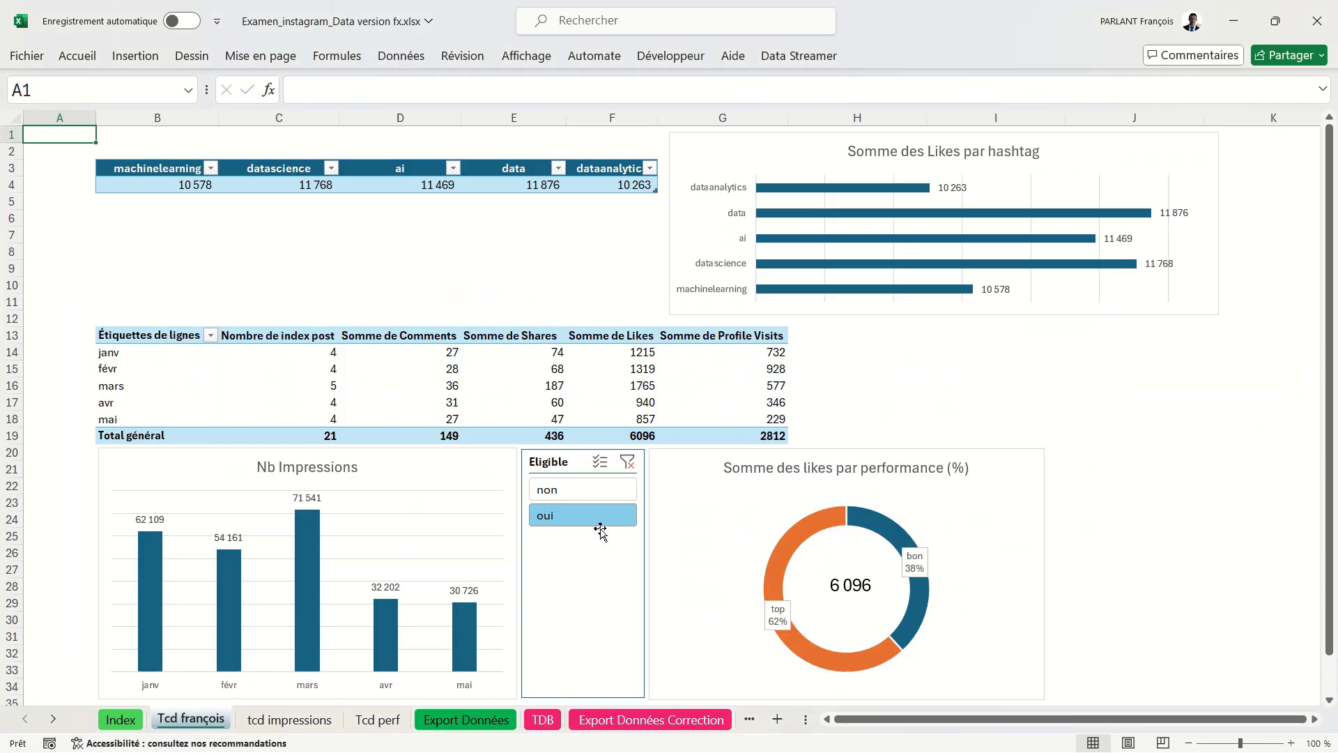
Toggle the dashboard filter between eligible and non-eligible posts to compare their totals.
{"action": "left_click", "coordinate": [598, 526]}
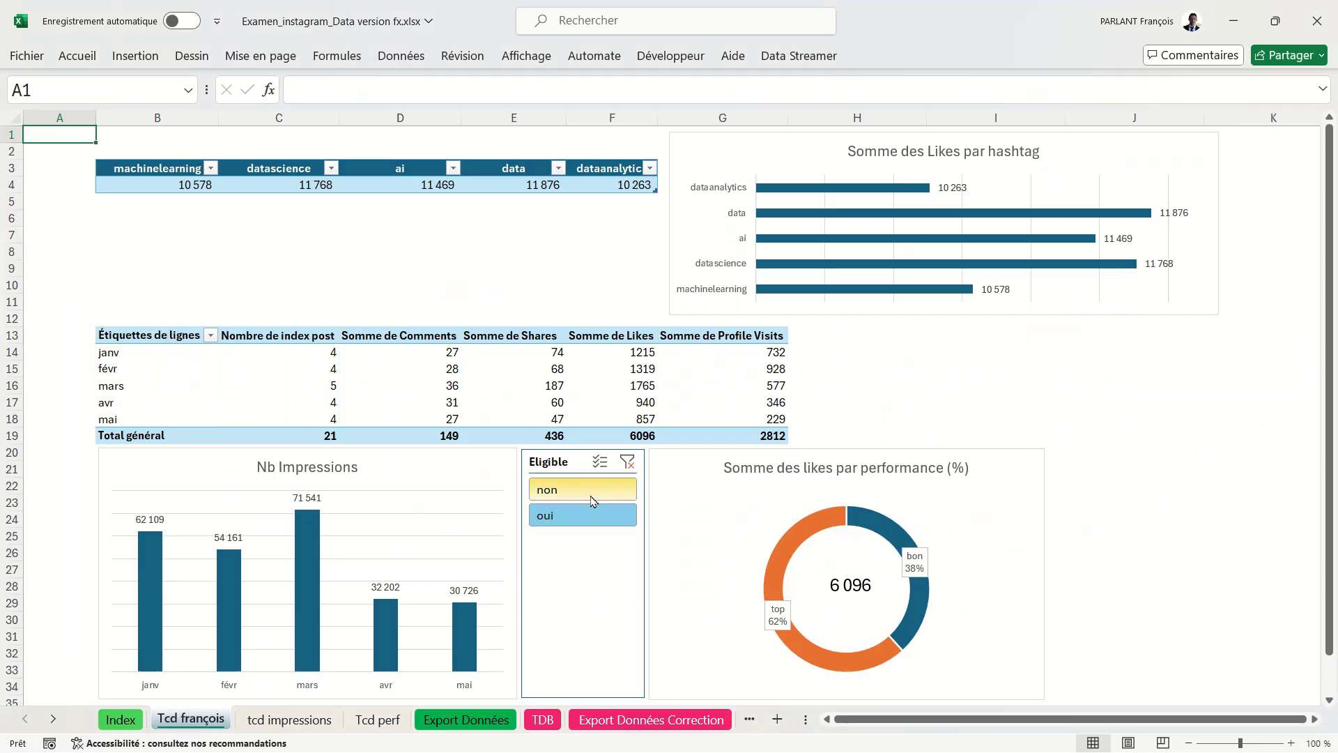
{"action": "left_click", "coordinate": [594, 520]}
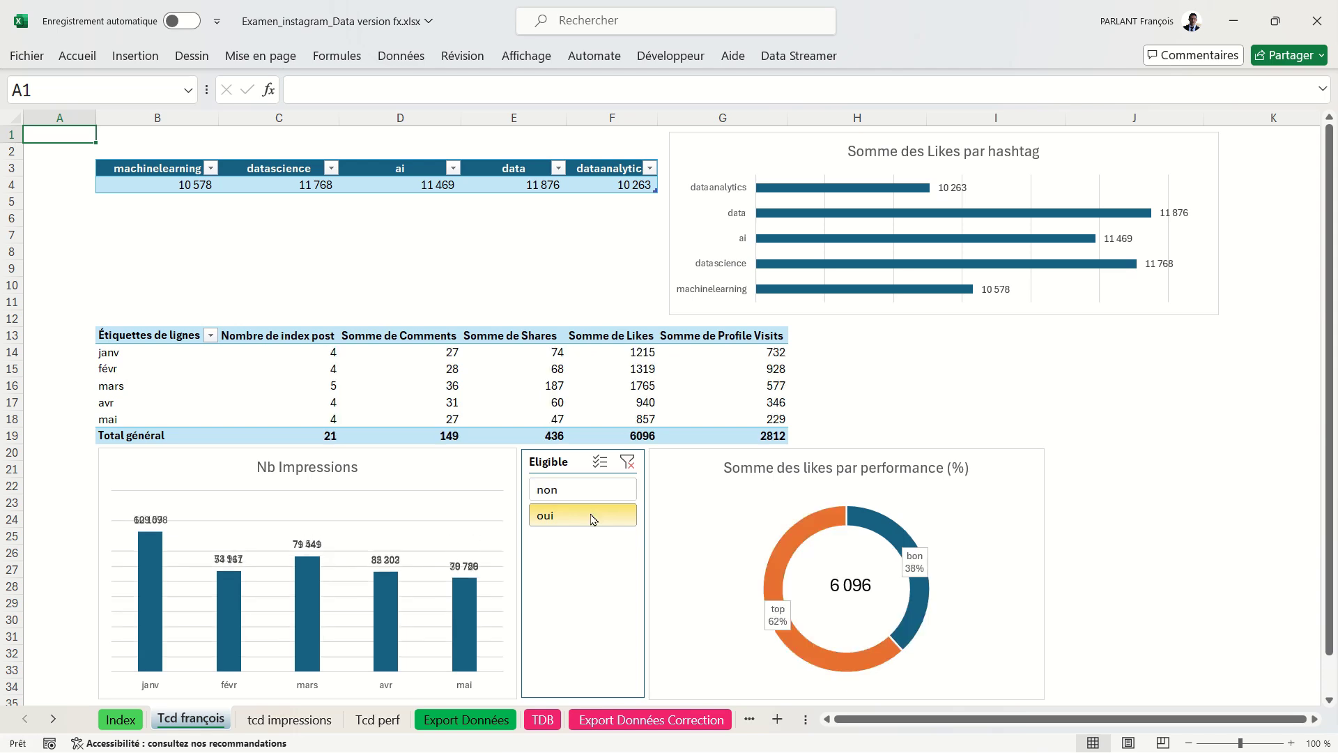
{"action": "left_click", "coordinate": [589, 491]}
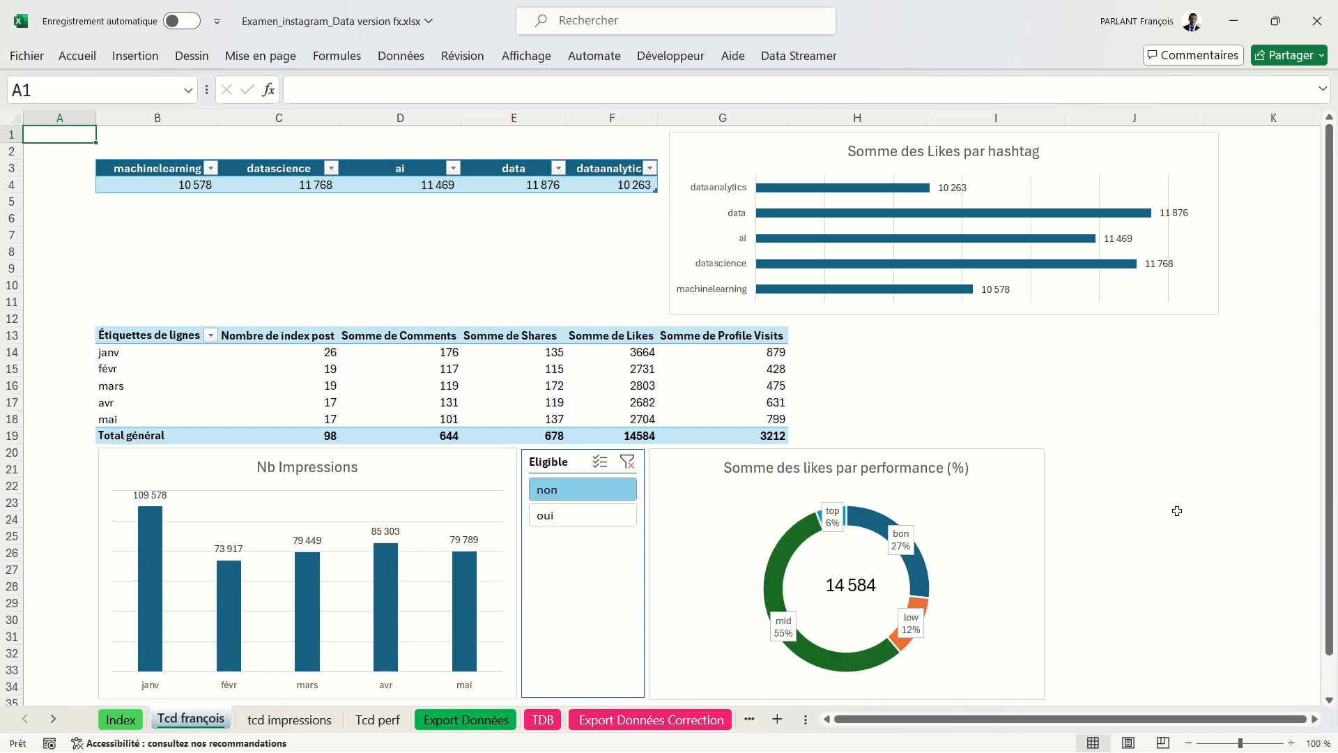
{"action": "left_click", "coordinate": [583, 514]}
{"action": "left_click", "coordinate": [586, 491]}
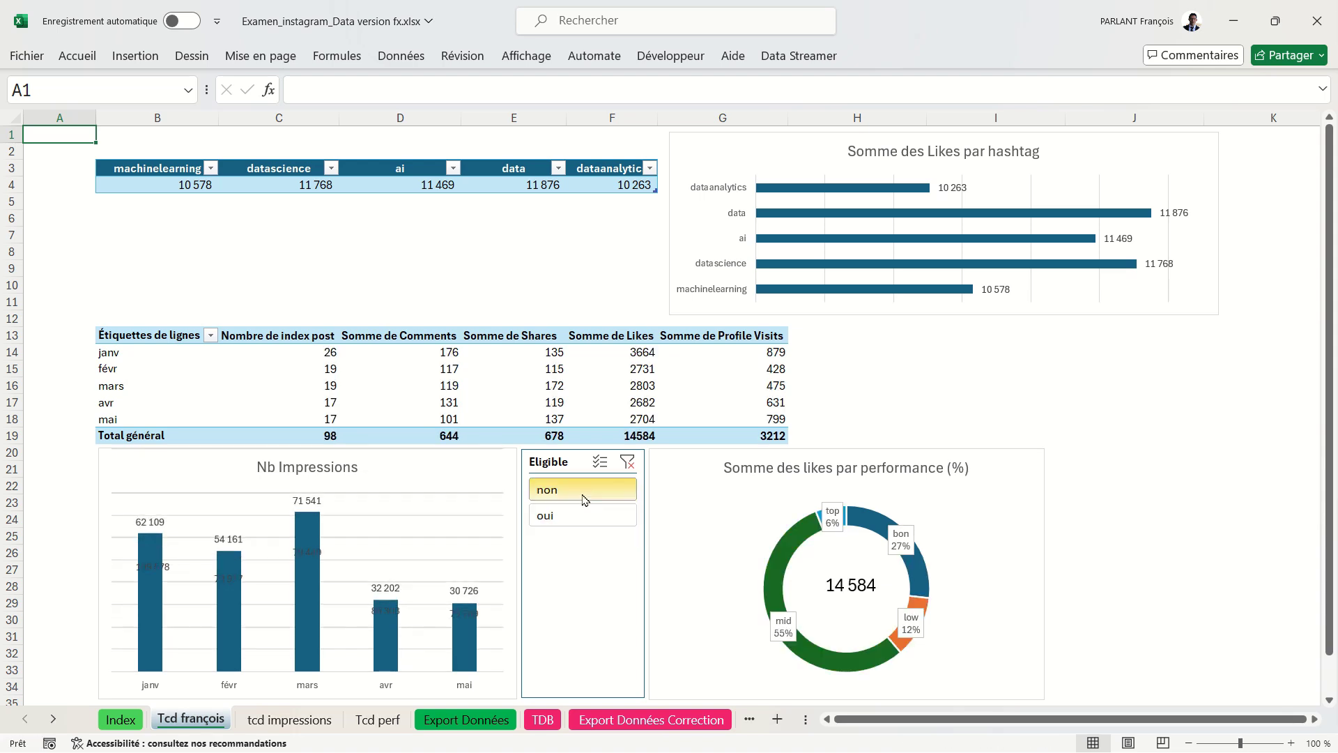
{"action": "left_click", "coordinate": [587, 515]}
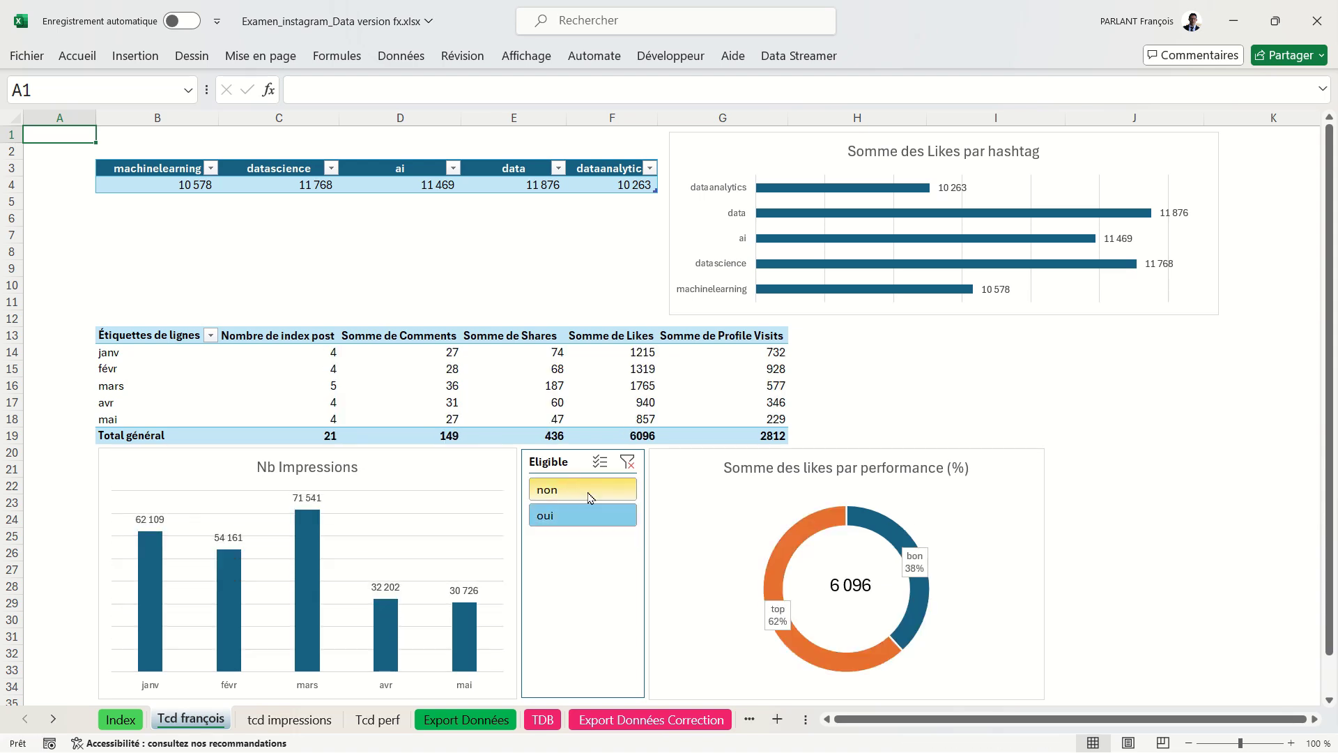
{"action": "left_click", "coordinate": [589, 493]}
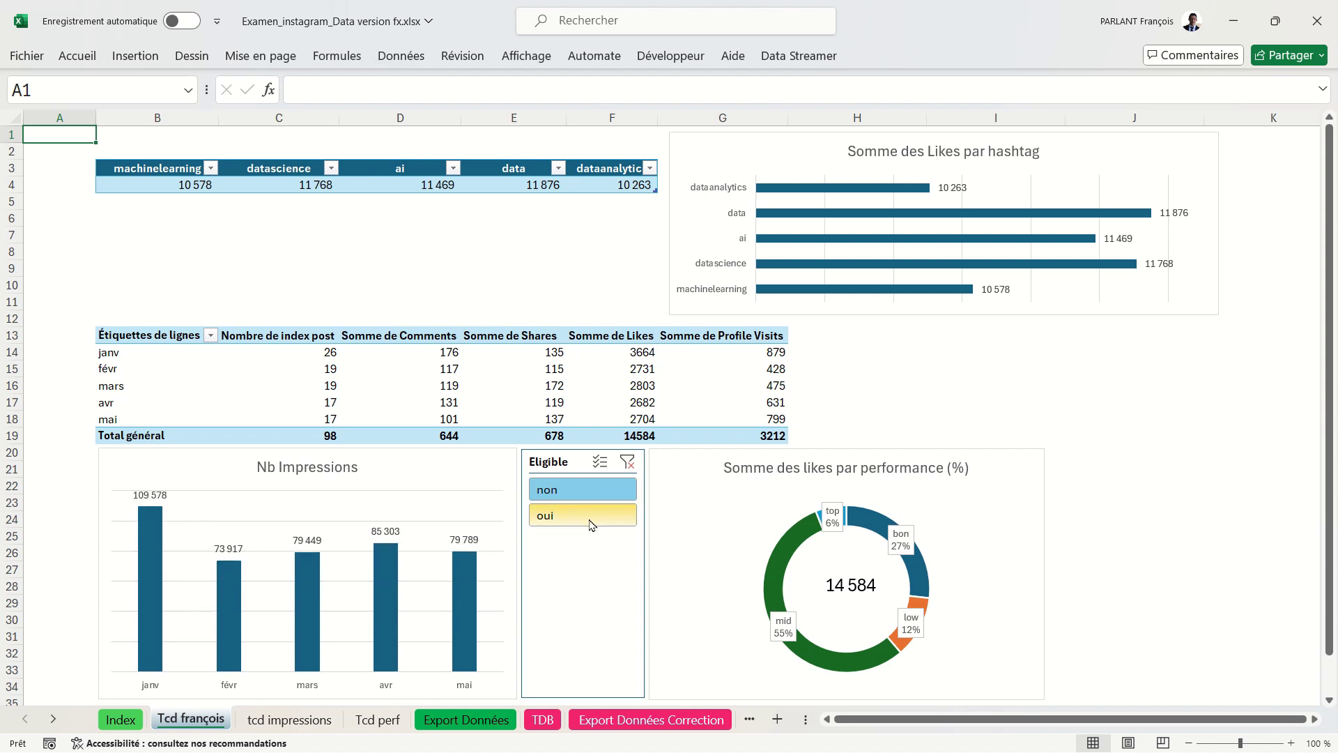
{"action": "left_click", "coordinate": [590, 519]}
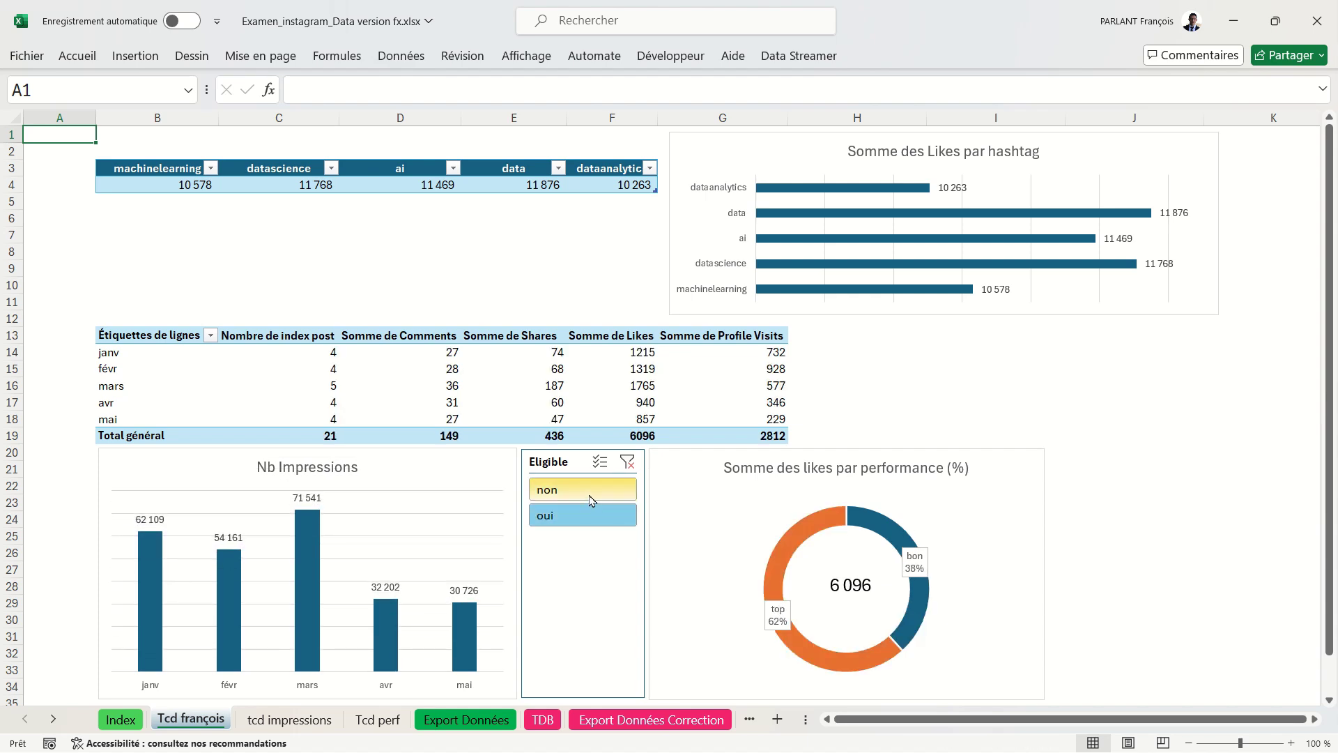
{"action": "left_click", "coordinate": [591, 497]}
{"action": "left_click", "coordinate": [591, 517]}
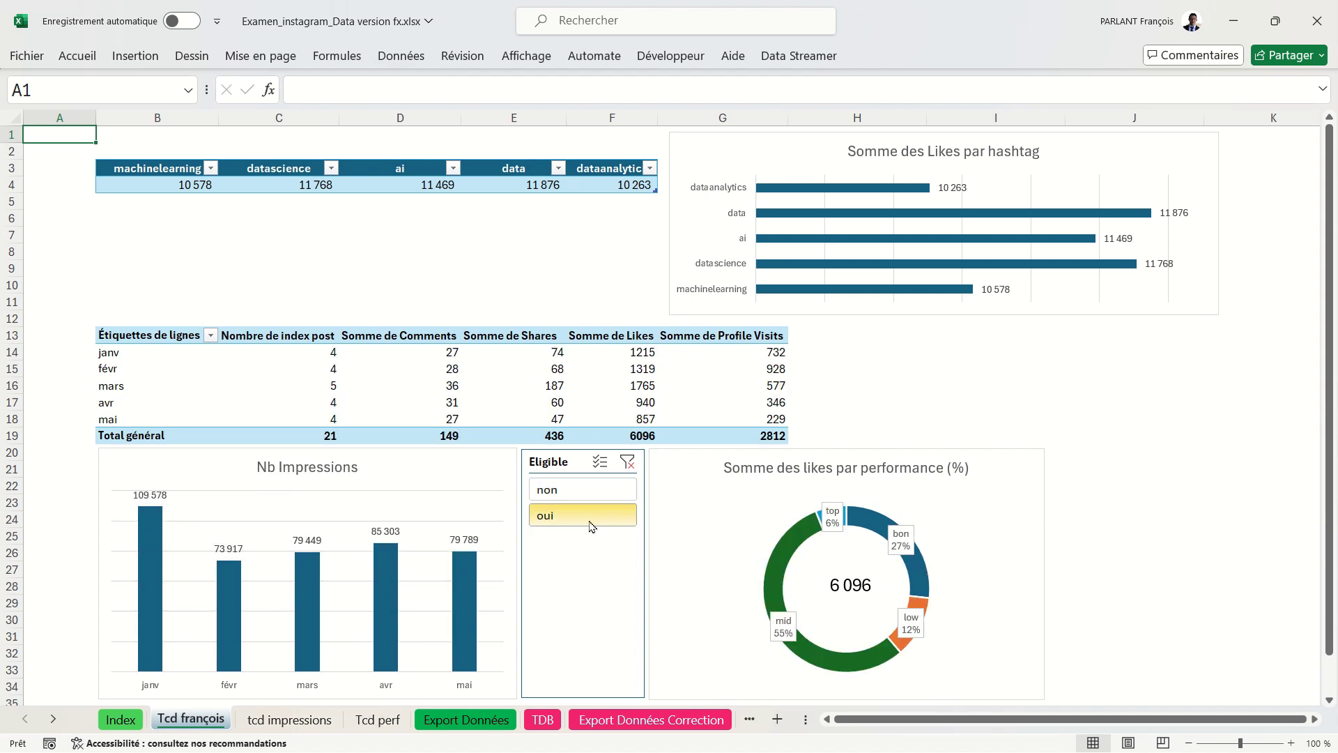
On the Export Données sheet, select B2 and start a table from A1:U120.
{"action": "left_click", "coordinate": [1108, 496]}
{"action": "key", "text": "ctrl+Home"}
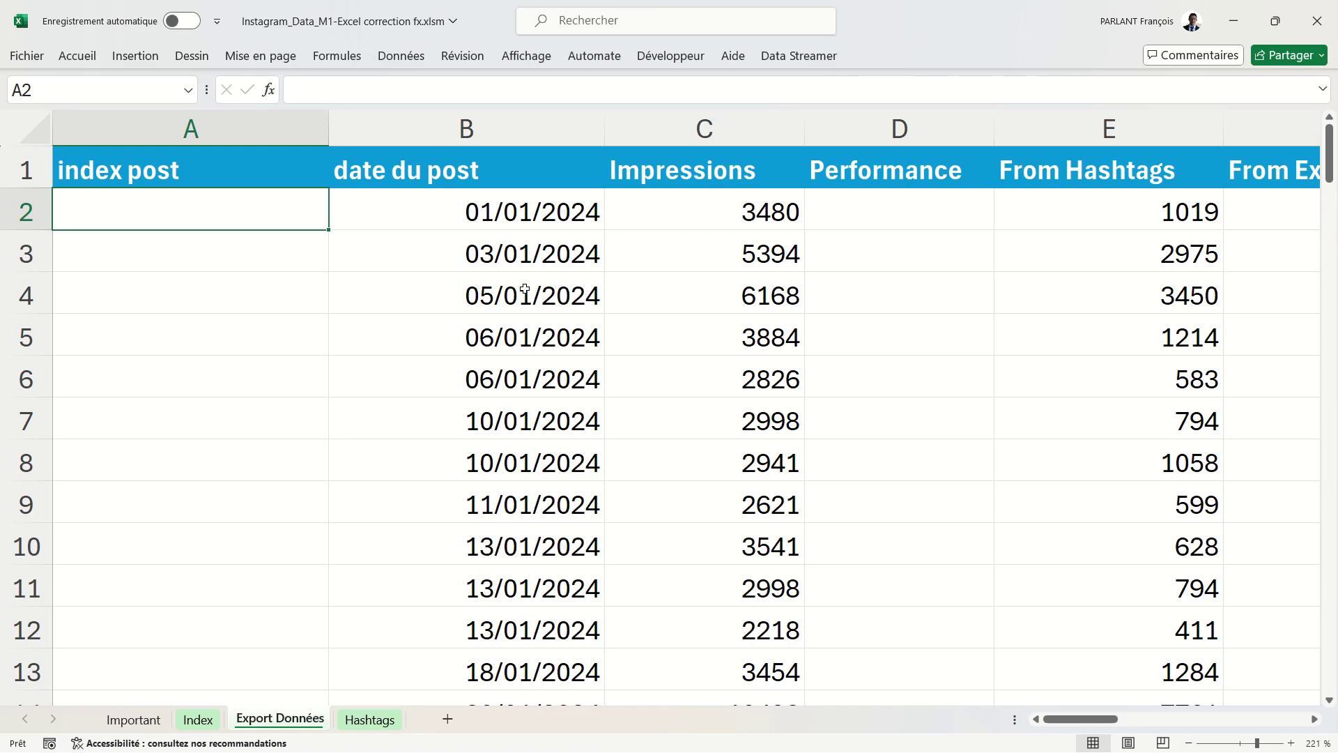
{"action": "scroll", "coordinate": [525, 290], "scroll_direction": "right", "scroll_amount": 2}
{"action": "scroll", "coordinate": [488, 265], "scroll_direction": "left", "scroll_amount": 2}
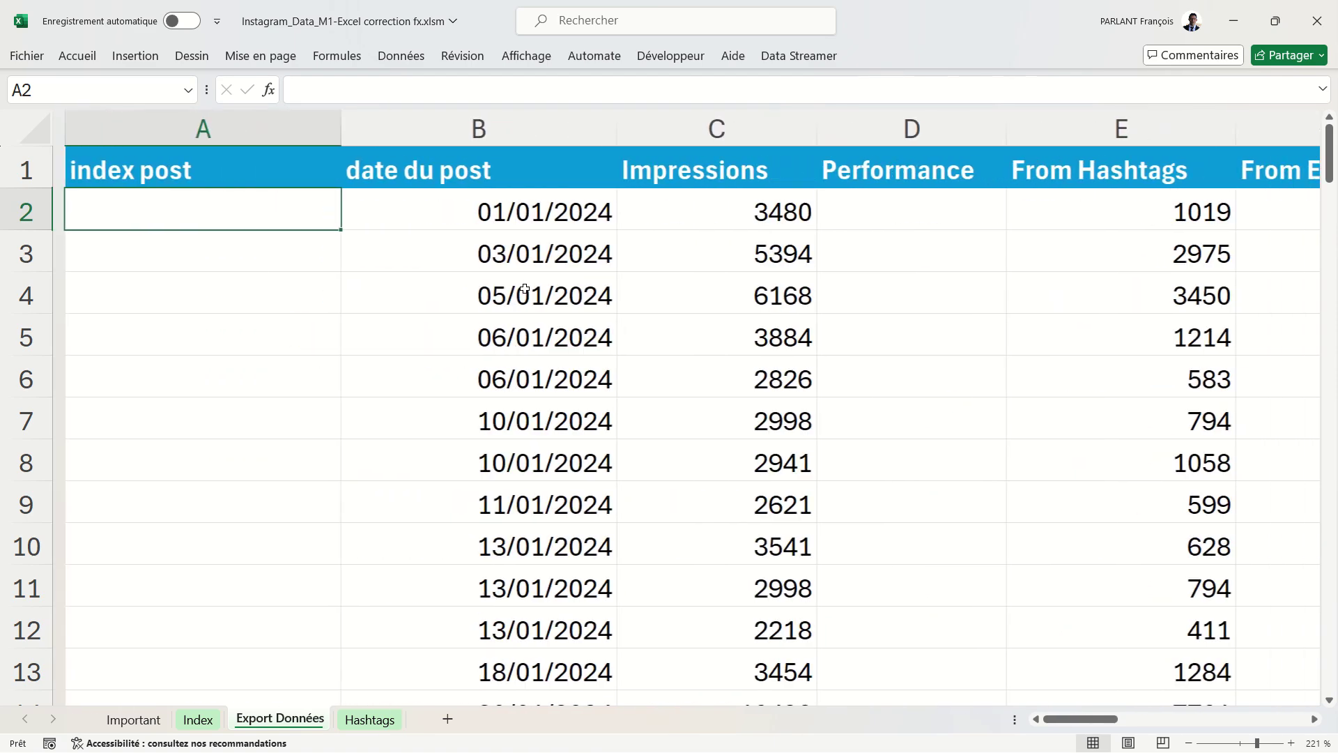
{"action": "left_click", "coordinate": [481, 216]}
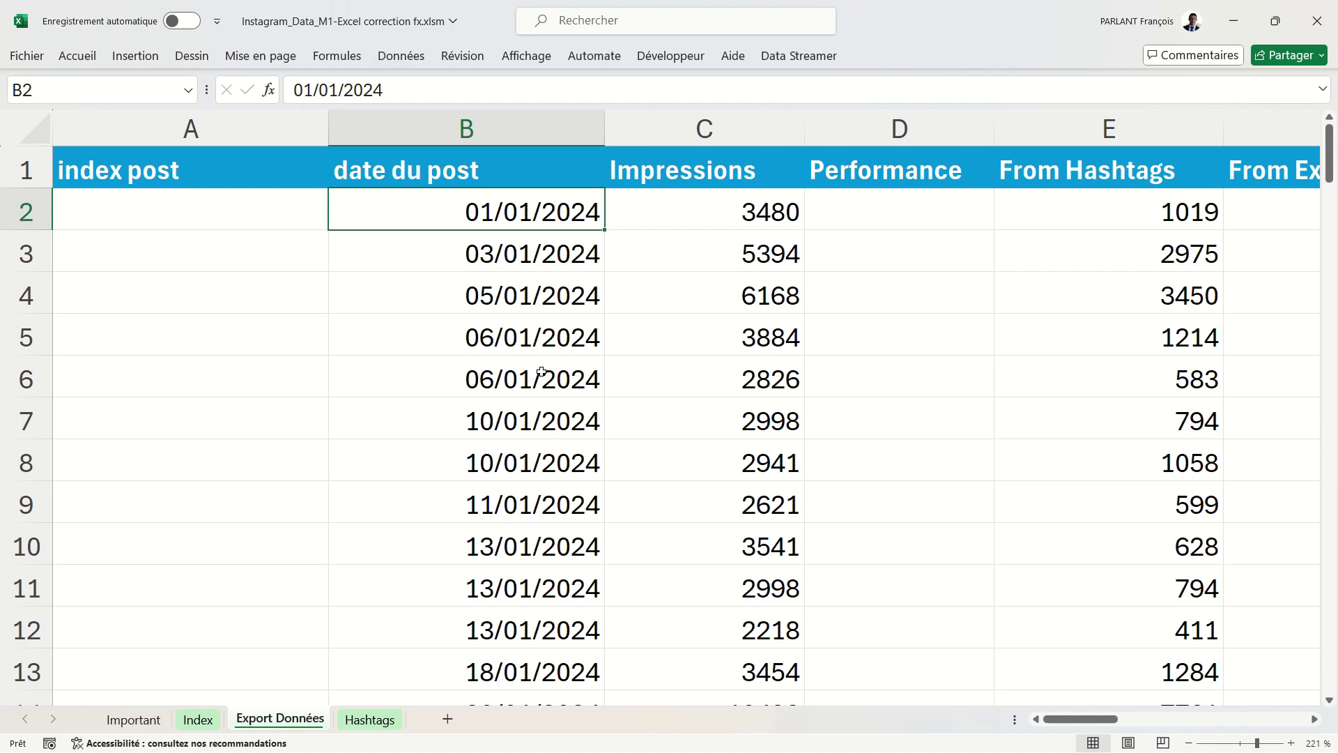
{"action": "key", "text": "ctrl+l"}
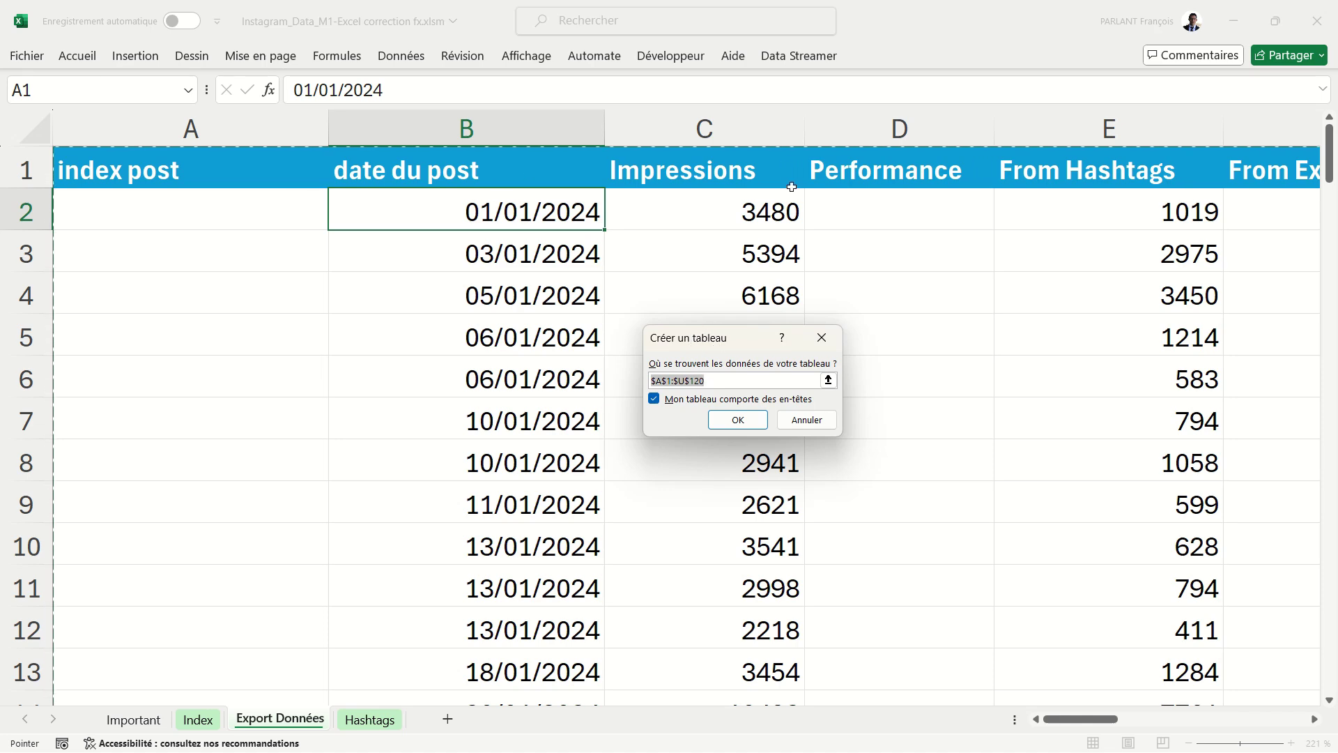
Confirm creating the table over A1:U120 with headers included.
{"action": "scroll", "coordinate": [1001, 228], "scroll_direction": "right", "scroll_amount": 3}
{"action": "scroll", "coordinate": [1001, 228], "scroll_direction": "right", "scroll_amount": 3}
{"action": "scroll", "coordinate": [1001, 228], "scroll_direction": "right", "scroll_amount": 3}
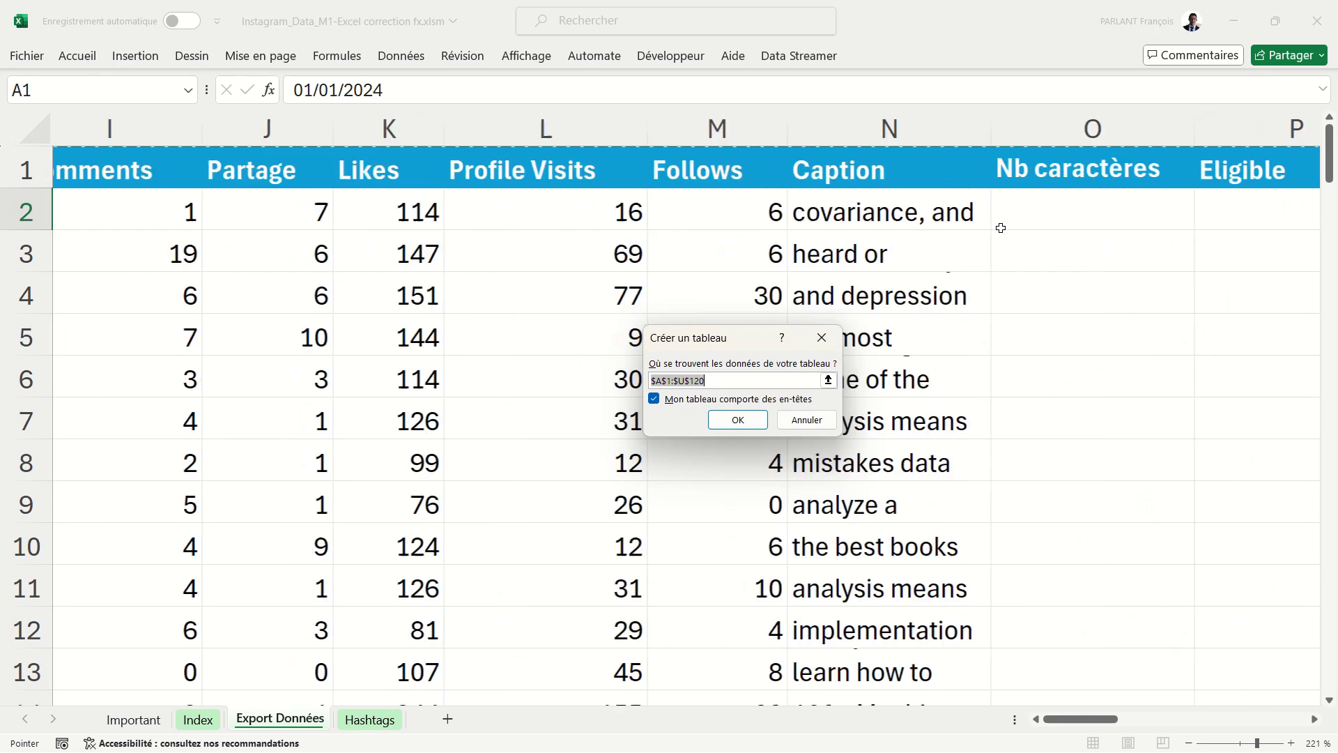
{"action": "scroll", "coordinate": [1001, 228], "scroll_direction": "right", "scroll_amount": 3}
{"action": "scroll", "coordinate": [1002, 228], "scroll_direction": "right", "scroll_amount": 4}
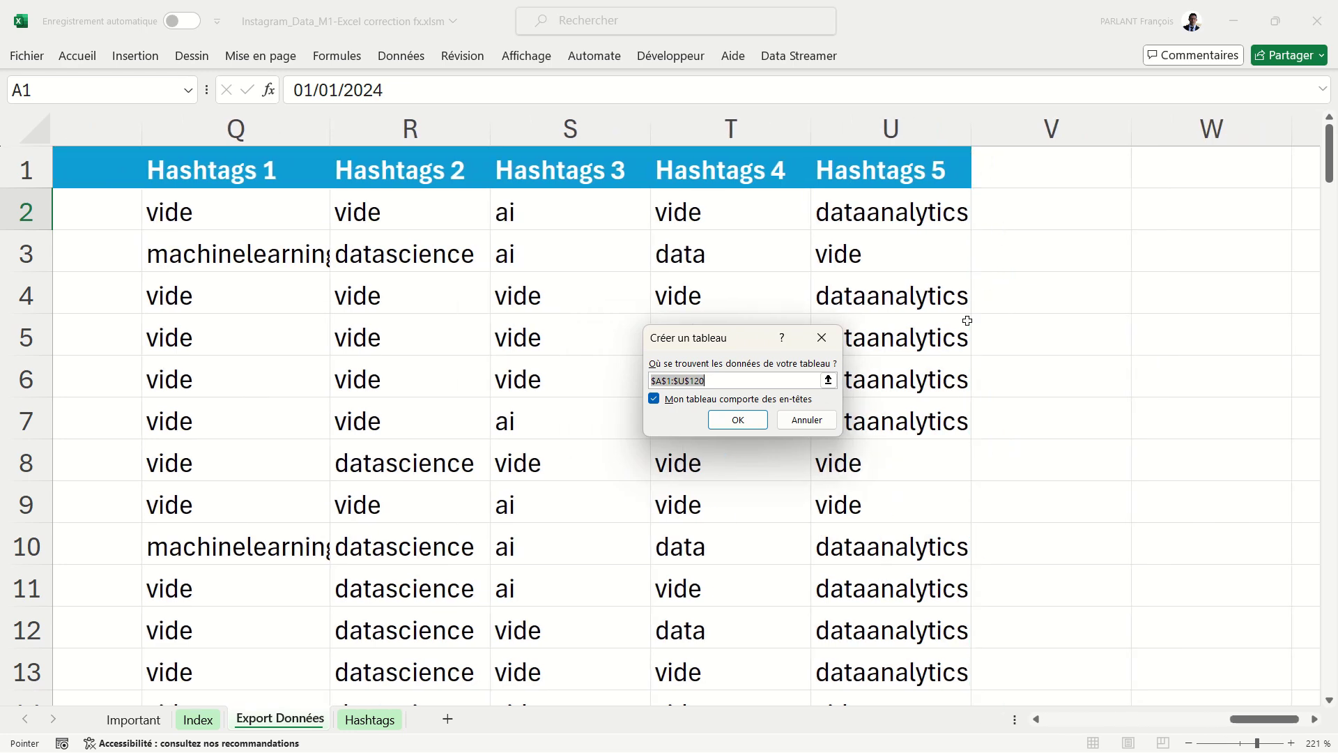
{"action": "scroll", "coordinate": [865, 501], "scroll_direction": "down", "scroll_amount": 6}
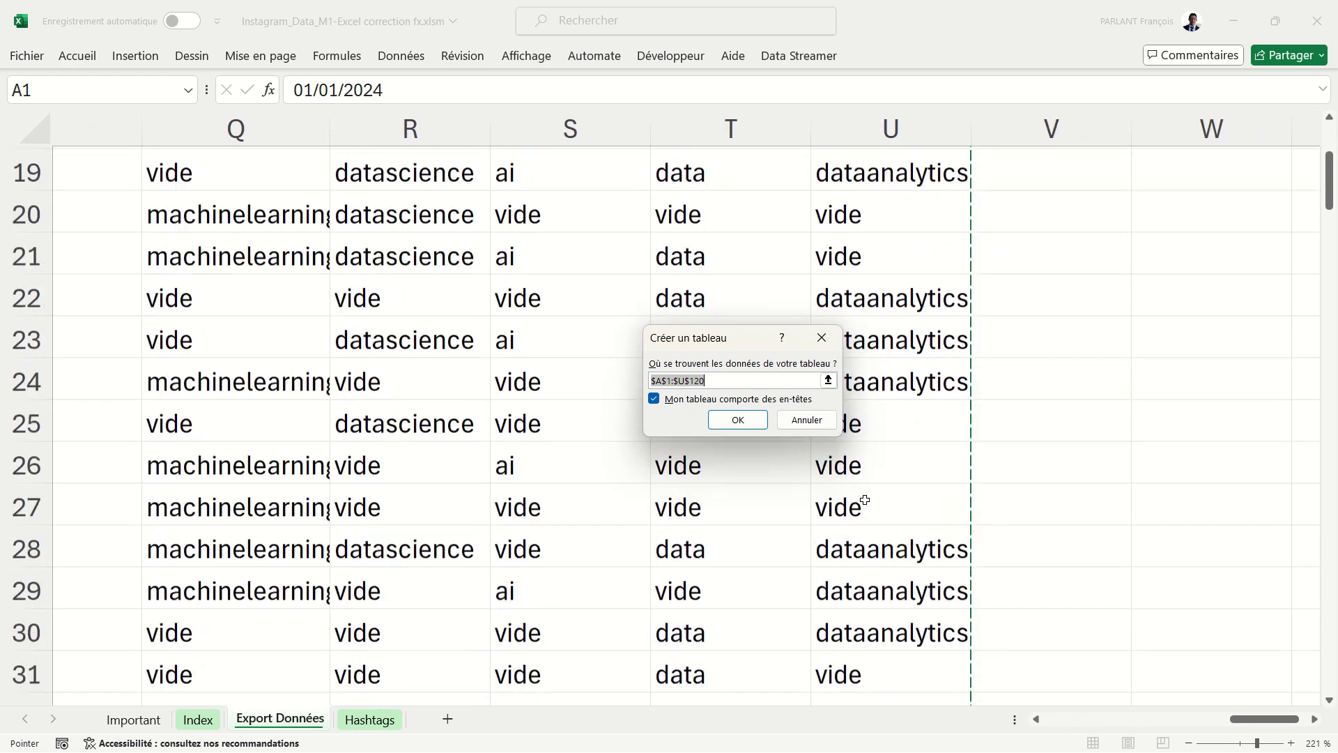
{"action": "scroll", "coordinate": [864, 500], "scroll_direction": "down", "scroll_amount": 6}
{"action": "scroll", "coordinate": [864, 500], "scroll_direction": "down", "scroll_amount": 2}
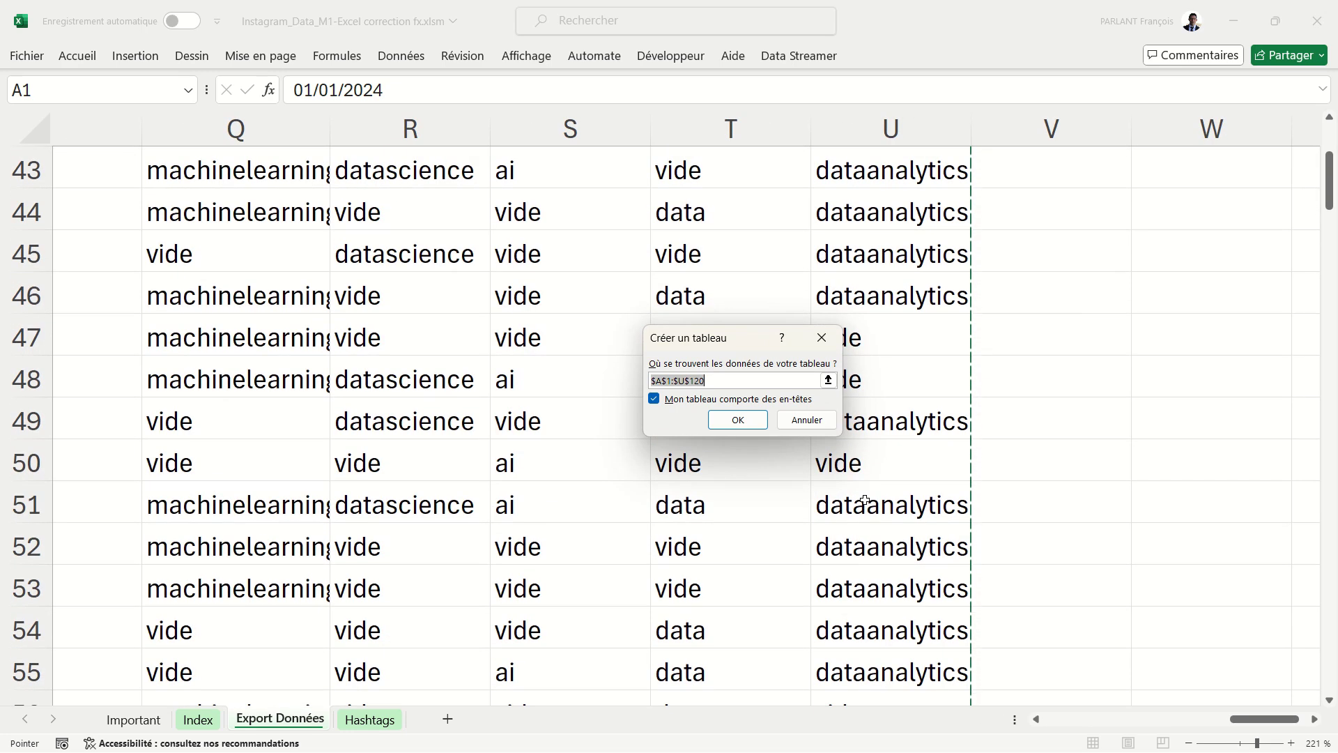
{"action": "left_click", "coordinate": [728, 419]}
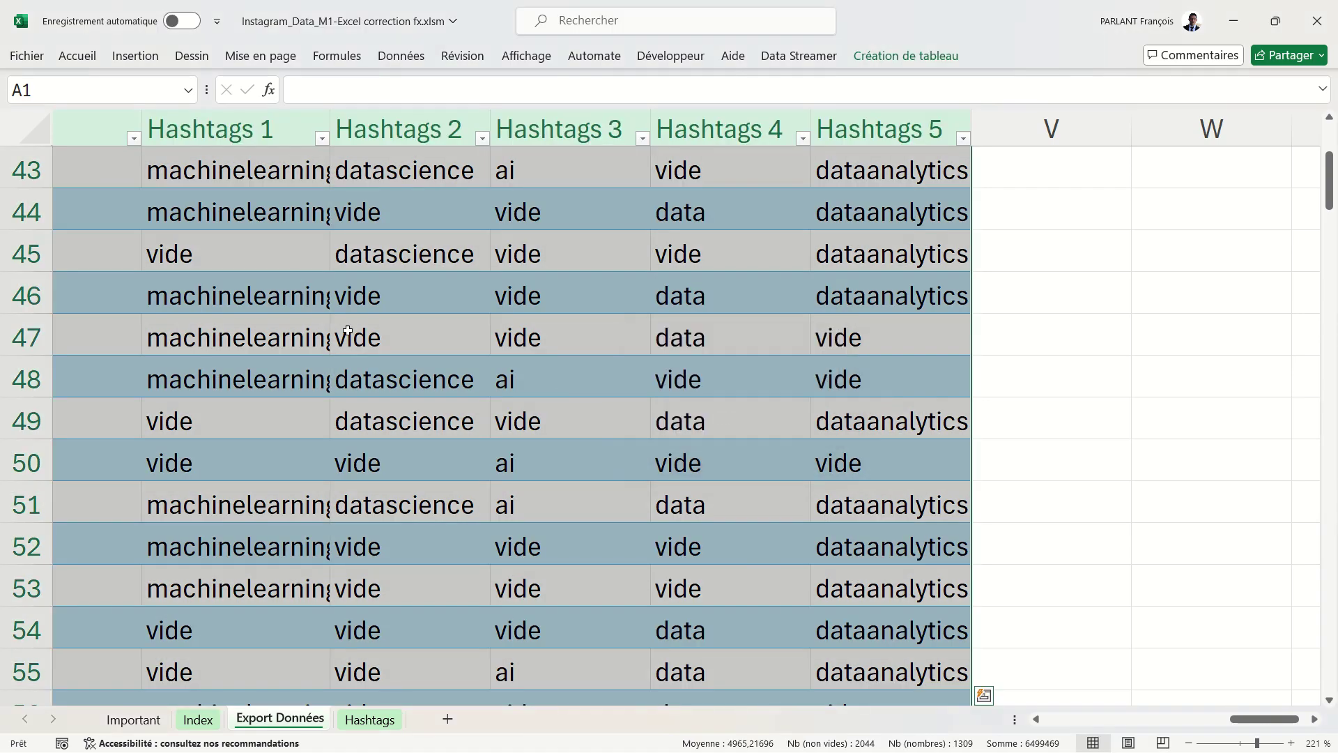
Check the table's last row, then return to cell A1.
{"action": "scroll", "coordinate": [348, 331], "scroll_direction": "left", "scroll_amount": 5}
{"action": "scroll", "coordinate": [348, 331], "scroll_direction": "left", "scroll_amount": 5}
{"action": "scroll", "coordinate": [348, 331], "scroll_direction": "left", "scroll_amount": 5}
{"action": "scroll", "coordinate": [348, 331], "scroll_direction": "left", "scroll_amount": 2}
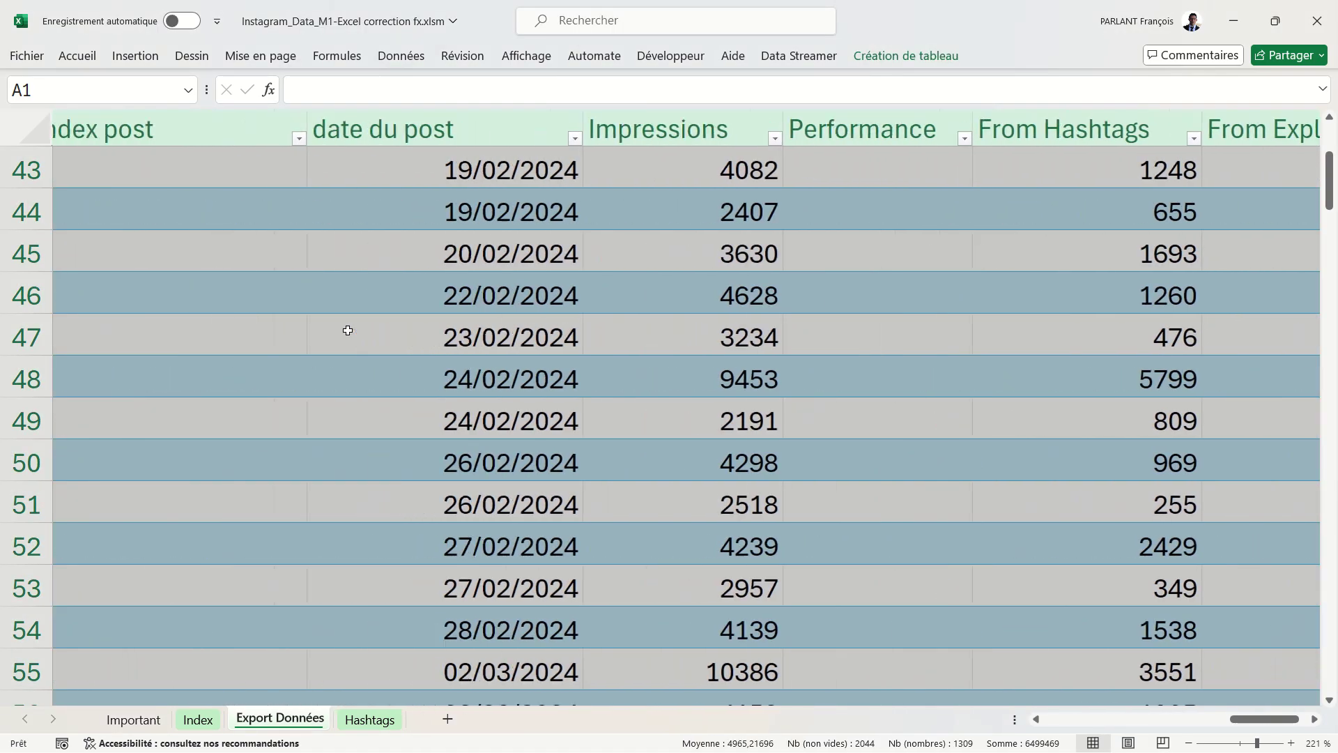
{"action": "left_click", "coordinate": [383, 330]}
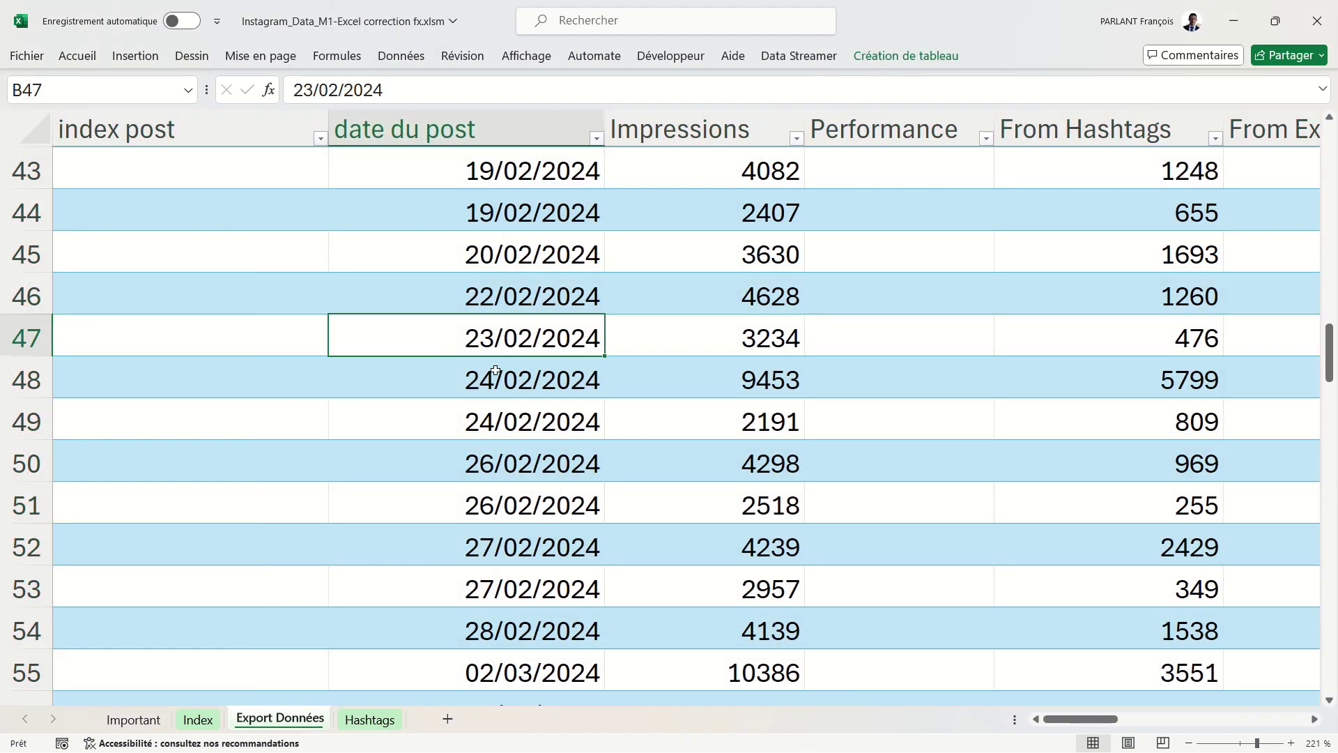
{"action": "key", "text": "ctrl+Down"}
{"action": "scroll", "coordinate": [496, 371], "scroll_direction": "down", "scroll_amount": 2}
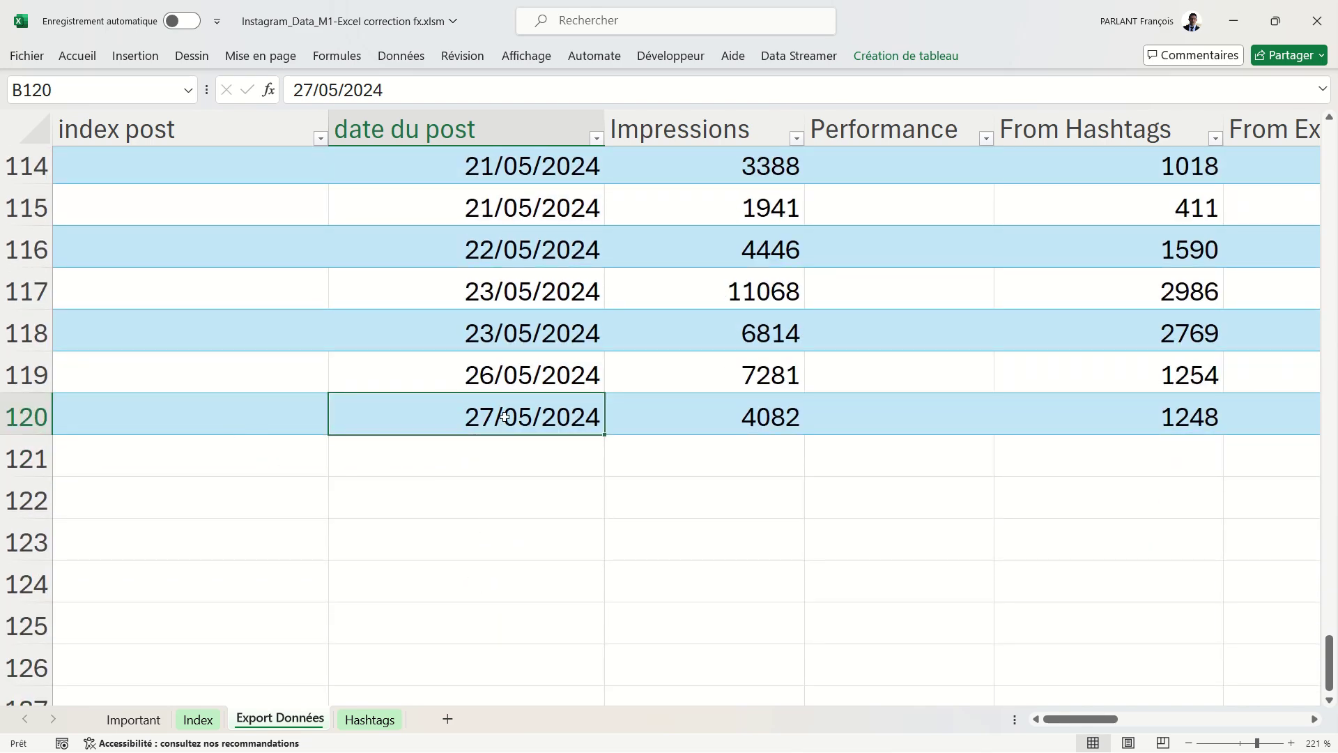
{"action": "key", "text": "ctrl+Home"}
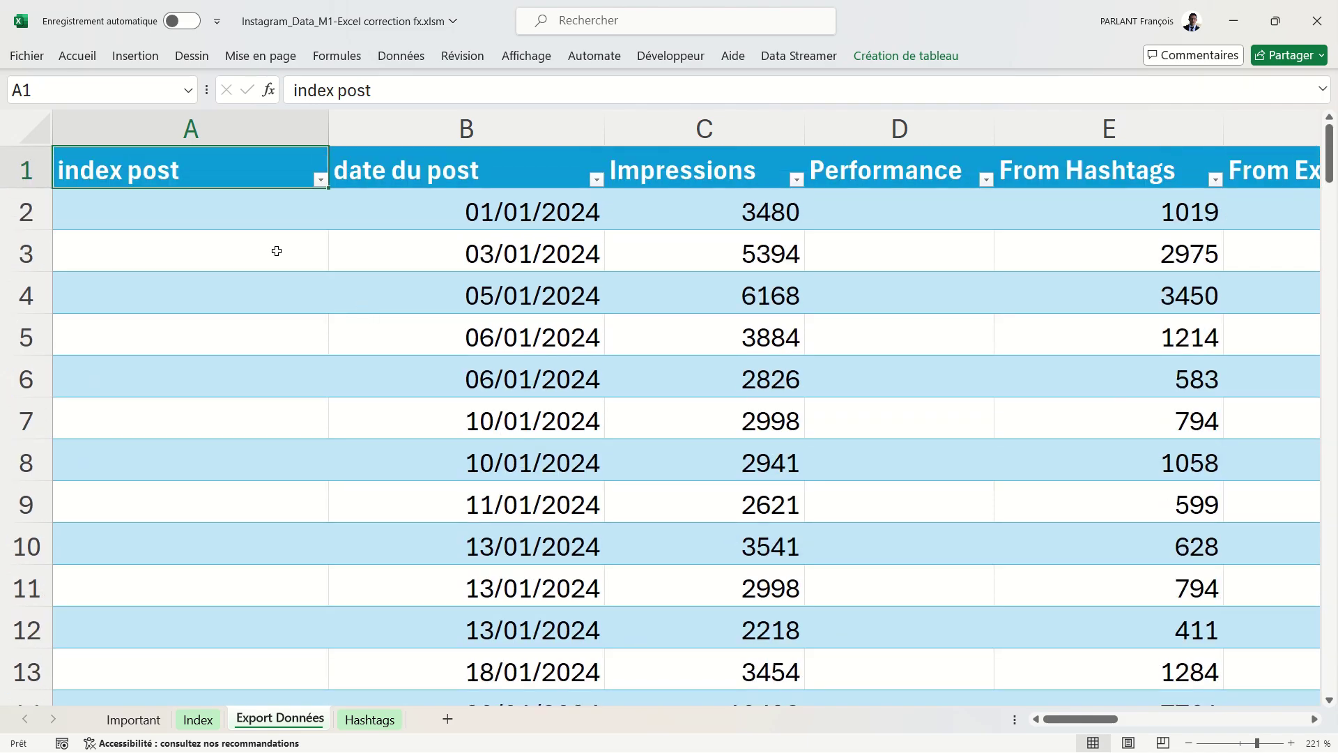
Number the posts in column A as a 1, 2, 3… series down the whole table.
{"action": "left_click", "coordinate": [268, 218]}
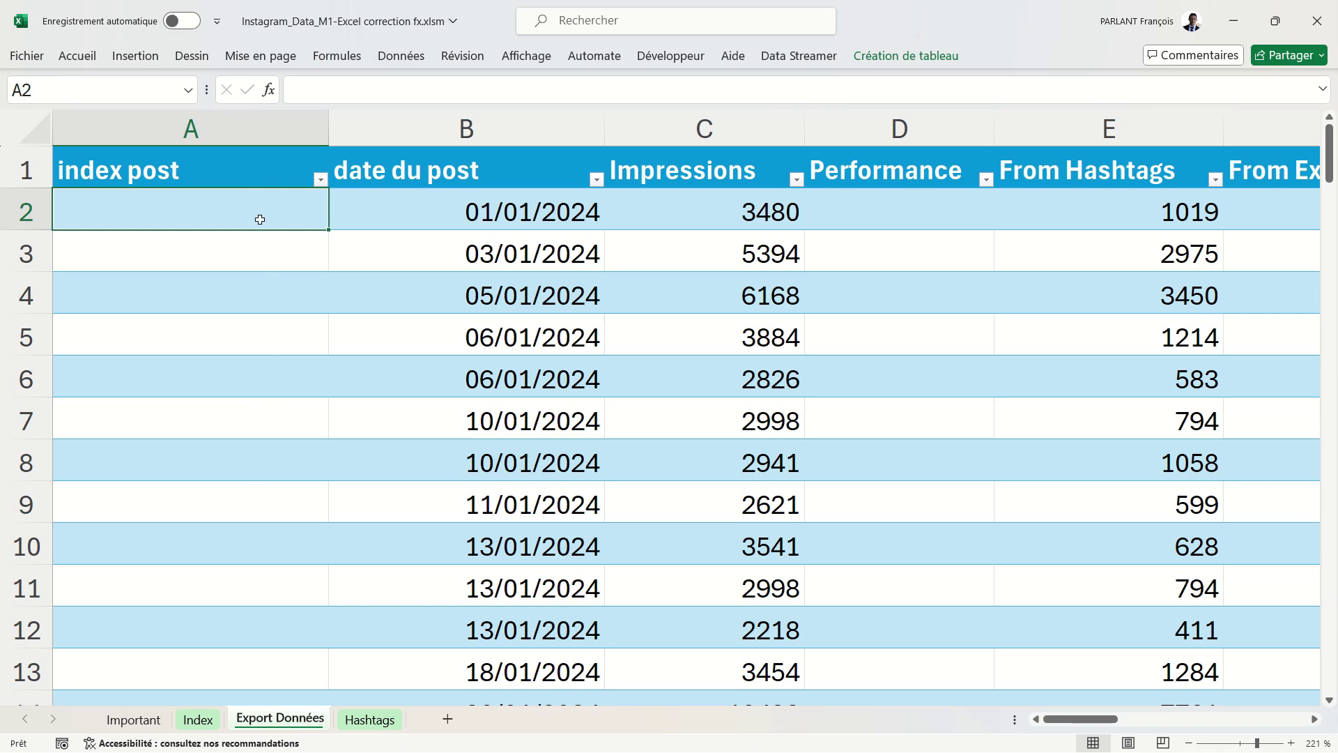
{"action": "type", "text": "1"}
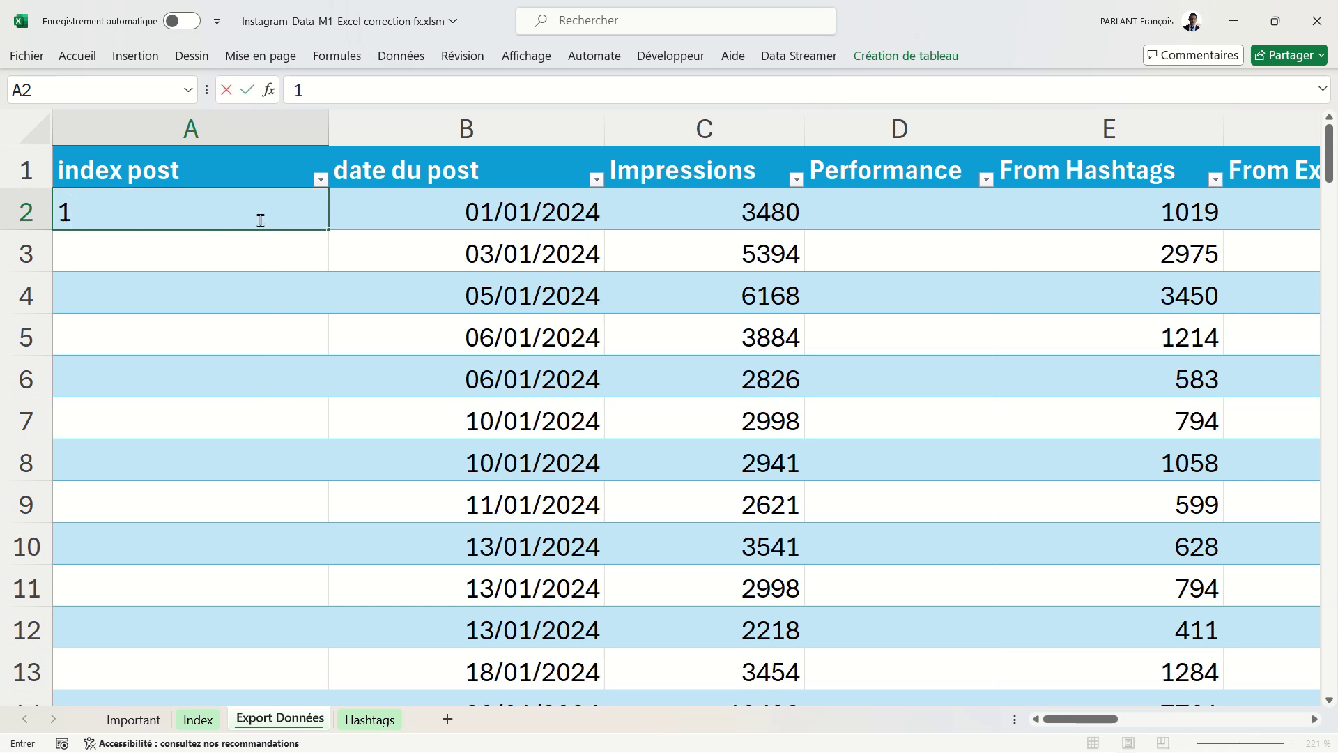
{"action": "key", "text": "Return"}
{"action": "left_click", "coordinate": [275, 219]}
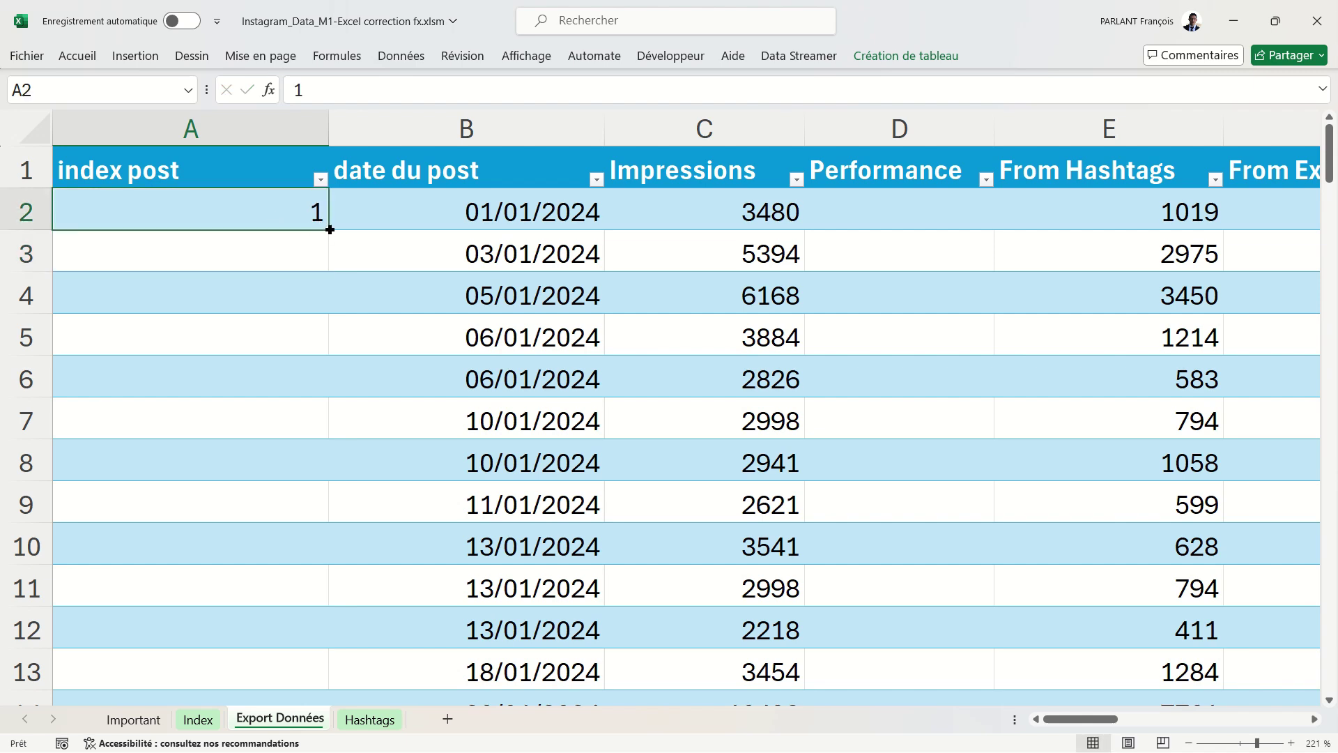
{"action": "left_click_drag", "start_coordinate": [330, 230], "coordinate": [328, 356]}
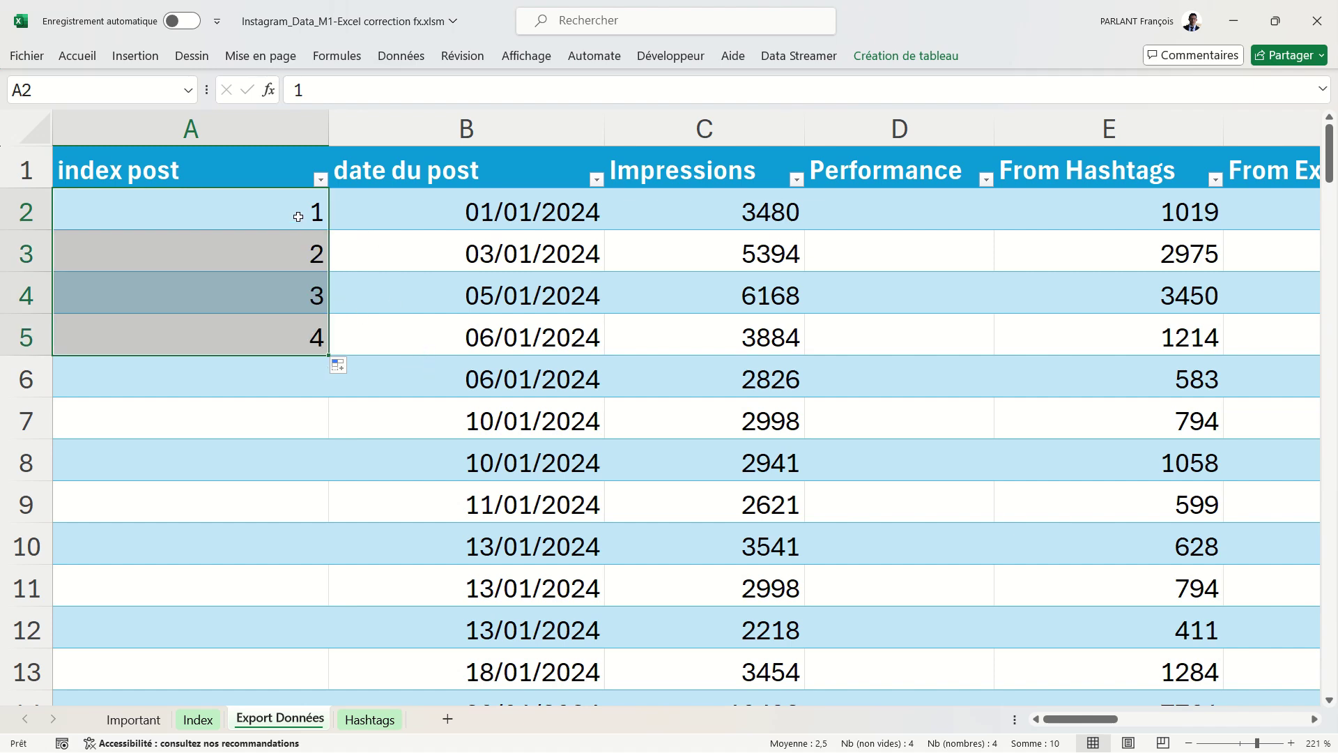
{"action": "key", "text": "ctrl+z"}
{"action": "key", "text": "ctrl+z"}
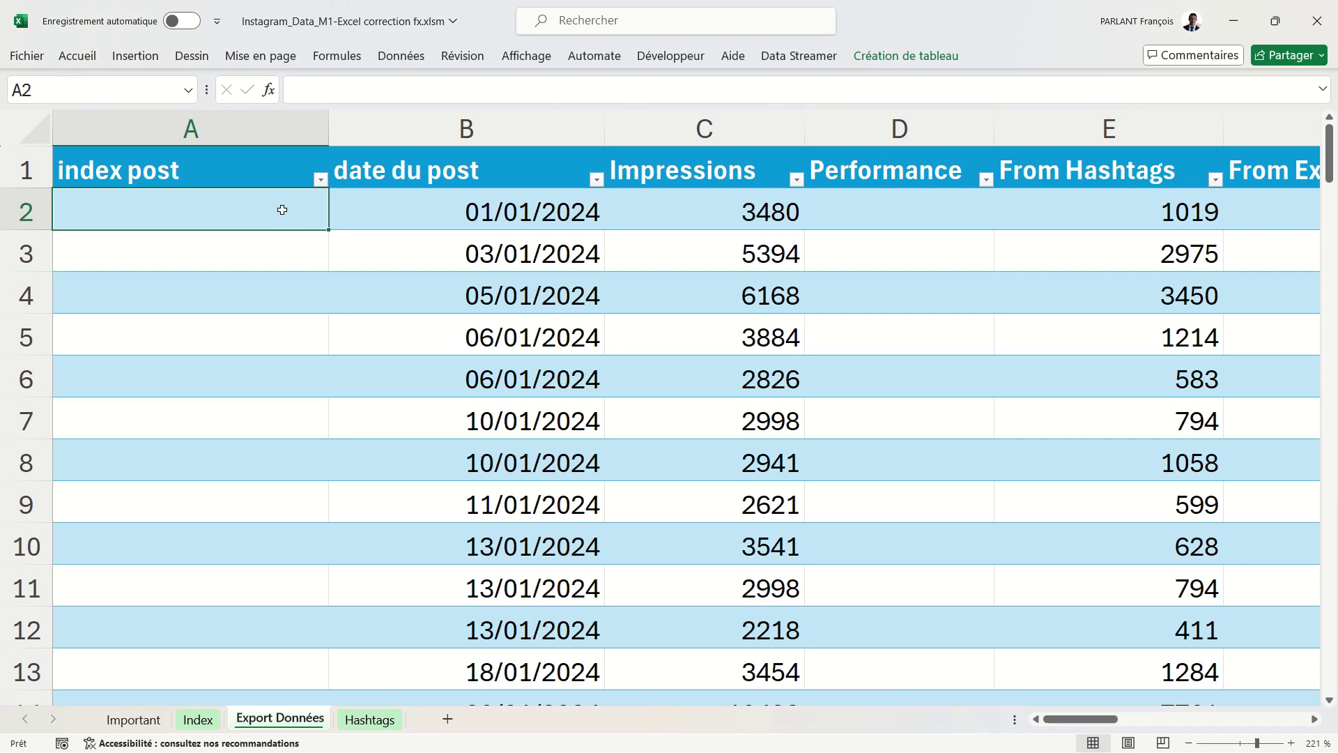
{"action": "type", "text": "1"}
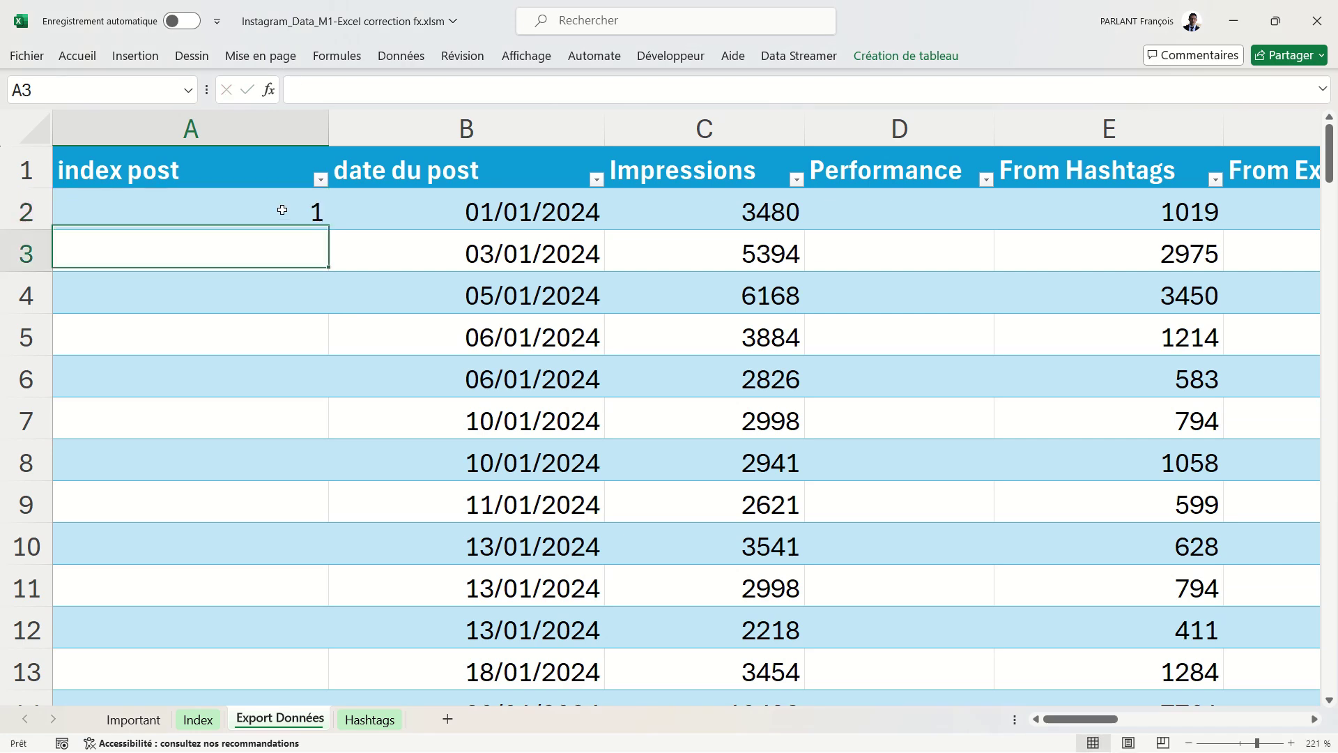
{"action": "key", "text": "Return"}
{"action": "type", "text": "2"}
{"action": "key", "text": "Return"}
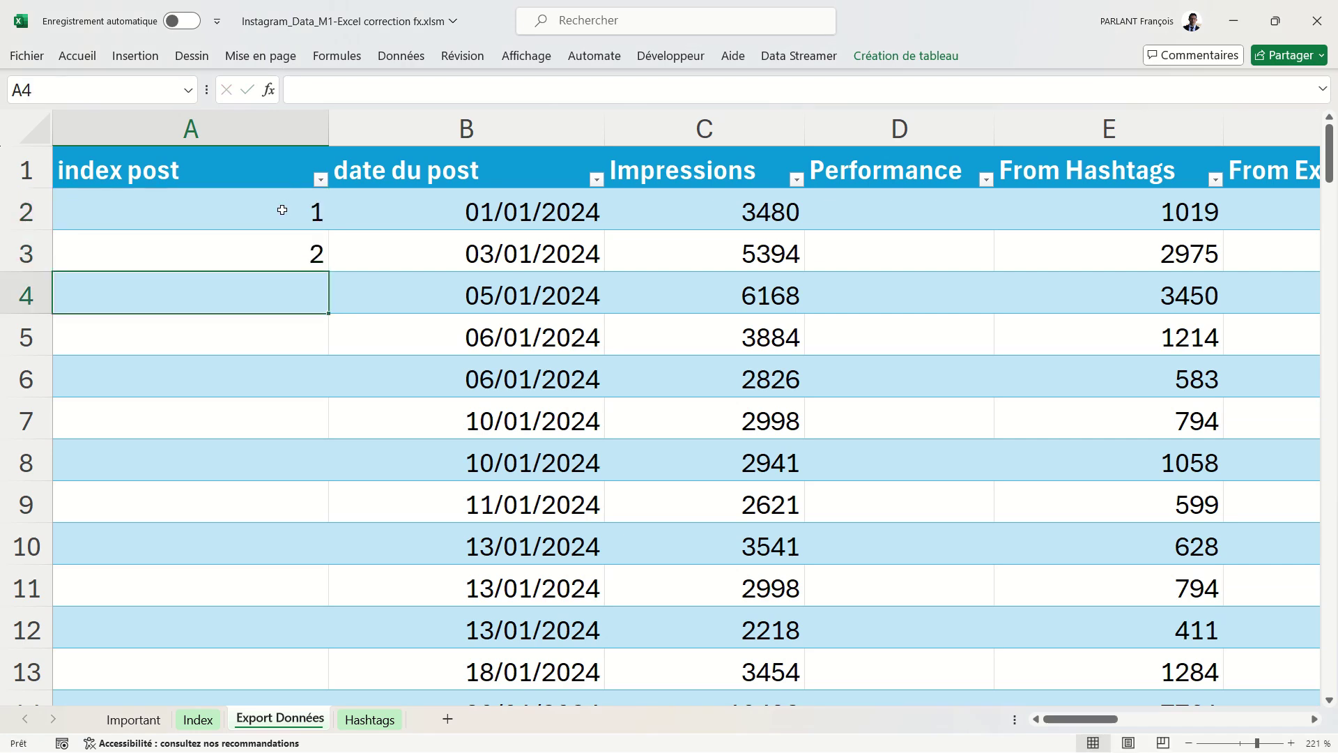
{"action": "left_click_drag", "start_coordinate": [282, 210], "coordinate": [283, 250]}
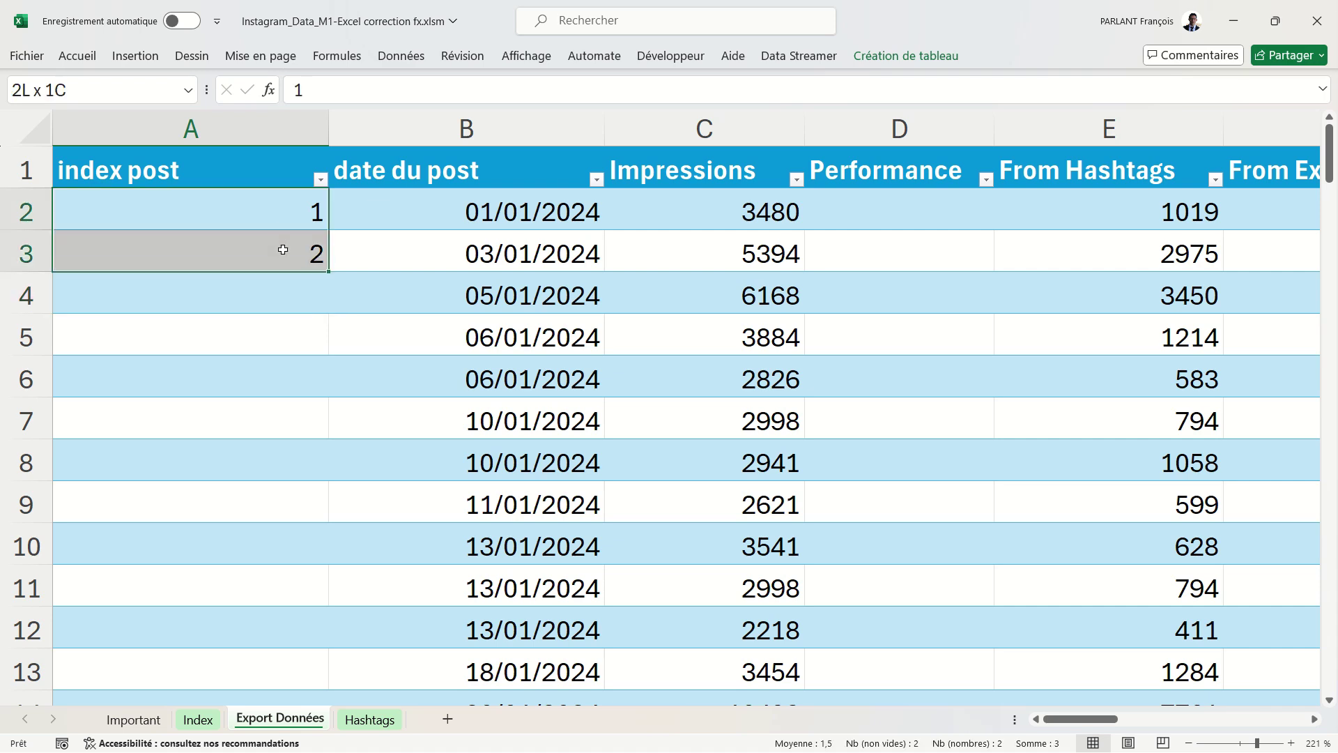
{"action": "double_click", "coordinate": [322, 266]}
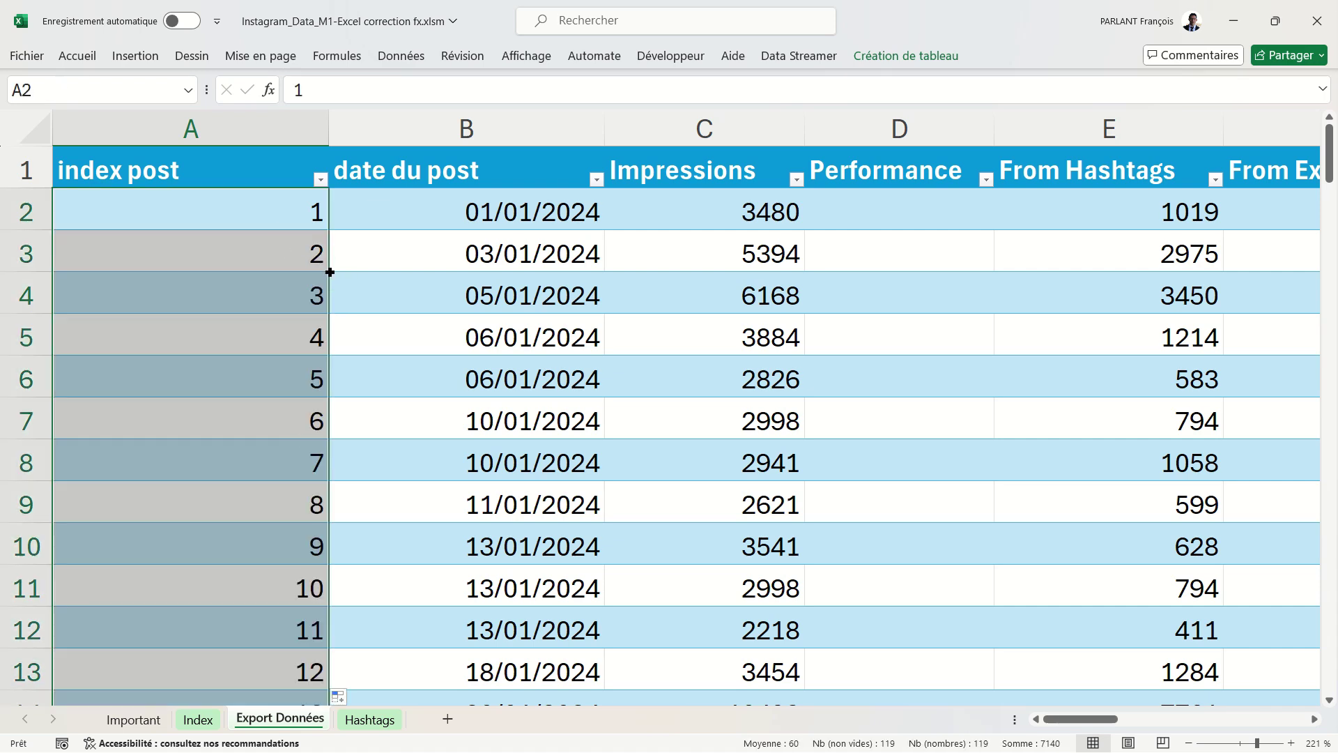
Review the index values down to row 120 and jump back to A1.
{"action": "left_click", "coordinate": [301, 504]}
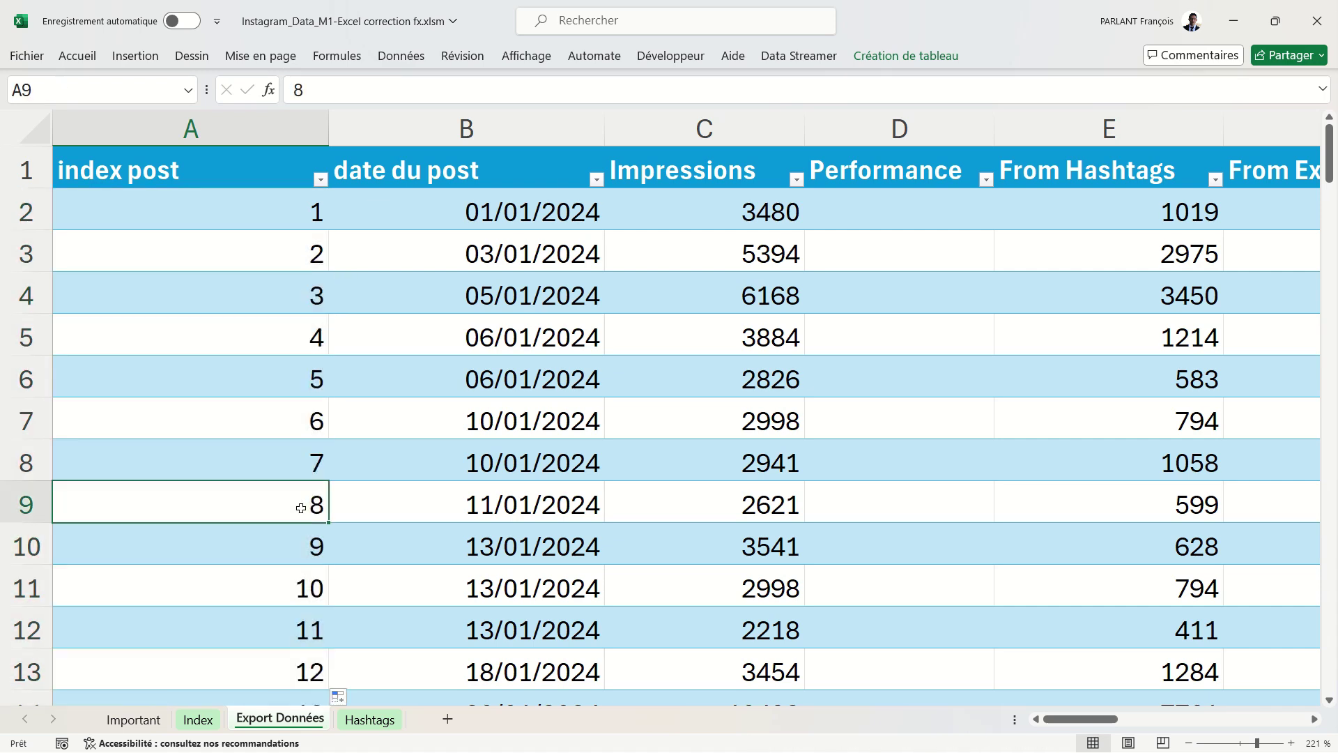
{"action": "scroll", "coordinate": [301, 508], "scroll_direction": "down", "scroll_amount": 10}
{"action": "scroll", "coordinate": [301, 488], "scroll_direction": "down", "scroll_amount": 8}
{"action": "scroll", "coordinate": [301, 466], "scroll_direction": "down", "scroll_amount": 3}
{"action": "scroll", "coordinate": [301, 459], "scroll_direction": "down", "scroll_amount": 3}
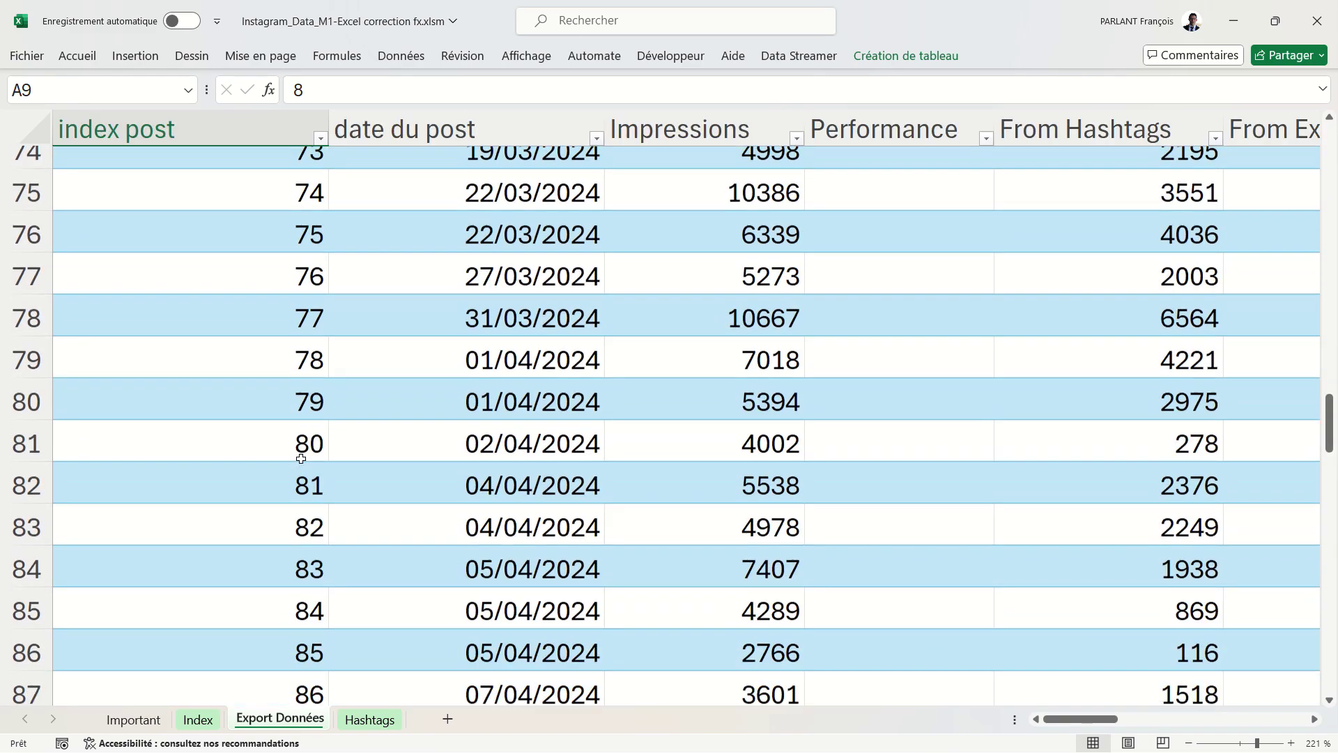
{"action": "scroll", "coordinate": [301, 459], "scroll_direction": "down", "scroll_amount": 5}
{"action": "scroll", "coordinate": [299, 452], "scroll_direction": "down", "scroll_amount": 3}
{"action": "scroll", "coordinate": [299, 442], "scroll_direction": "down", "scroll_amount": 4}
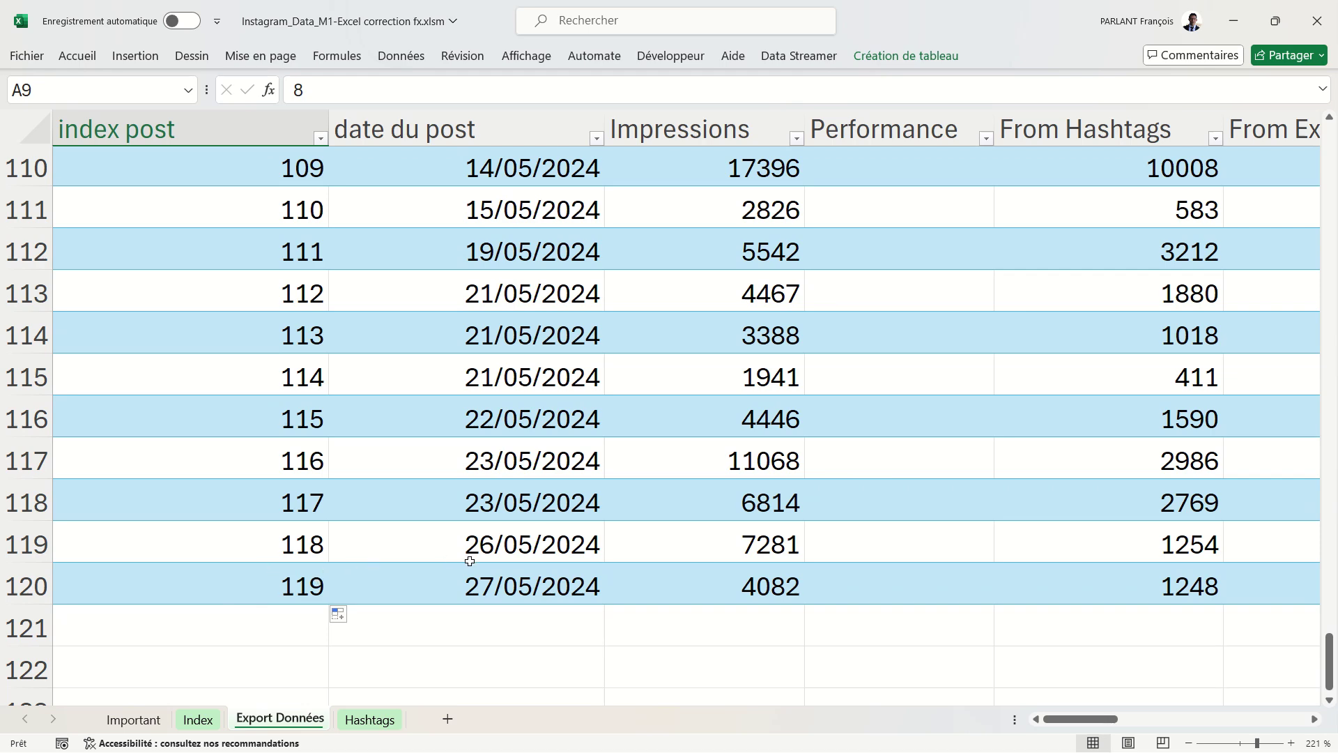
{"action": "key", "text": "ctrl+Home"}
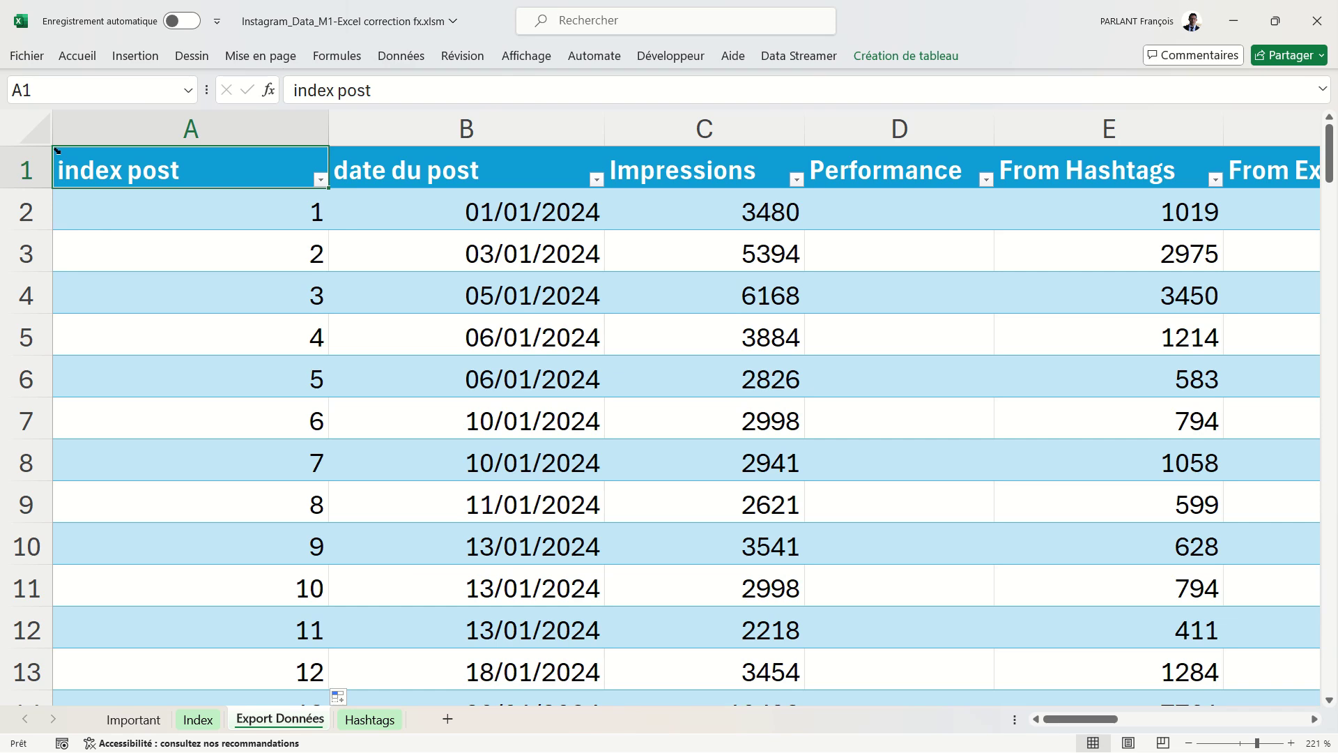
Select the table's data body and start a Mise en forme conditionnelle Nouvelle règle.
{"action": "left_click", "coordinate": [57, 150]}
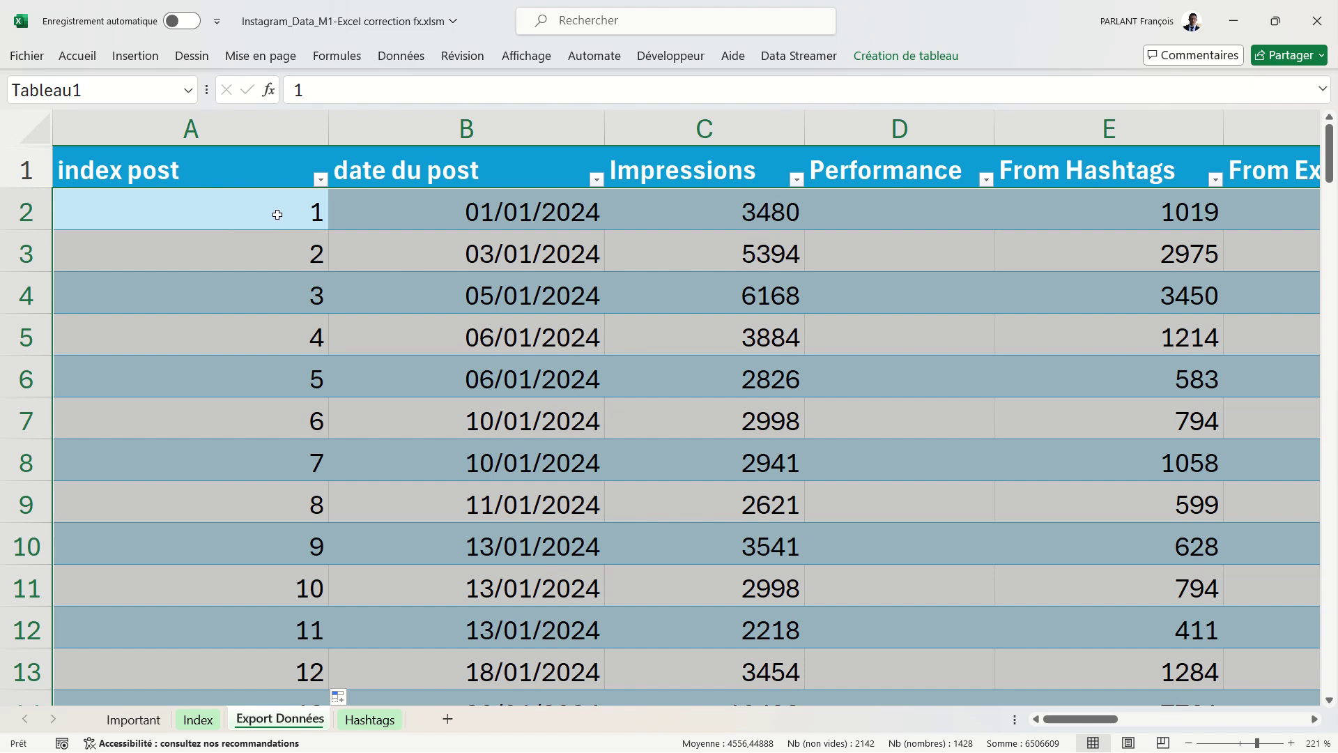
{"action": "left_click", "coordinate": [77, 56]}
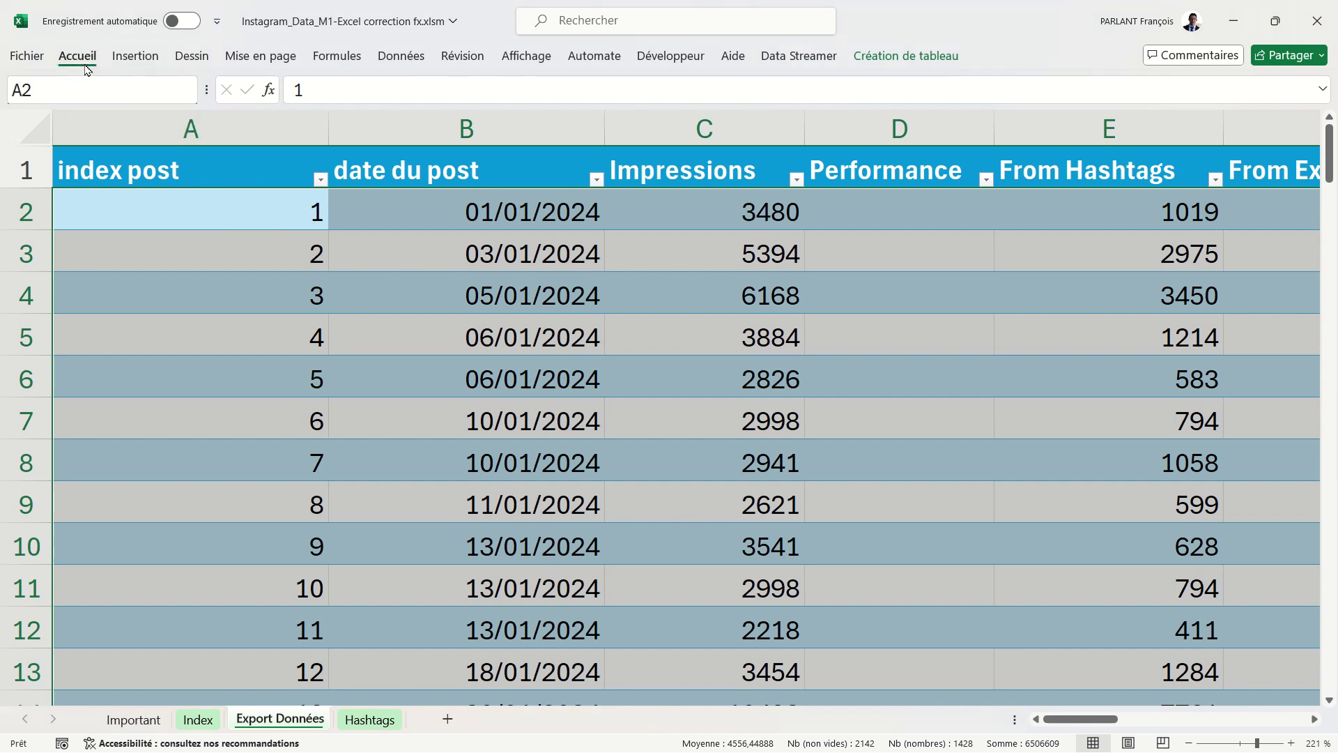
{"action": "left_click", "coordinate": [552, 89]}
{"action": "left_click", "coordinate": [586, 292]}
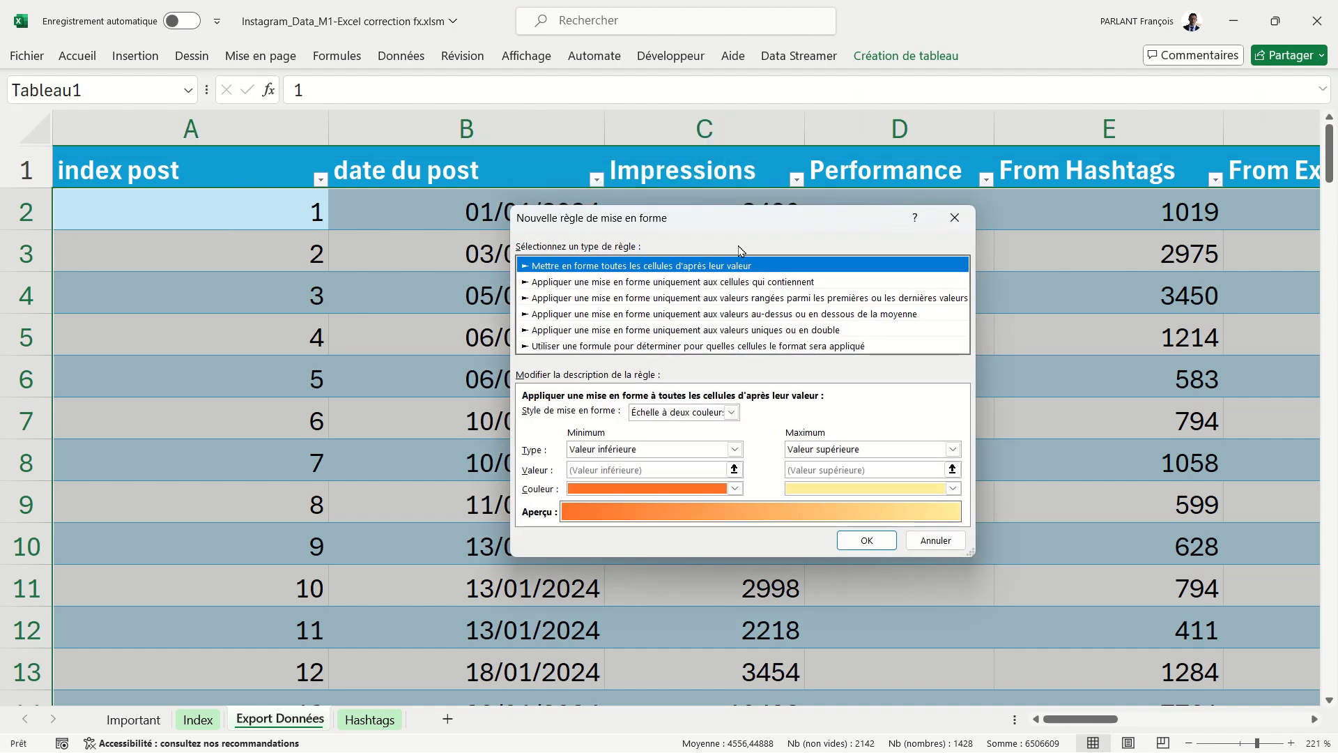
Set the rule type to 'Utiliser une formule…' with a light green Remplissage format.
{"action": "left_click", "coordinate": [741, 346]}
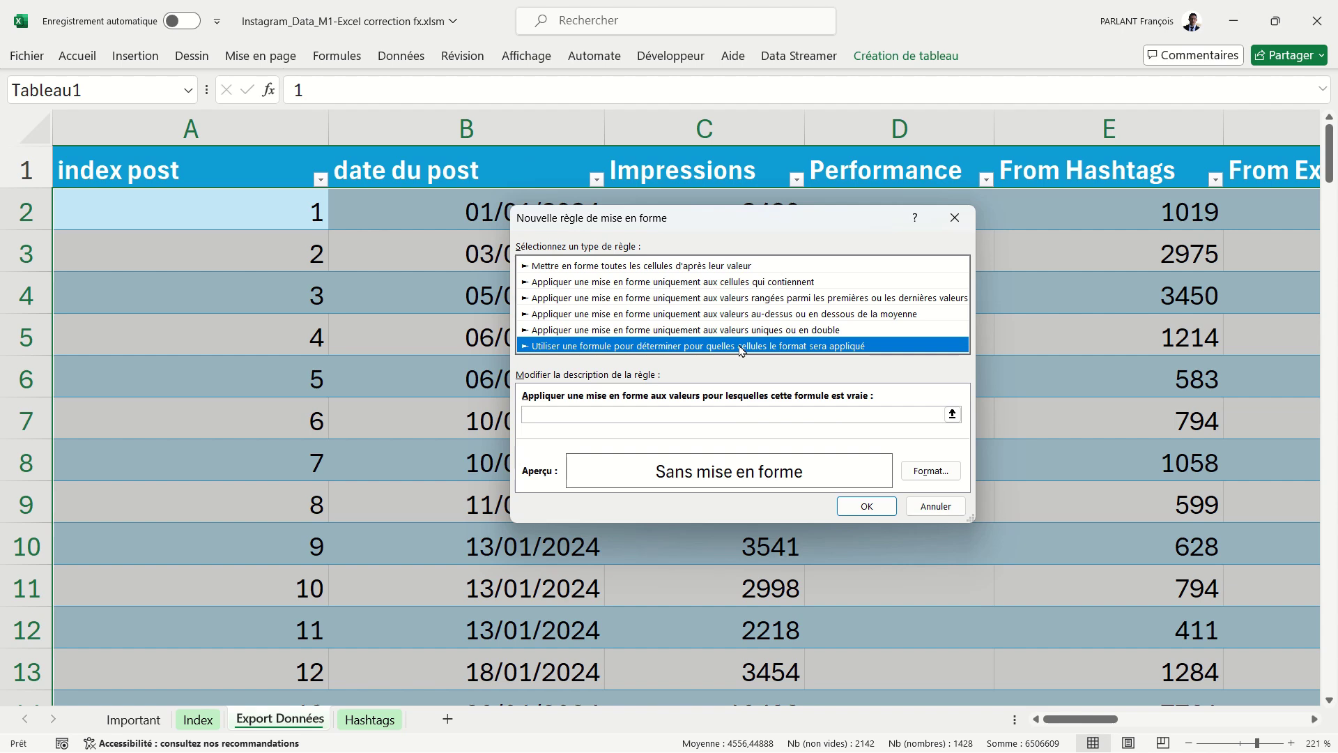
{"action": "left_click", "coordinate": [931, 471]}
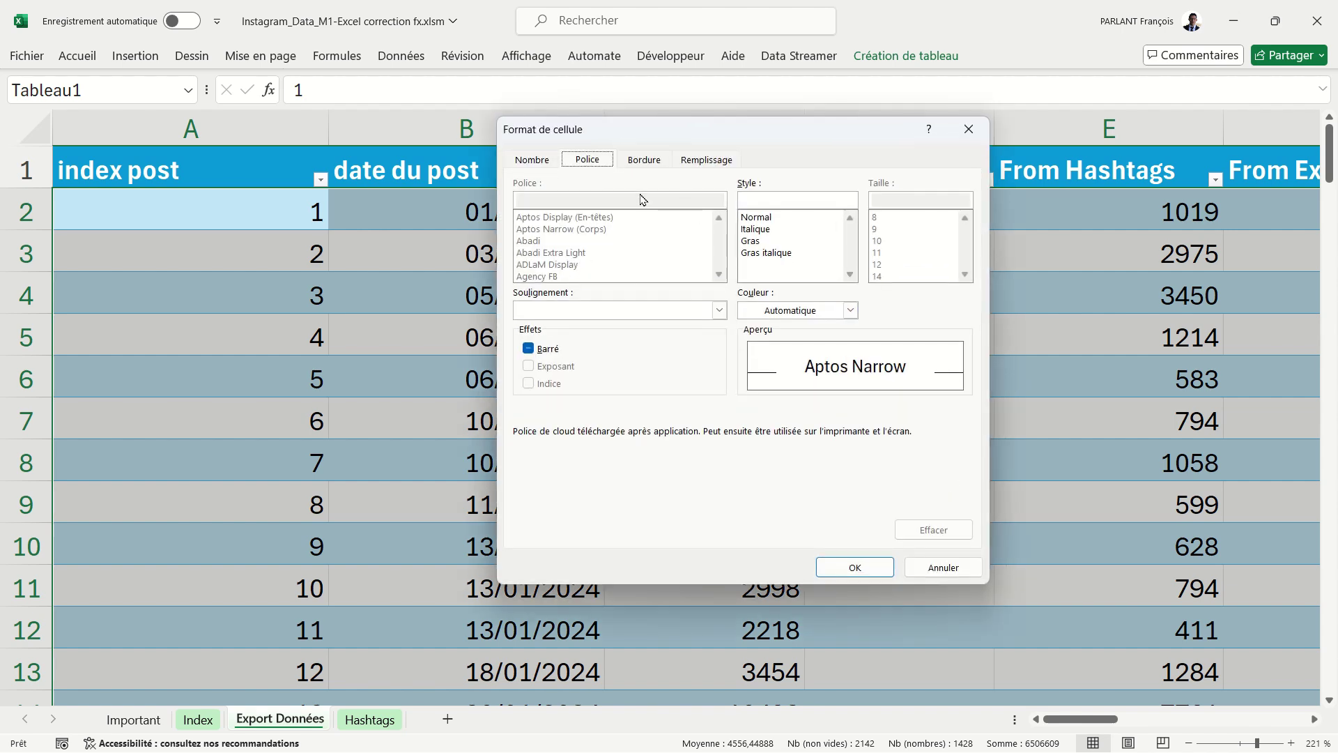
{"action": "left_click", "coordinate": [728, 161]}
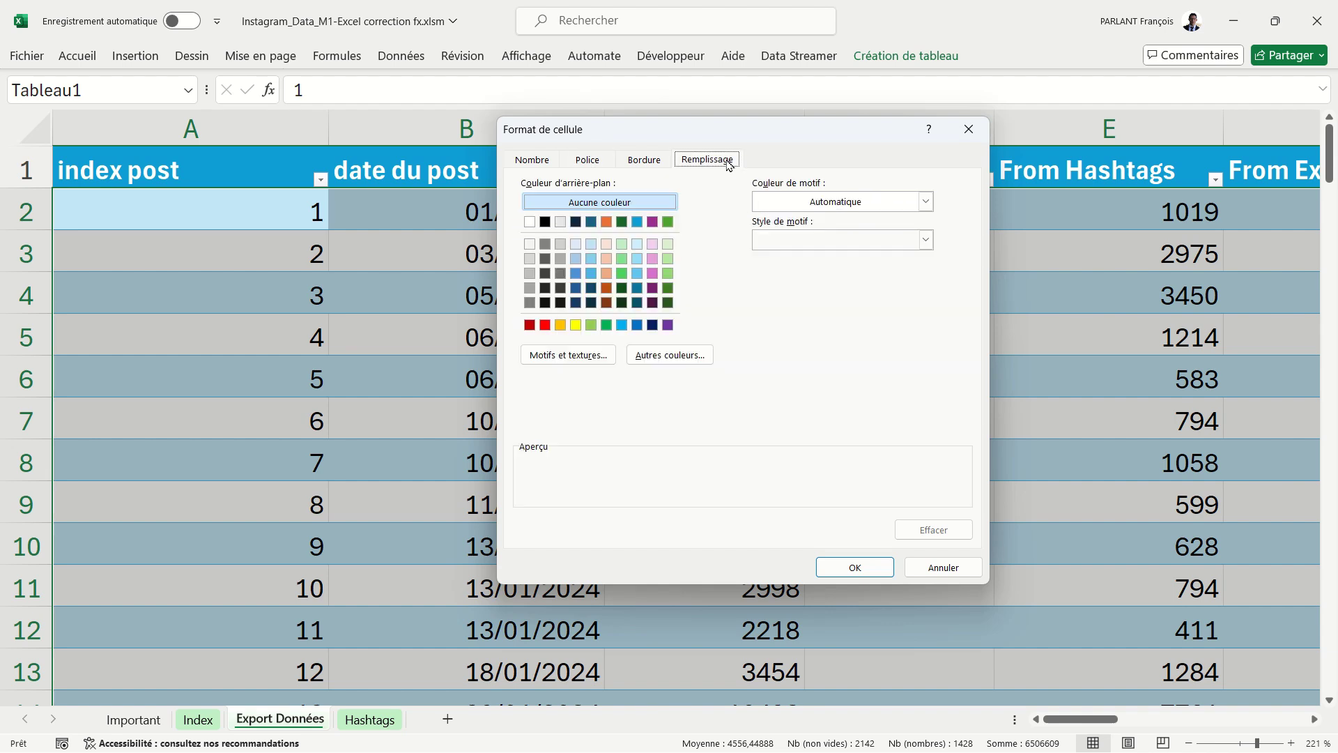
{"action": "left_click", "coordinate": [668, 244]}
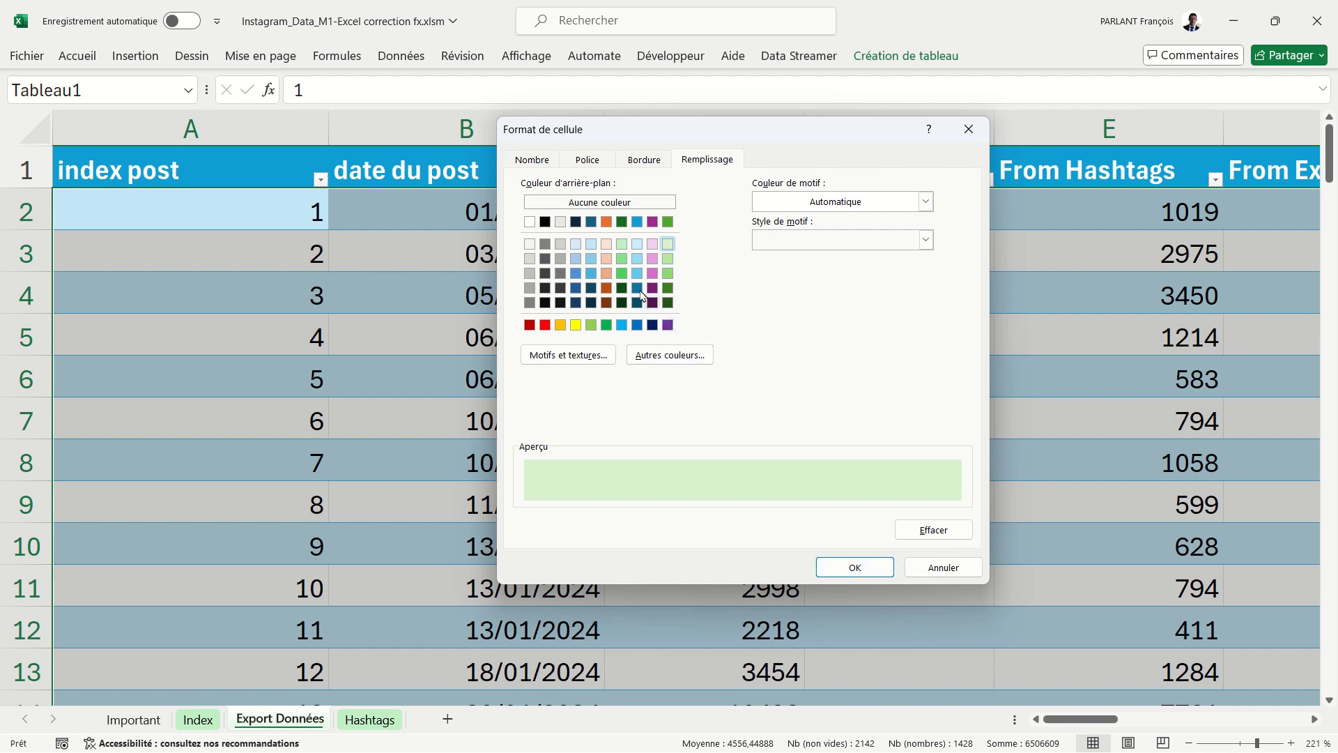
{"action": "left_click", "coordinate": [622, 246]}
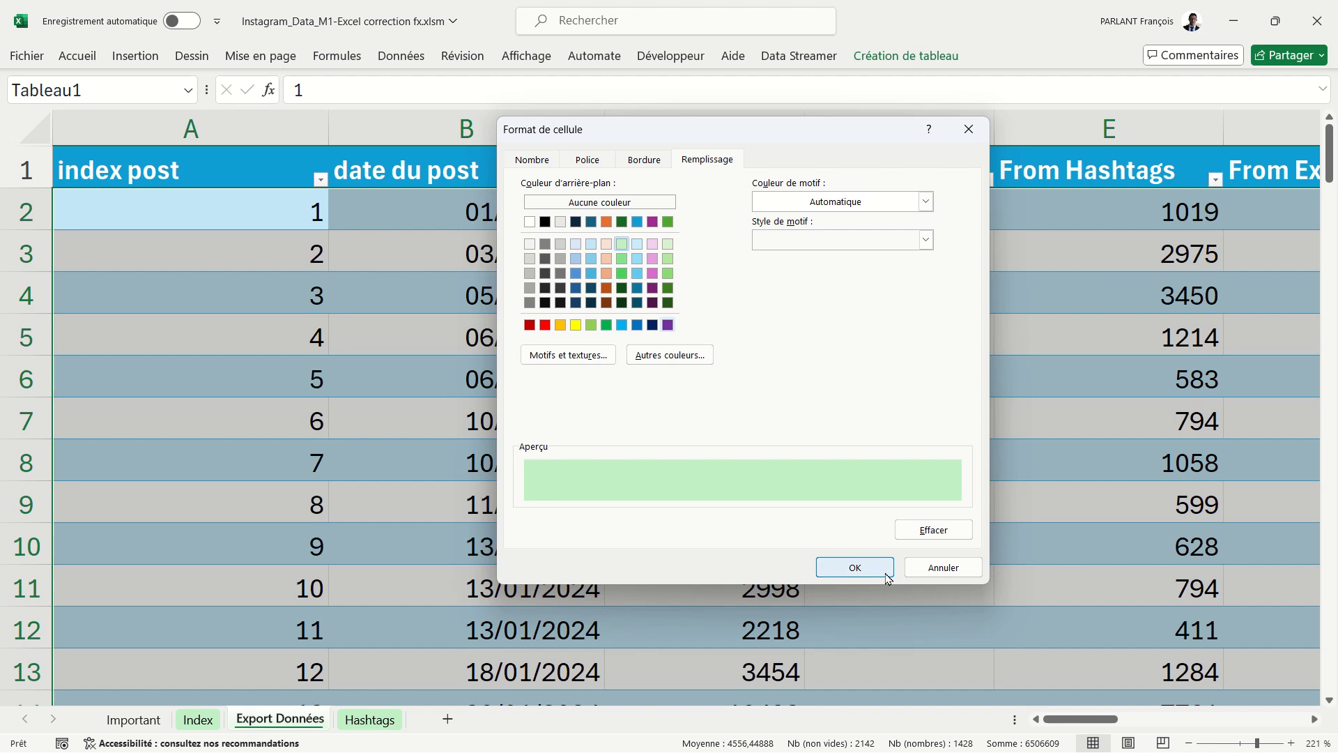
{"action": "left_click", "coordinate": [855, 568]}
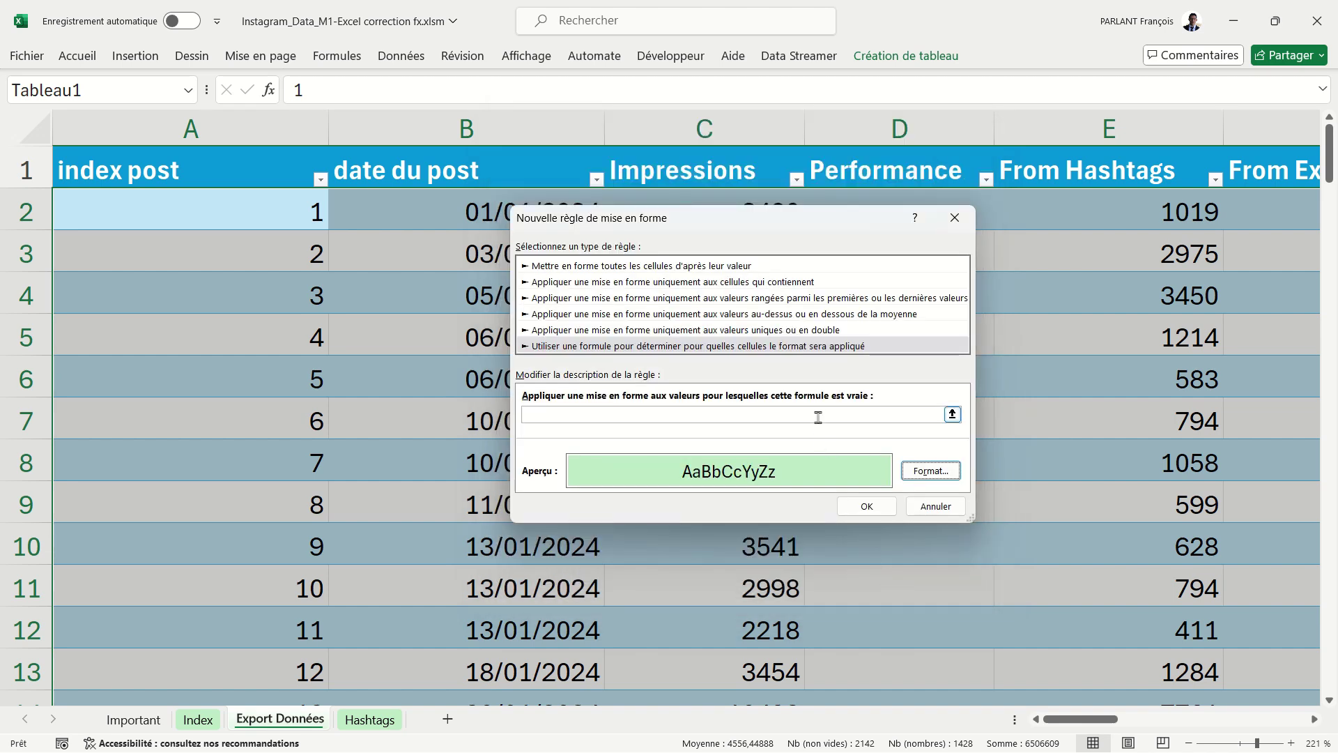
Enter the rule formula =$C2>5000 so rows with over 5000 impressions turn green.
{"action": "left_click", "coordinate": [819, 417]}
{"action": "left_click_drag", "start_coordinate": [752, 229], "coordinate": [704, 256]}
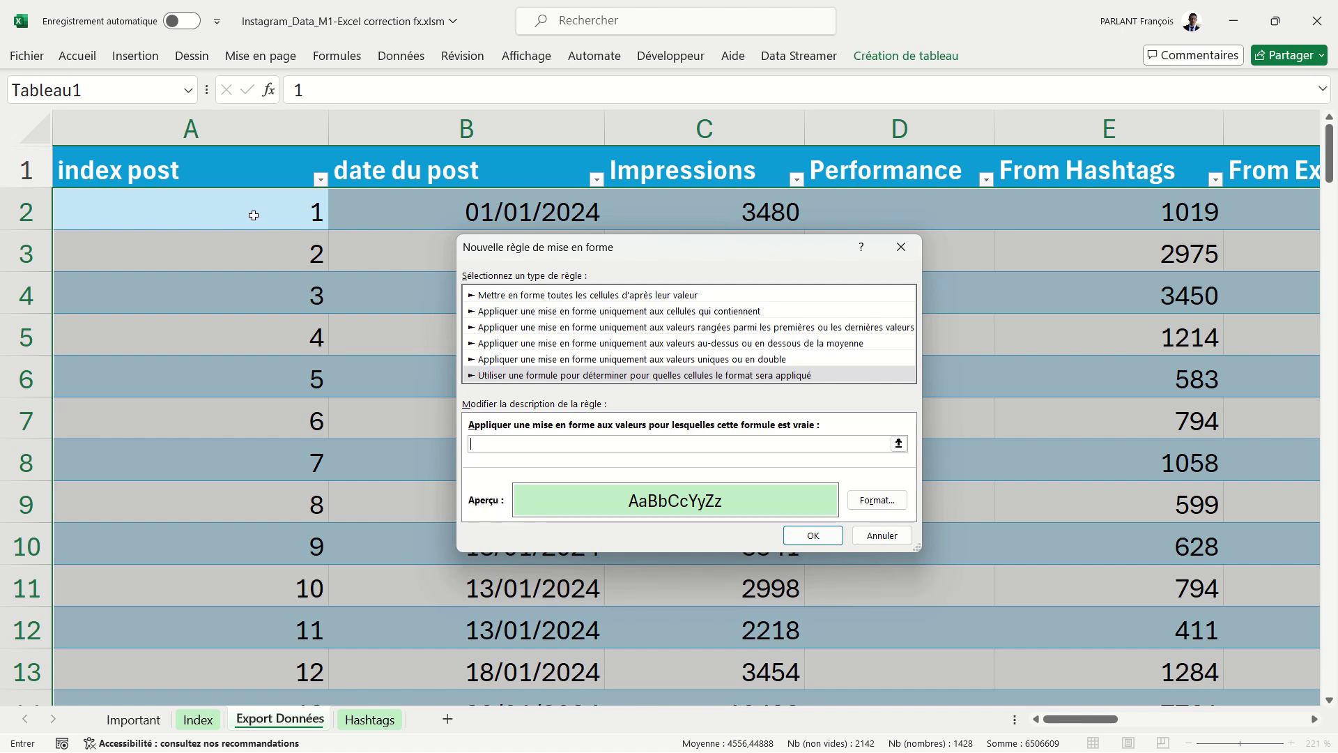
{"action": "left_click", "coordinate": [688, 210]}
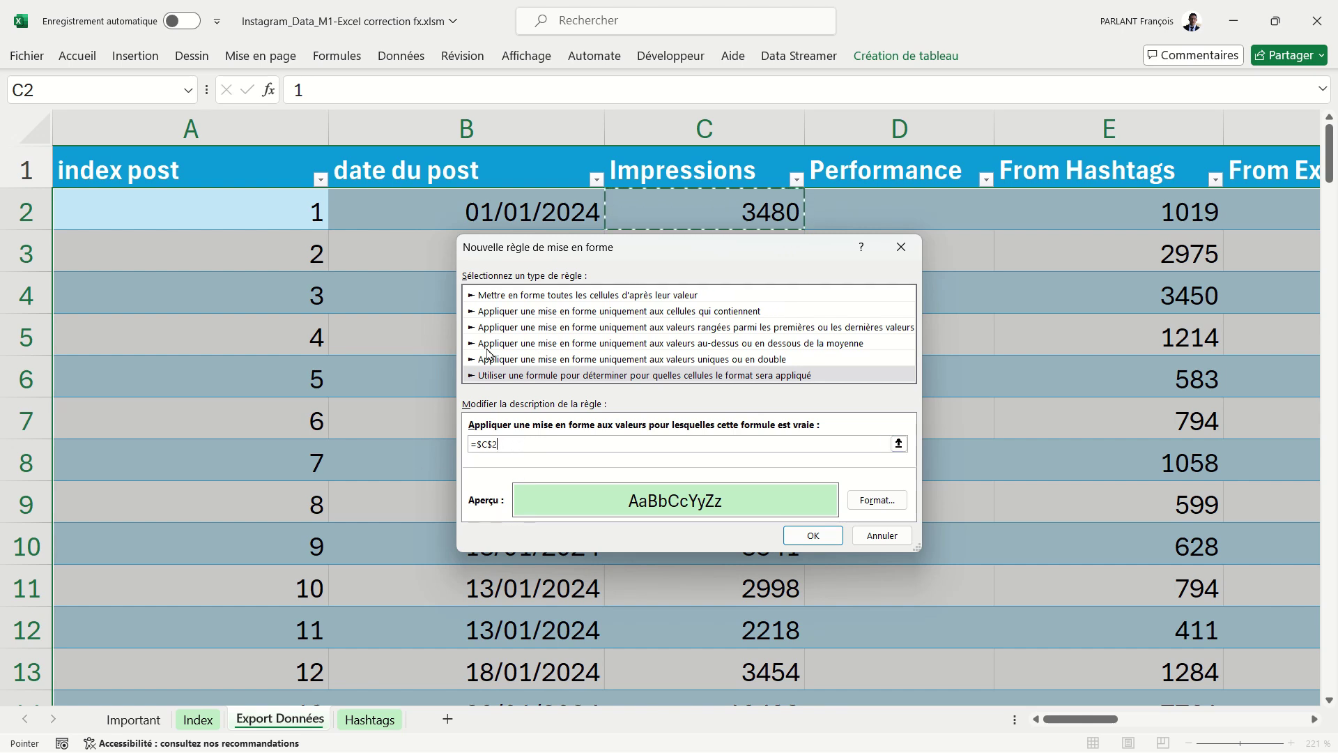
{"action": "key", "text": "Tab"}
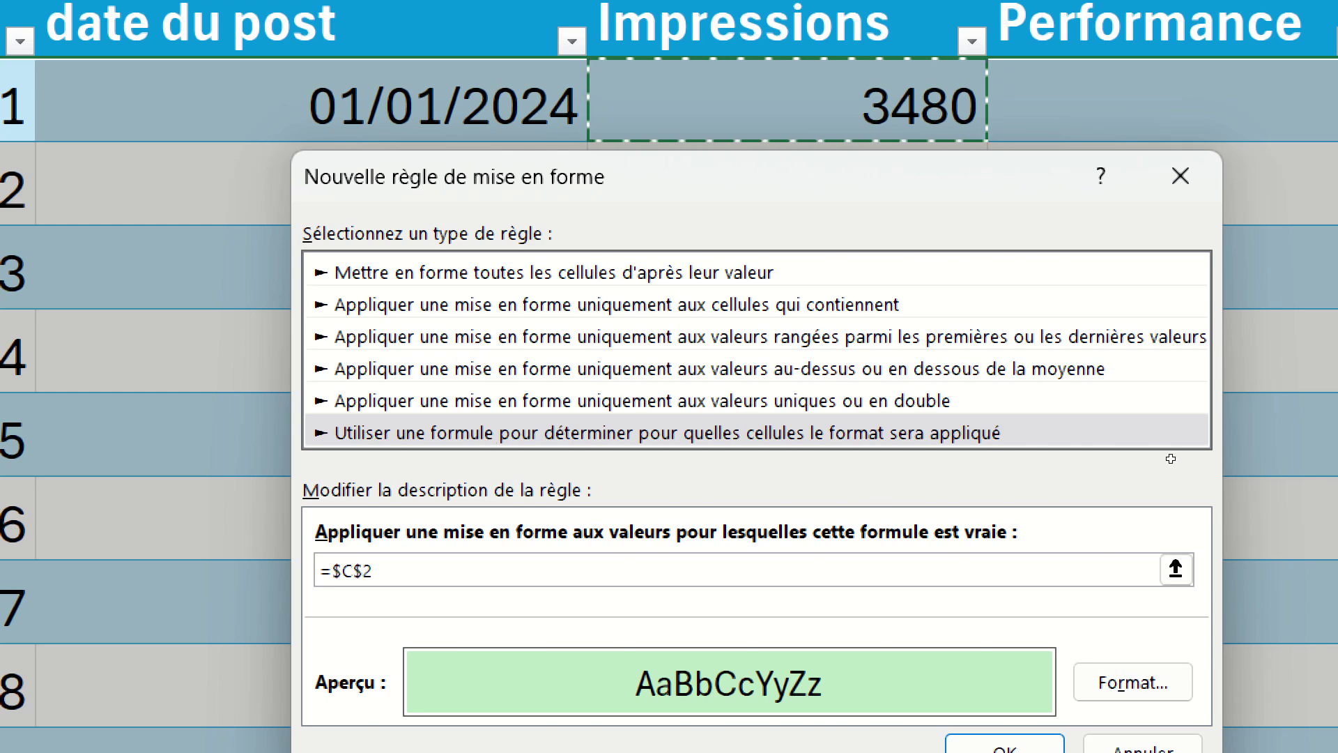
{"action": "key", "text": "BackSpace"}
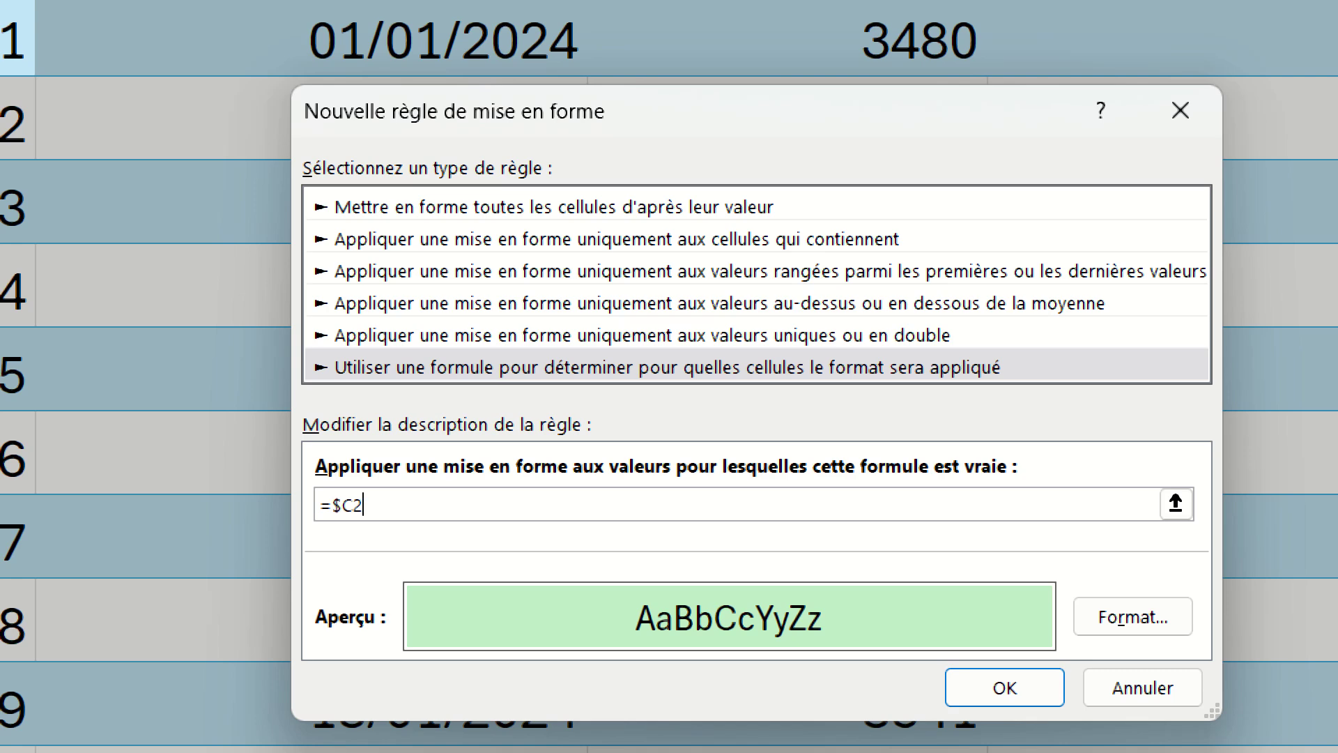
{"action": "type", "text": ">"}
{"action": "type", "text": "5"}
{"action": "type", "text": "000"}
{"action": "key", "text": "Return"}
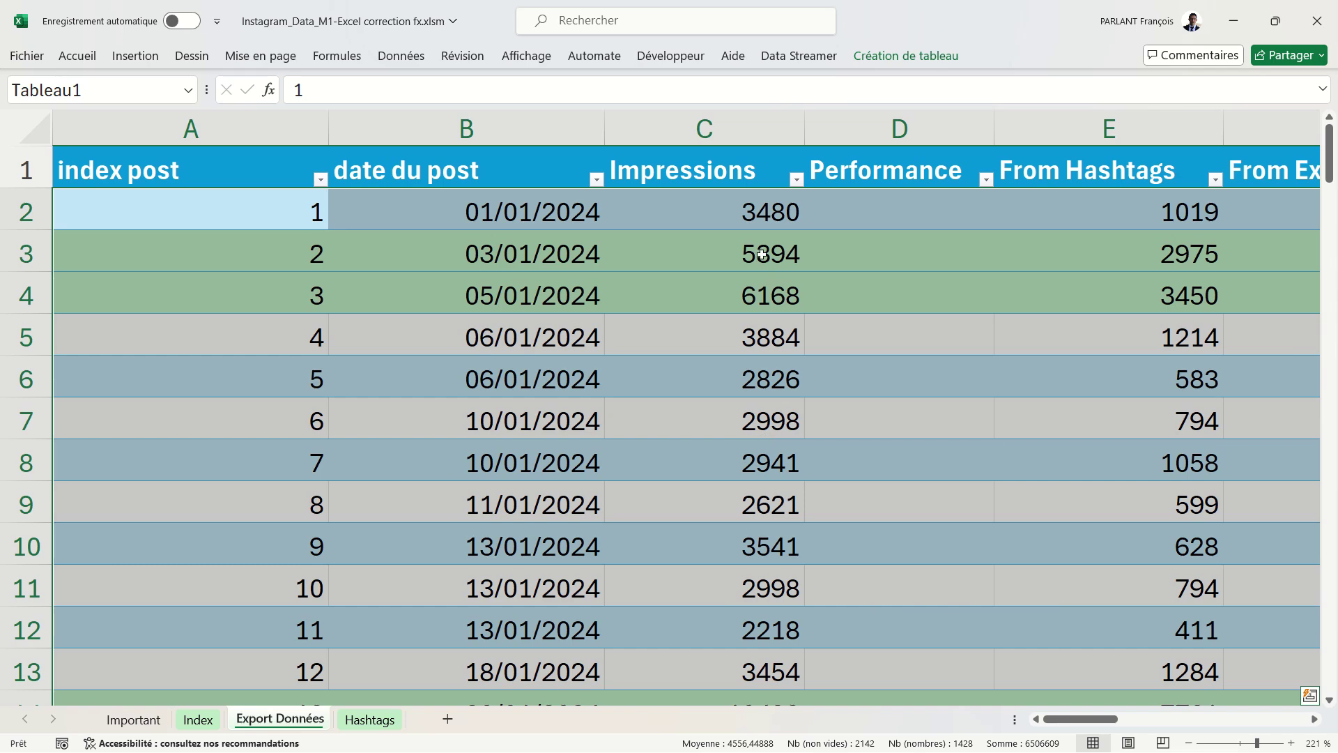
{"action": "scroll", "coordinate": [774, 418], "scroll_direction": "down", "scroll_amount": 2}
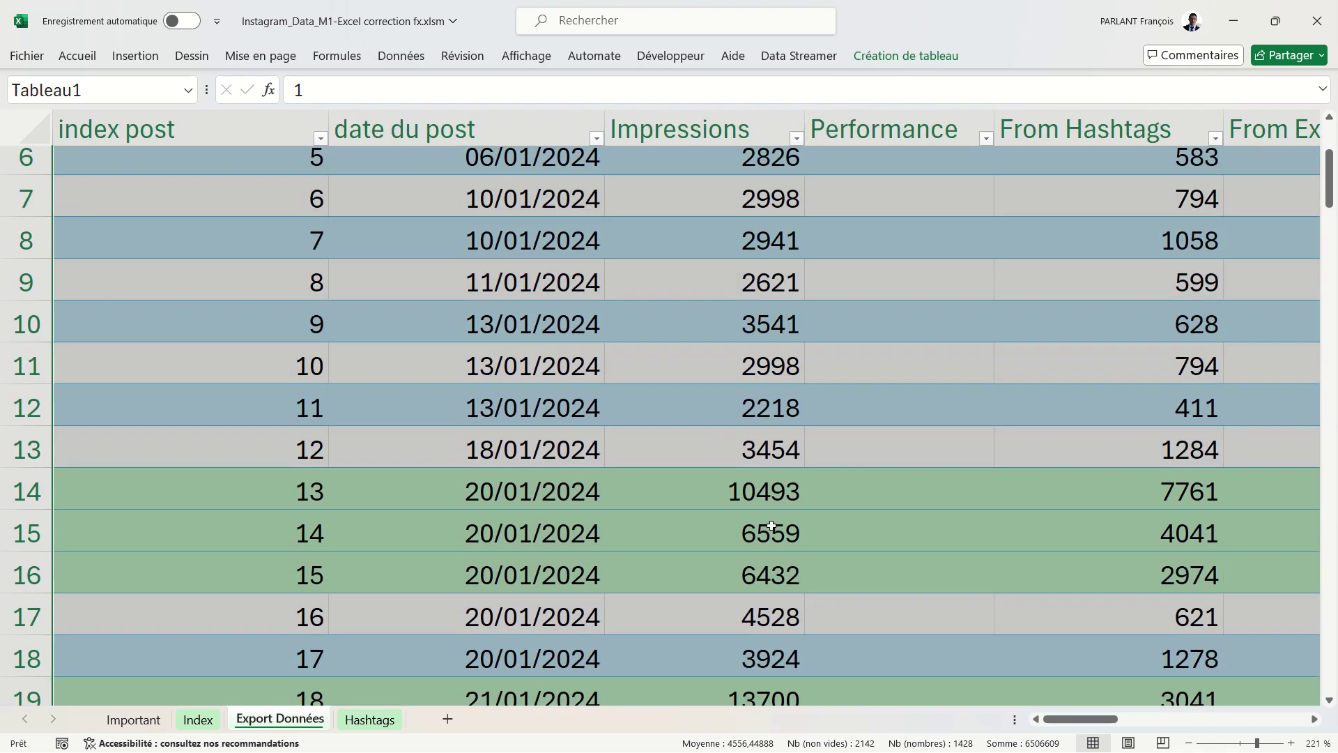
{"action": "scroll", "coordinate": [772, 526], "scroll_direction": "down", "scroll_amount": 2}
{"action": "scroll", "coordinate": [772, 527], "scroll_direction": "down", "scroll_amount": 2}
{"action": "scroll", "coordinate": [772, 526], "scroll_direction": "up", "scroll_amount": 2}
{"action": "scroll", "coordinate": [771, 526], "scroll_direction": "up", "scroll_amount": 3}
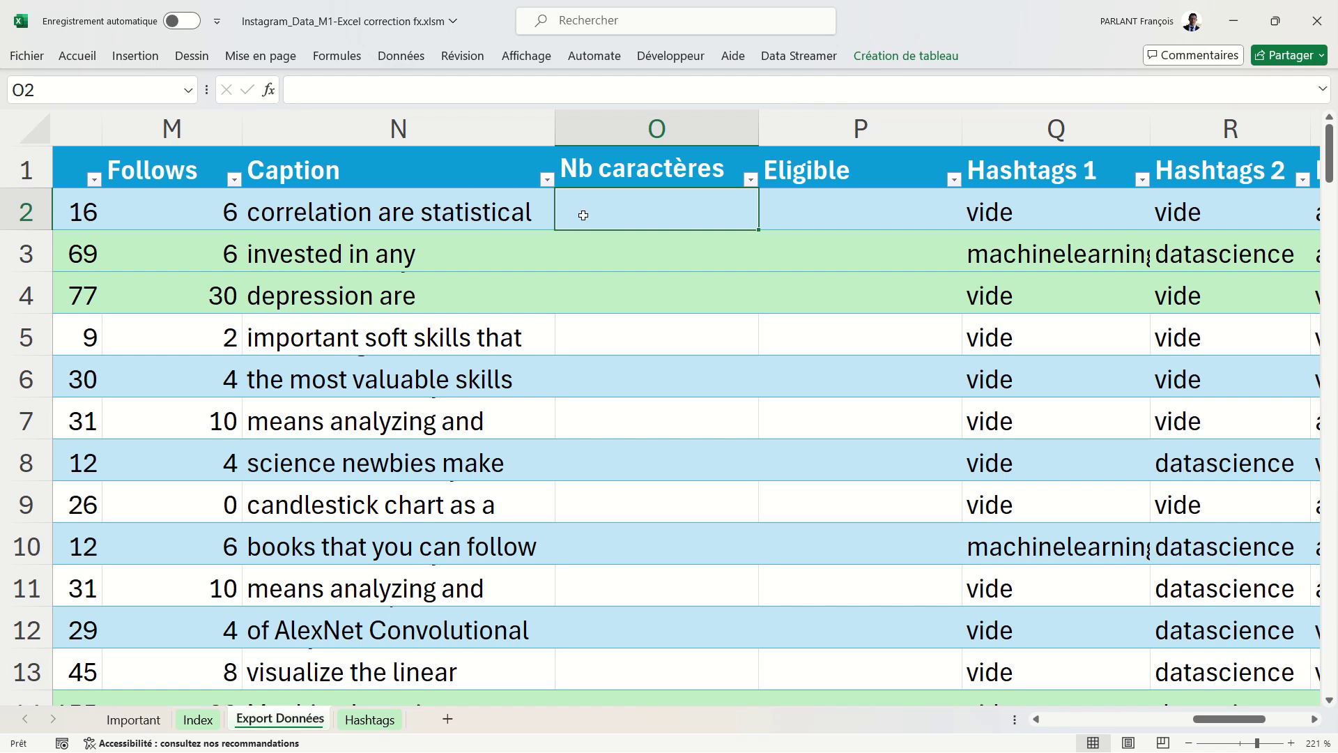
{"action": "left_click", "coordinate": [354, 65]}
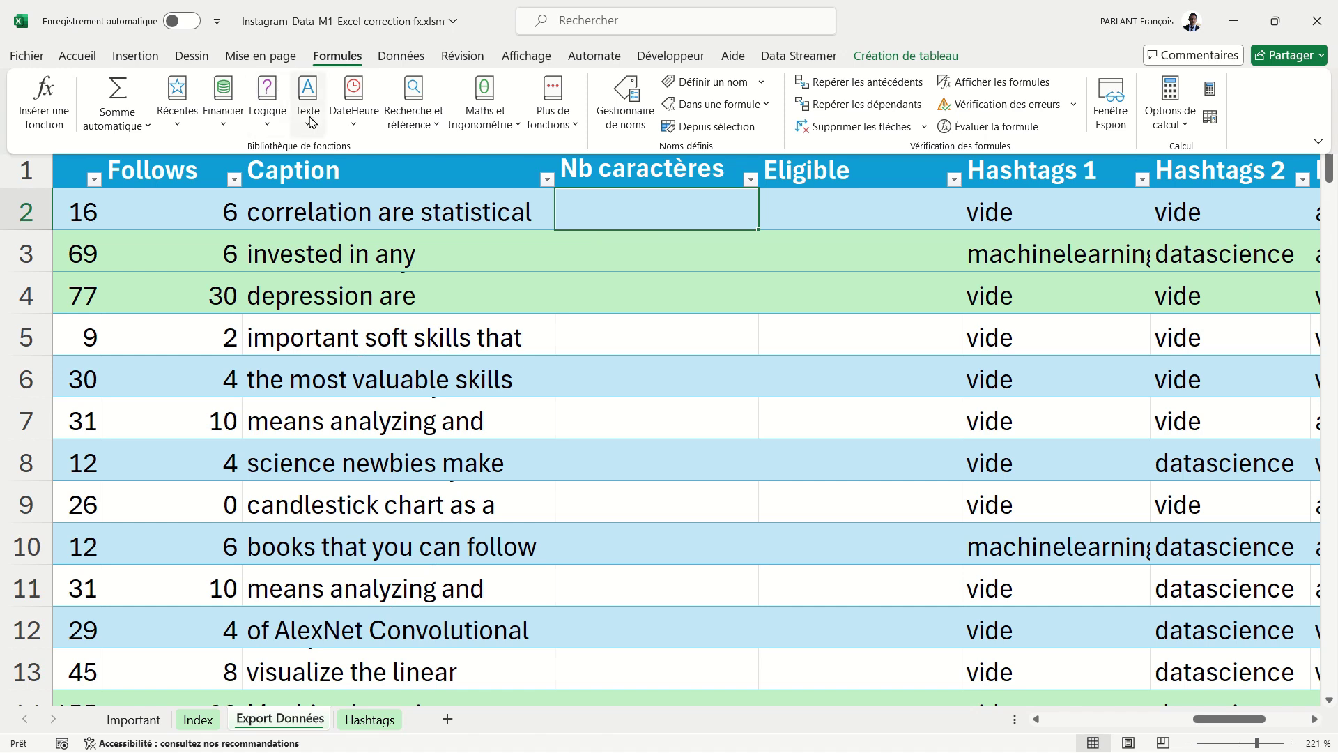
{"action": "left_click", "coordinate": [311, 123]}
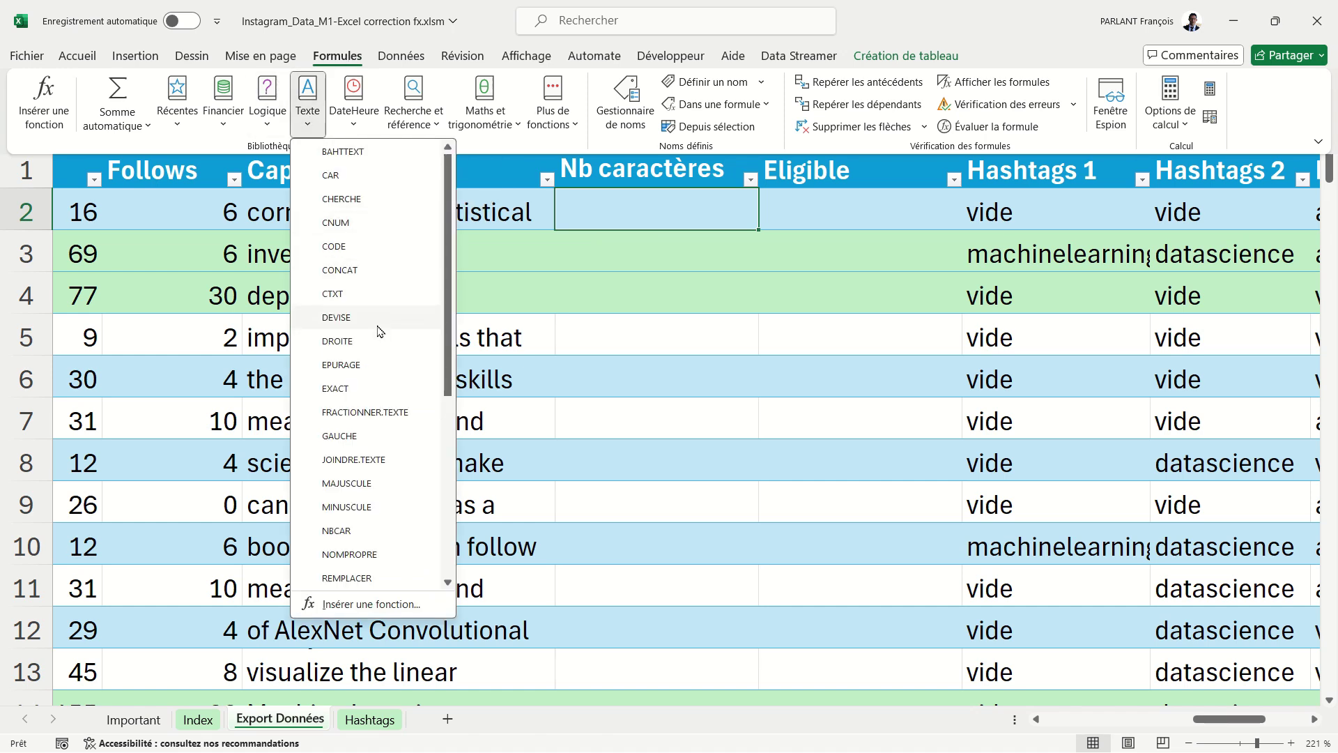
{"action": "mouse_move", "coordinate": [337, 530]}
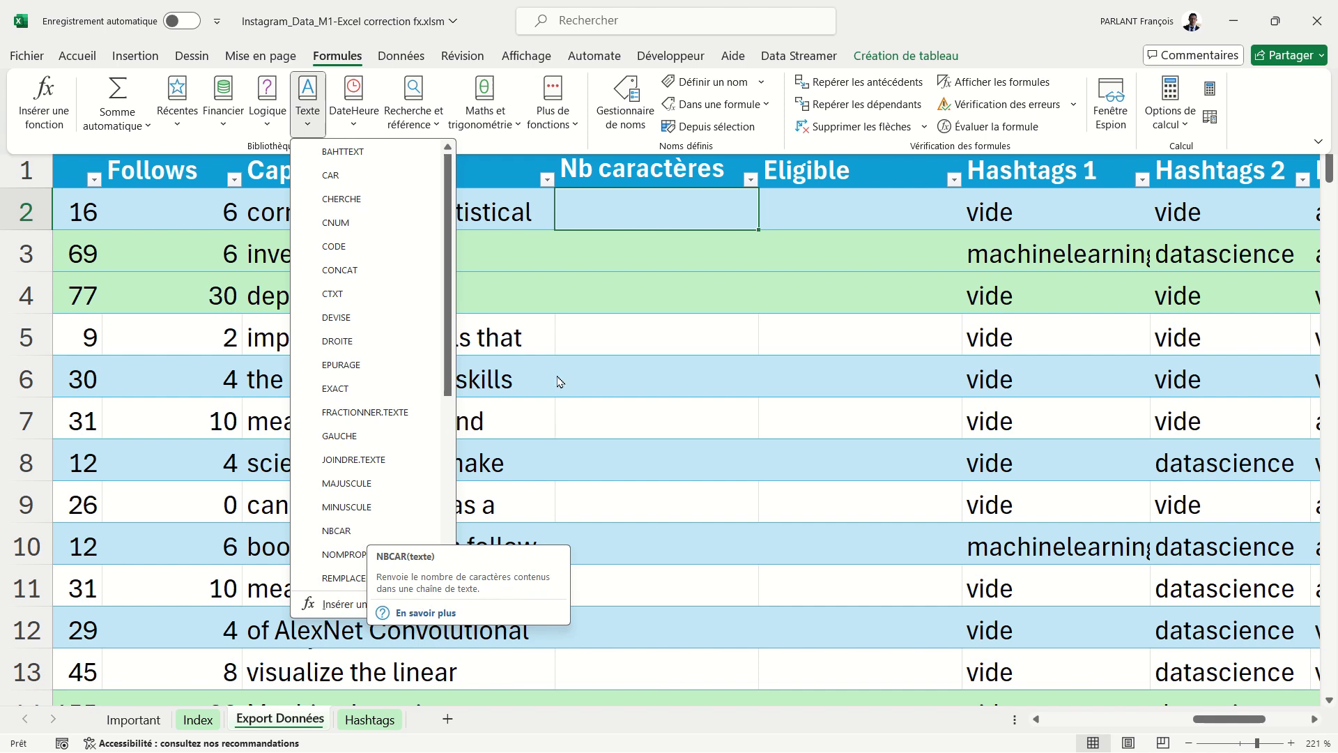
{"action": "left_click", "coordinate": [597, 377]}
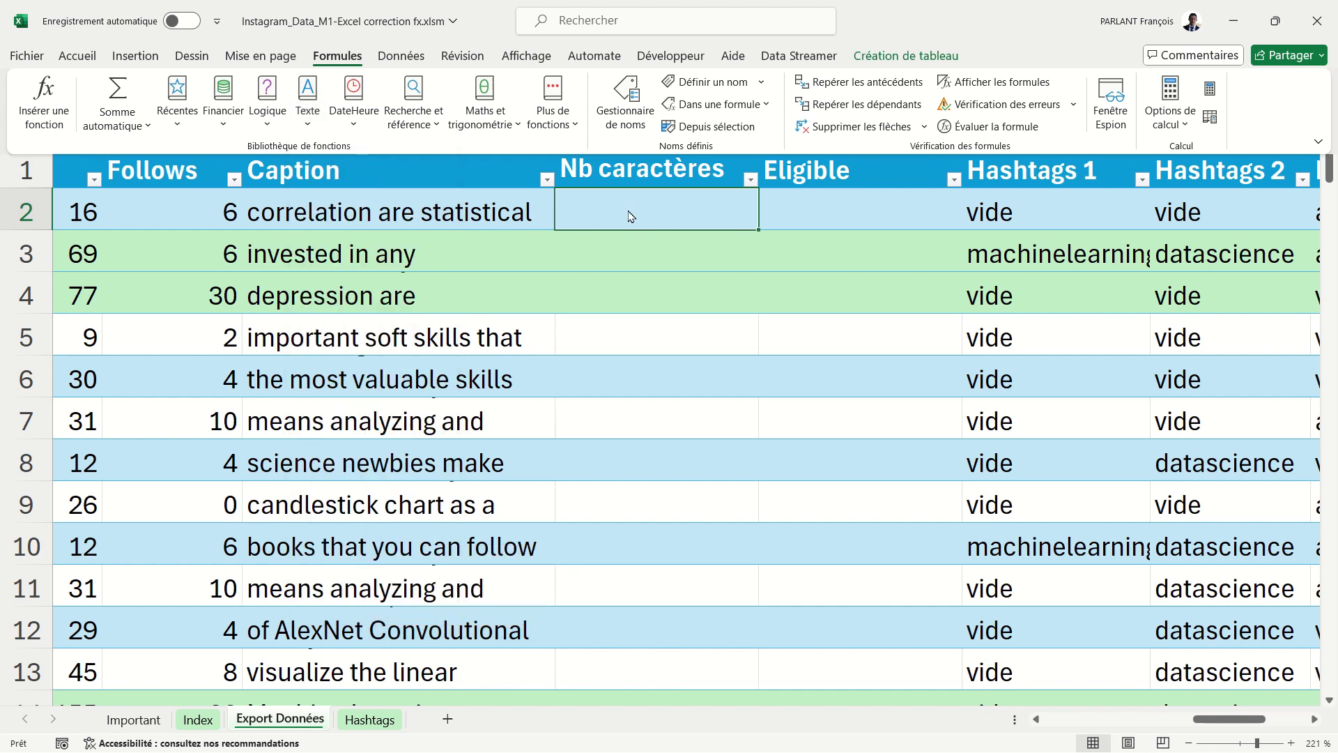
{"action": "type", "text": "=n"}
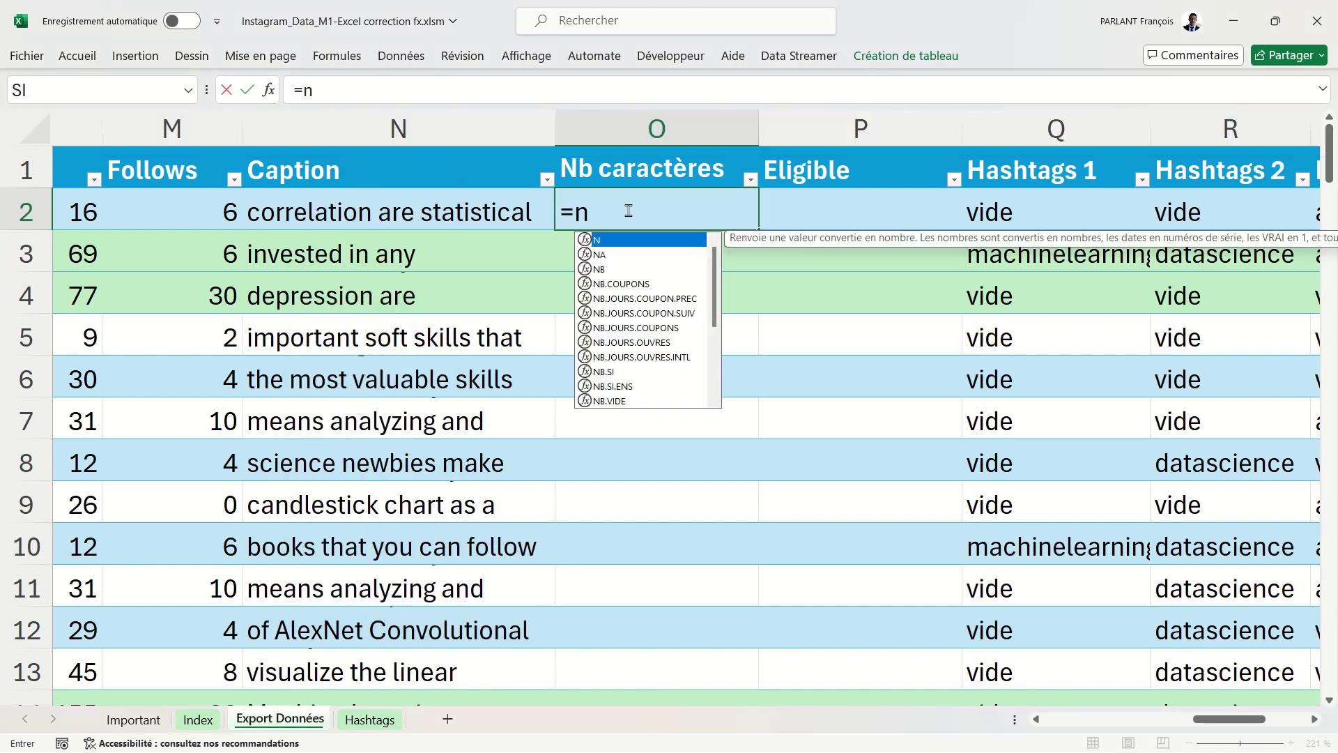
{"action": "type", "text": "bc"}
{"action": "key", "text": "Tab"}
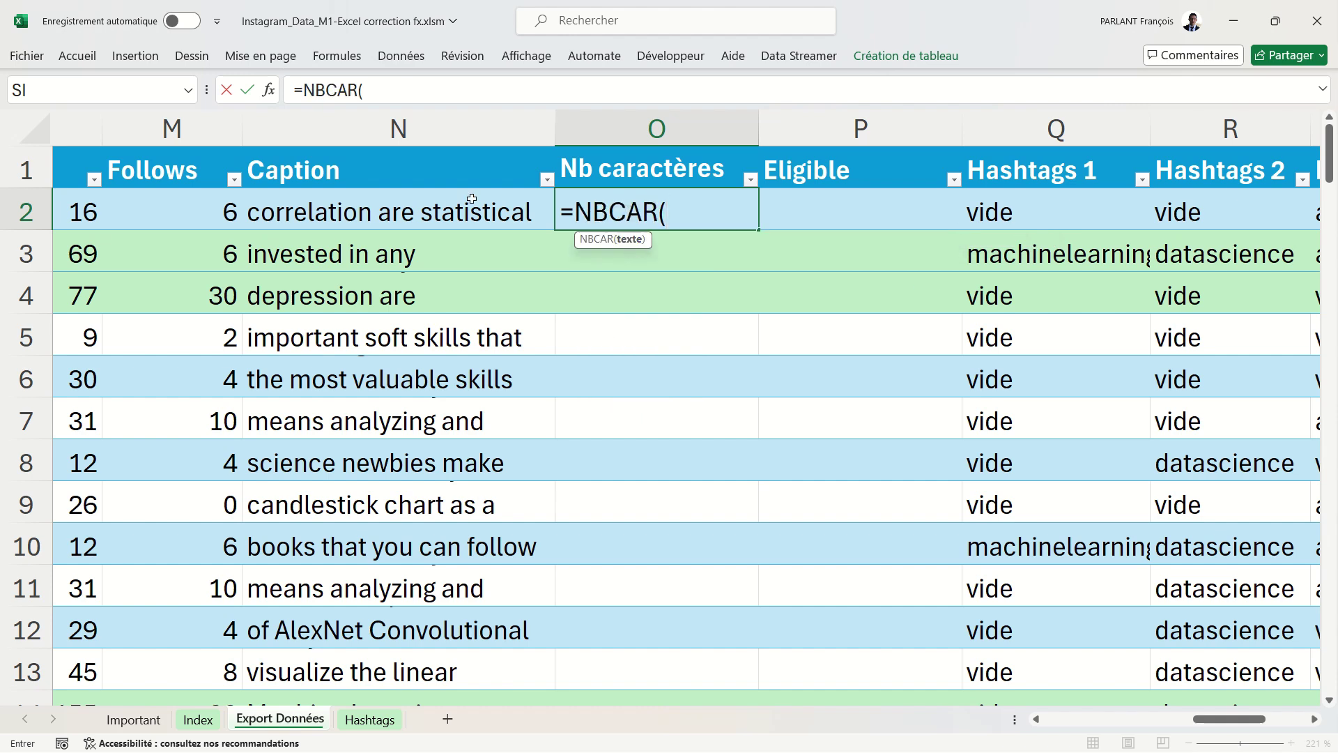
{"action": "left_click", "coordinate": [434, 211]}
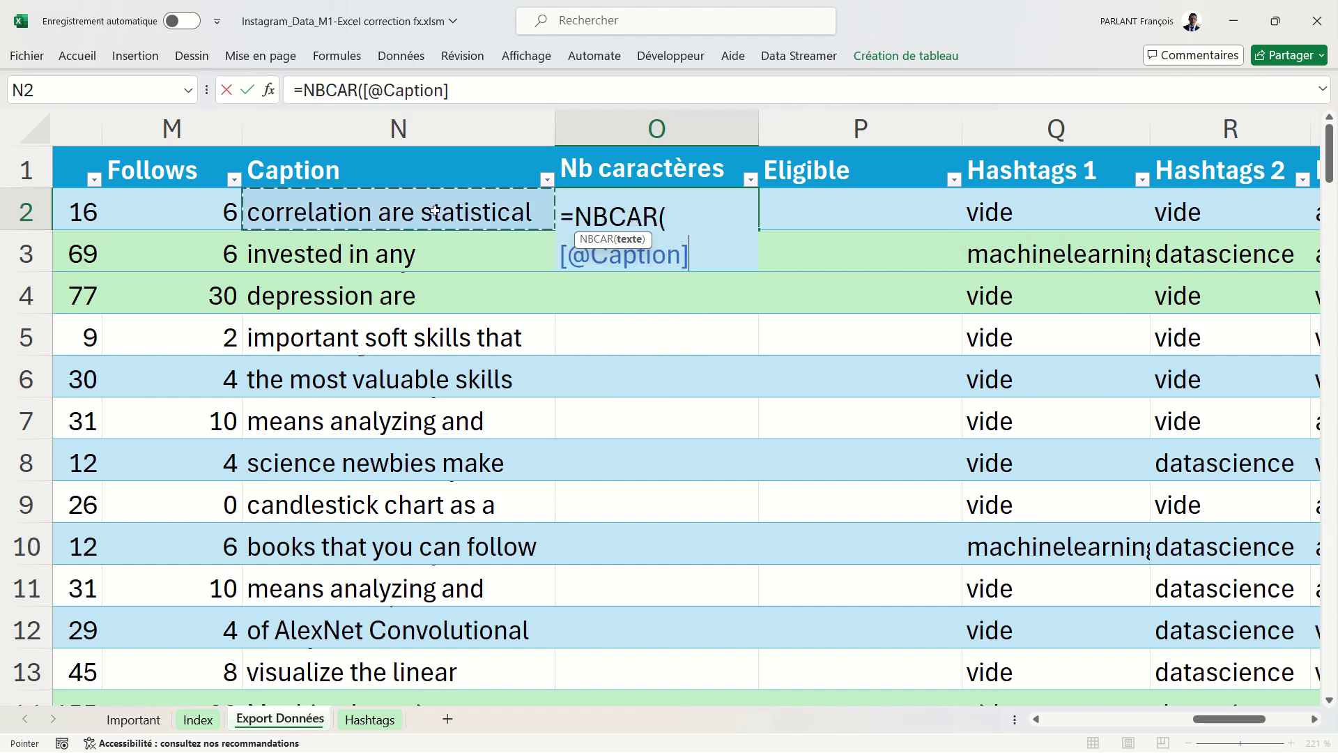
{"action": "key", "text": "Return"}
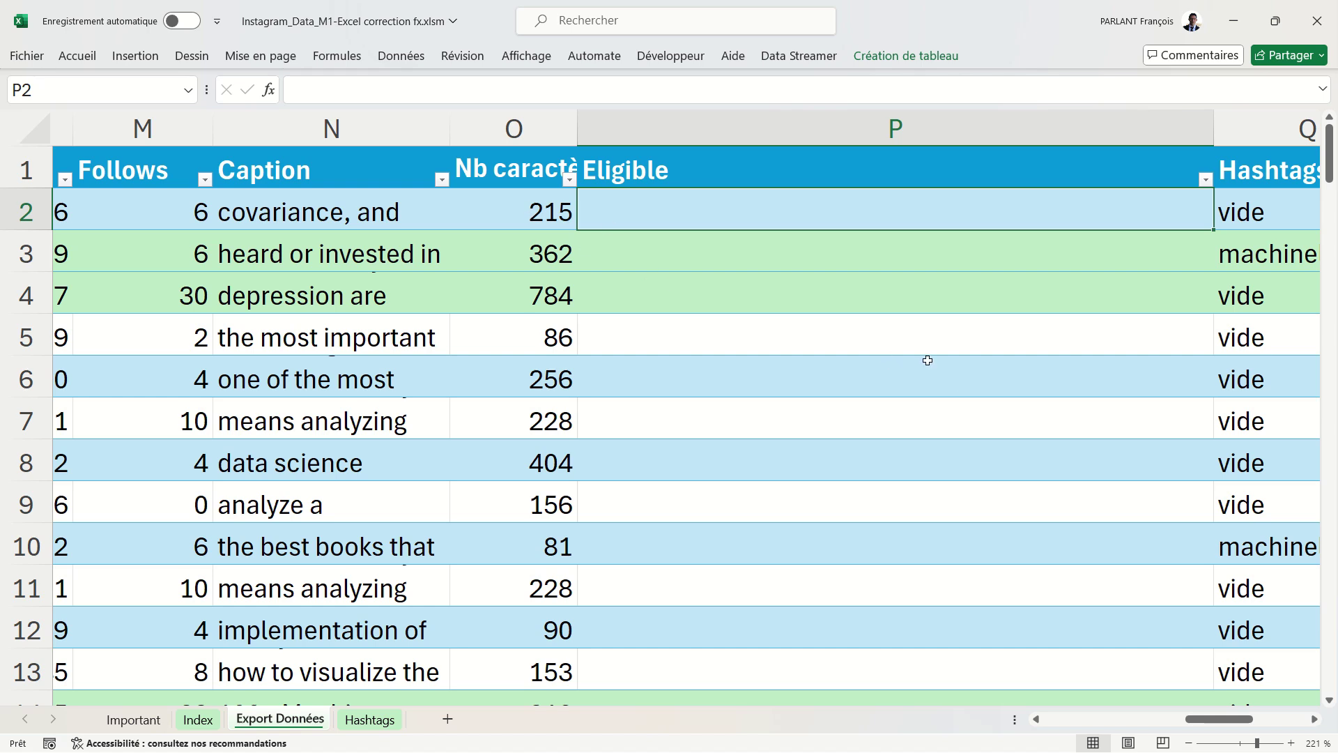
{"action": "type", "text": "="}
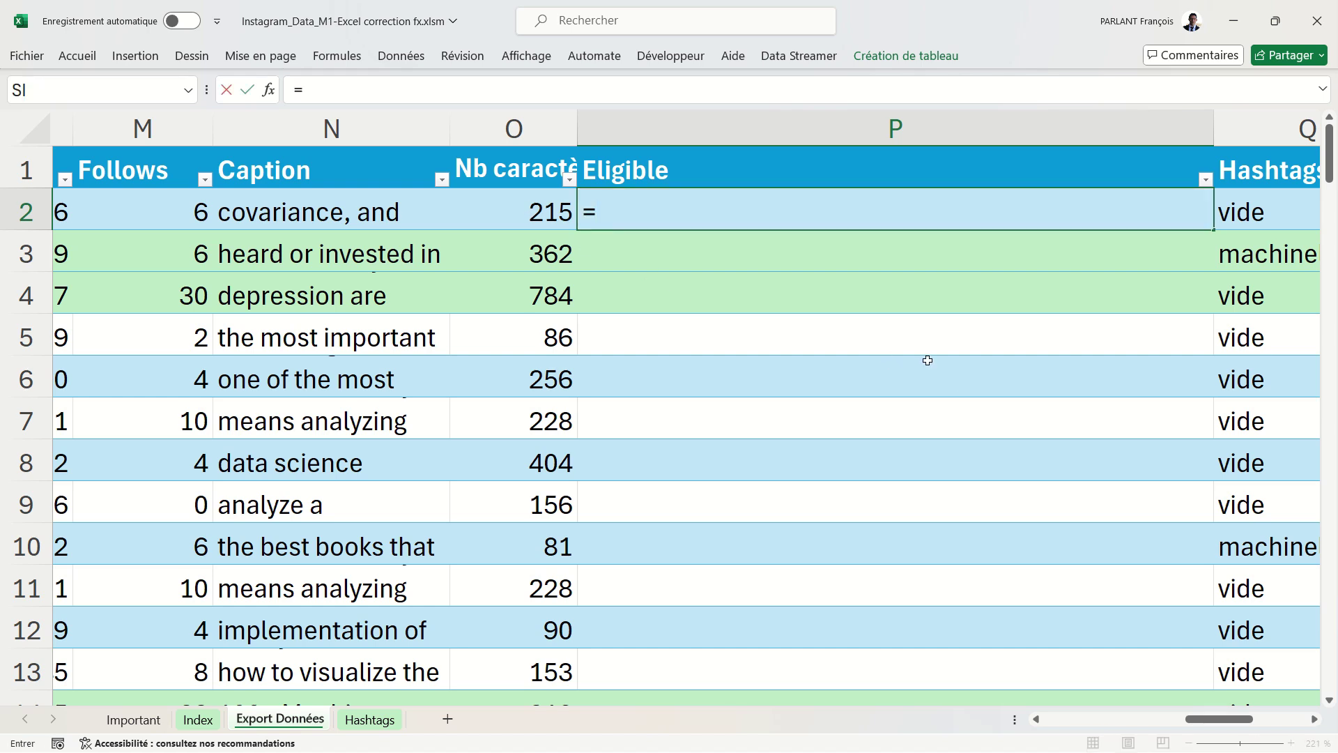
{"action": "type", "text": "si"}
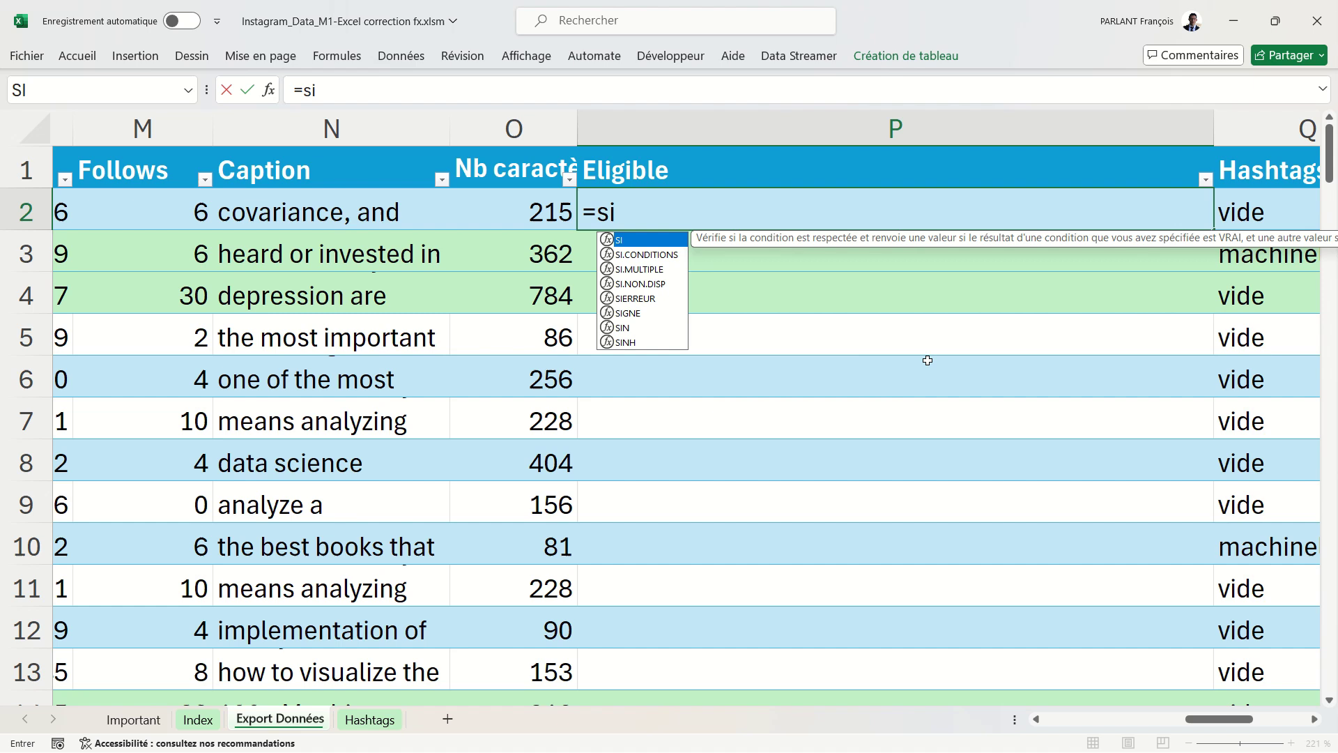
{"action": "key", "text": "Tab"}
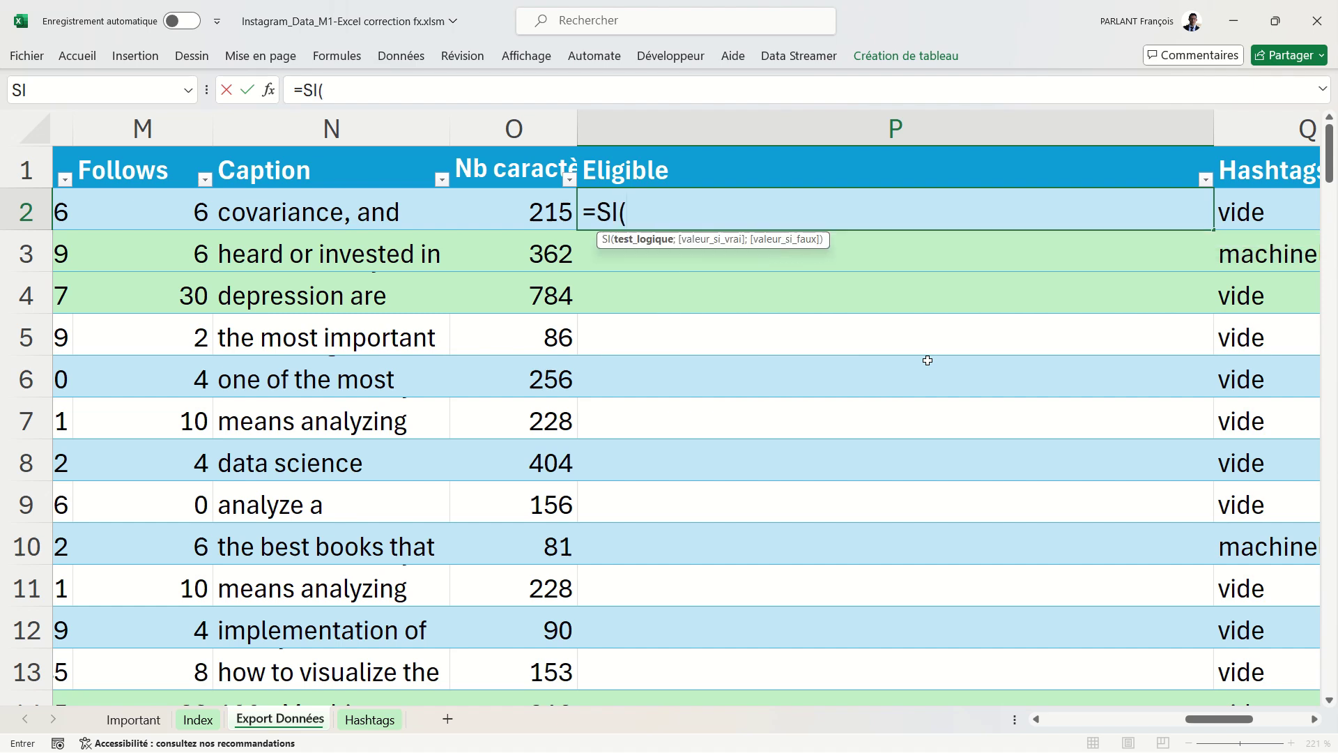
{"action": "type", "text": "et"}
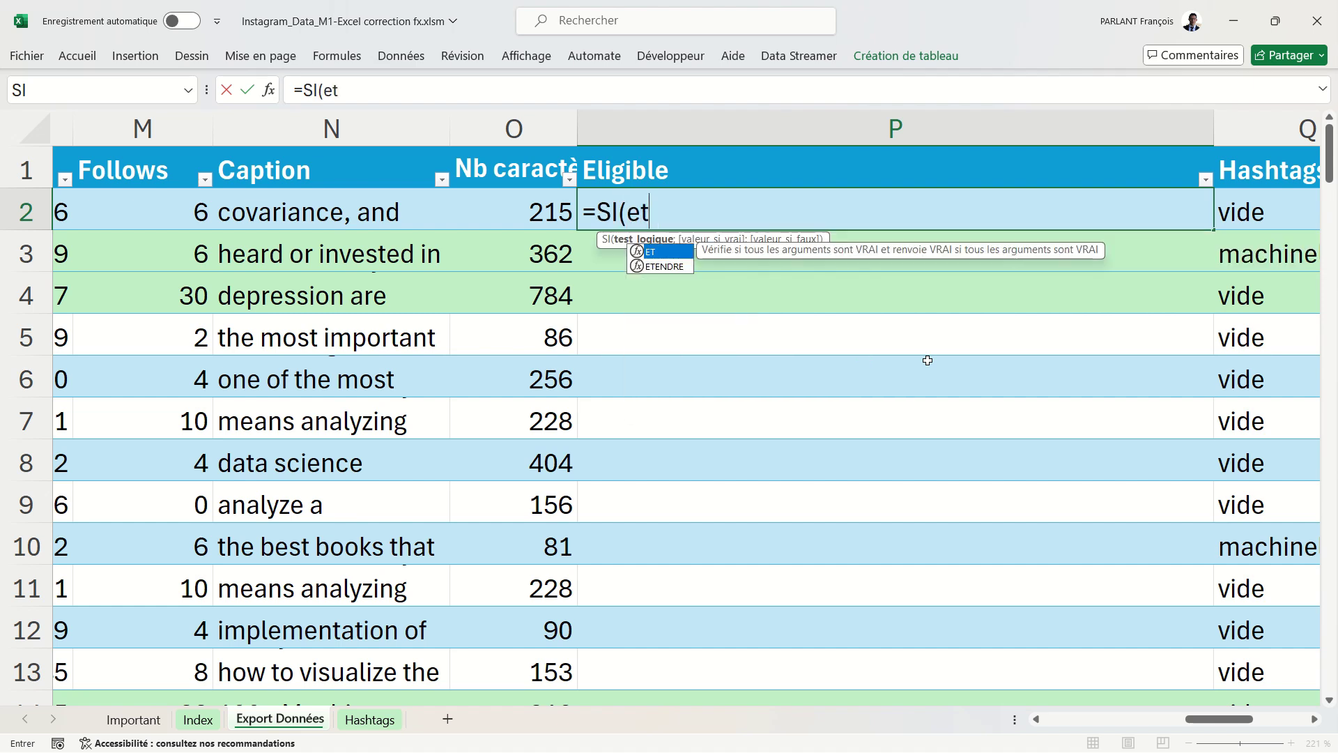
{"action": "key", "text": "Tab"}
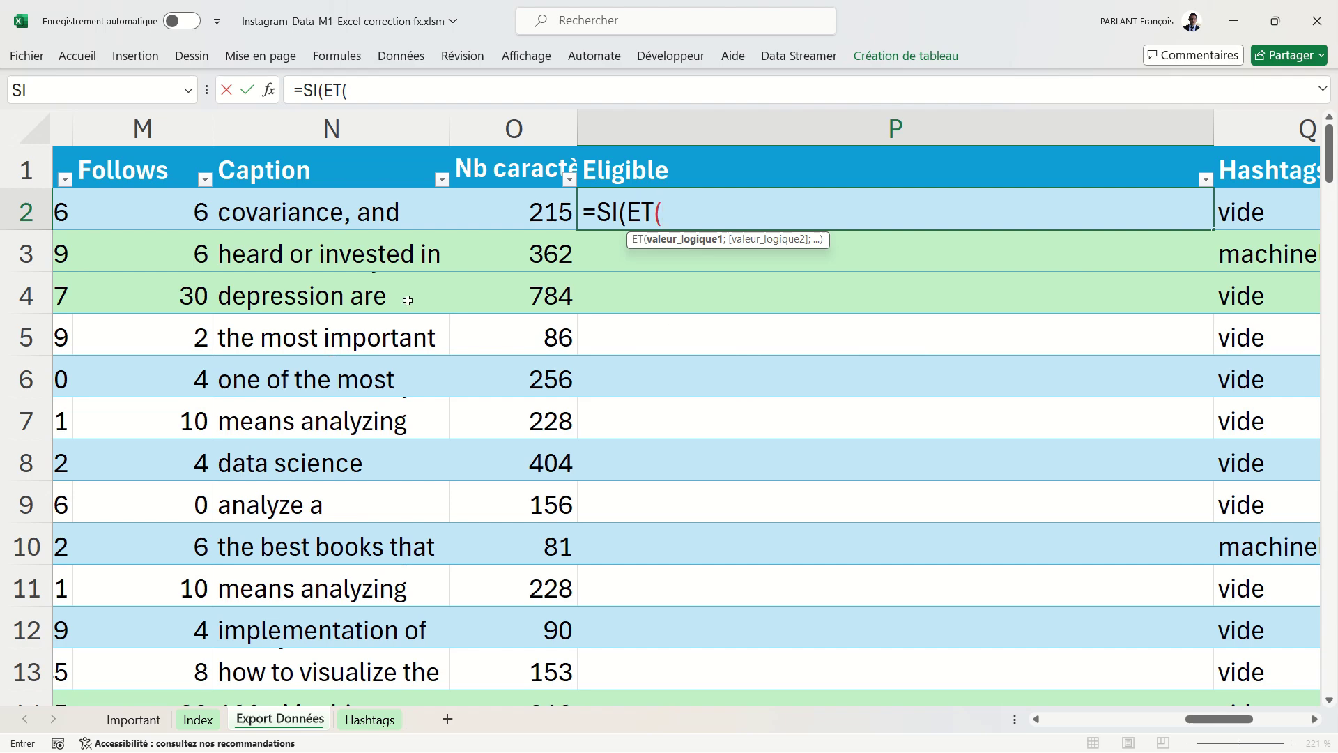
{"action": "scroll", "coordinate": [408, 300], "scroll_direction": "left", "scroll_amount": 1}
{"action": "scroll", "coordinate": [408, 299], "scroll_direction": "left", "scroll_amount": 3}
{"action": "scroll", "coordinate": [408, 299], "scroll_direction": "left", "scroll_amount": 3}
{"action": "scroll", "coordinate": [407, 300], "scroll_direction": "left", "scroll_amount": 3}
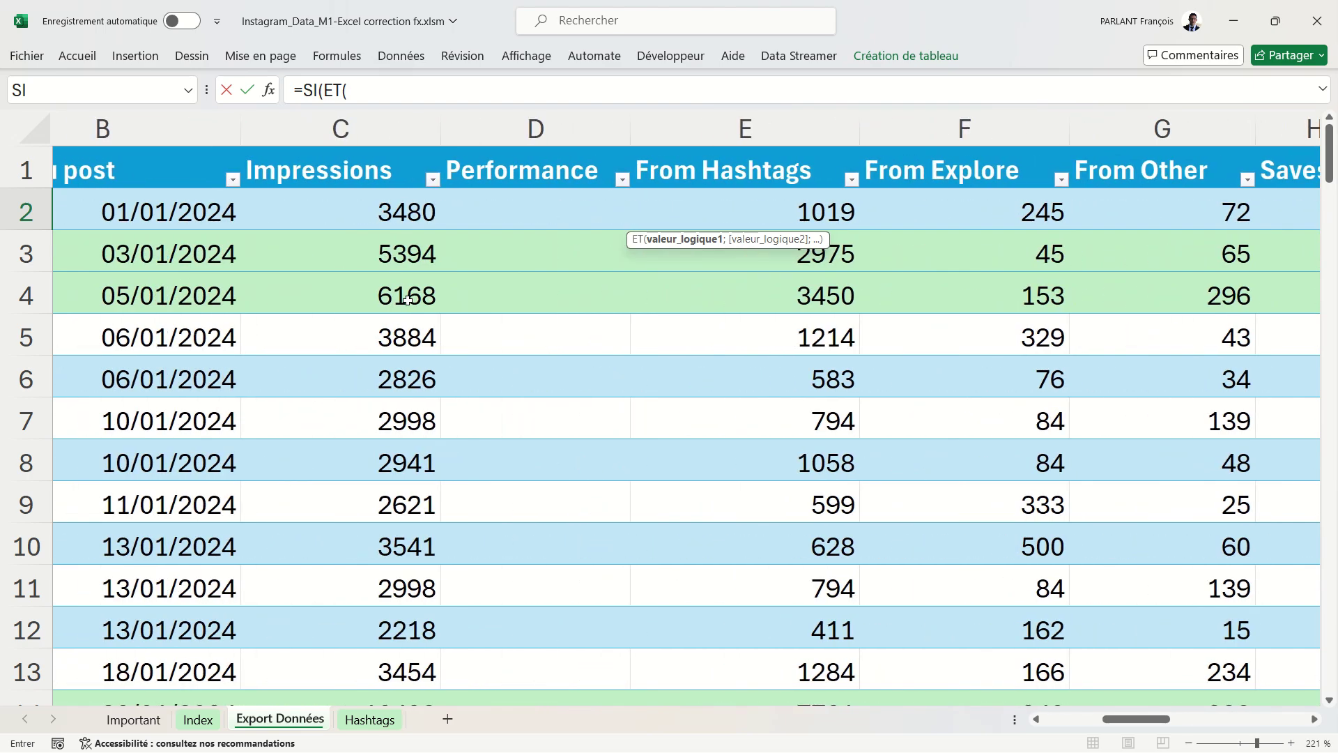
{"action": "left_click", "coordinate": [326, 205]}
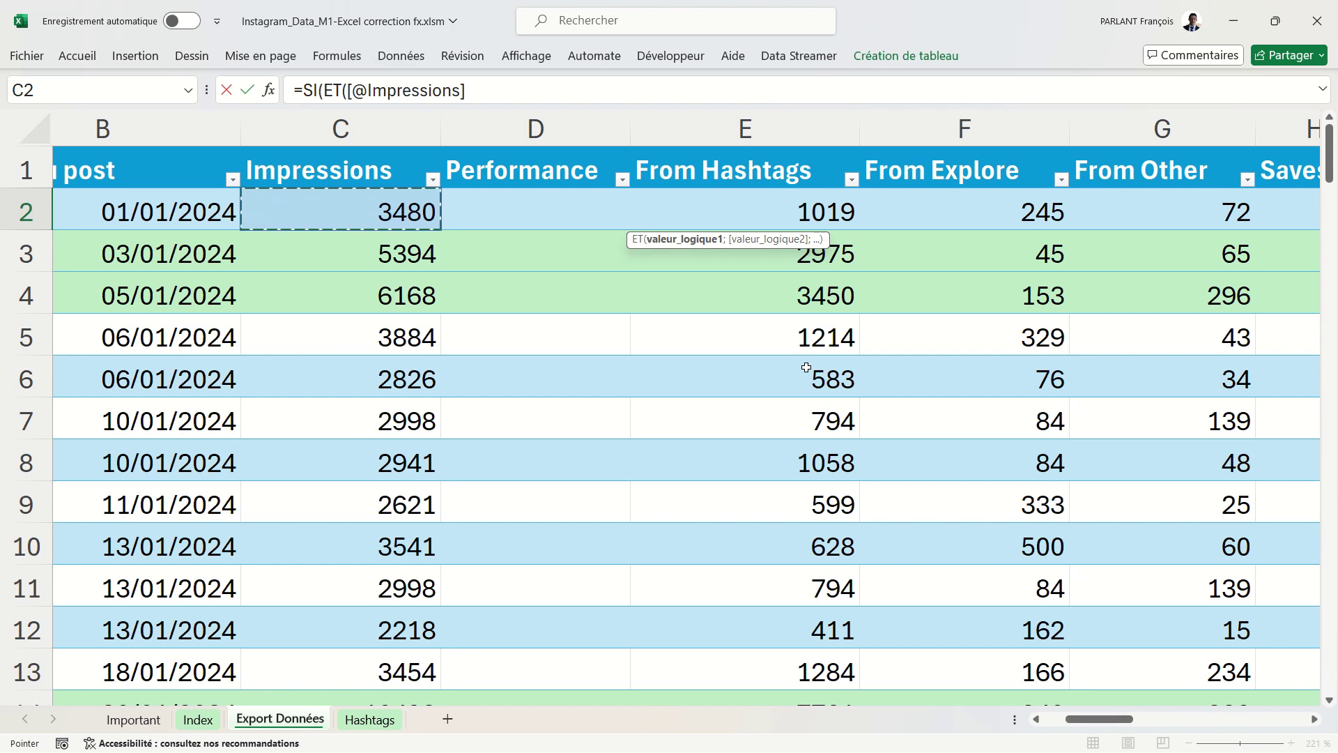
{"action": "type", "text": ">5"}
{"action": "type", "text": "000;"}
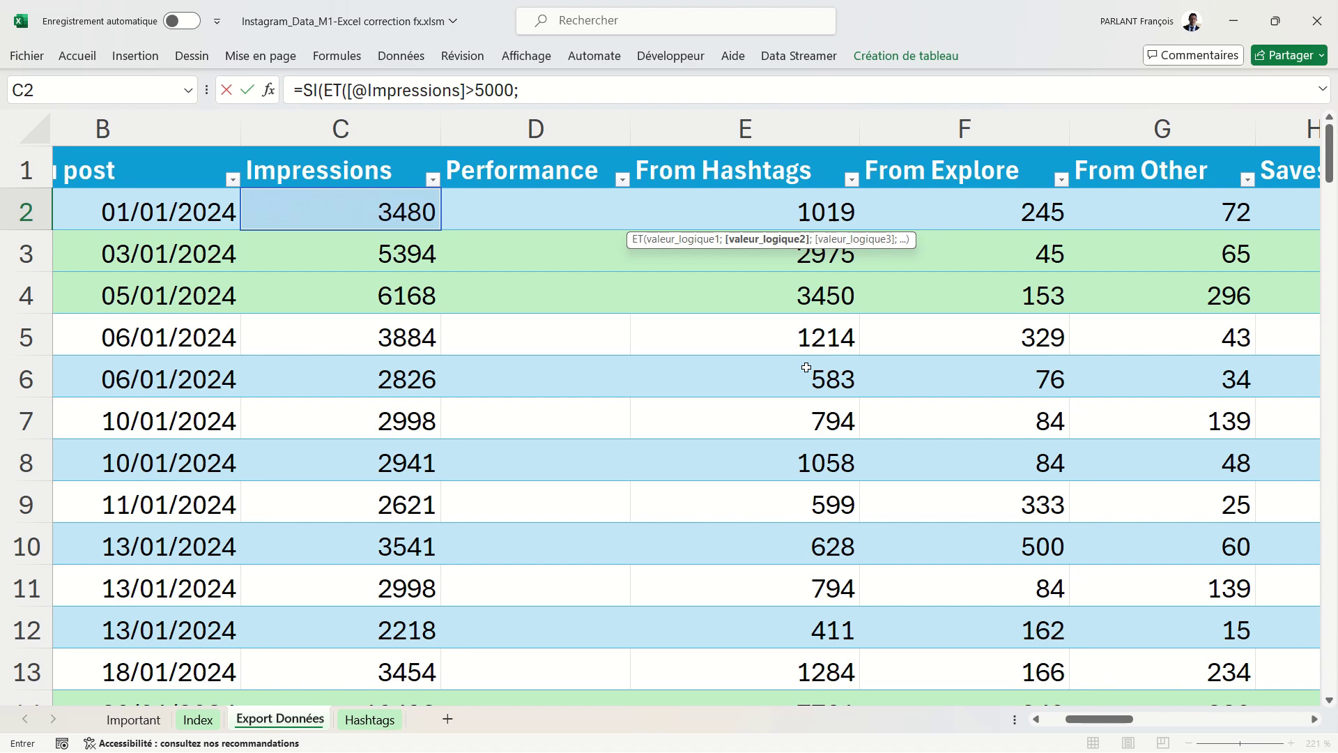
Complete it with [@[Nb caractères]]<150);"oui";"non") and fill the Eligible column.
{"action": "scroll", "coordinate": [1017, 384], "scroll_direction": "right", "scroll_amount": 3}
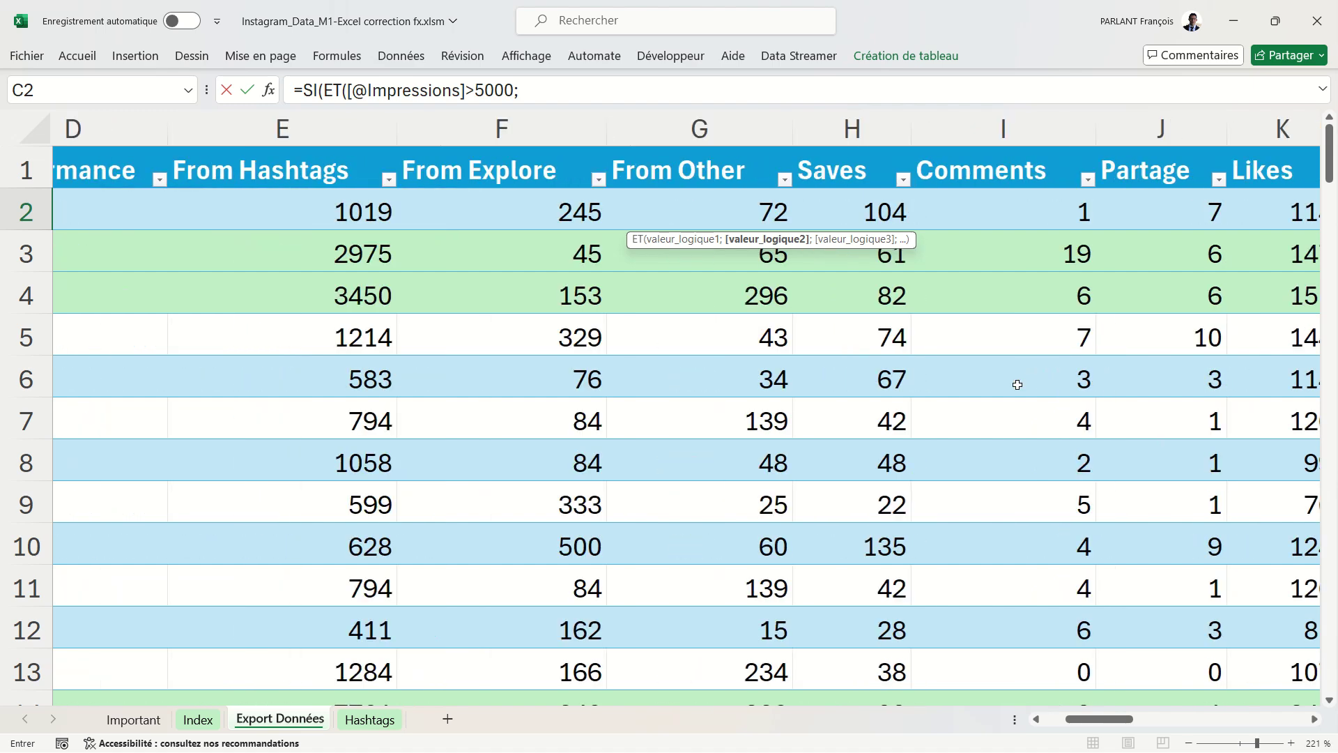
{"action": "scroll", "coordinate": [1018, 385], "scroll_direction": "right", "scroll_amount": 2}
{"action": "scroll", "coordinate": [1018, 385], "scroll_direction": "right", "scroll_amount": 3}
{"action": "scroll", "coordinate": [1018, 385], "scroll_direction": "right", "scroll_amount": 2}
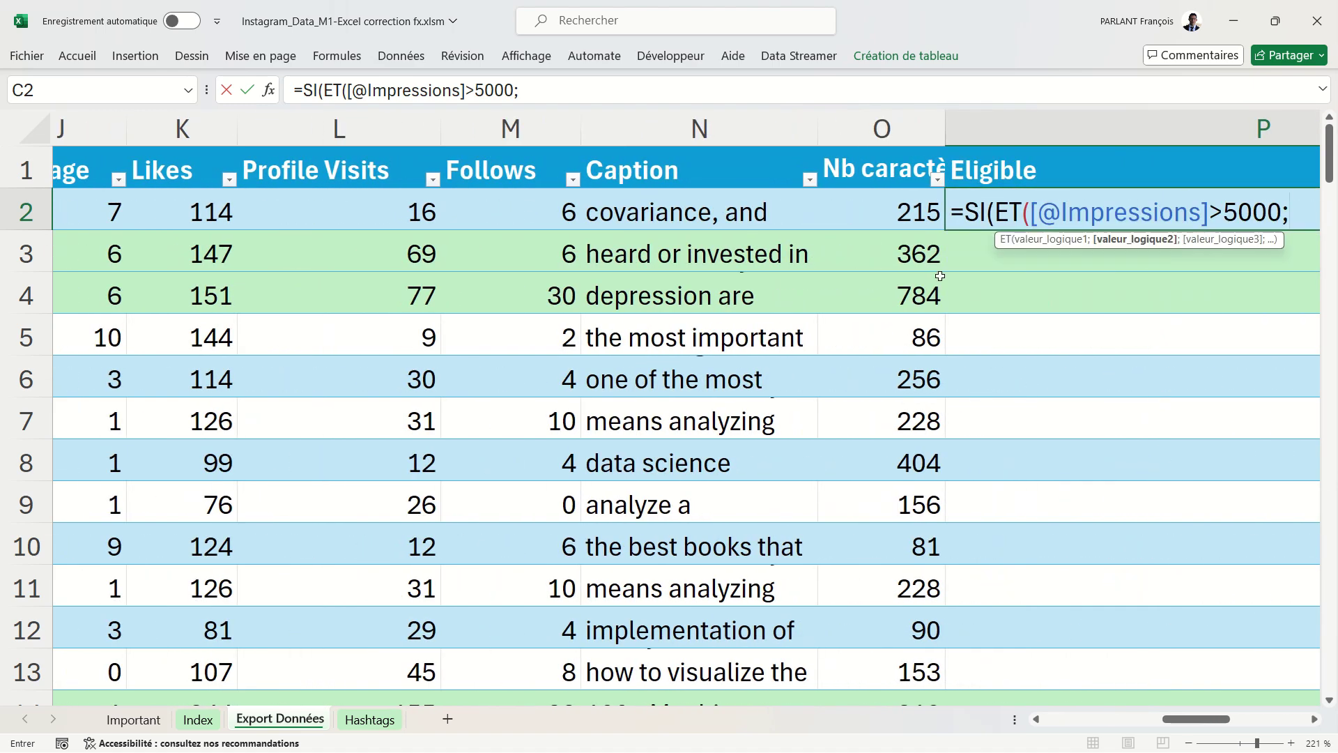
{"action": "left_click", "coordinate": [885, 207]}
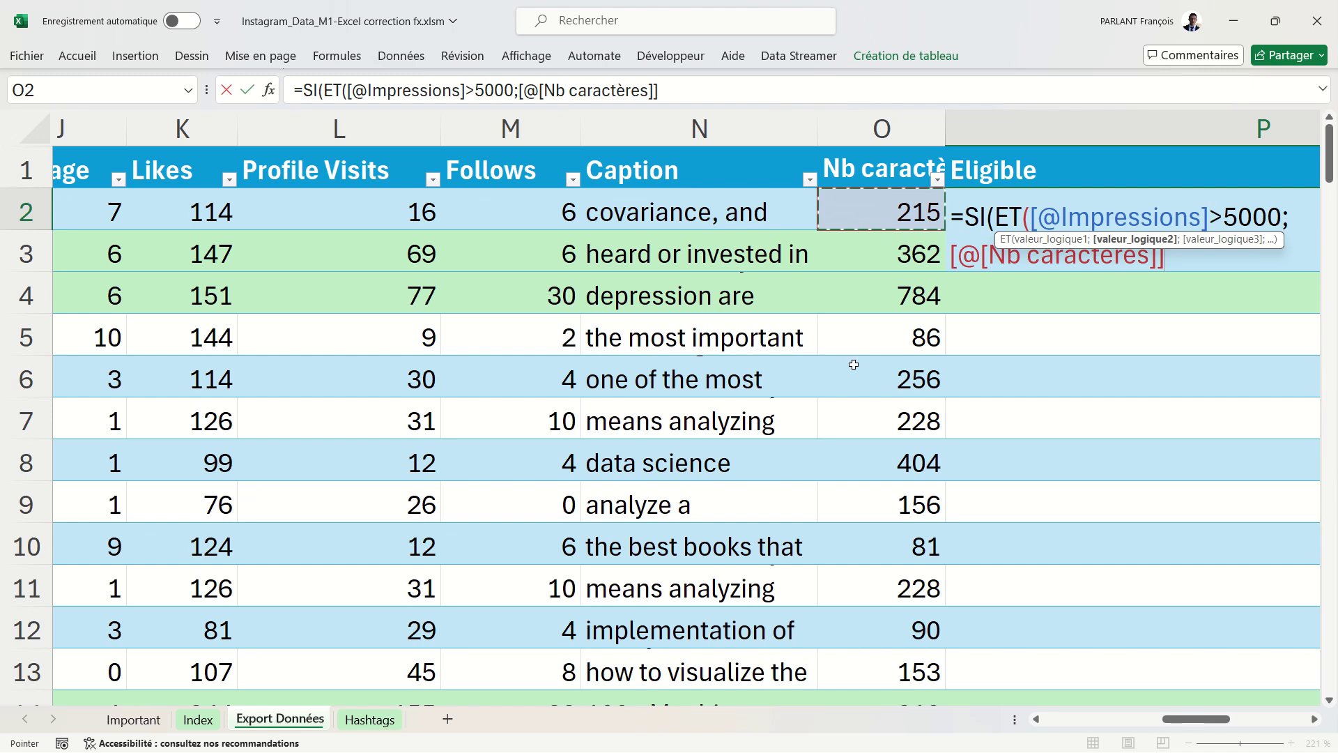
{"action": "type", "text": "<"}
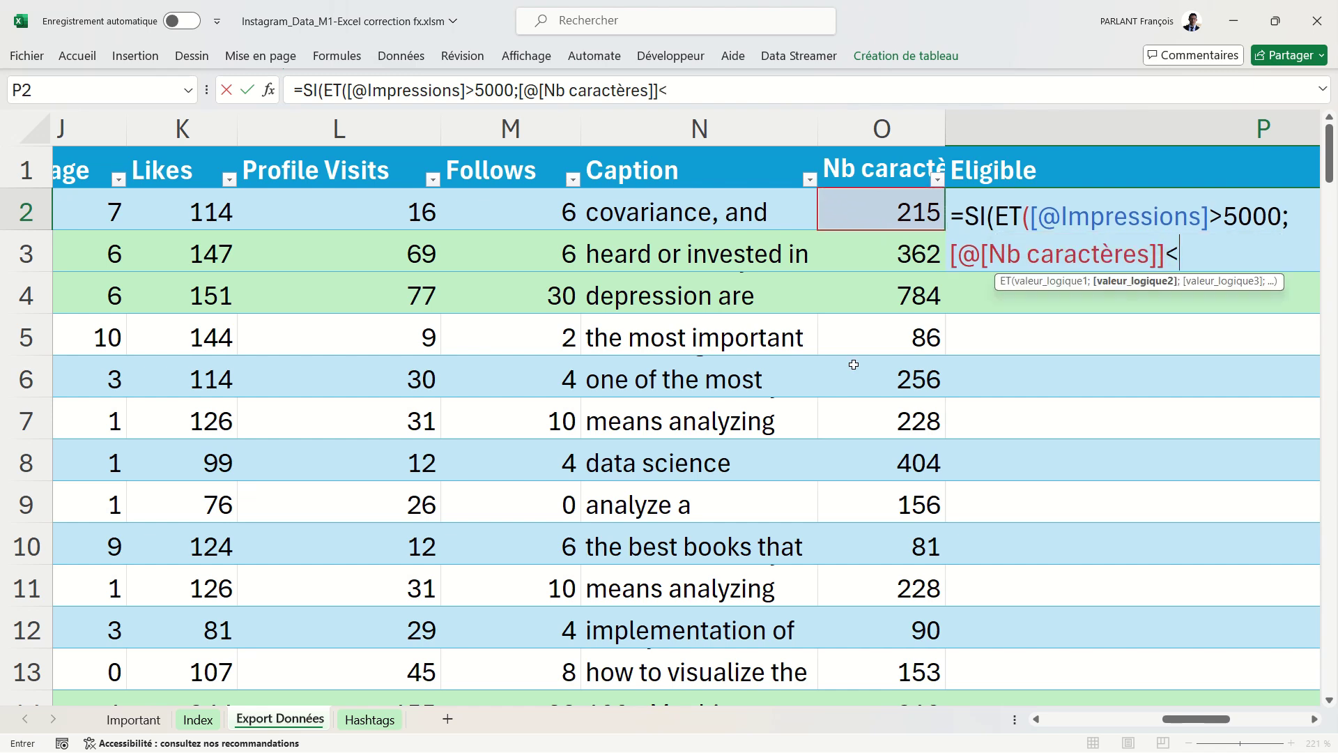
{"action": "type", "text": "150"}
{"action": "type", "text": ")"}
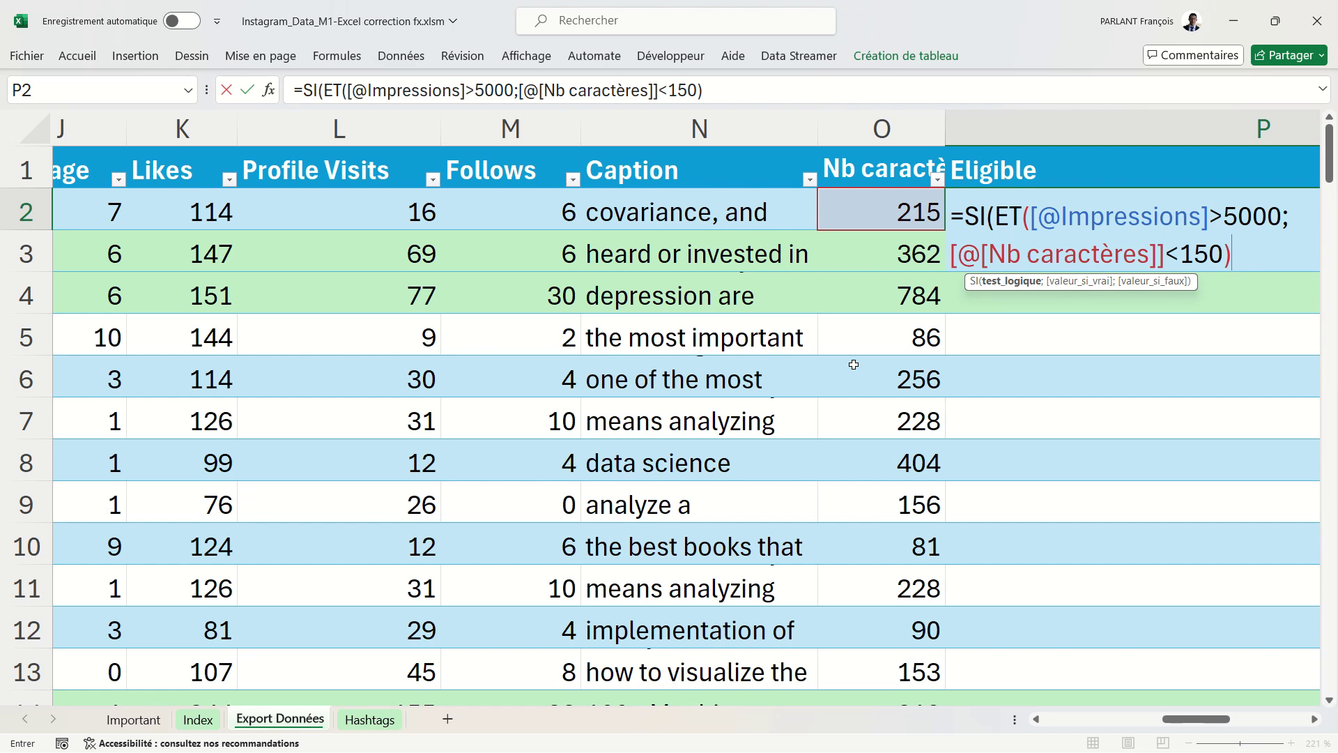
{"action": "type", "text": ";\"oui"}
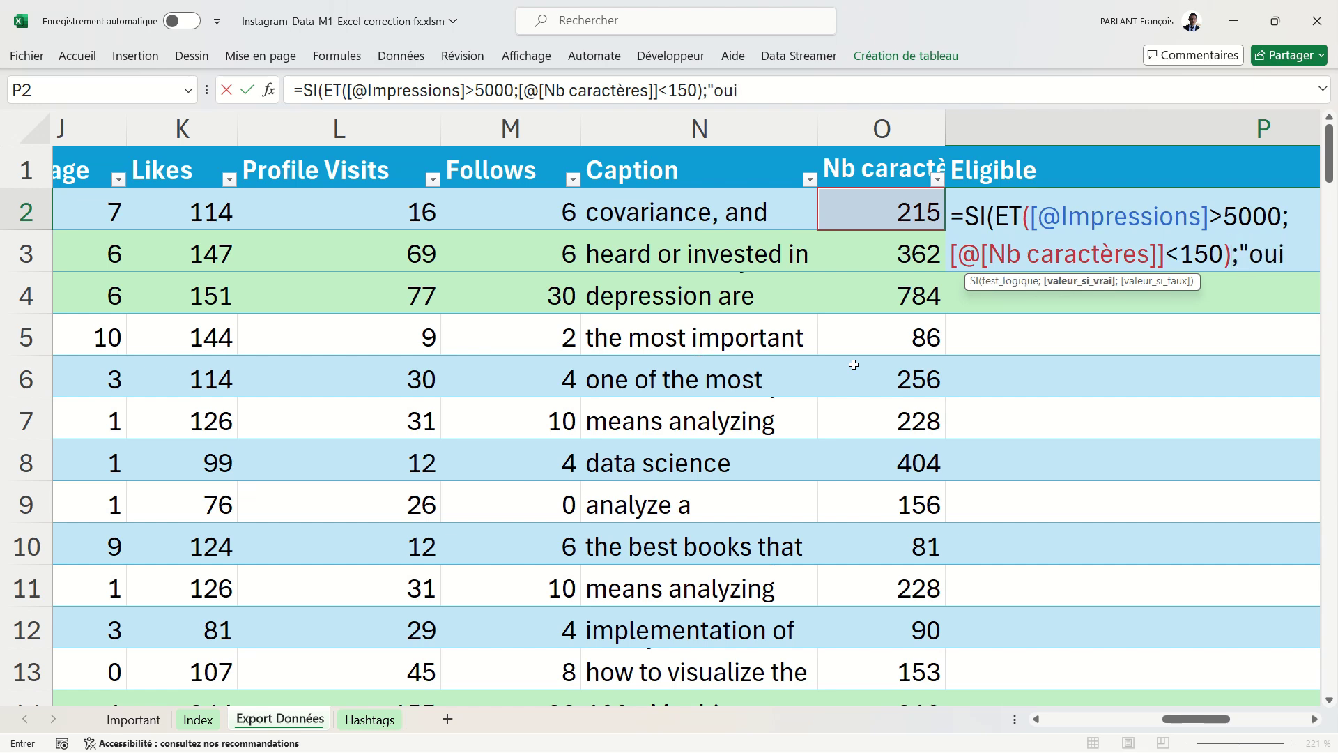
{"action": "type", "text": "\";\""}
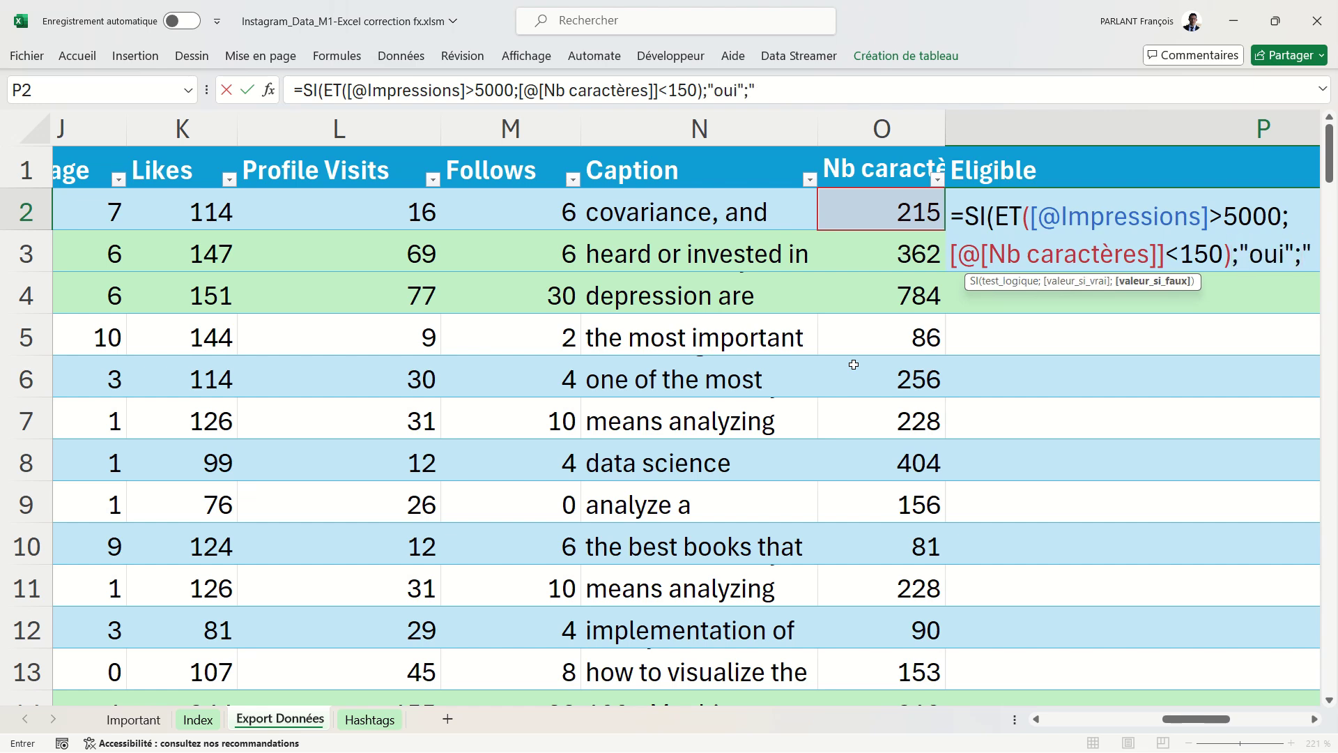
{"action": "type", "text": "non\""}
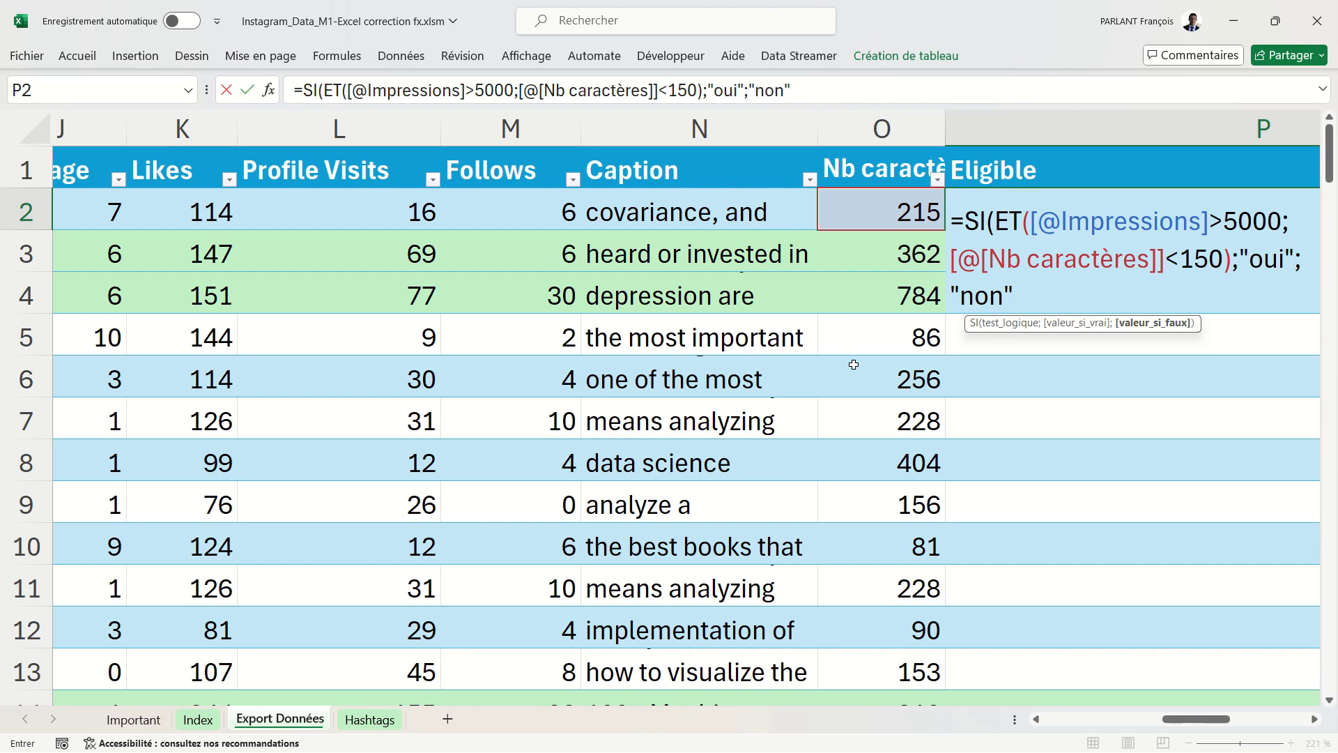
{"action": "type", "text": ")"}
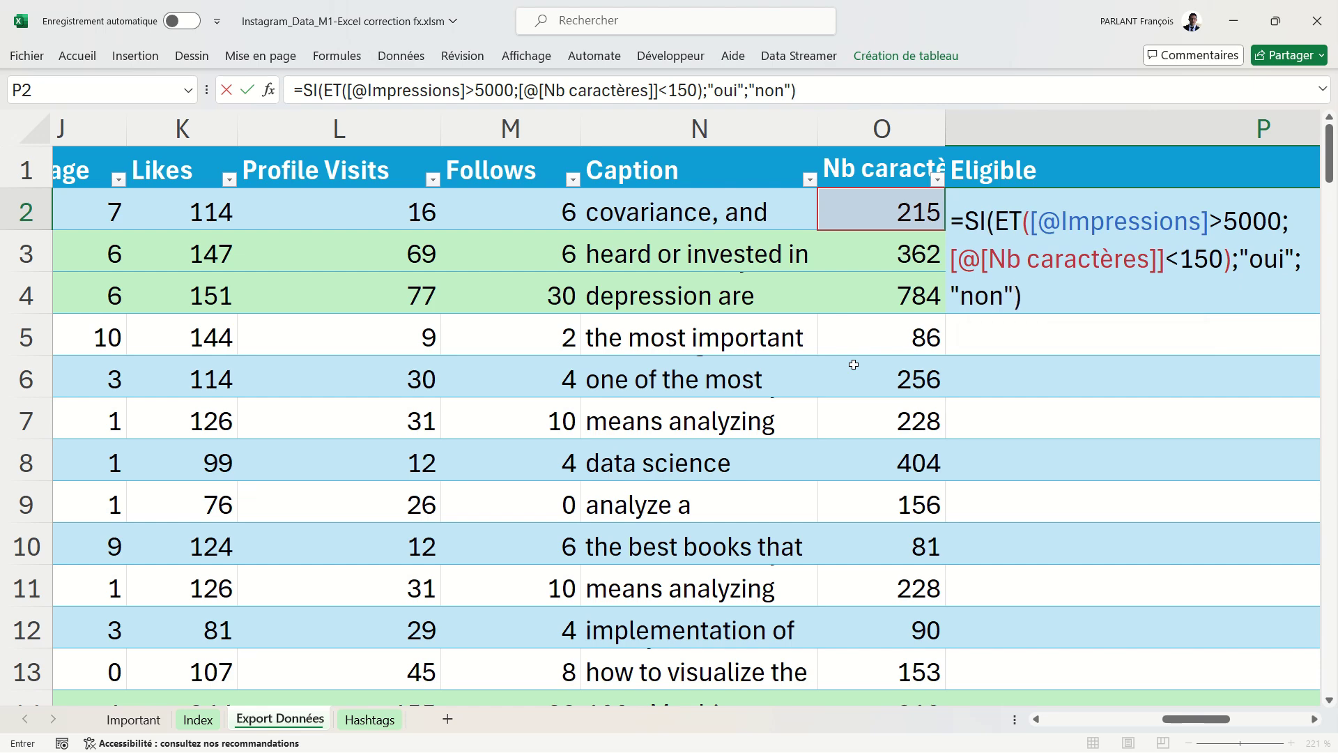
{"action": "key", "text": "Return"}
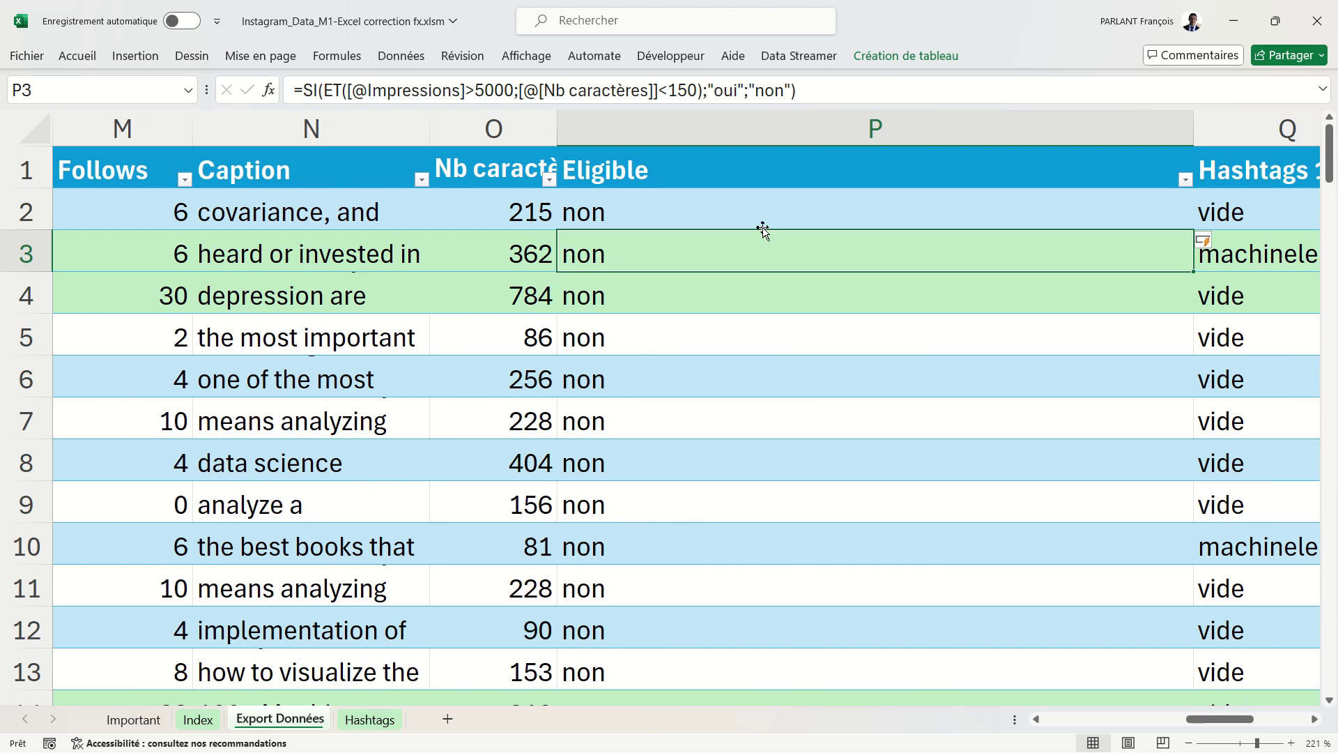
{"action": "scroll", "coordinate": [785, 406], "scroll_direction": "down", "scroll_amount": 2}
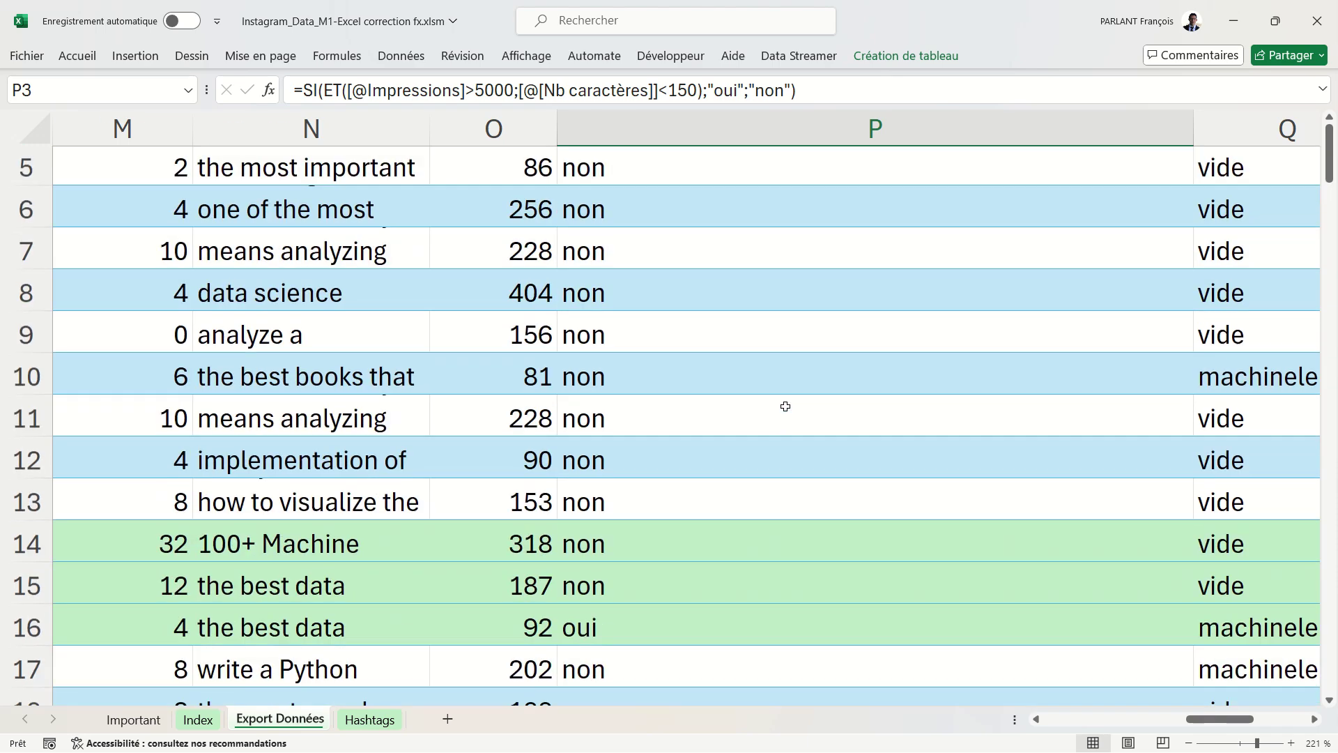
{"action": "scroll", "coordinate": [786, 406], "scroll_direction": "down", "scroll_amount": 2}
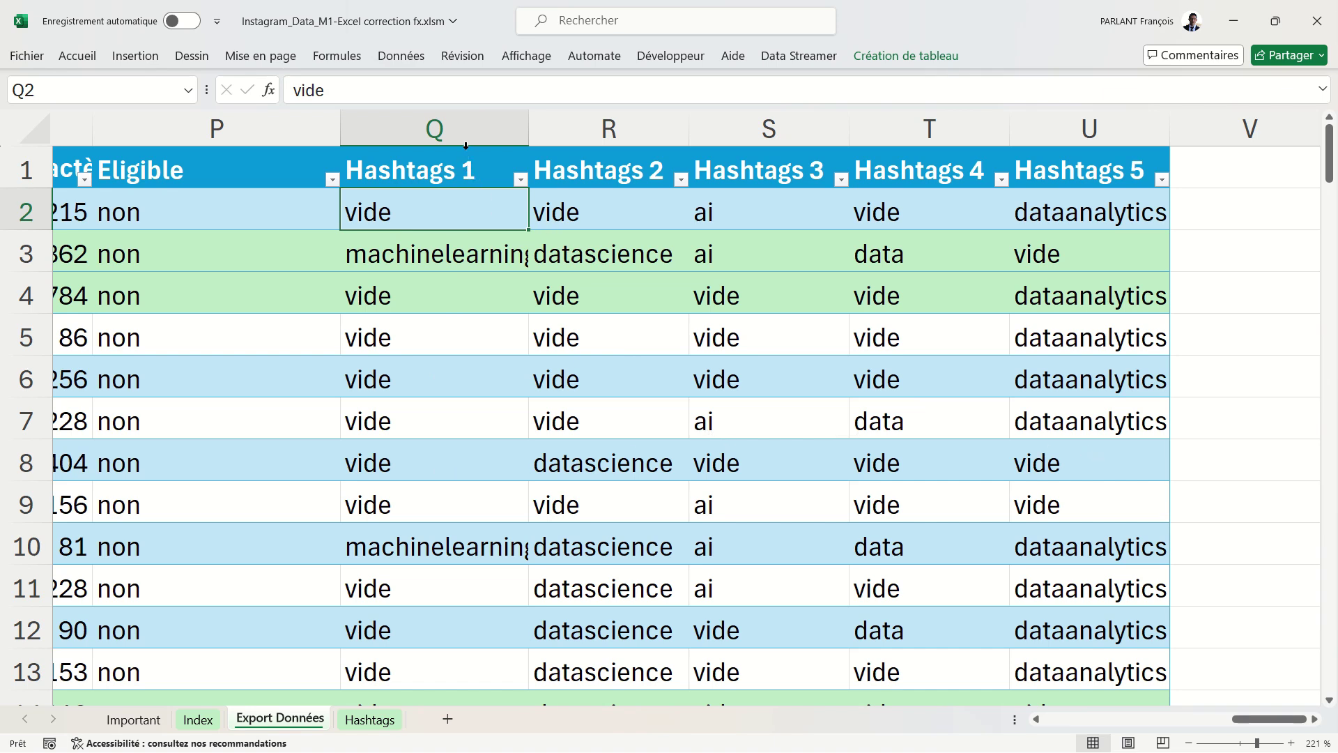
Select the Hashtags 1 to Hashtags 5 data in Q2:U120.
{"action": "left_click_drag", "start_coordinate": [466, 145], "coordinate": [1099, 212]}
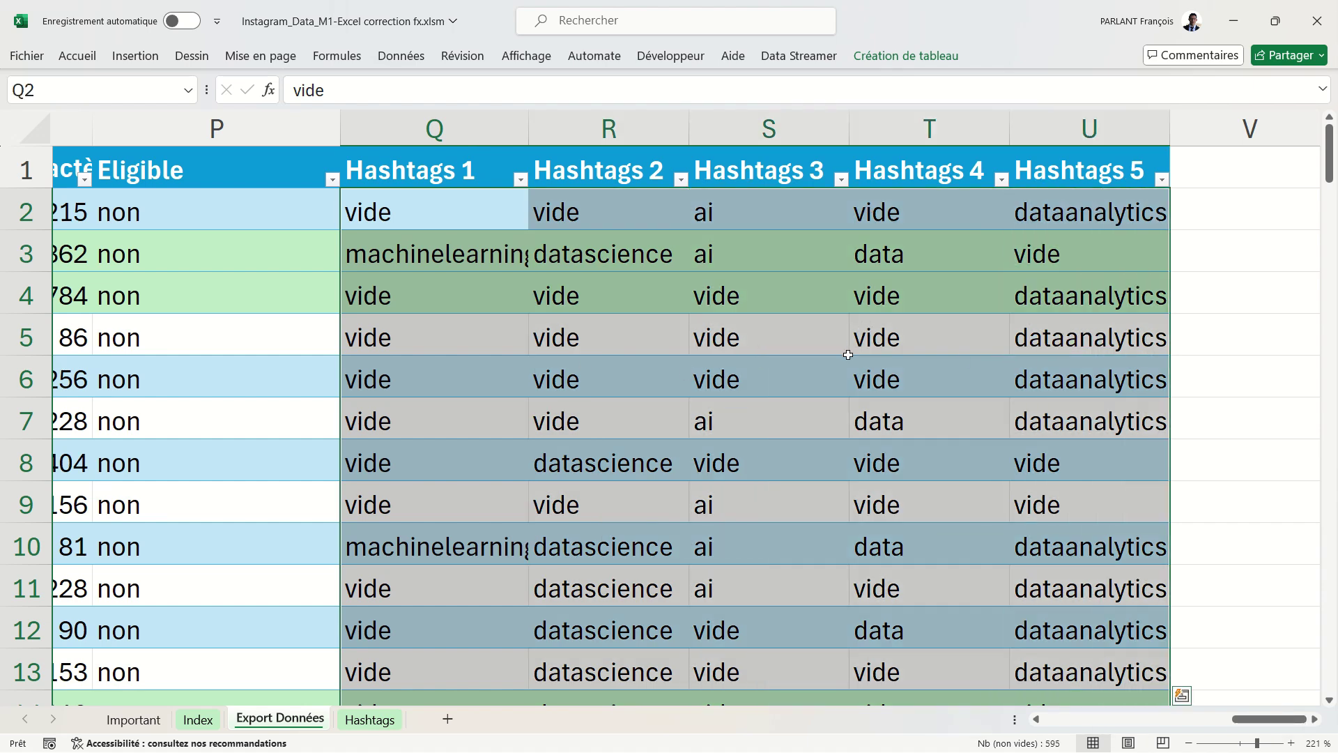
{"action": "scroll", "coordinate": [848, 355], "scroll_direction": "down", "scroll_amount": 3}
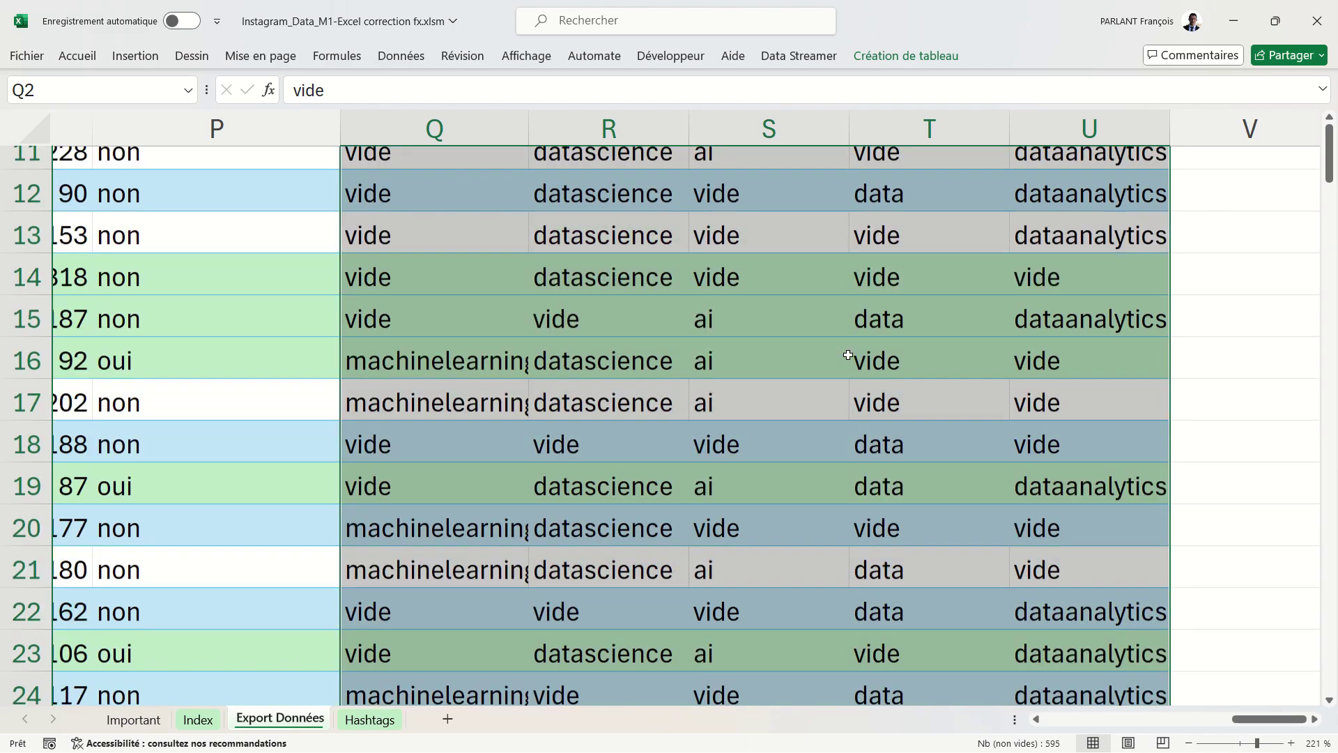
{"action": "scroll", "coordinate": [848, 355], "scroll_direction": "down", "scroll_amount": 9}
{"action": "scroll", "coordinate": [848, 355], "scroll_direction": "down", "scroll_amount": 12}
{"action": "scroll", "coordinate": [848, 354], "scroll_direction": "down", "scroll_amount": 8}
{"action": "scroll", "coordinate": [848, 354], "scroll_direction": "down", "scroll_amount": 7}
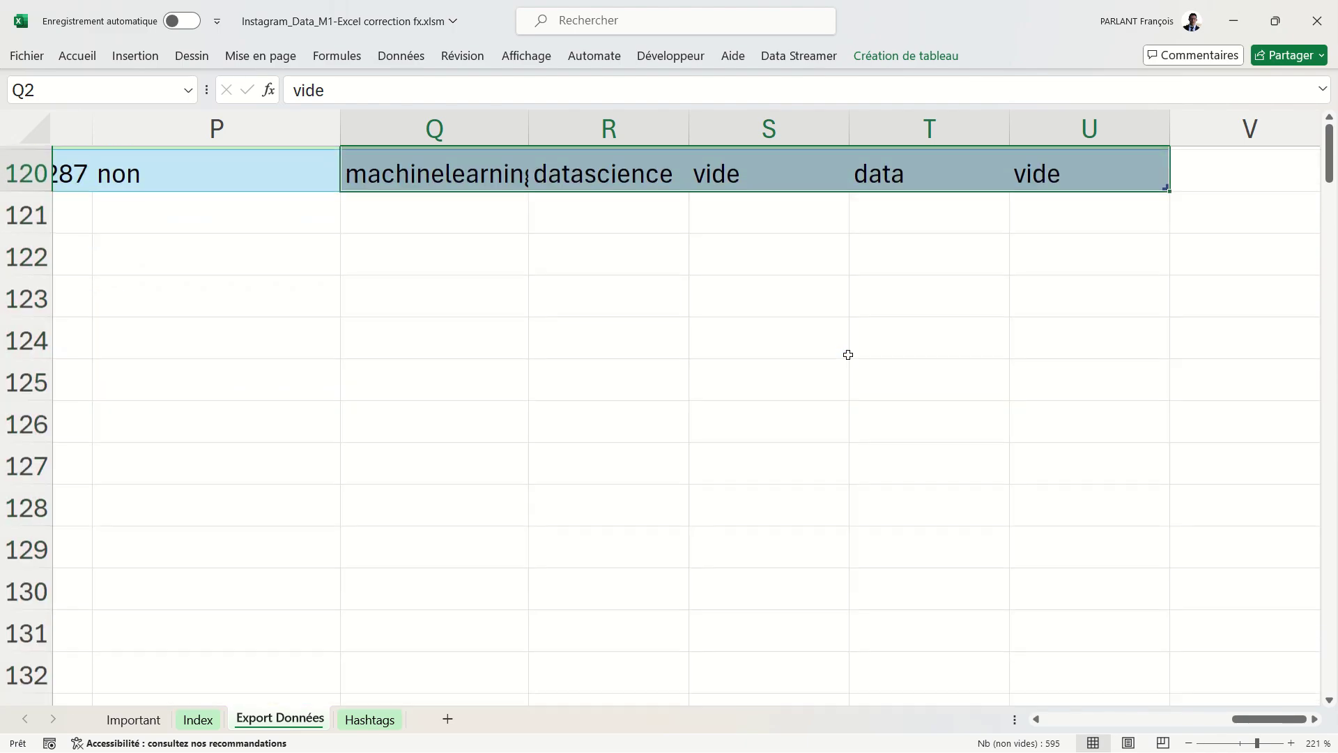
{"action": "scroll", "coordinate": [849, 355], "scroll_direction": "up", "scroll_amount": 1}
{"action": "scroll", "coordinate": [848, 355], "scroll_direction": "up", "scroll_amount": 20}
{"action": "scroll", "coordinate": [849, 355], "scroll_direction": "up", "scroll_amount": 16}
{"action": "scroll", "coordinate": [849, 355], "scroll_direction": "up", "scroll_amount": 2}
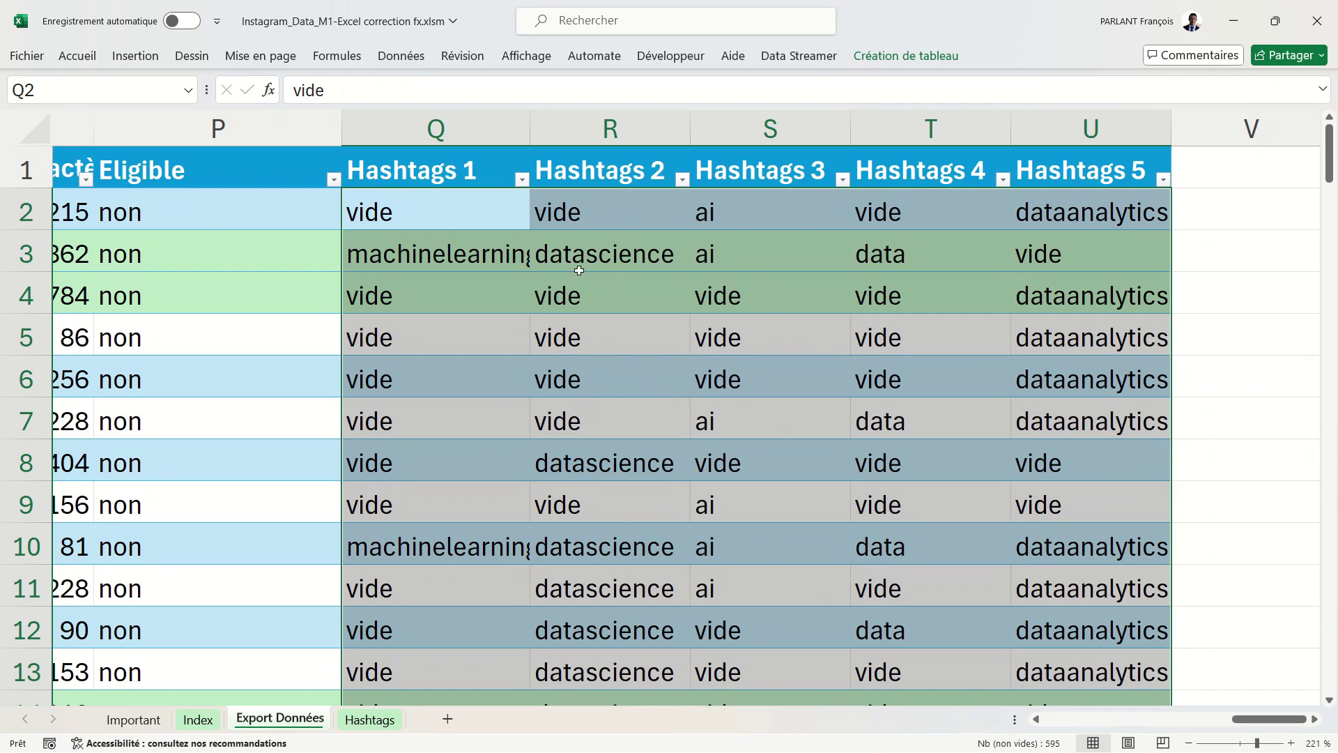
Replace every 'vide' in the selection with nothing, 280 replacements in all.
{"action": "key", "text": "ctrl+h"}
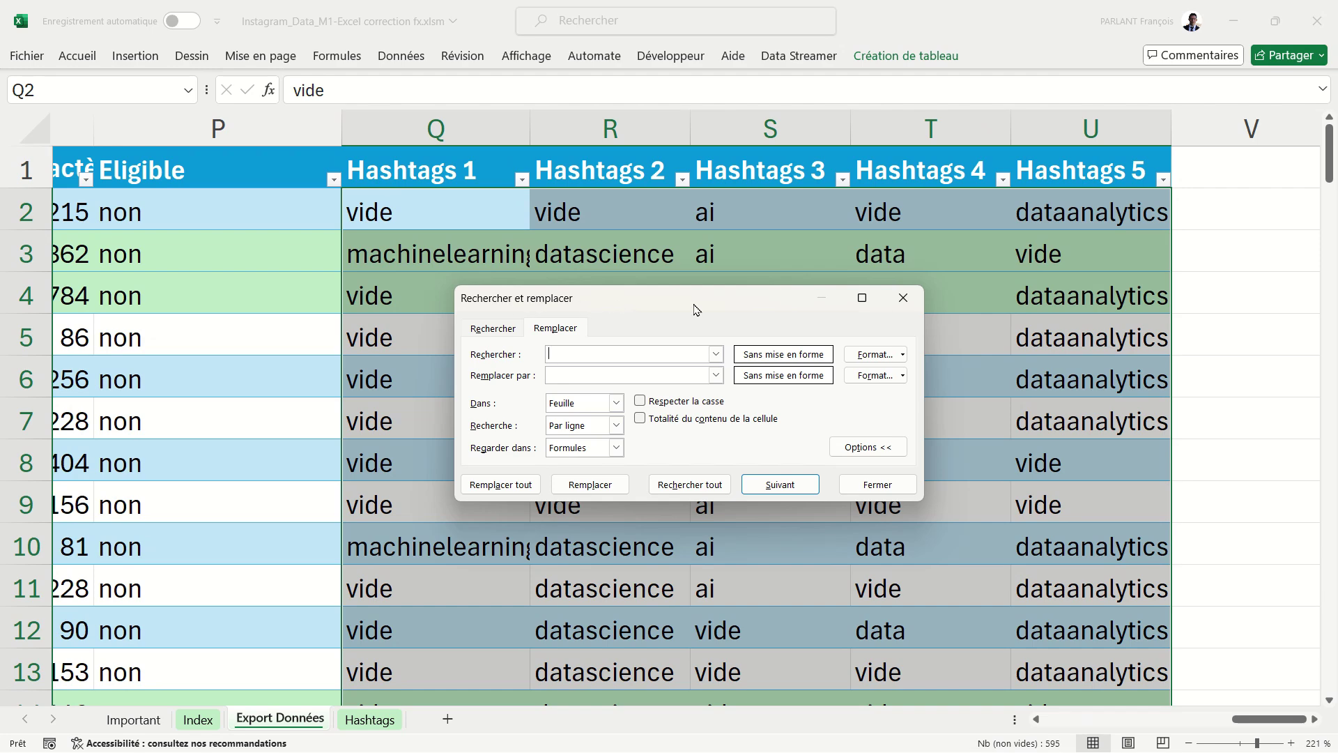
{"action": "left_click", "coordinate": [904, 299]}
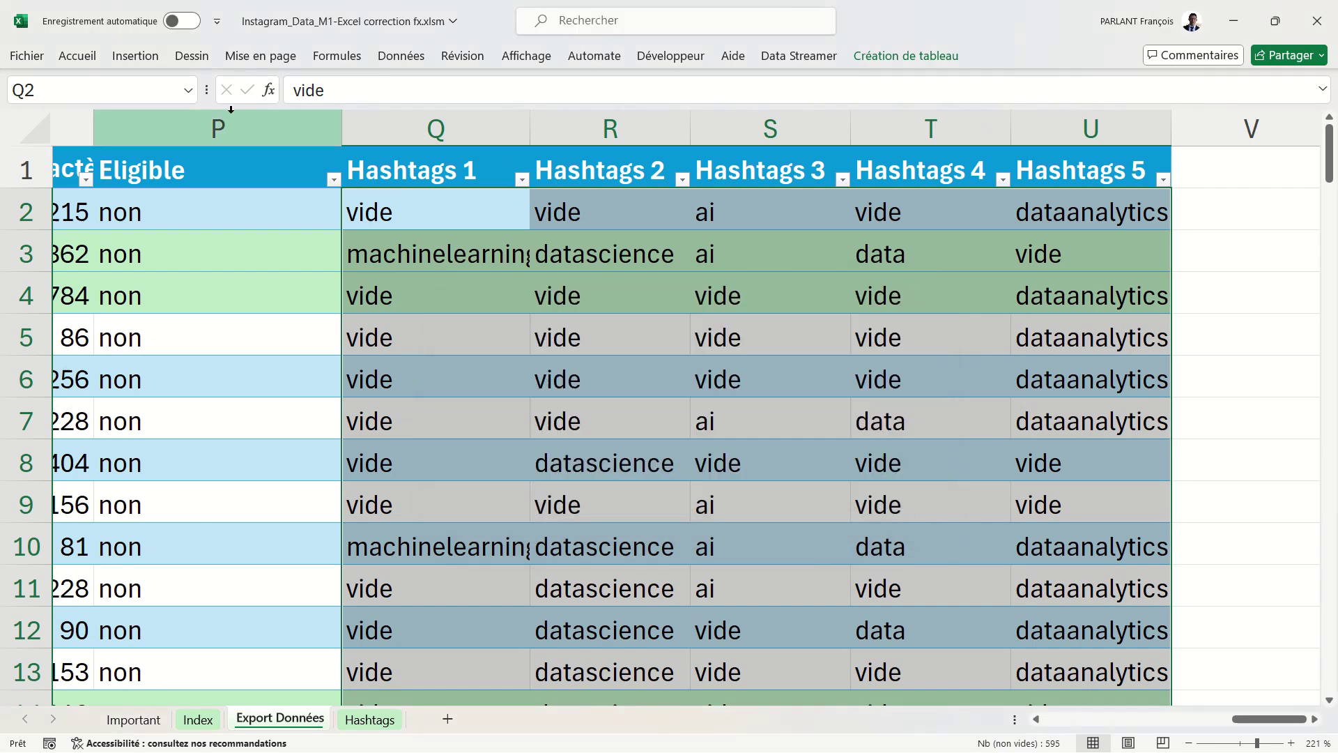
{"action": "left_click", "coordinate": [78, 57]}
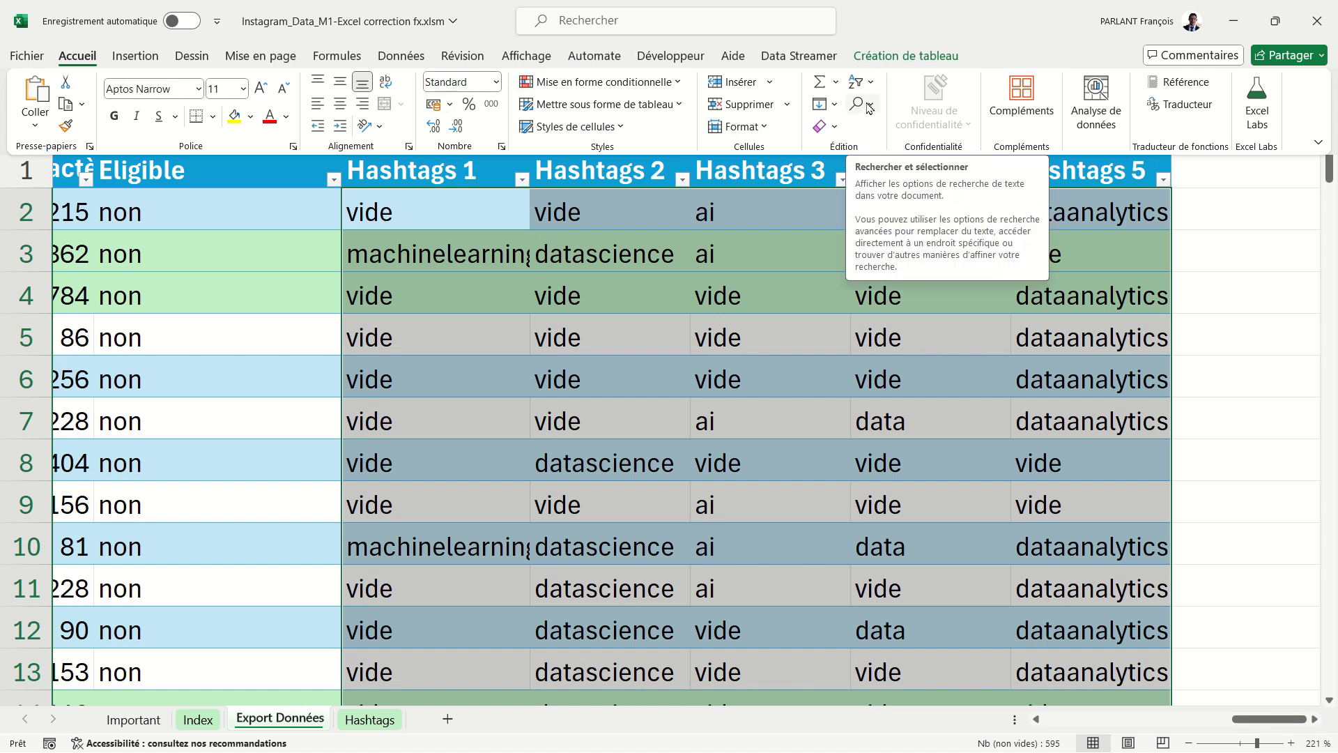
{"action": "left_click", "coordinate": [870, 108]}
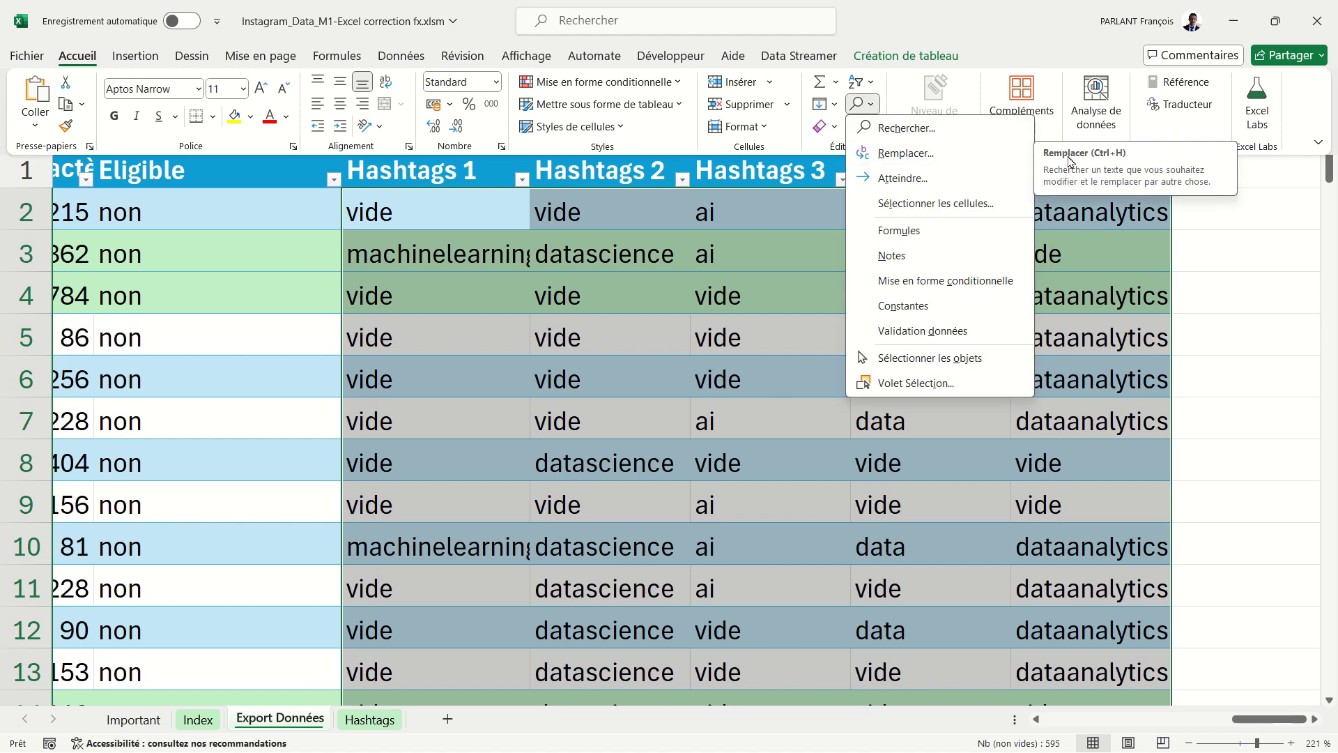
{"action": "left_click", "coordinate": [929, 159]}
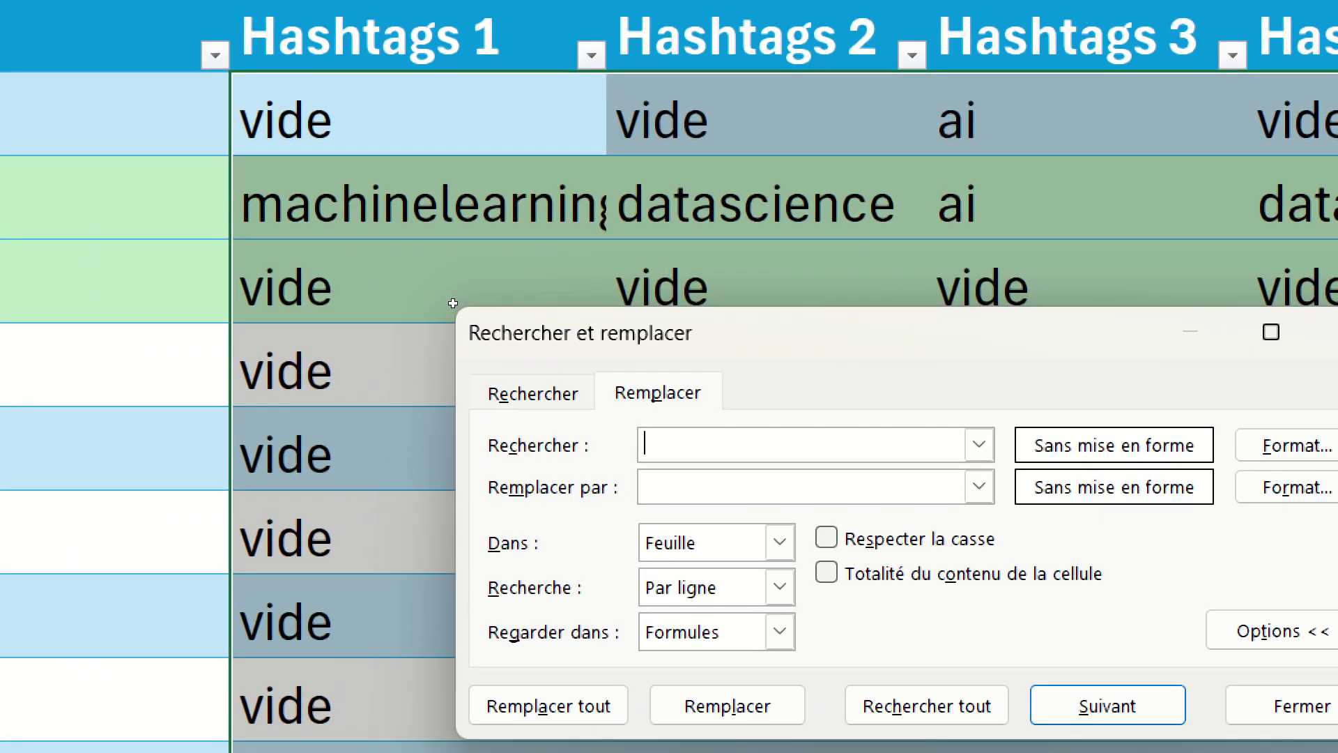
{"action": "type", "text": "v"}
{"action": "type", "text": "i"}
{"action": "key", "text": "BackSpace"}
{"action": "key", "text": "BackSpace"}
{"action": "type", "text": "vide"}
{"action": "key", "text": "alt+a"}
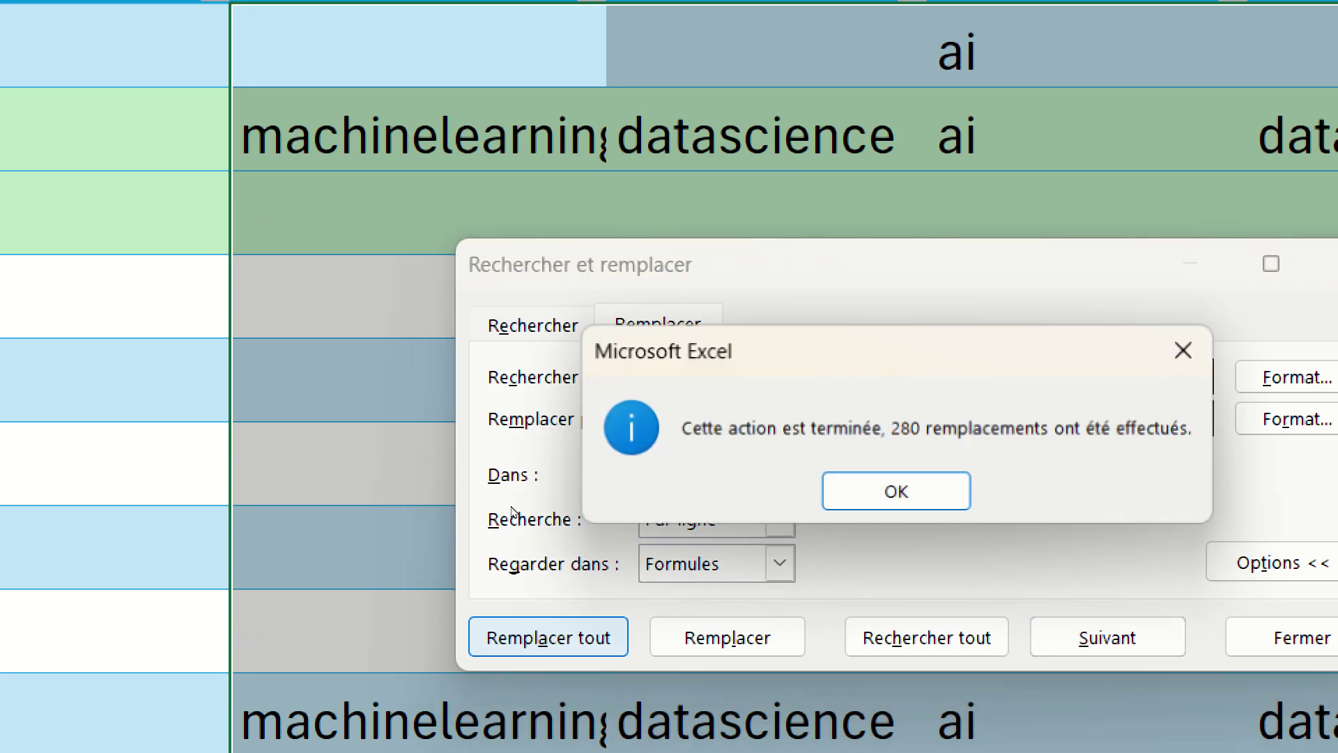
{"action": "key", "text": "Return"}
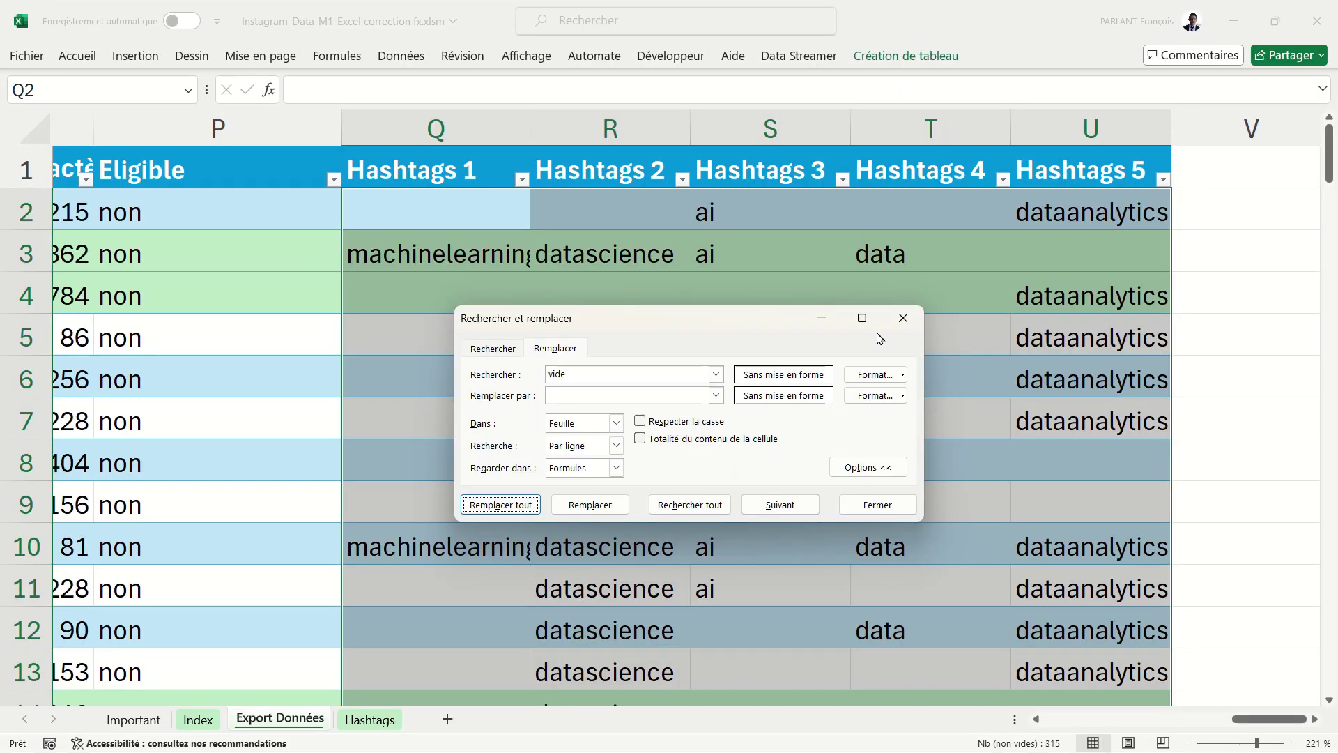
{"action": "left_click", "coordinate": [896, 327]}
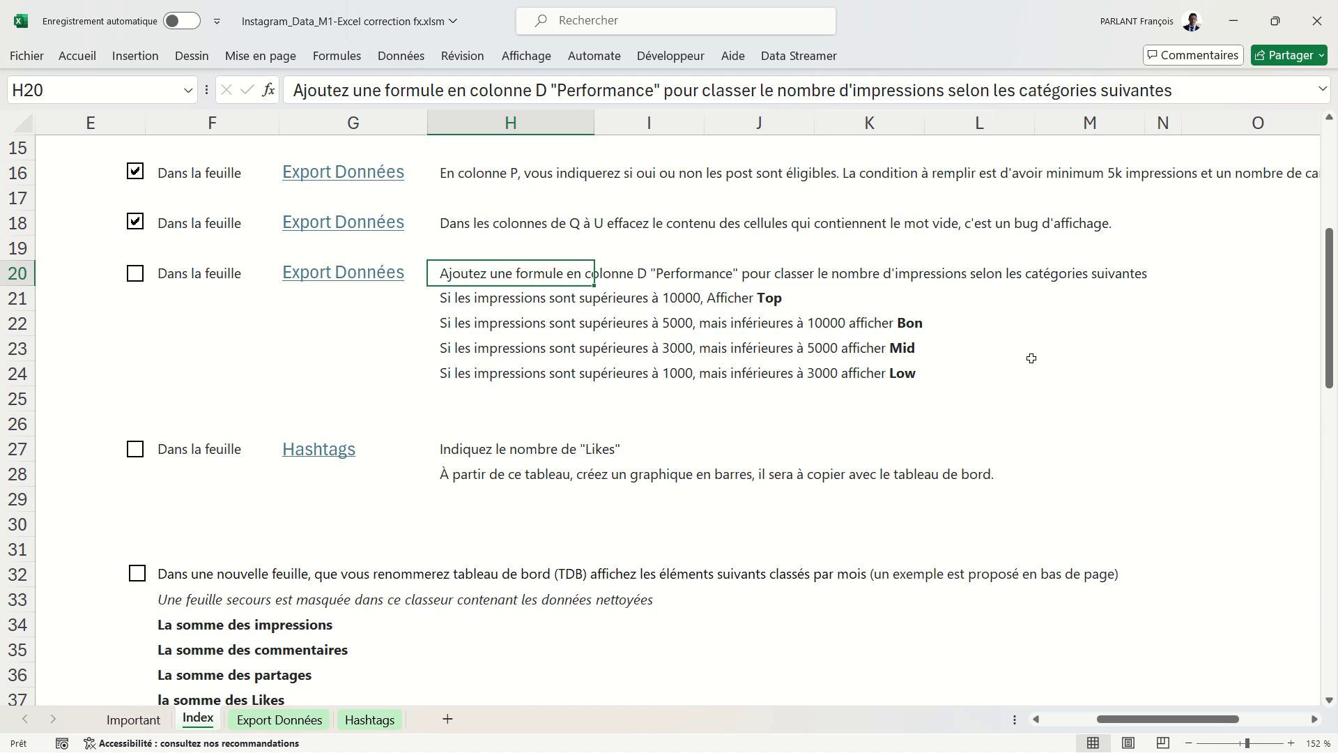
On the Index sheet, select an empty cell beside the Top/Bon/Mid/Low Performance rules.
{"action": "left_click", "coordinate": [1006, 311]}
Enter the headings 'A partir de' and 'Gamme' starting at cell M22.
{"action": "left_click", "coordinate": [1051, 321]}
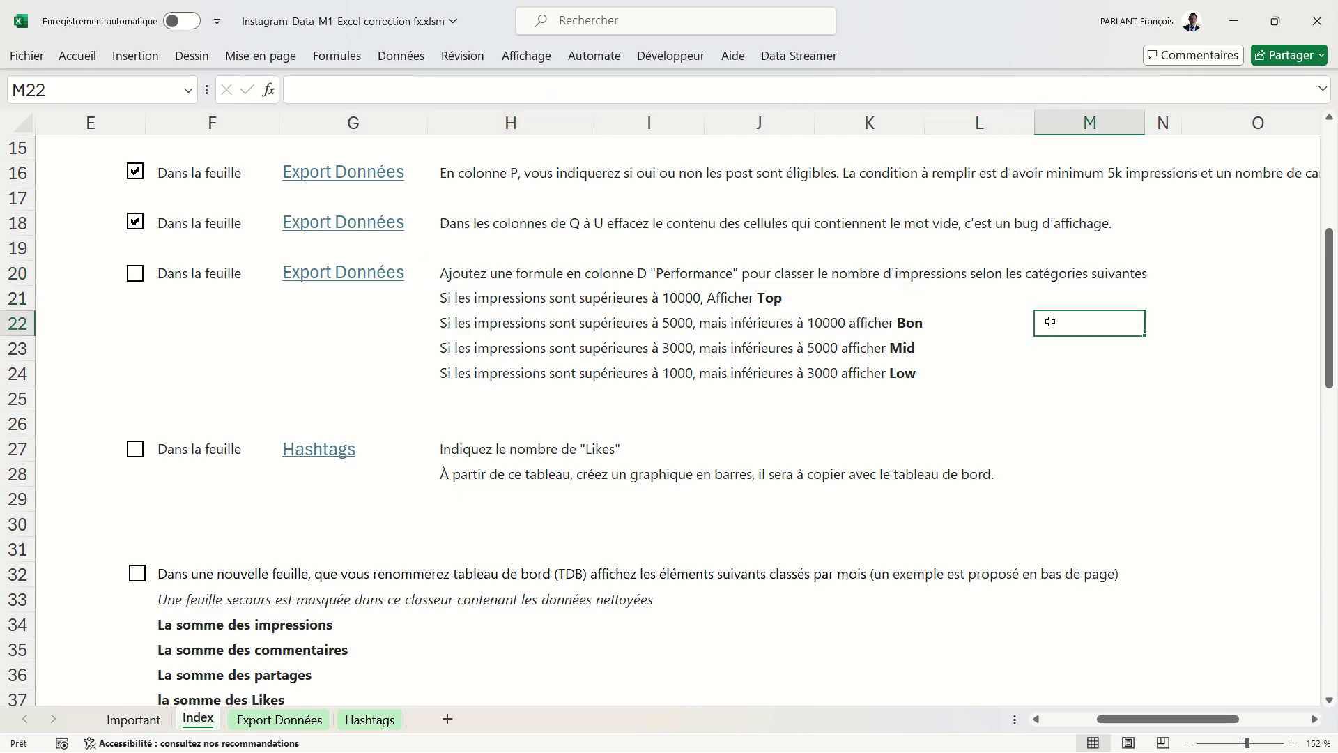
{"action": "scroll", "coordinate": [1051, 321], "scroll_direction": "right", "scroll_amount": 1}
{"action": "scroll", "coordinate": [1050, 322], "scroll_direction": "right", "scroll_amount": 1}
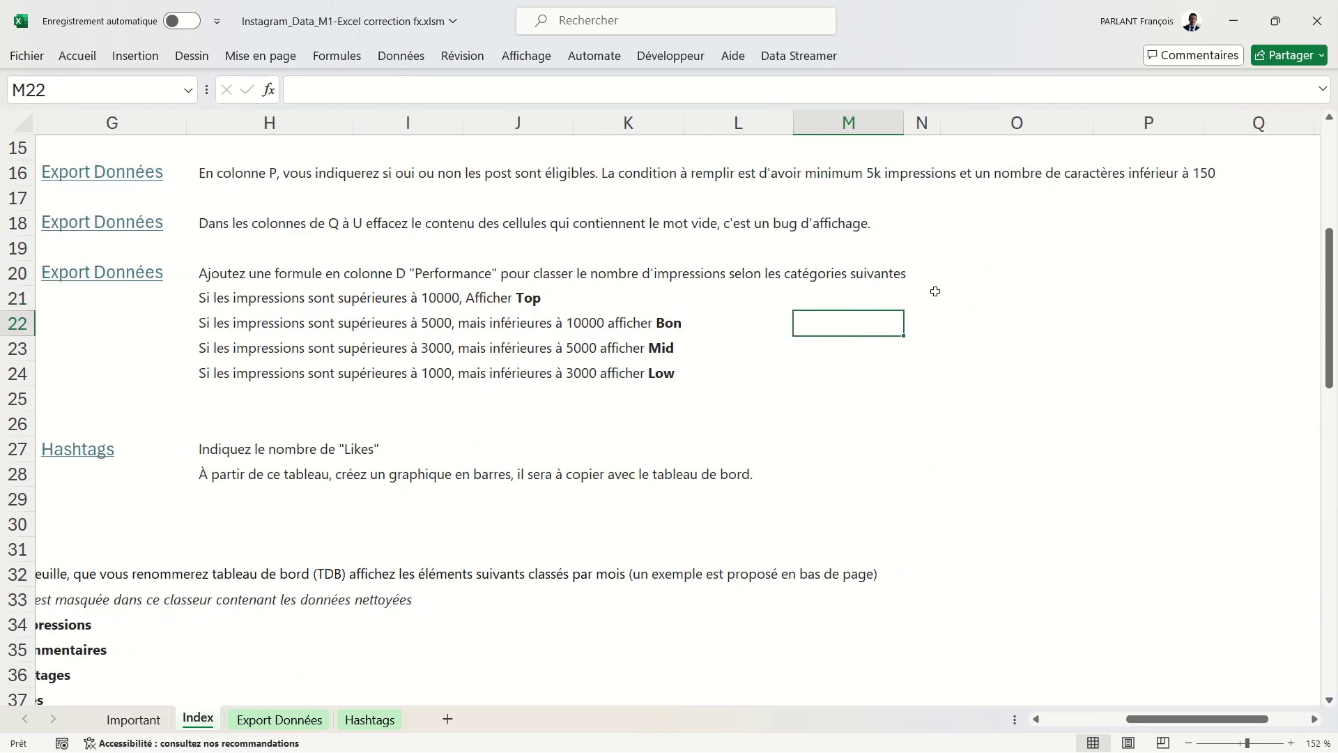
{"action": "type", "text": "A partir"}
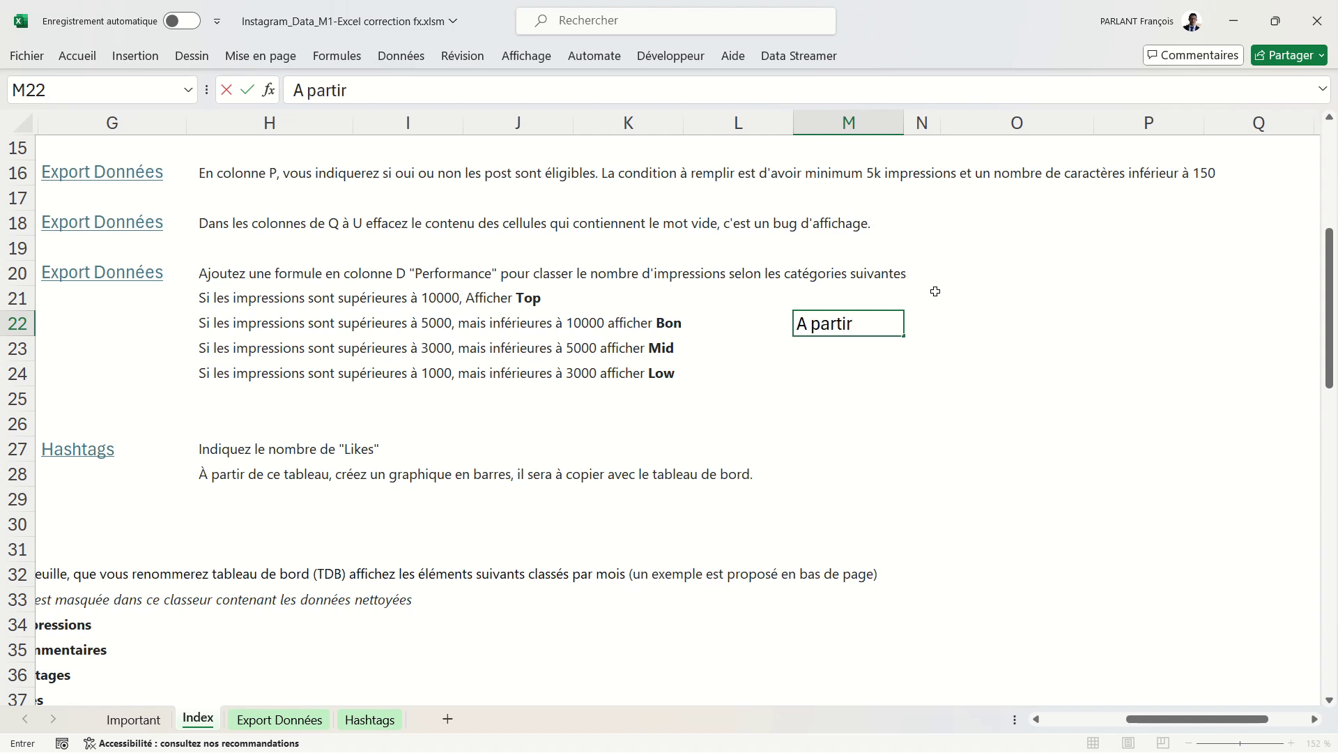
{"action": "type", "text": " de"}
{"action": "key", "text": "Tab"}
{"action": "type", "text": "Gamm"}
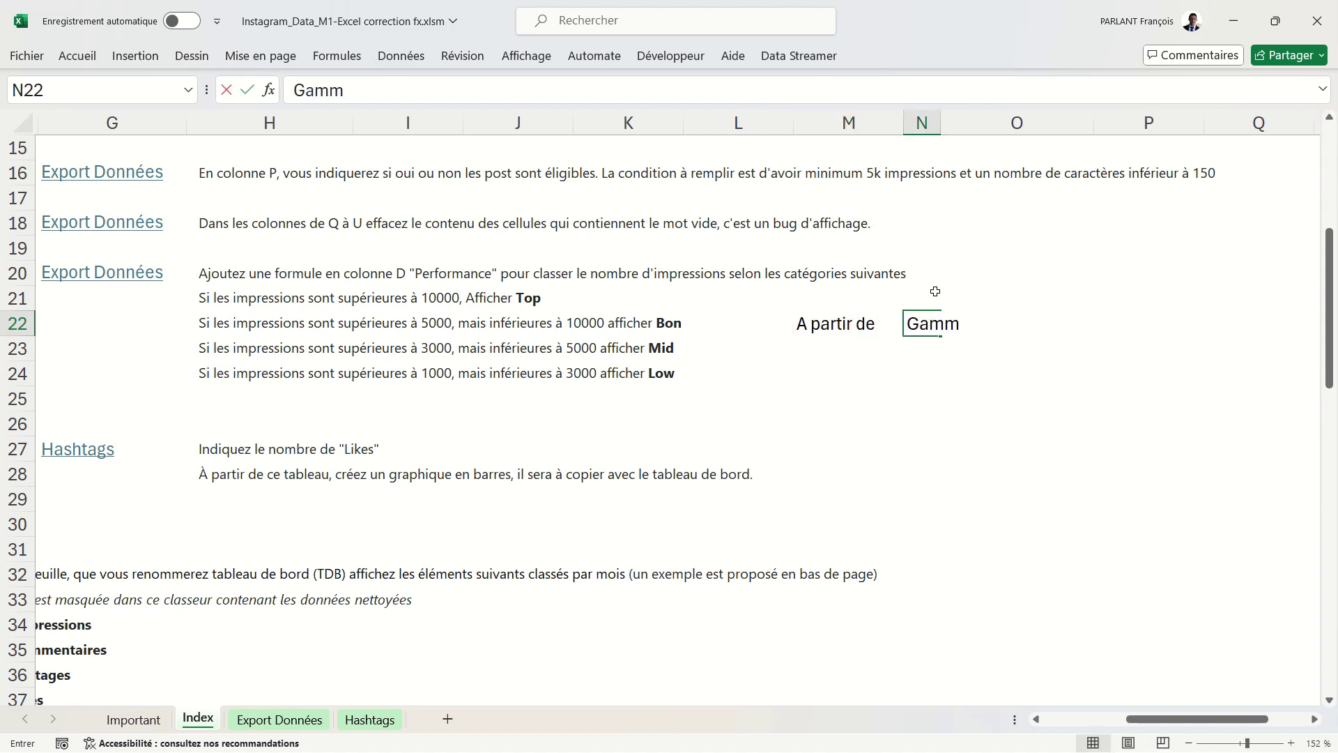
{"action": "type", "text": "e"}
{"action": "key", "text": "Return"}
Enter the thresholds 10000 Top and 5000 Bon below the headings.
{"action": "left_click", "coordinate": [847, 344]}
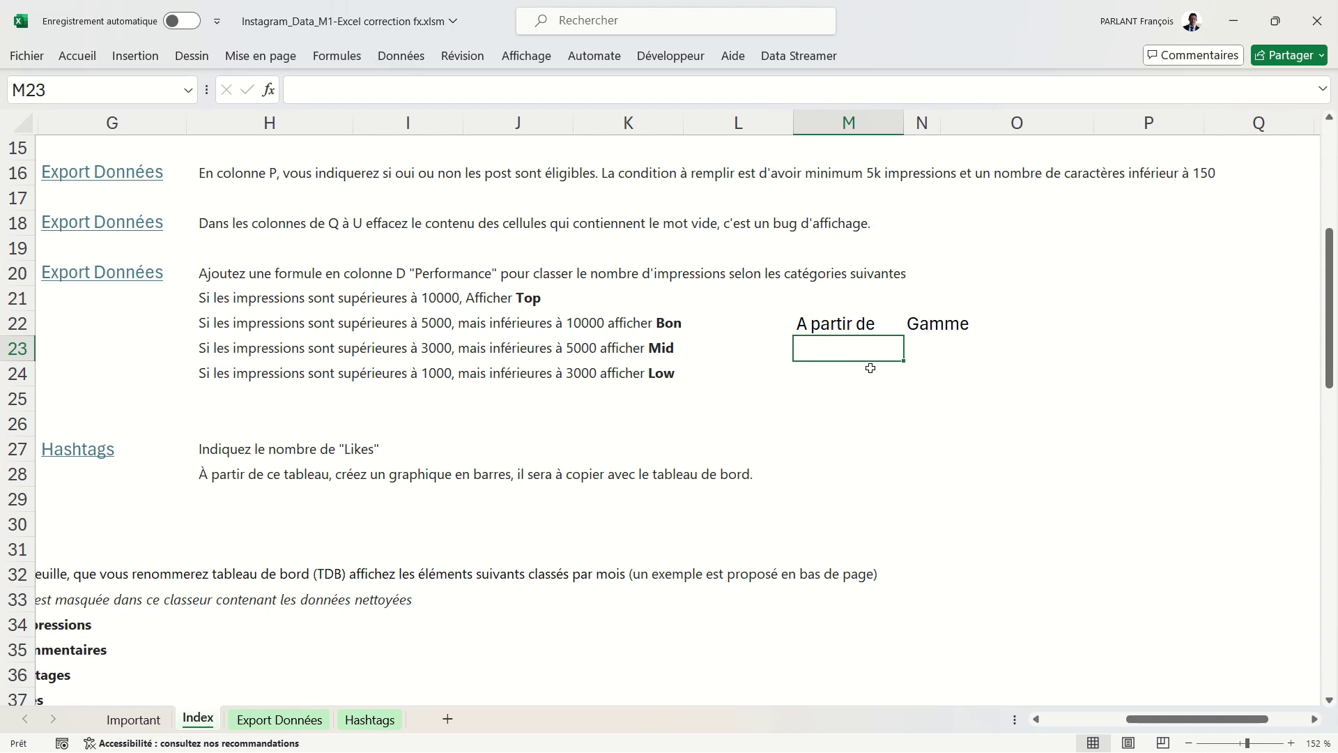
{"action": "type", "text": "10000"}
{"action": "key", "text": "Tab"}
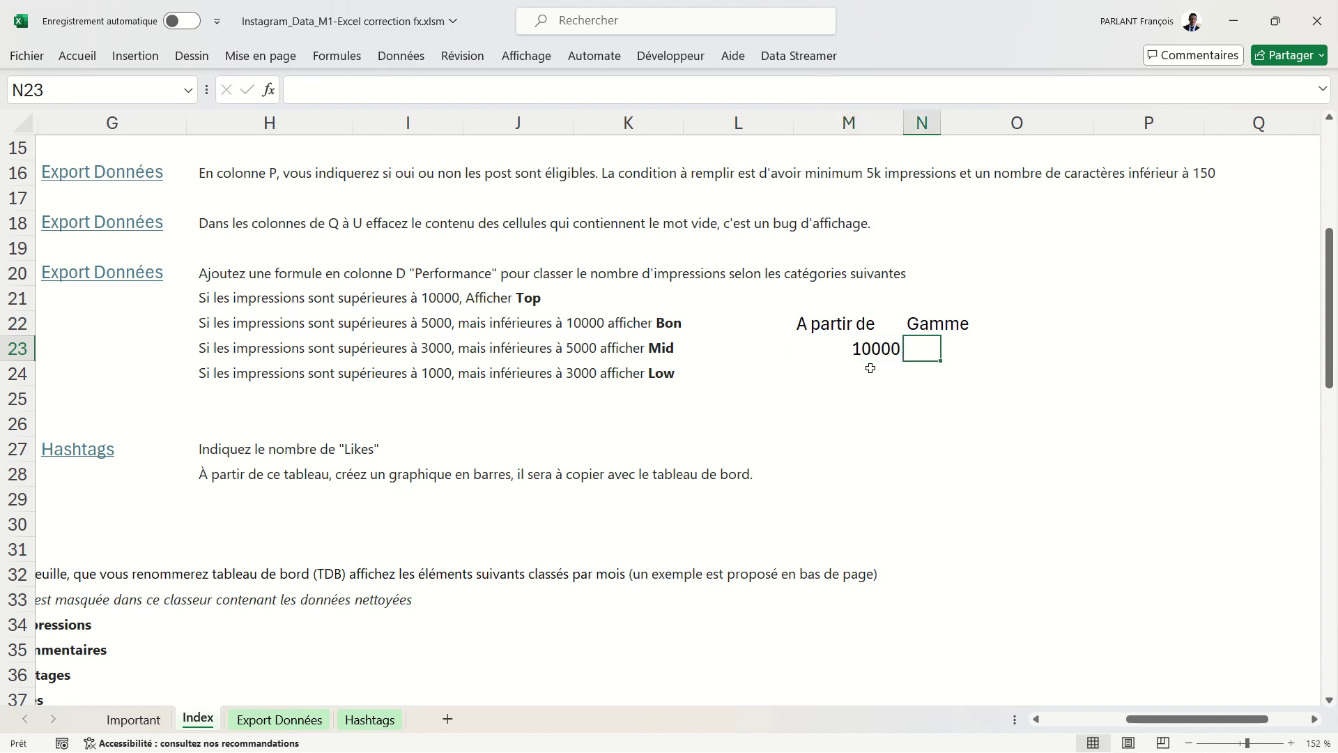
{"action": "type", "text": "Top"}
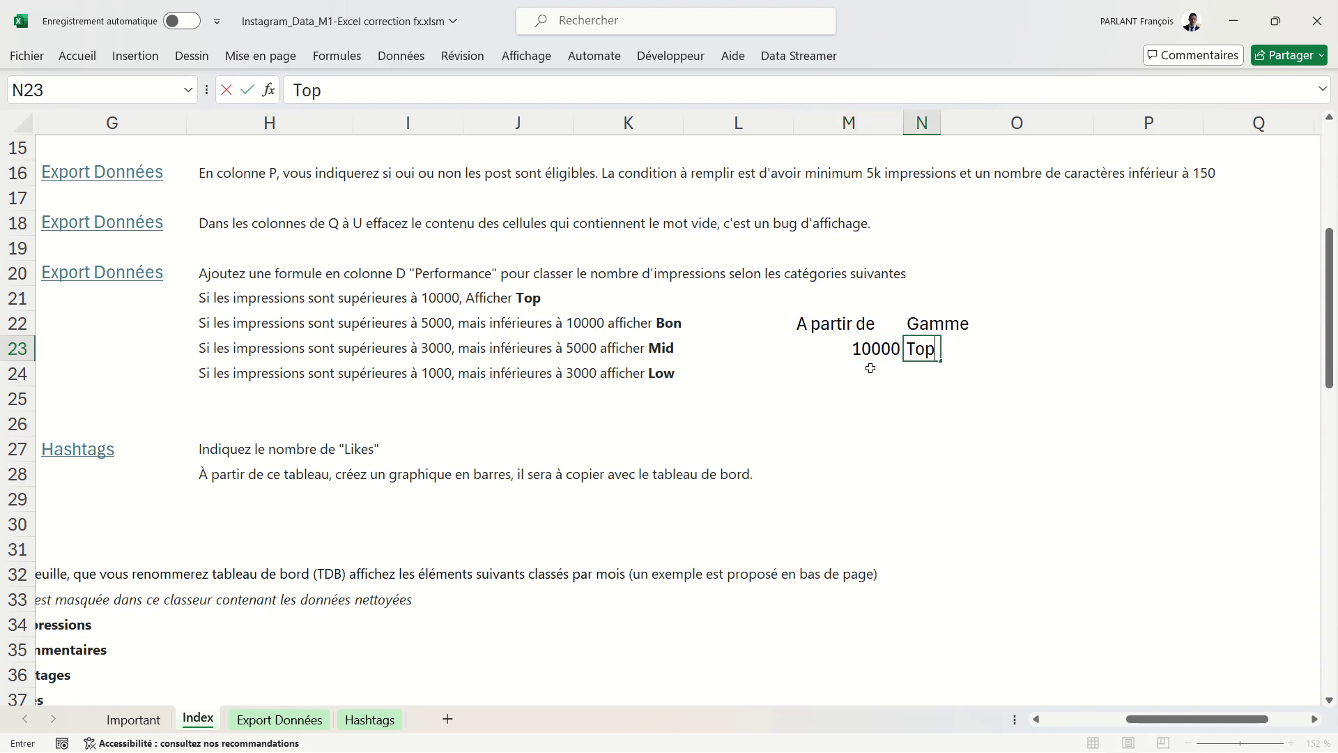
{"action": "key", "text": "Return"}
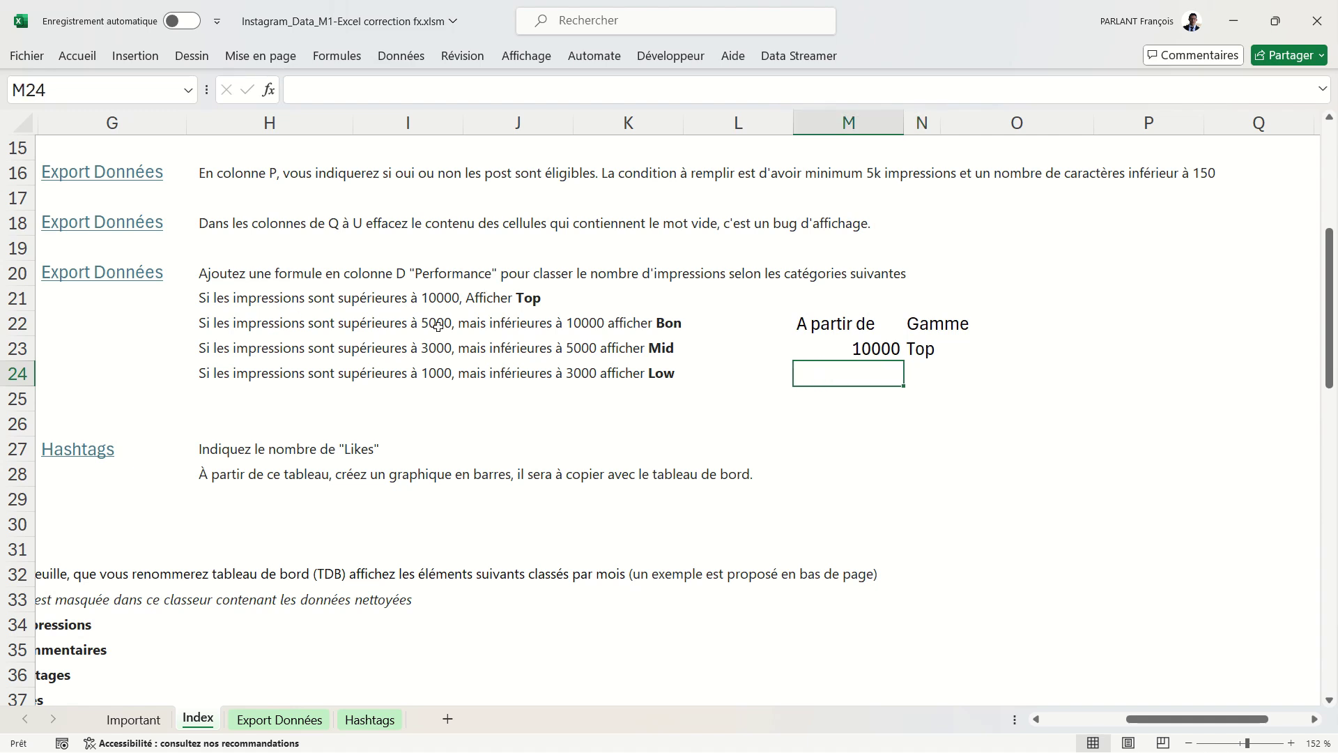
{"action": "type", "text": "5000"}
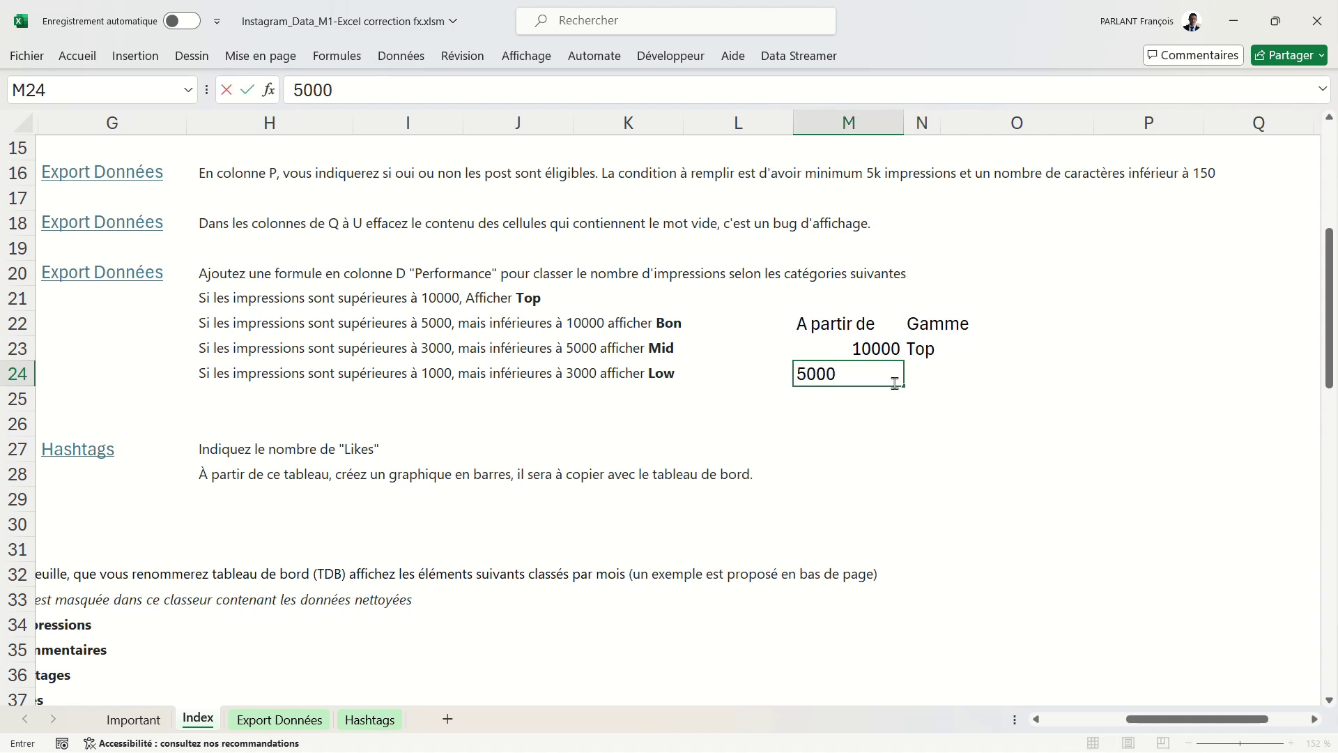
{"action": "key", "text": "Tab"}
{"action": "type", "text": "Bon"}
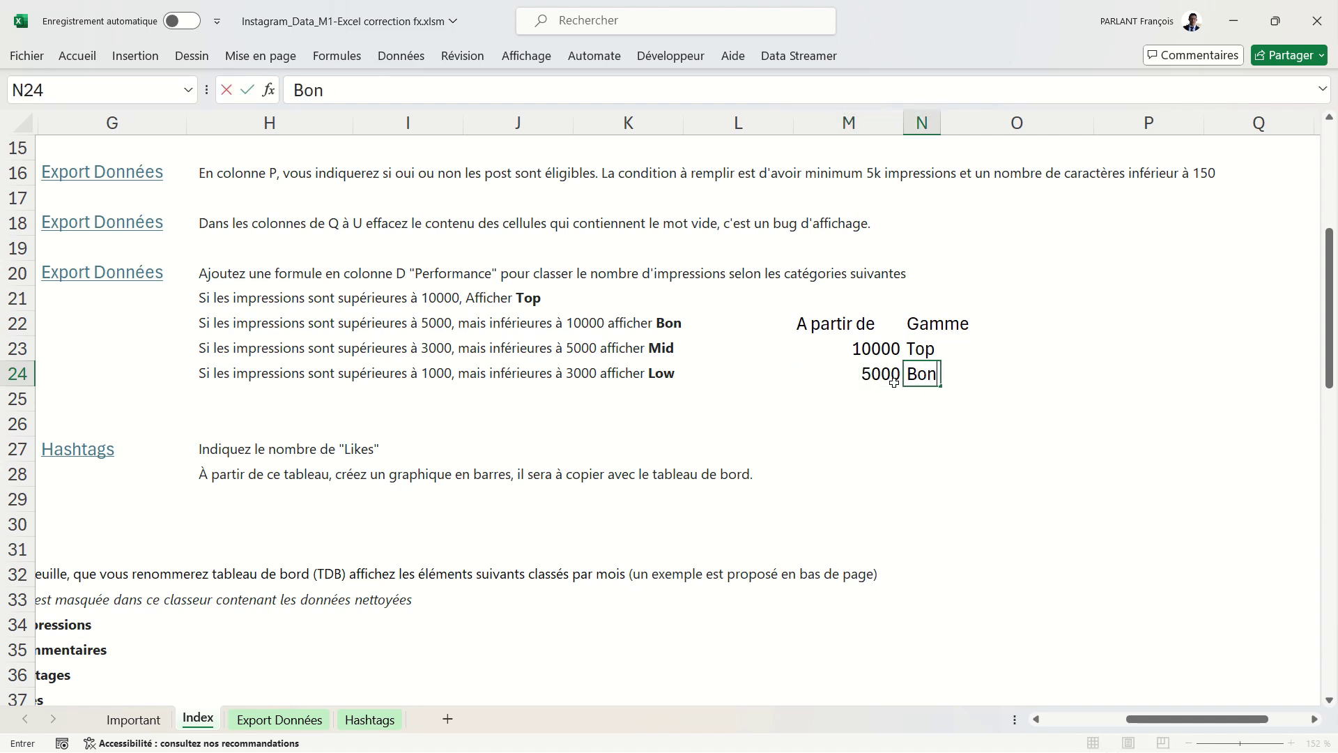
{"action": "key", "text": "Return"}
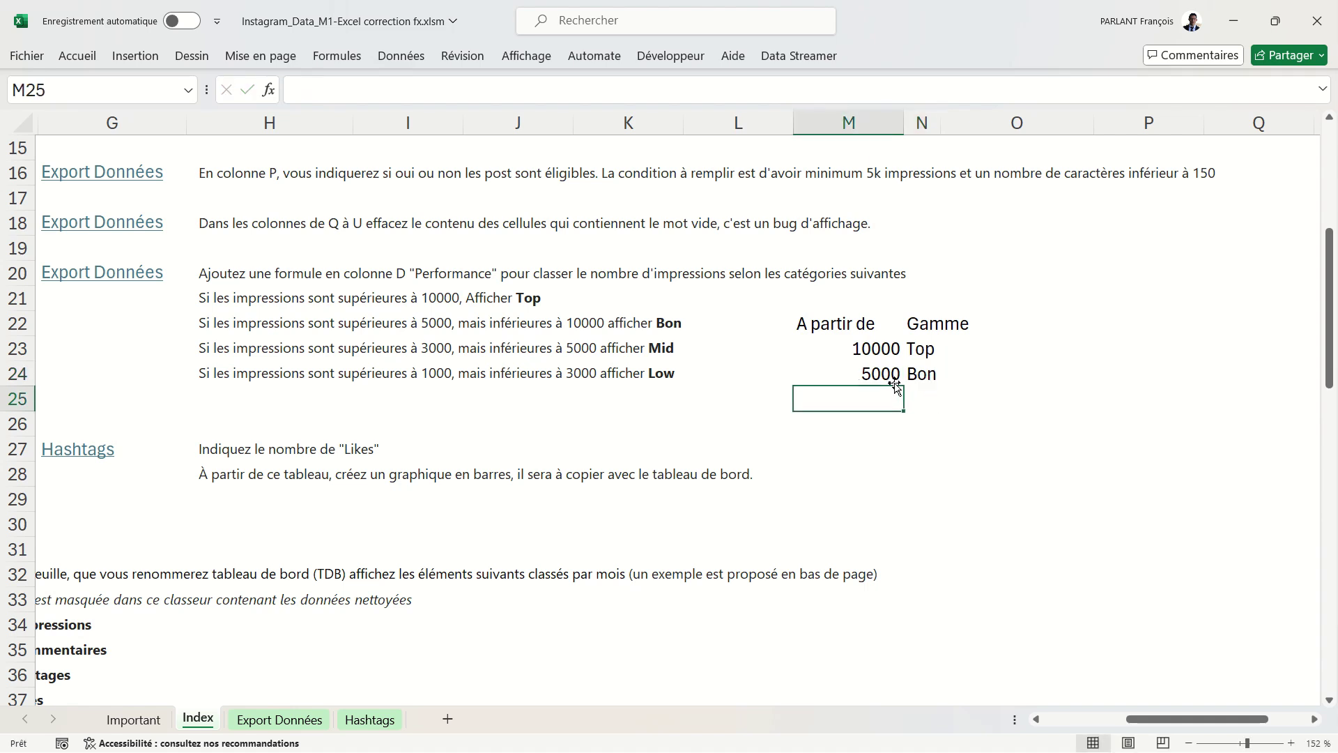
Add 3000 Mid and 1000 Low, then start converting the list into a table.
{"action": "type", "text": "3000"}
{"action": "key", "text": "Tab"}
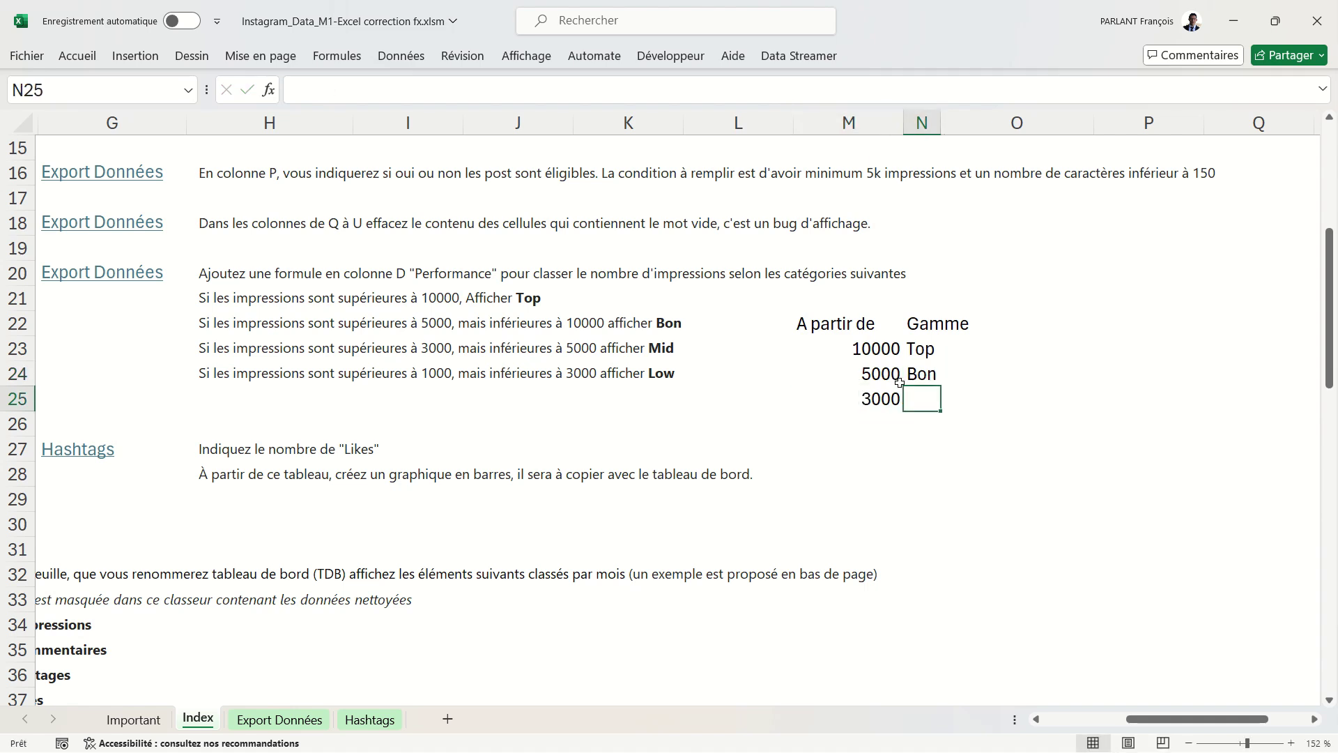
{"action": "type", "text": "Mid"}
{"action": "key", "text": "Return"}
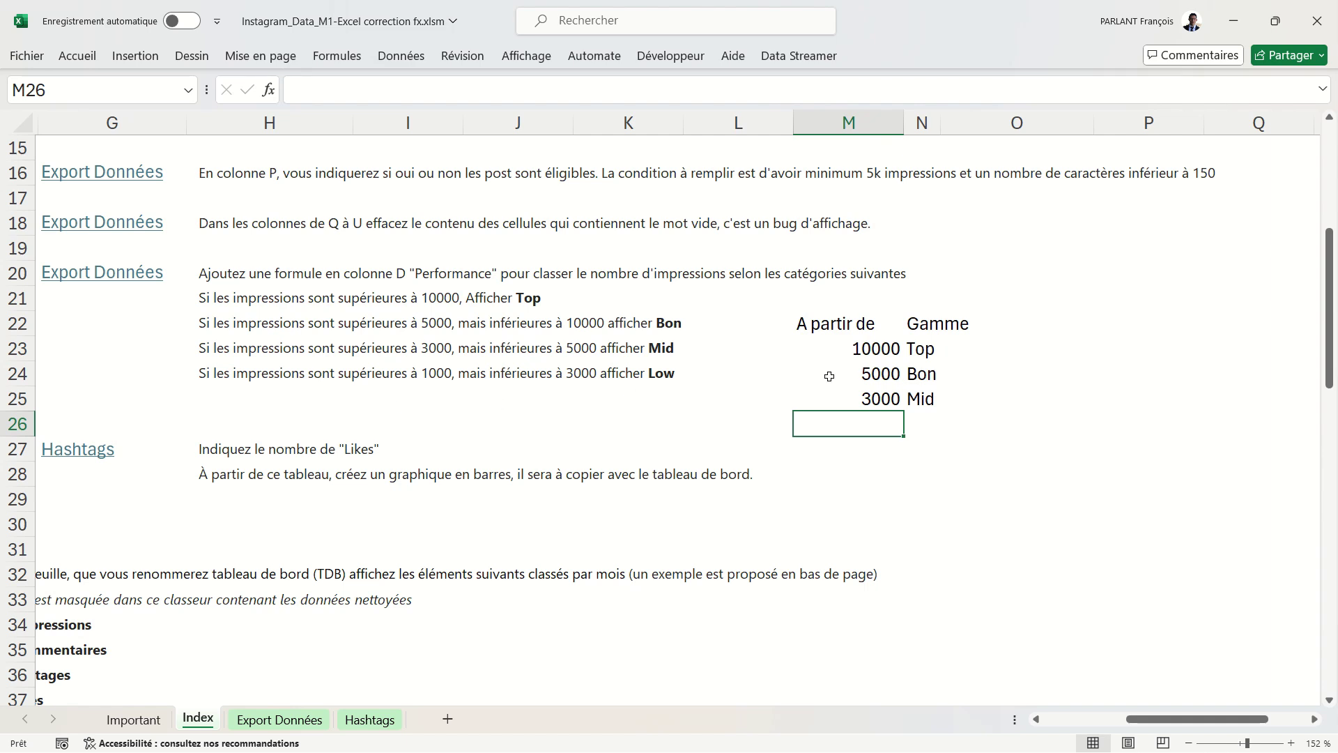
{"action": "type", "text": "100"}
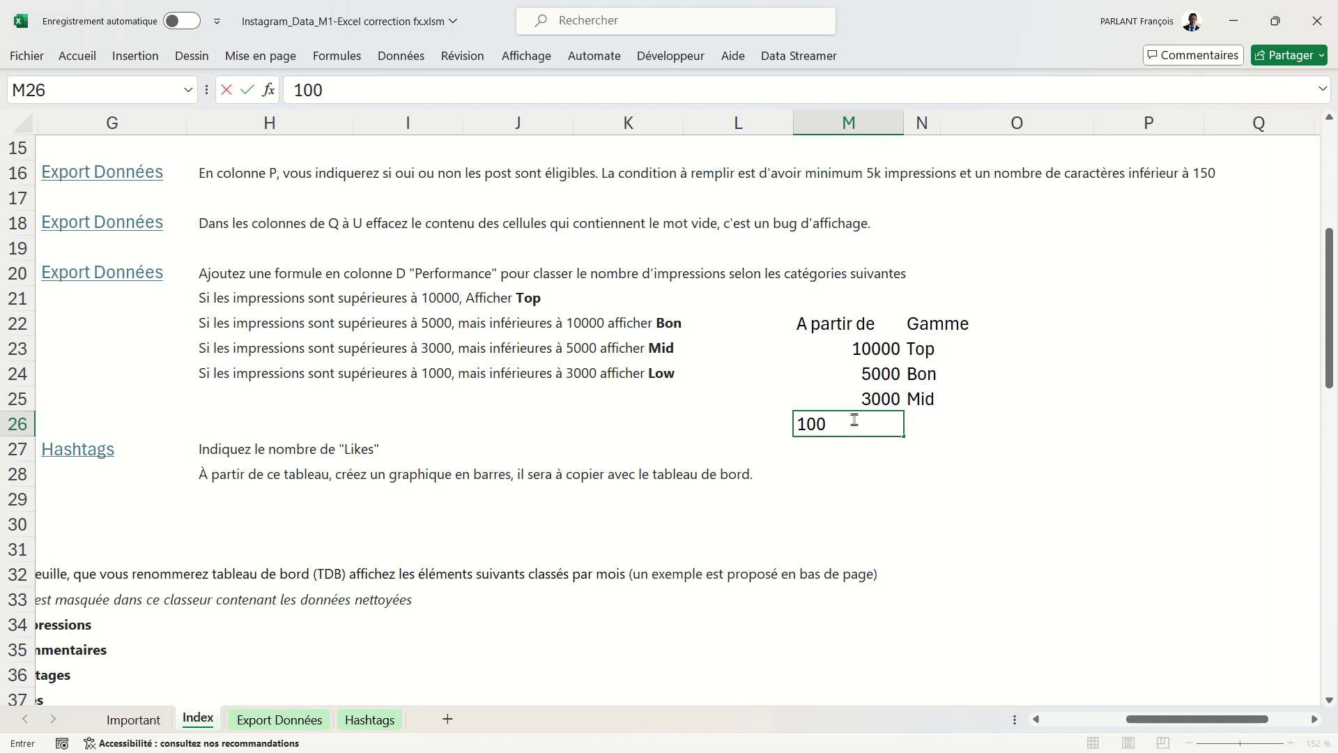
{"action": "type", "text": "0"}
{"action": "key", "text": "Tab"}
{"action": "type", "text": "Lo"}
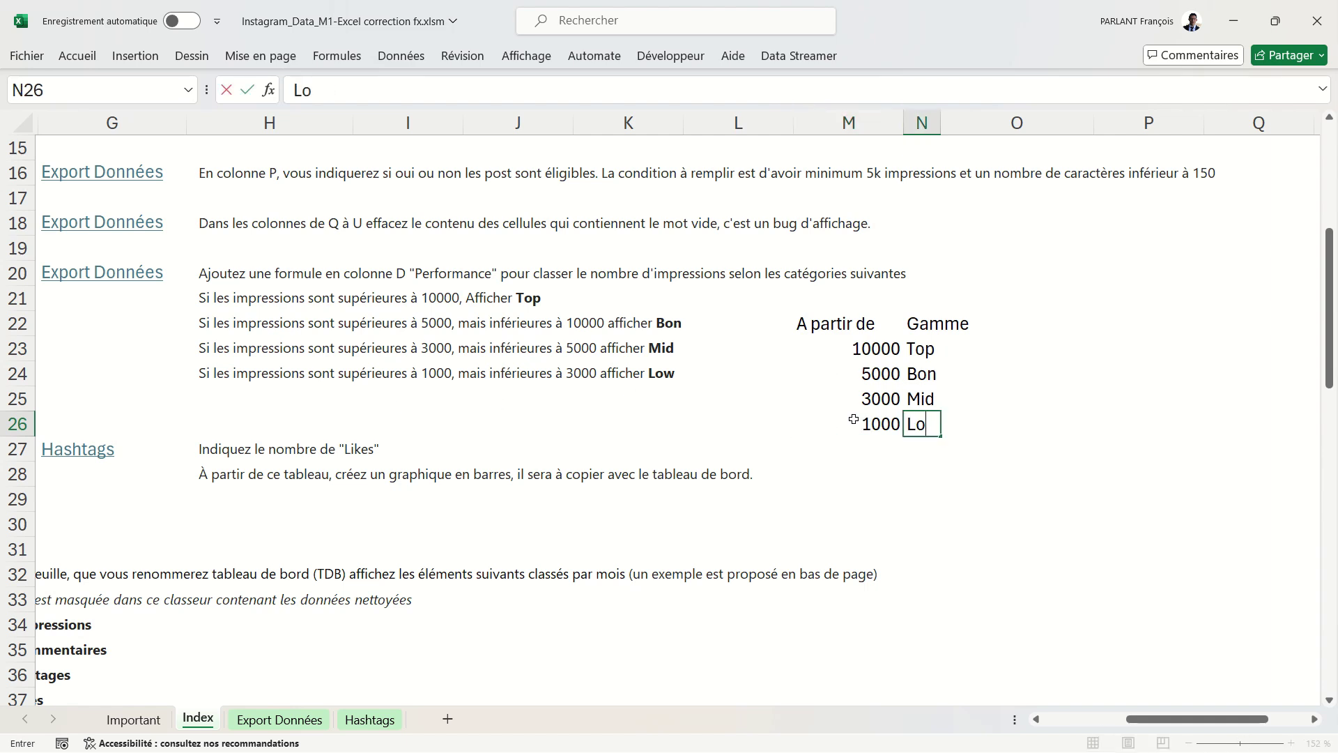
{"action": "type", "text": "w"}
{"action": "key", "text": "Return"}
{"action": "left_click", "coordinate": [927, 373]}
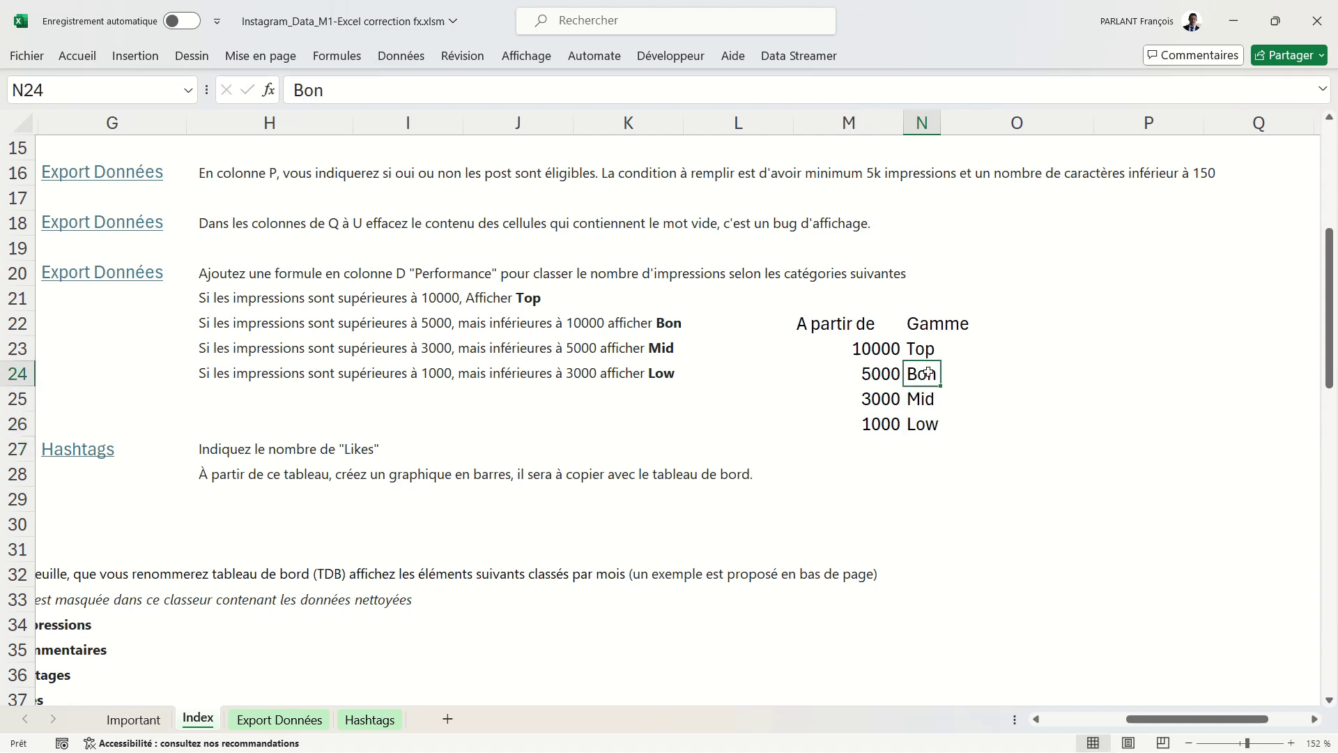
{"action": "key", "text": "ctrl+t"}
Create the table from M22:N26 and sort A partir de from smallest to largest.
{"action": "key", "text": "Return"}
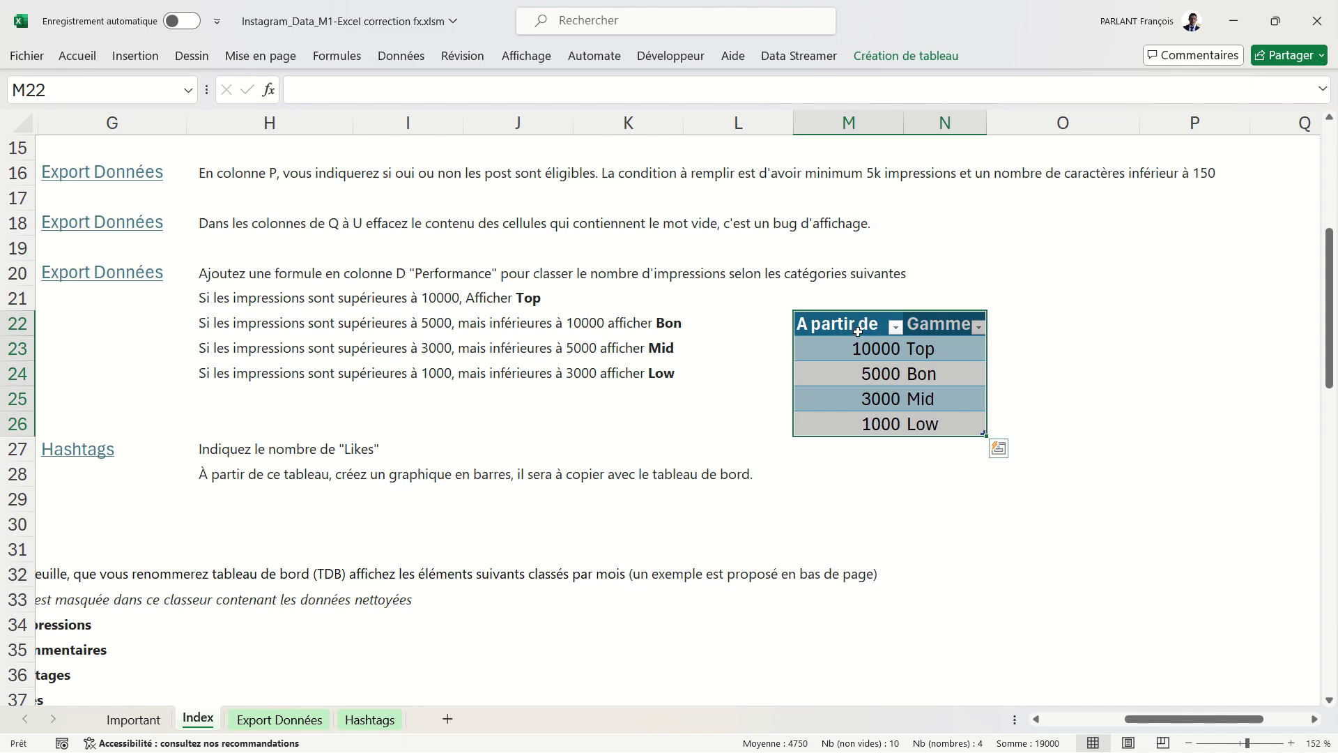
{"action": "left_click", "coordinate": [895, 327]}
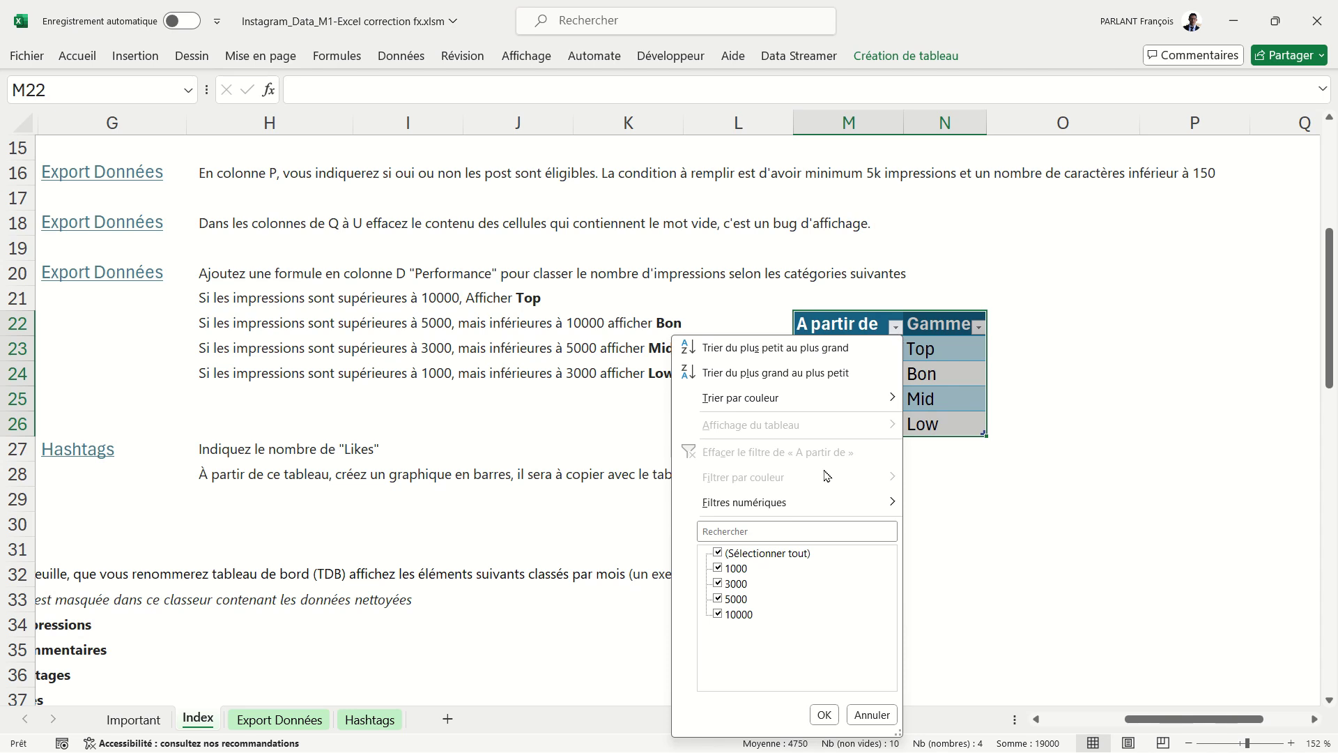
{"action": "left_click", "coordinate": [821, 347]}
Insert a new first row above 1000 Low mapping 0 to 'Very Low'.
{"action": "left_click_drag", "start_coordinate": [870, 355], "coordinate": [870, 353]}
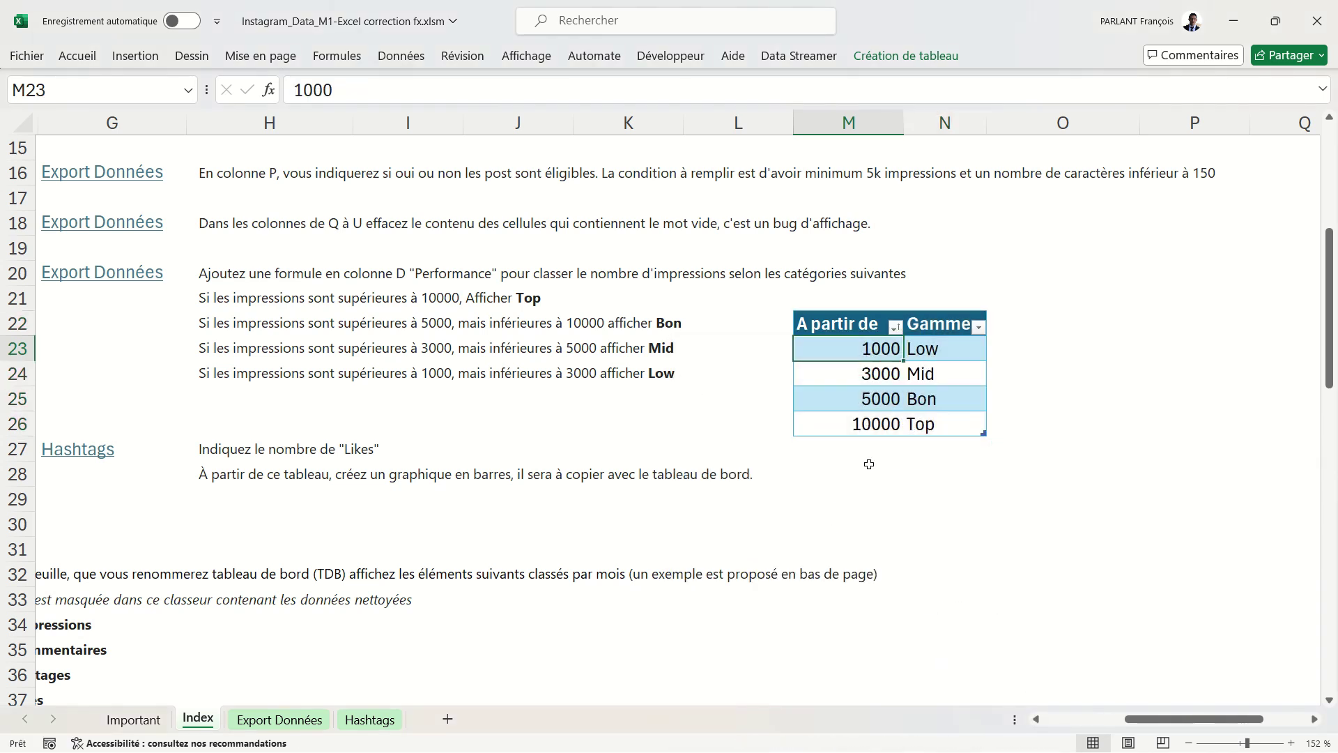
{"action": "right_click", "coordinate": [863, 352]}
{"action": "mouse_move", "coordinate": [913, 348]}
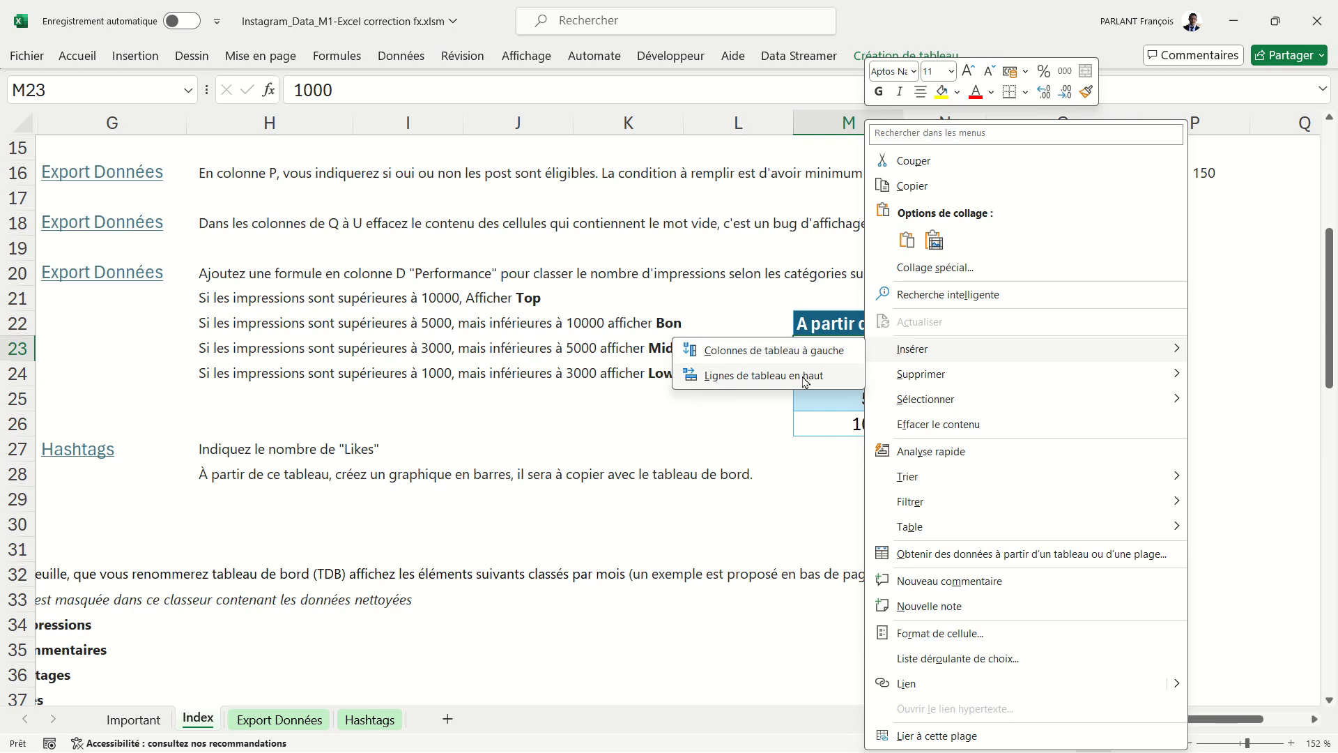
{"action": "left_click", "coordinate": [802, 376]}
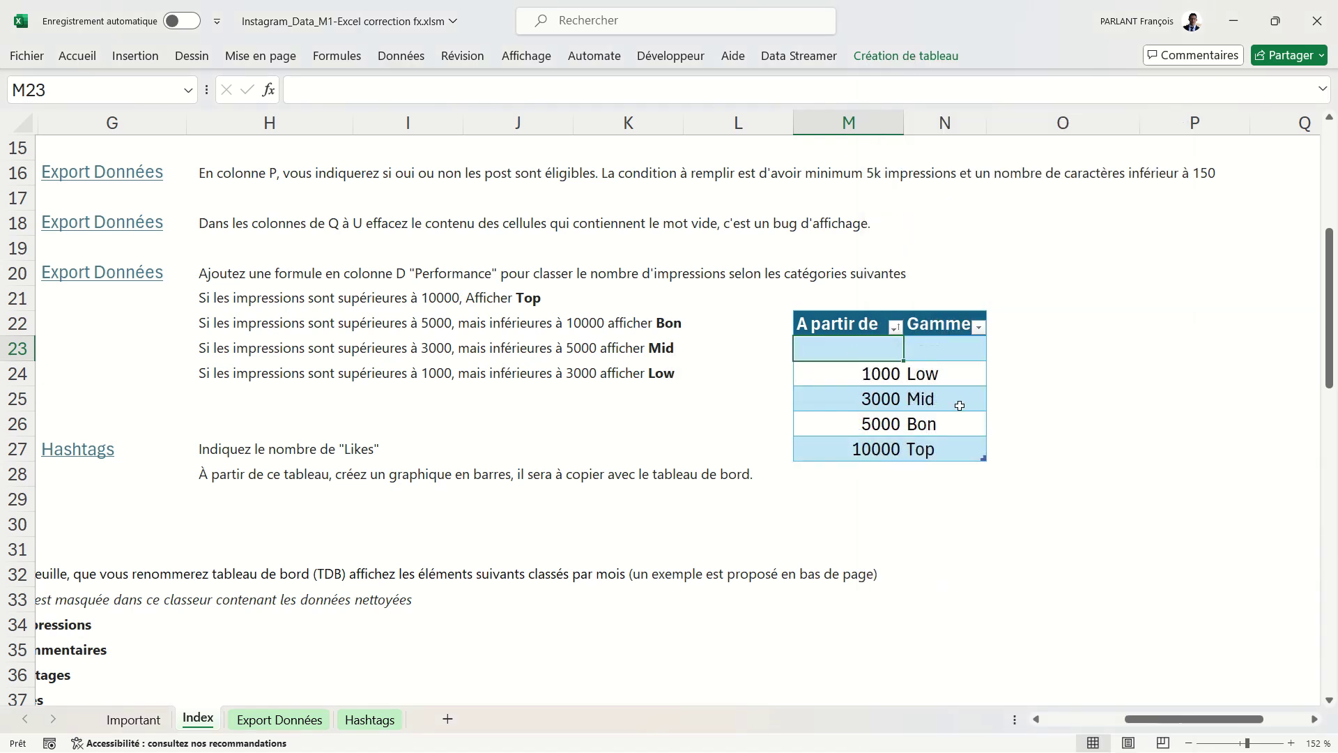
{"action": "type", "text": "0"}
{"action": "key", "text": "Tab"}
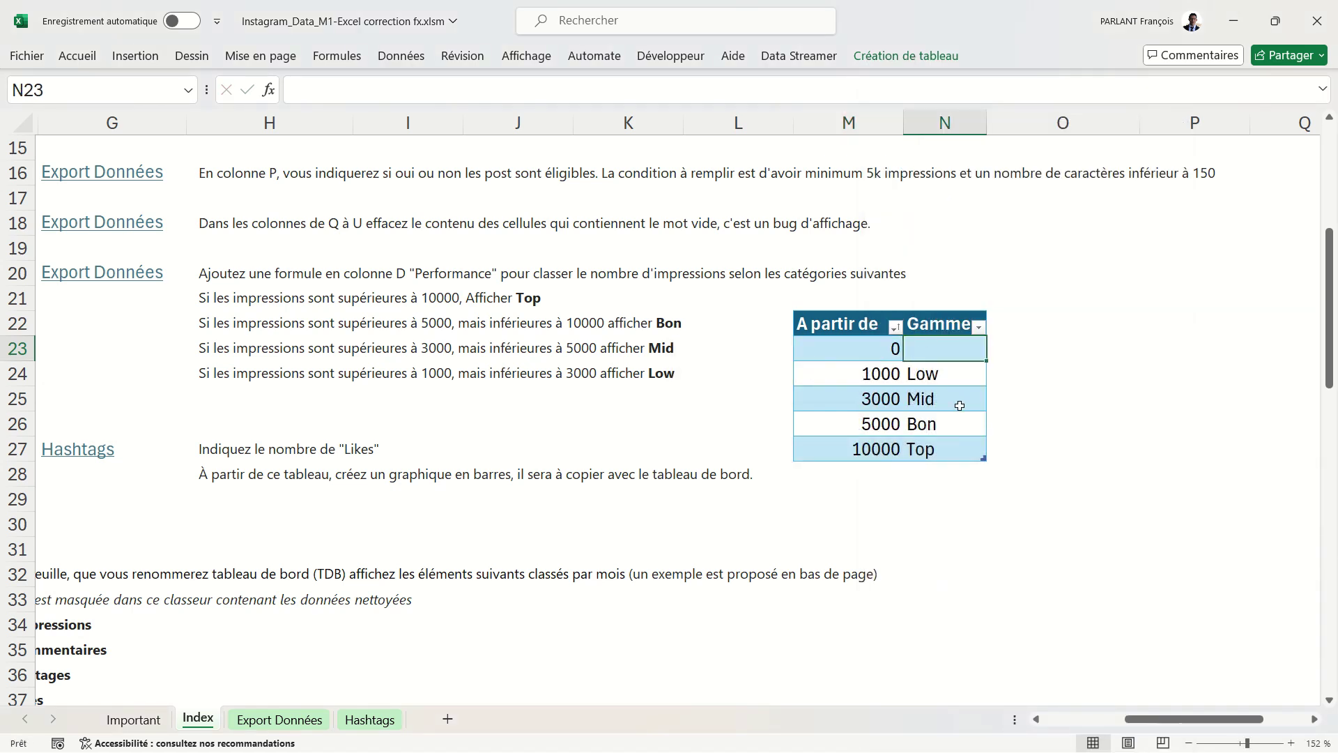
{"action": "type", "text": "Very L"}
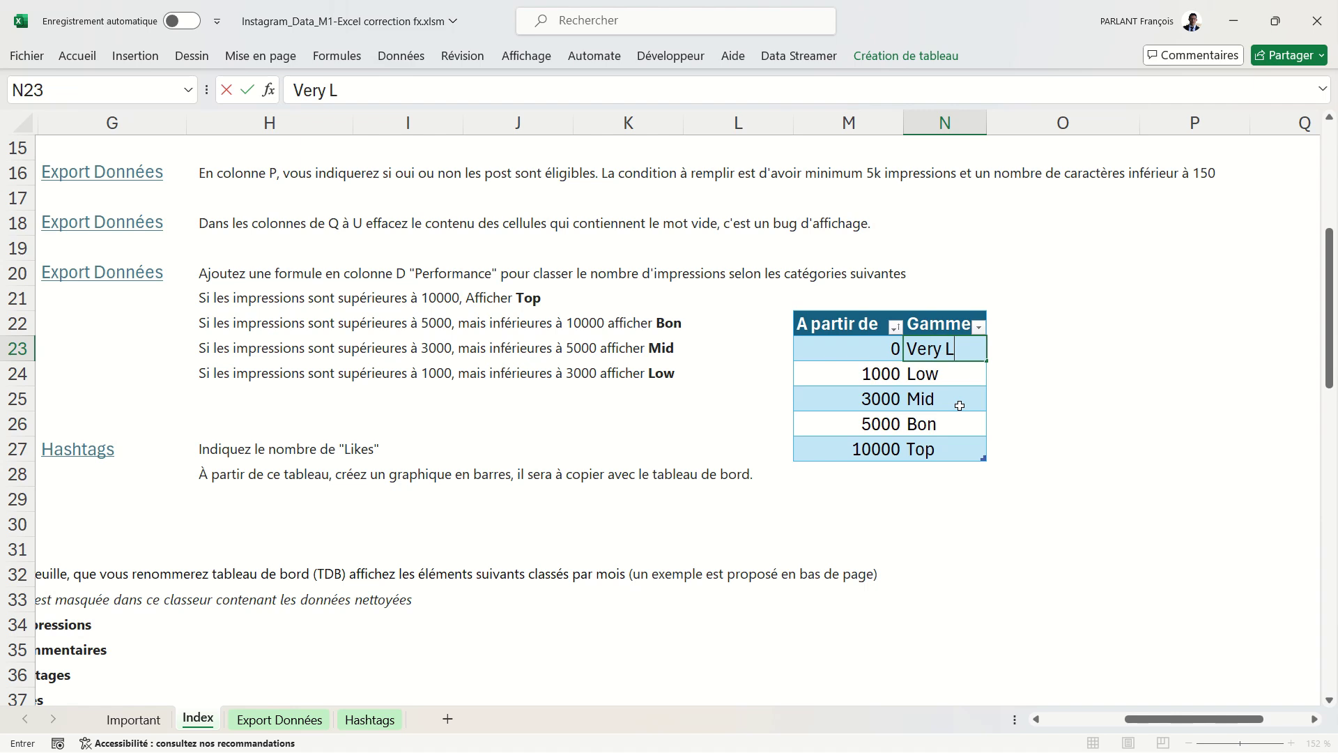
{"action": "type", "text": "ow"}
{"action": "key", "text": "Return"}
{"action": "left_click", "coordinate": [847, 350]}
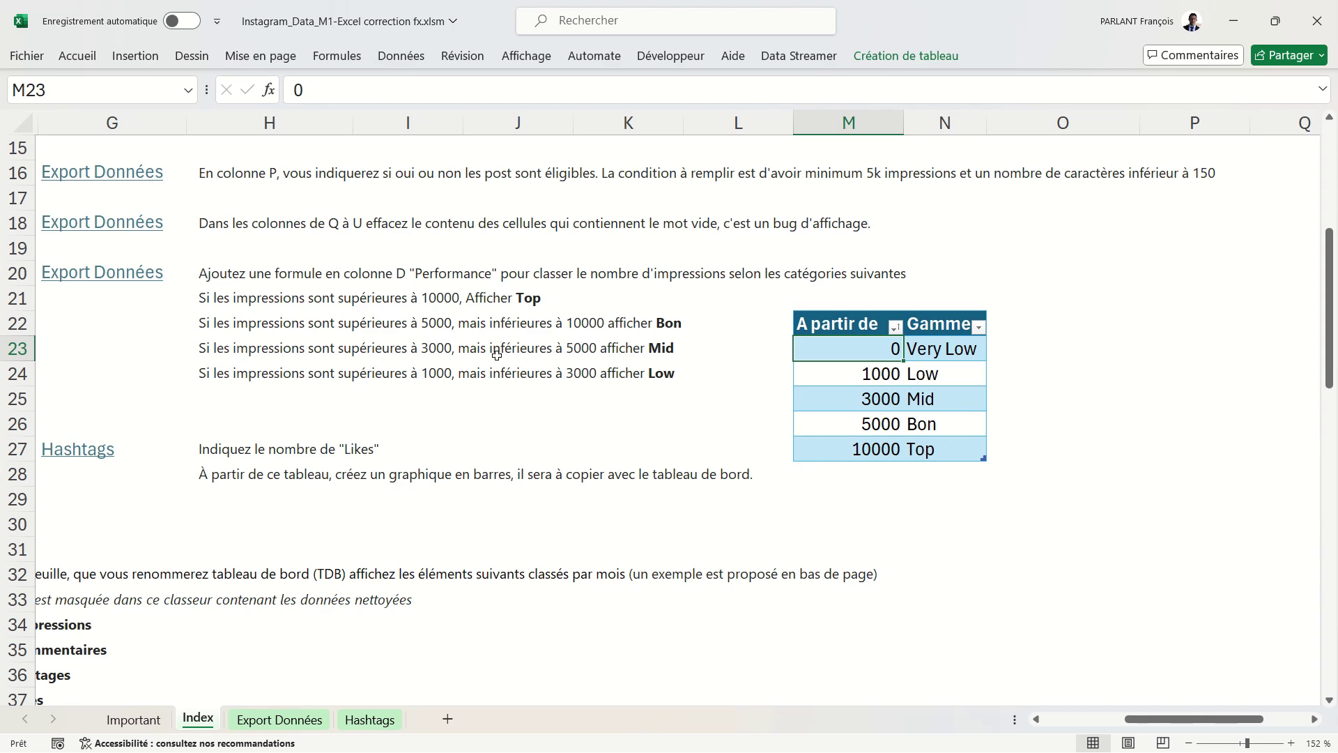
{"action": "left_click", "coordinate": [267, 721]}
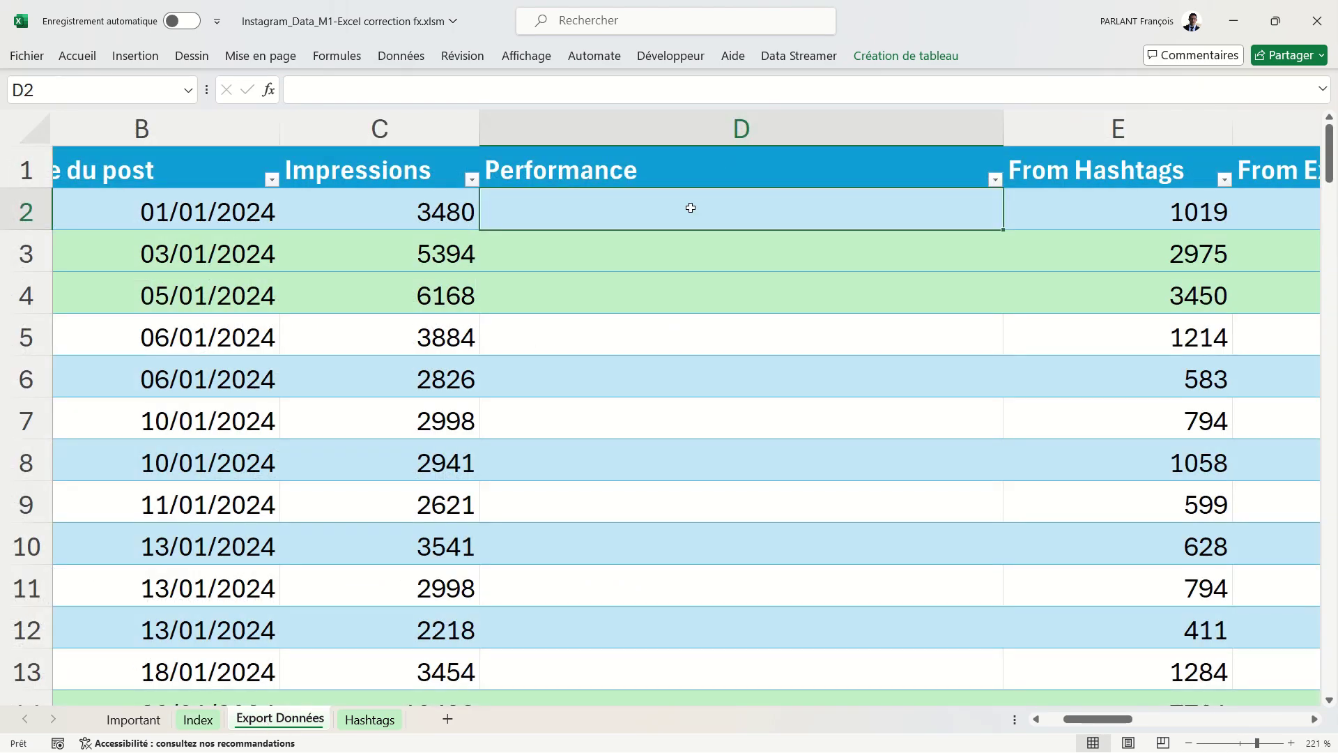
{"action": "type", "text": "=re"}
{"action": "key", "text": "Down"}
{"action": "key", "text": "Tab"}
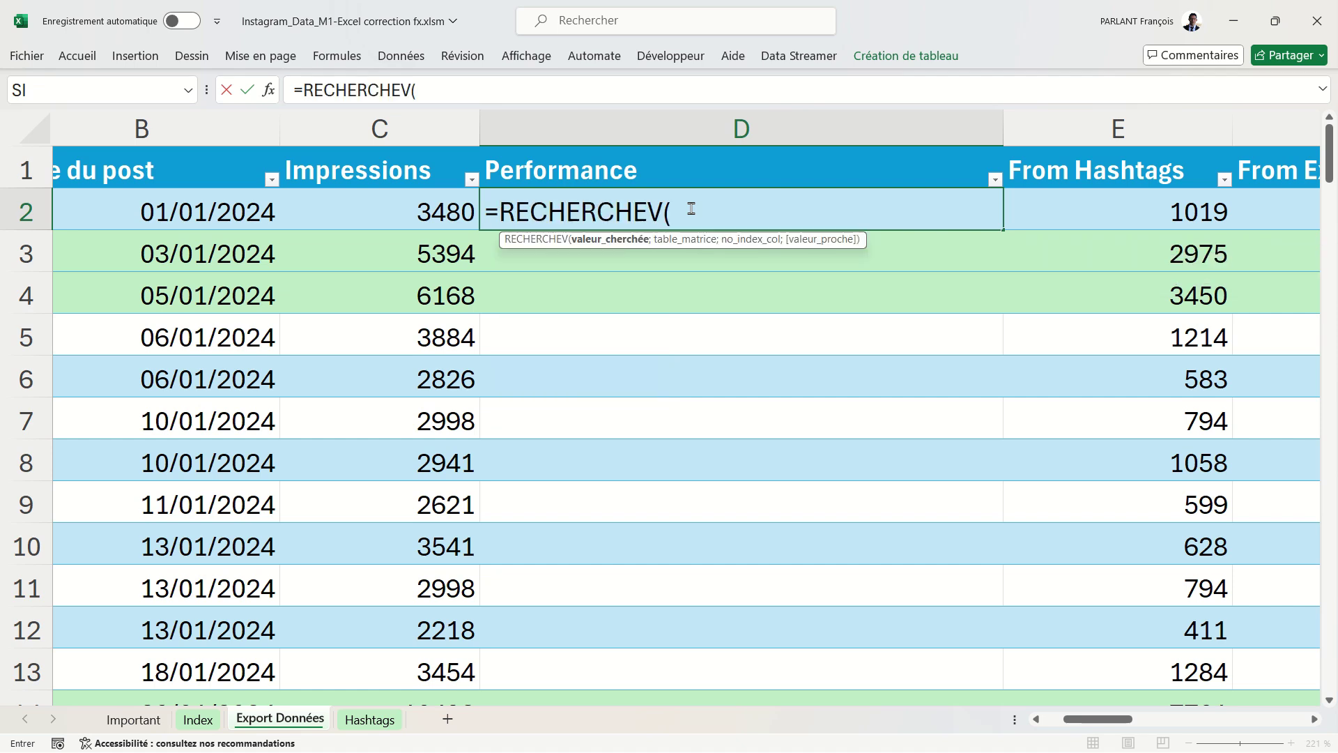
{"action": "left_click", "coordinate": [395, 213]}
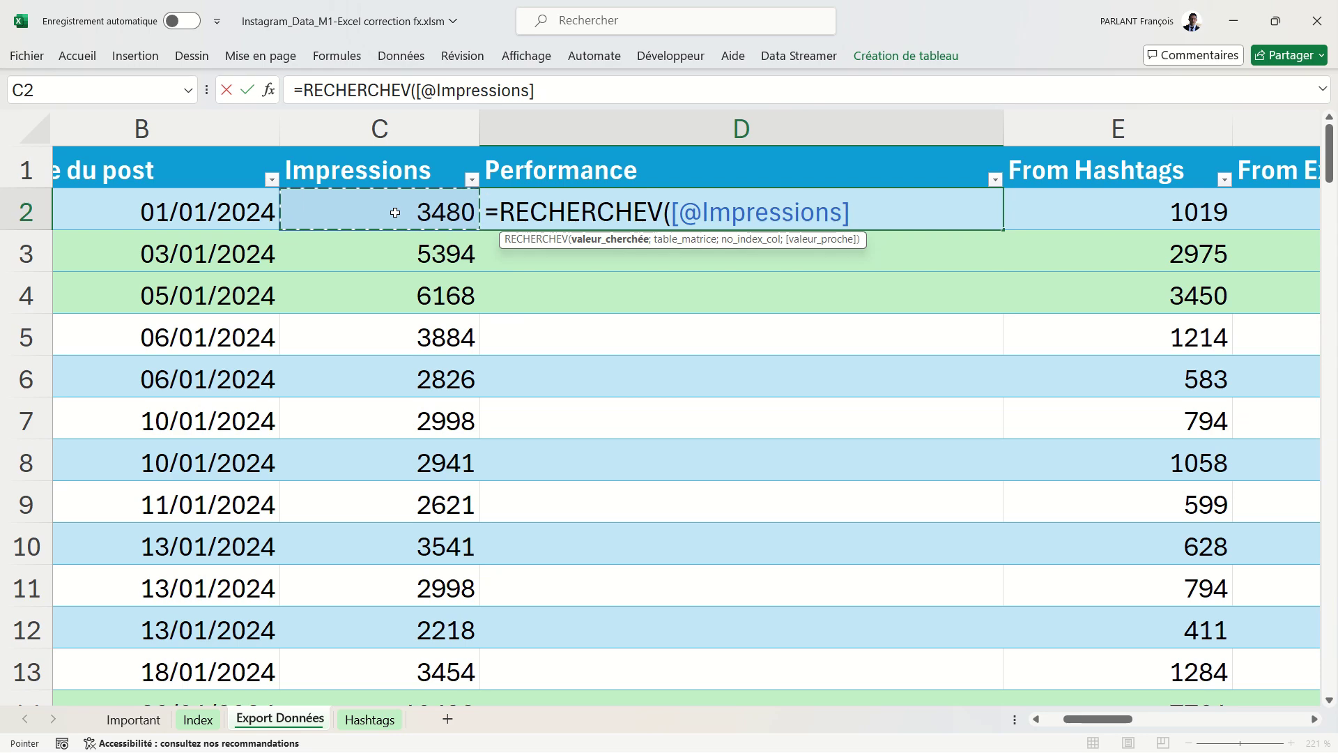
{"action": "type", "text": ";"}
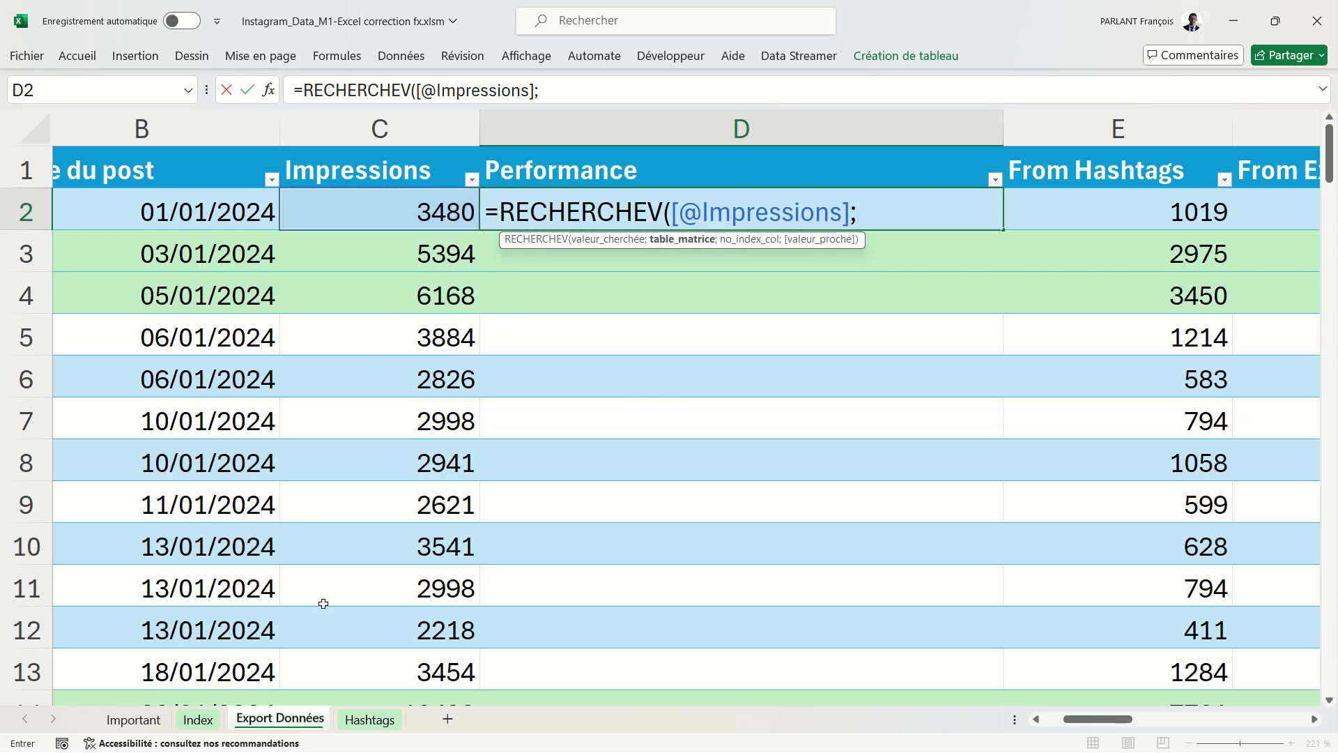
{"action": "left_click", "coordinate": [198, 720]}
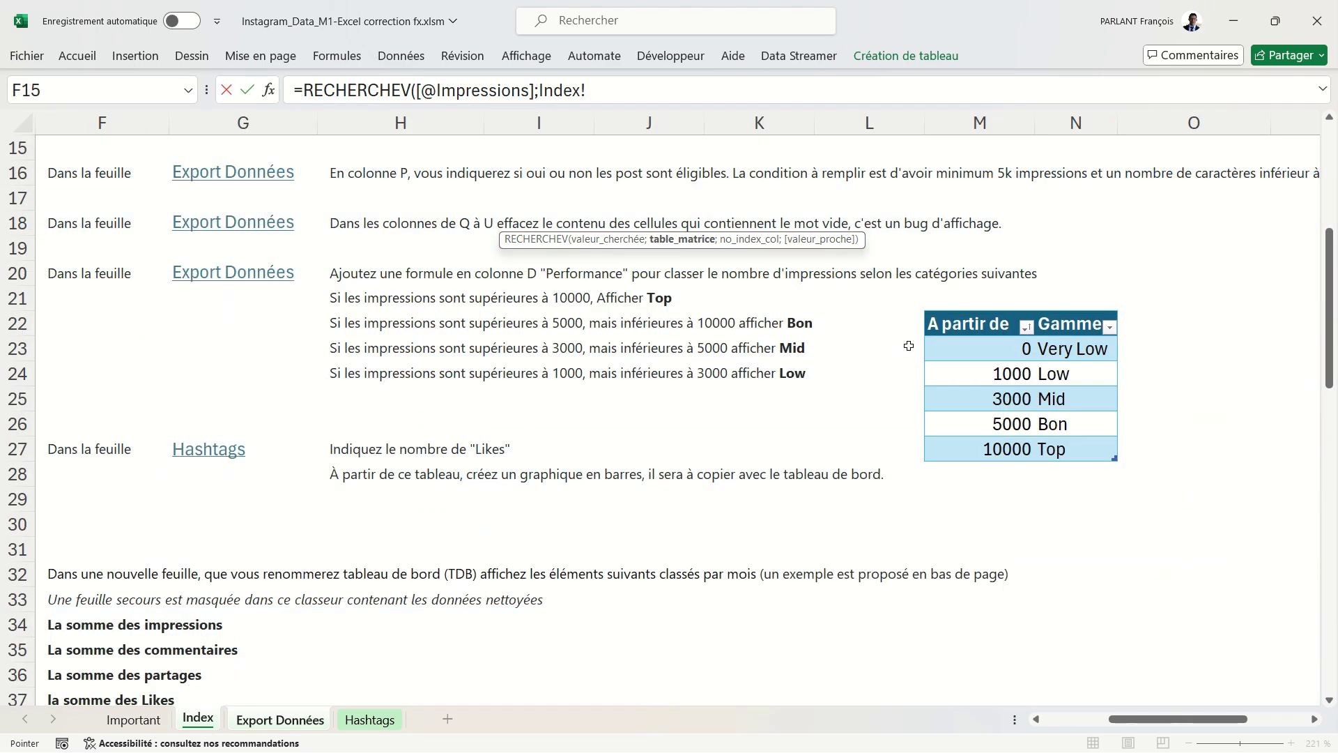
{"action": "left_click", "coordinate": [928, 310]}
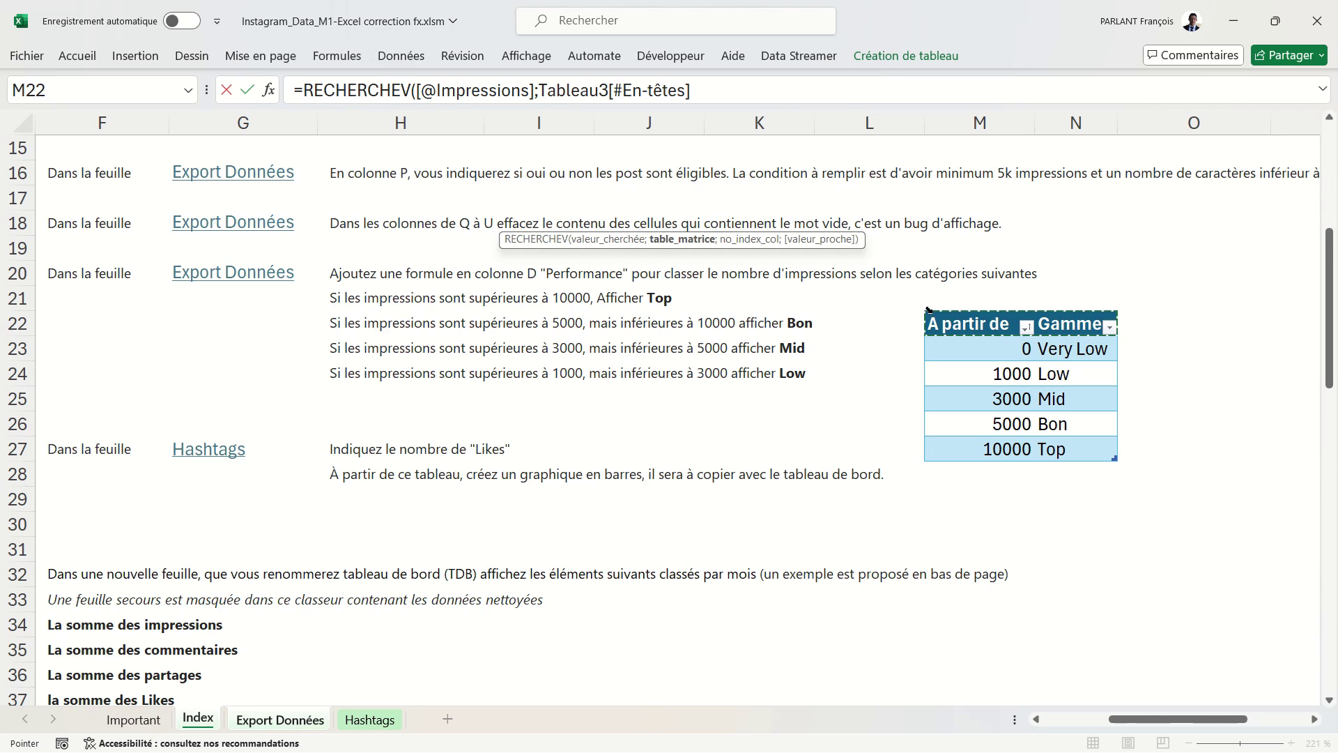
{"action": "left_click", "coordinate": [928, 310]}
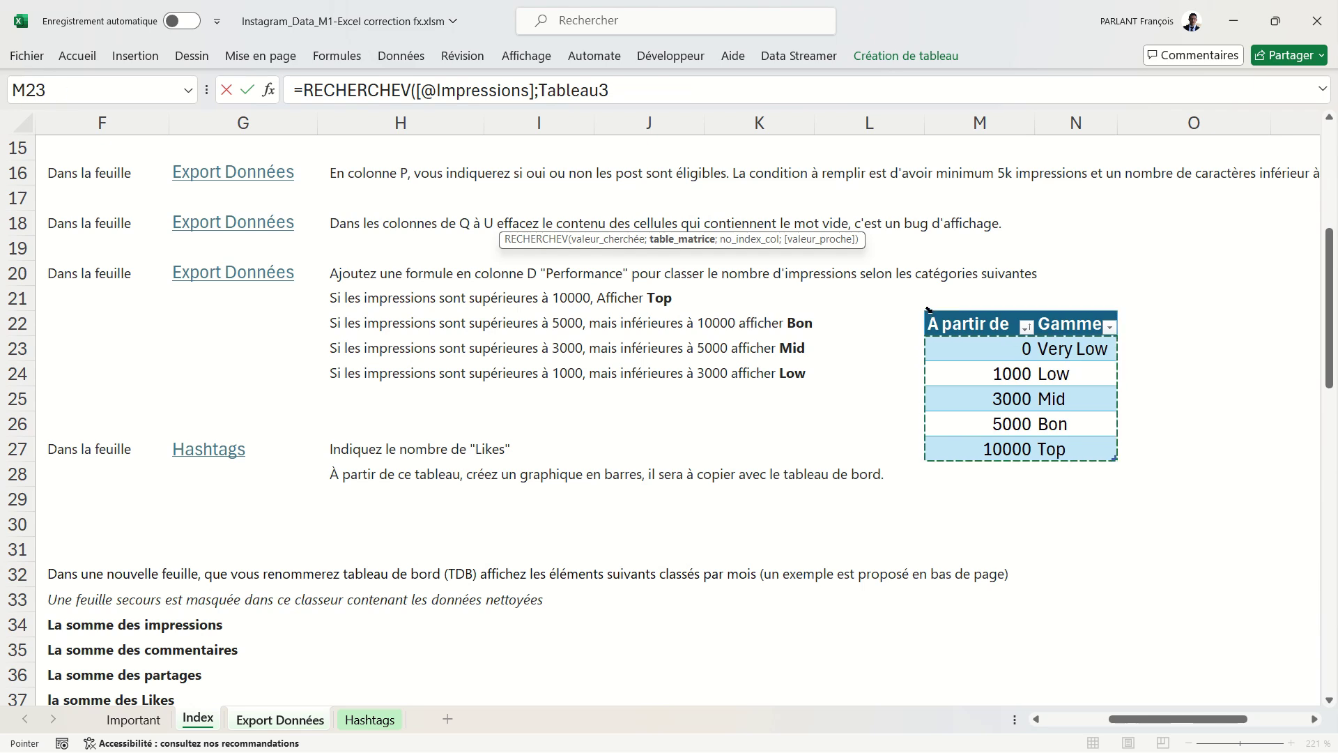
{"action": "type", "text": ";"}
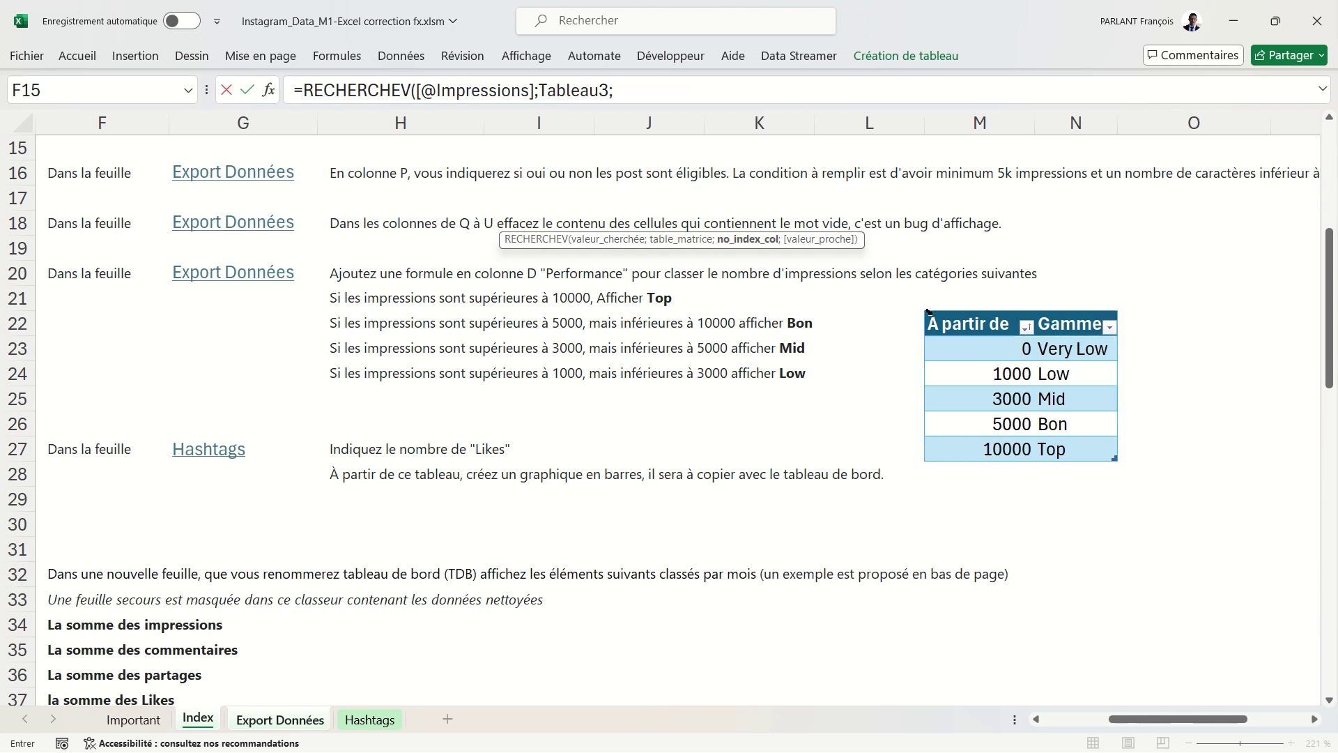
{"action": "type", "text": "2"}
{"action": "type", "text": ";"}
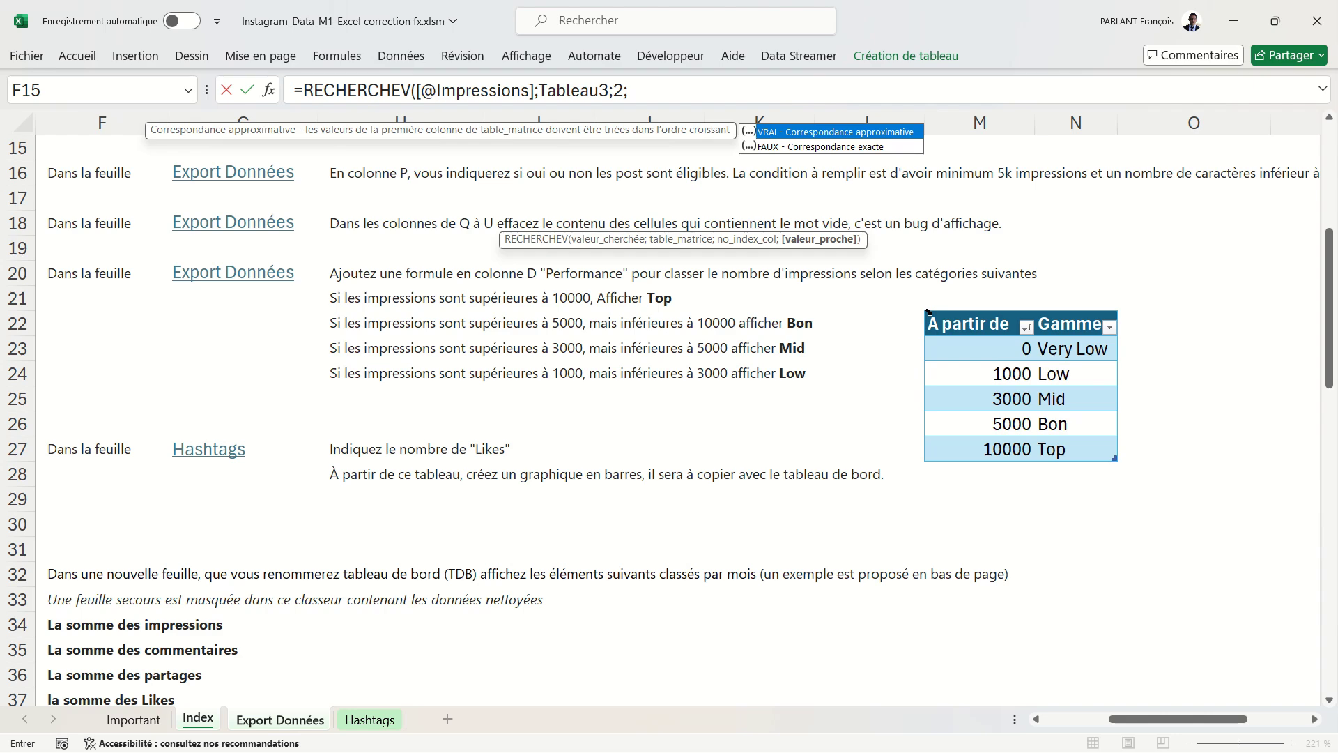
{"action": "key", "text": "Tab"}
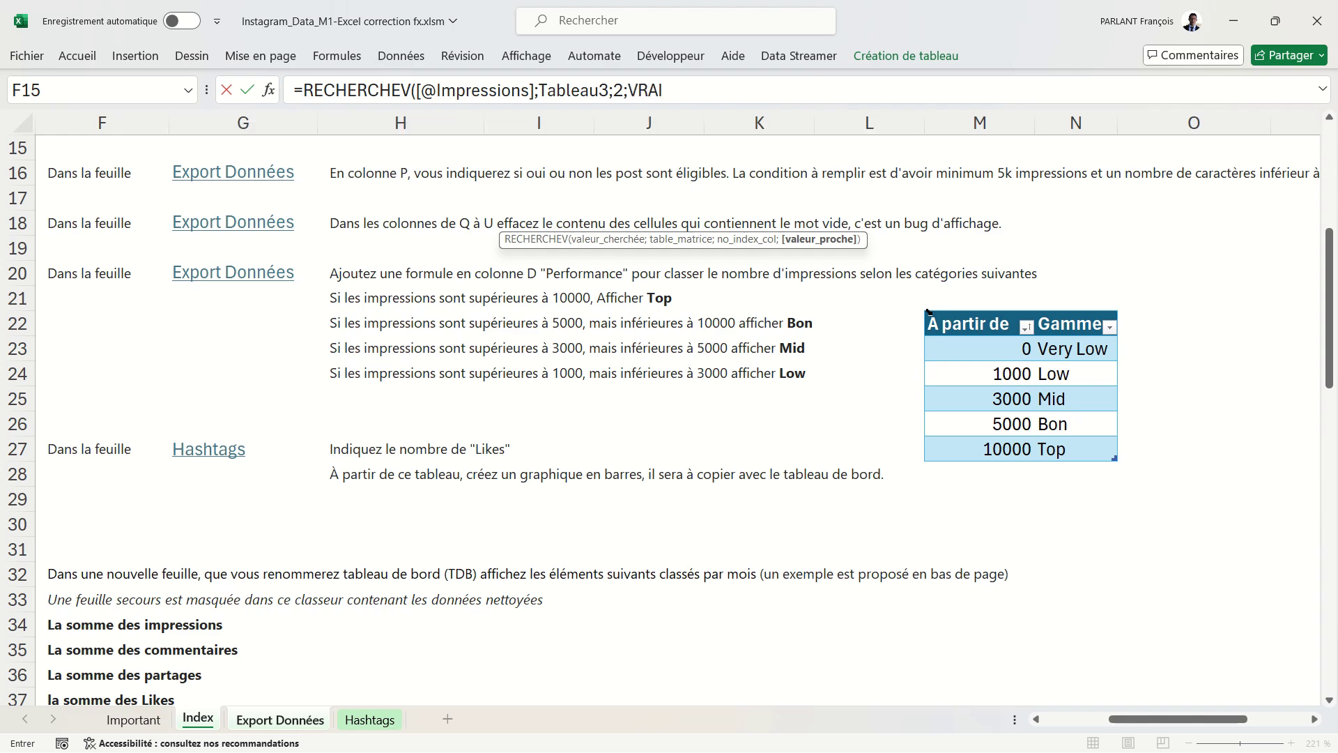
{"action": "type", "text": ")"}
{"action": "key", "text": "Return"}
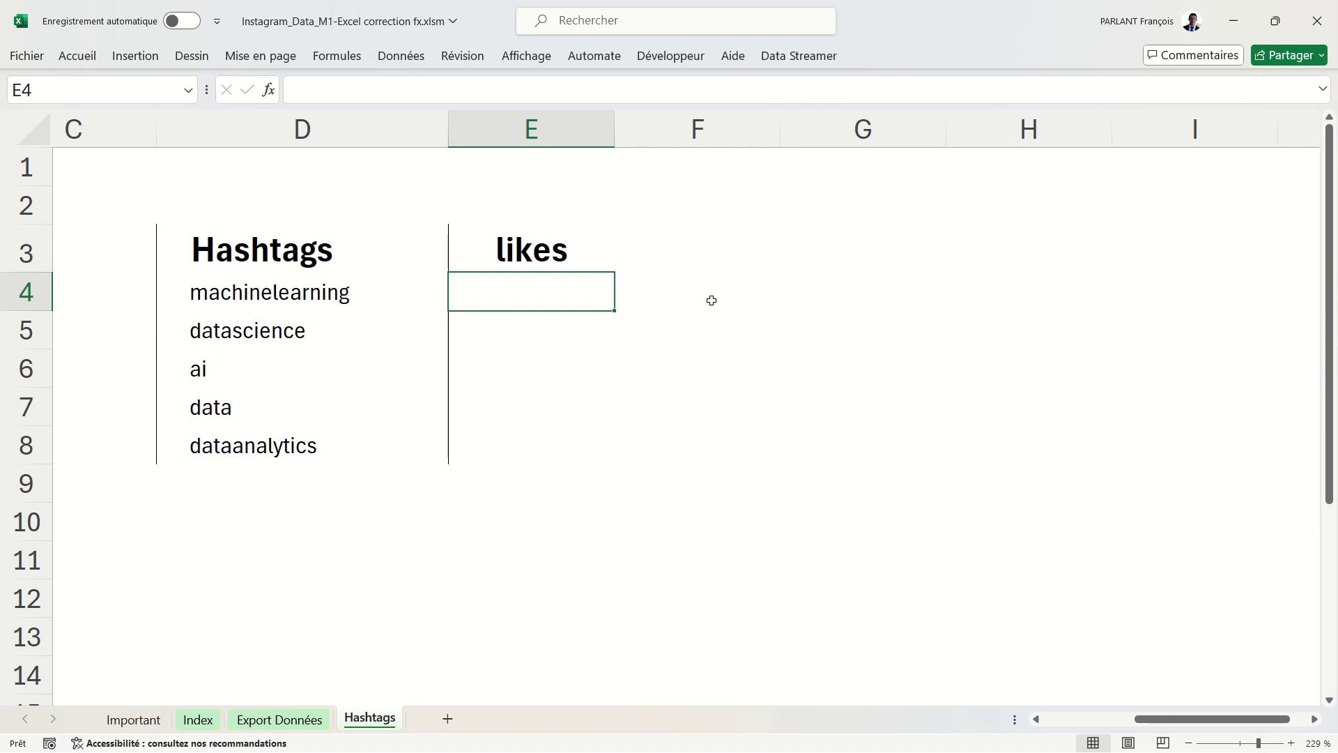
Start a SOMME.SI formula in E4 using Export Données' Hashtags 1 column as the test range.
{"action": "type", "text": "=som"}
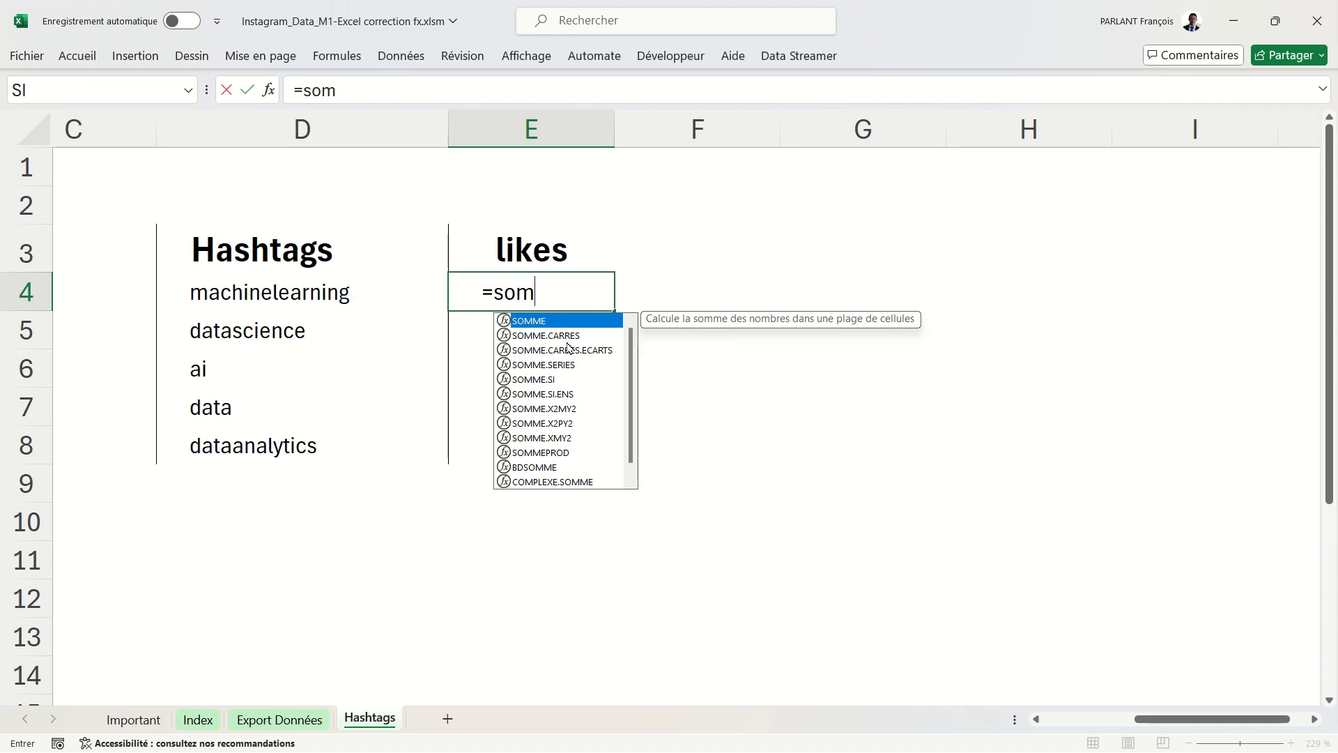
{"action": "key", "text": "Down"}
{"action": "key", "text": "Down"}
{"action": "key", "text": "Down"}
{"action": "key", "text": "Down"}
{"action": "key", "text": "Tab"}
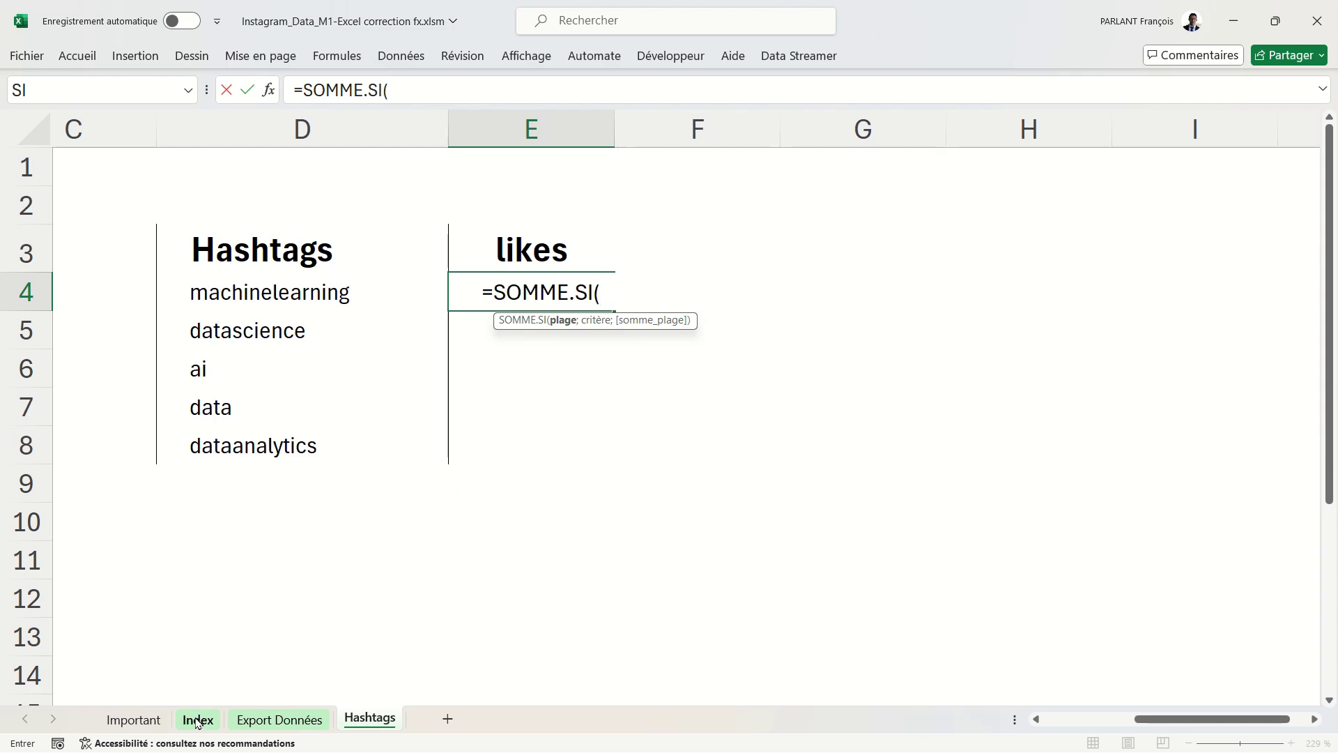
{"action": "left_click", "coordinate": [291, 721]}
{"action": "scroll", "coordinate": [995, 345], "scroll_direction": "right", "scroll_amount": 1}
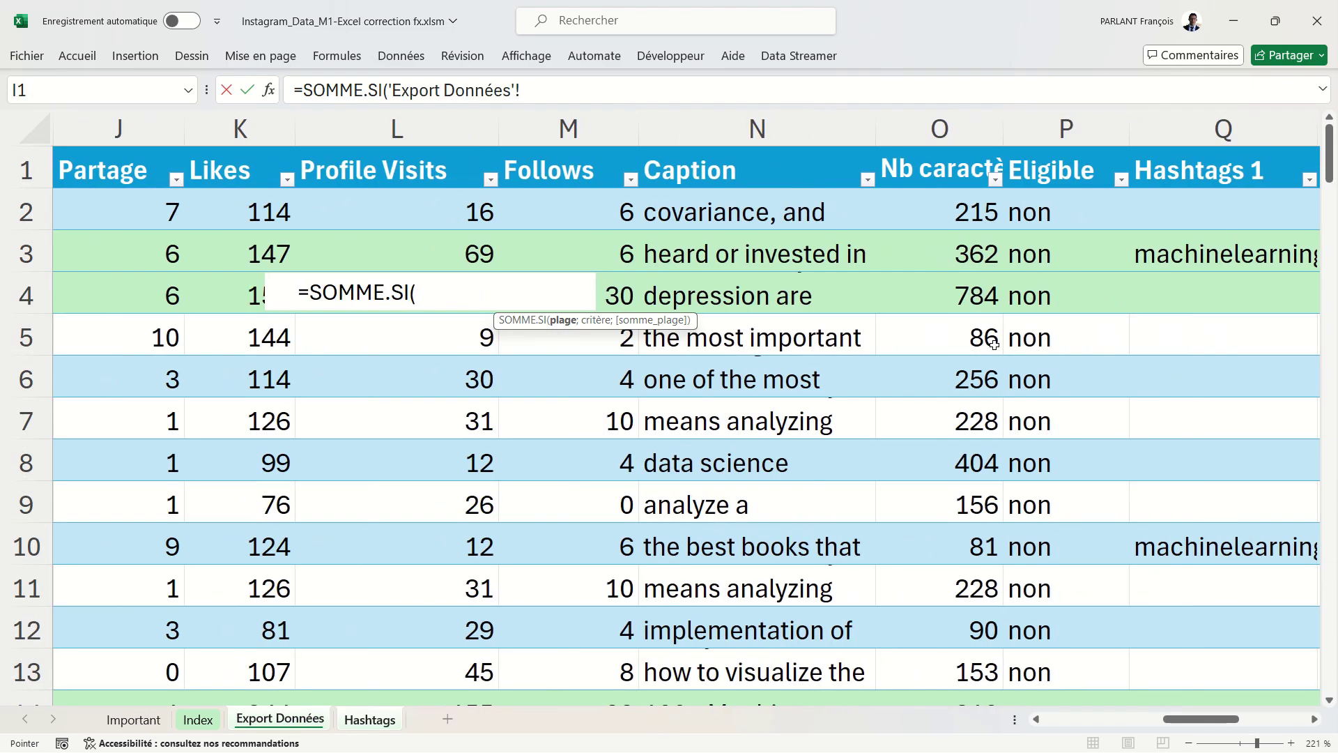
{"action": "scroll", "coordinate": [995, 345], "scroll_direction": "right", "scroll_amount": 3}
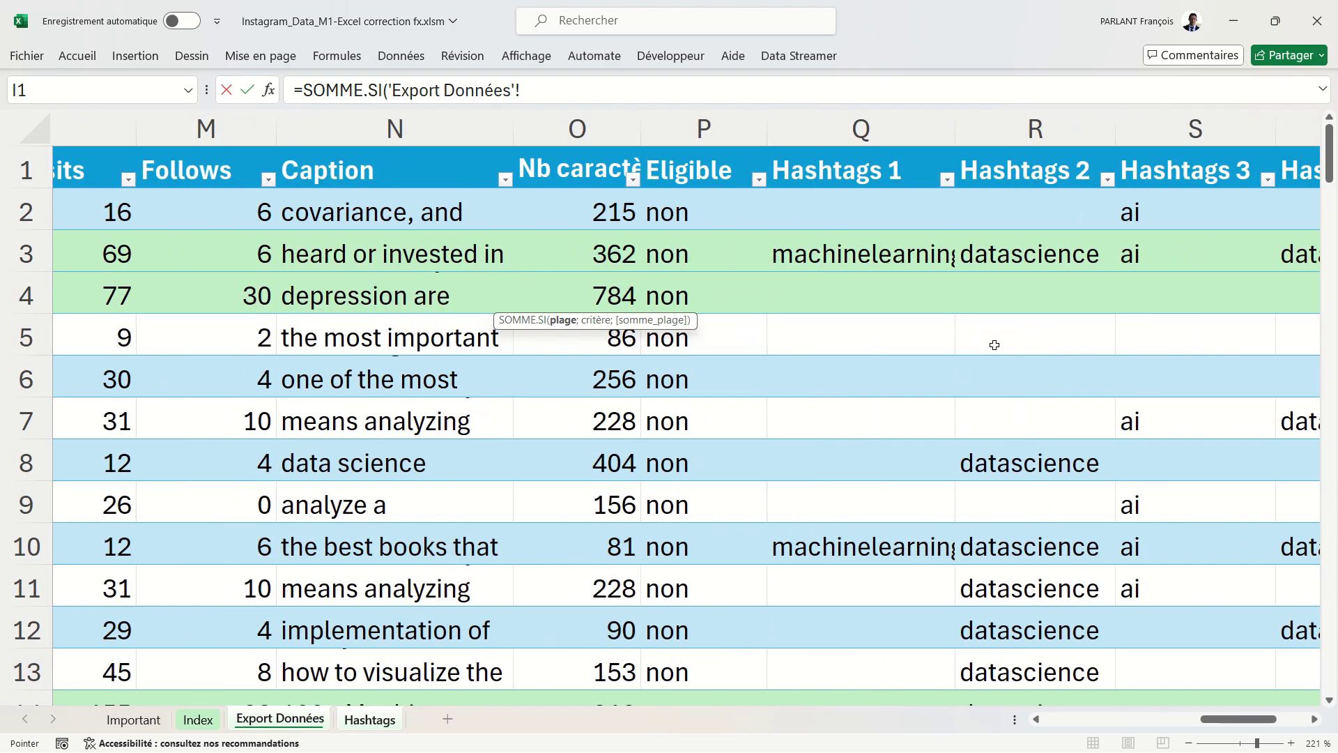
{"action": "left_click", "coordinate": [857, 145]}
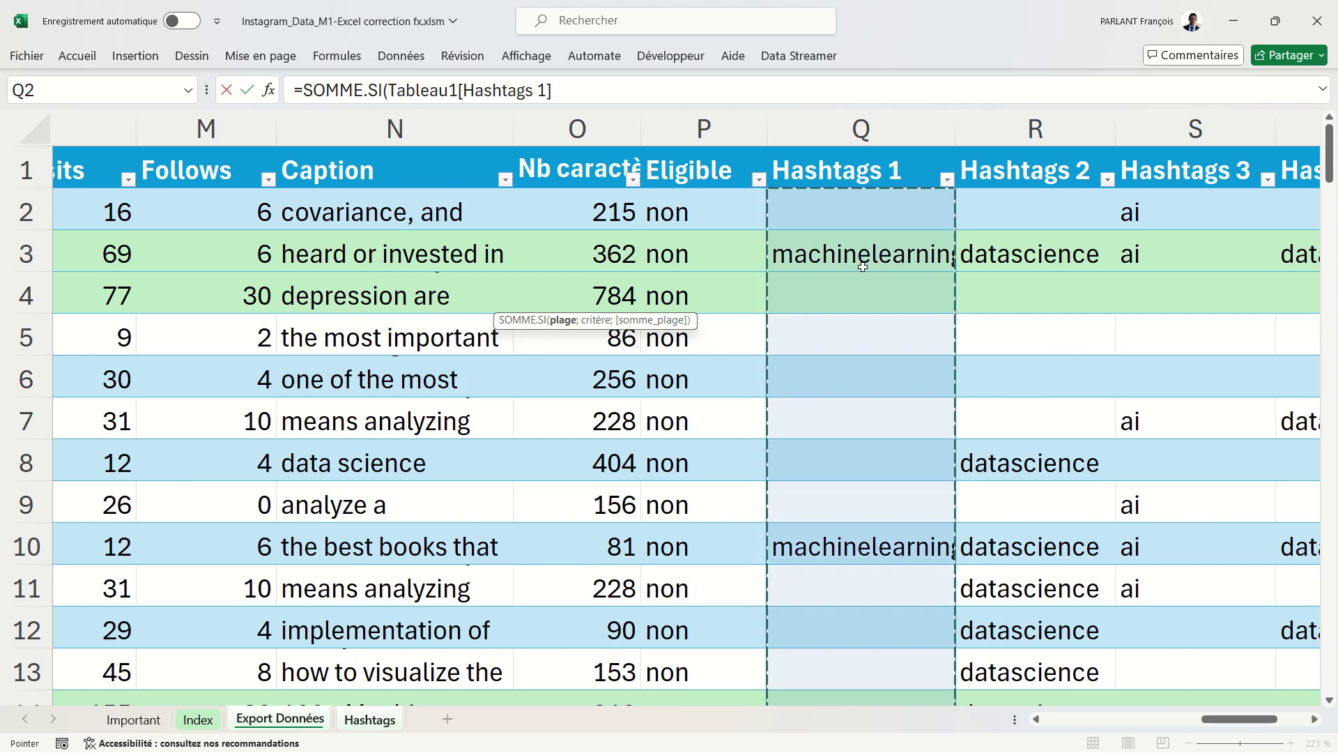
{"action": "type", "text": ";"}
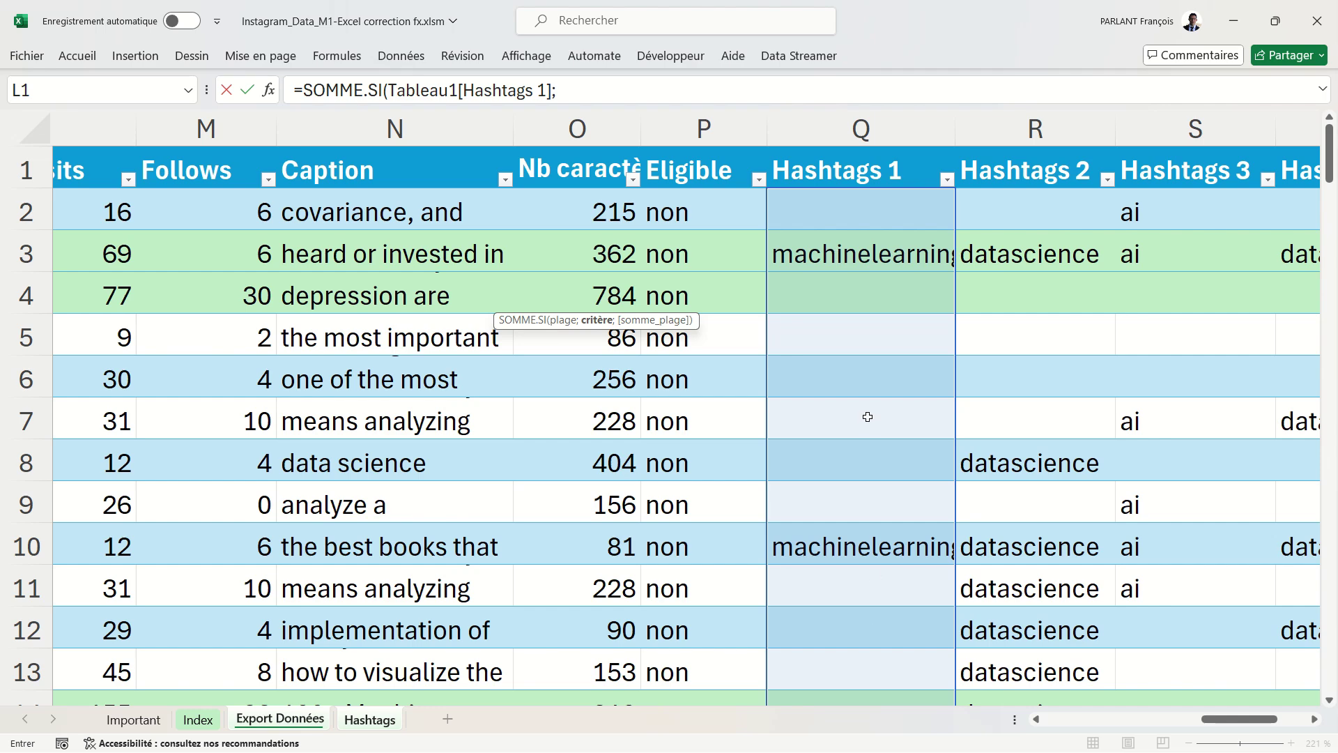
Complete it with D4 (machinelearning) as criterion and the Likes column as sum range, giving 10578.
{"action": "left_click", "coordinate": [361, 729]}
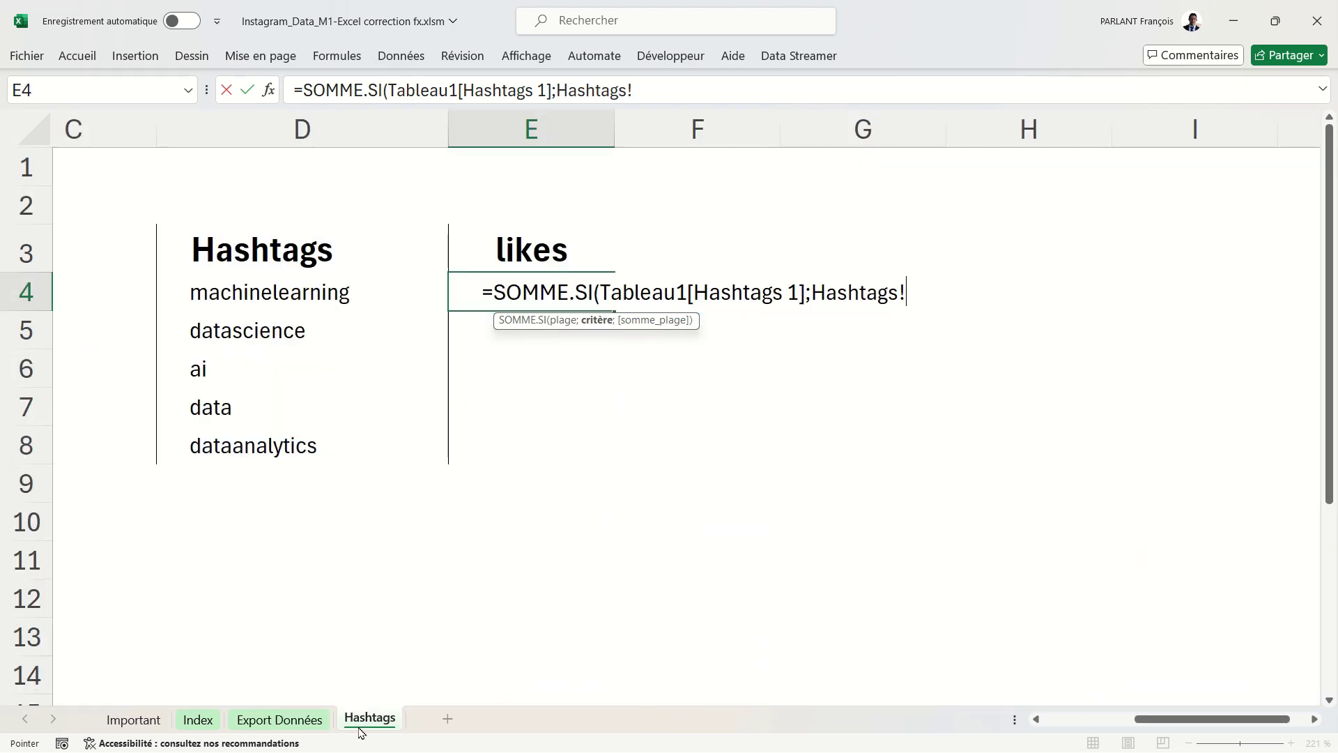
{"action": "left_click", "coordinate": [290, 290]}
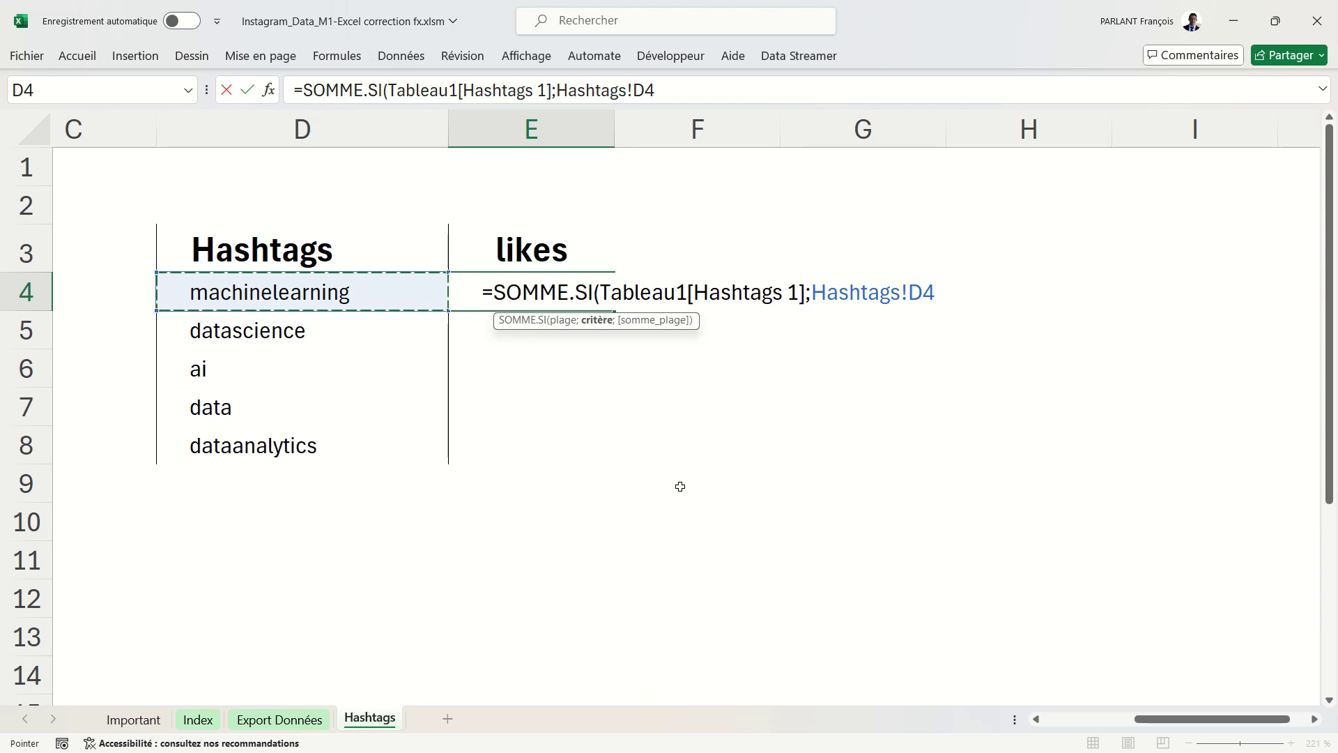
{"action": "type", "text": ";"}
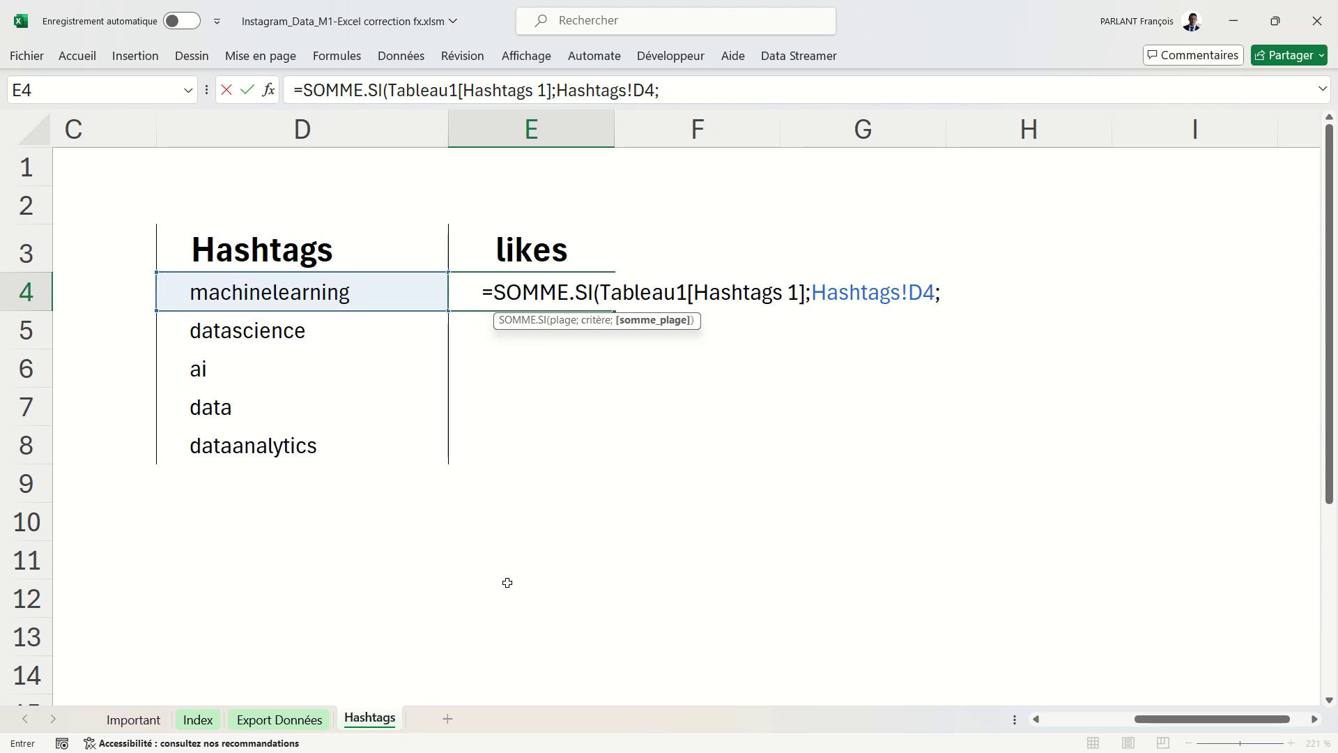
{"action": "left_click", "coordinate": [273, 721]}
{"action": "scroll", "coordinate": [416, 459], "scroll_direction": "left", "scroll_amount": 3}
{"action": "scroll", "coordinate": [417, 459], "scroll_direction": "left", "scroll_amount": 3}
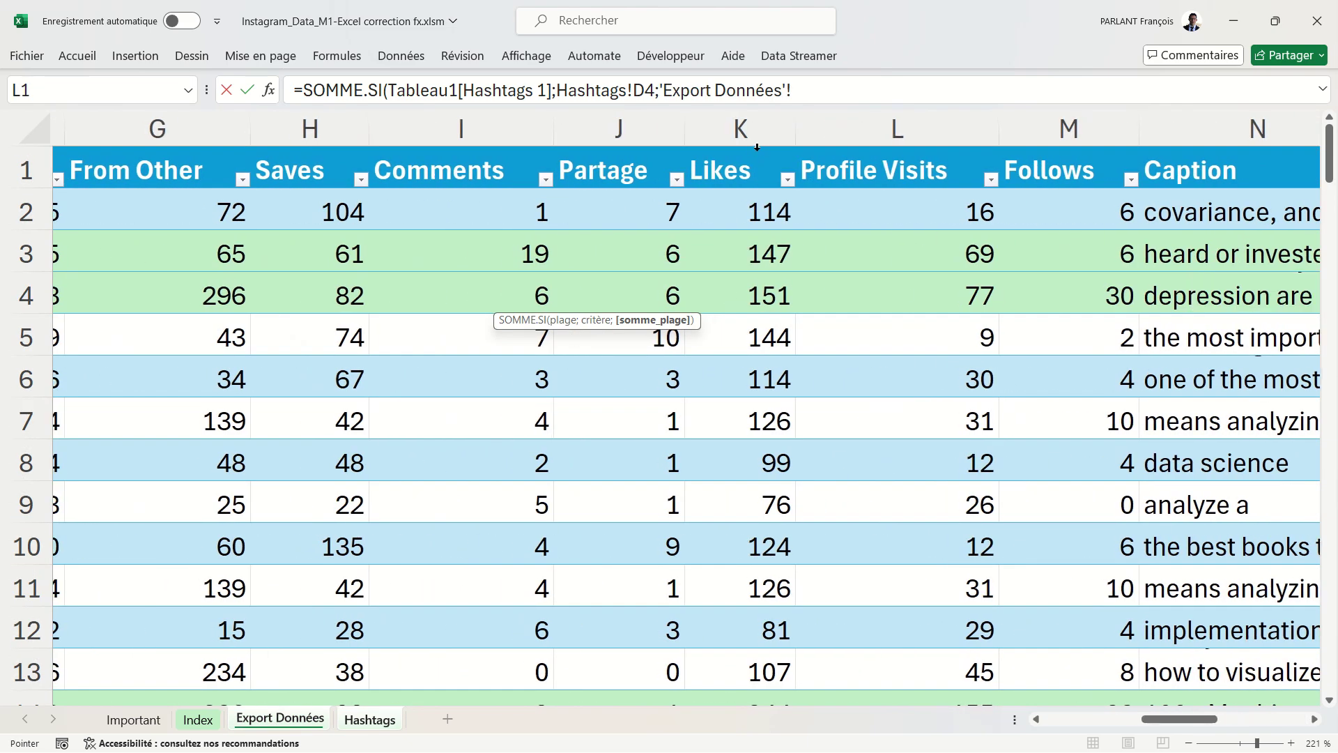
{"action": "left_click", "coordinate": [758, 147]}
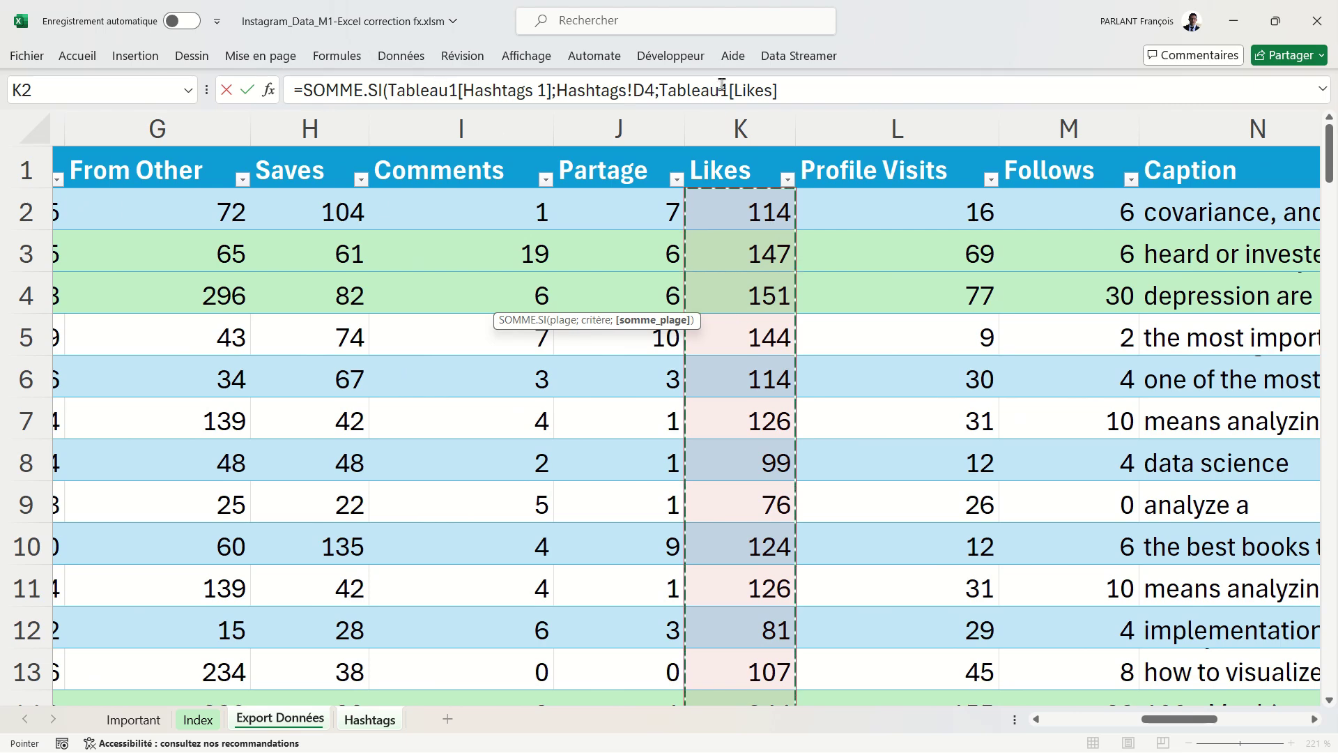
{"action": "key", "text": "Return"}
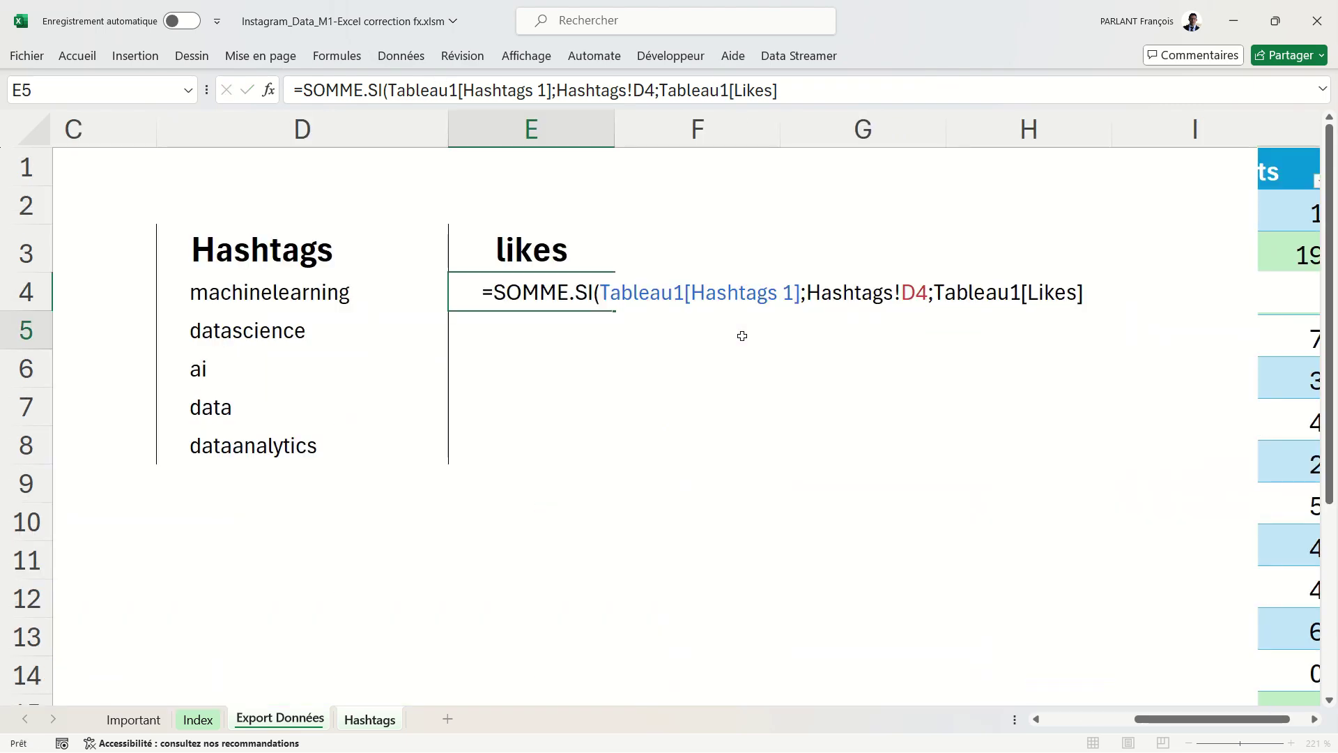
{"action": "left_click", "coordinate": [568, 294]}
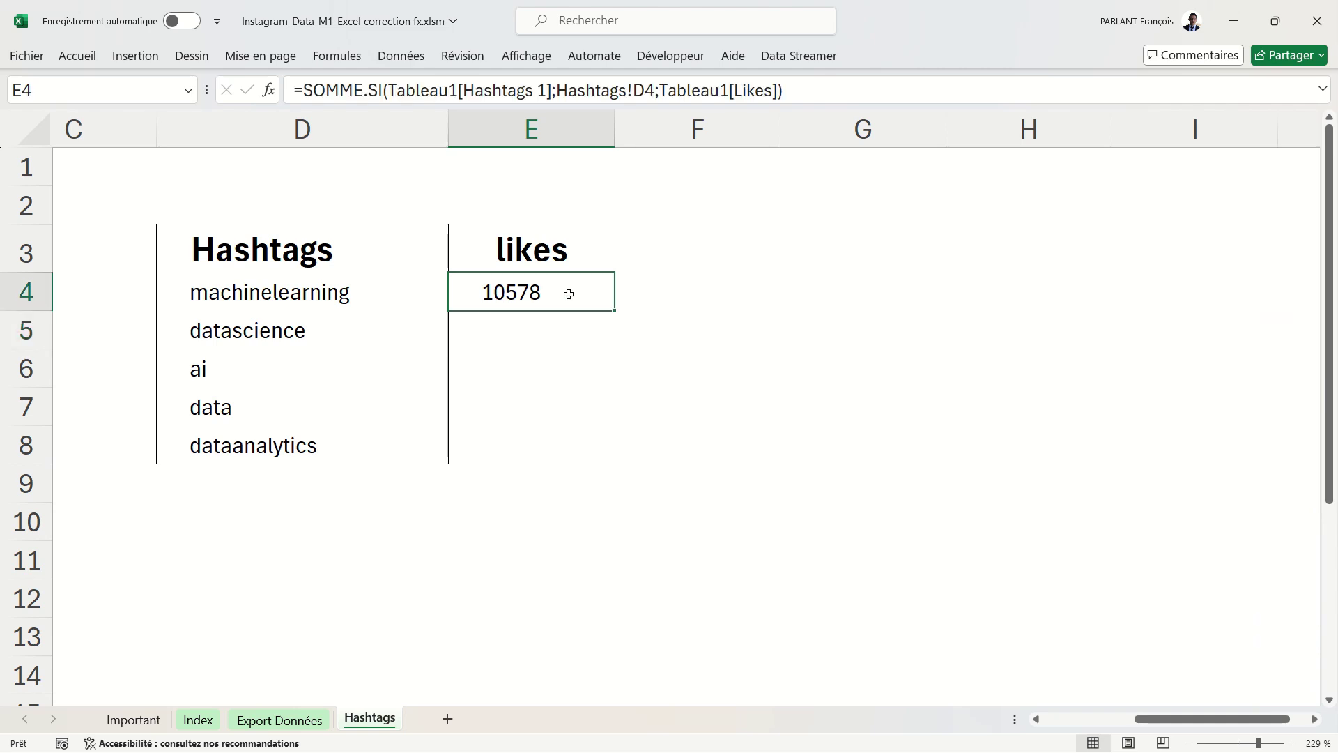
Start a SOMME.SI formula in E5 testing the Hashtags 2 column on Export Données.
{"action": "left_click", "coordinate": [564, 320]}
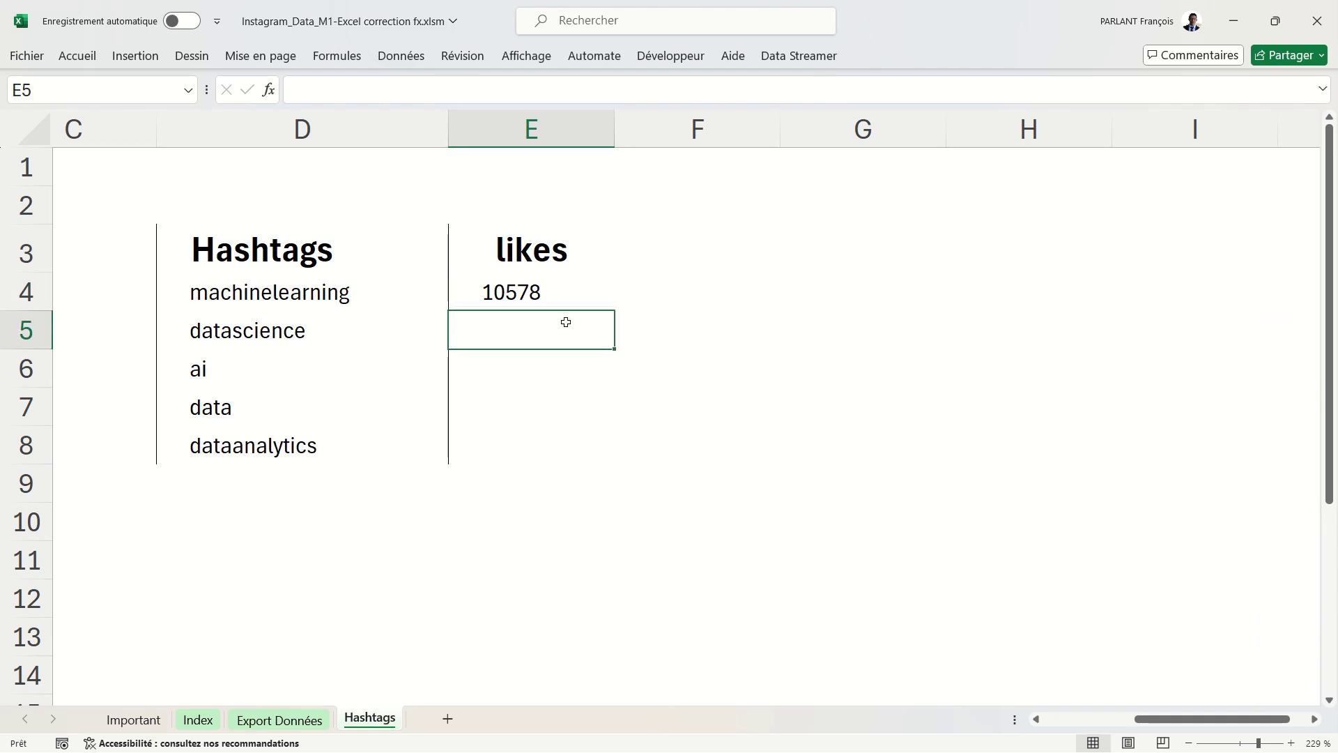
{"action": "type", "text": "="}
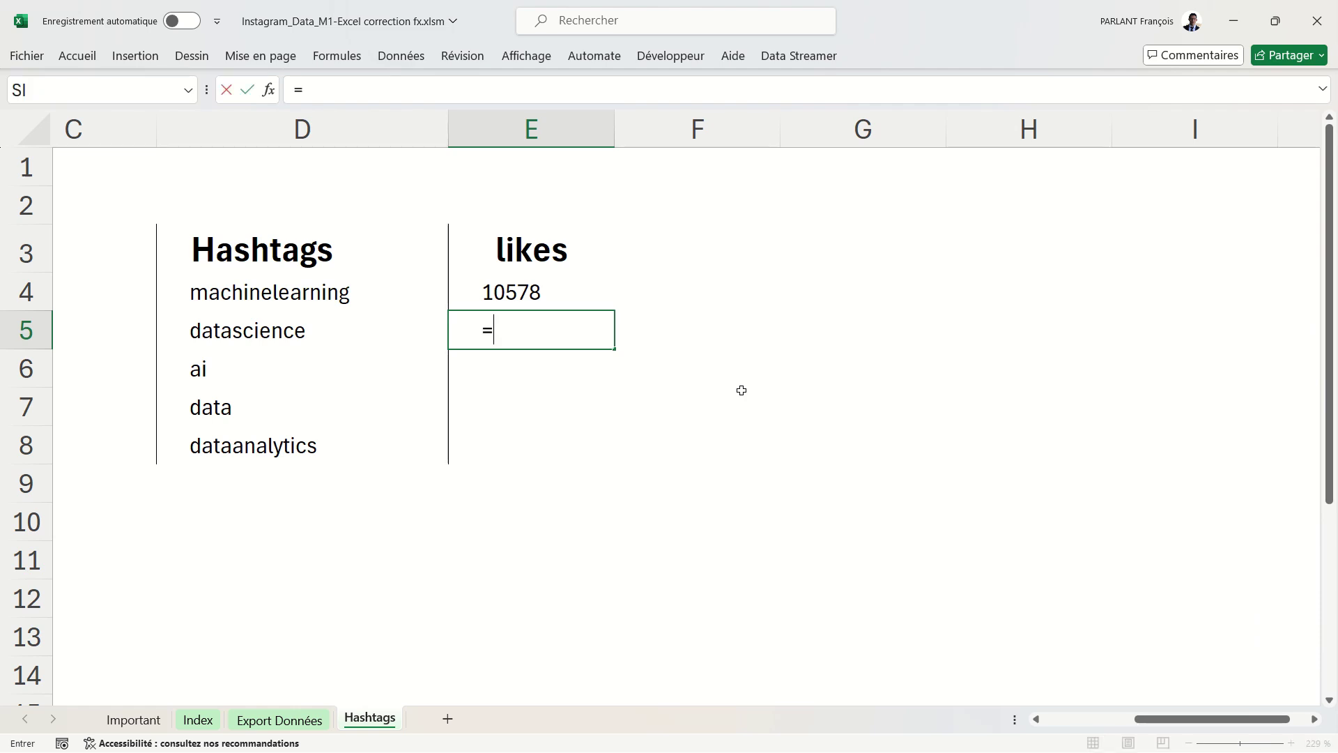
{"action": "type", "text": "som"}
{"action": "key", "text": "Down"}
{"action": "key", "text": "Down"}
{"action": "key", "text": "Down"}
{"action": "key", "text": "Down"}
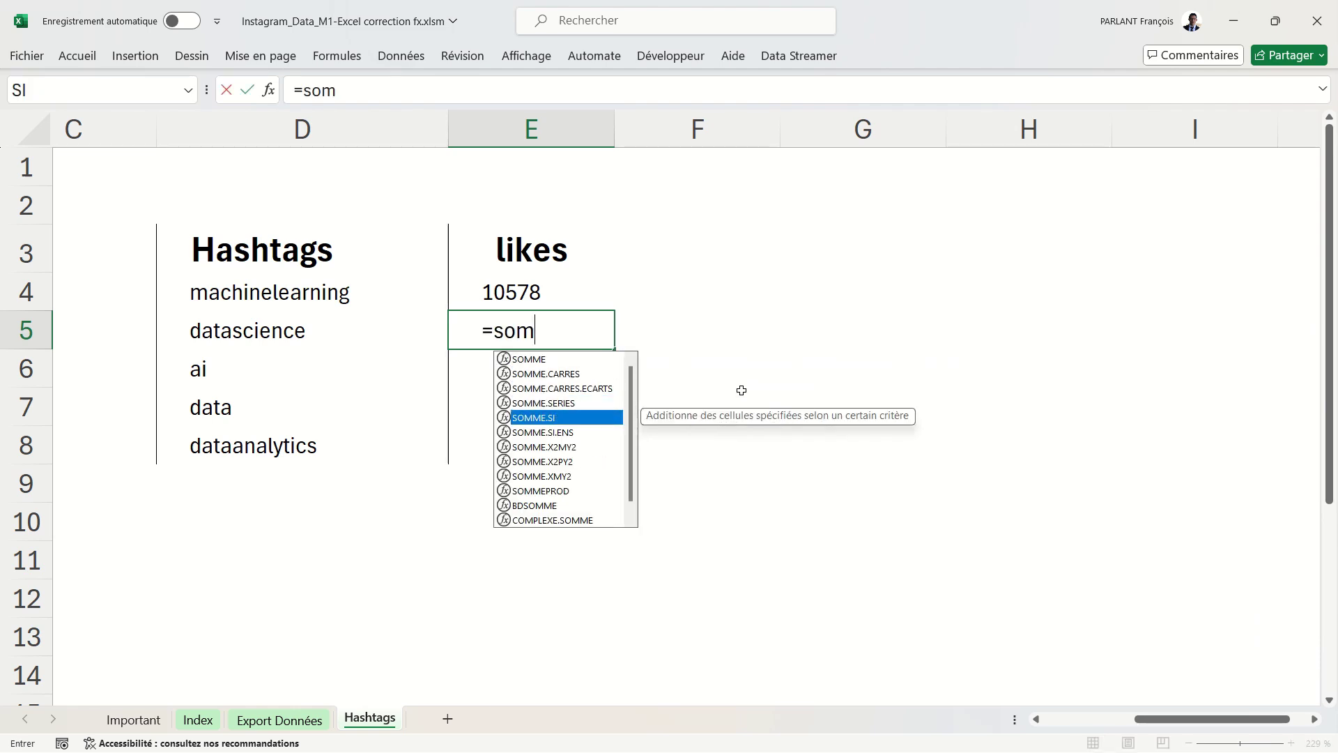
{"action": "key", "text": "Tab"}
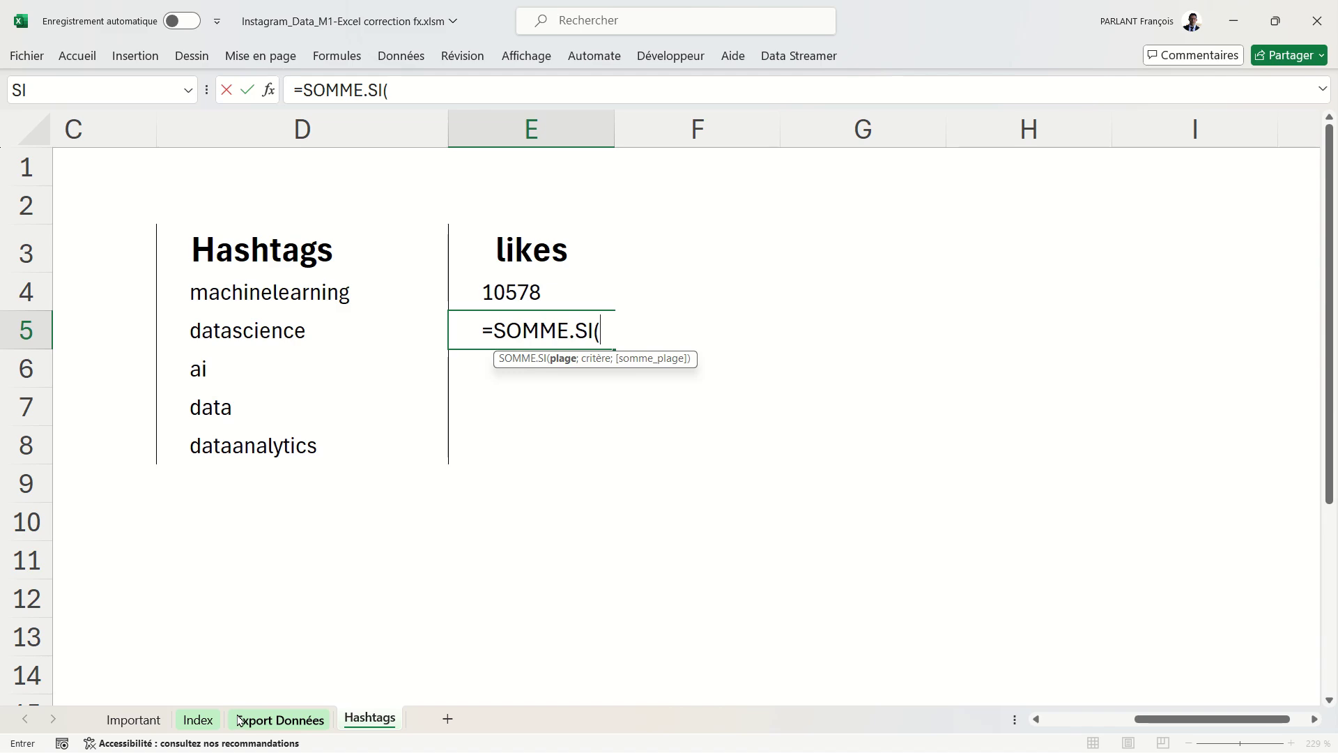
{"action": "left_click", "coordinate": [246, 720]}
{"action": "scroll", "coordinate": [1025, 340], "scroll_direction": "right", "scroll_amount": 1}
{"action": "scroll", "coordinate": [1025, 340], "scroll_direction": "right", "scroll_amount": 5}
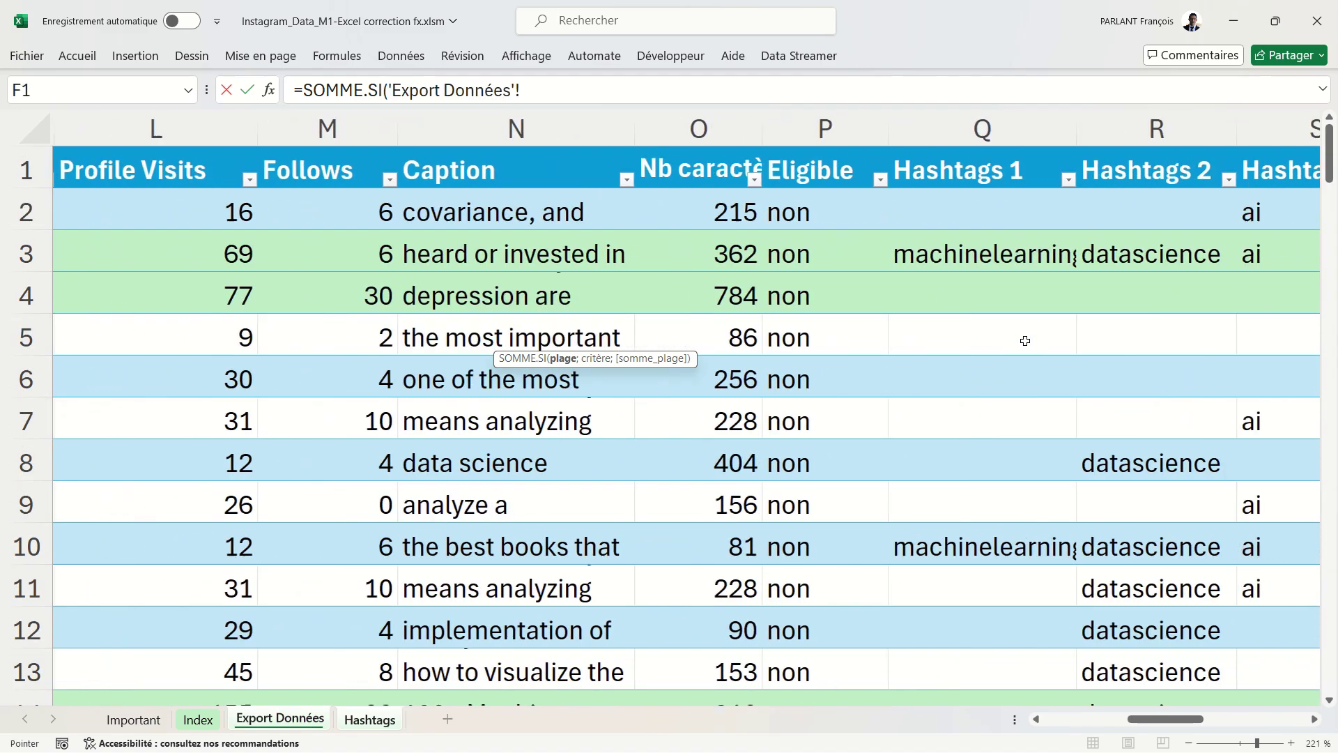
{"action": "scroll", "coordinate": [1025, 340], "scroll_direction": "right", "scroll_amount": 2}
{"action": "left_click", "coordinate": [856, 146]}
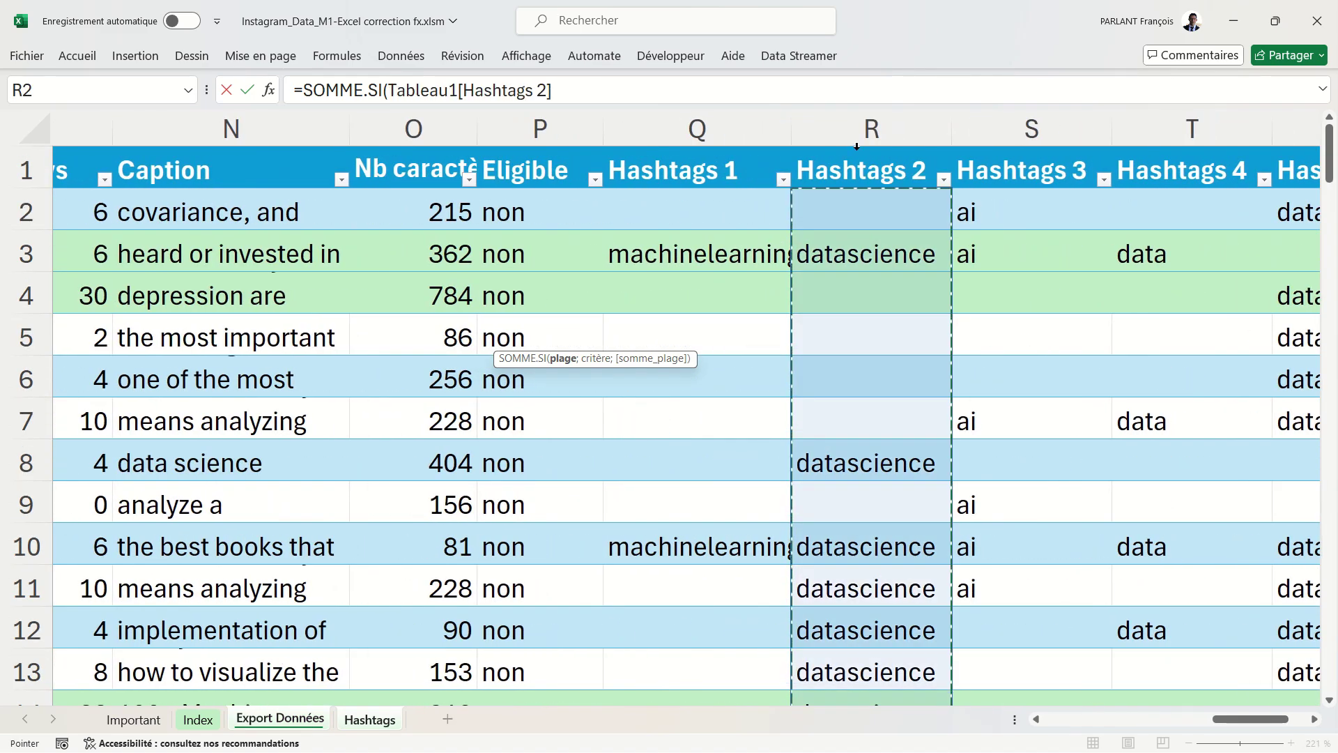
{"action": "type", "text": ";"}
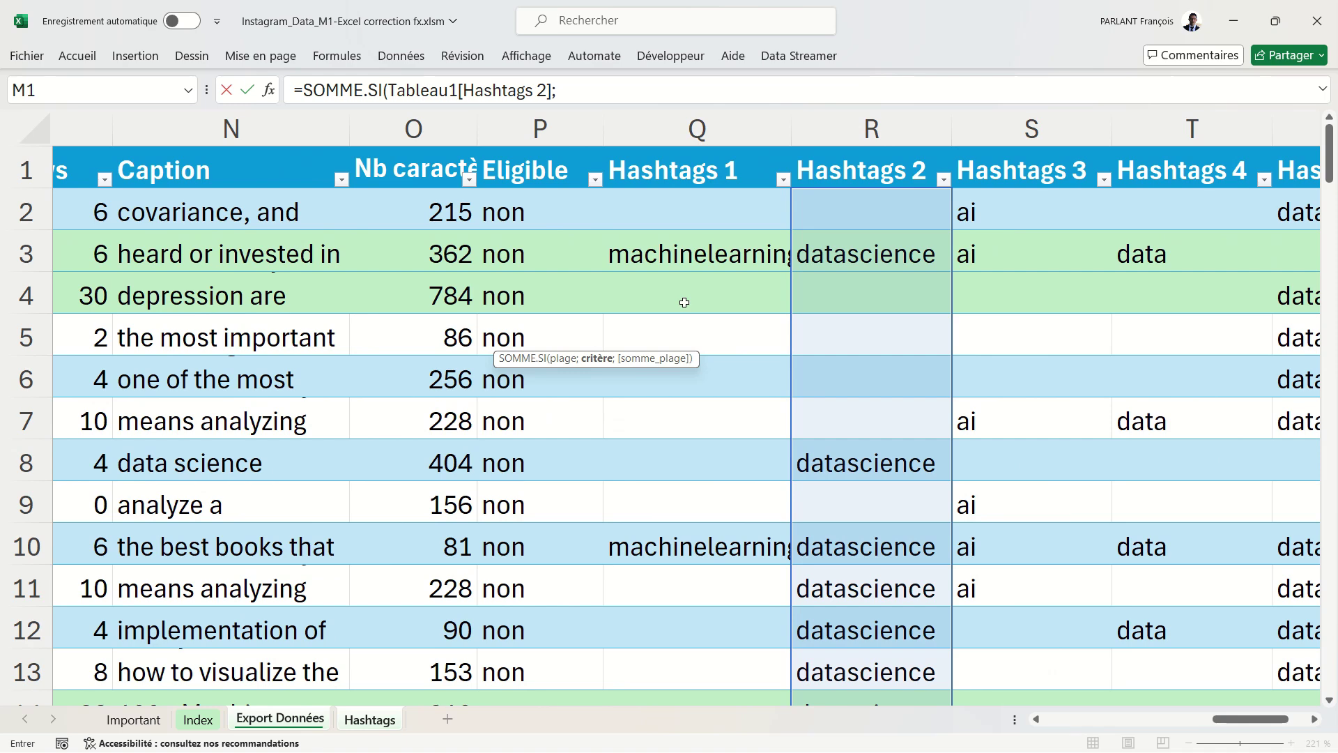
Finish it with D5 (datascience) as criterion and the Likes column as sum range, giving 11768.
{"action": "left_click", "coordinate": [369, 722]}
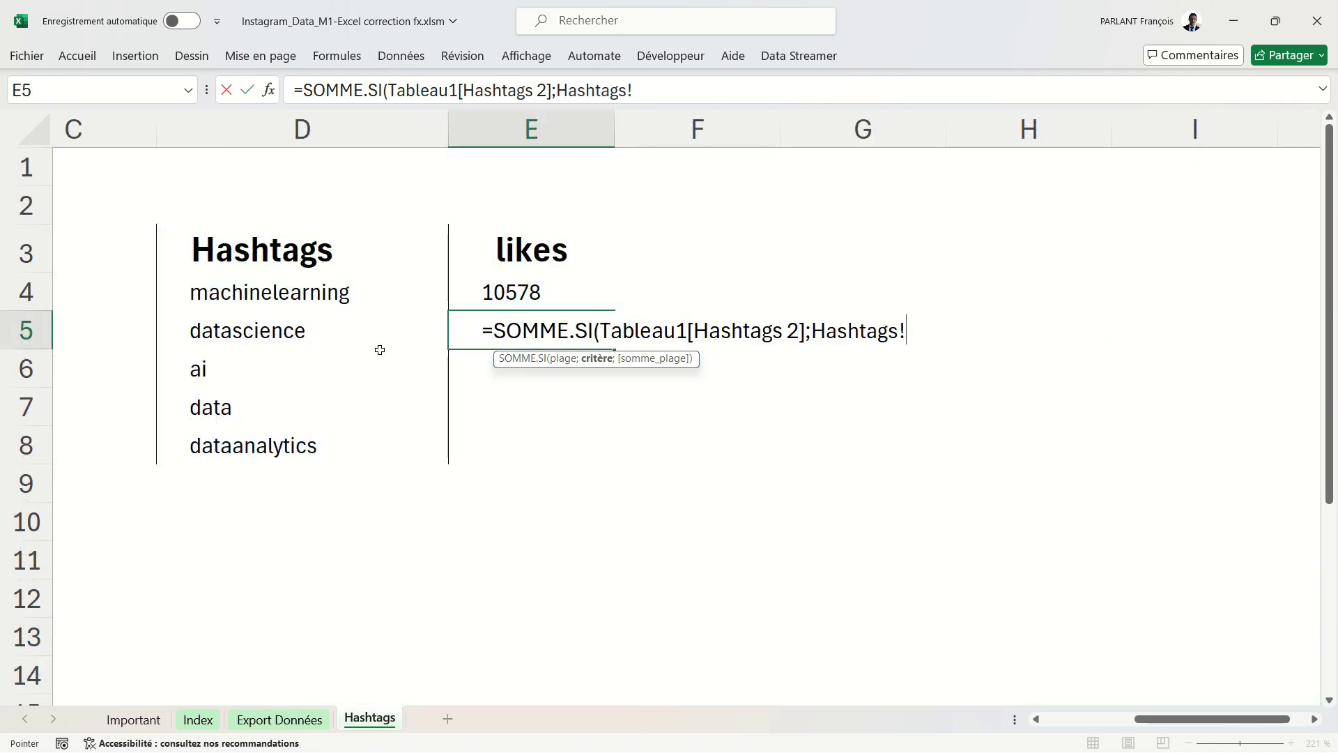
{"action": "left_click", "coordinate": [316, 339]}
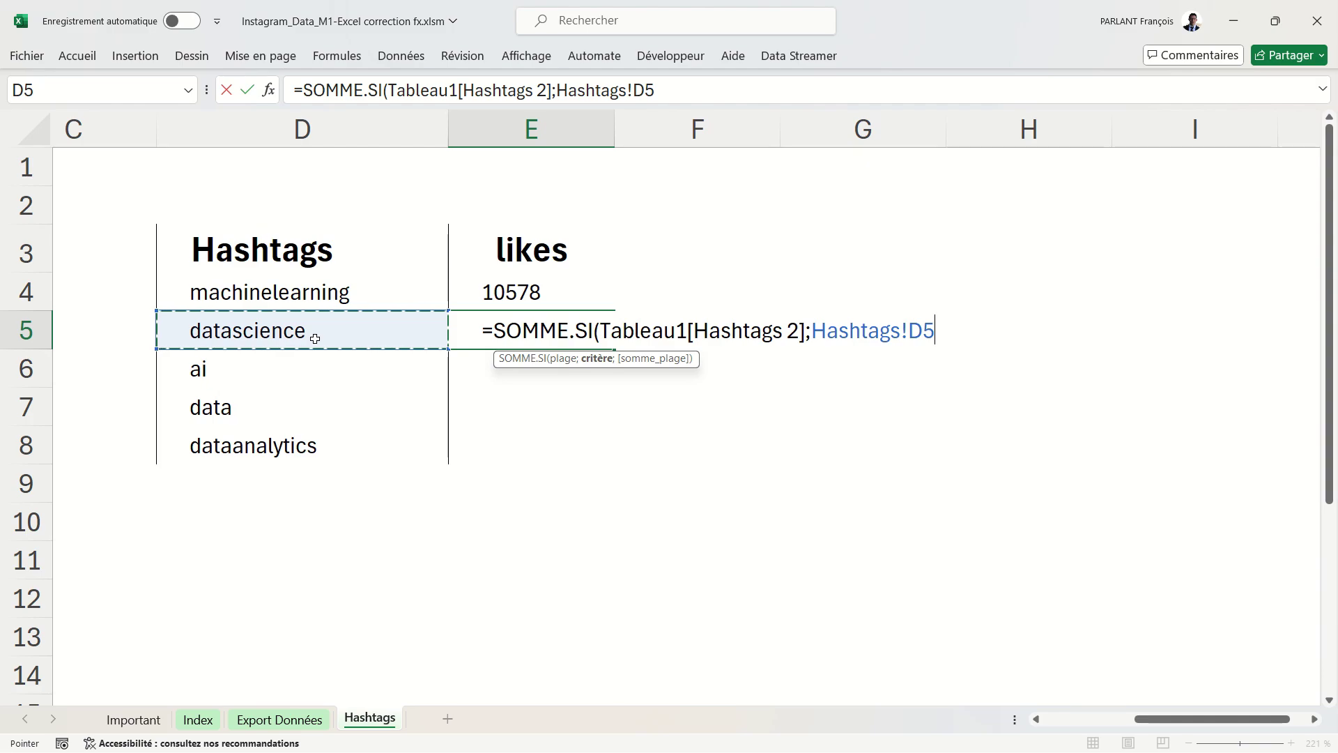
{"action": "type", "text": ";"}
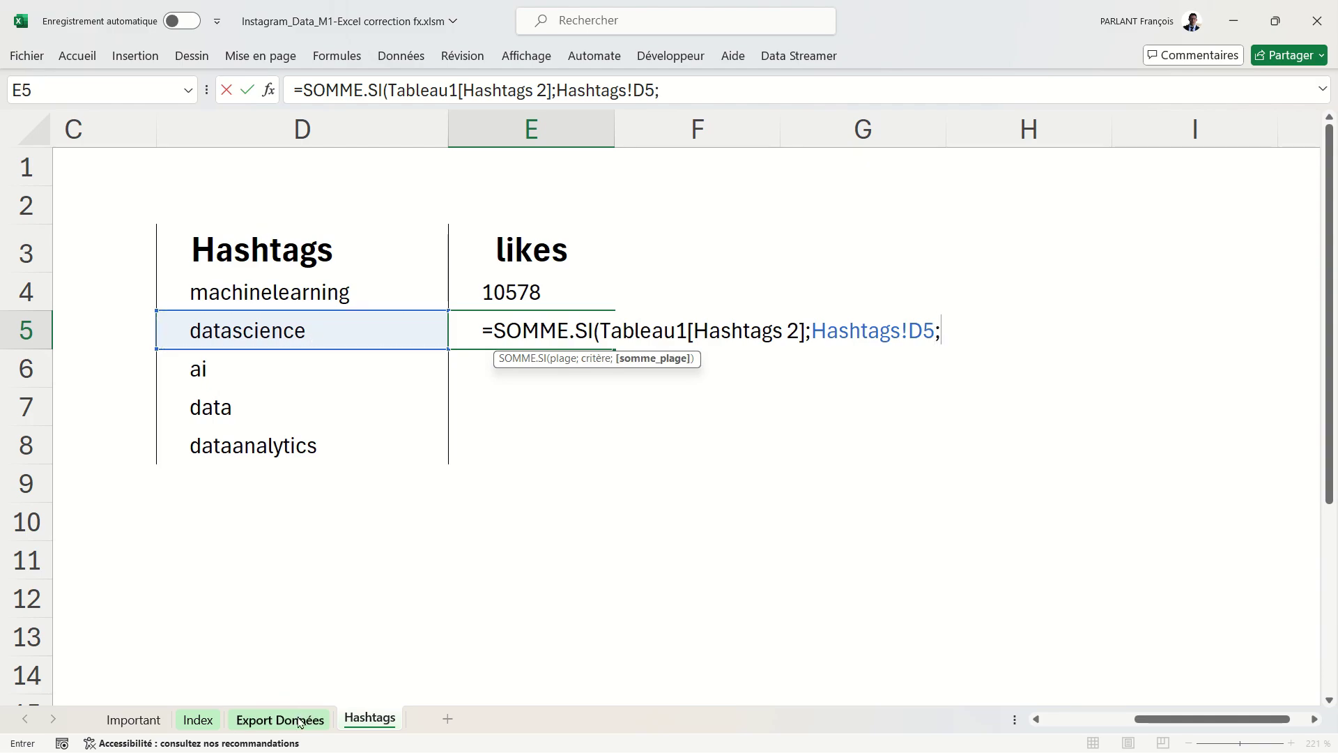
{"action": "left_click", "coordinate": [300, 722]}
{"action": "scroll", "coordinate": [286, 600], "scroll_direction": "left", "scroll_amount": 2}
{"action": "scroll", "coordinate": [348, 606], "scroll_direction": "left", "scroll_amount": 10}
{"action": "scroll", "coordinate": [391, 606], "scroll_direction": "right", "scroll_amount": 3}
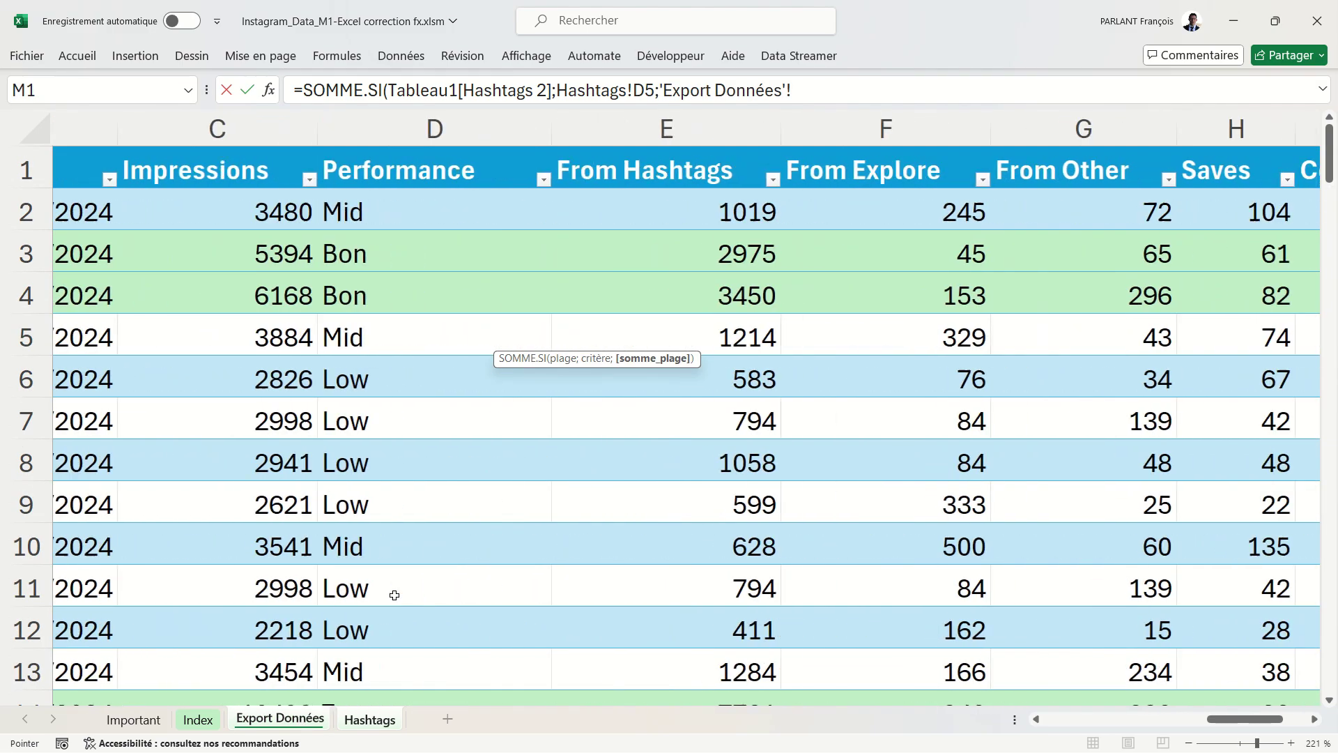
{"action": "scroll", "coordinate": [392, 595], "scroll_direction": "right", "scroll_amount": 3}
{"action": "scroll", "coordinate": [391, 594], "scroll_direction": "right", "scroll_amount": 2}
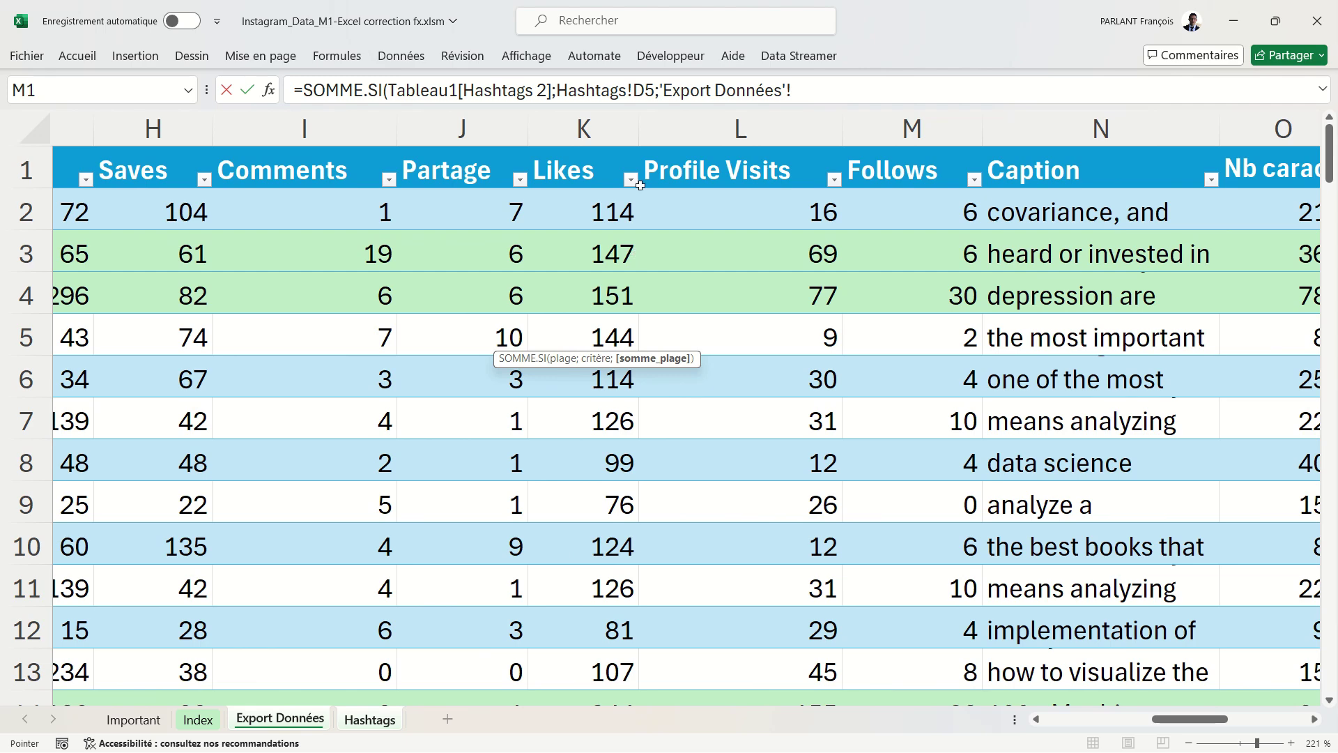
{"action": "left_click", "coordinate": [609, 152]}
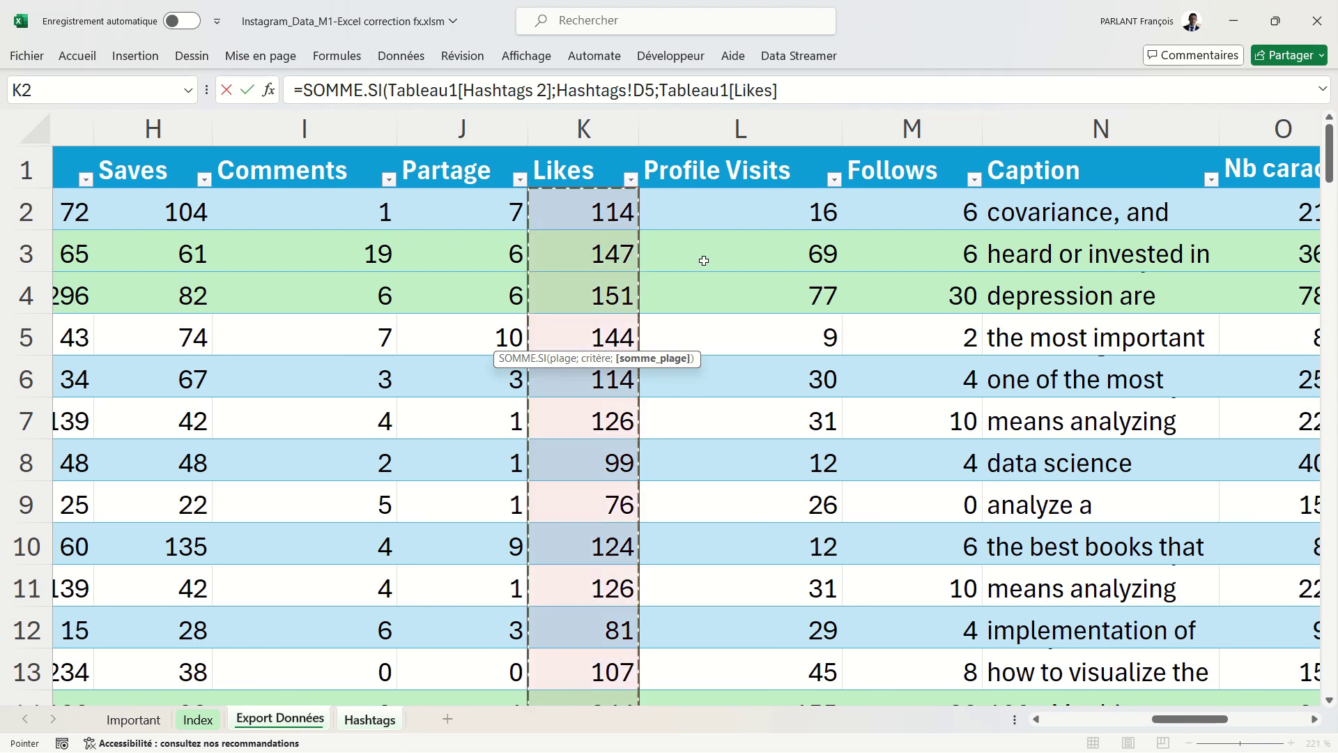
{"action": "key", "text": "Return"}
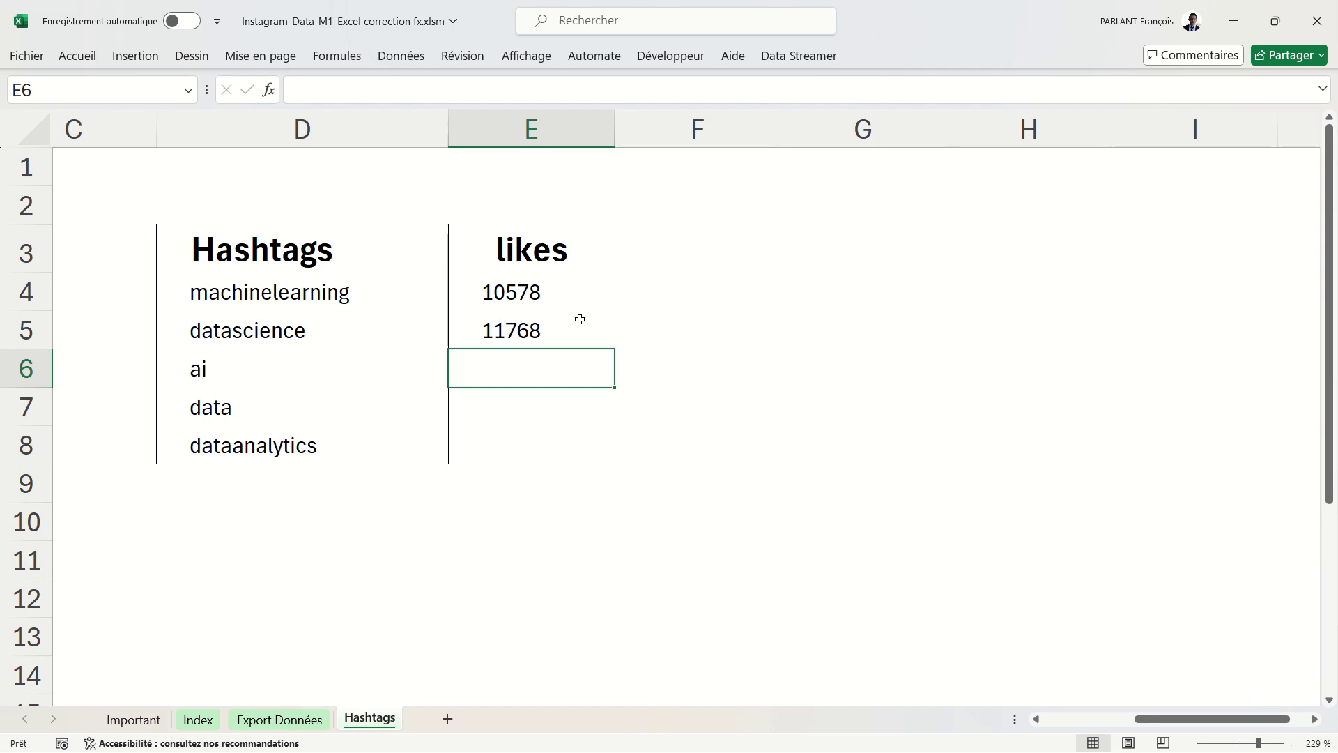
Format the likes totals E4:E8 with thousands separators and zero decimals.
{"action": "left_click_drag", "start_coordinate": [572, 296], "coordinate": [571, 431]}
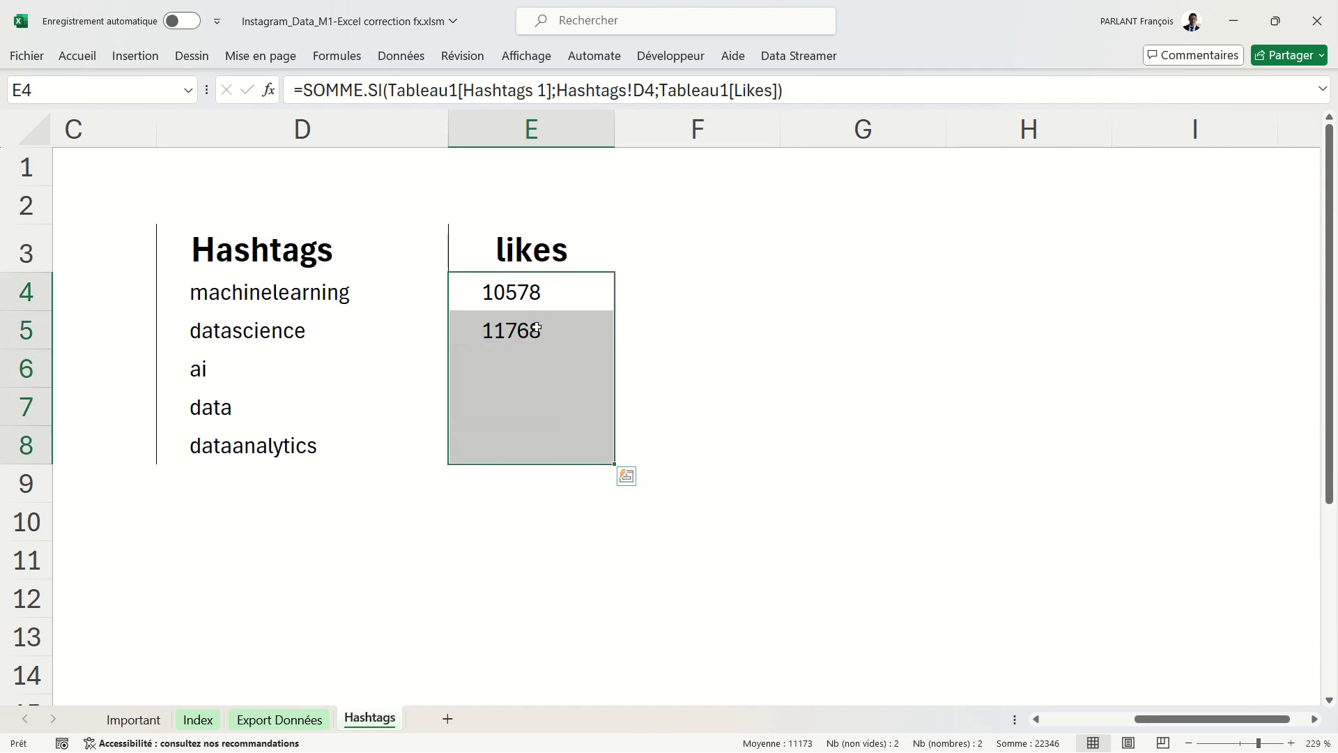
{"action": "left_click", "coordinate": [85, 60]}
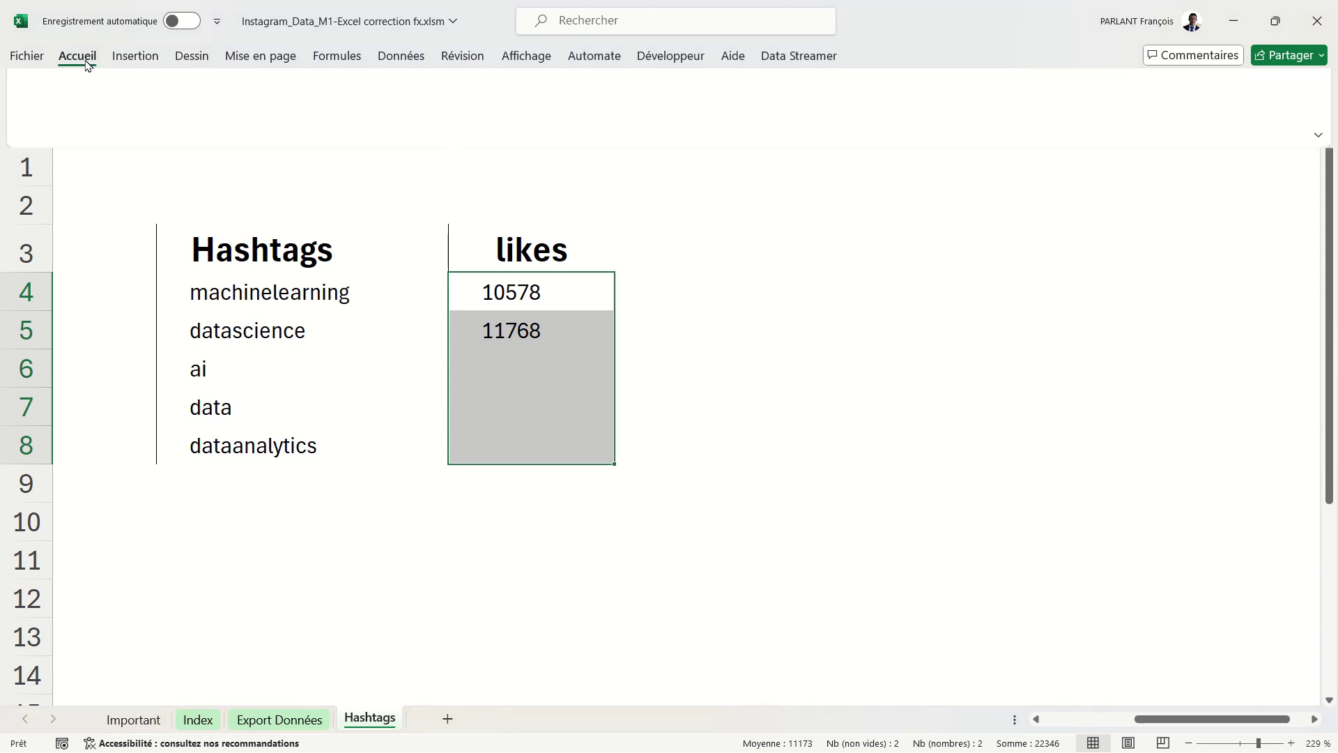
{"action": "left_click", "coordinate": [497, 105]}
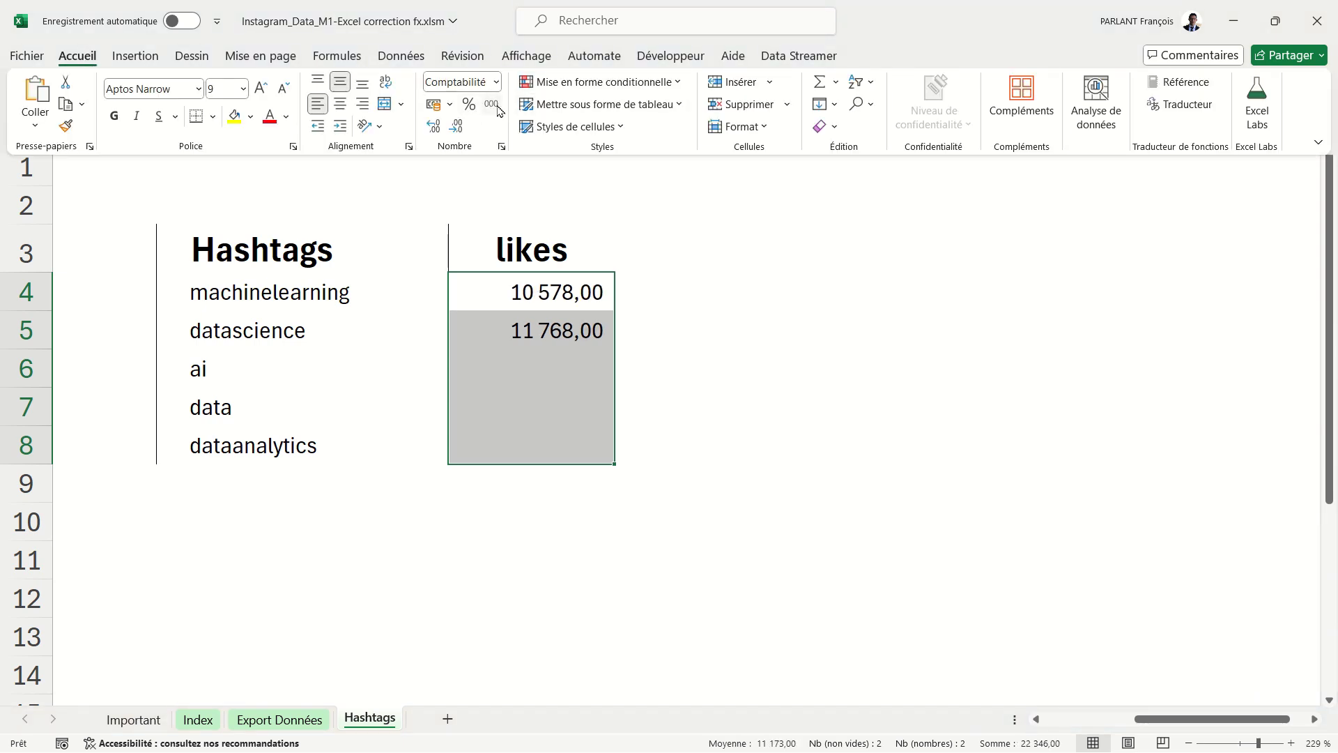
{"action": "left_click", "coordinate": [457, 126]}
{"action": "left_click", "coordinate": [457, 126]}
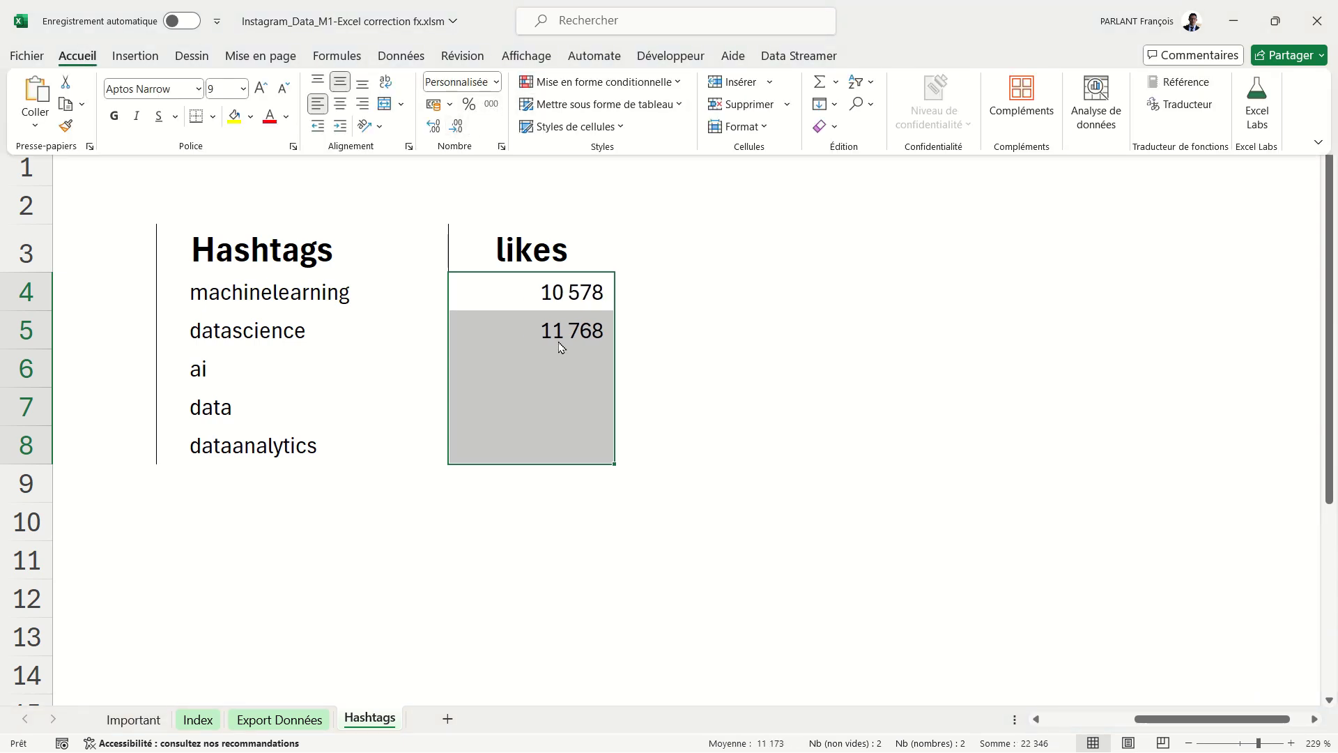
{"action": "left_click", "coordinate": [558, 415]}
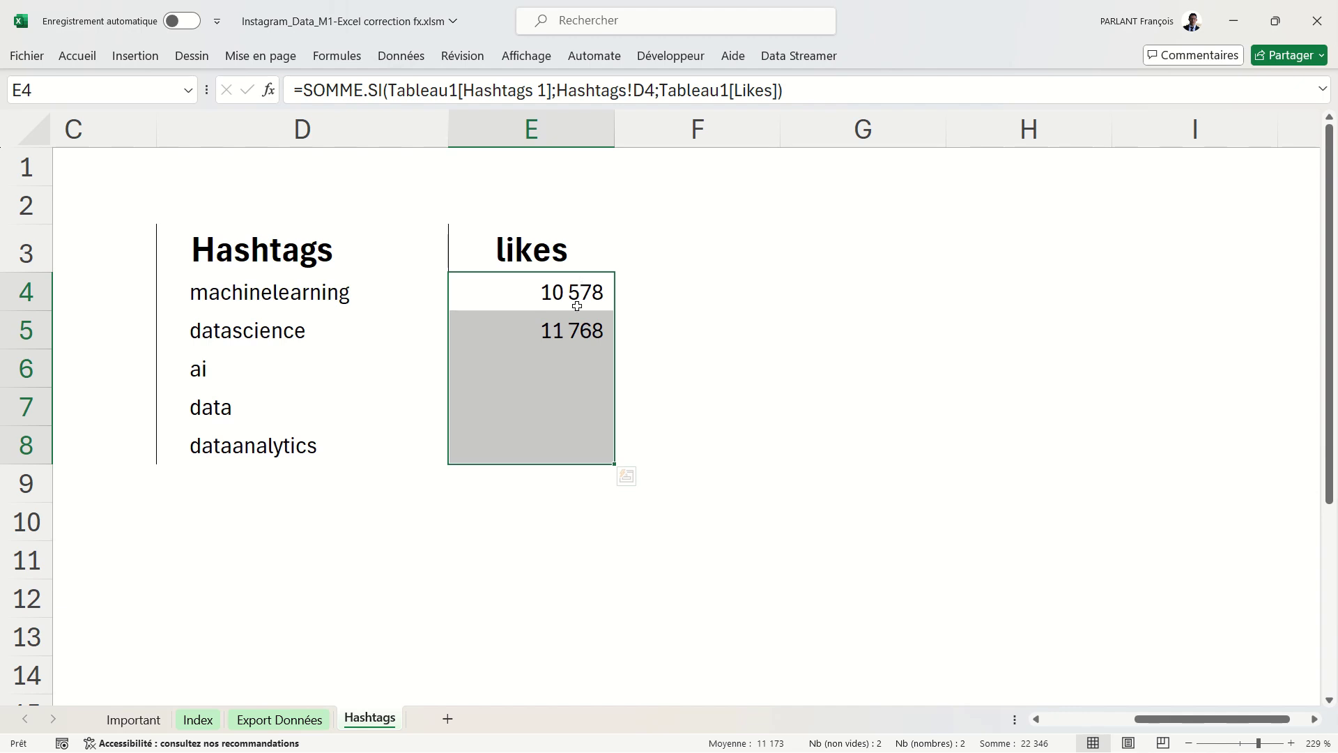
{"action": "left_click", "coordinate": [577, 395]}
{"action": "left_click", "coordinate": [577, 354]}
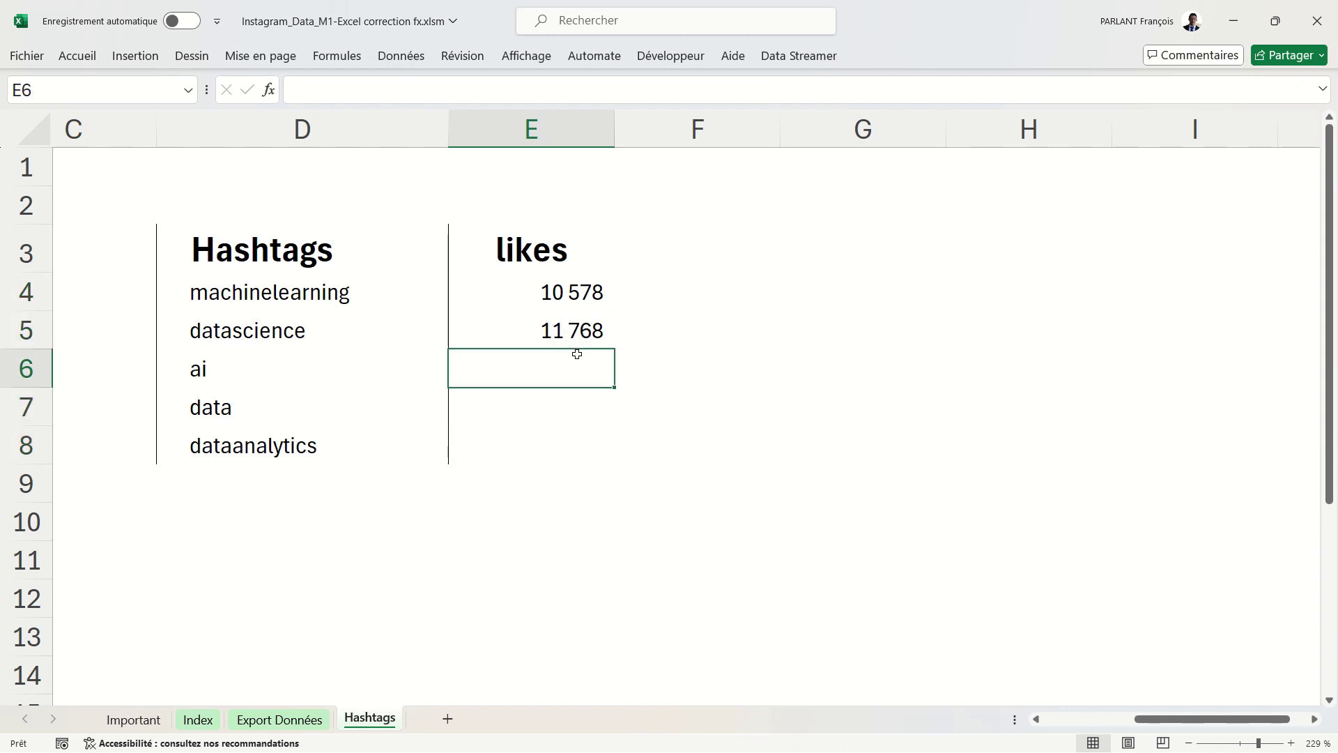
{"action": "left_click_drag", "start_coordinate": [575, 381], "coordinate": [576, 422]}
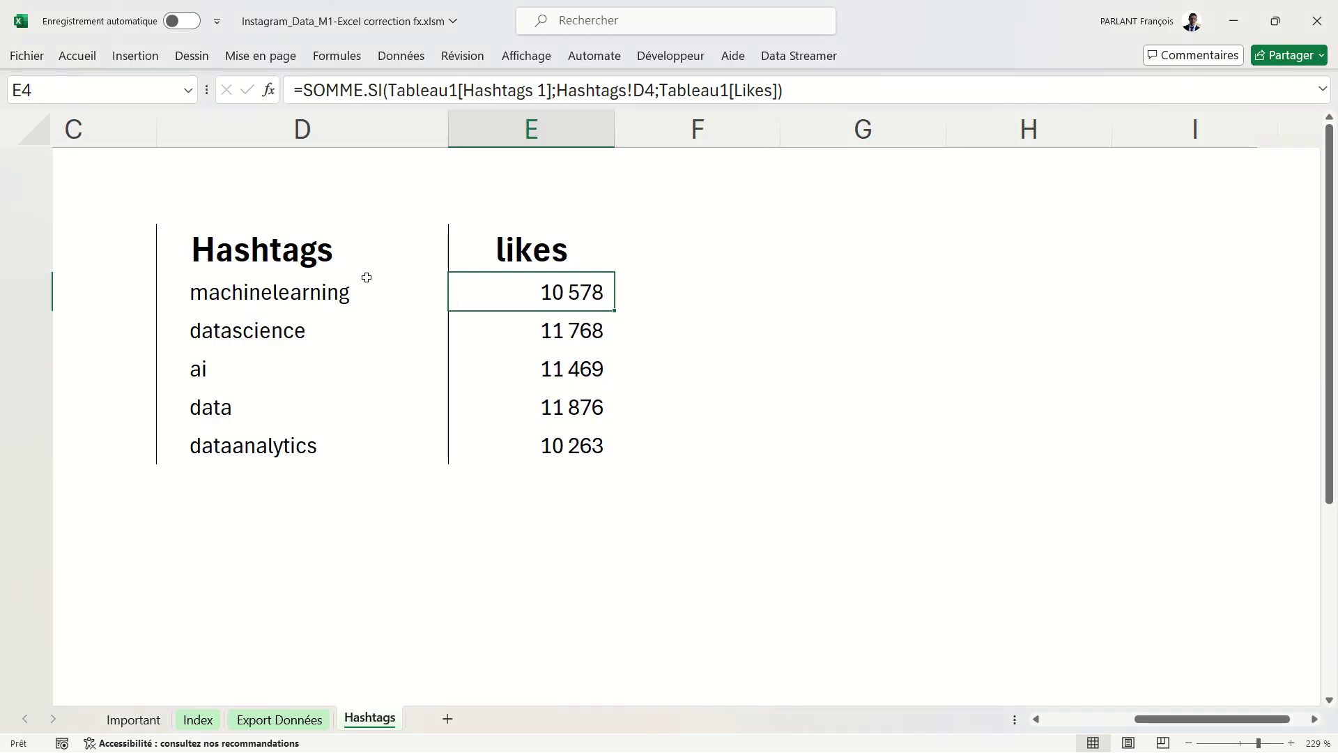
Insert a 2D clustered bar chart of hashtag likes and place it beside the Hashtags table.
{"action": "left_click", "coordinate": [136, 56]}
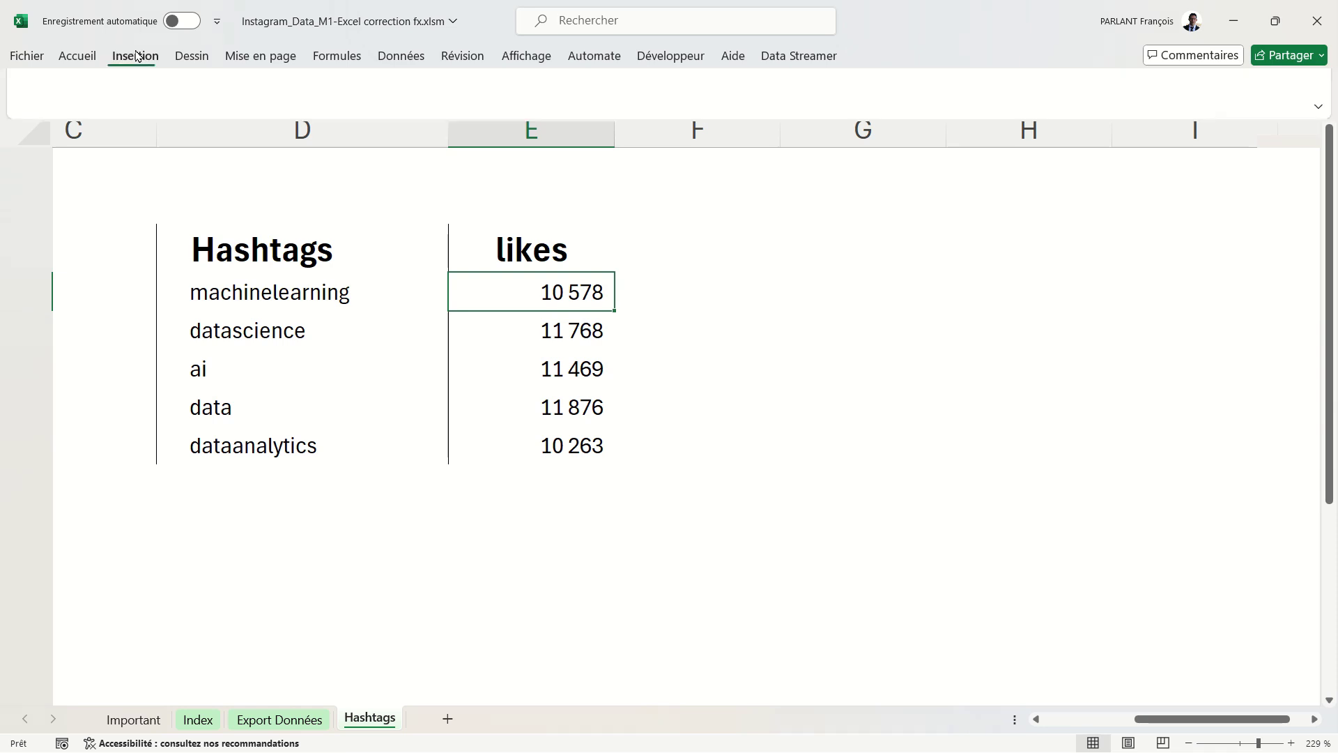
{"action": "left_click", "coordinate": [449, 81]}
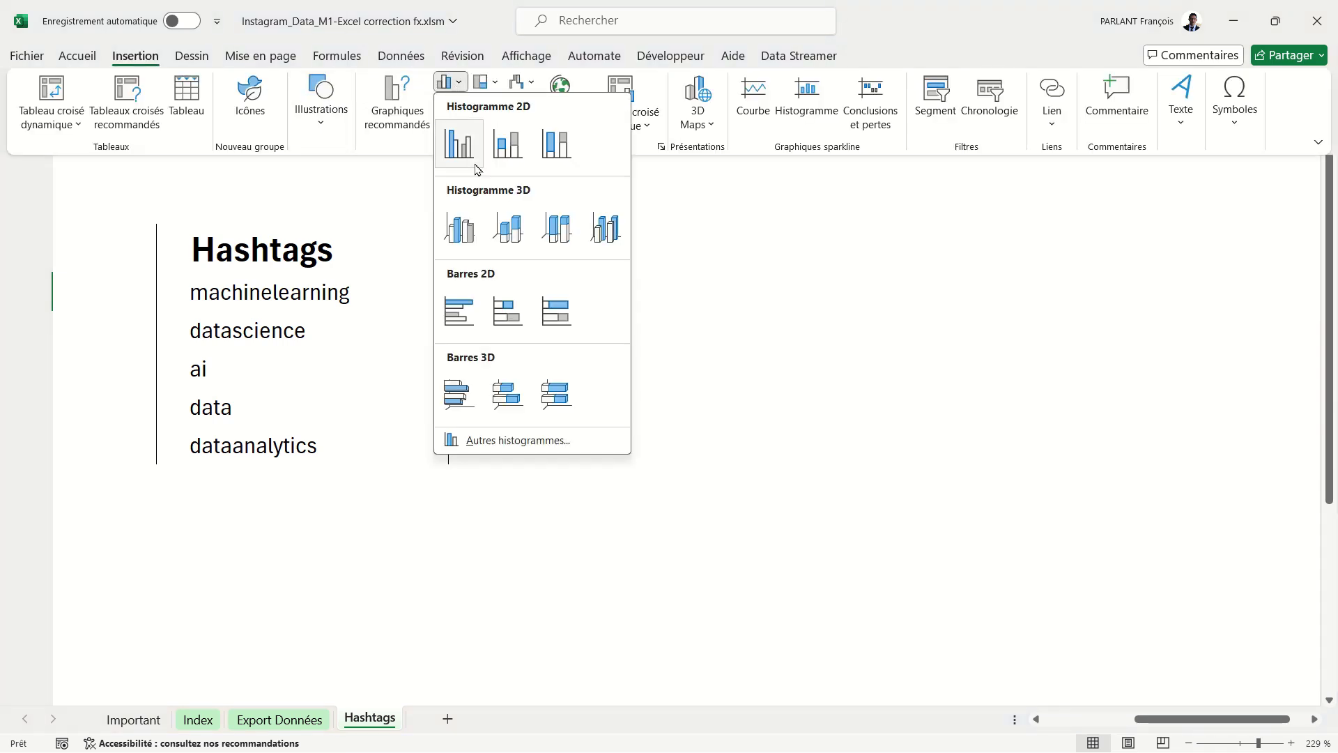
{"action": "left_click", "coordinate": [458, 326]}
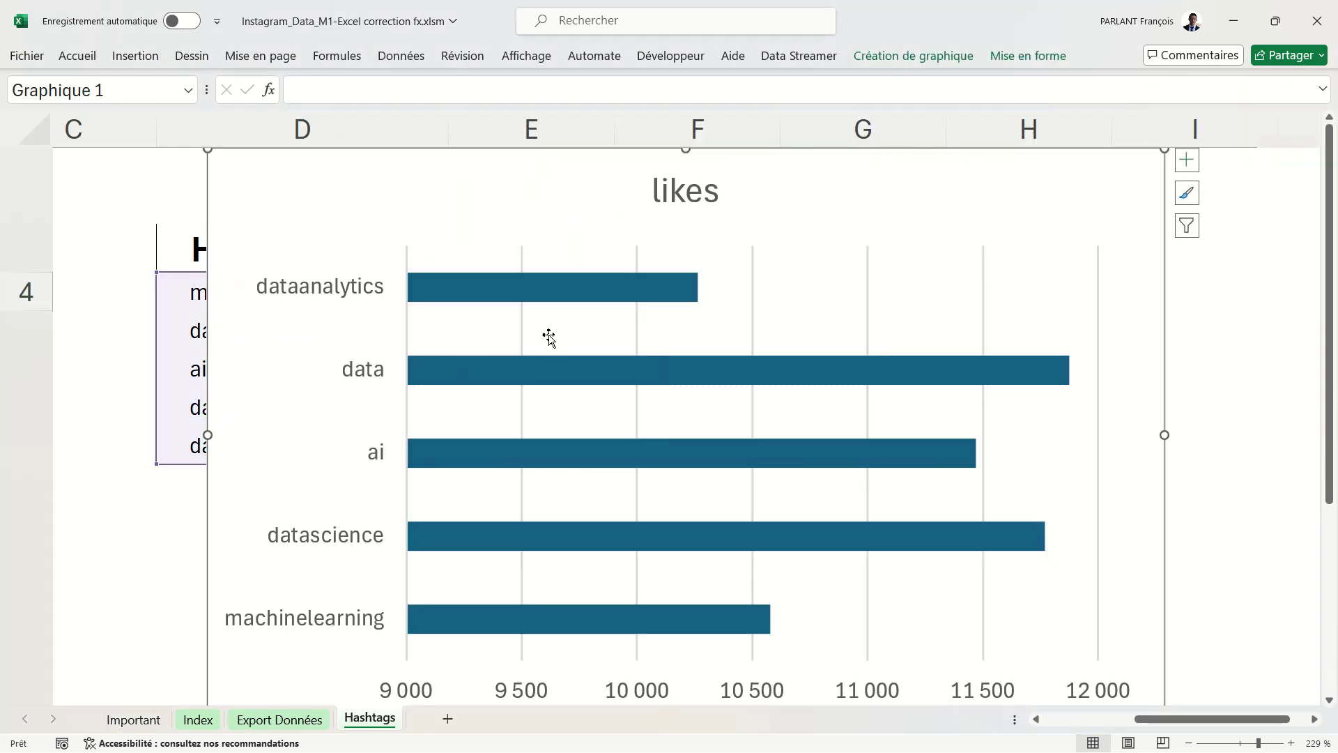
{"action": "left_click_drag", "start_coordinate": [207, 149], "coordinate": [355, 380]}
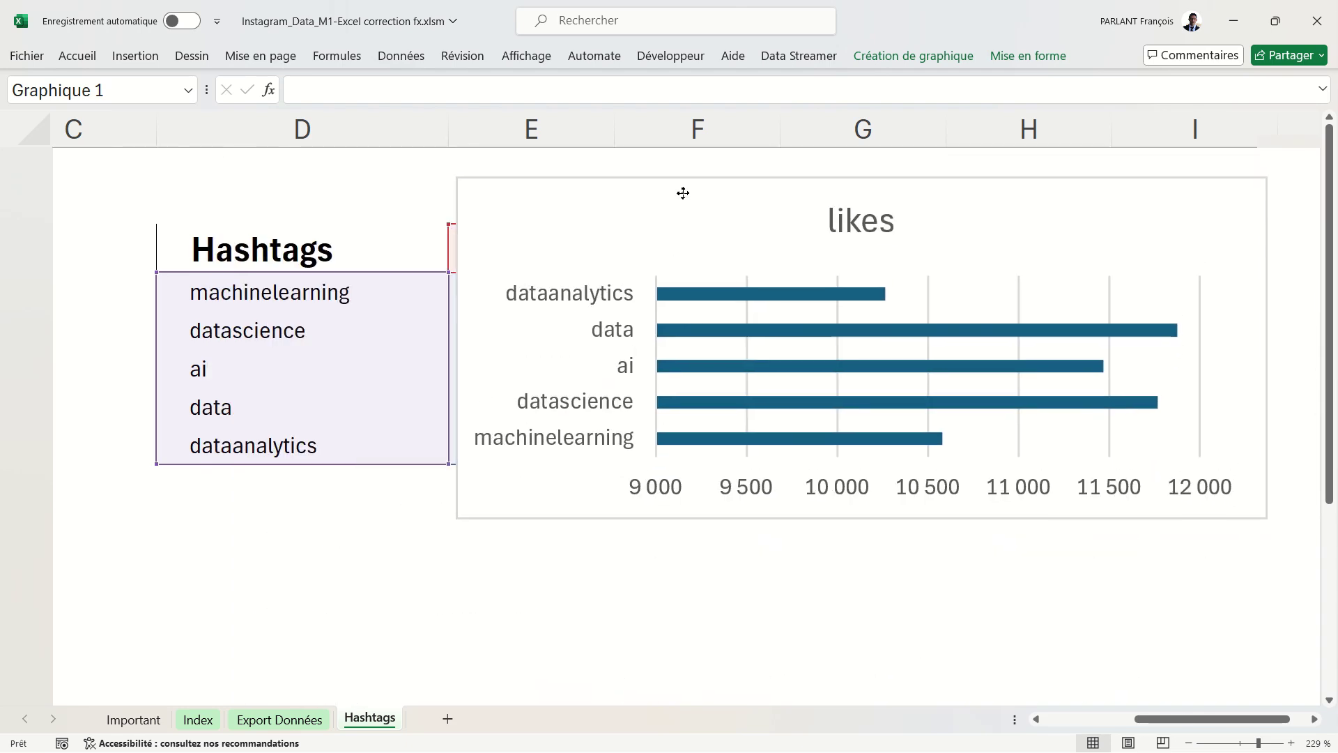
{"action": "left_click_drag", "start_coordinate": [581, 397], "coordinate": [684, 193]}
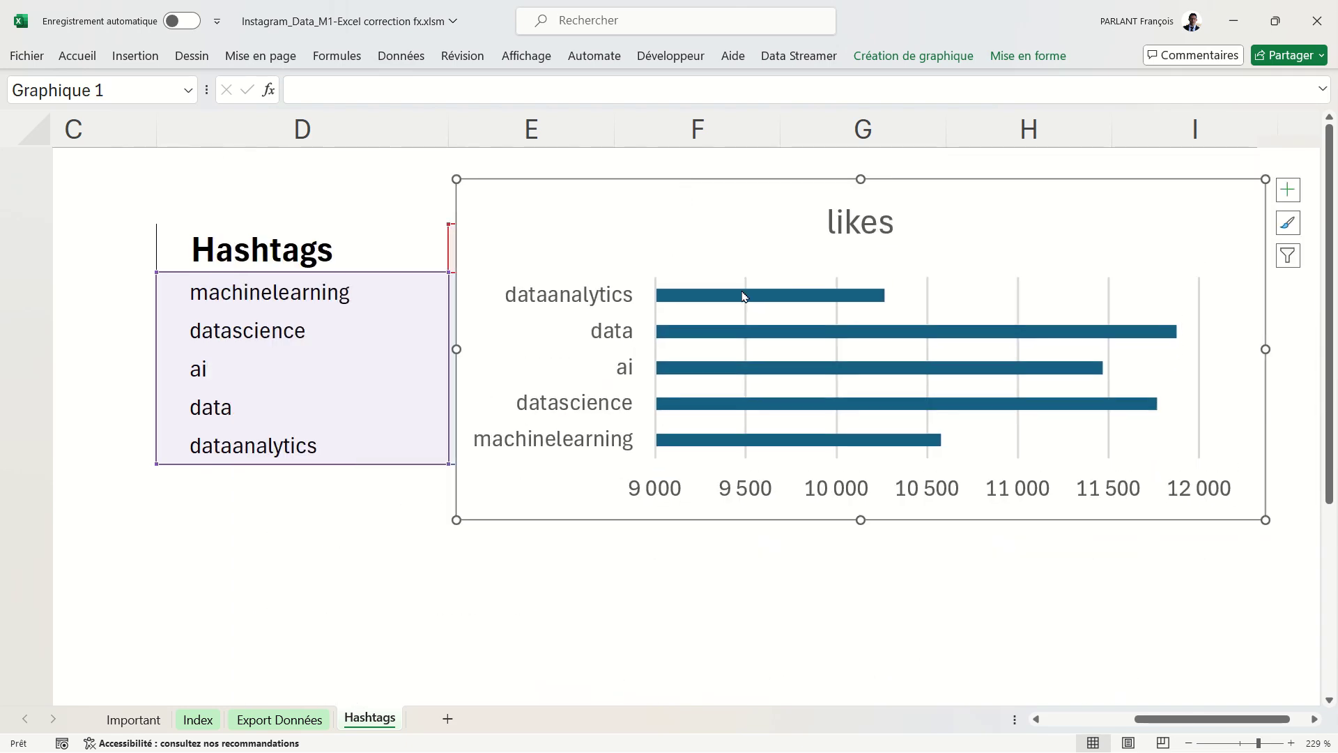
Delete the horizontal axis, add Inside End data labels, and make the chart taller.
{"action": "left_click", "coordinate": [857, 491]}
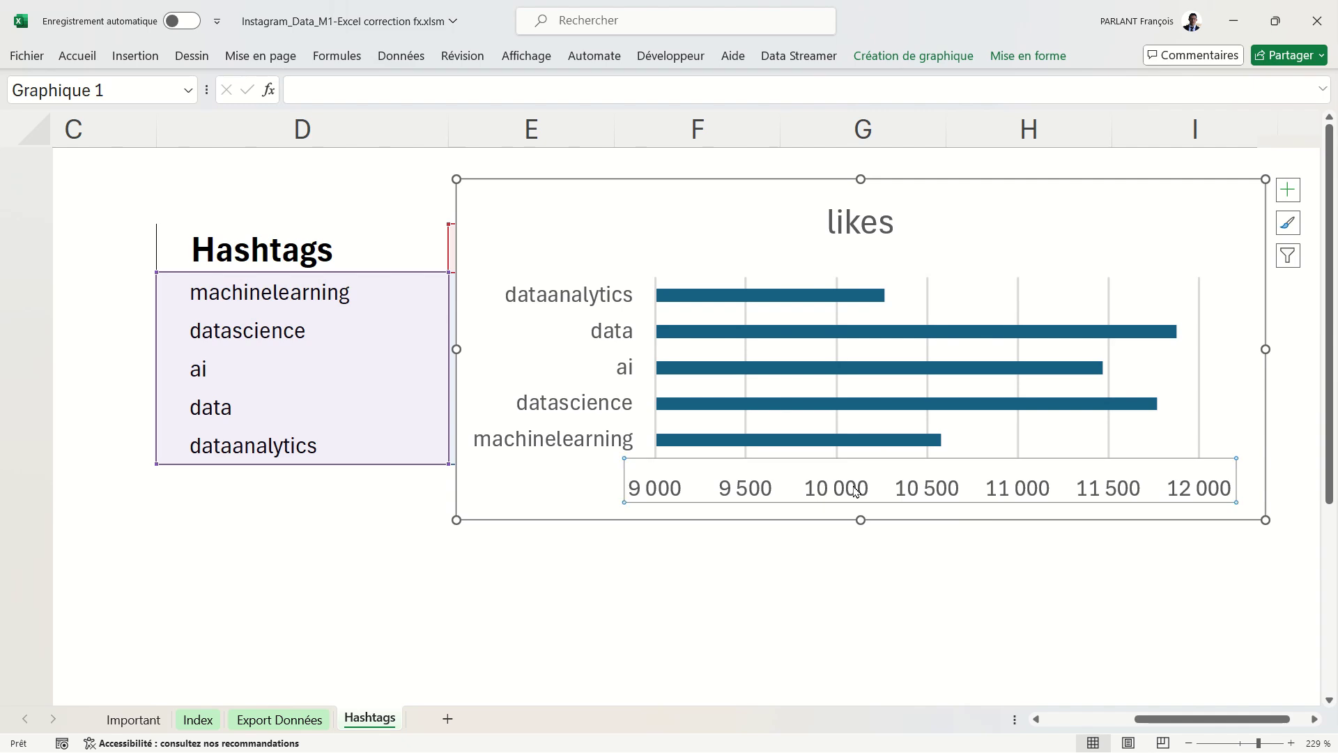
{"action": "key", "text": "Delete"}
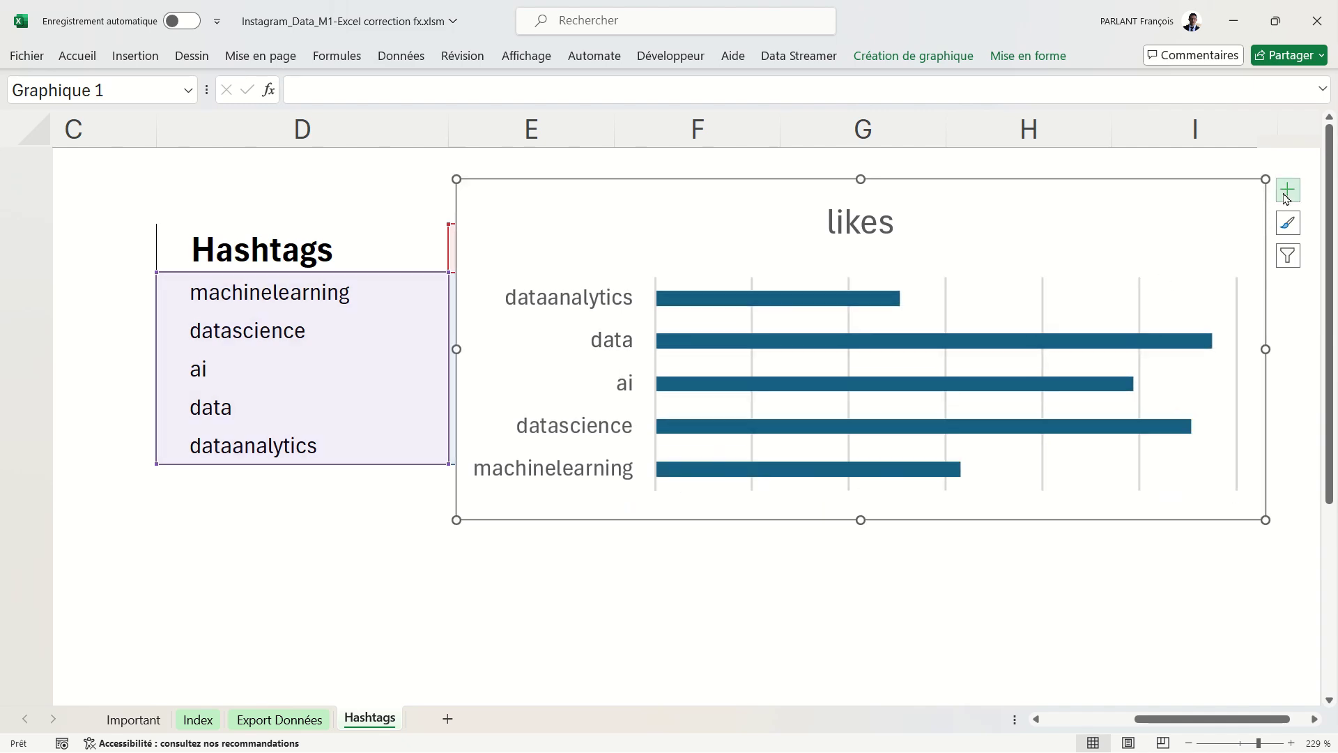
{"action": "left_click", "coordinate": [1287, 190]}
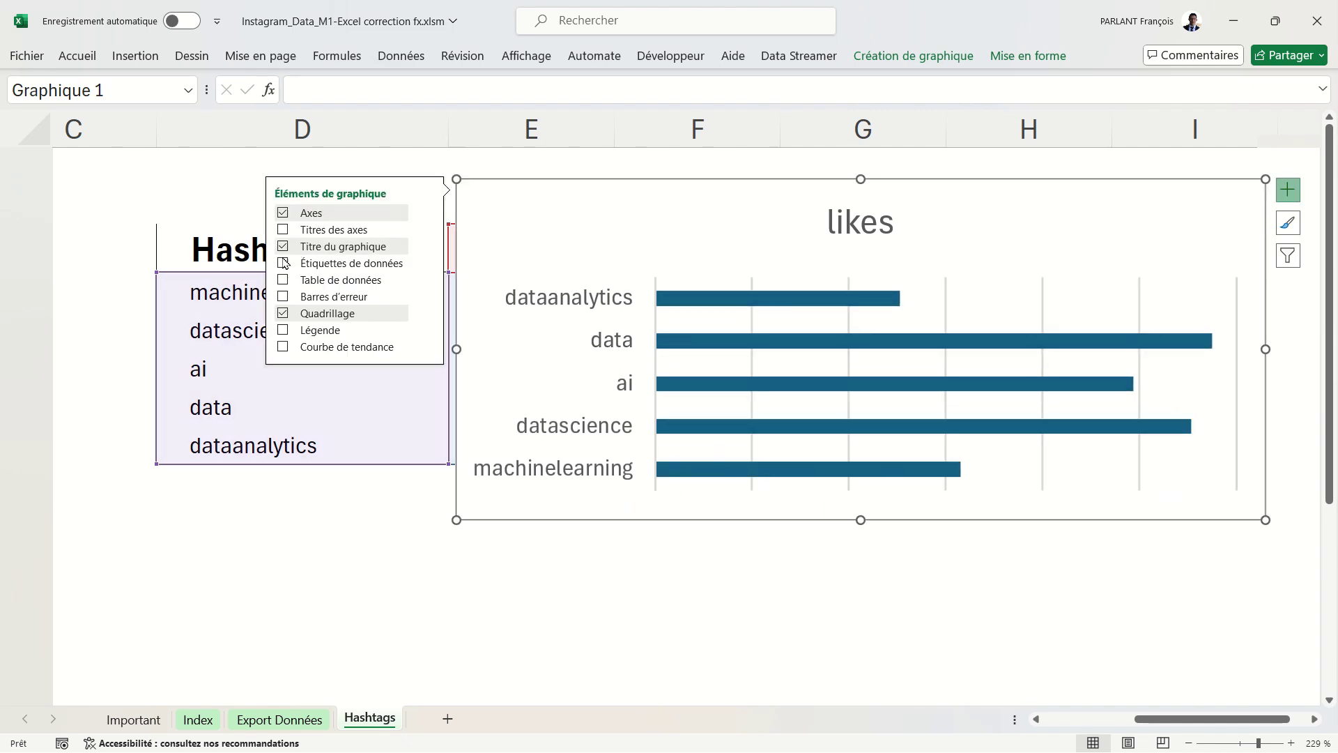
{"action": "left_click", "coordinate": [428, 265]}
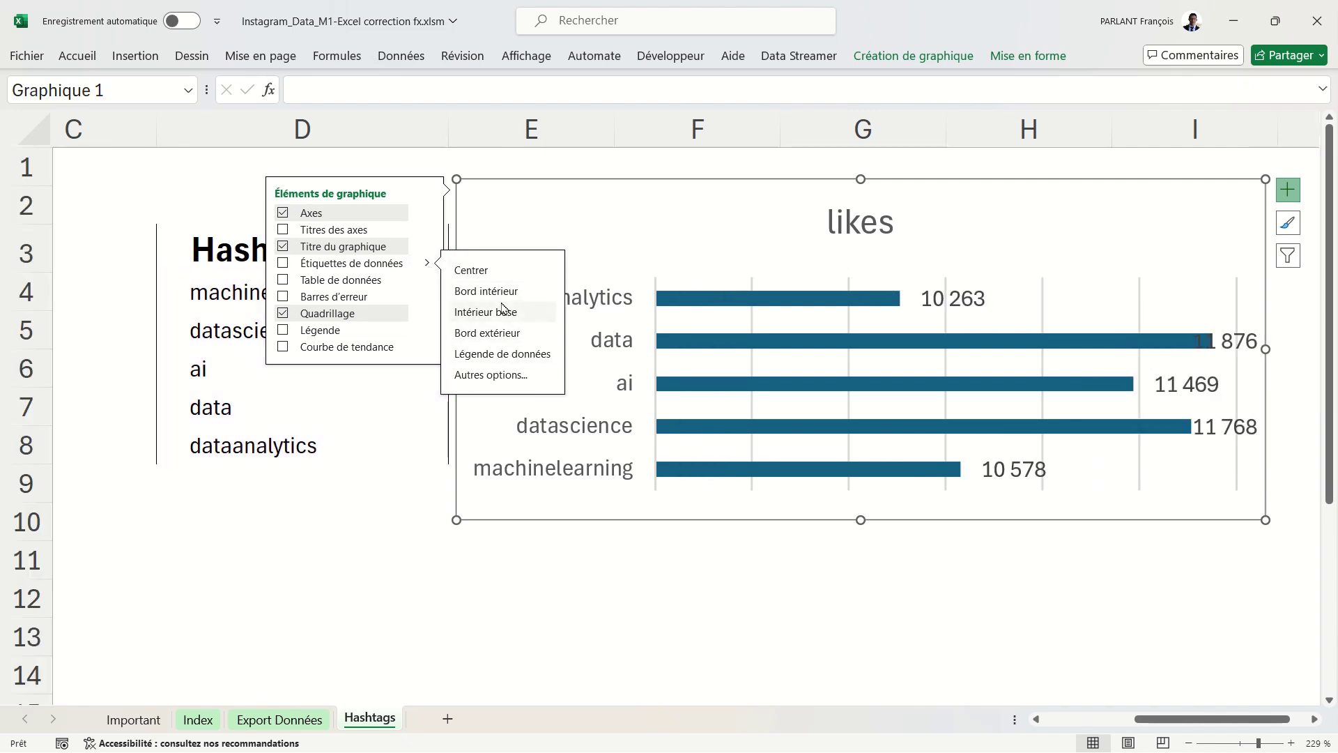
{"action": "left_click", "coordinate": [504, 292]}
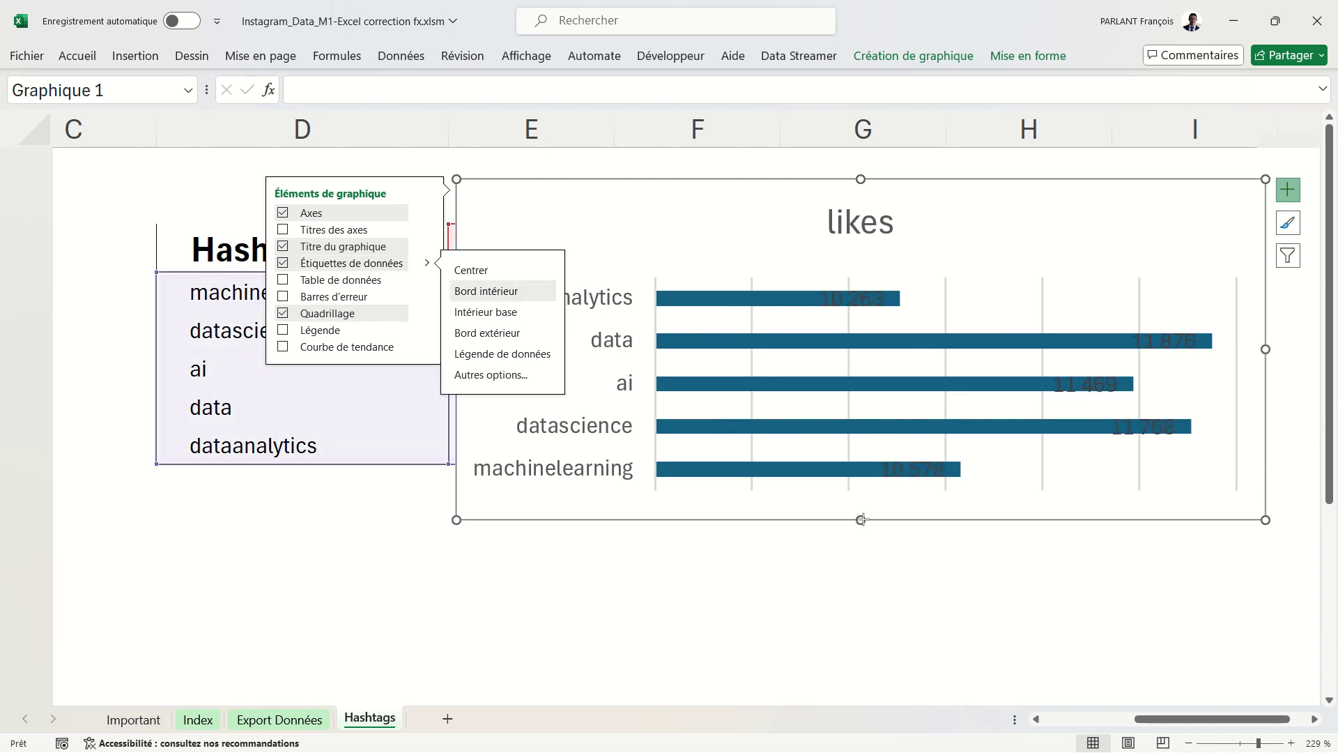
{"action": "left_click_drag", "start_coordinate": [861, 519], "coordinate": [861, 603]}
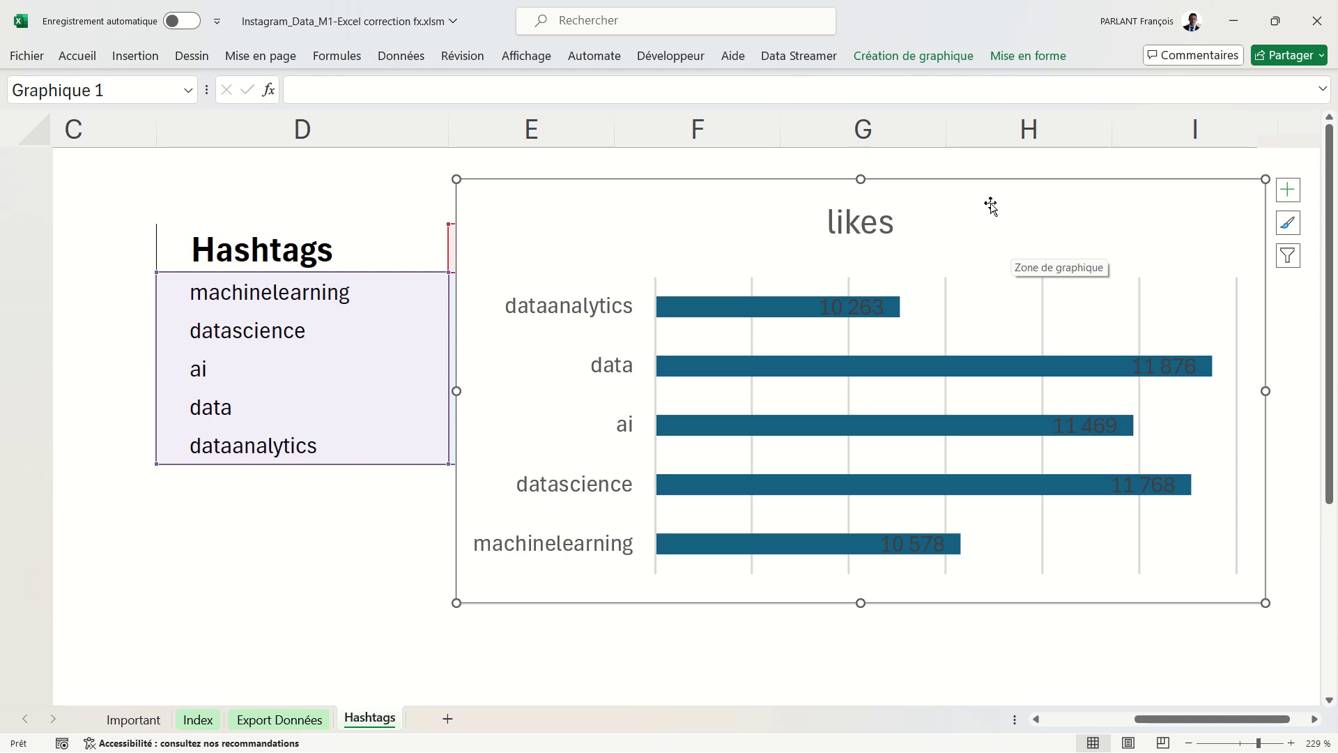
Change the bar chart's data label font colour to white.
{"action": "left_click", "coordinate": [958, 59]}
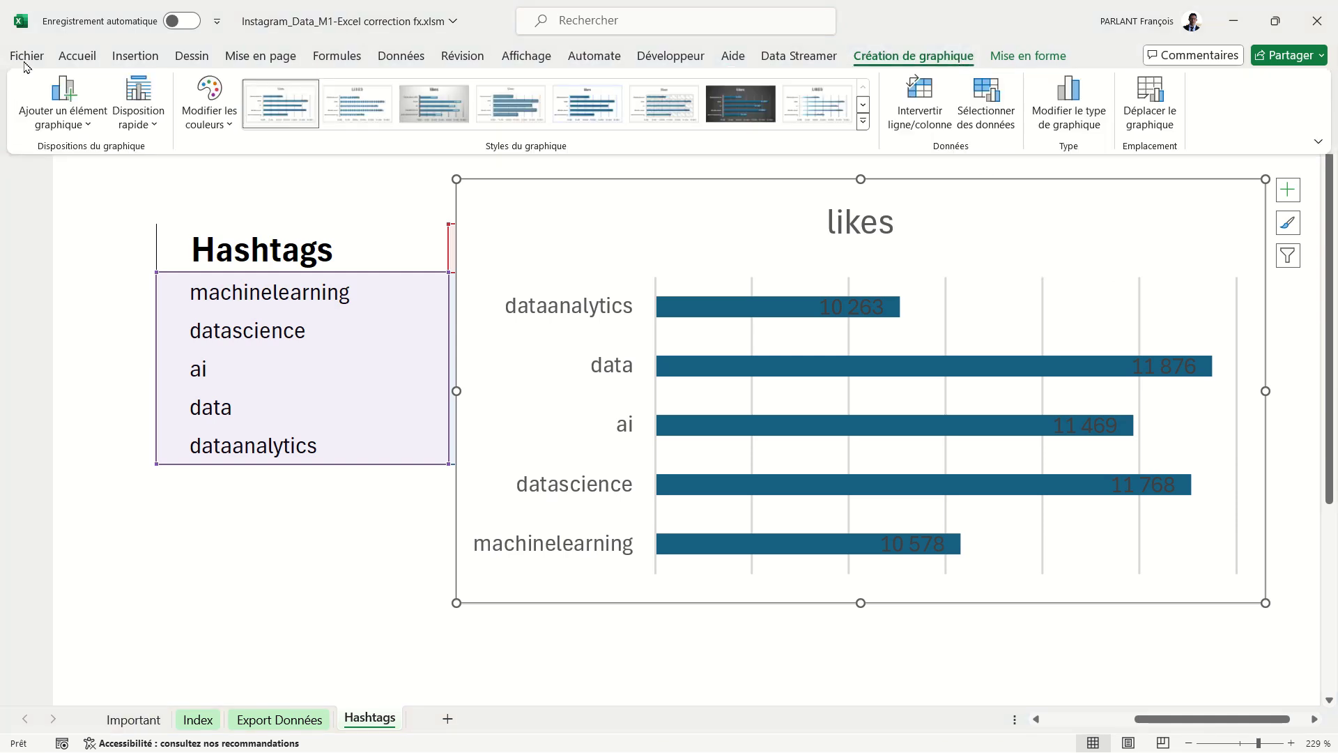
{"action": "left_click", "coordinate": [59, 120]}
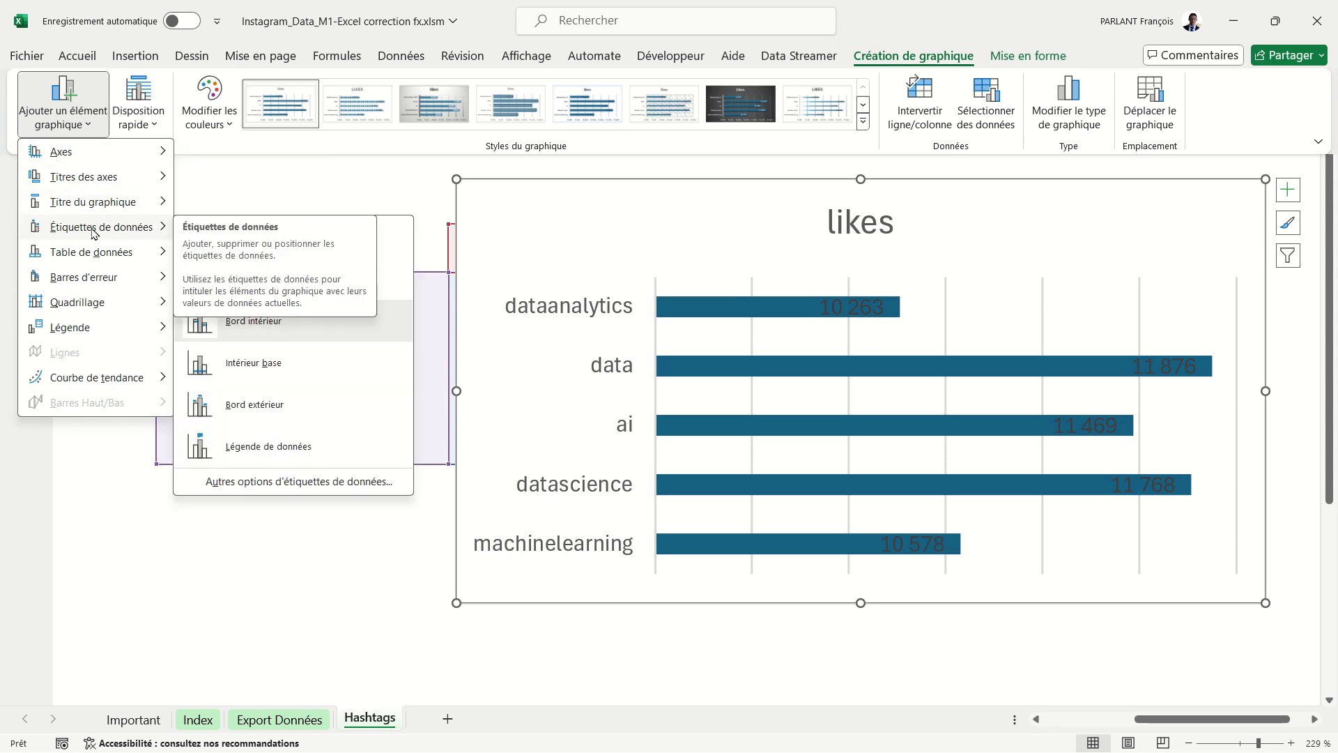
{"action": "mouse_move", "coordinate": [96, 378]}
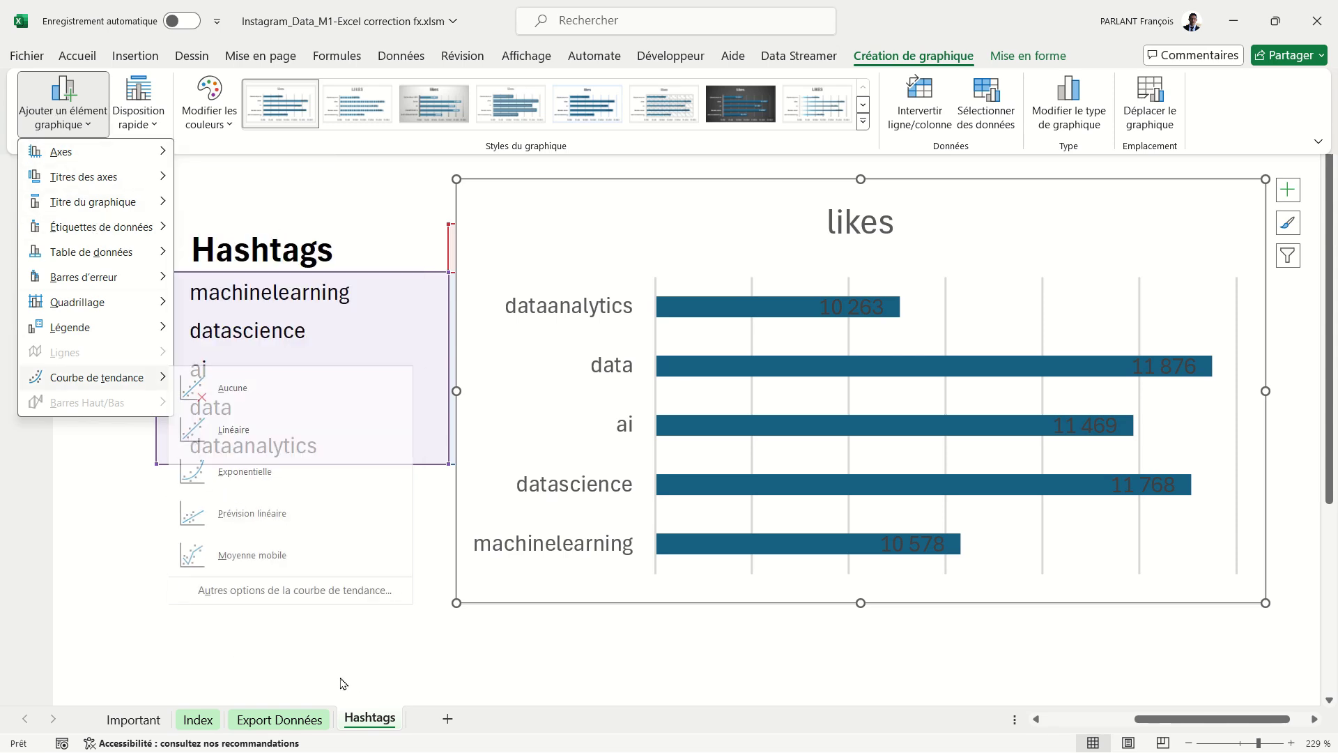
{"action": "key", "text": "Escape"}
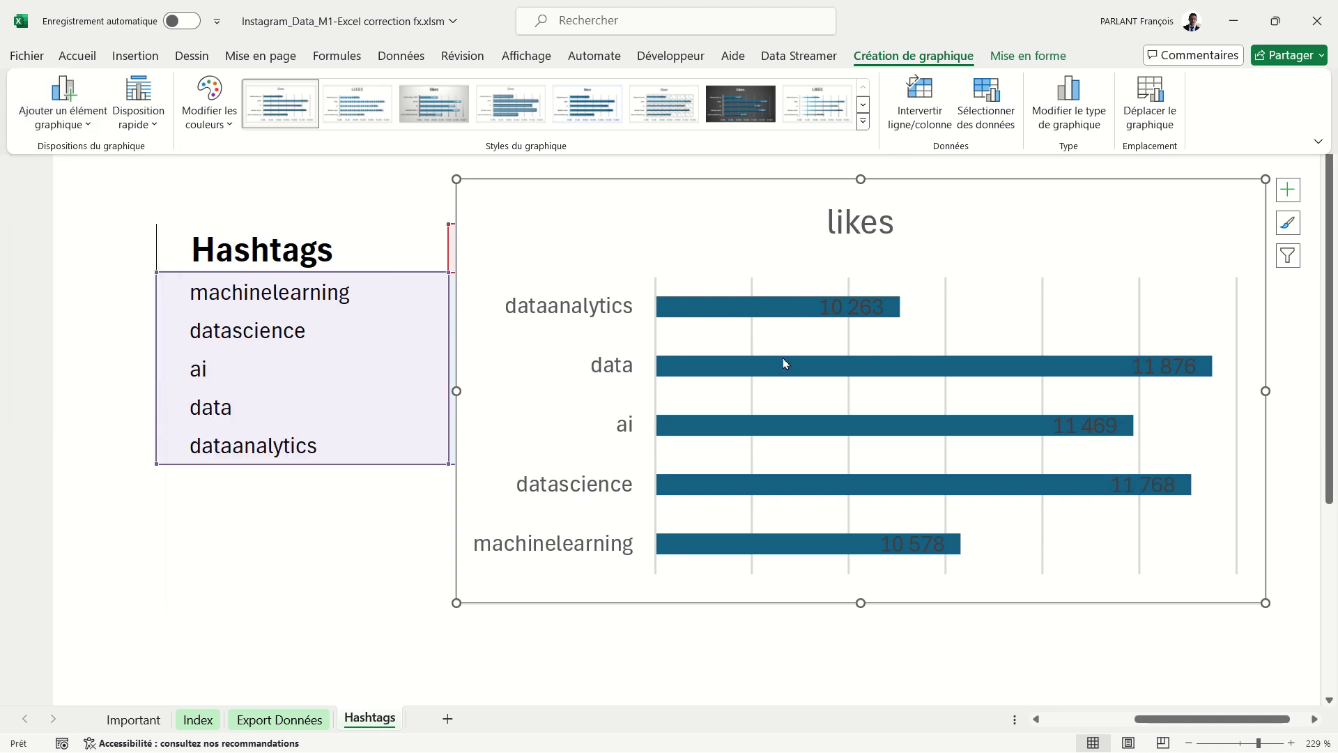
{"action": "left_click", "coordinate": [848, 308]}
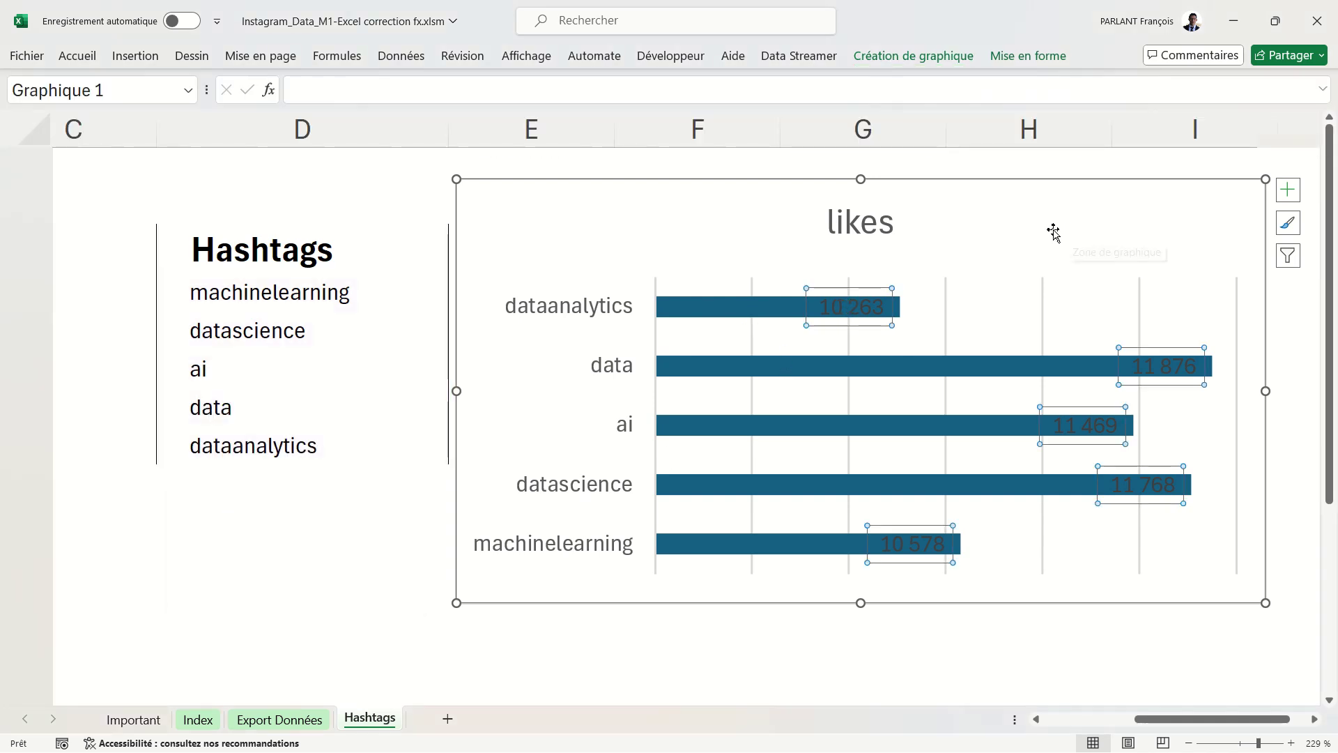
{"action": "left_click", "coordinate": [98, 63]}
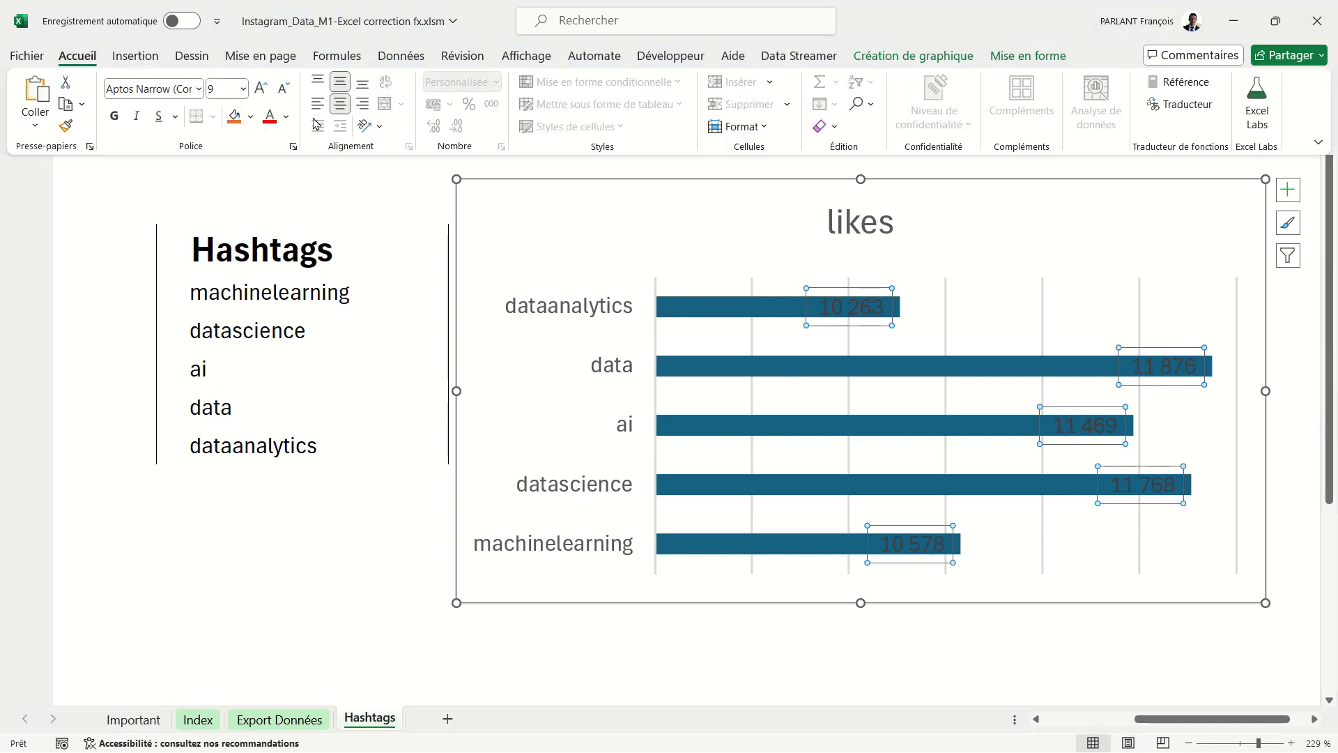
{"action": "left_click", "coordinate": [287, 117]}
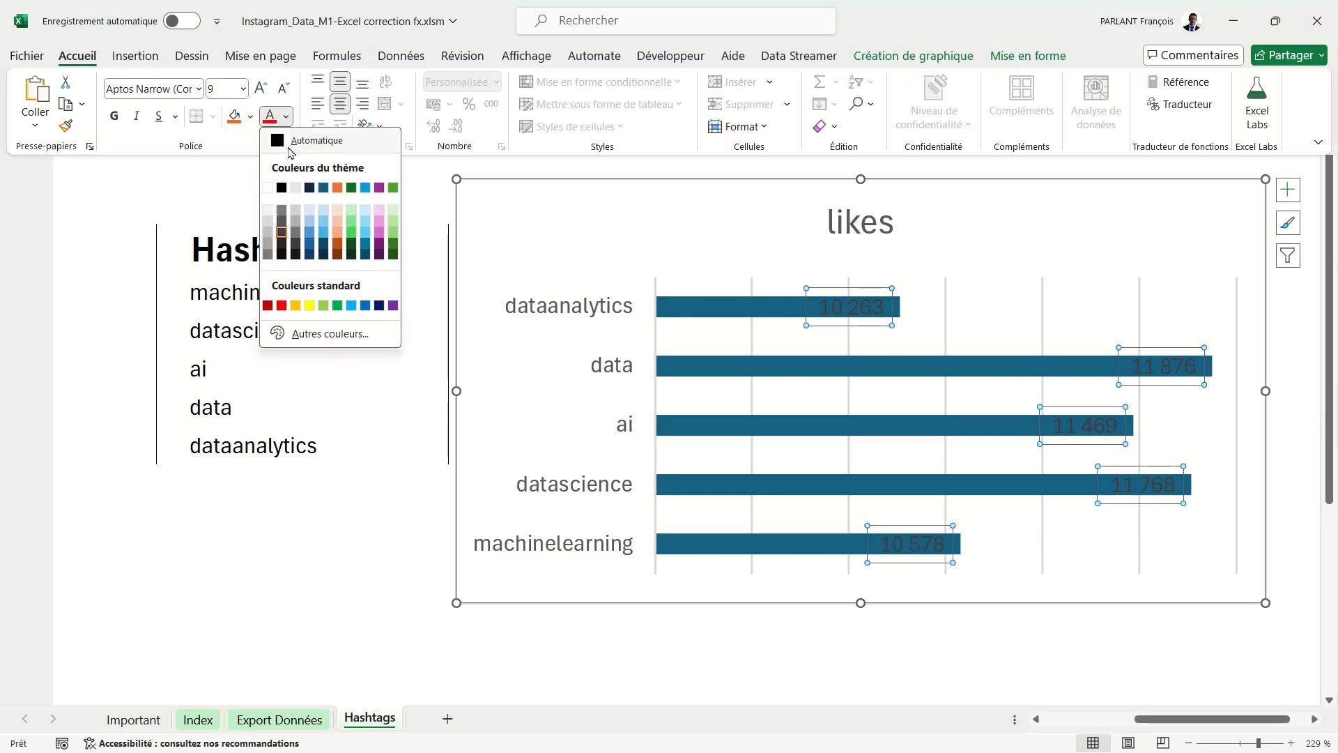
{"action": "left_click", "coordinate": [269, 185]}
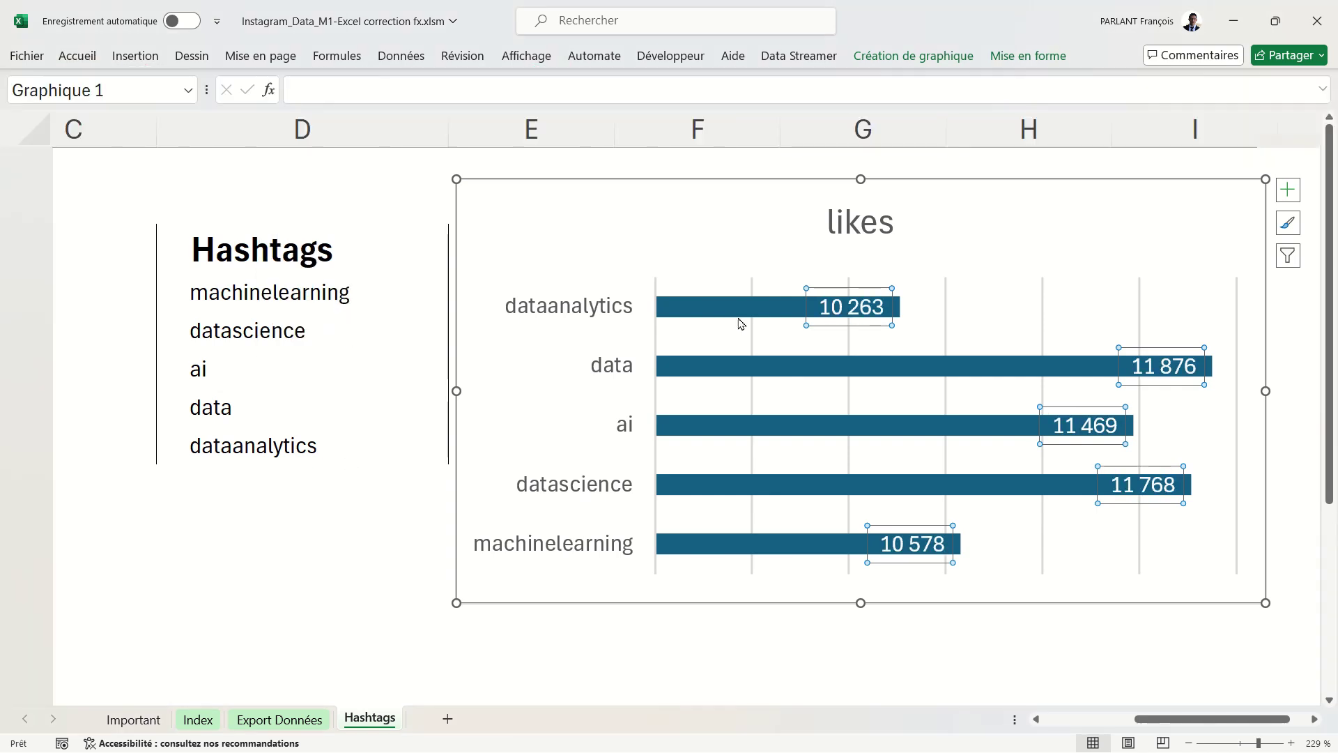
Show the Fill & Line settings of the likes series in Format Data Series.
{"action": "left_click", "coordinate": [697, 312]}
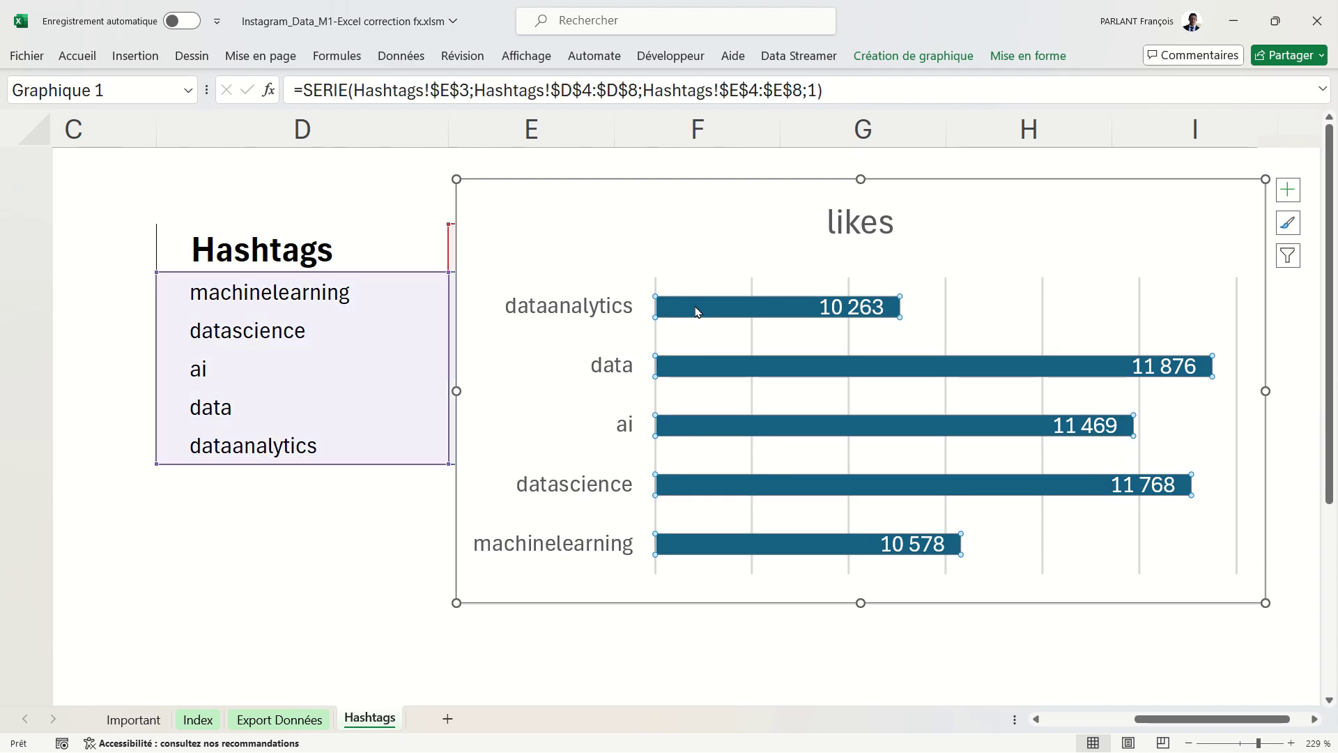
{"action": "right_click", "coordinate": [697, 311]}
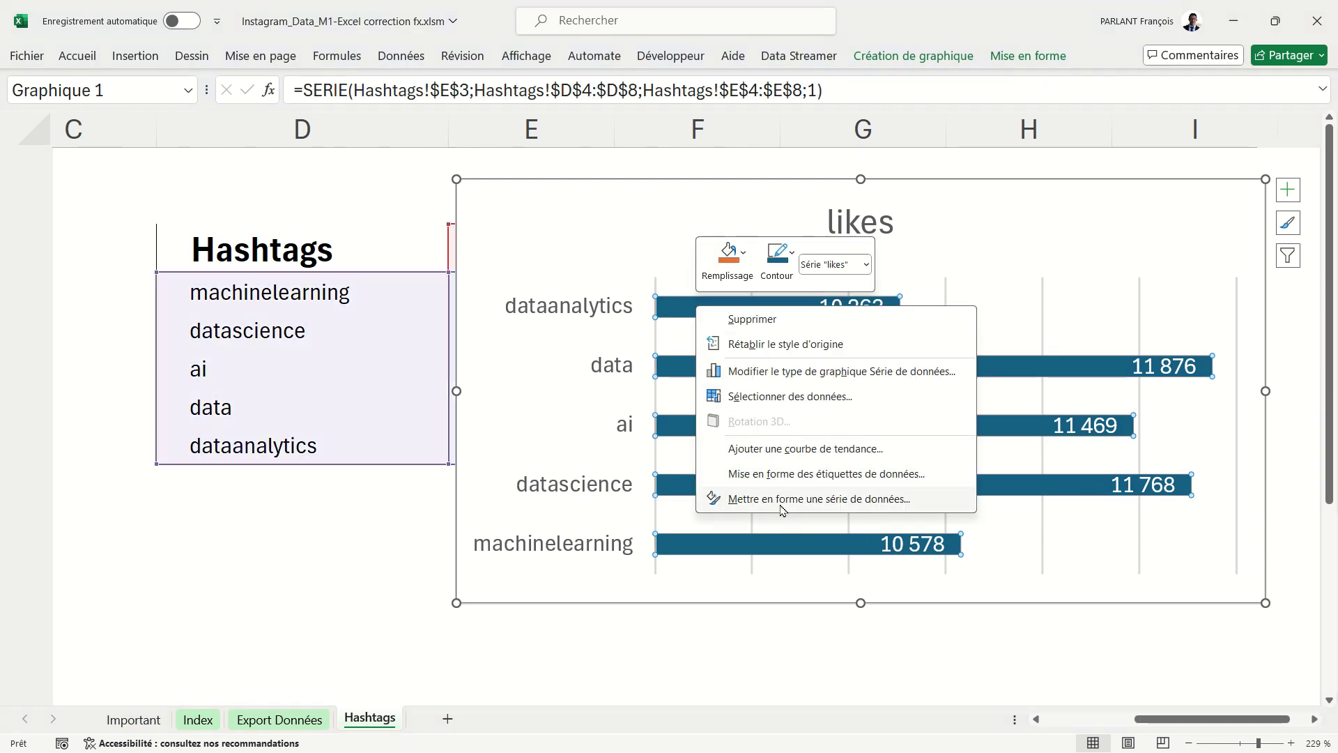
{"action": "left_click", "coordinate": [781, 499]}
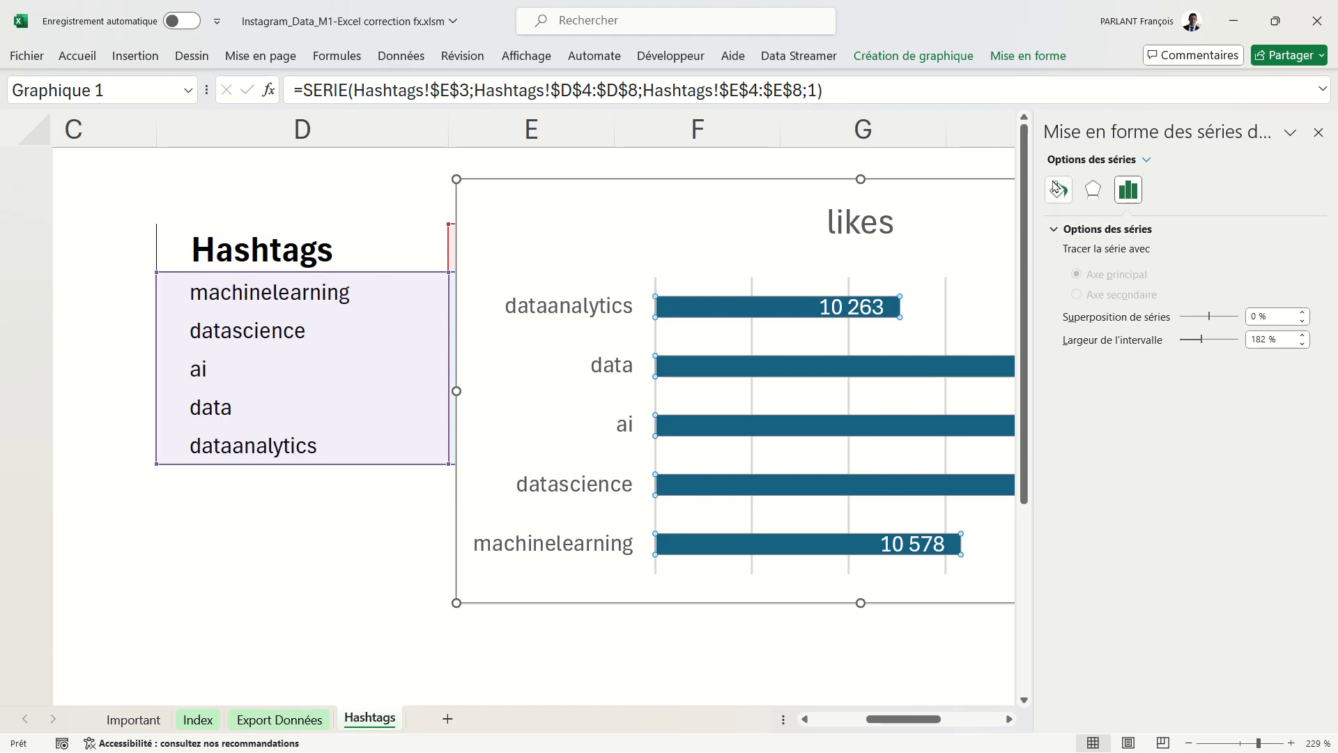
{"action": "left_click", "coordinate": [1058, 190]}
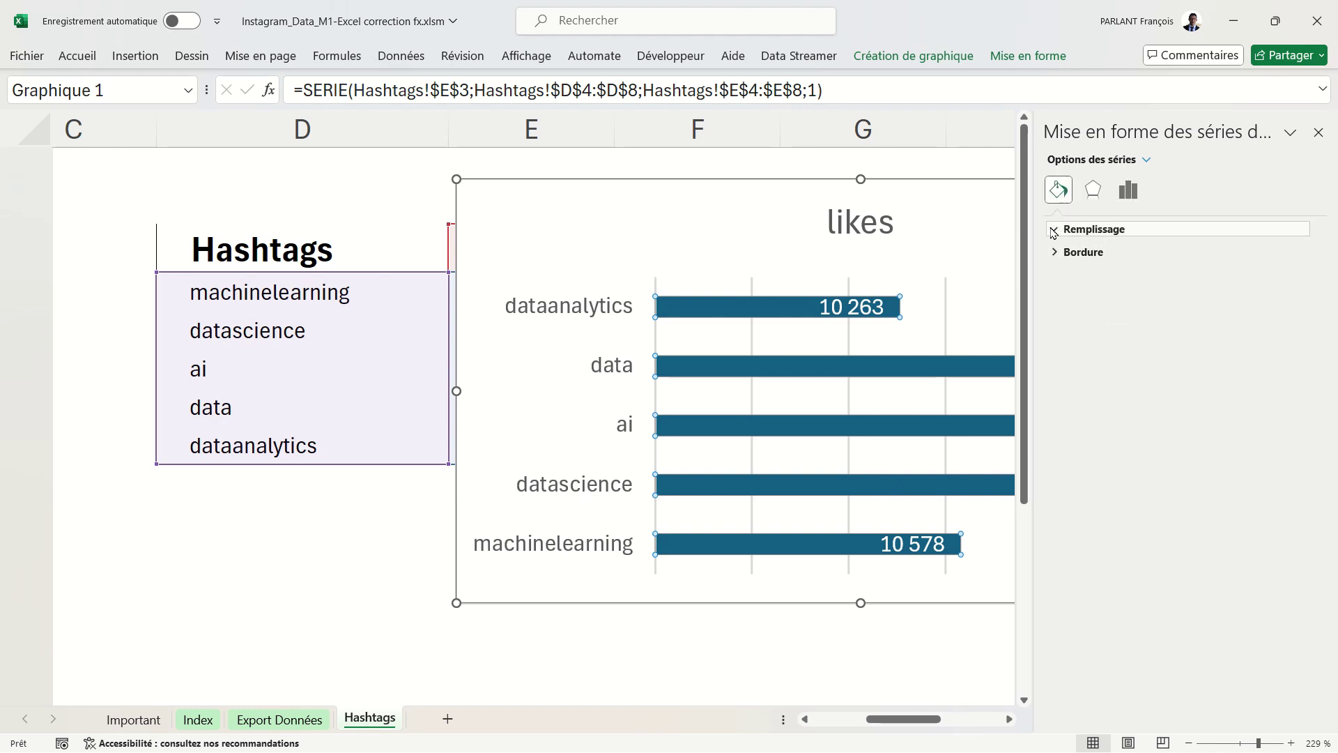
Give the bars a gradient fill with a purple first stop and a recoloured last stop.
{"action": "left_click", "coordinate": [1066, 232]}
{"action": "left_click", "coordinate": [1136, 297]}
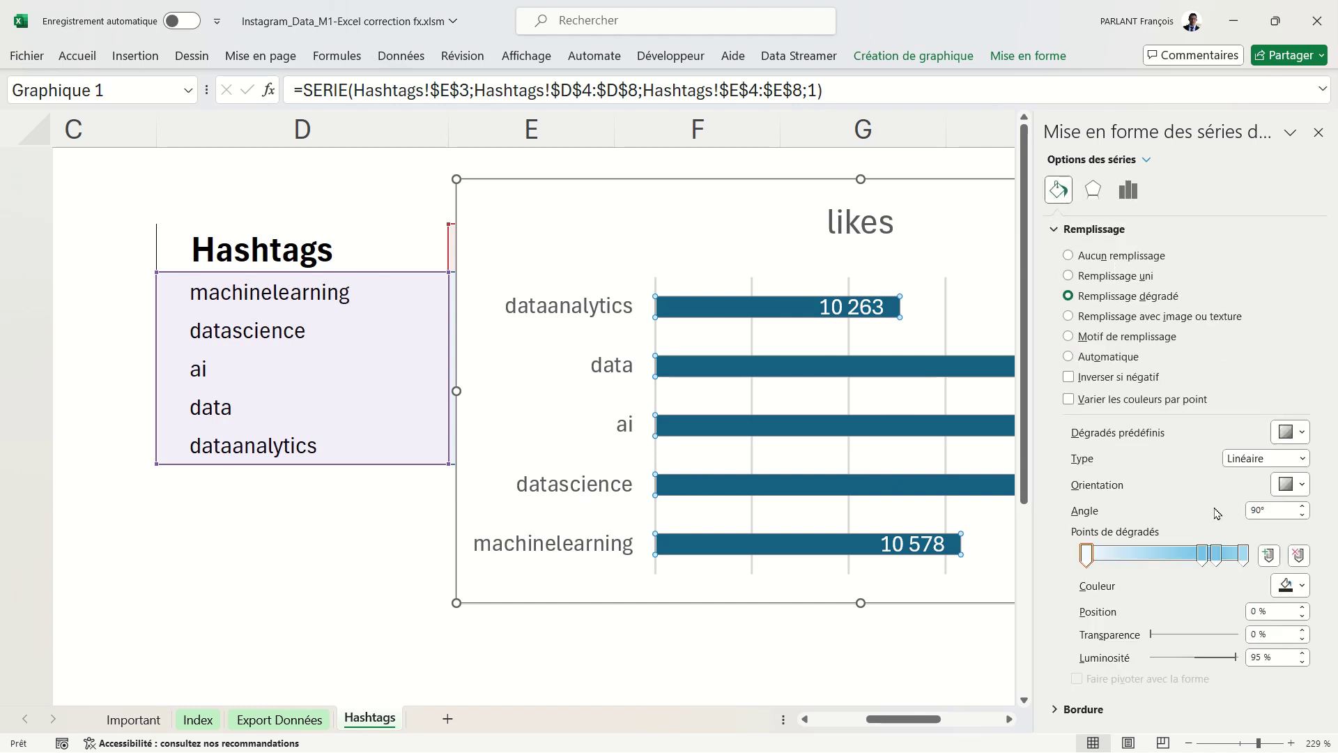
{"action": "left_click", "coordinate": [1296, 586]}
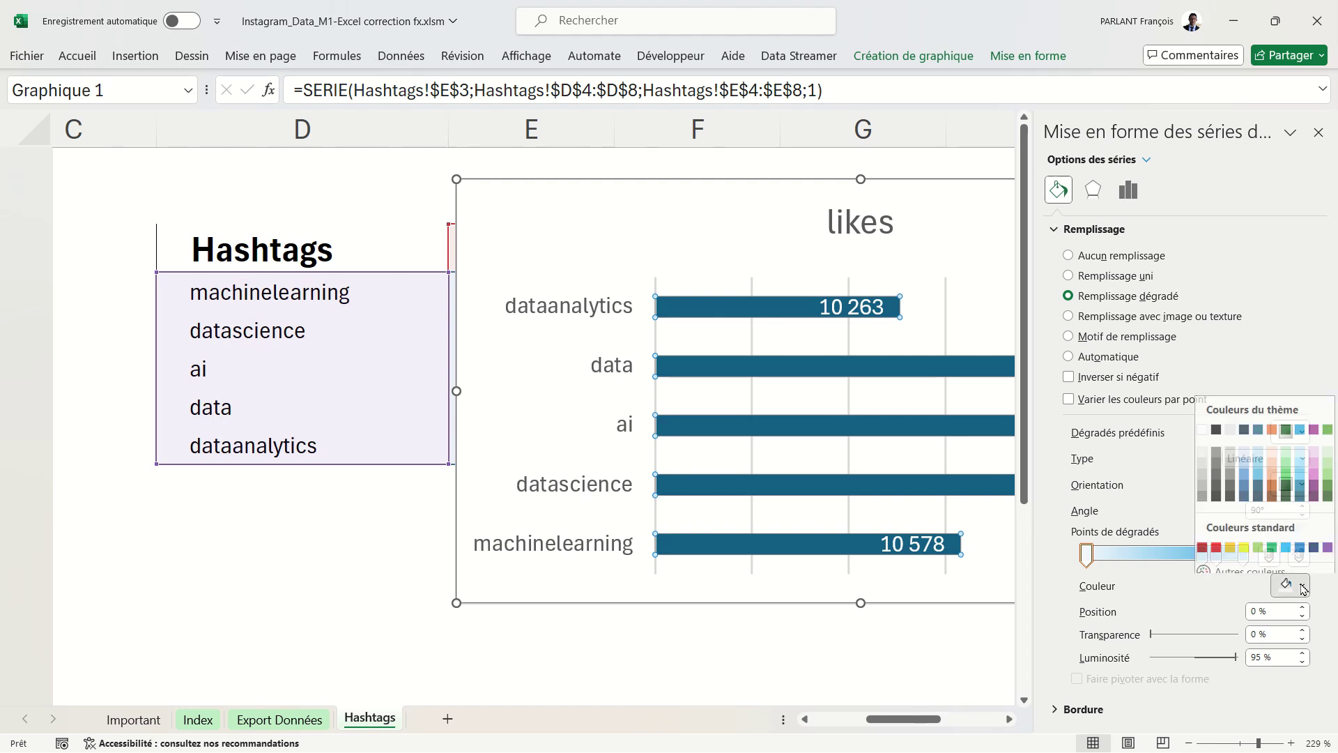
{"action": "left_click", "coordinate": [1314, 423]}
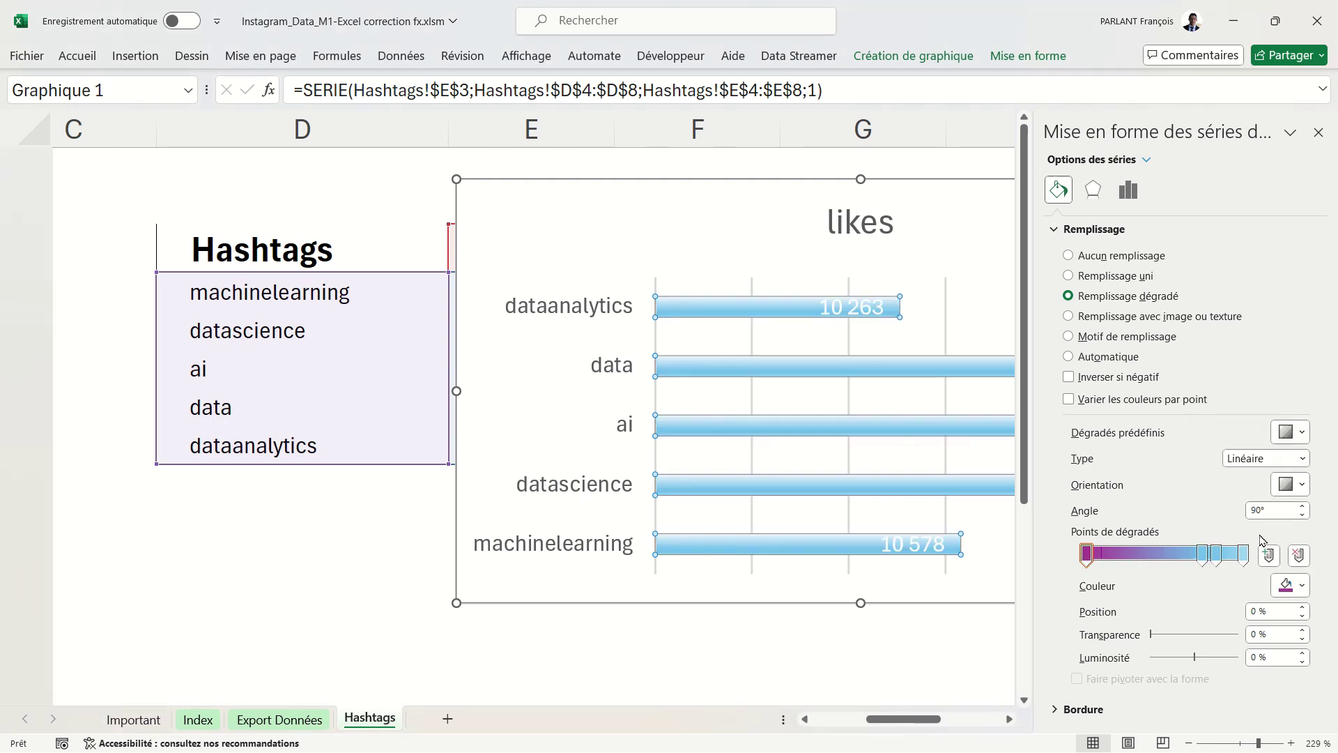
{"action": "left_click", "coordinate": [1244, 555]}
{"action": "left_click", "coordinate": [1302, 587]}
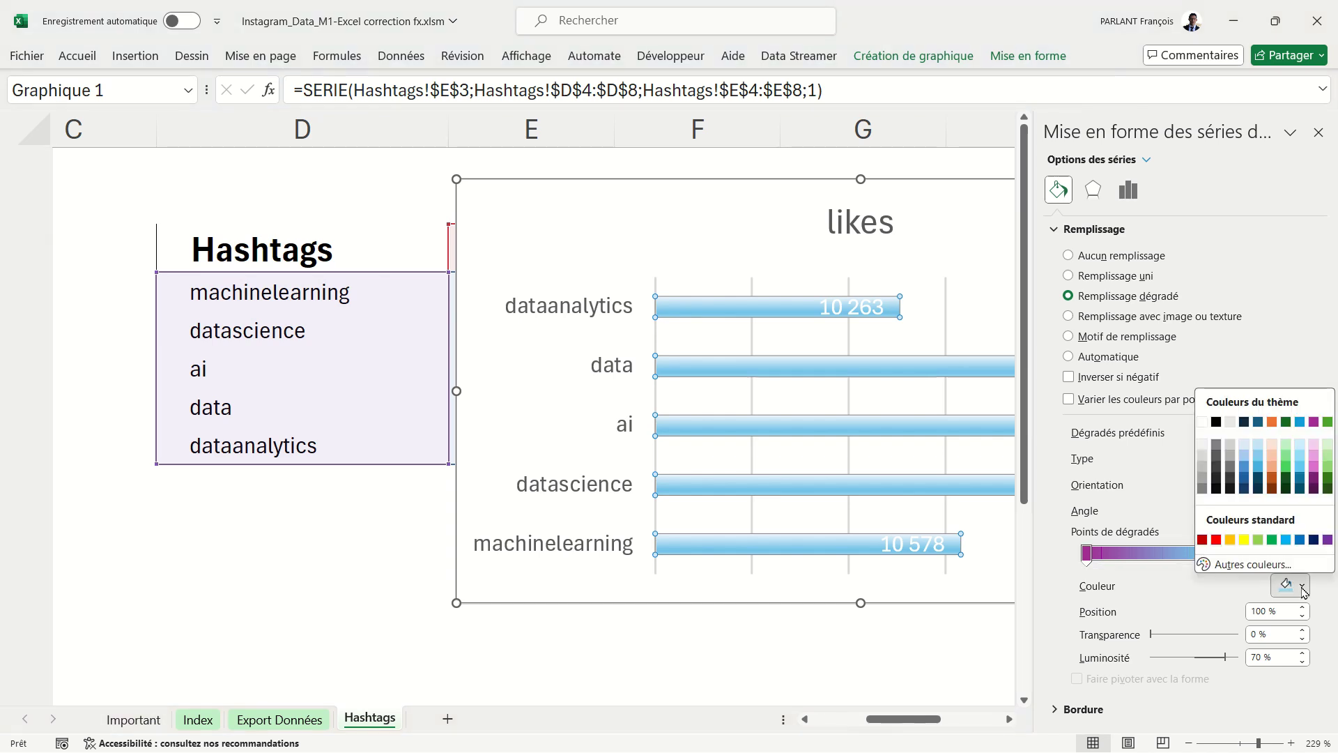
{"action": "left_click", "coordinate": [1315, 469]}
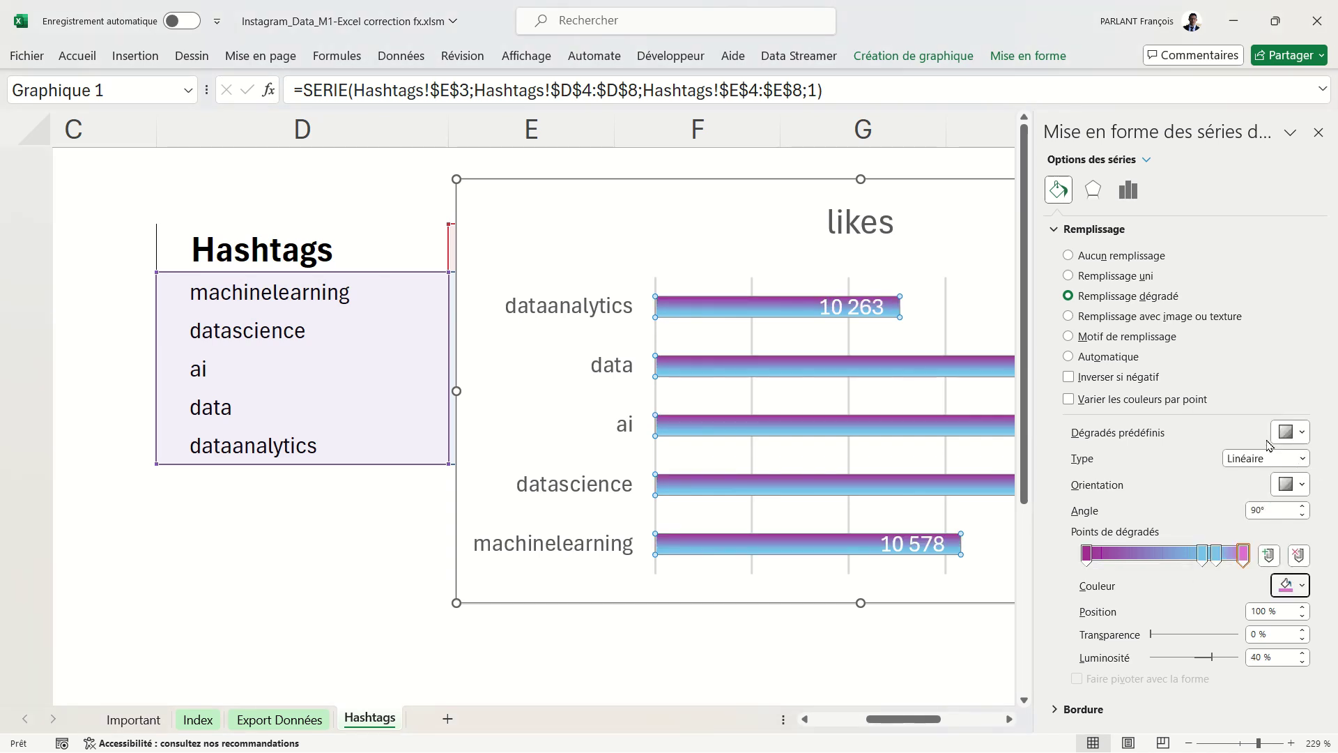
Set the gradient to a linear type at 0 degrees.
{"action": "left_click", "coordinate": [1302, 460]}
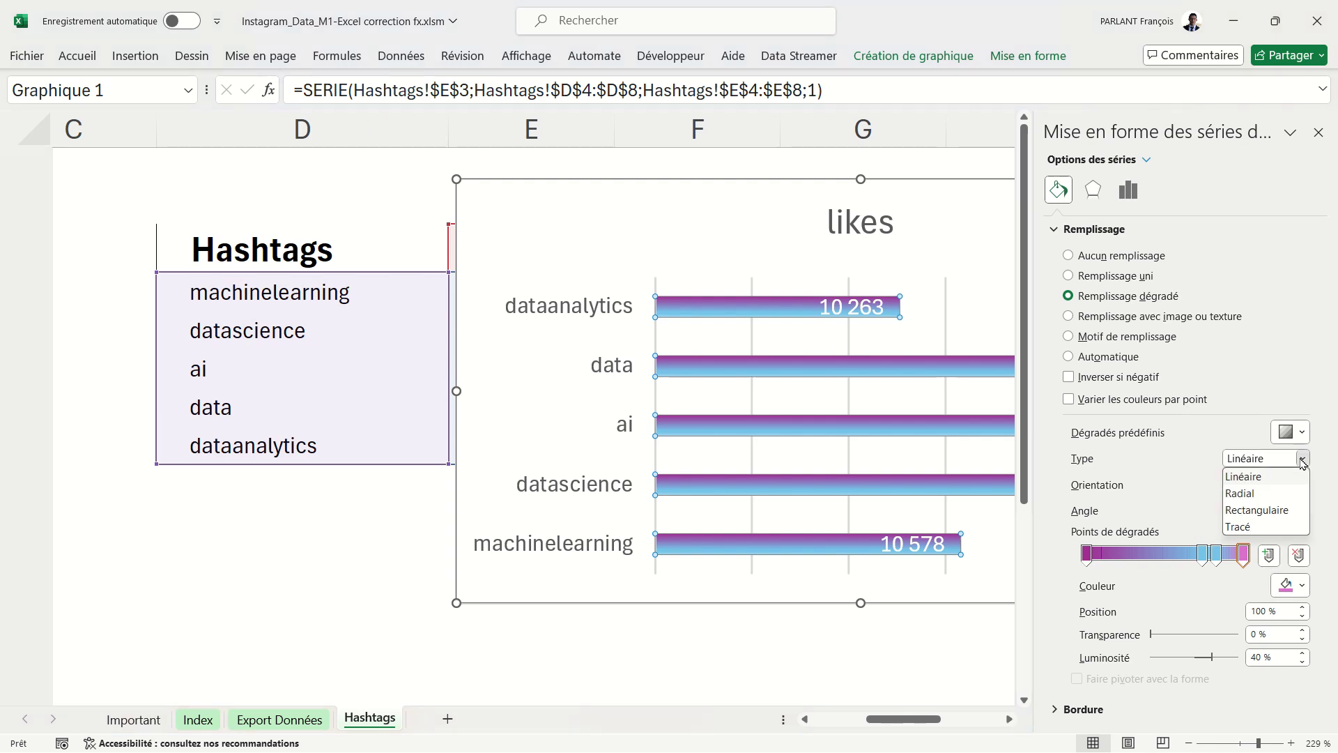
{"action": "left_click", "coordinate": [1273, 511]}
{"action": "left_click", "coordinate": [1303, 459]}
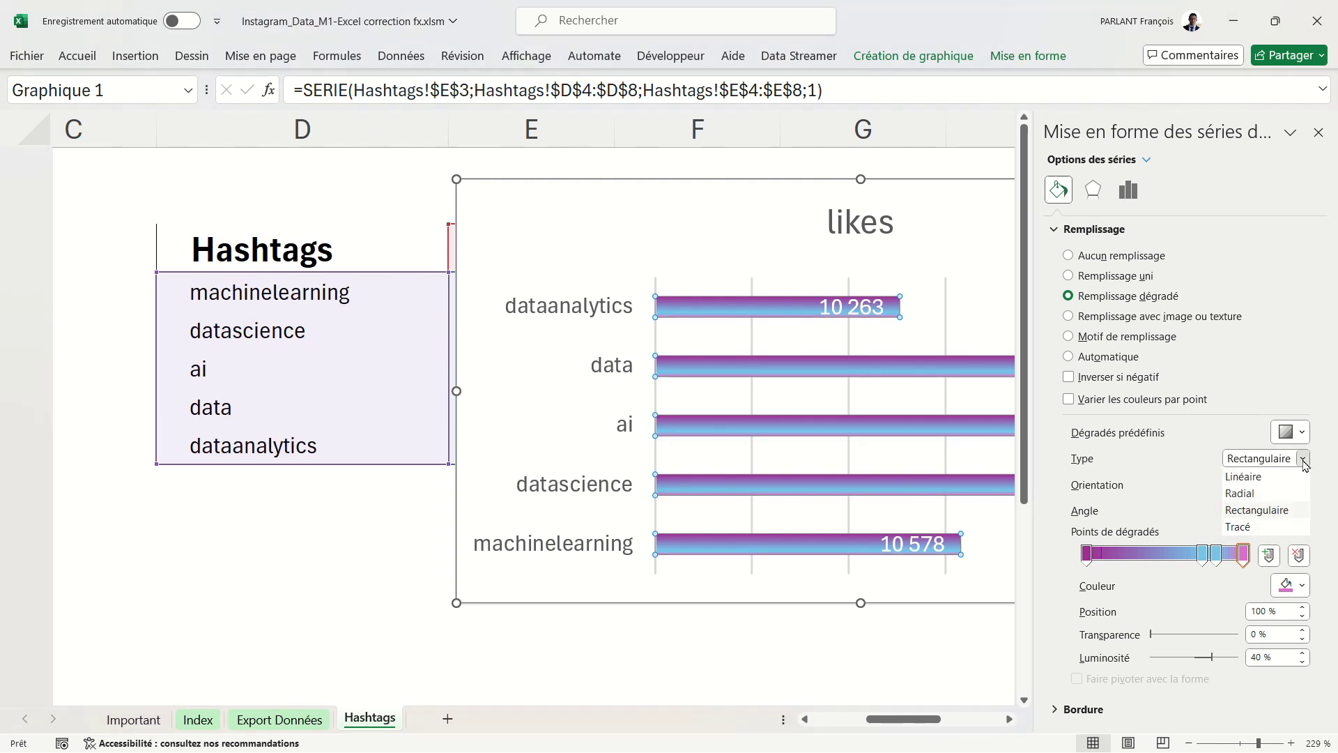
{"action": "left_click", "coordinate": [1303, 458]}
{"action": "left_click", "coordinate": [1303, 433]}
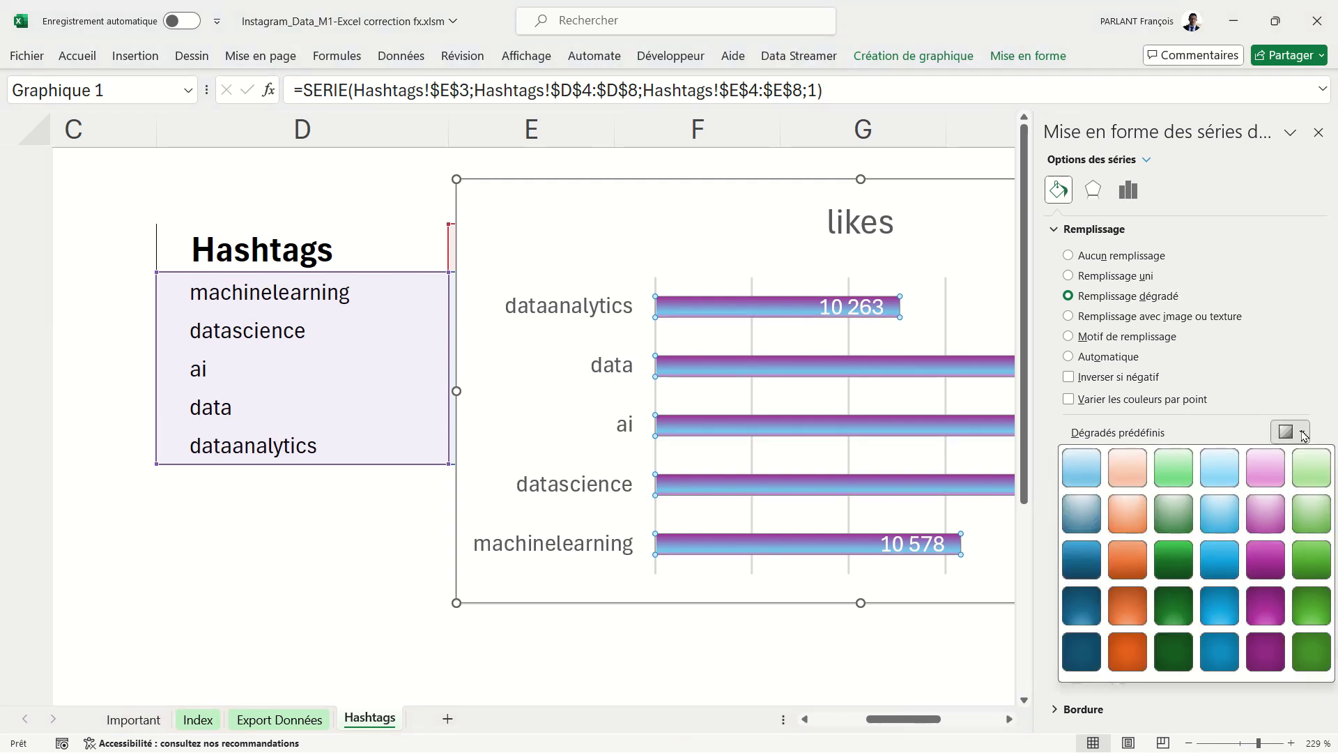
{"action": "left_click", "coordinate": [1304, 433]}
{"action": "left_click", "coordinate": [1301, 484]}
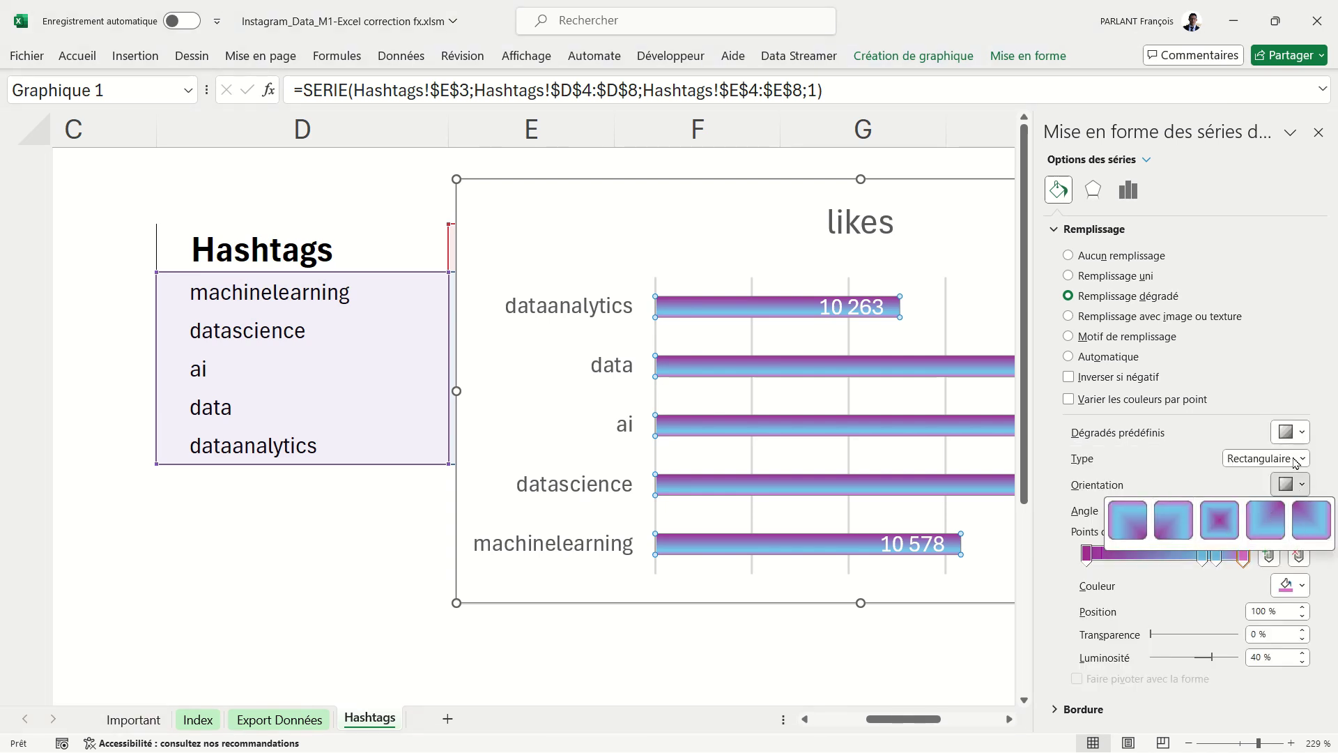
{"action": "left_click", "coordinate": [1303, 458]}
{"action": "left_click", "coordinate": [1278, 477]}
{"action": "left_click", "coordinate": [1283, 489]}
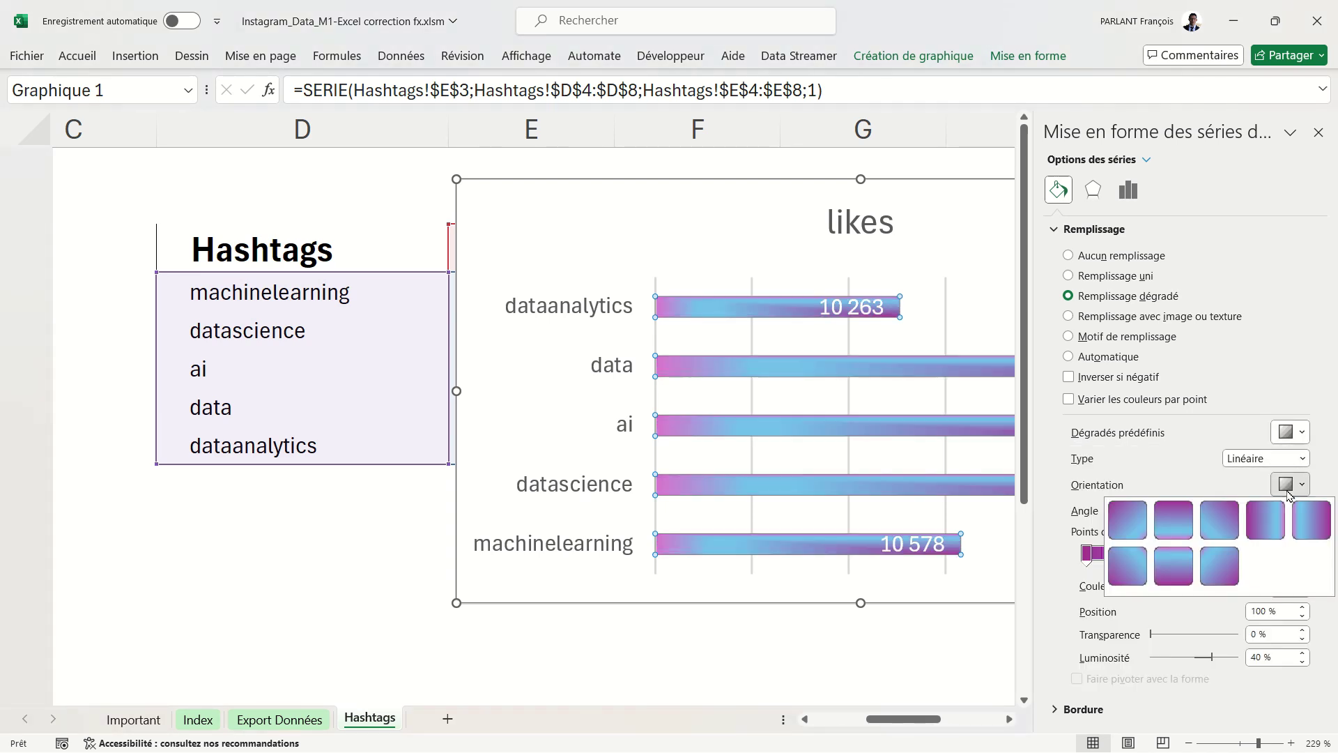
{"action": "left_click", "coordinate": [1264, 529]}
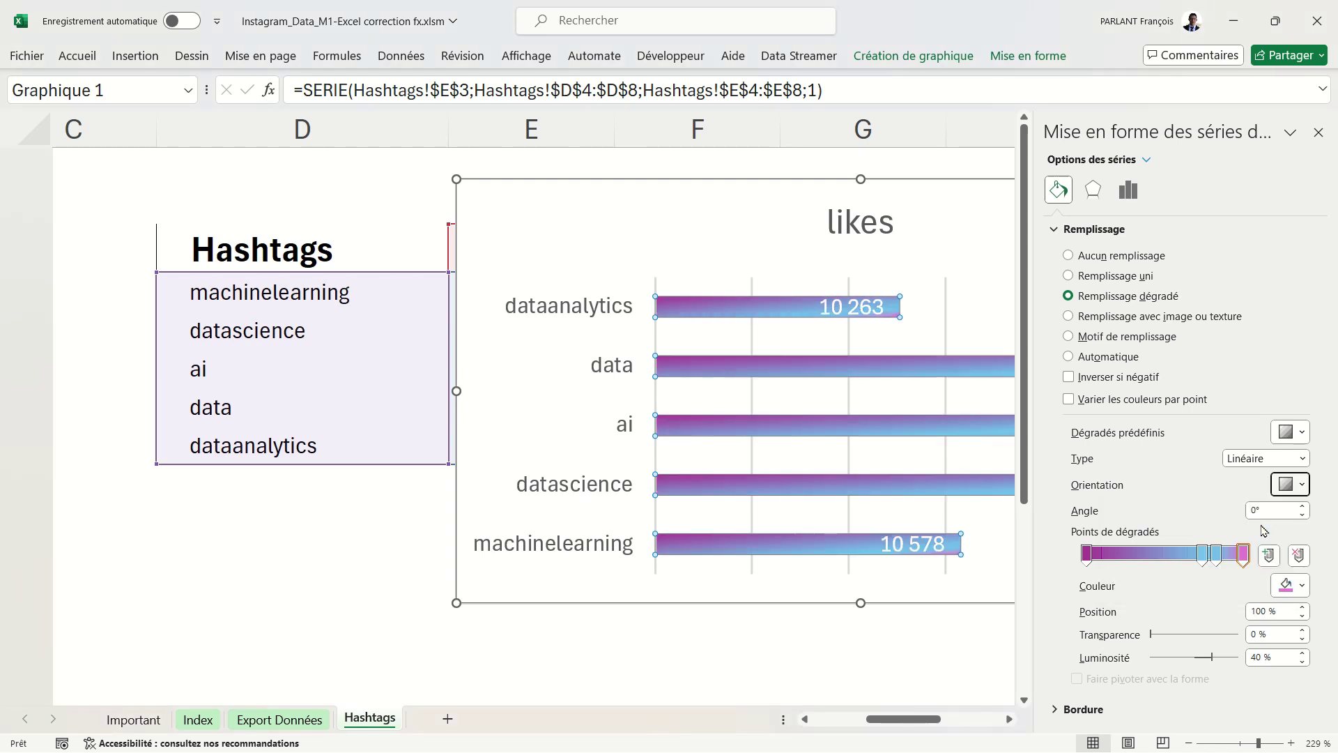
Delete the blue gradient stop at 83%.
{"action": "left_click", "coordinate": [1217, 556]}
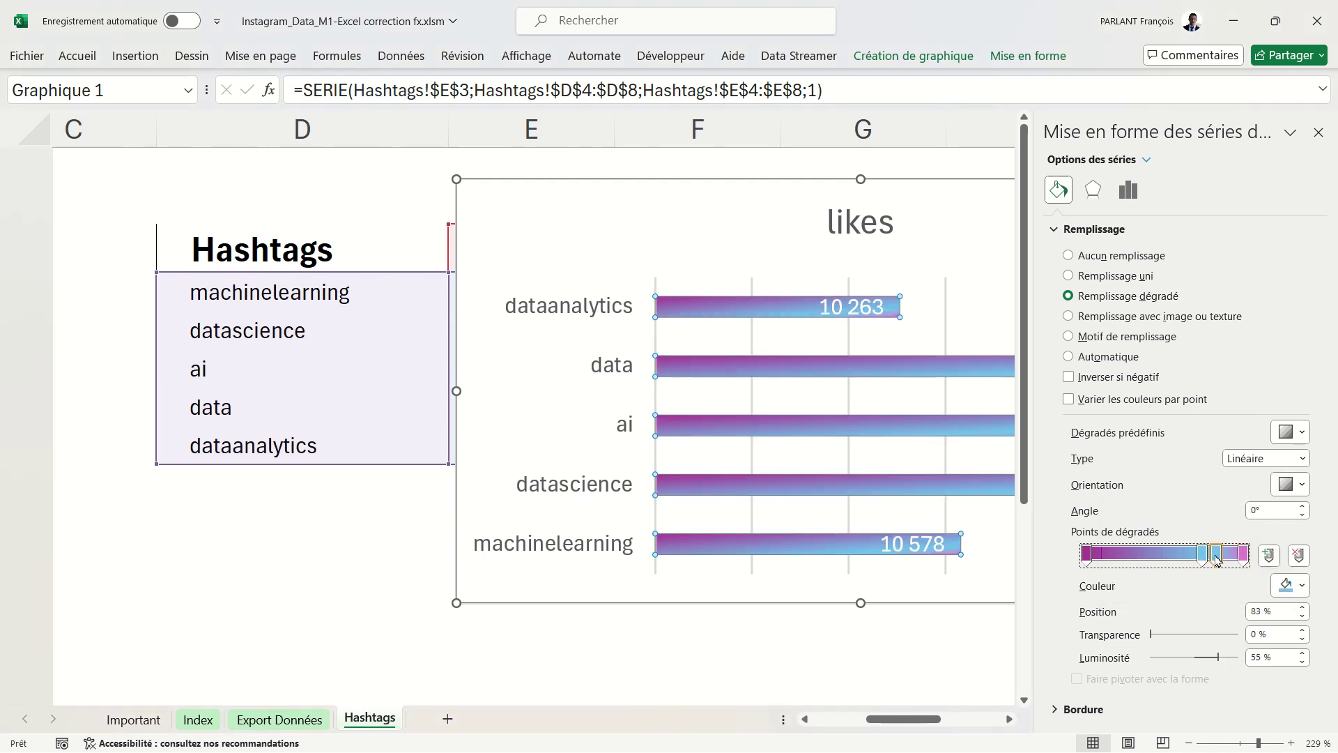
{"action": "key", "text": "Delete"}
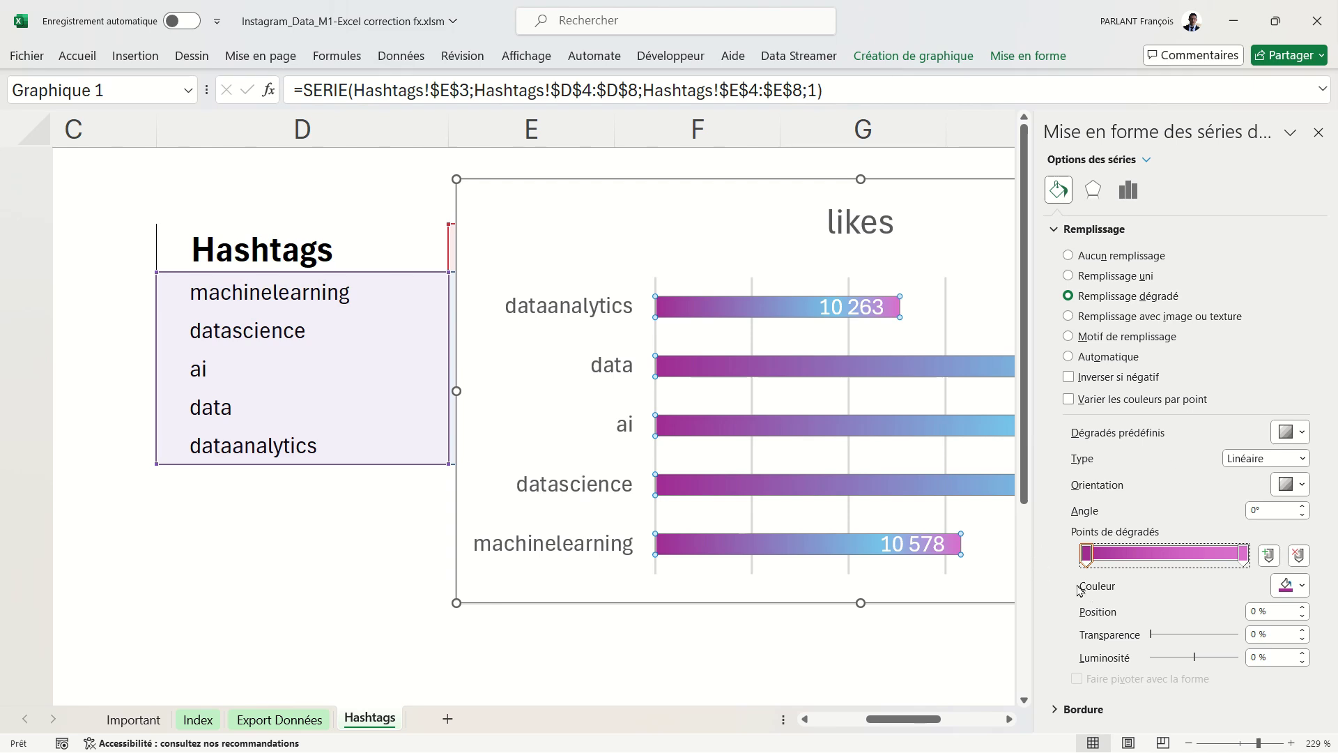
{"action": "left_click", "coordinate": [929, 457]}
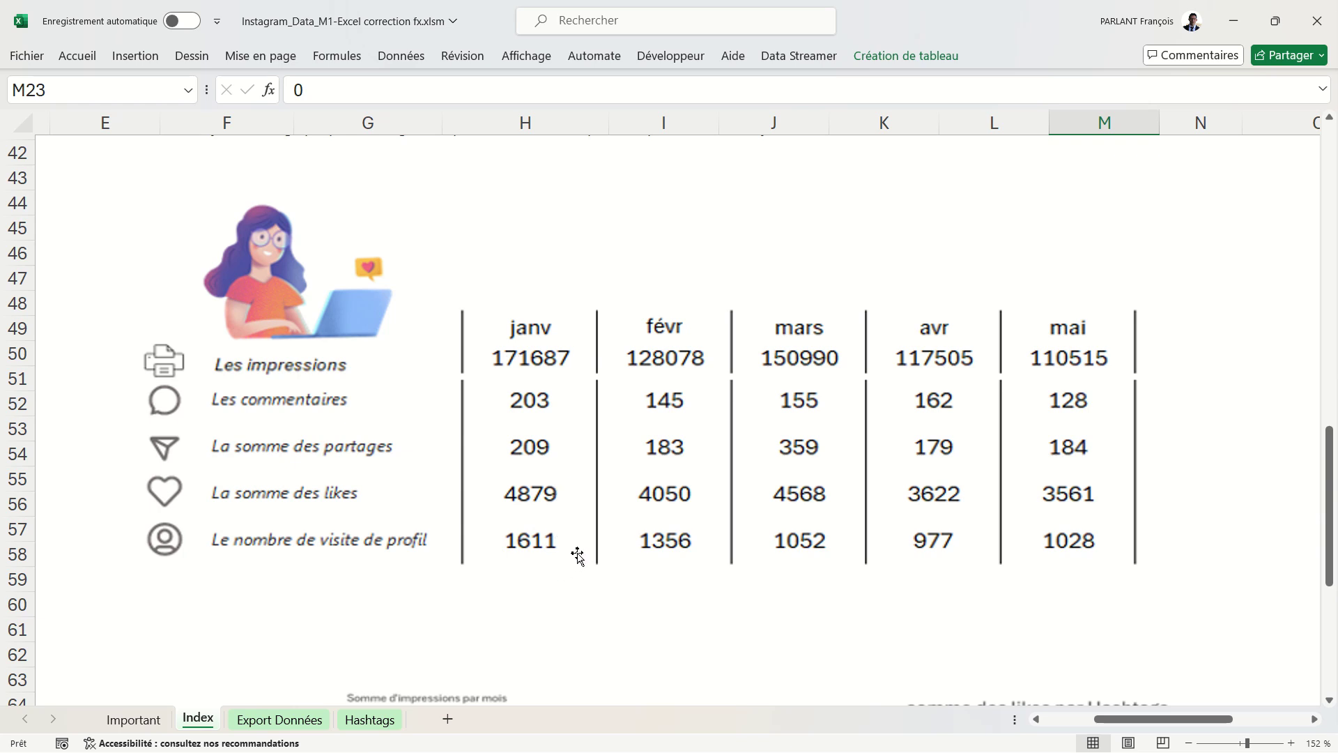
Insert a pivot table from the Export Données table (Tableau1) on a new worksheet.
{"action": "left_click", "coordinate": [309, 722]}
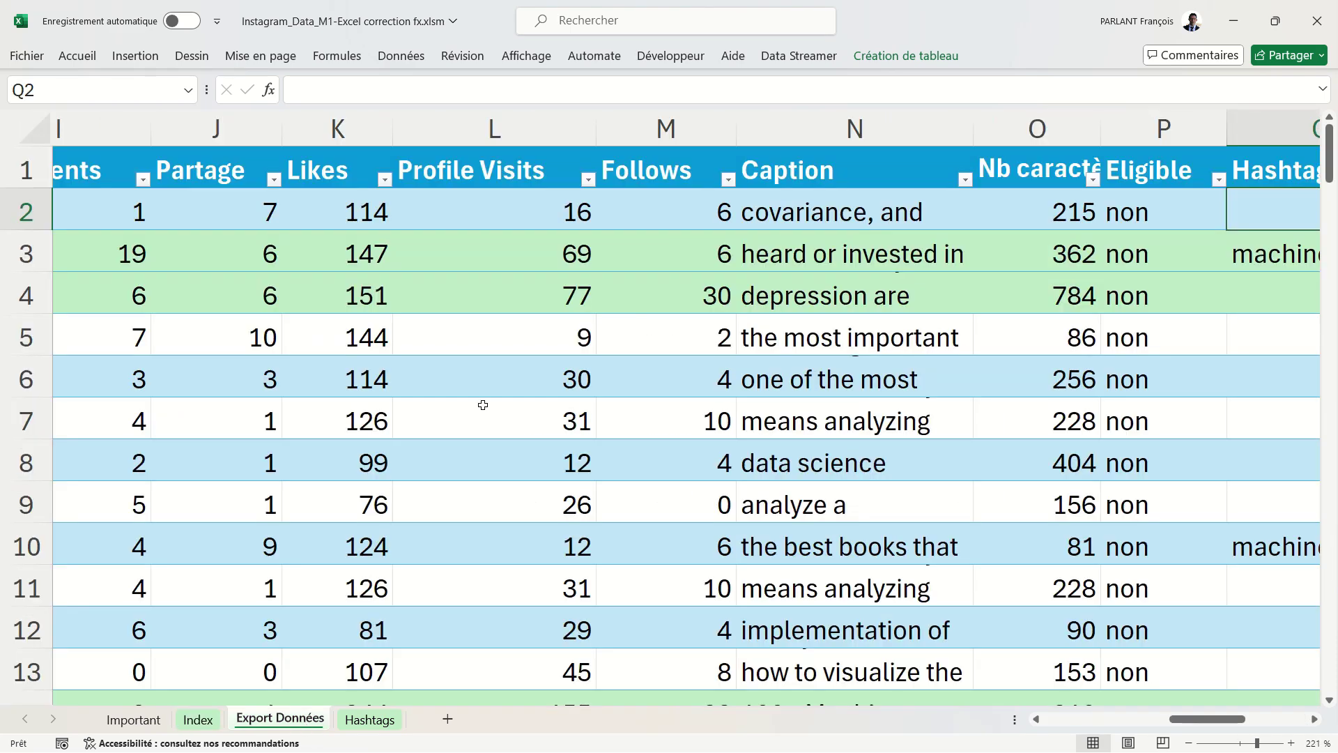
{"action": "left_click", "coordinate": [479, 309]}
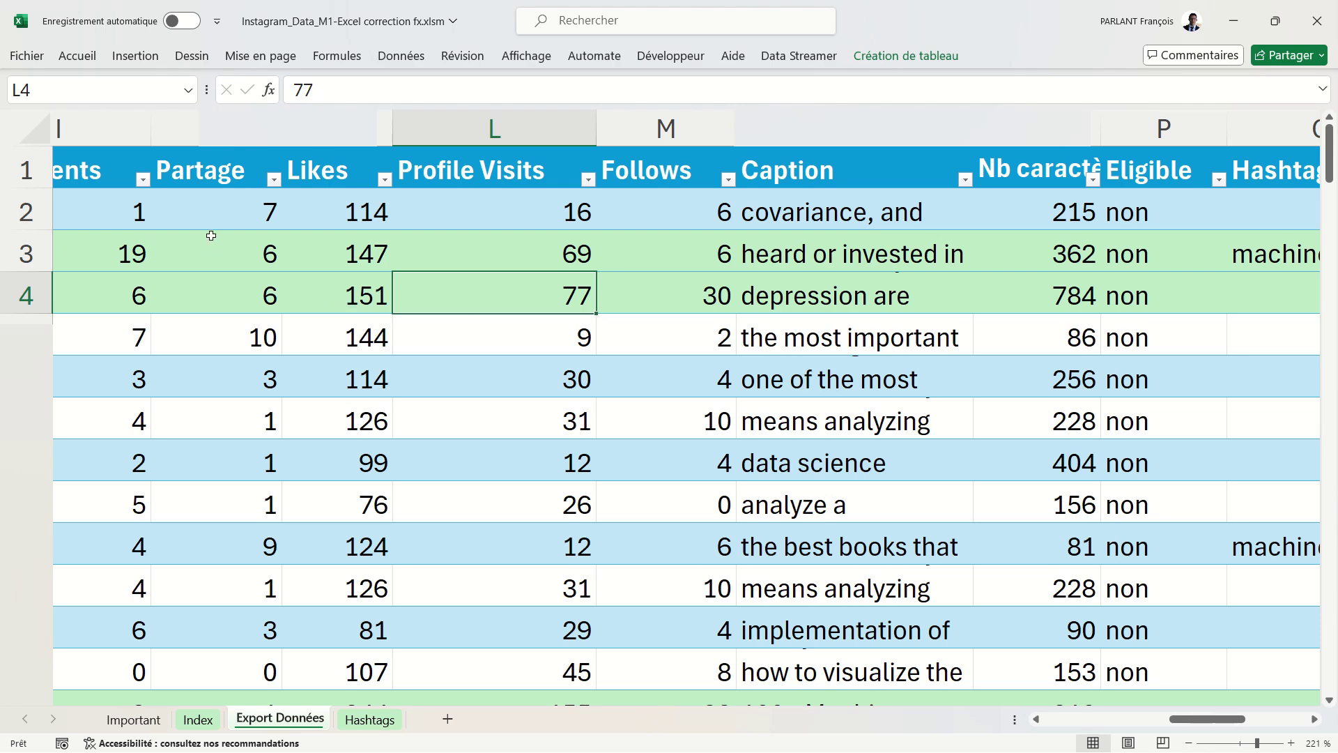
{"action": "left_click", "coordinate": [134, 57]}
{"action": "left_click", "coordinate": [50, 94]}
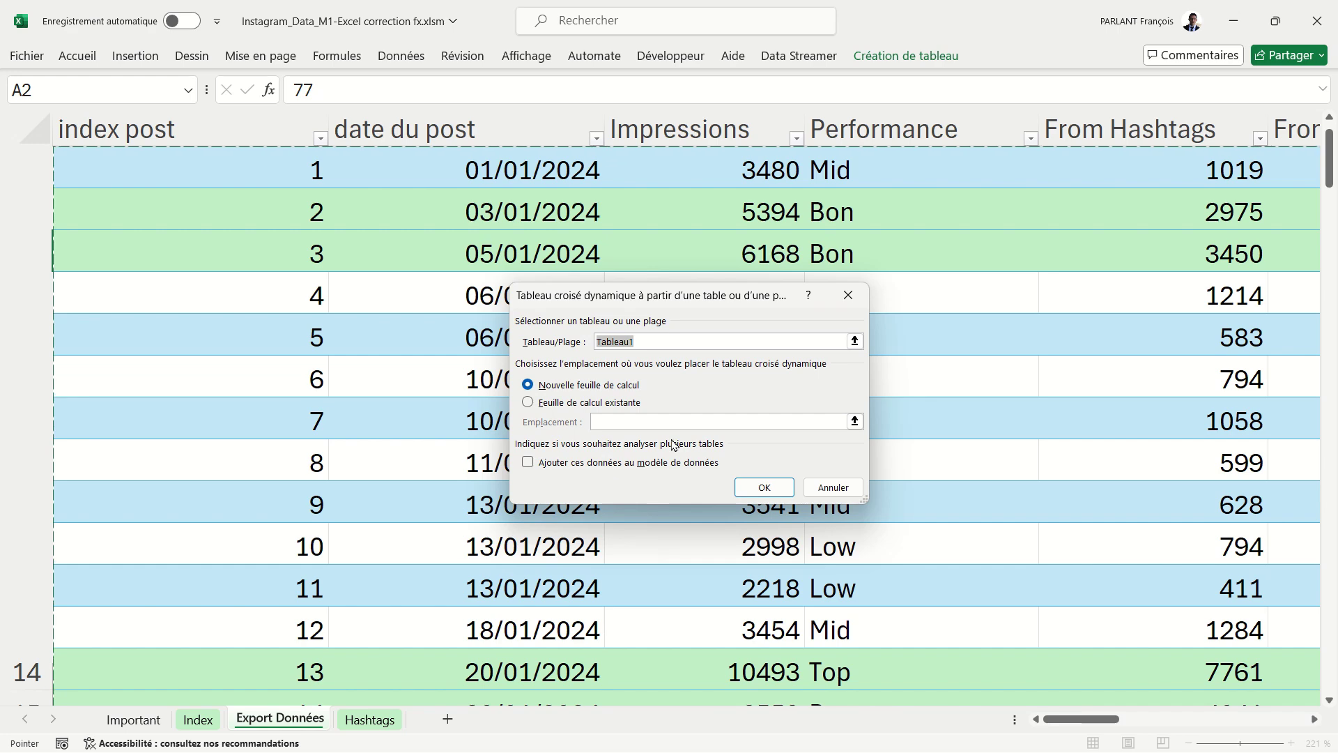
{"action": "left_click", "coordinate": [751, 488]}
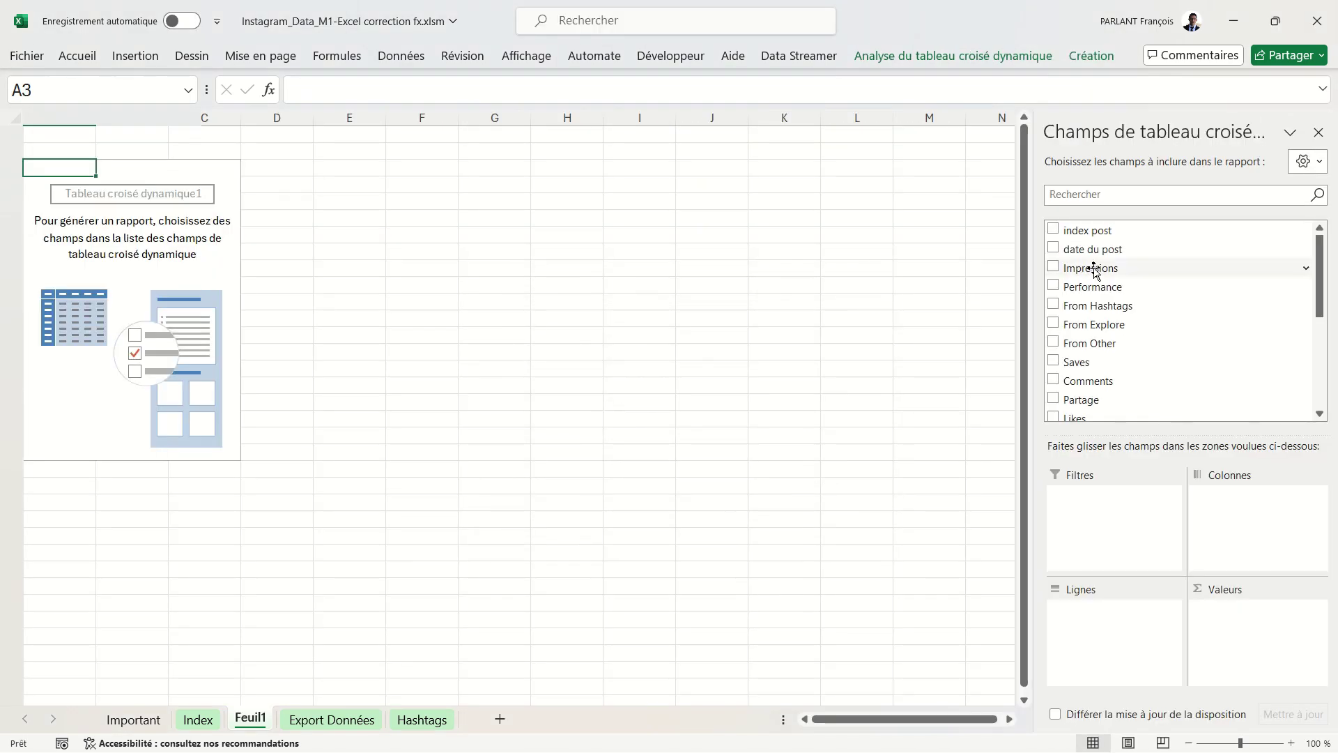
{"action": "mouse_move", "coordinate": [1093, 249]}
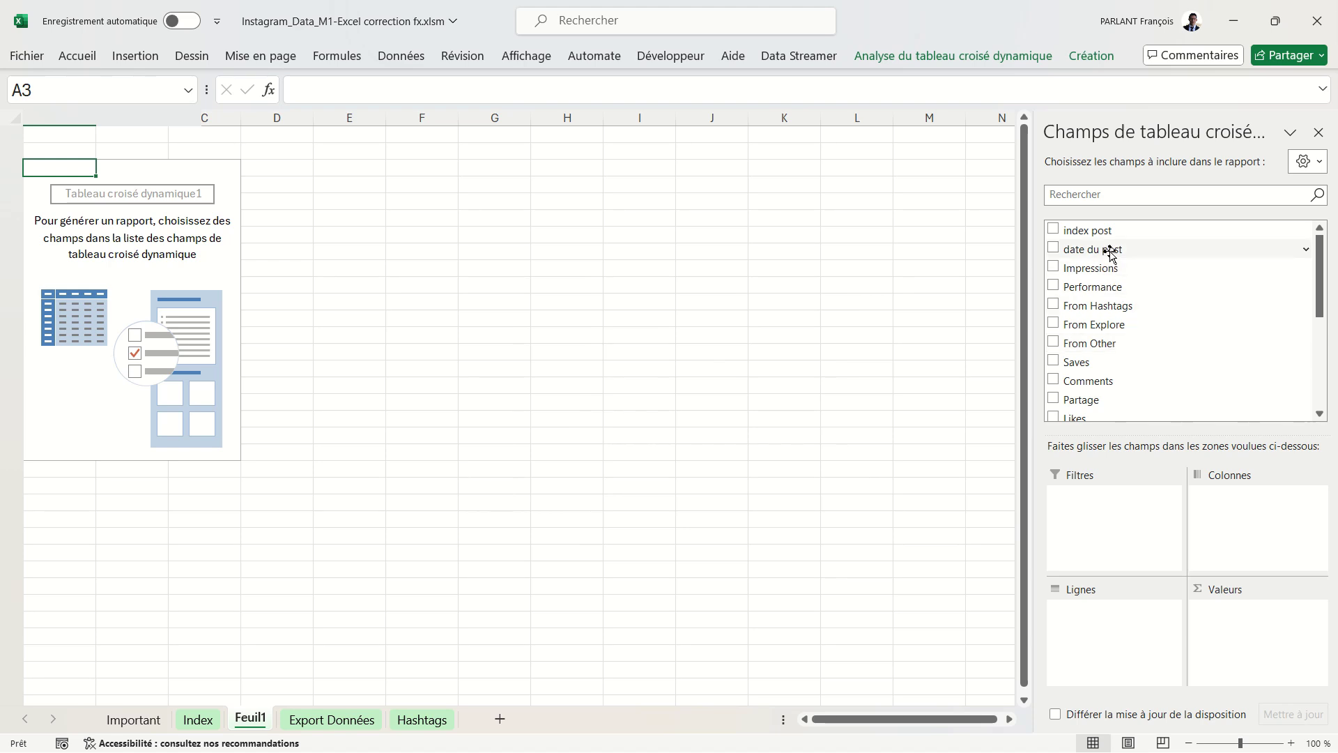
Put date du post in the pivot rows, dropping Jours and dates so only months janv–mai remain.
{"action": "left_click_drag", "start_coordinate": [1112, 251], "coordinate": [1080, 620]}
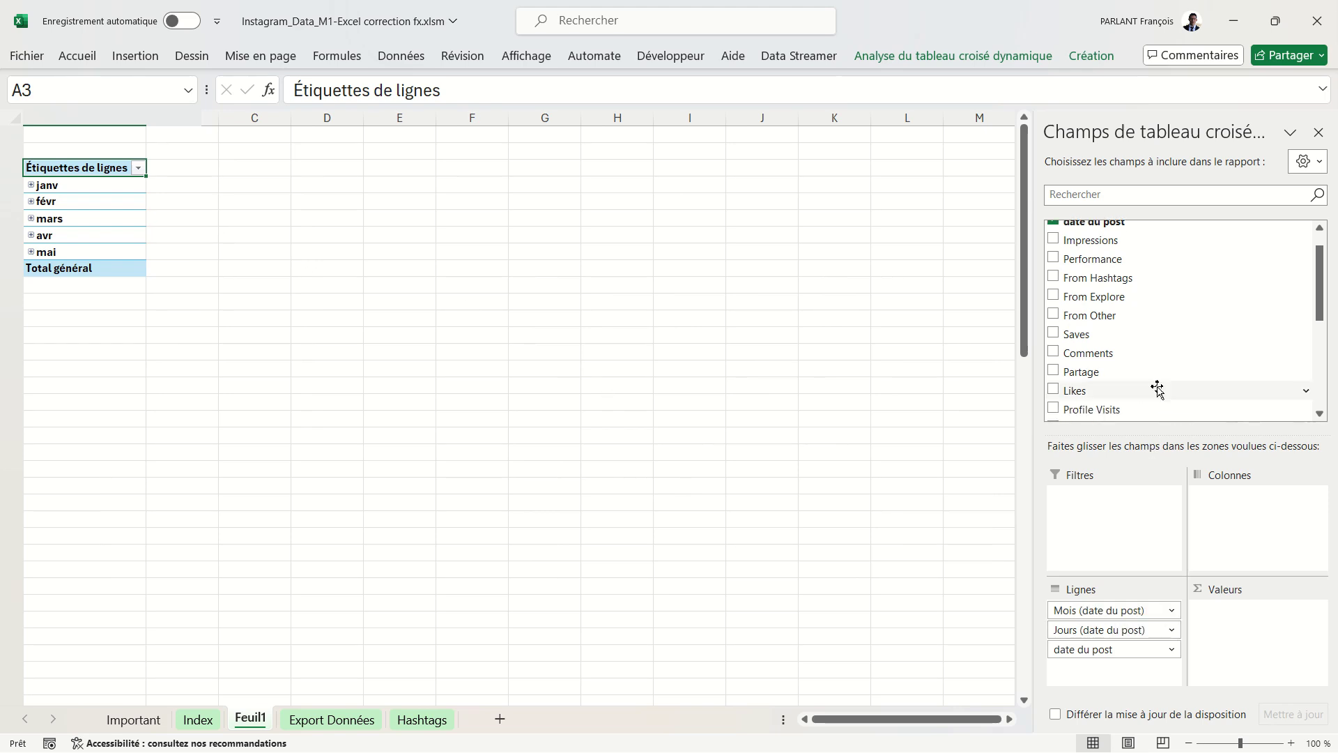
{"action": "left_click_drag", "start_coordinate": [1123, 631], "coordinate": [1156, 388]}
{"action": "left_click_drag", "start_coordinate": [1113, 633], "coordinate": [1099, 353]}
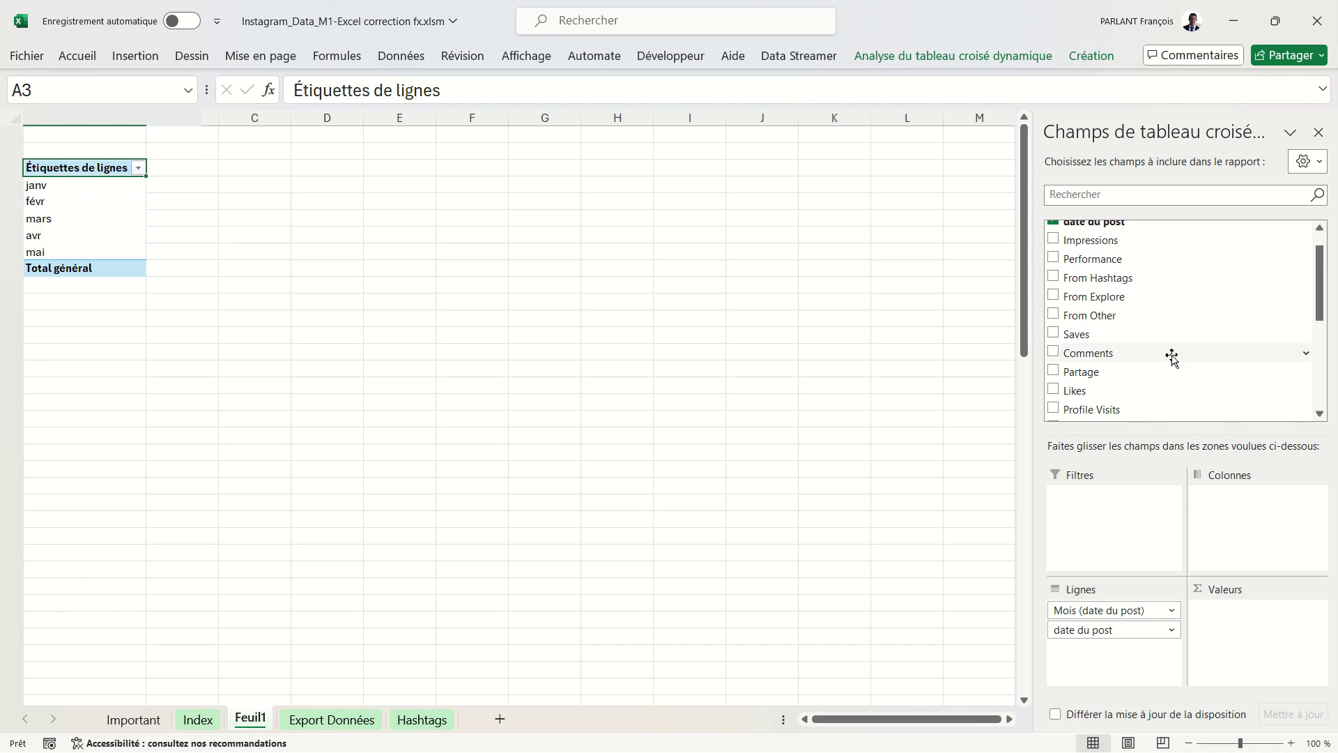
Add sums of Impressions, Partage, Likes, Profile Visits and Follows to the pivot Valeurs.
{"action": "scroll", "coordinate": [1154, 312], "scroll_direction": "down", "scroll_amount": 5}
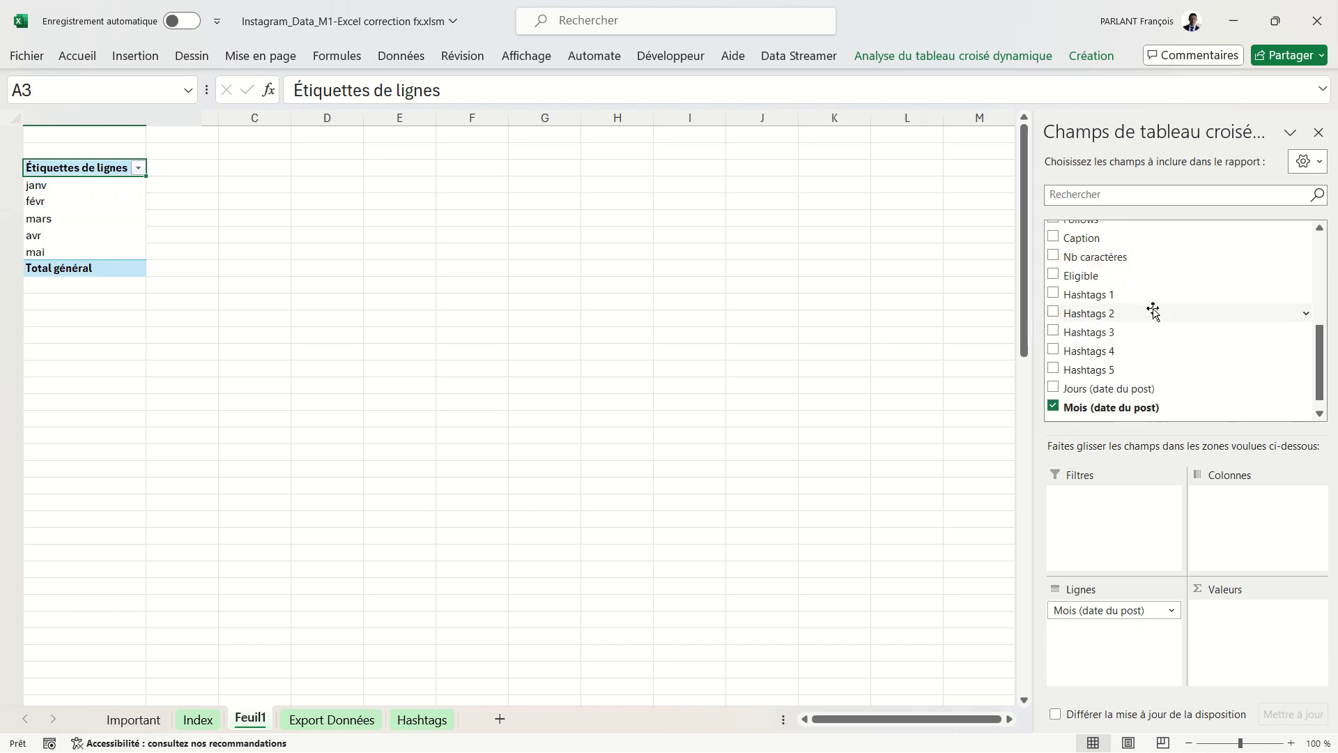
{"action": "scroll", "coordinate": [1193, 305], "scroll_direction": "up", "scroll_amount": 1}
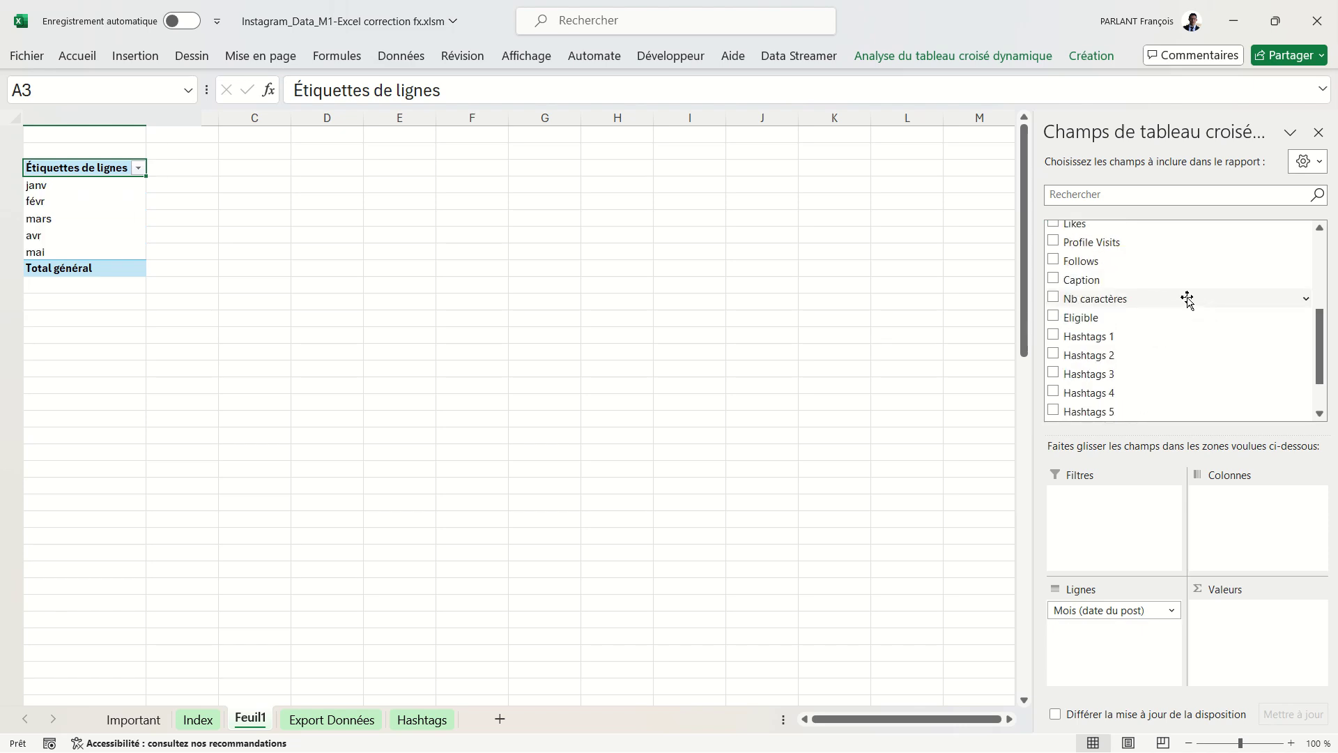
{"action": "scroll", "coordinate": [1188, 300], "scroll_direction": "up", "scroll_amount": 3}
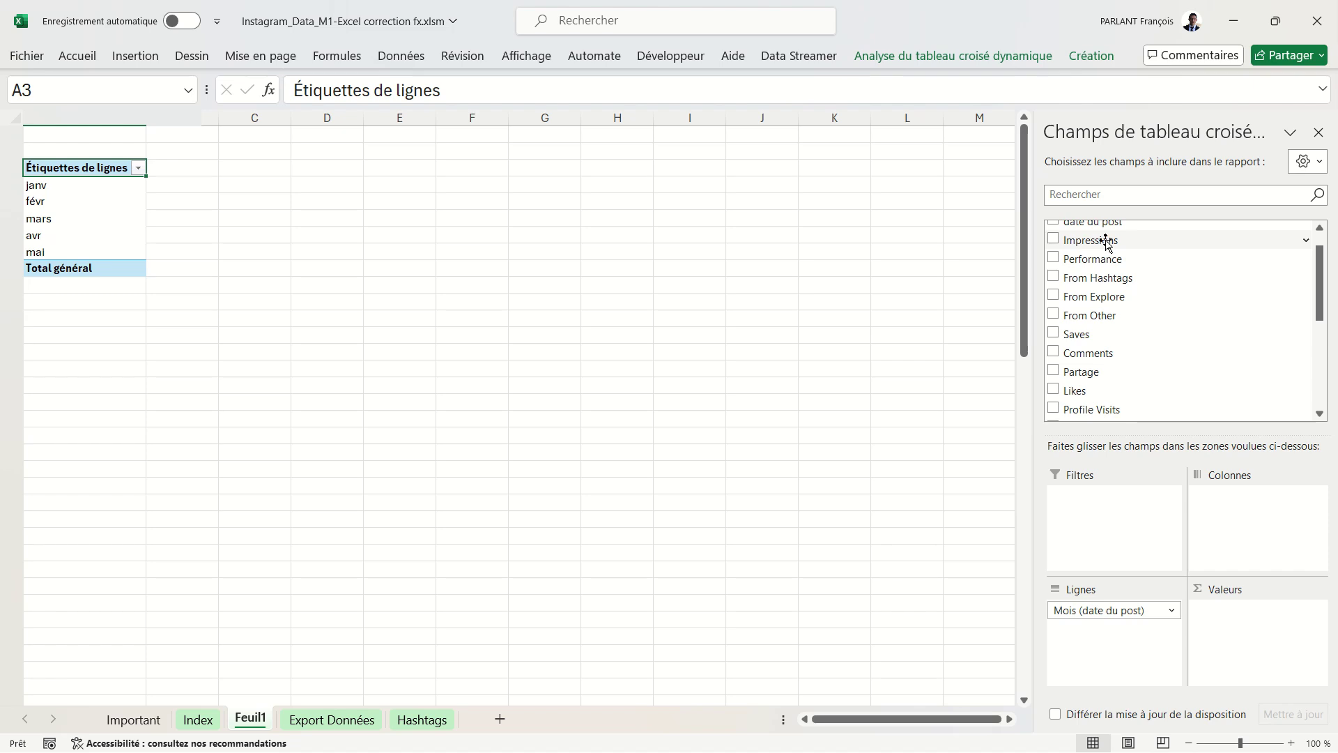
{"action": "mouse_move", "coordinate": [1105, 239]}
{"action": "left_mouse_down"}
{"action": "mouse_move", "coordinate": [1238, 586]}
{"action": "mouse_move", "coordinate": [1231, 634]}
{"action": "left_mouse_up"}
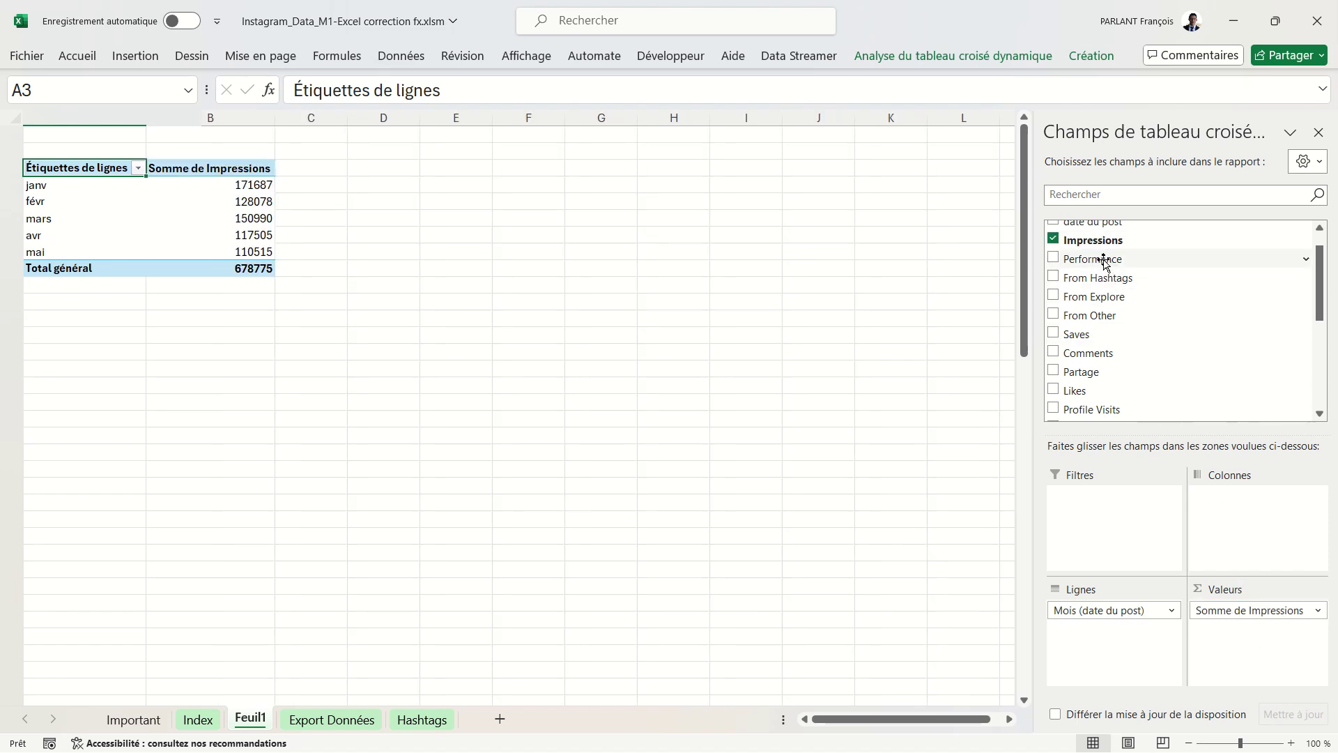
{"action": "scroll", "coordinate": [1104, 262], "scroll_direction": "up", "scroll_amount": 1}
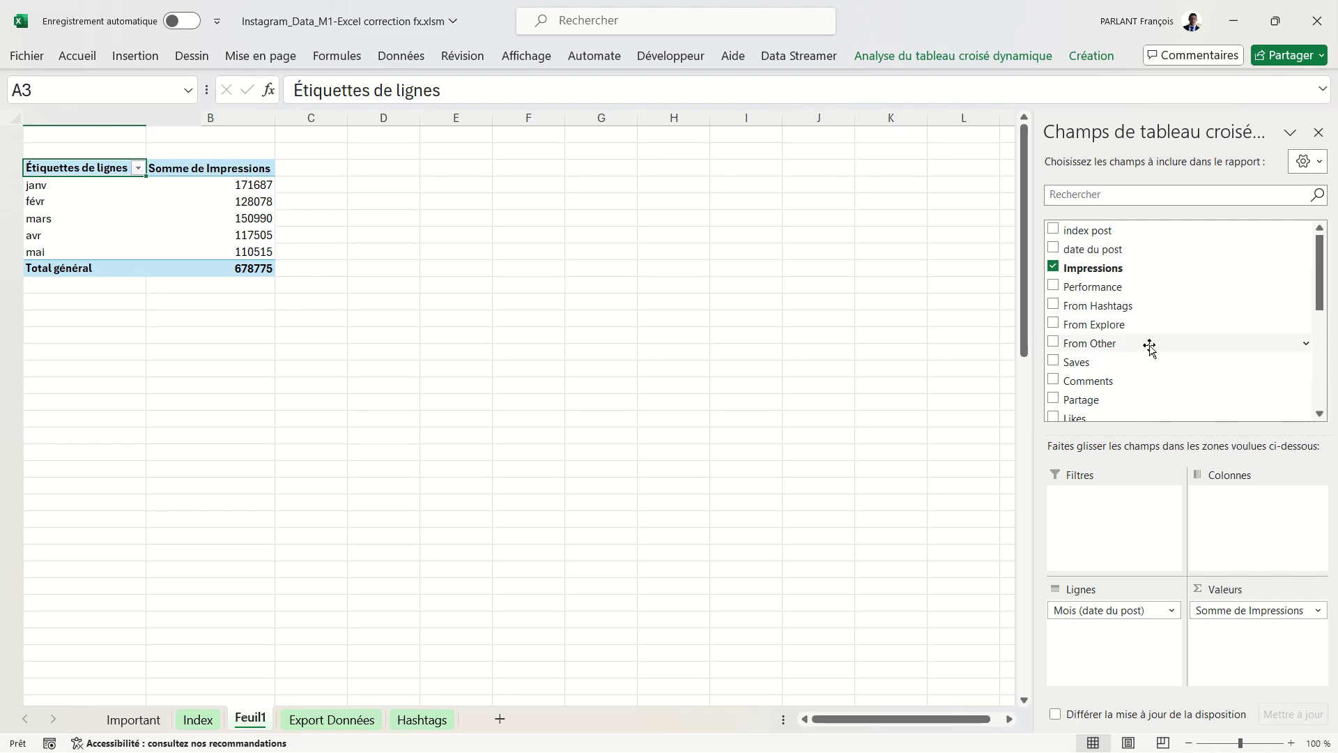
{"action": "scroll", "coordinate": [1150, 346], "scroll_direction": "down", "scroll_amount": 3}
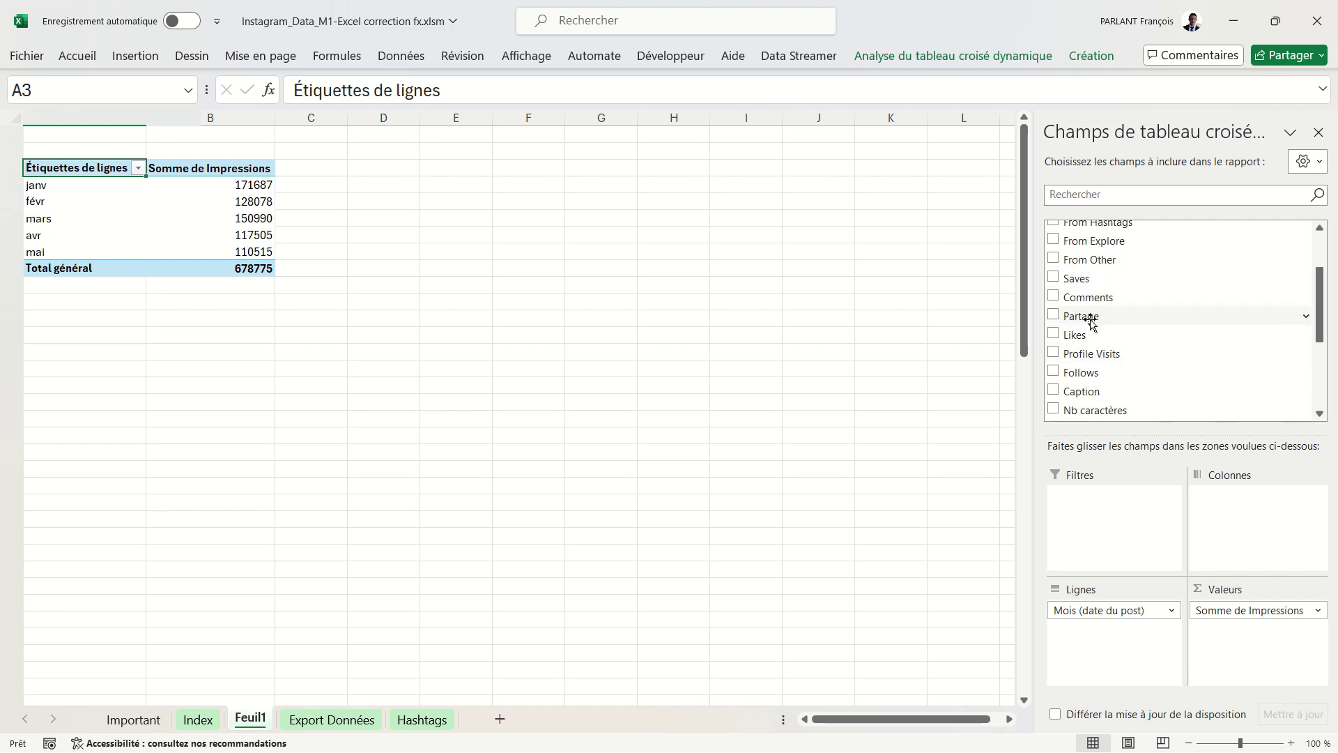
{"action": "left_click_drag", "start_coordinate": [1085, 316], "coordinate": [1259, 669]}
{"action": "mouse_move", "coordinate": [1075, 334]}
{"action": "left_mouse_down"}
{"action": "mouse_move", "coordinate": [1241, 541]}
{"action": "mouse_move", "coordinate": [1248, 648]}
{"action": "left_mouse_up"}
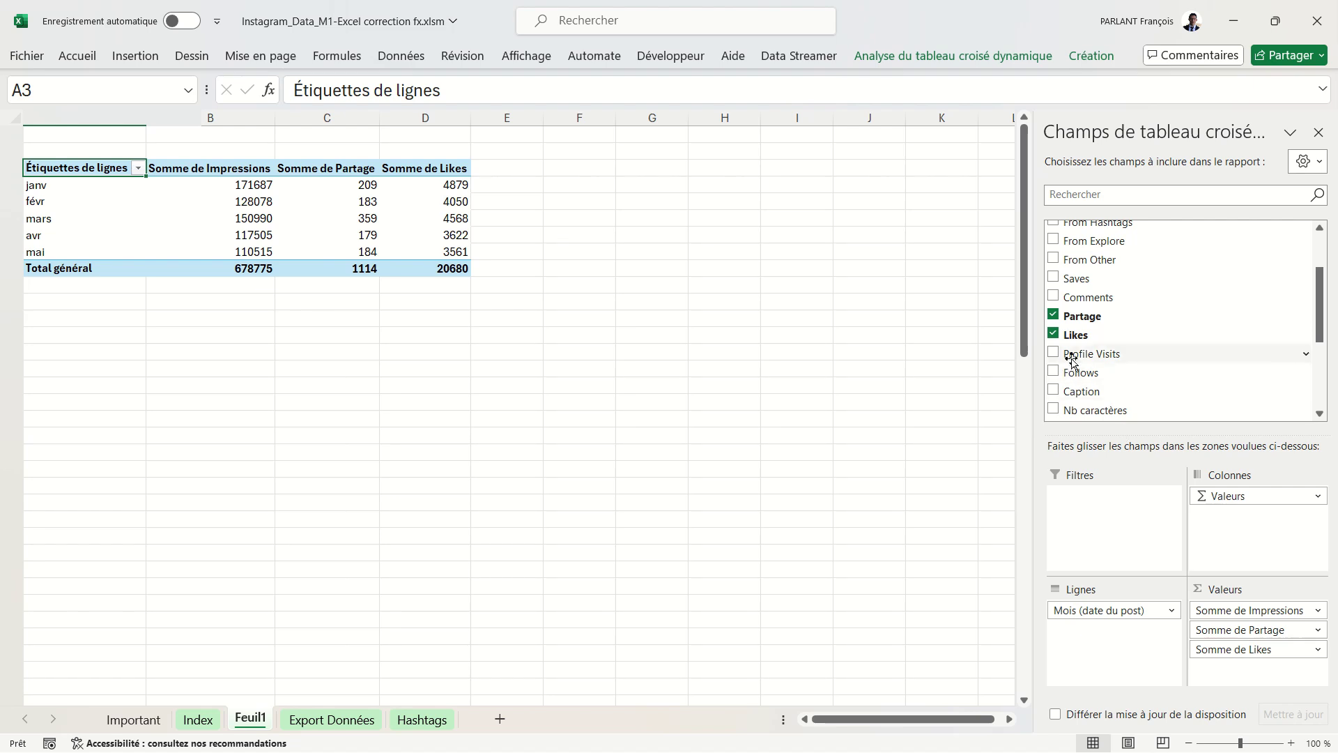
{"action": "left_click_drag", "start_coordinate": [1092, 357], "coordinate": [1248, 673]}
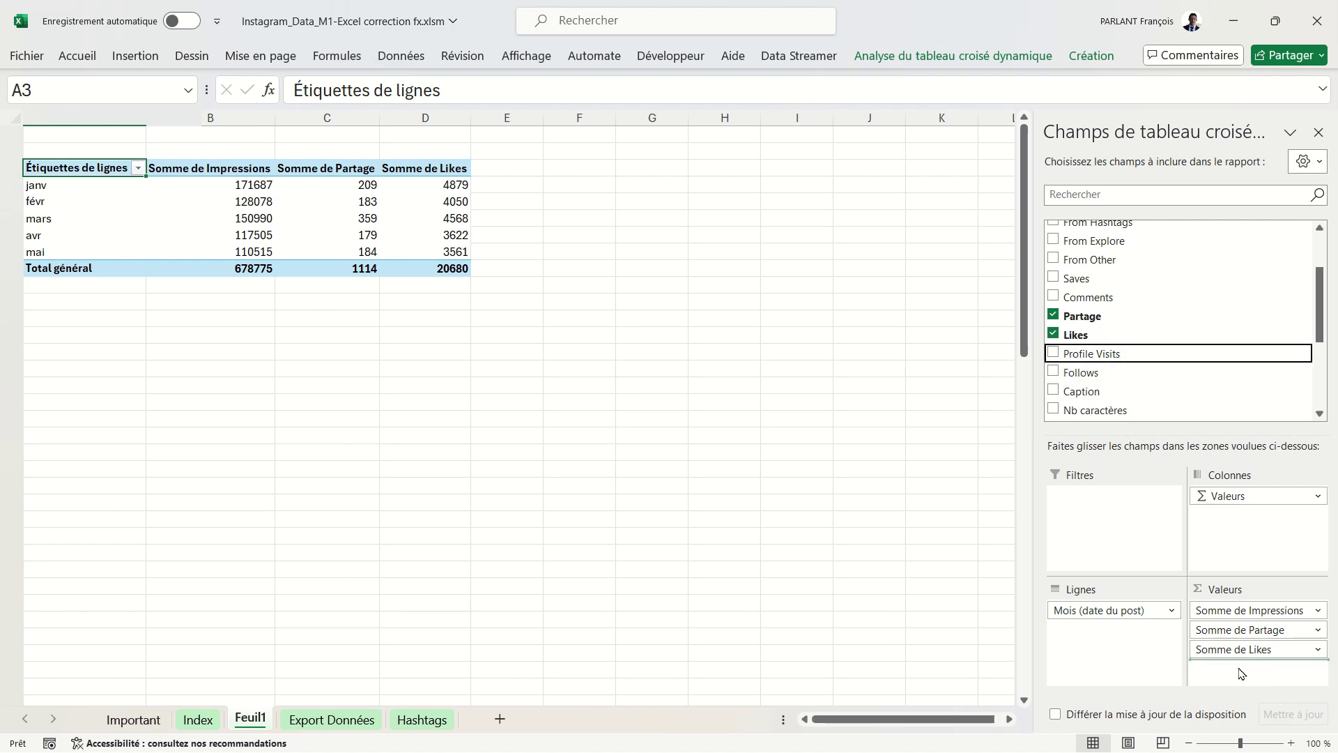
{"action": "left_click_drag", "start_coordinate": [1089, 373], "coordinate": [1250, 678]}
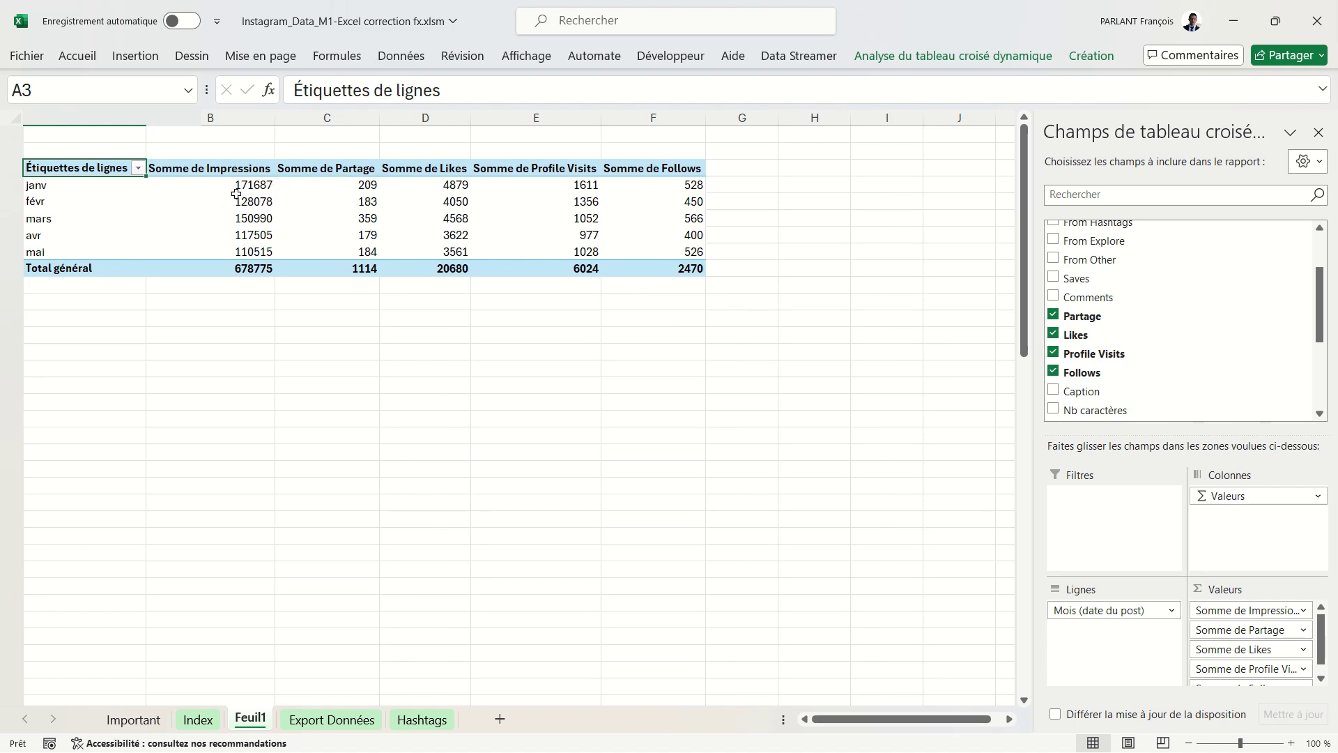
{"action": "mouse_move", "coordinate": [236, 201]}
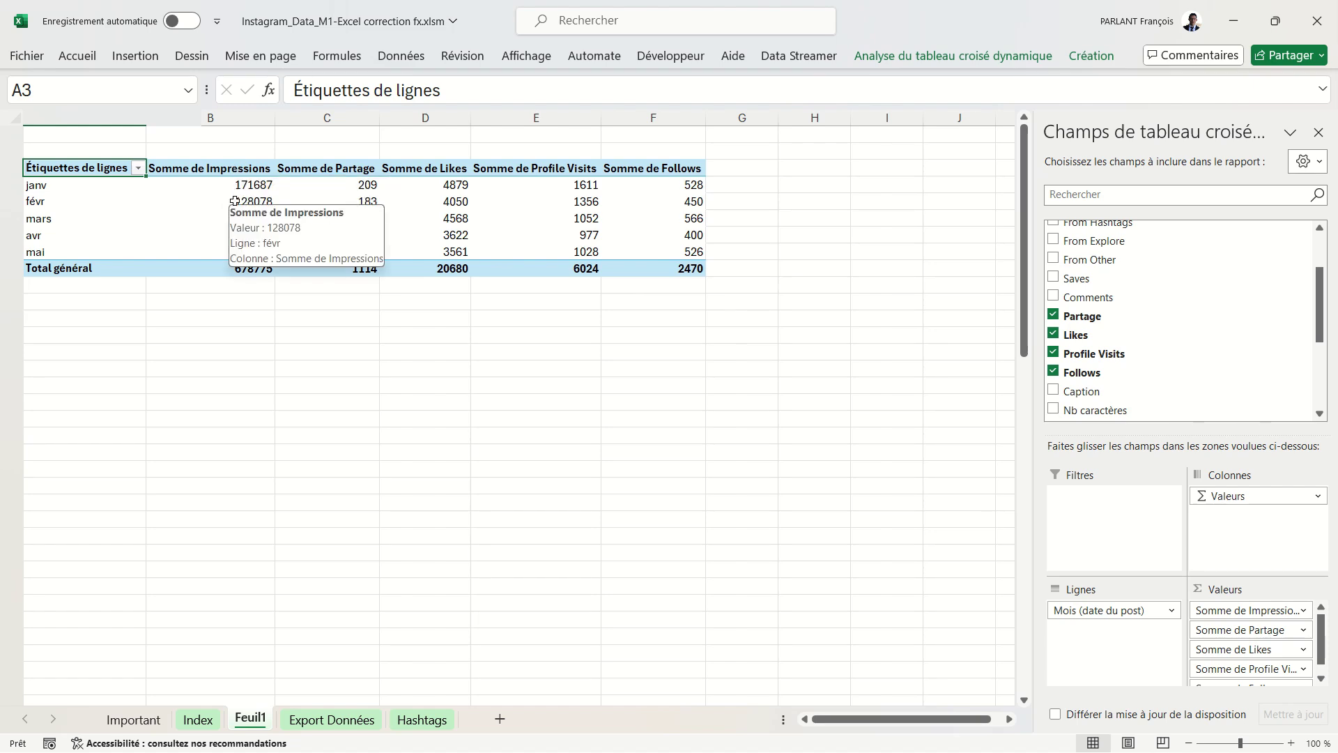
Format the Somme de Impressions field as Nombre with 0 decimals and a thousands separator.
{"action": "right_click", "coordinate": [235, 201]}
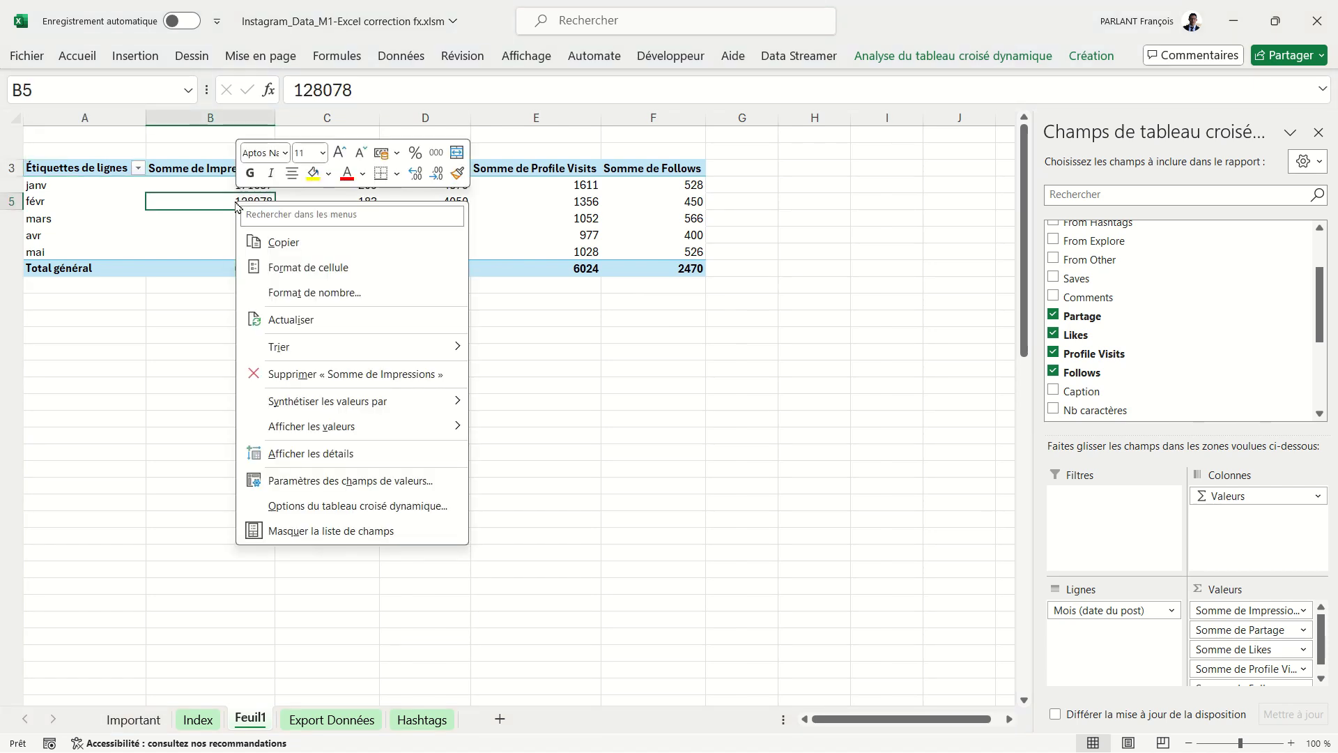
{"action": "left_click", "coordinate": [337, 481]}
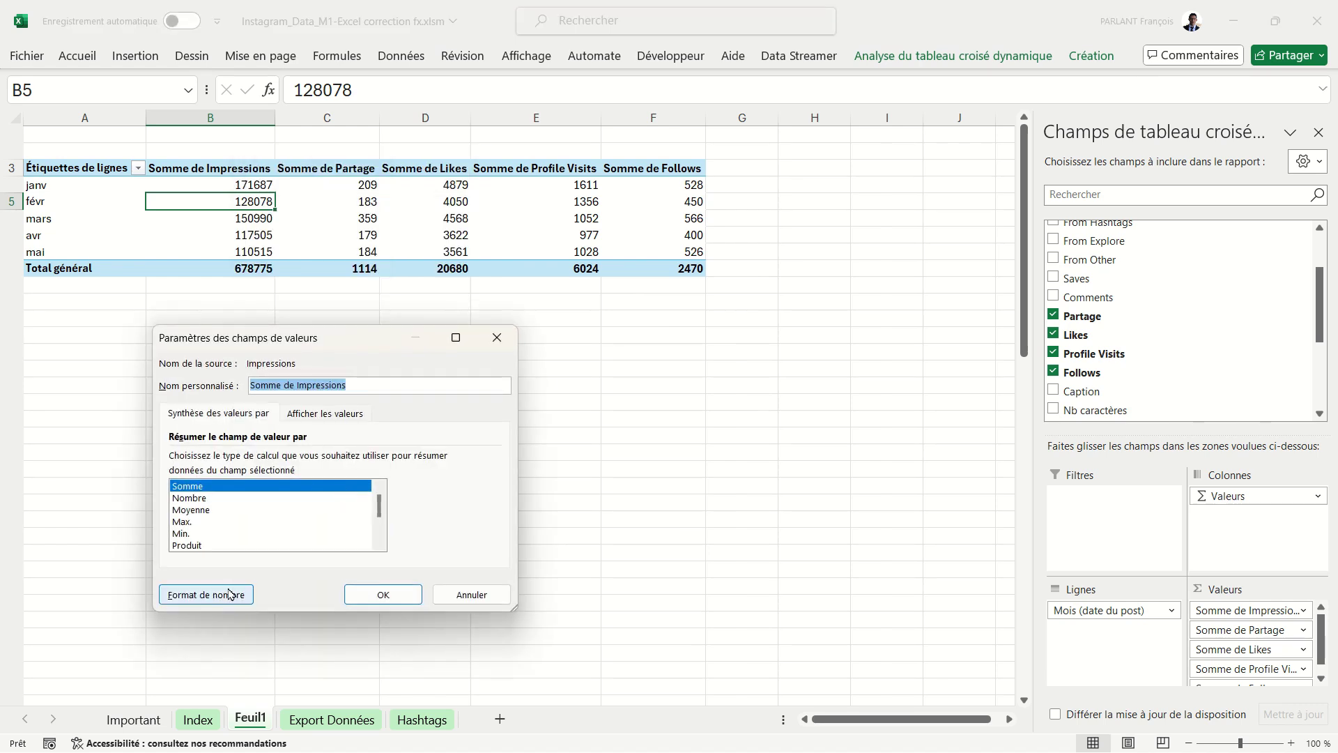
{"action": "left_click", "coordinate": [229, 594]}
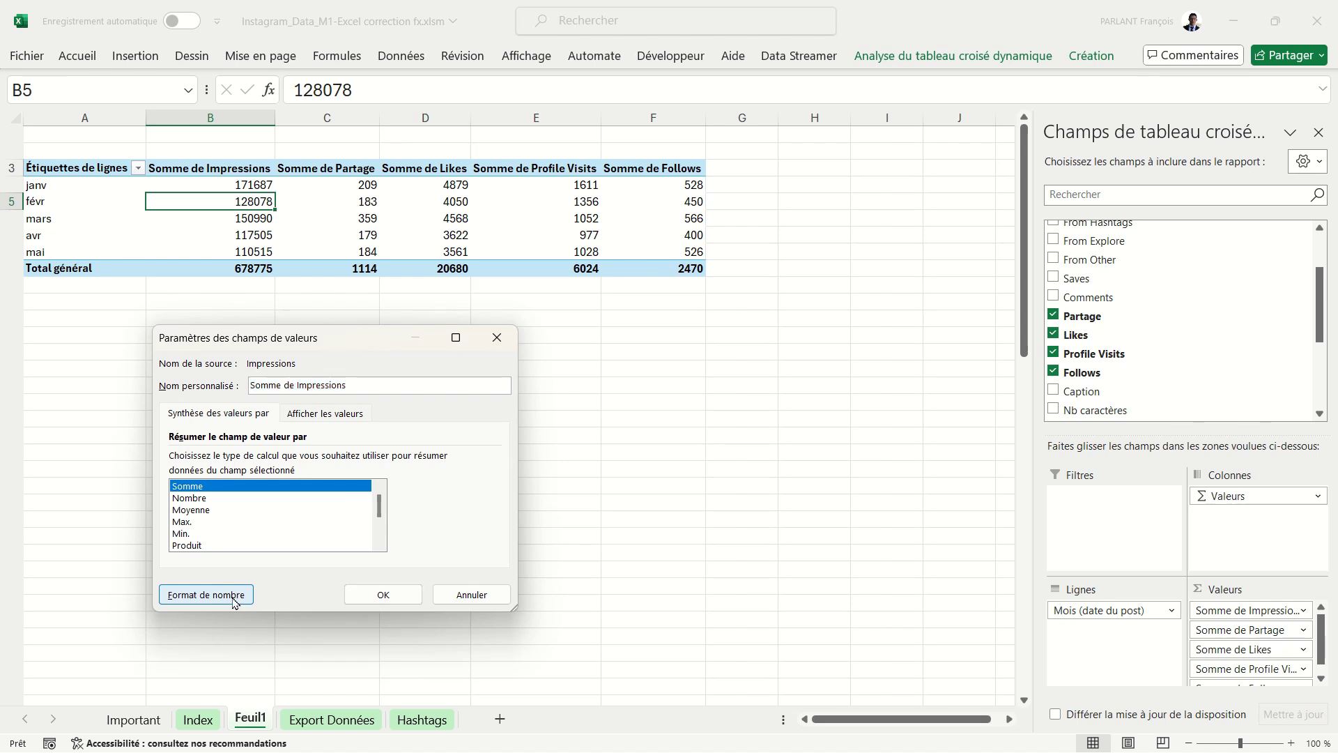
{"action": "left_click", "coordinate": [164, 345]}
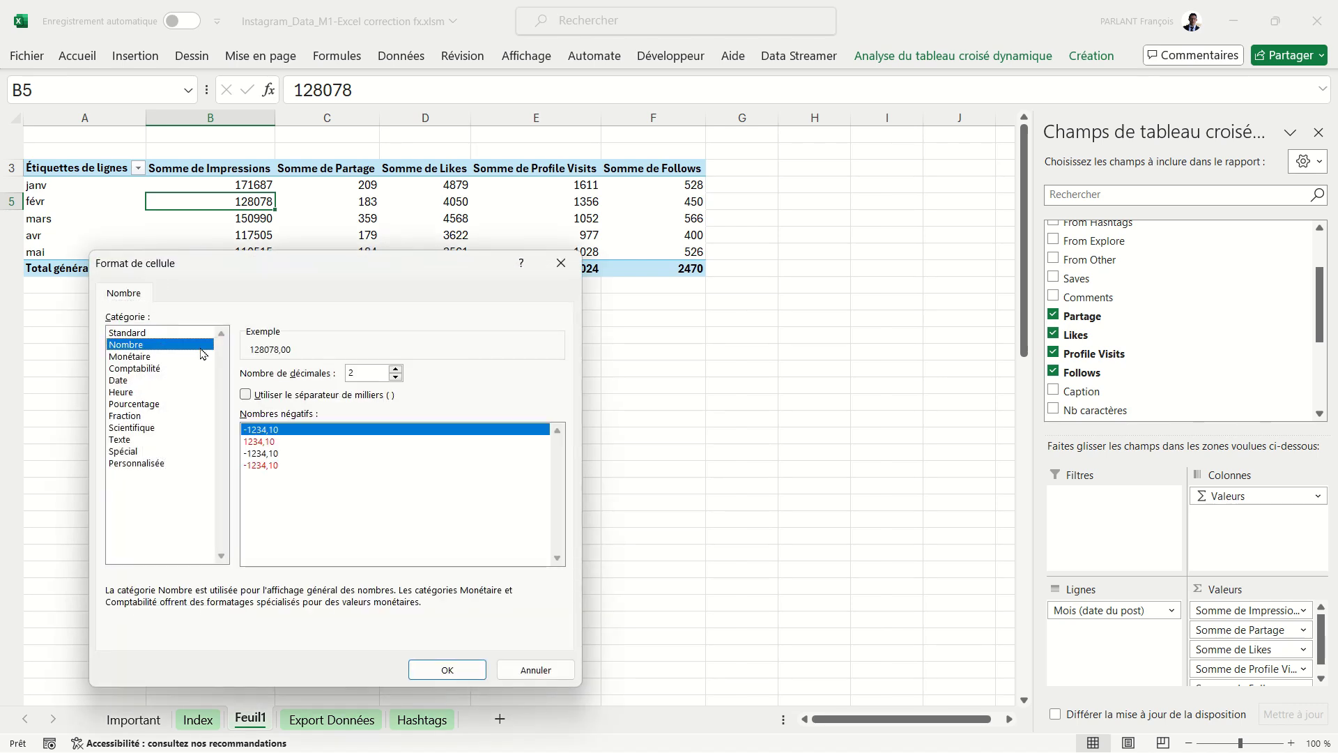
{"action": "left_click", "coordinate": [396, 377]}
{"action": "left_click", "coordinate": [396, 377]}
{"action": "left_click", "coordinate": [246, 395]}
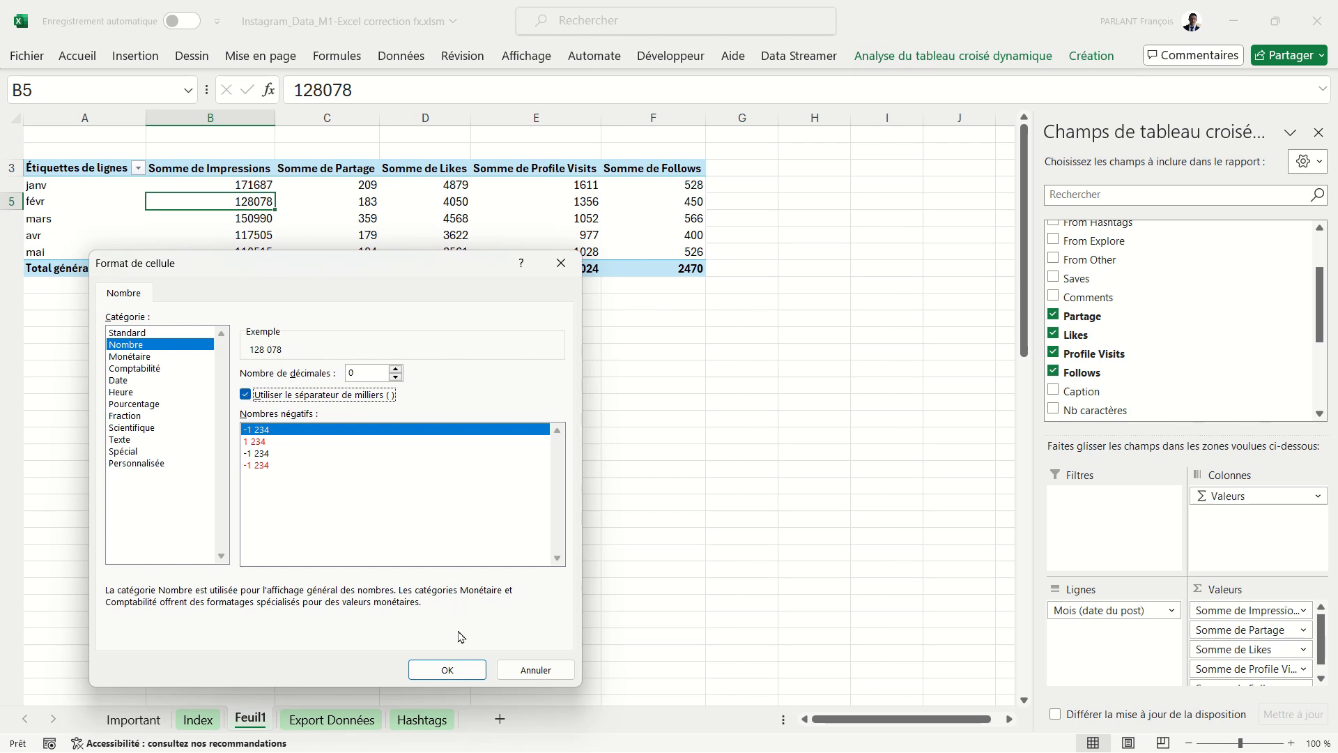
{"action": "left_click", "coordinate": [463, 673]}
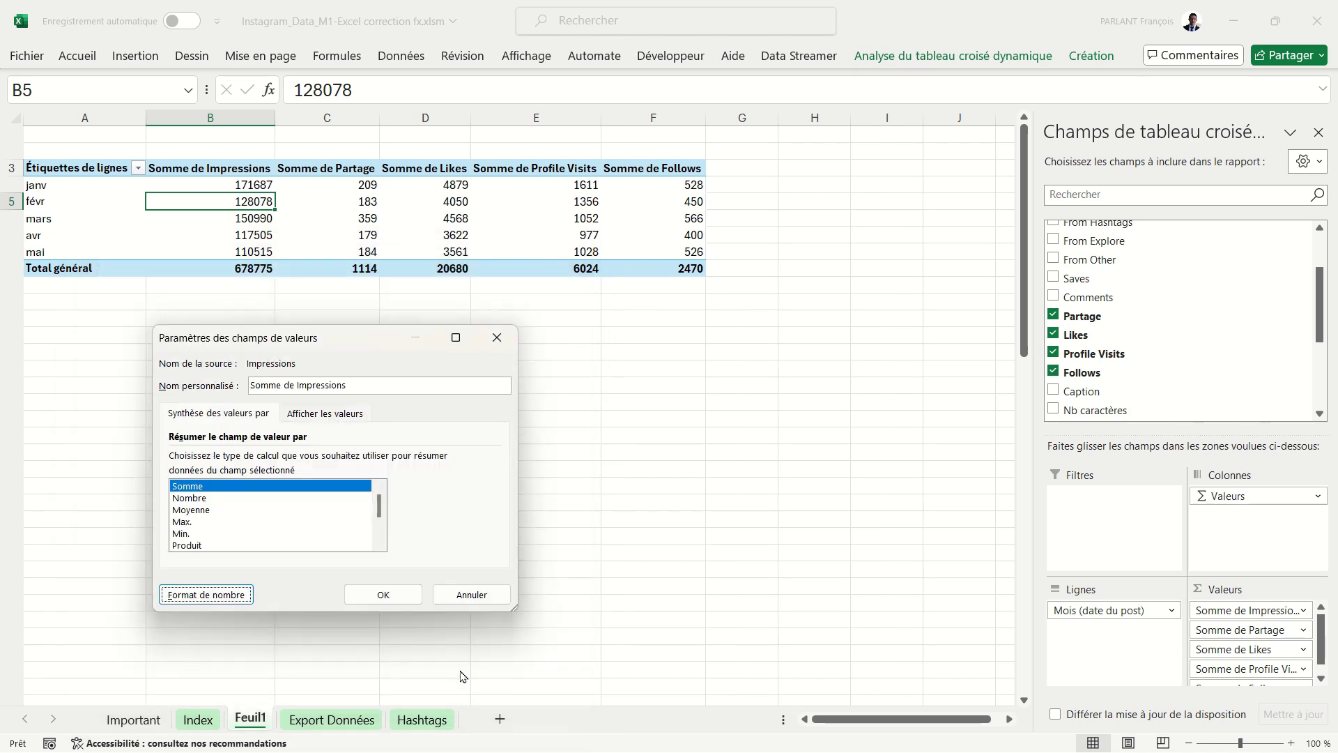
{"action": "left_click", "coordinate": [401, 594]}
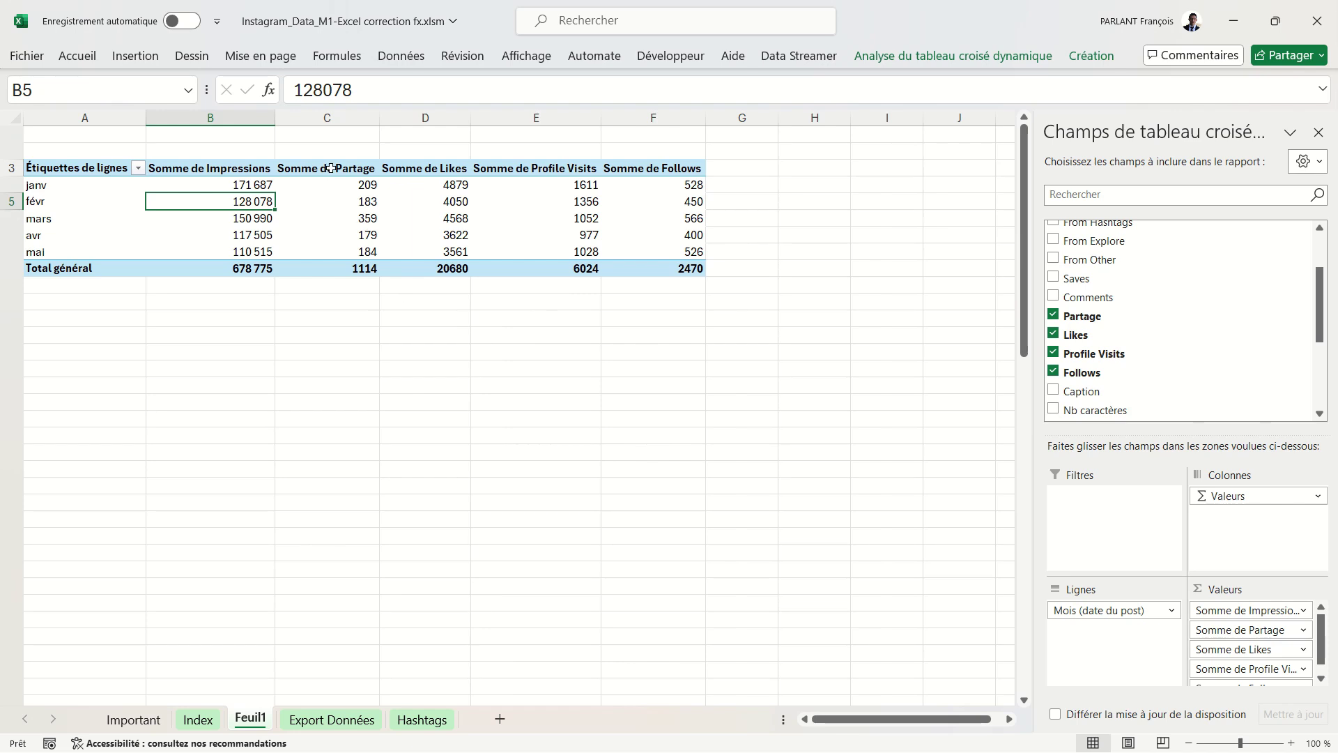
Give C3:F9 (Partage, Likes, Profile Visits, Follows) thousands separators and zero decimal places.
{"action": "left_click_drag", "start_coordinate": [331, 168], "coordinate": [575, 254]}
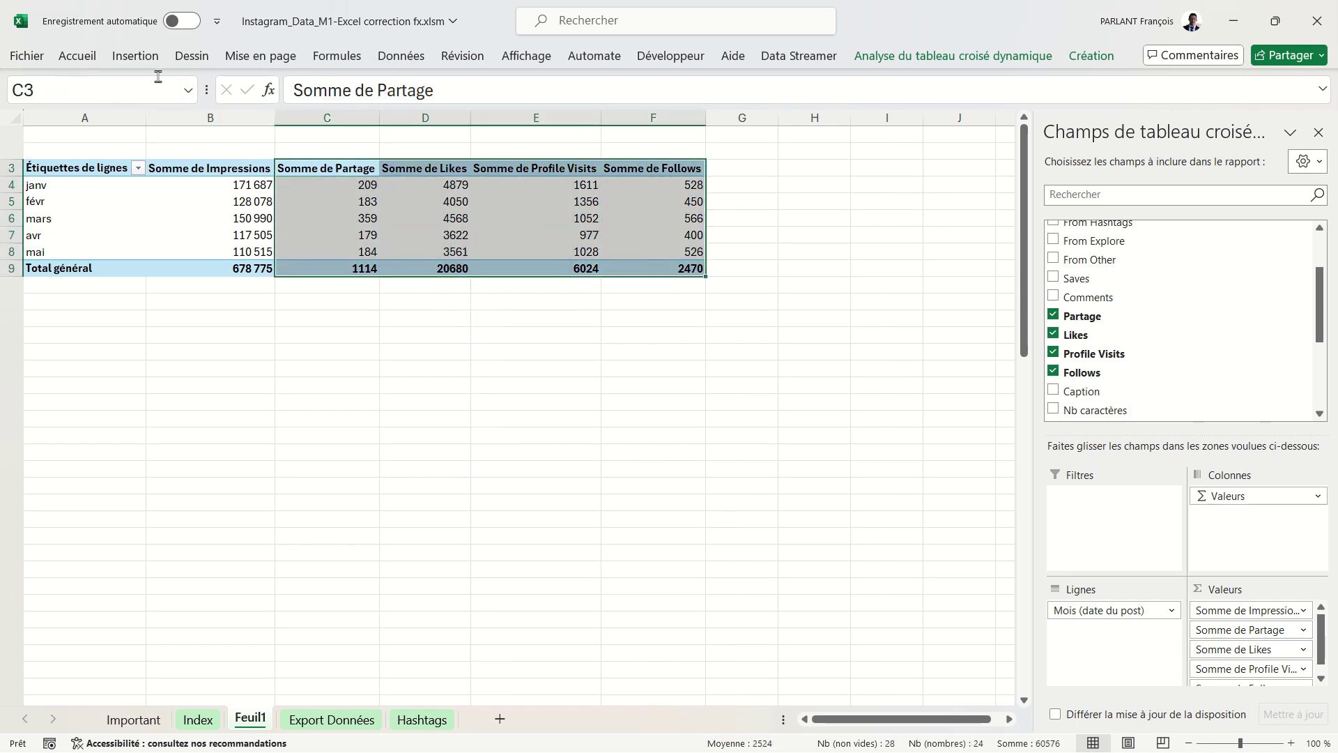
{"action": "left_click", "coordinate": [77, 55]}
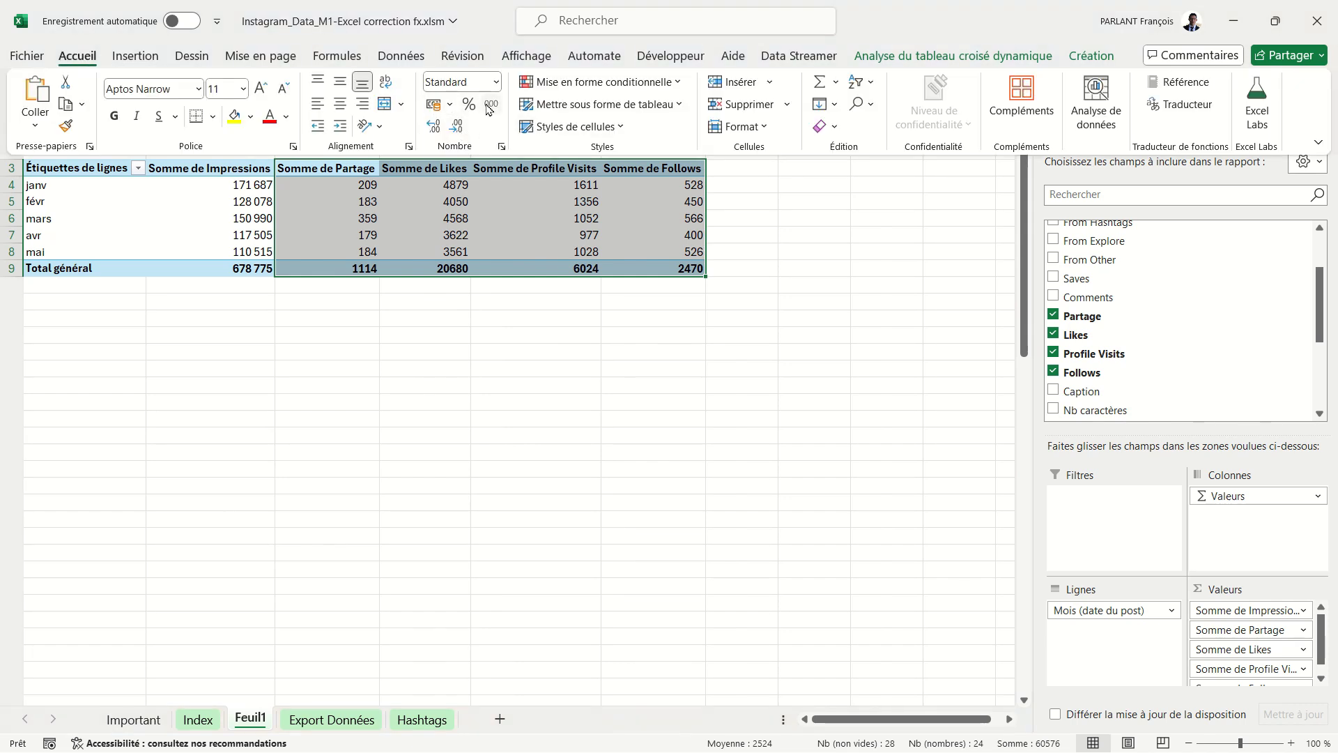
{"action": "left_click", "coordinate": [491, 106]}
{"action": "left_click", "coordinate": [458, 127]}
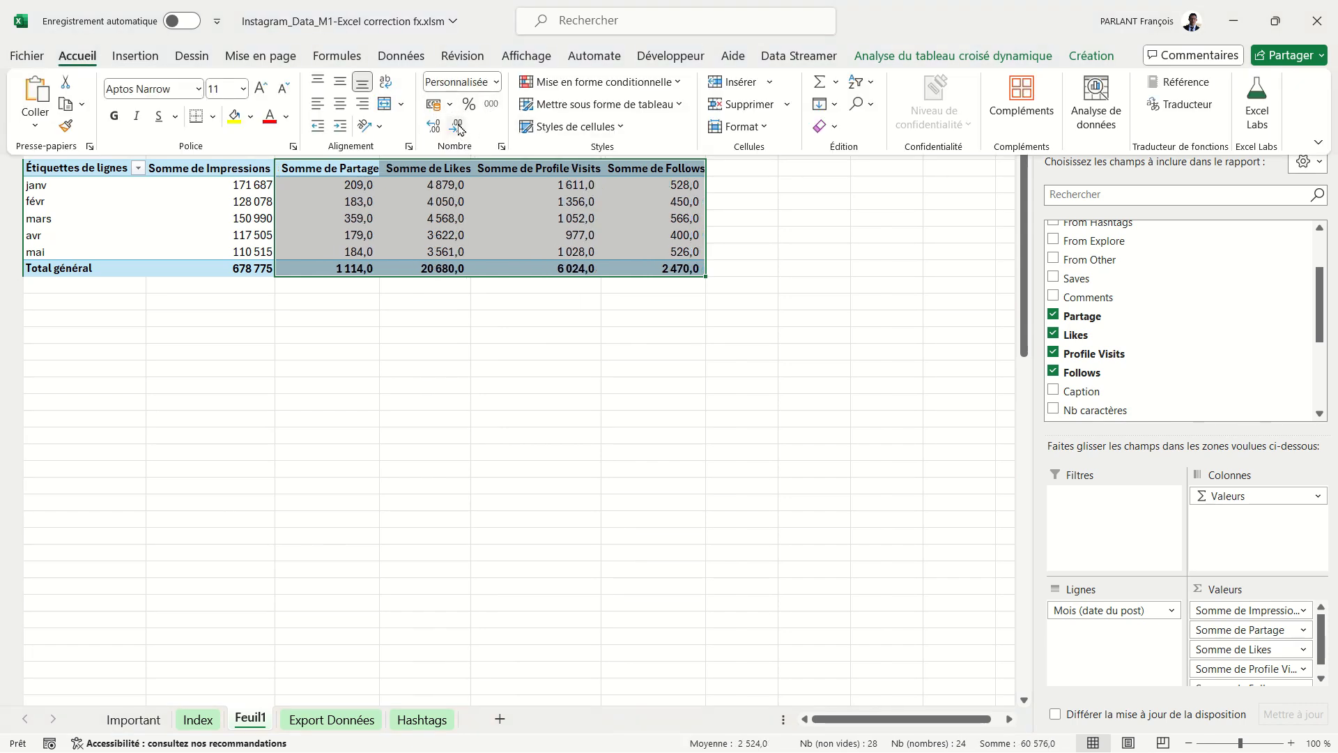
{"action": "left_click", "coordinate": [458, 127]}
{"action": "left_click", "coordinate": [530, 185]}
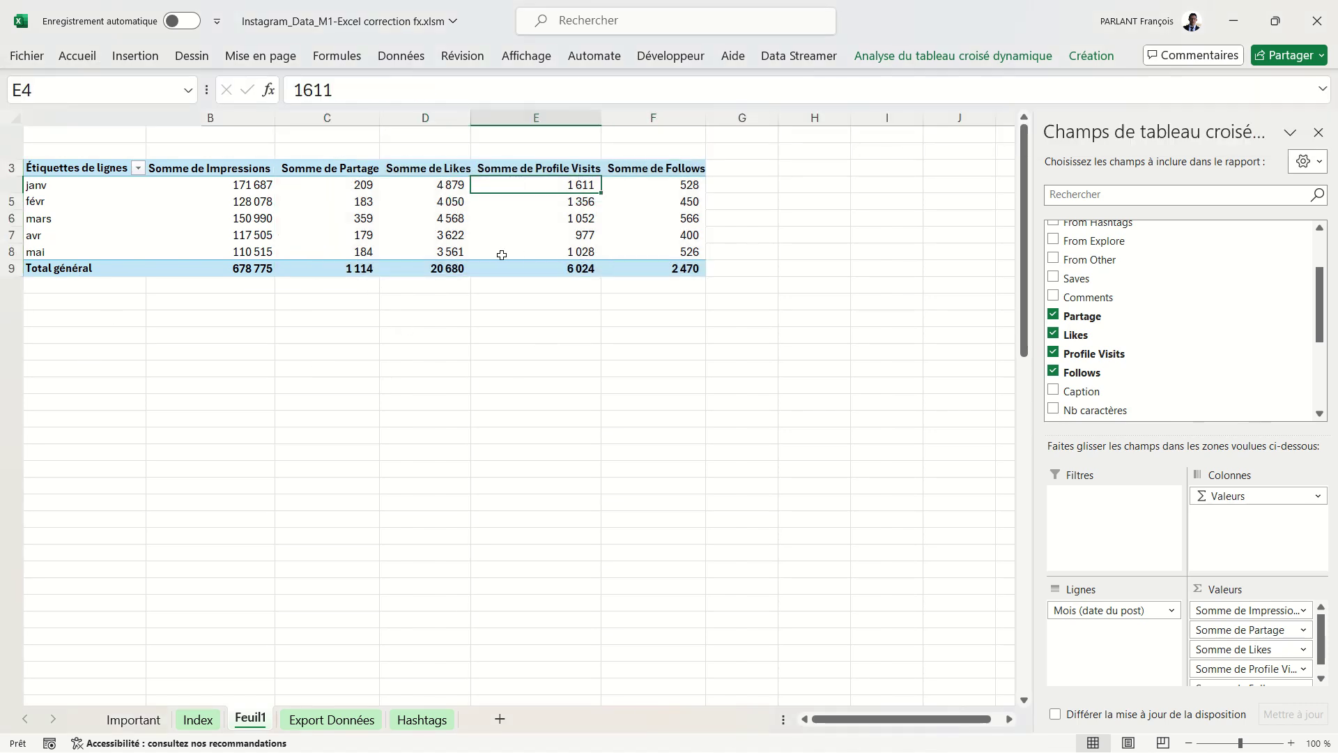
{"action": "left_click", "coordinate": [246, 216]}
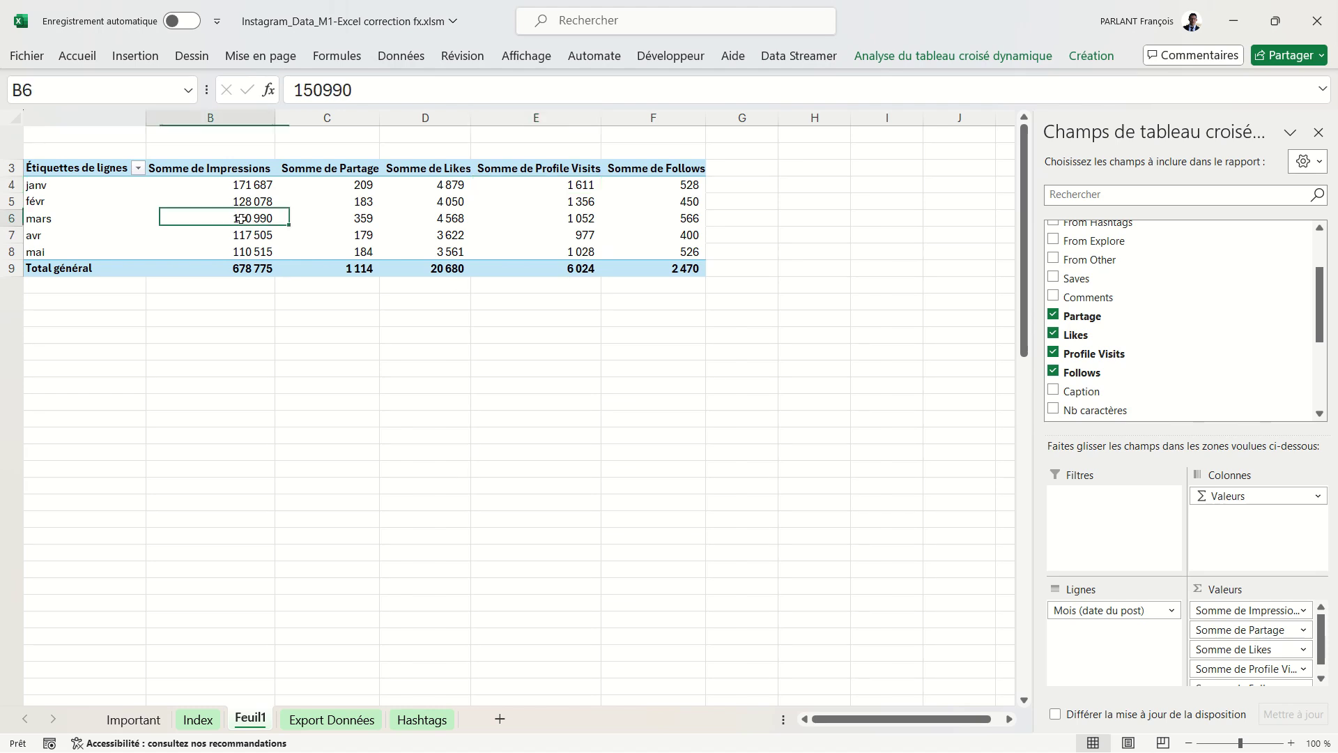
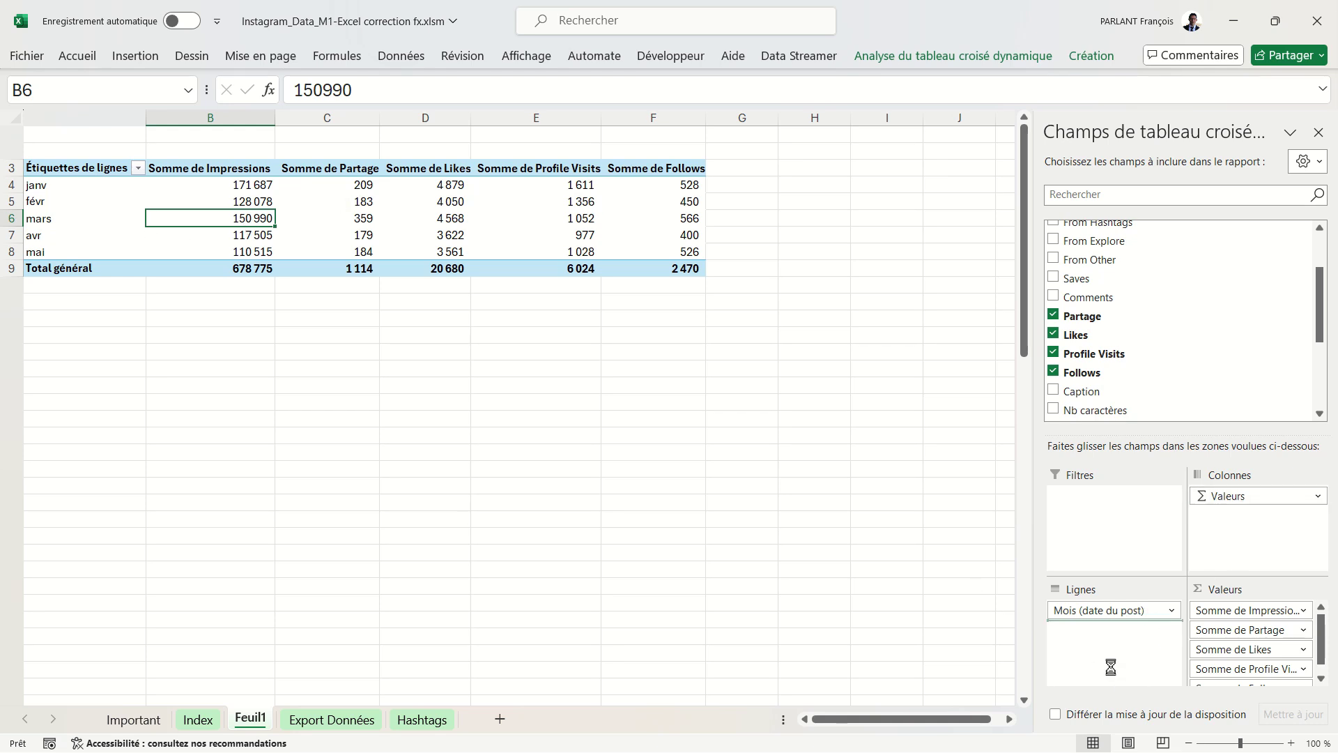
Move months to the Feuil1 pivot columns and measures to rows, then go to the Export Données sheet.
{"action": "left_click_drag", "start_coordinate": [1255, 492], "coordinate": [1114, 666]}
{"action": "left_click_drag", "start_coordinate": [1121, 617], "coordinate": [1255, 495]}
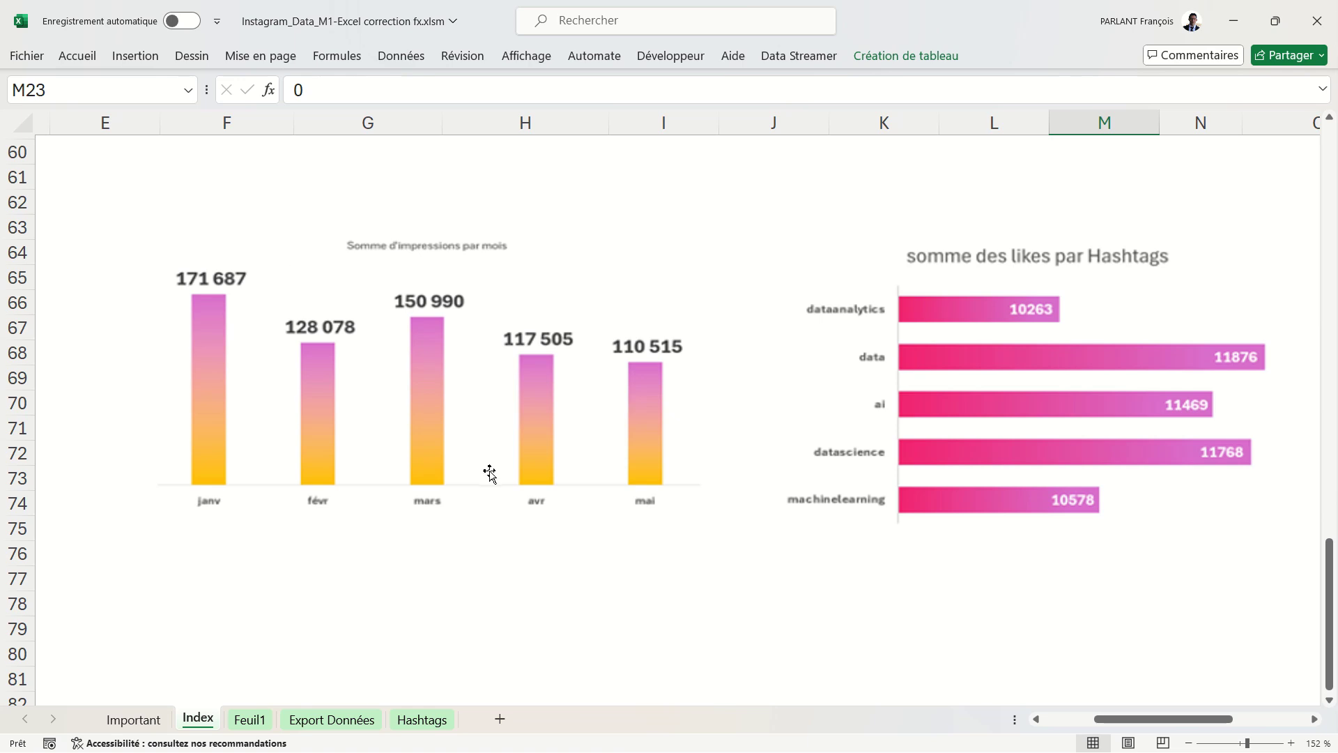
{"action": "left_click", "coordinate": [331, 721]}
{"action": "left_click", "coordinate": [378, 260]}
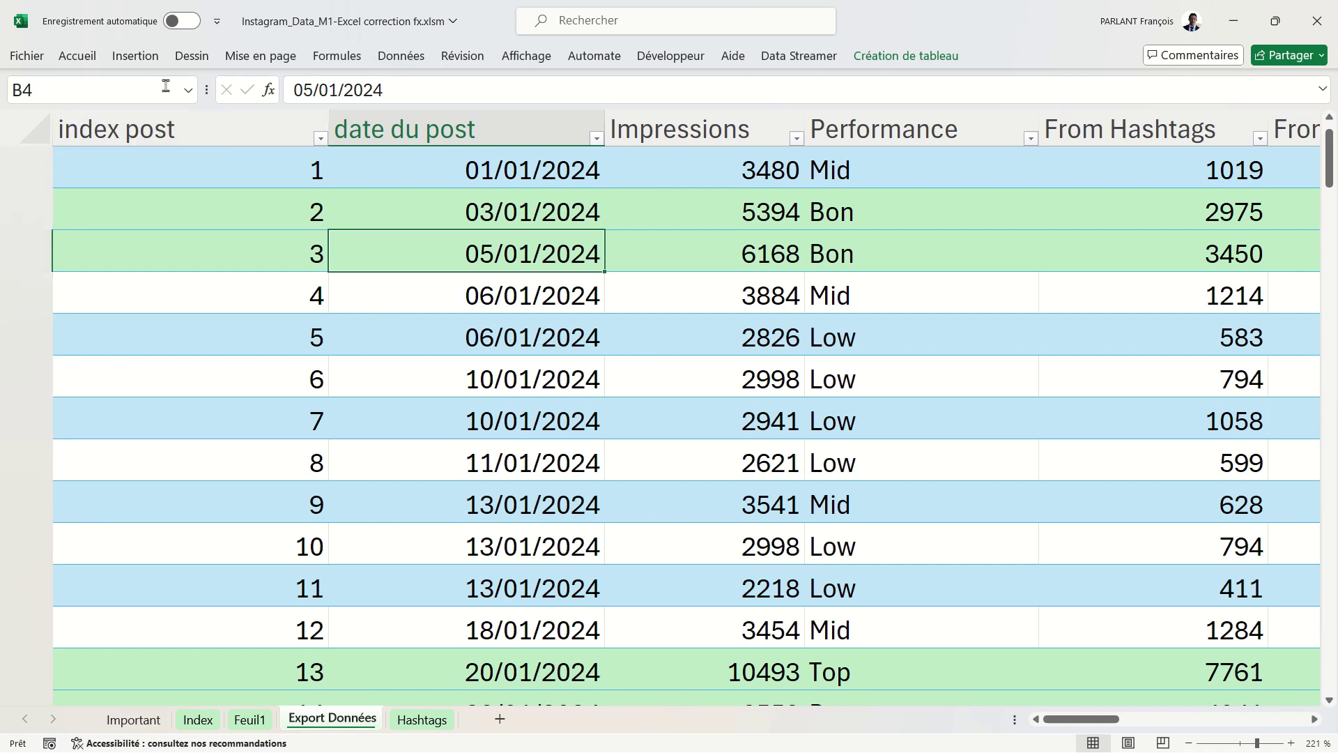
Create a pivot on new sheet Feuil2 summing Impressions by month from date du post, without day grouping.
{"action": "left_click", "coordinate": [135, 56]}
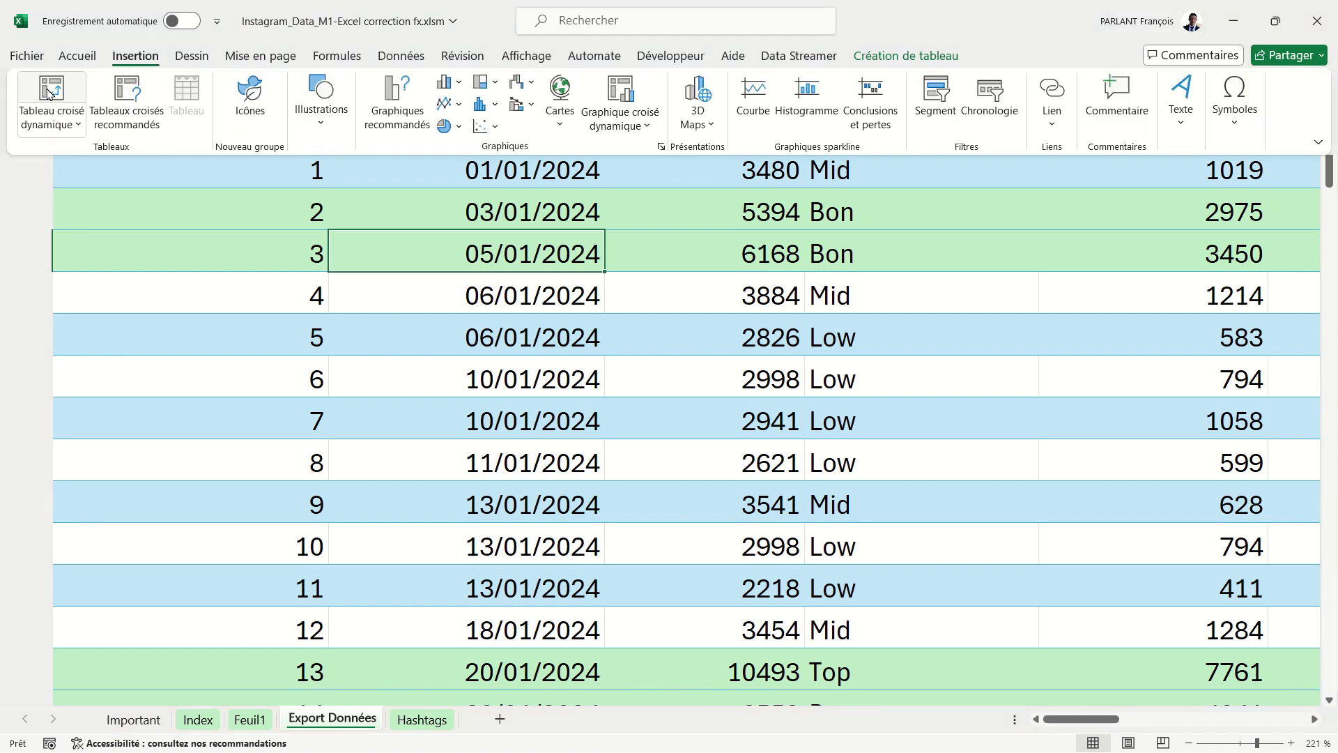
{"action": "left_click", "coordinate": [50, 93]}
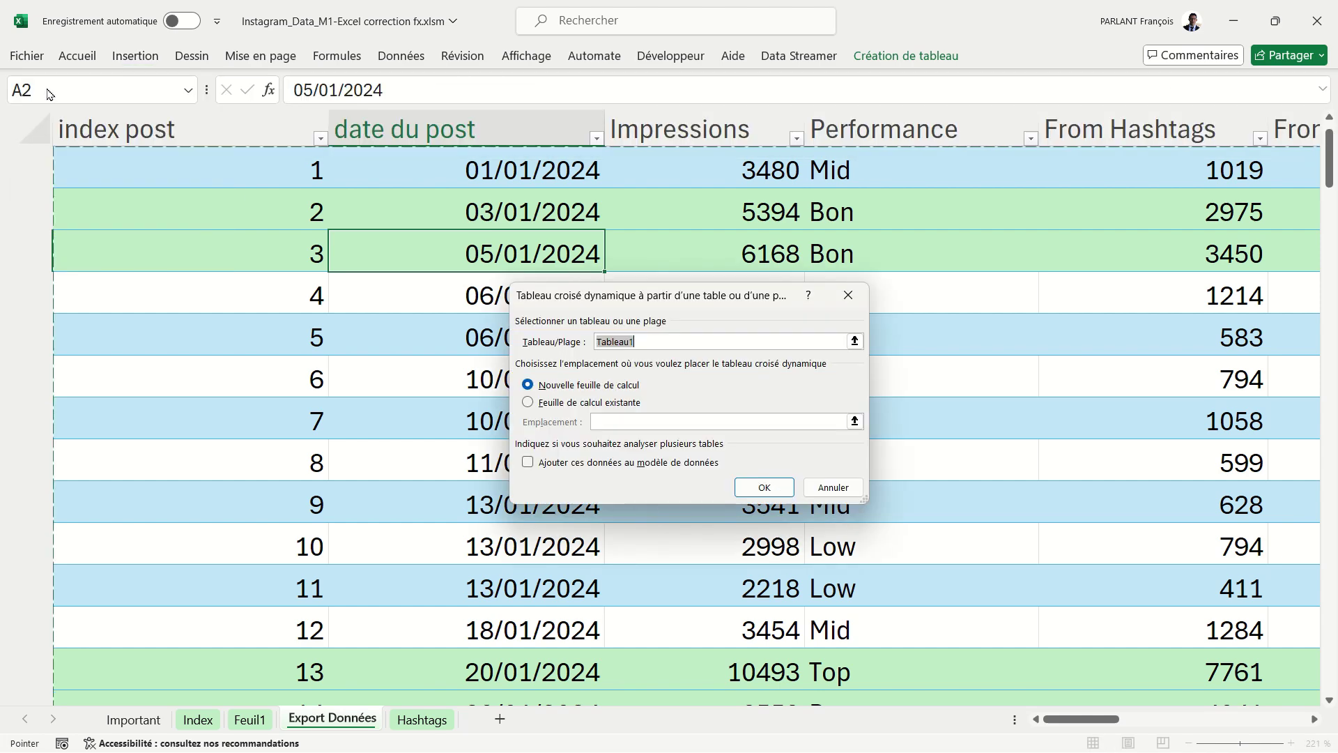
{"action": "left_click", "coordinate": [764, 487]}
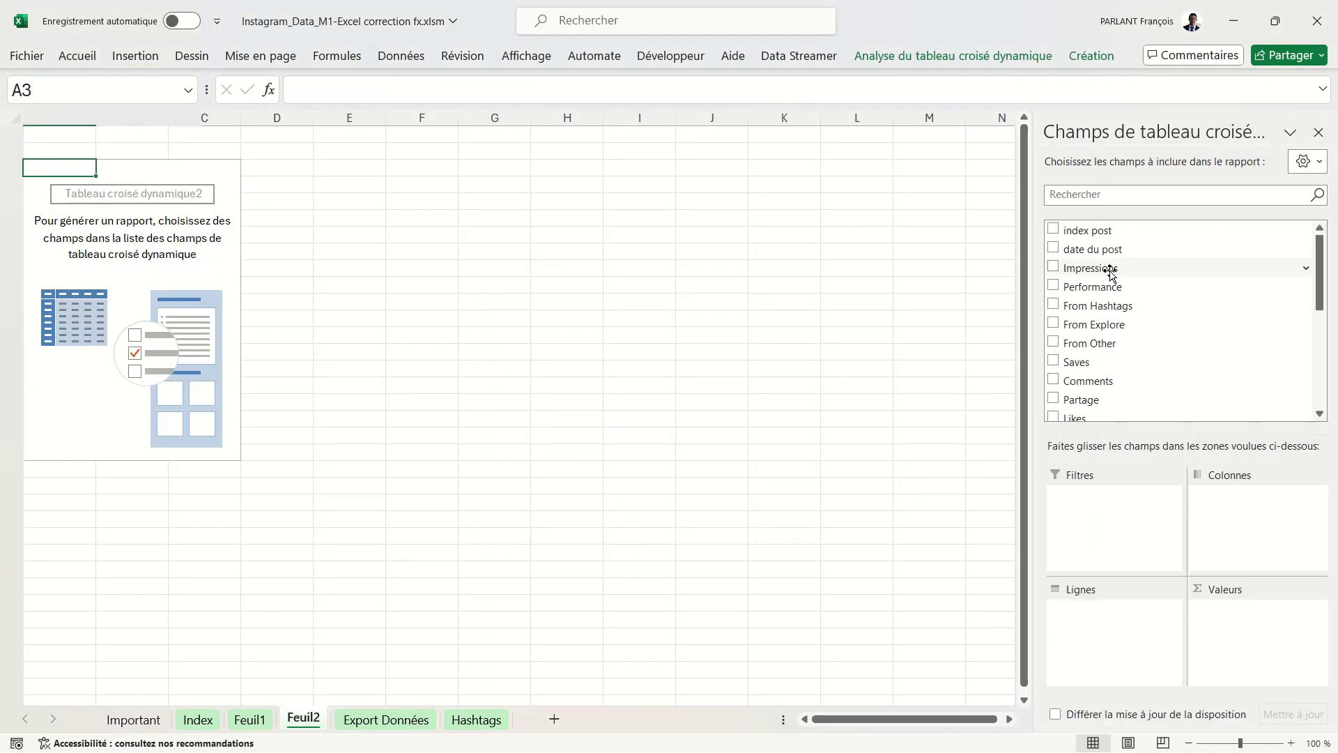
{"action": "left_click_drag", "start_coordinate": [1107, 268], "coordinate": [1243, 648]}
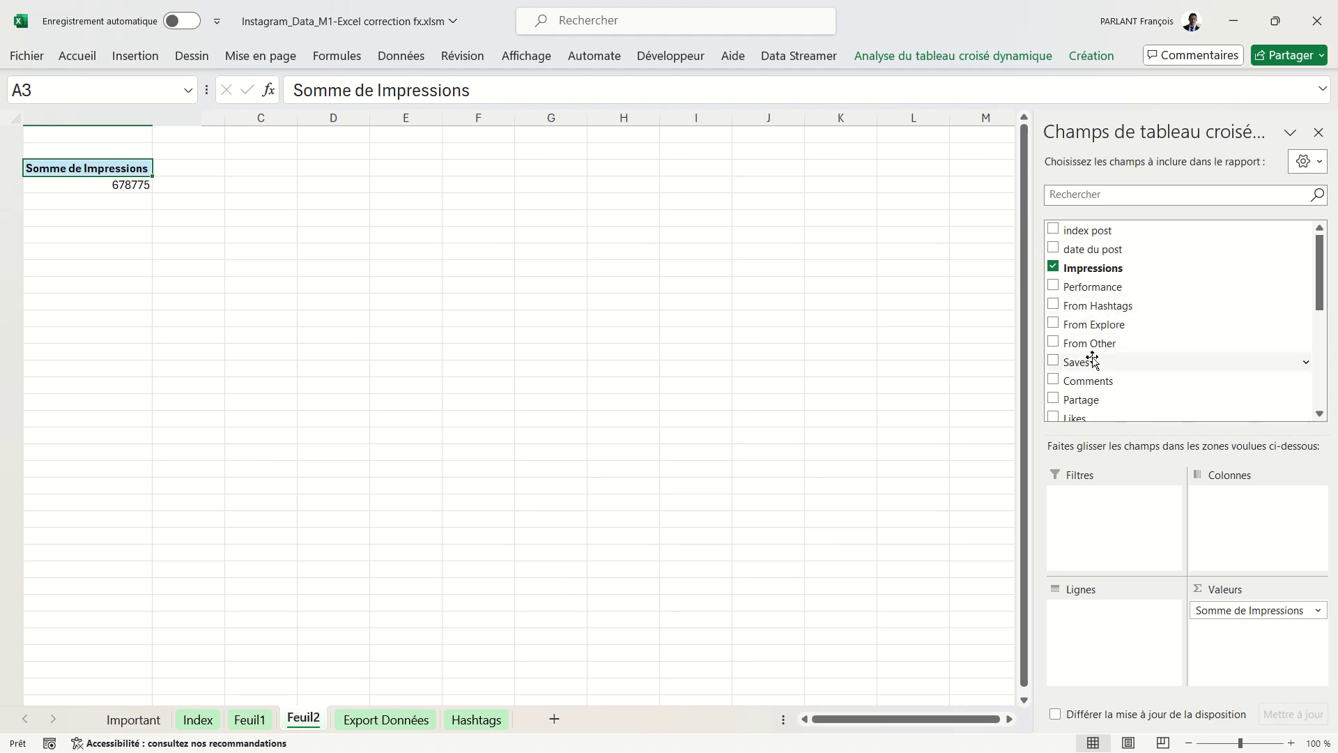
{"action": "mouse_move", "coordinate": [1093, 249]}
{"action": "left_mouse_down"}
{"action": "mouse_move", "coordinate": [1115, 638]}
{"action": "mouse_move", "coordinate": [1195, 320]}
{"action": "left_mouse_up"}
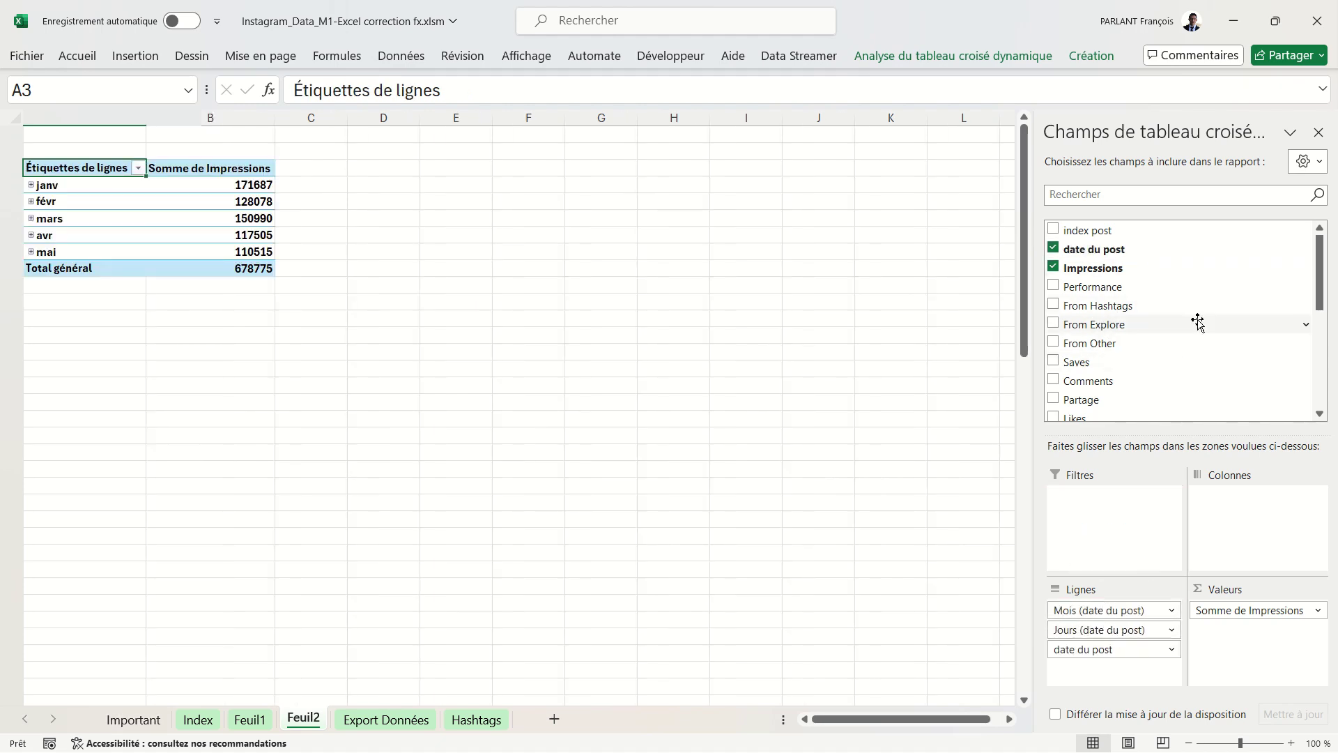
{"action": "left_click_drag", "start_coordinate": [1117, 627], "coordinate": [1171, 344]}
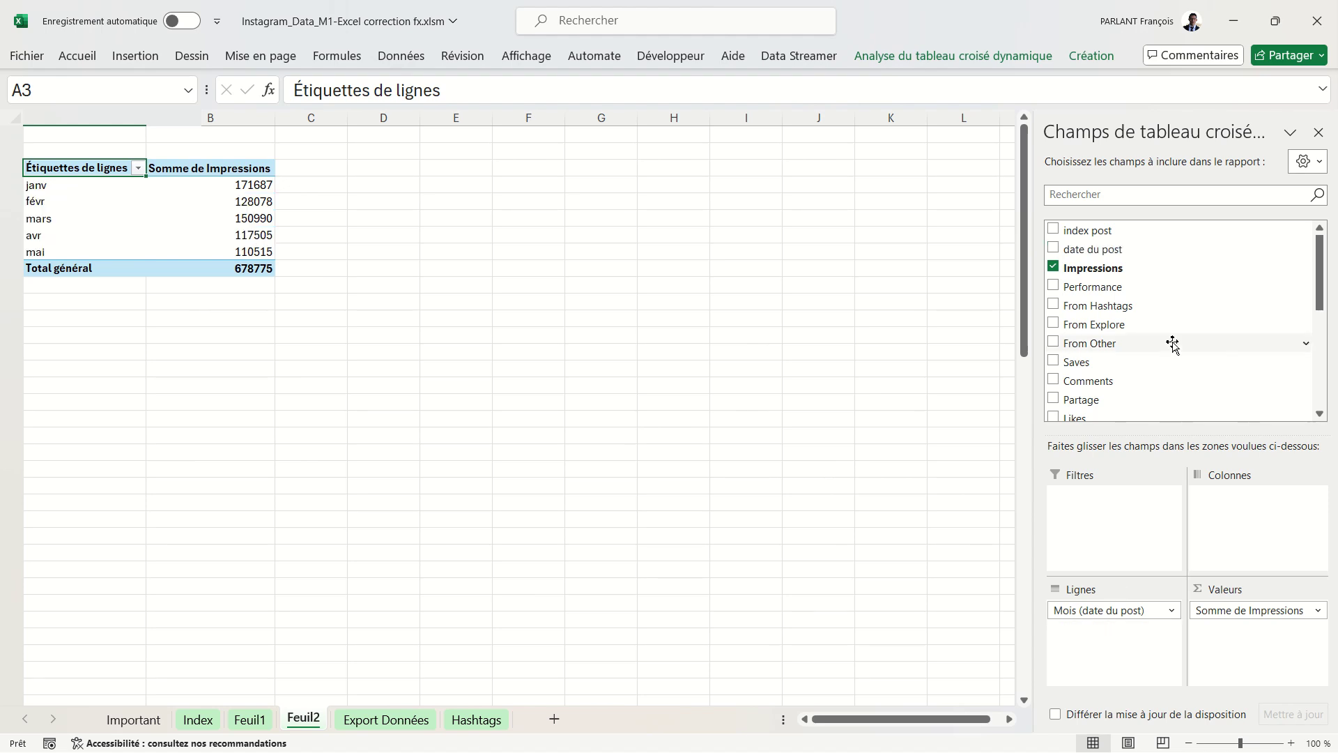
{"action": "left_click", "coordinate": [203, 235]}
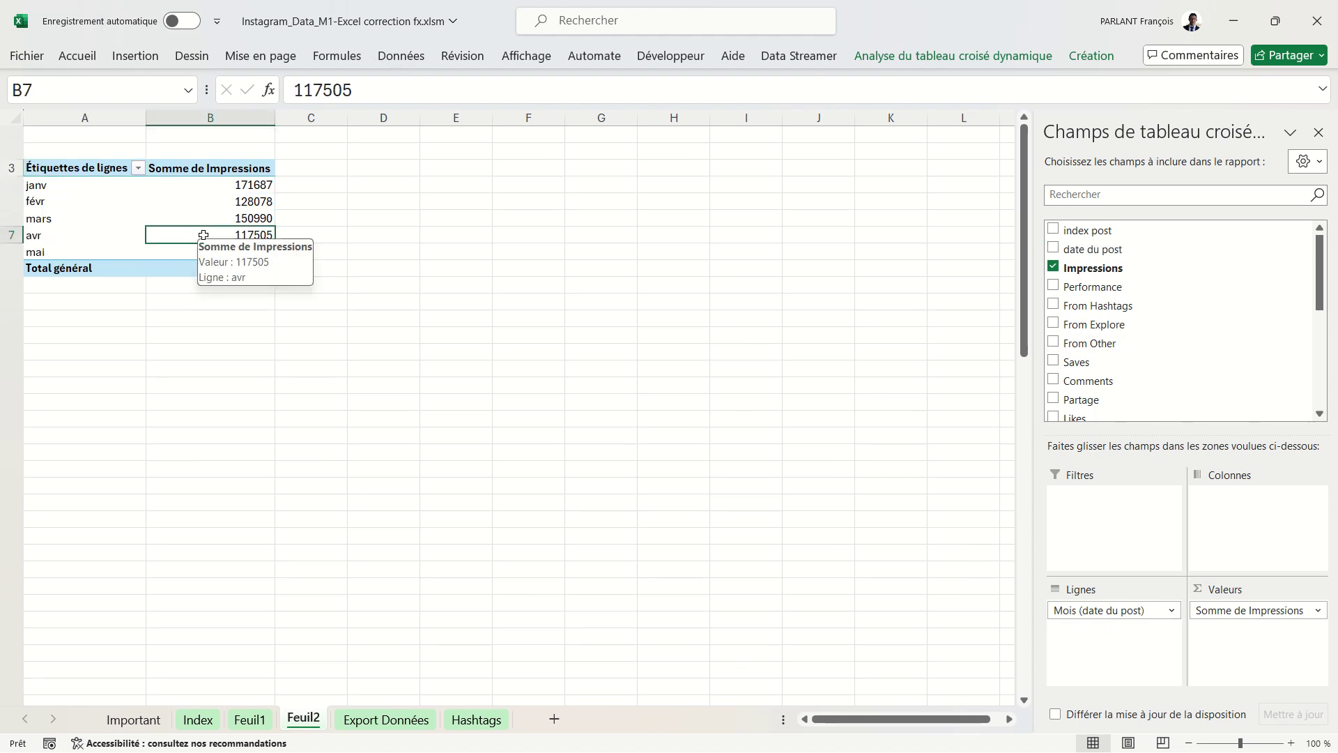
Insert a clustered column chart of the monthly impressions pivot.
{"action": "left_click", "coordinate": [136, 56]}
{"action": "left_click", "coordinate": [449, 81]}
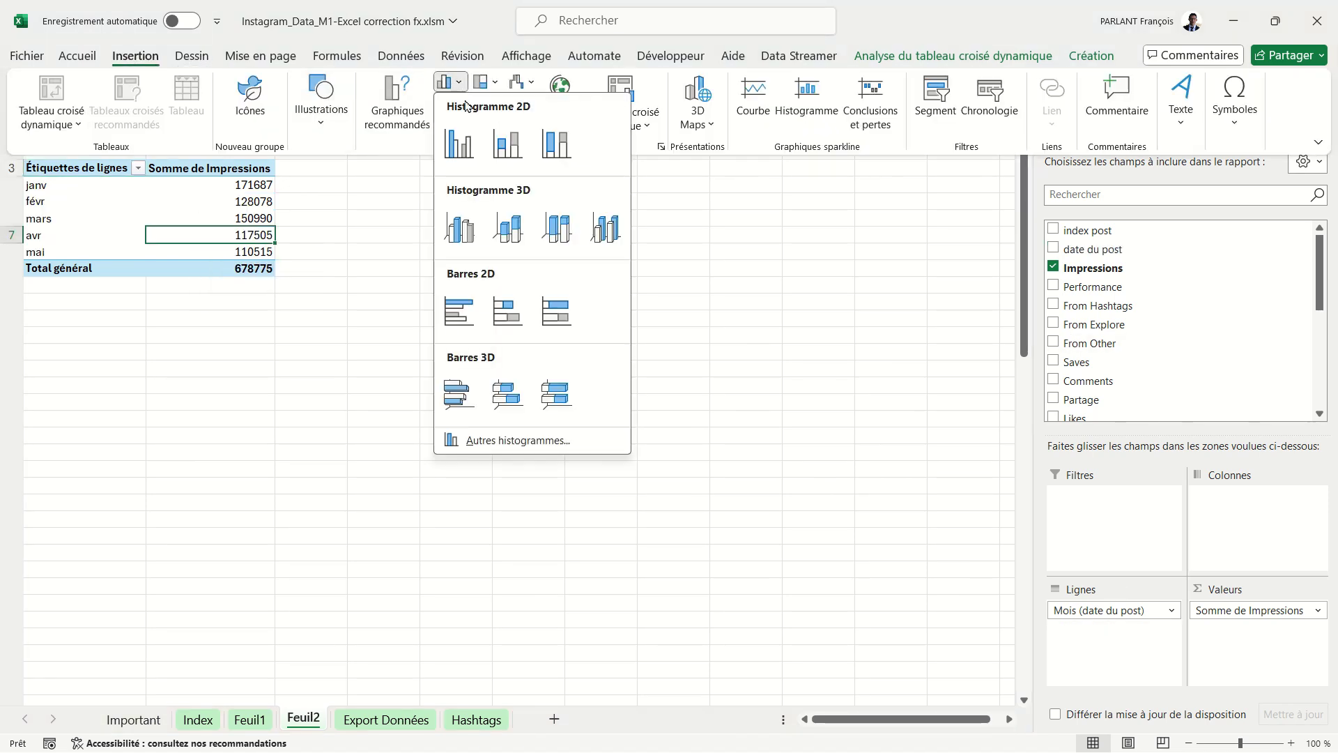
{"action": "left_click", "coordinate": [454, 140]}
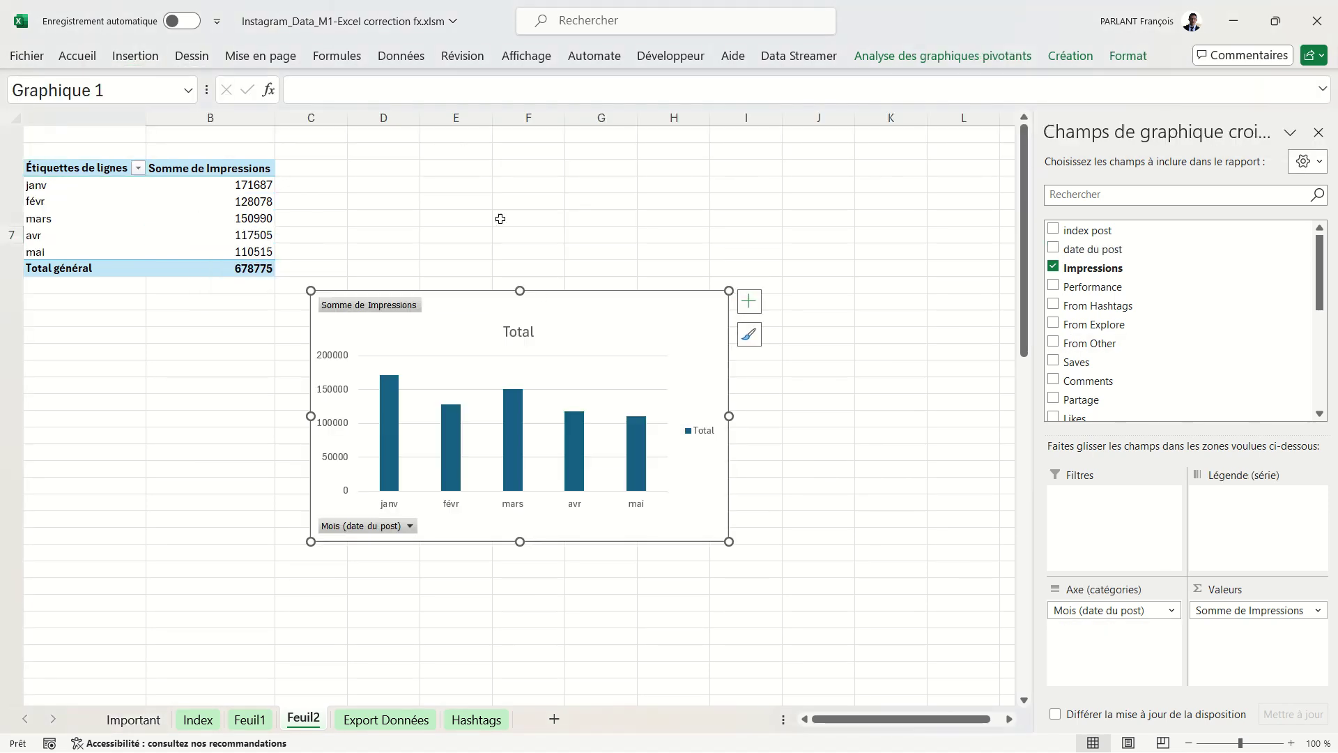
Format the Impressions sums as Nombre with 0 decimals and a thousands separator.
{"action": "right_click", "coordinate": [240, 186]}
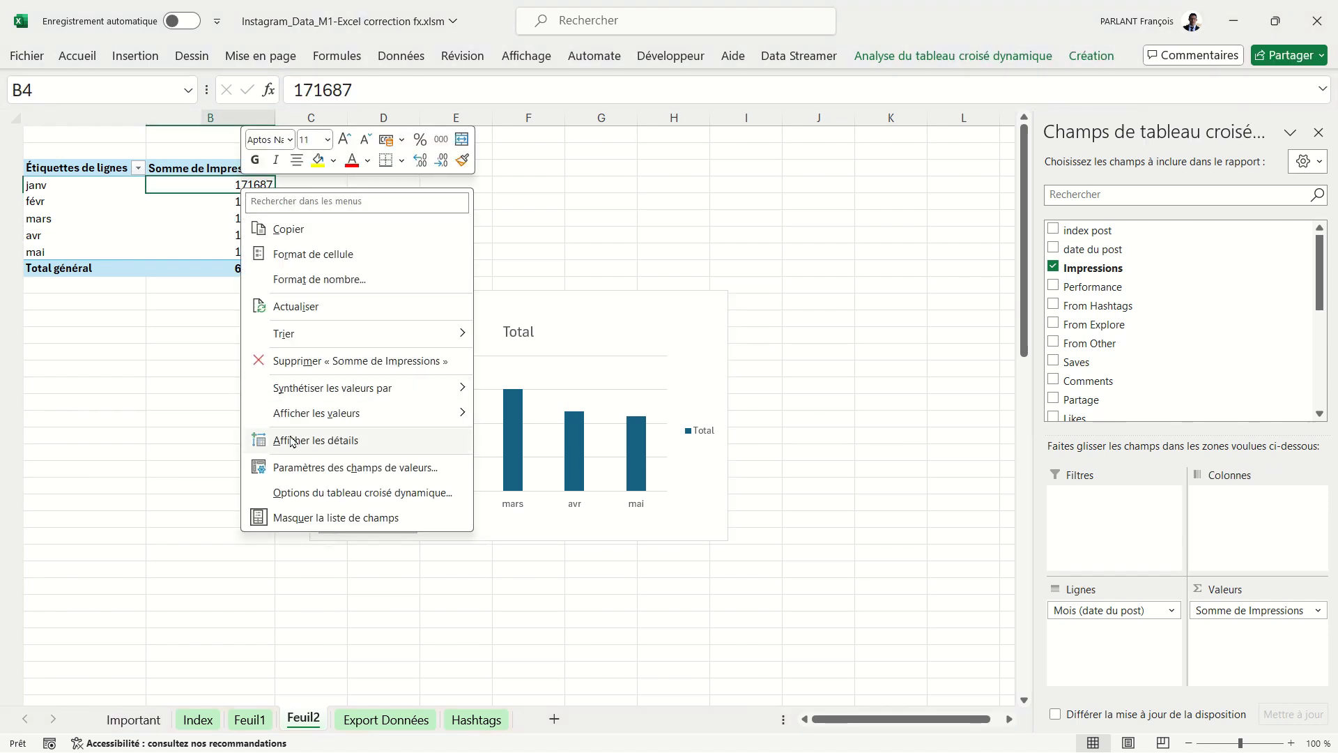
{"action": "left_click", "coordinate": [307, 467]}
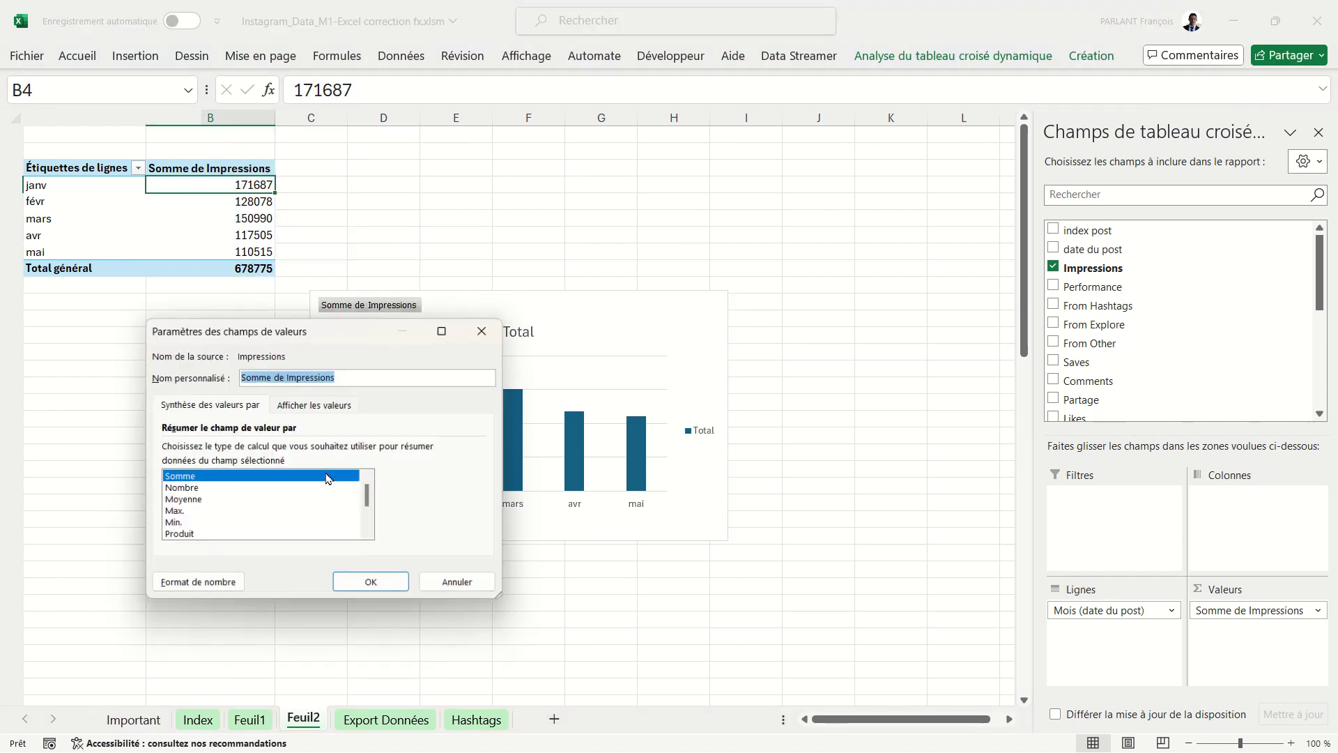
{"action": "left_click", "coordinate": [211, 590]}
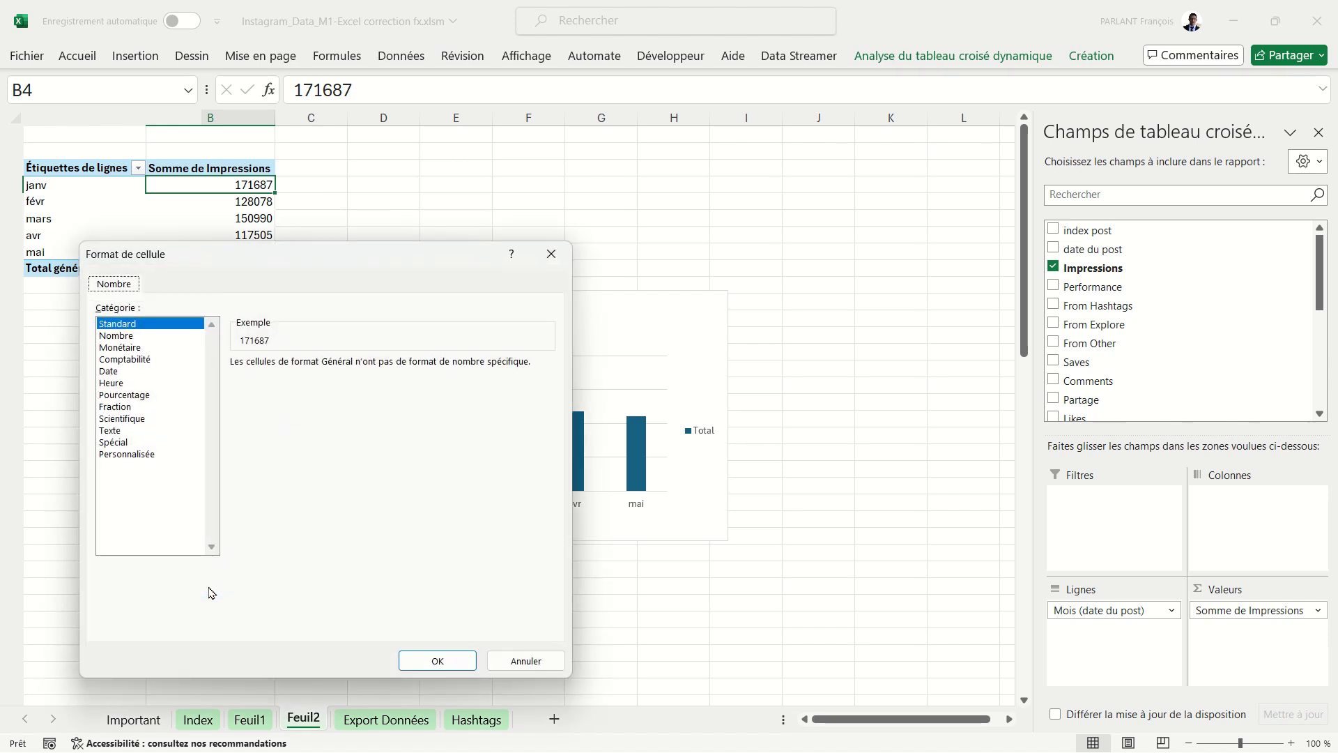
{"action": "left_click", "coordinate": [126, 336]}
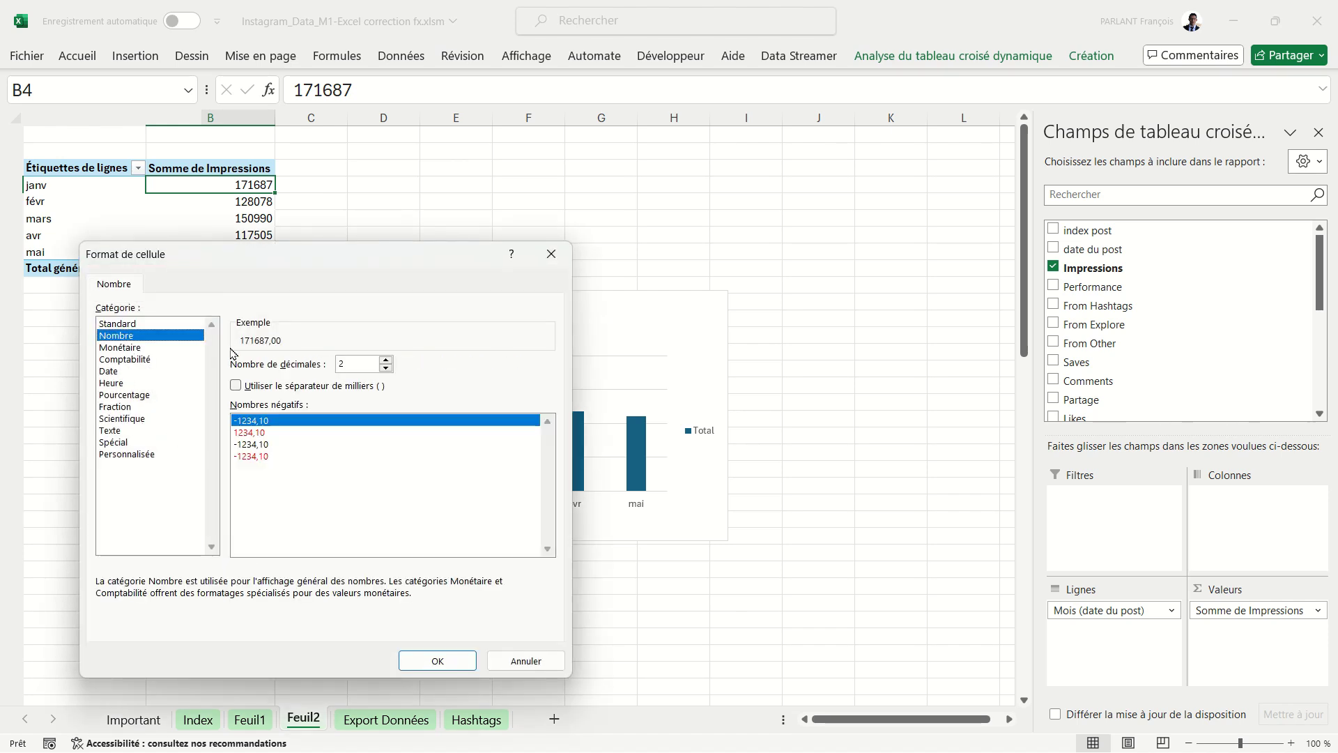
{"action": "left_click", "coordinate": [386, 369]}
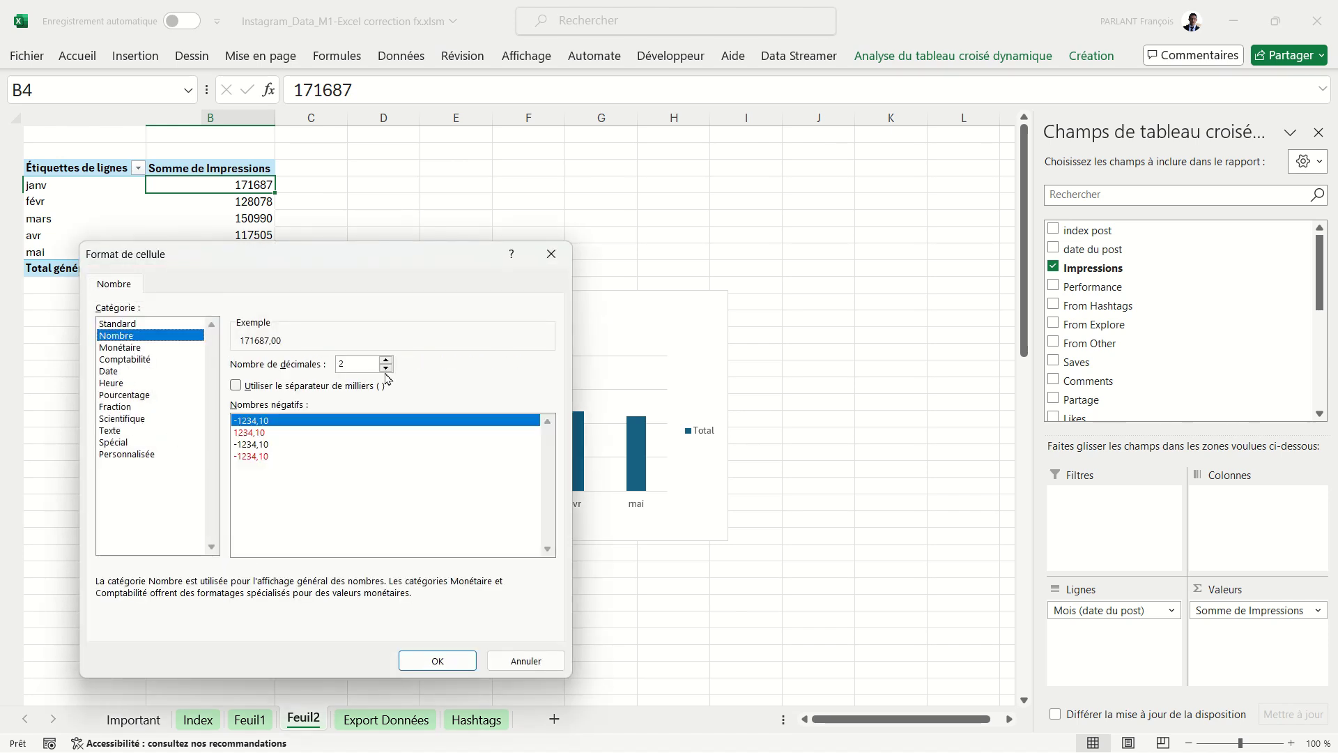
{"action": "left_click", "coordinate": [252, 391]}
{"action": "left_click", "coordinate": [438, 661]}
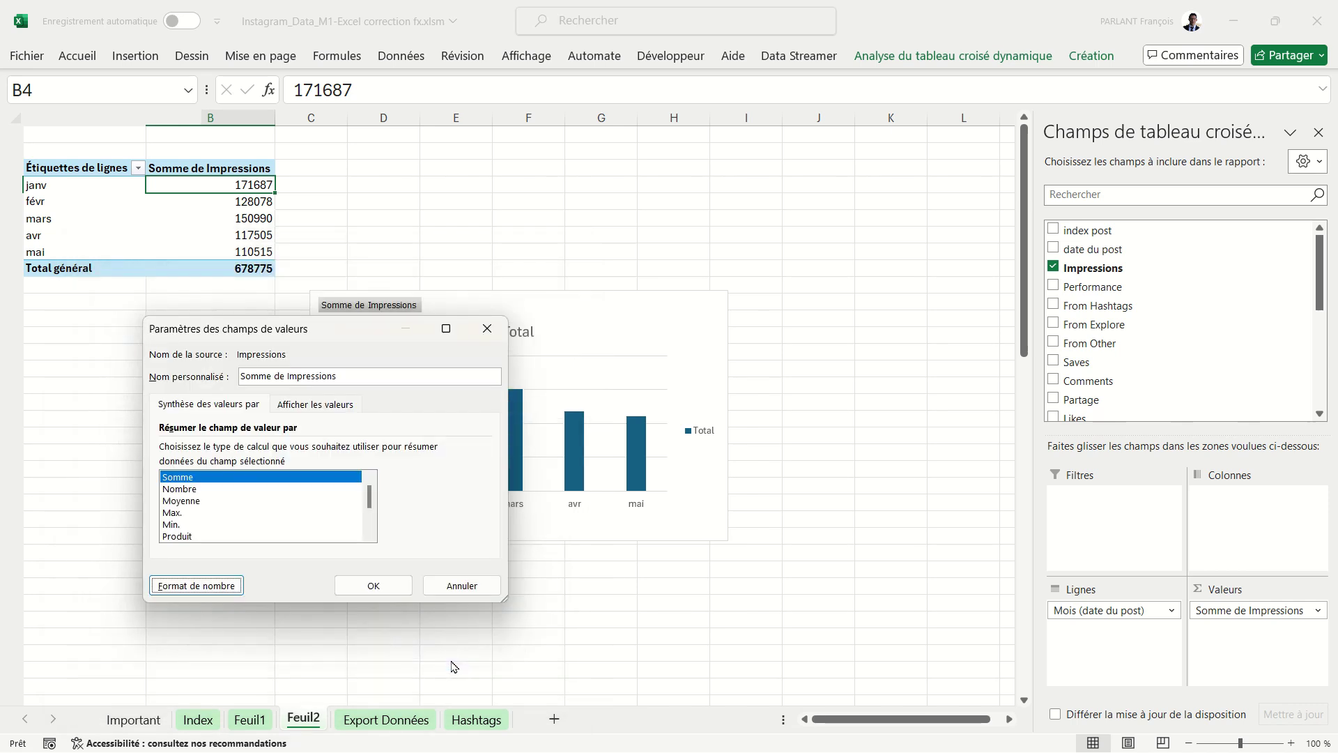
{"action": "left_click", "coordinate": [374, 586]}
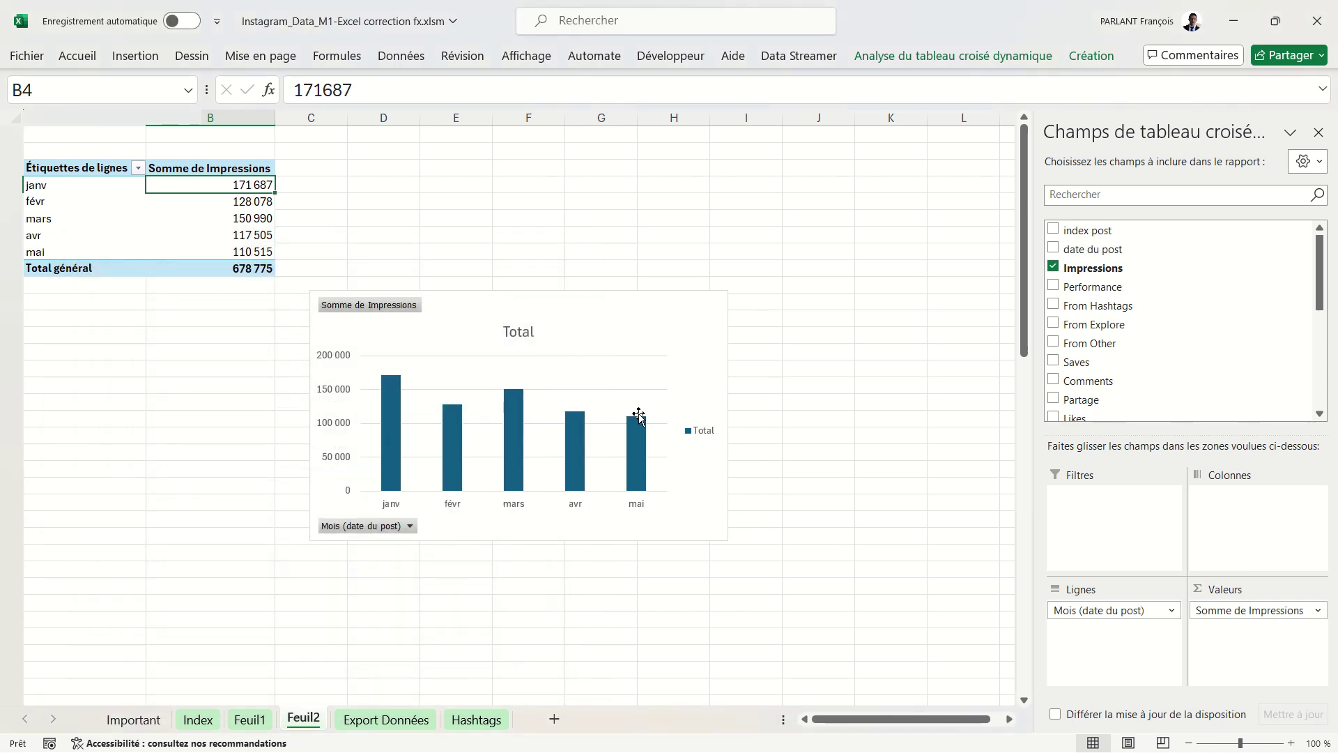
{"action": "left_click", "coordinate": [711, 309]}
Add data labels above the monthly impressions bars and cut the chart from Feuil2.
{"action": "left_click", "coordinate": [751, 302]}
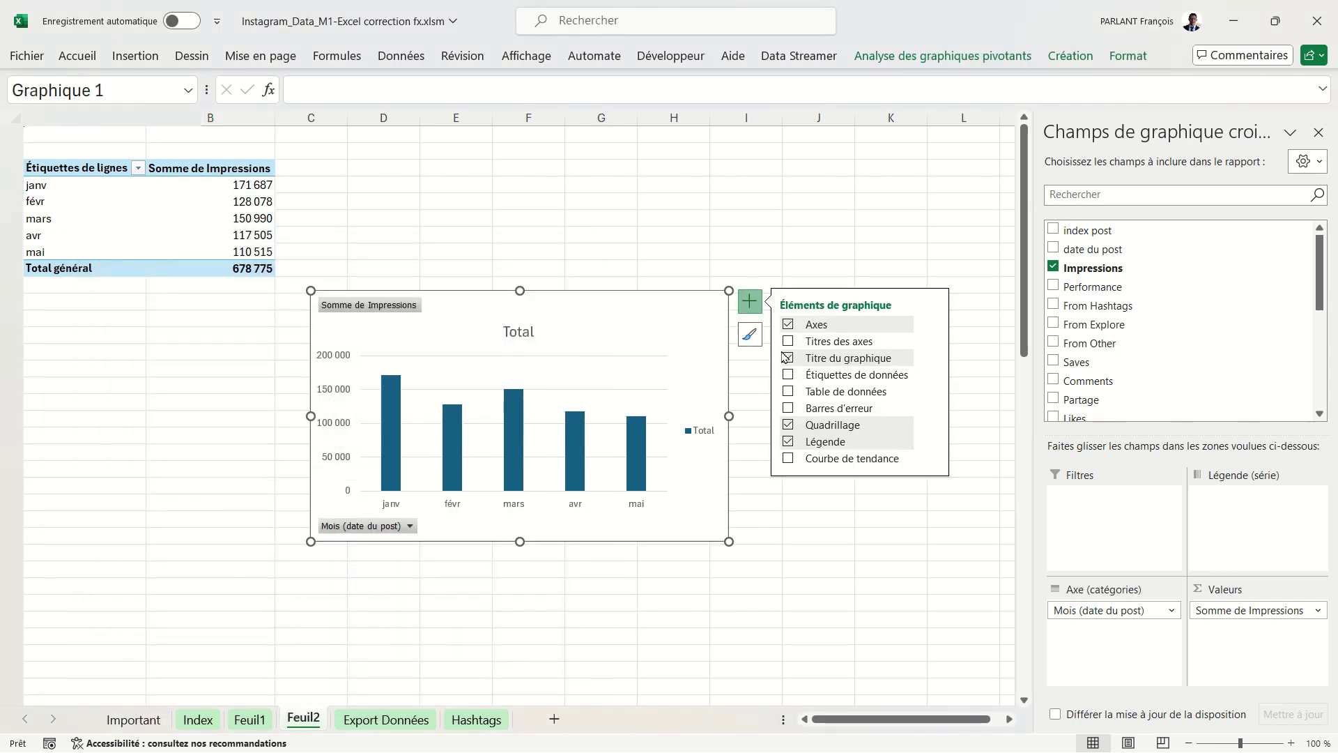
{"action": "left_click", "coordinate": [787, 375]}
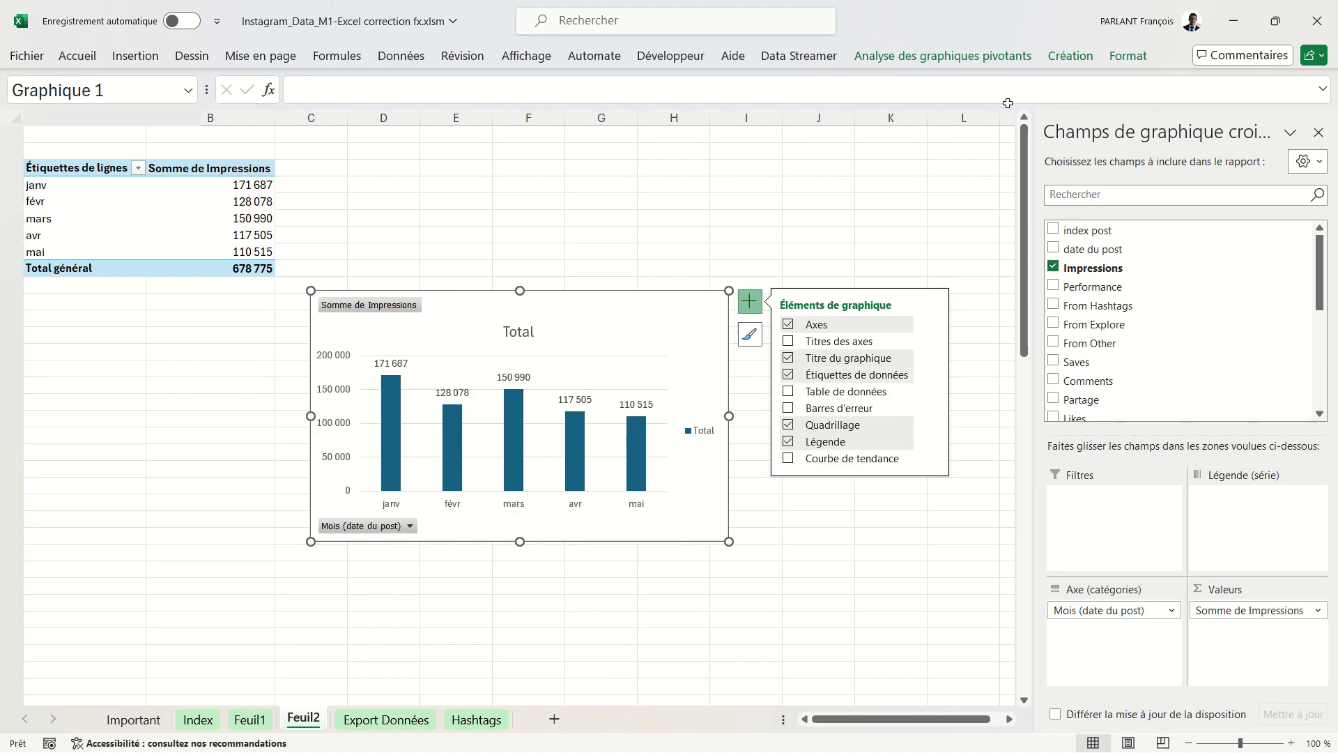
{"action": "left_click", "coordinate": [1073, 56]}
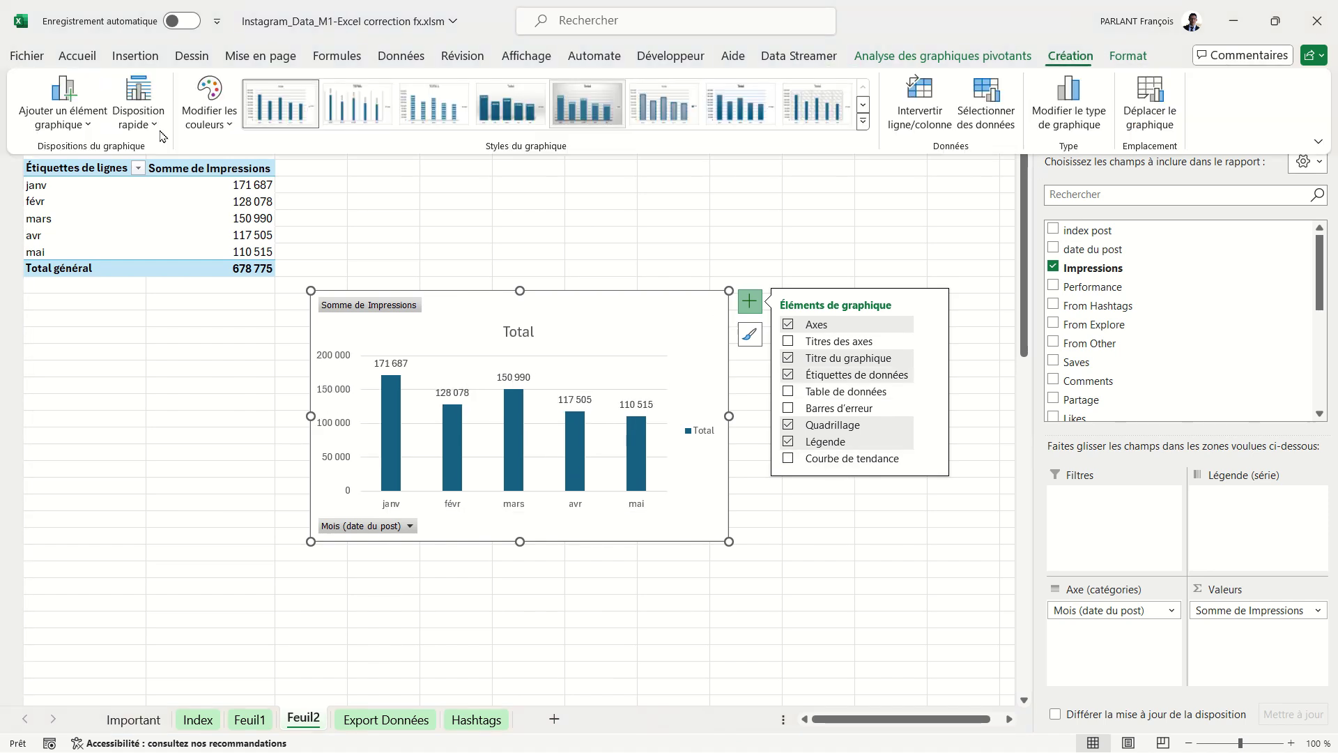
{"action": "left_click", "coordinate": [63, 105]}
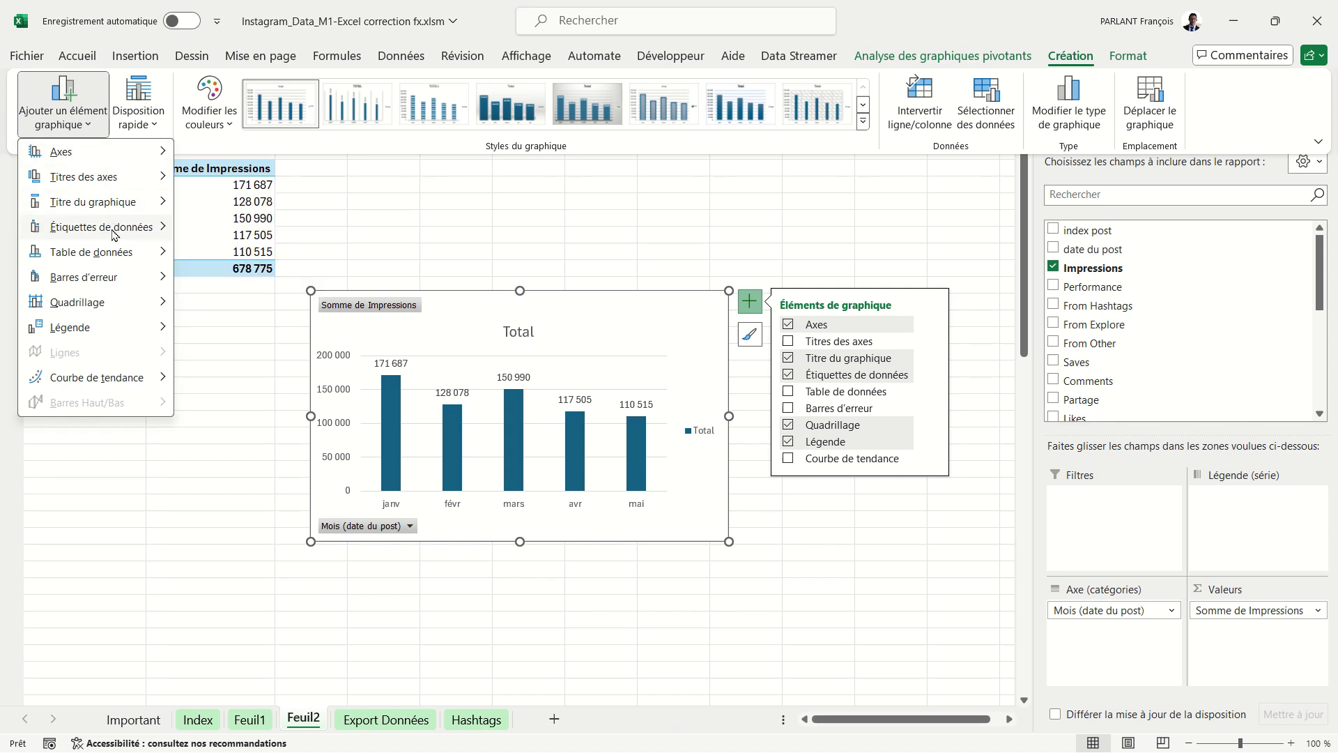
{"action": "mouse_move", "coordinate": [101, 228]}
{"action": "left_click", "coordinate": [556, 235]}
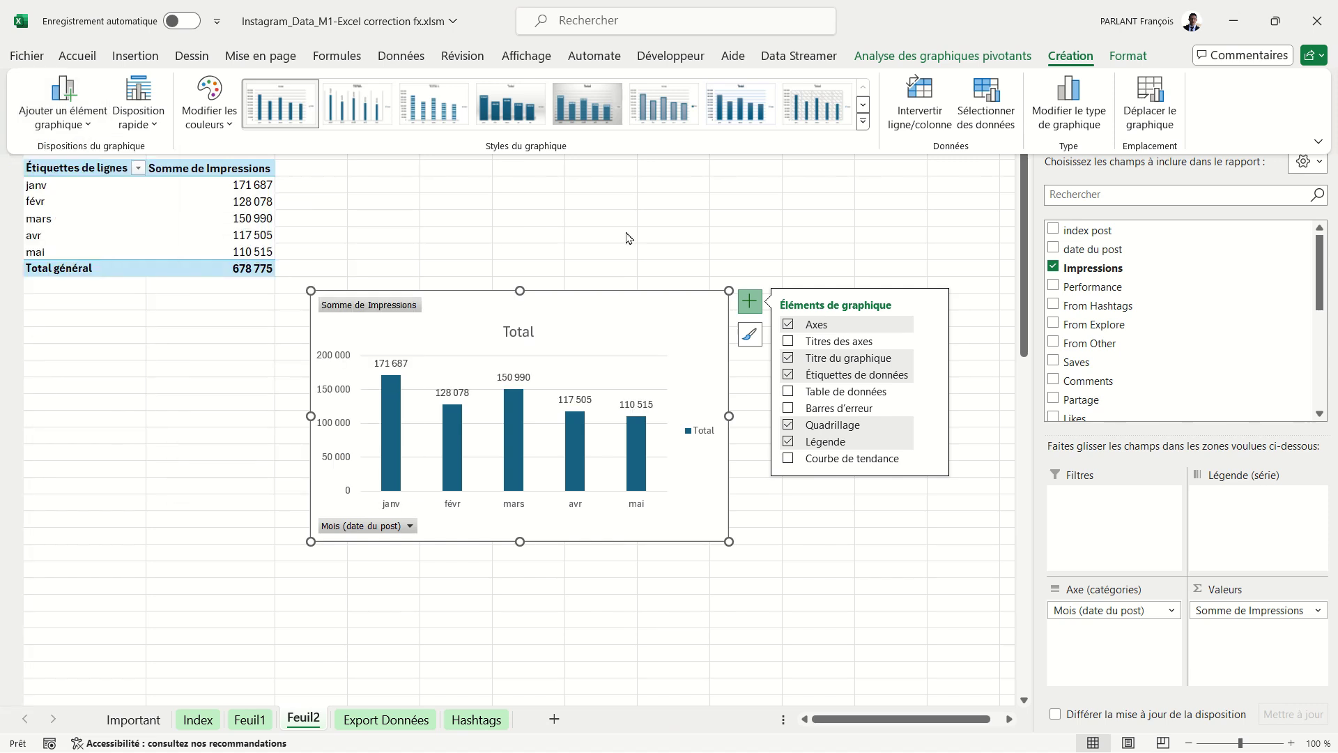
{"action": "left_click", "coordinate": [442, 311]}
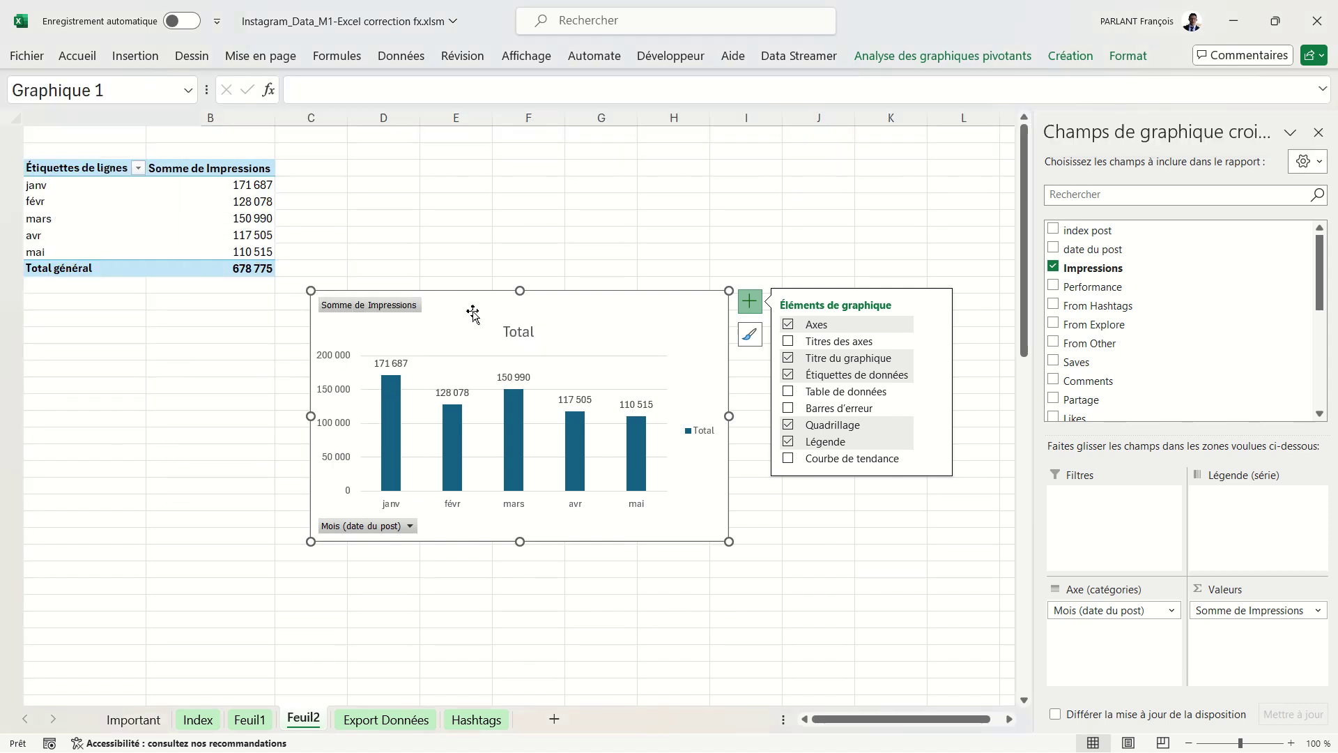
{"action": "key", "text": "Delete"}
Paste the impressions chart at cell A14 on Feuil1.
{"action": "left_click", "coordinate": [254, 725]}
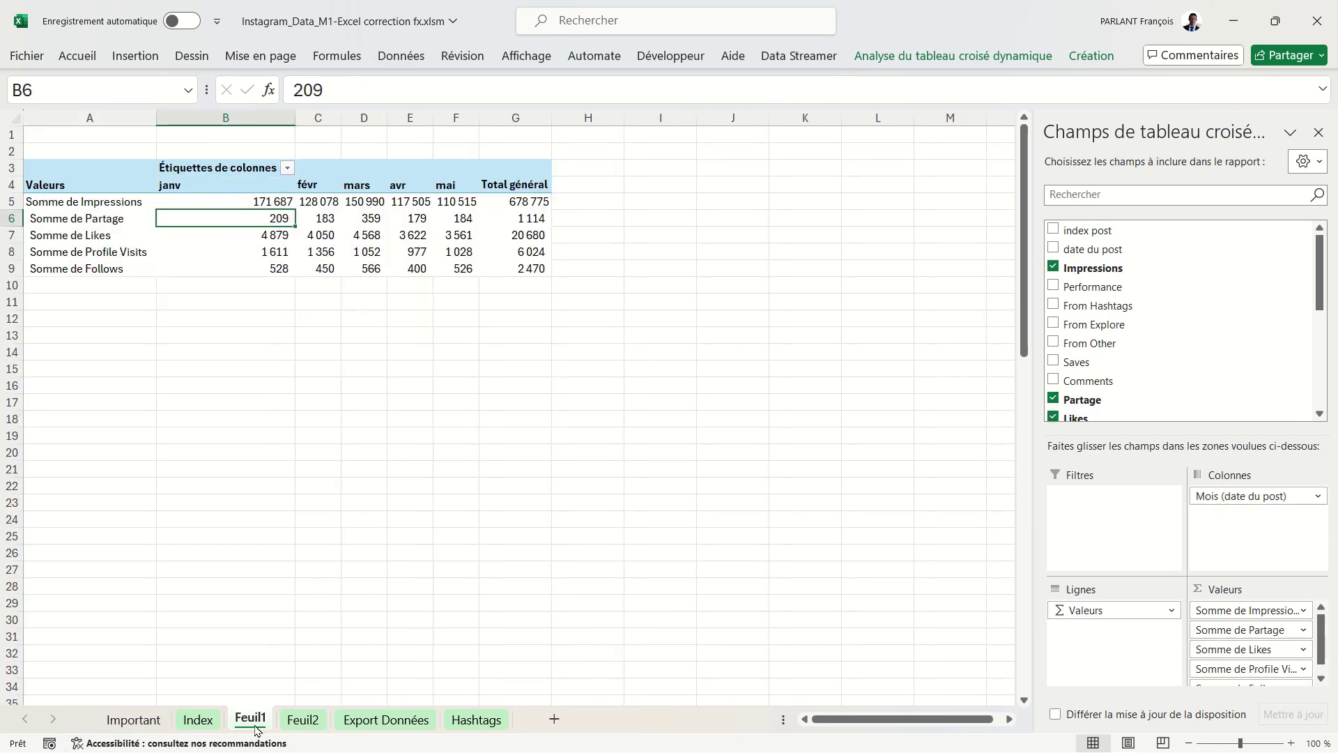
{"action": "left_click", "coordinate": [104, 346]}
{"action": "key", "text": "ctrl+v"}
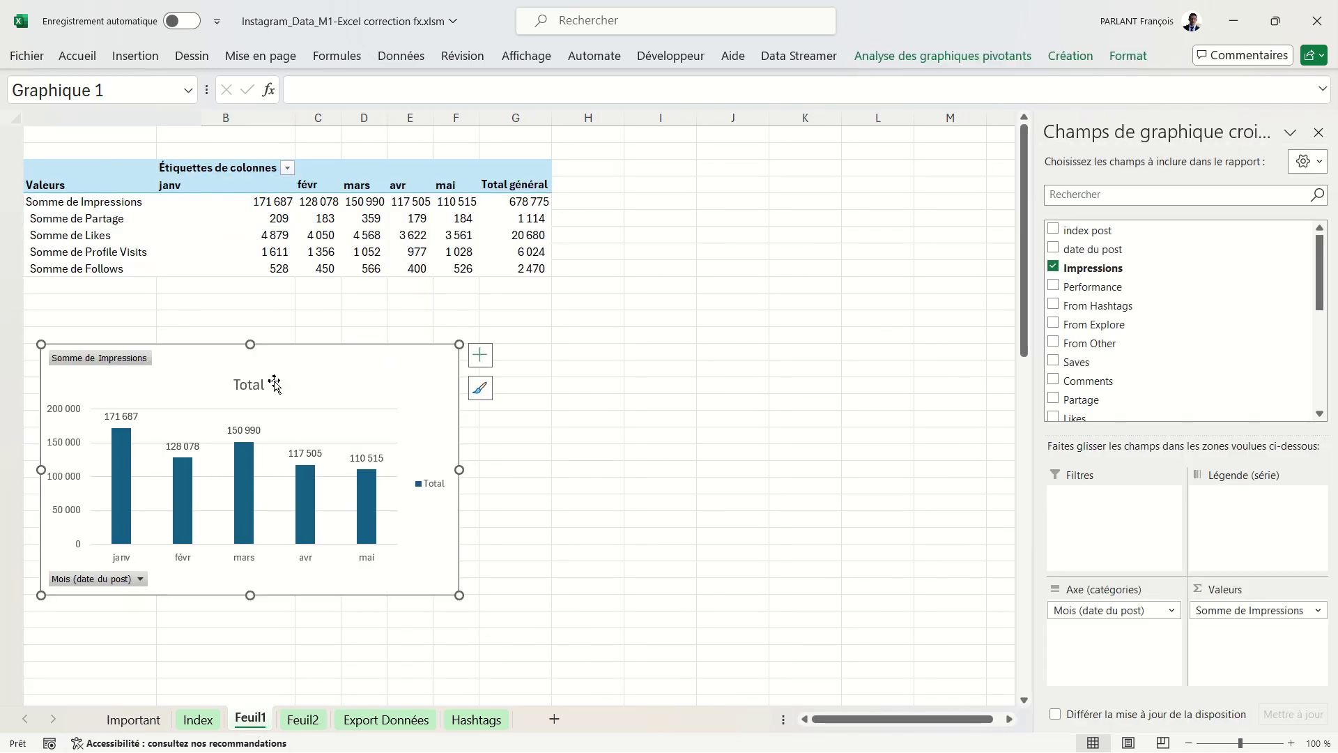
Retitle the chart 'Nb impressions par mois' and delete its legend.
{"action": "double_click", "coordinate": [251, 384]}
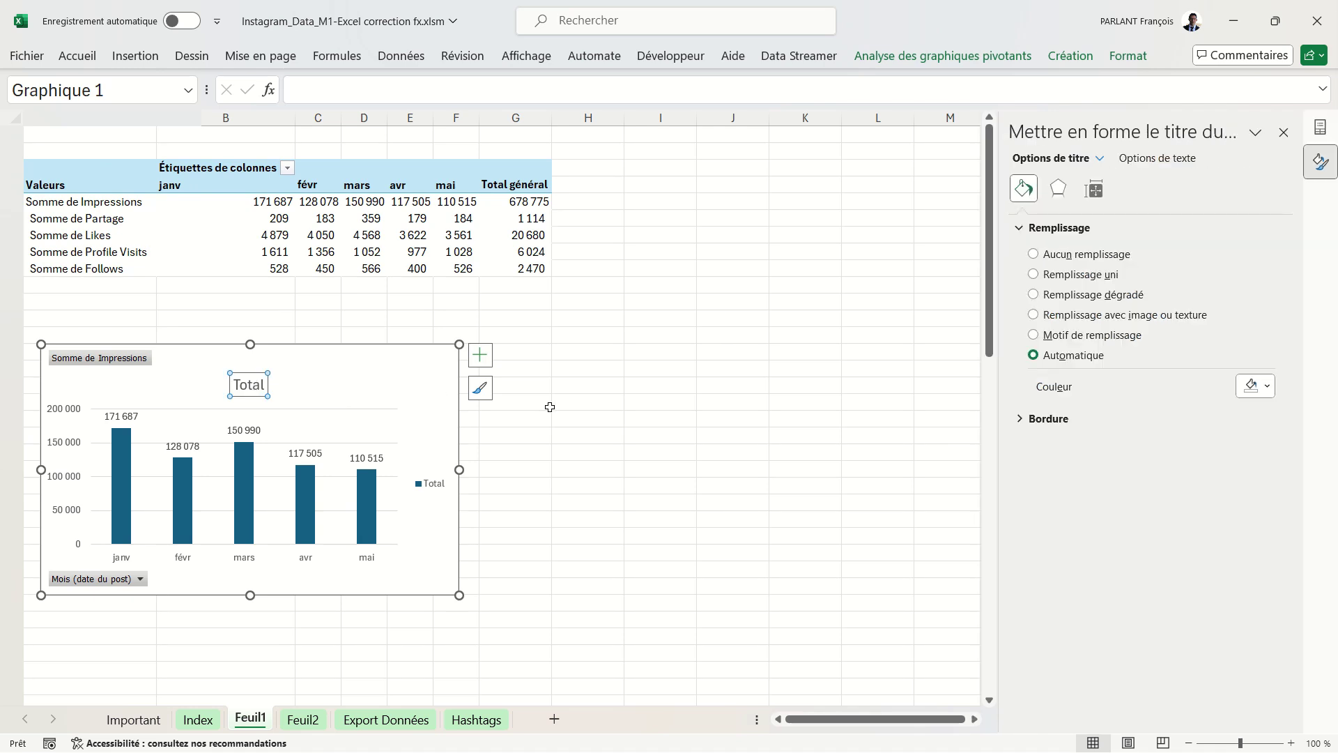
{"action": "left_click", "coordinate": [253, 386]}
{"action": "key", "text": "ctrl+a"}
{"action": "type", "text": "Nb"}
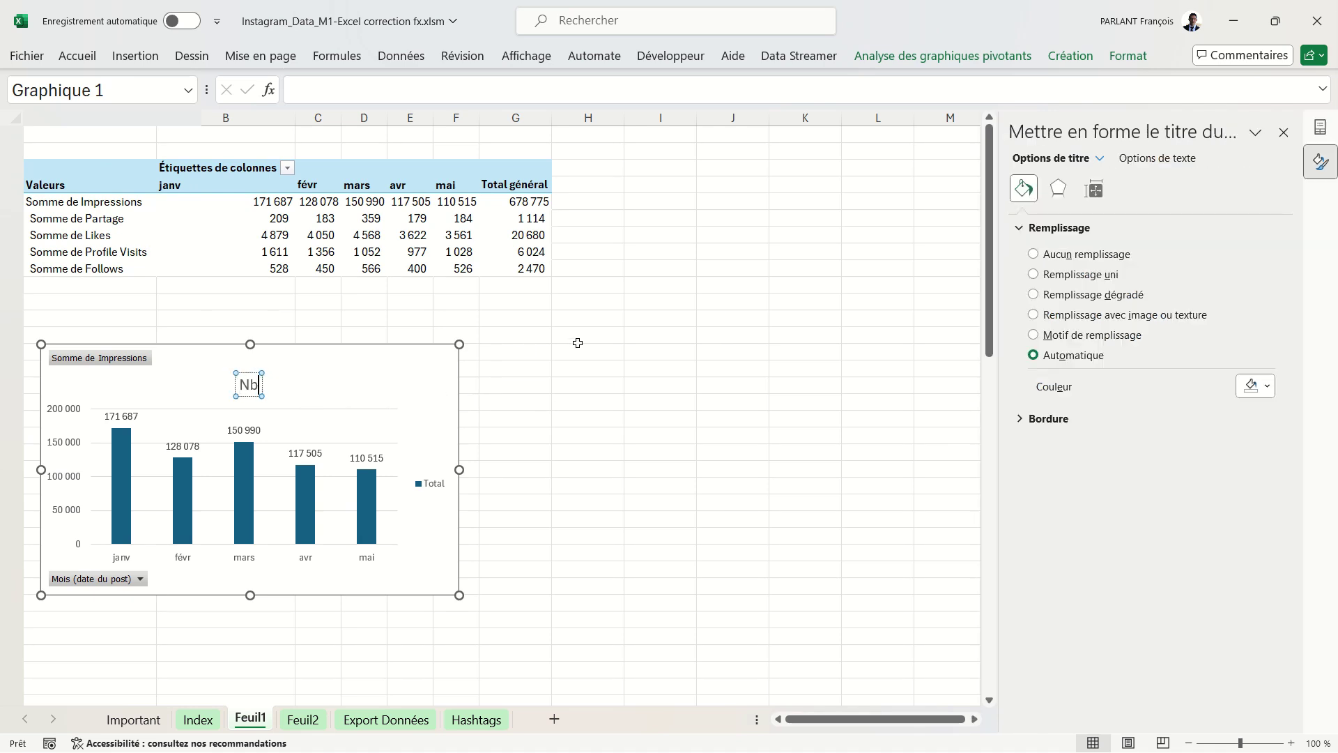
{"action": "type", "text": " impressions"}
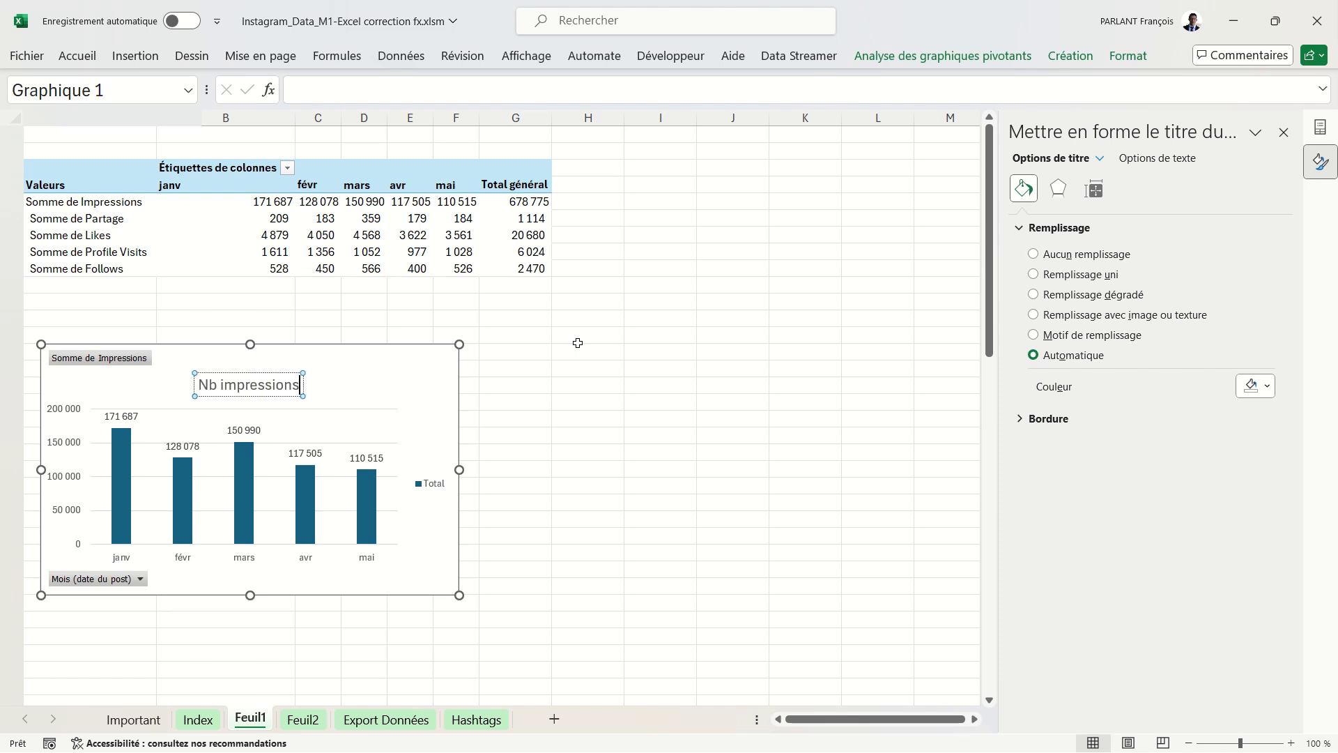
{"action": "type", "text": " par mois"}
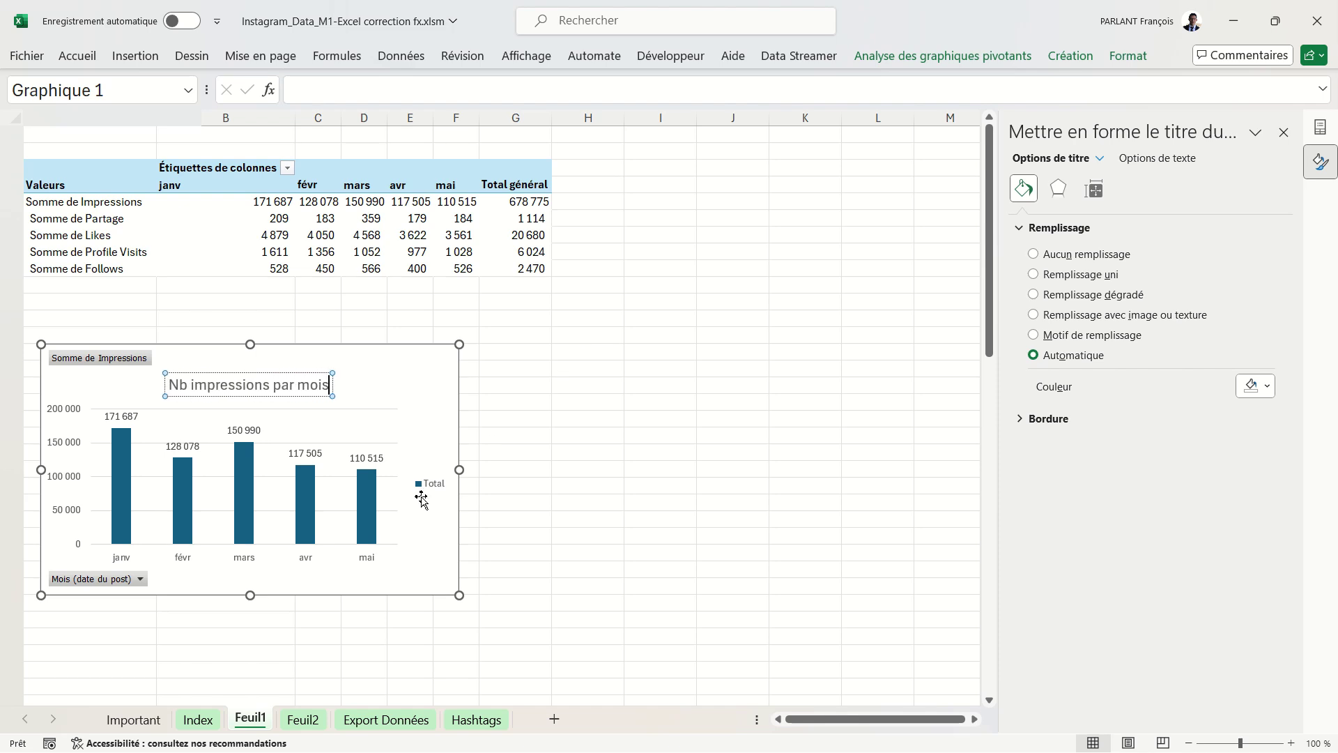
{"action": "left_click", "coordinate": [438, 485]}
{"action": "key", "text": "Delete"}
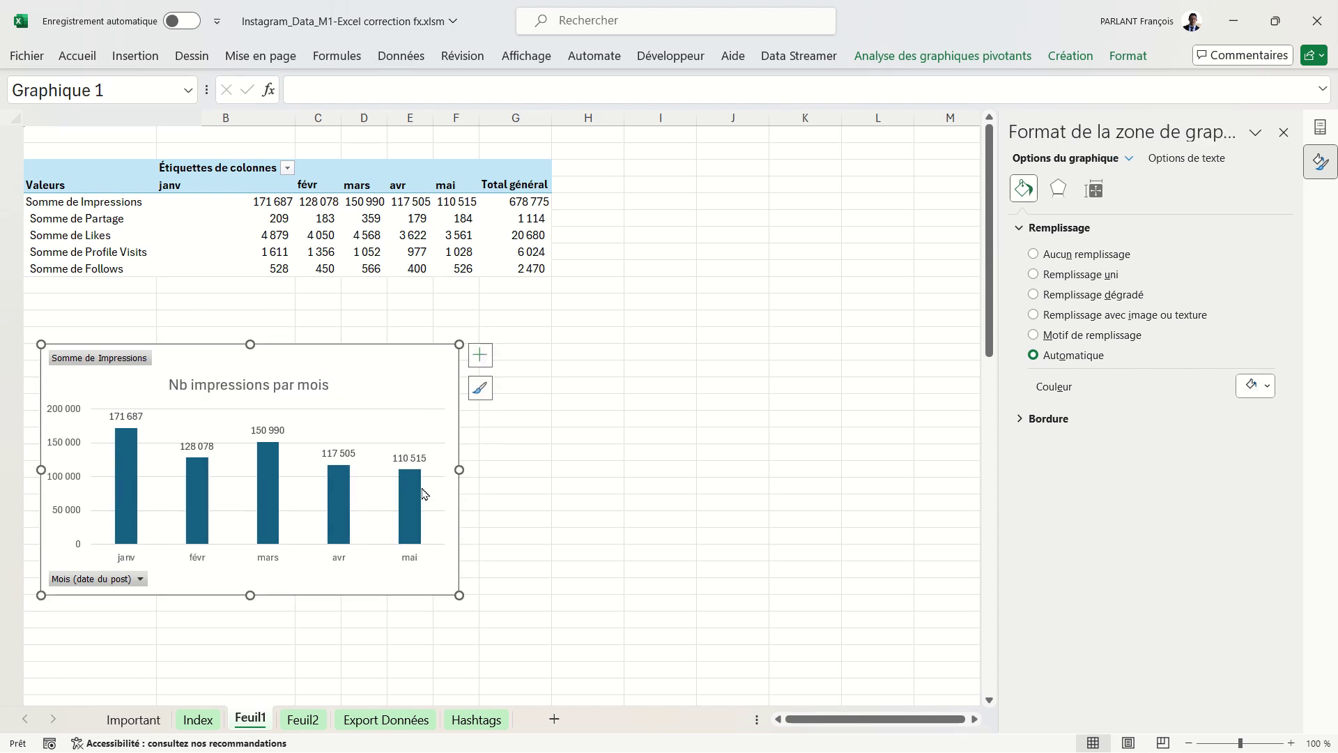
Give the impressions columns a gradient fill with a yellow first stop.
{"action": "left_click", "coordinate": [421, 495]}
{"action": "right_click", "coordinate": [420, 495]}
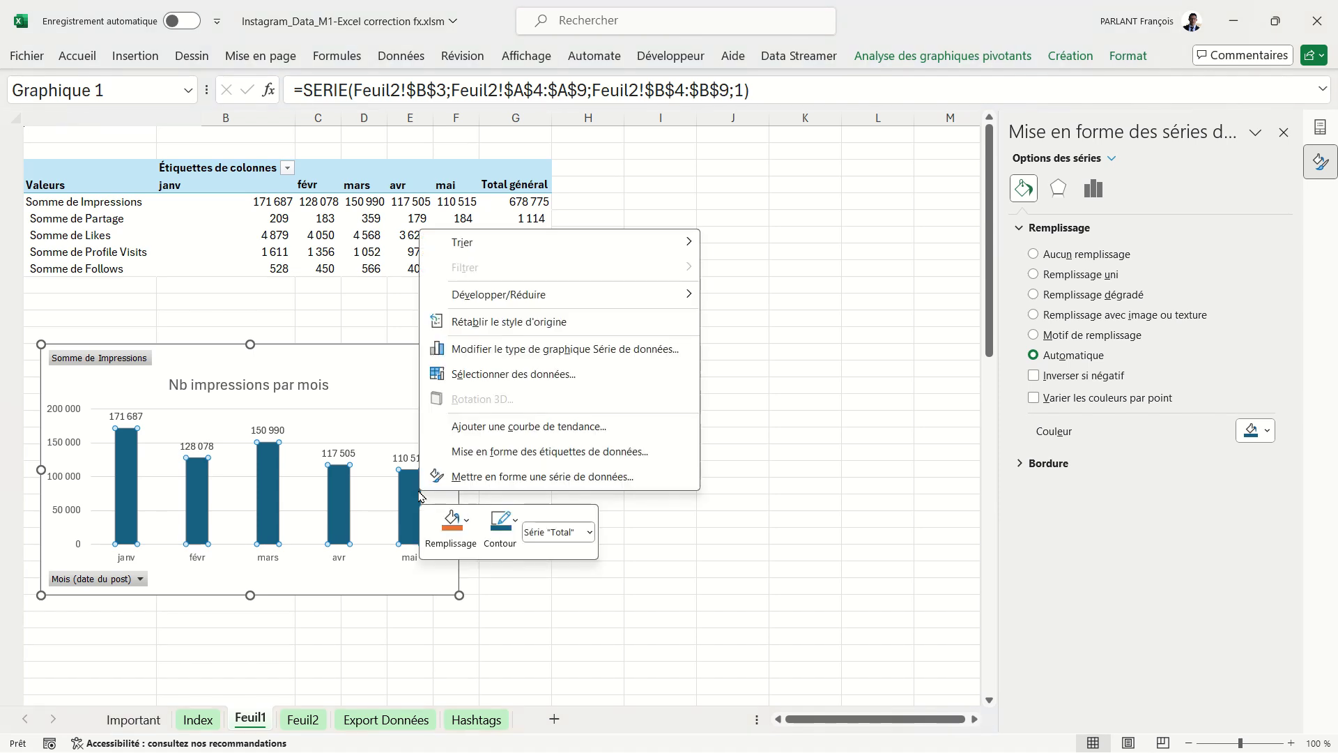
{"action": "left_click", "coordinate": [479, 481]}
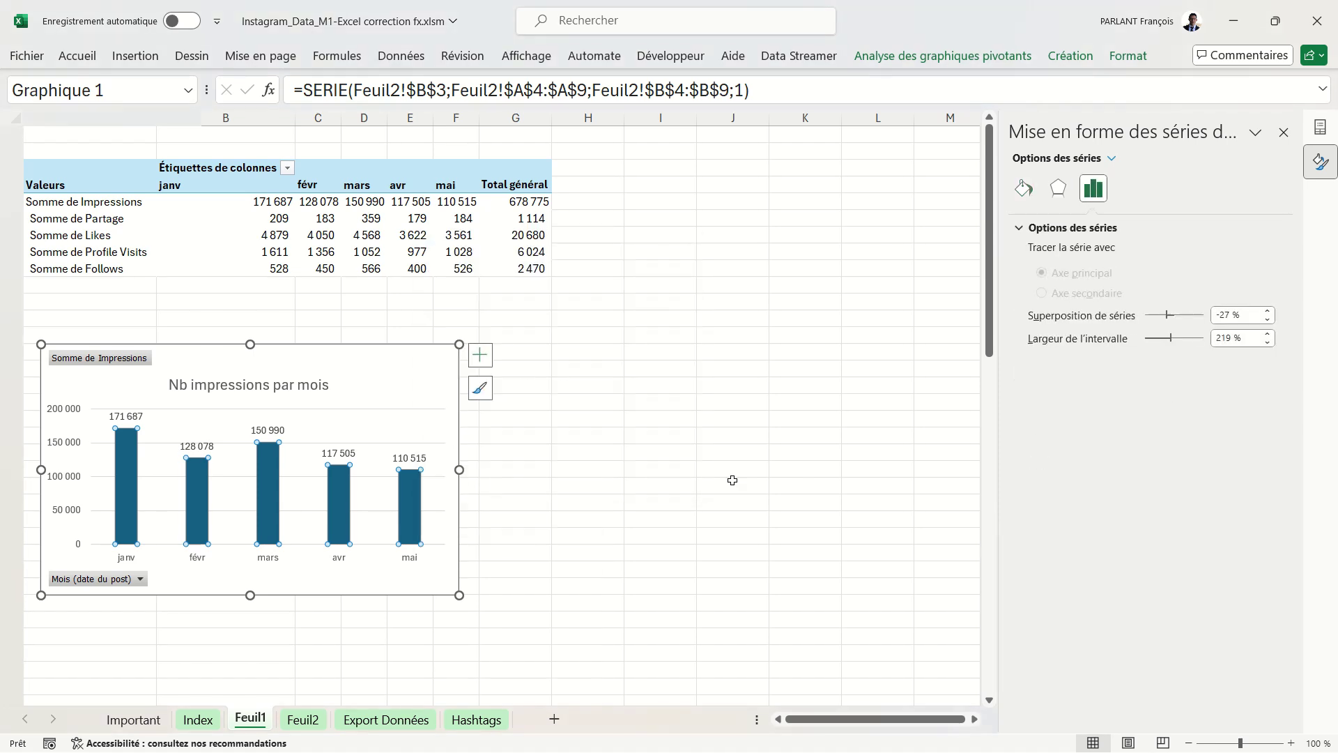
{"action": "left_click", "coordinate": [1023, 188]}
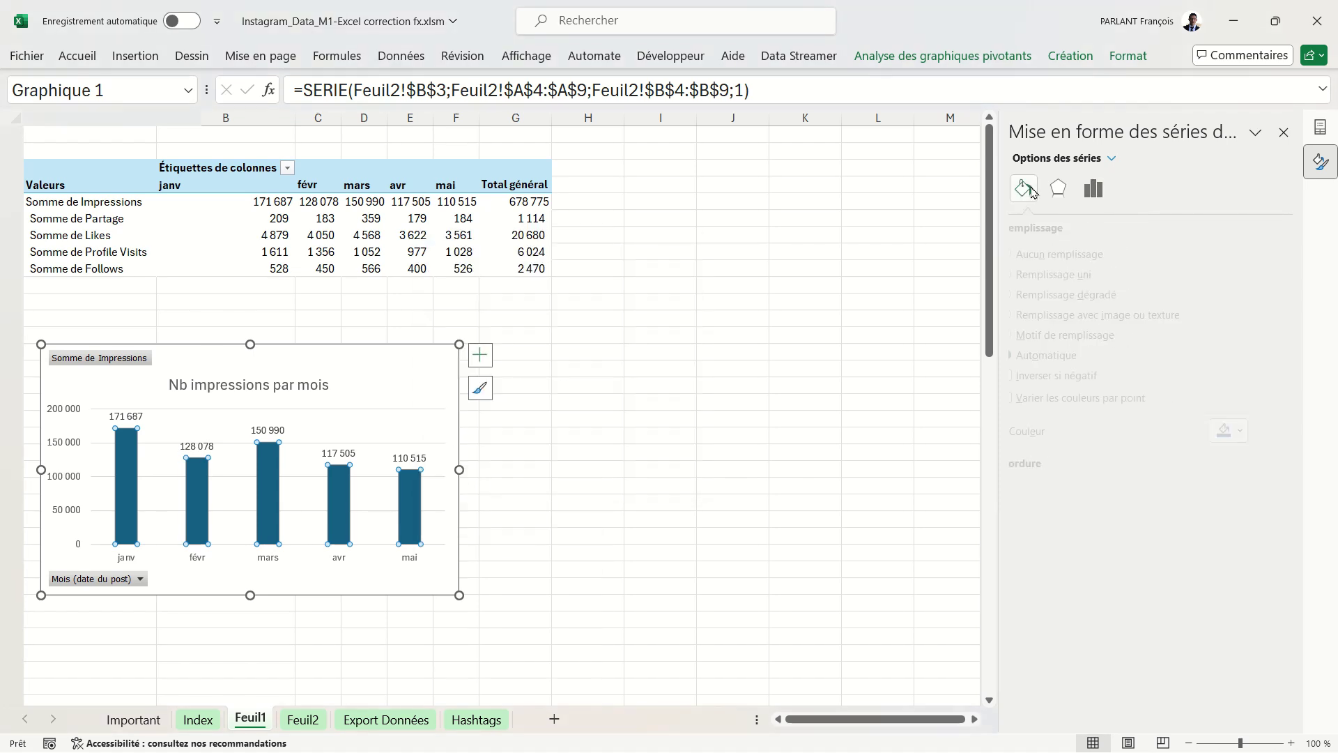
{"action": "left_click", "coordinate": [1082, 294]}
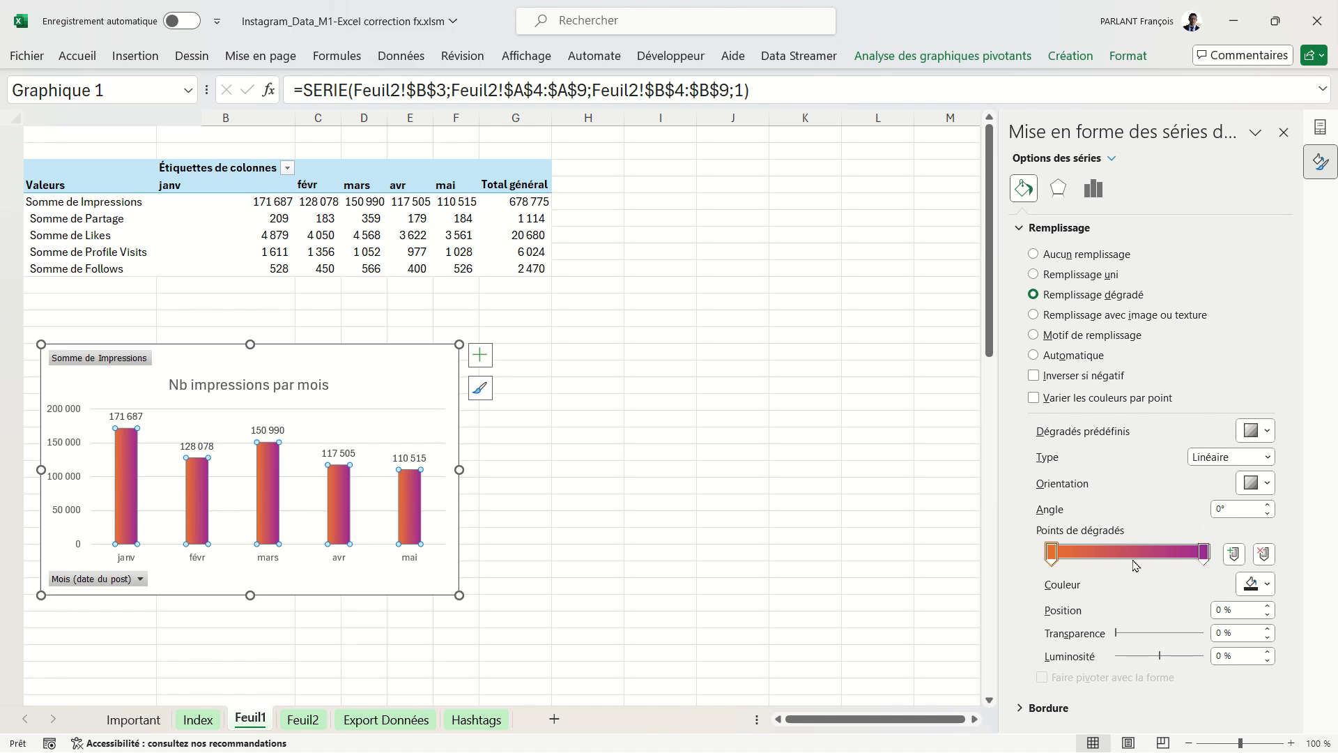
{"action": "left_click", "coordinate": [1265, 584]}
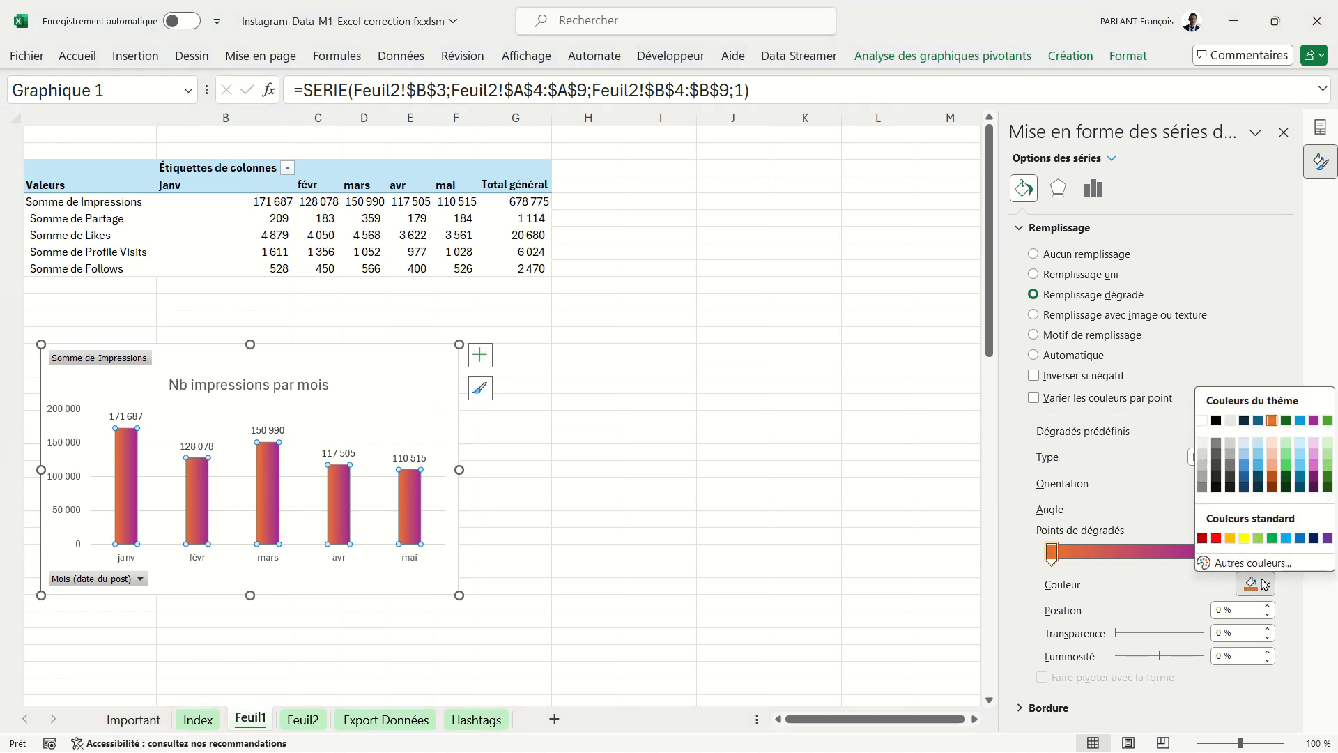
{"action": "left_click", "coordinate": [1236, 541]}
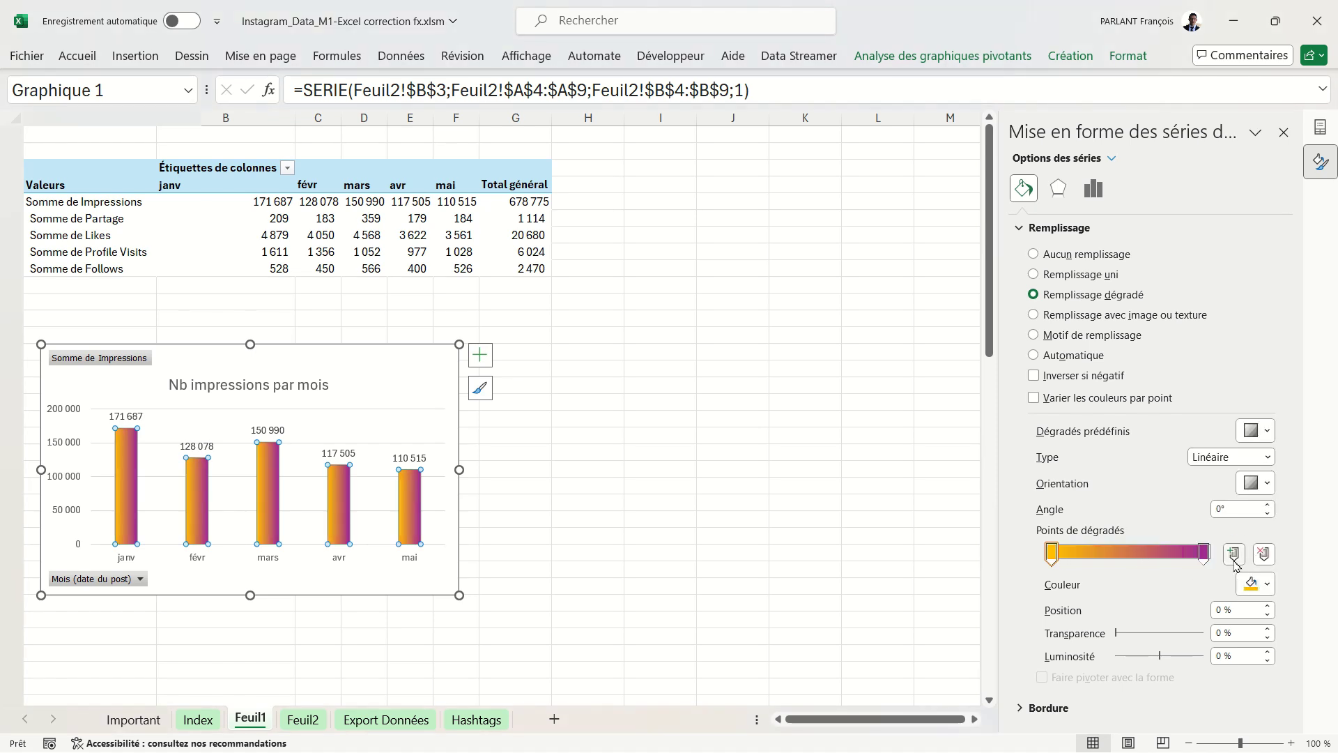
Make the gradient linear, running vertically at a 90° angle.
{"action": "left_click", "coordinate": [1267, 457]}
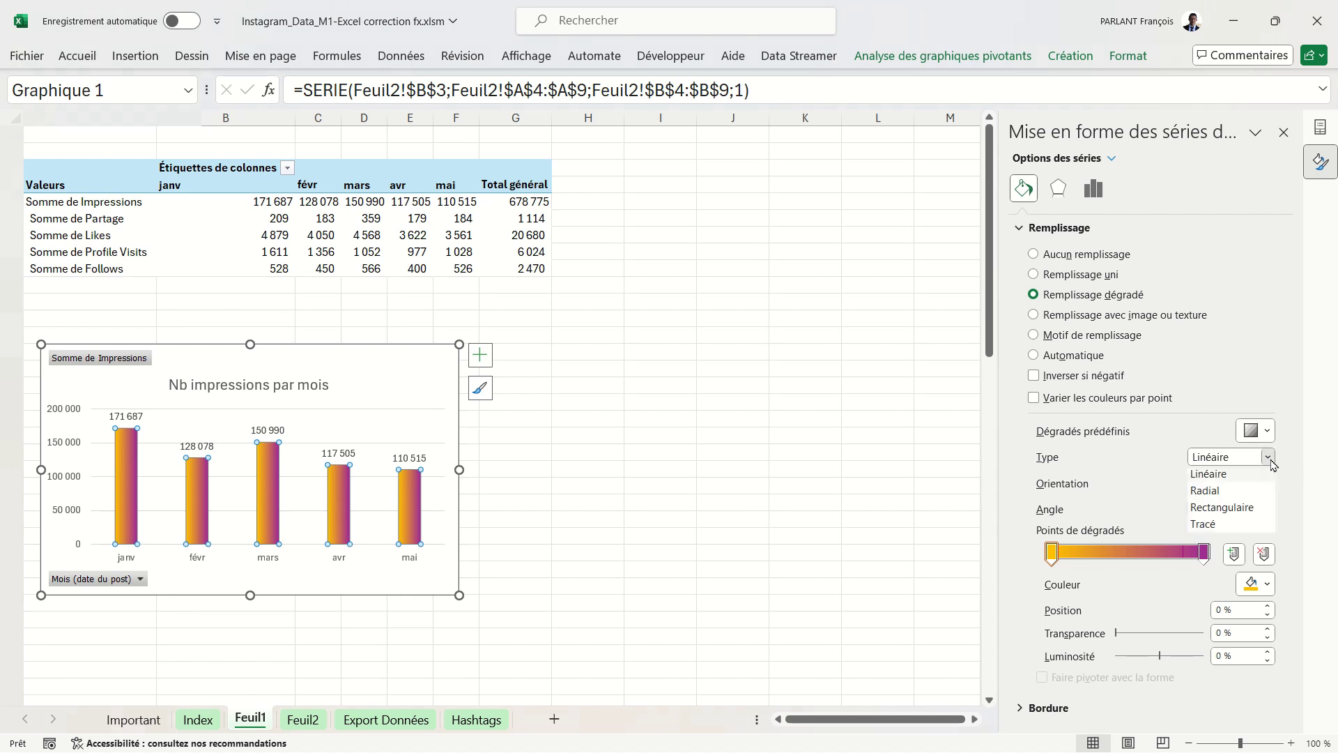
{"action": "left_click", "coordinate": [1242, 509]}
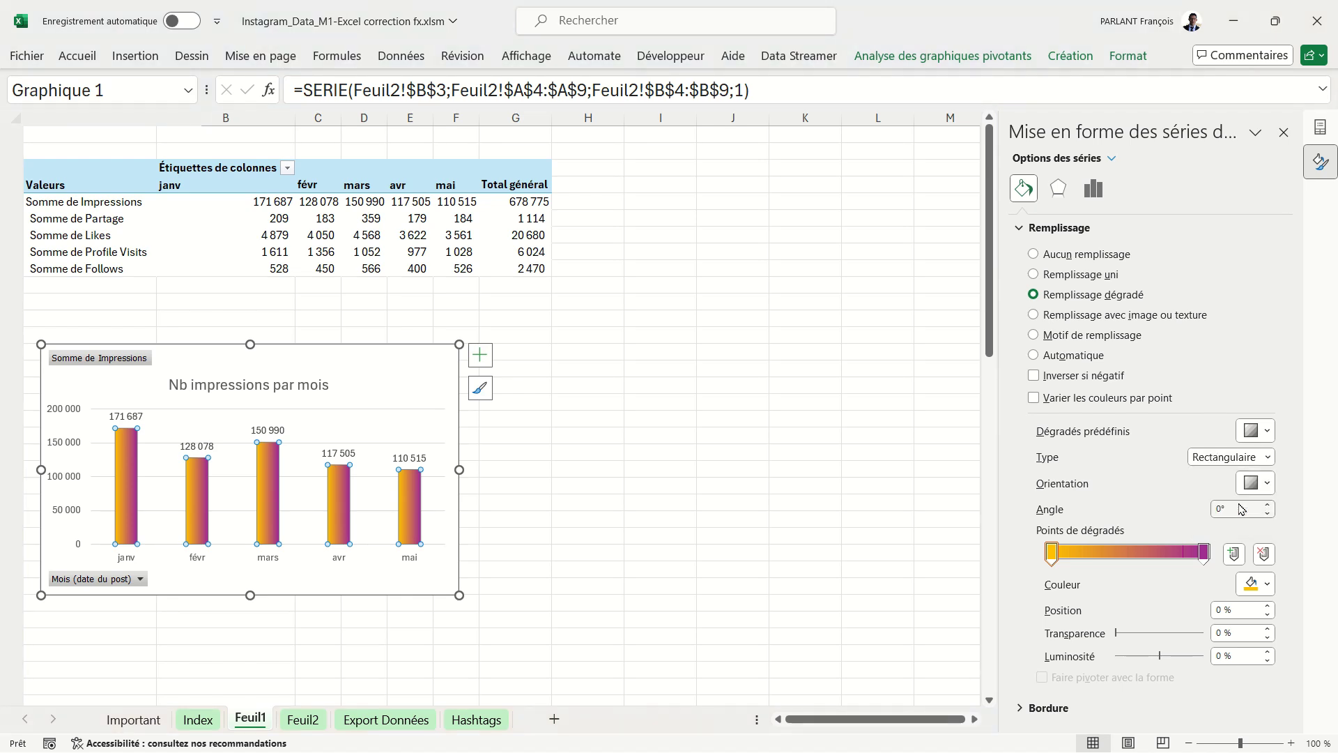
{"action": "left_click", "coordinate": [1267, 457]}
{"action": "left_click", "coordinate": [1241, 480]}
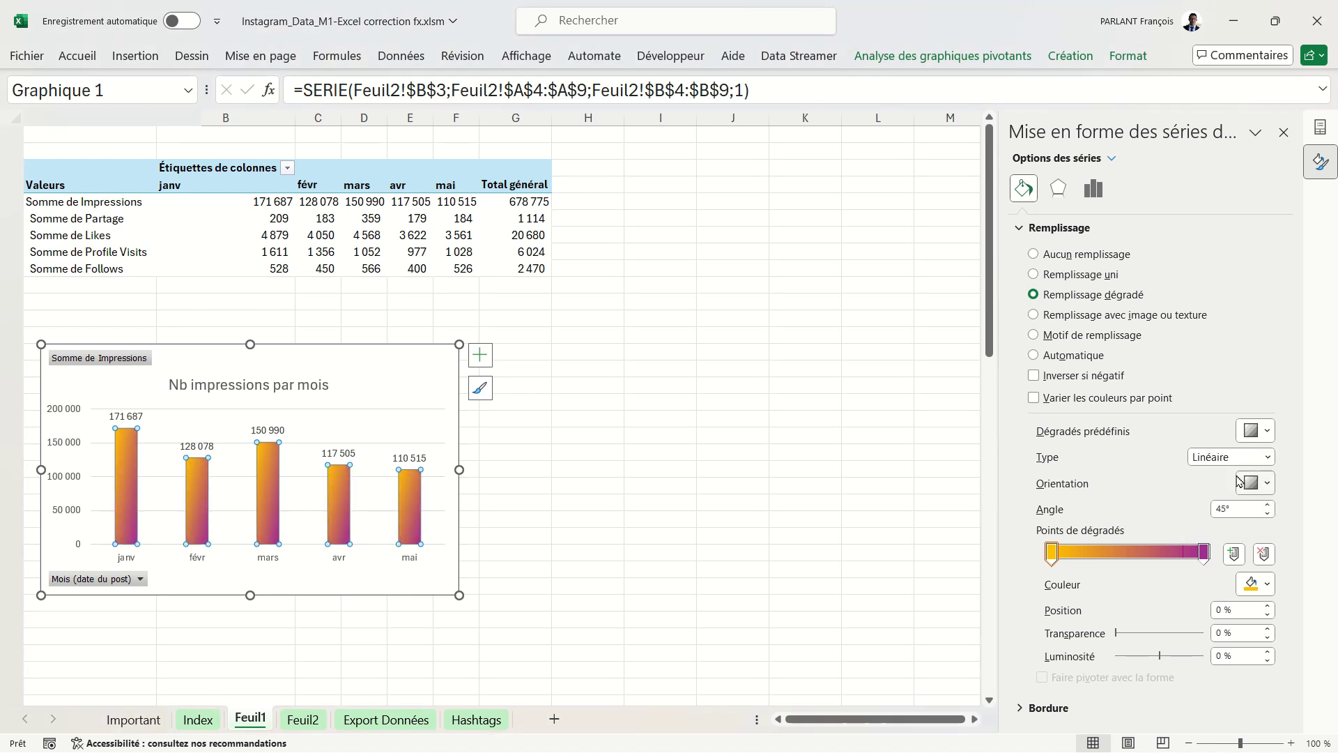
{"action": "left_click", "coordinate": [1267, 483]}
{"action": "left_click", "coordinate": [1175, 527]}
{"action": "left_click", "coordinate": [340, 363]}
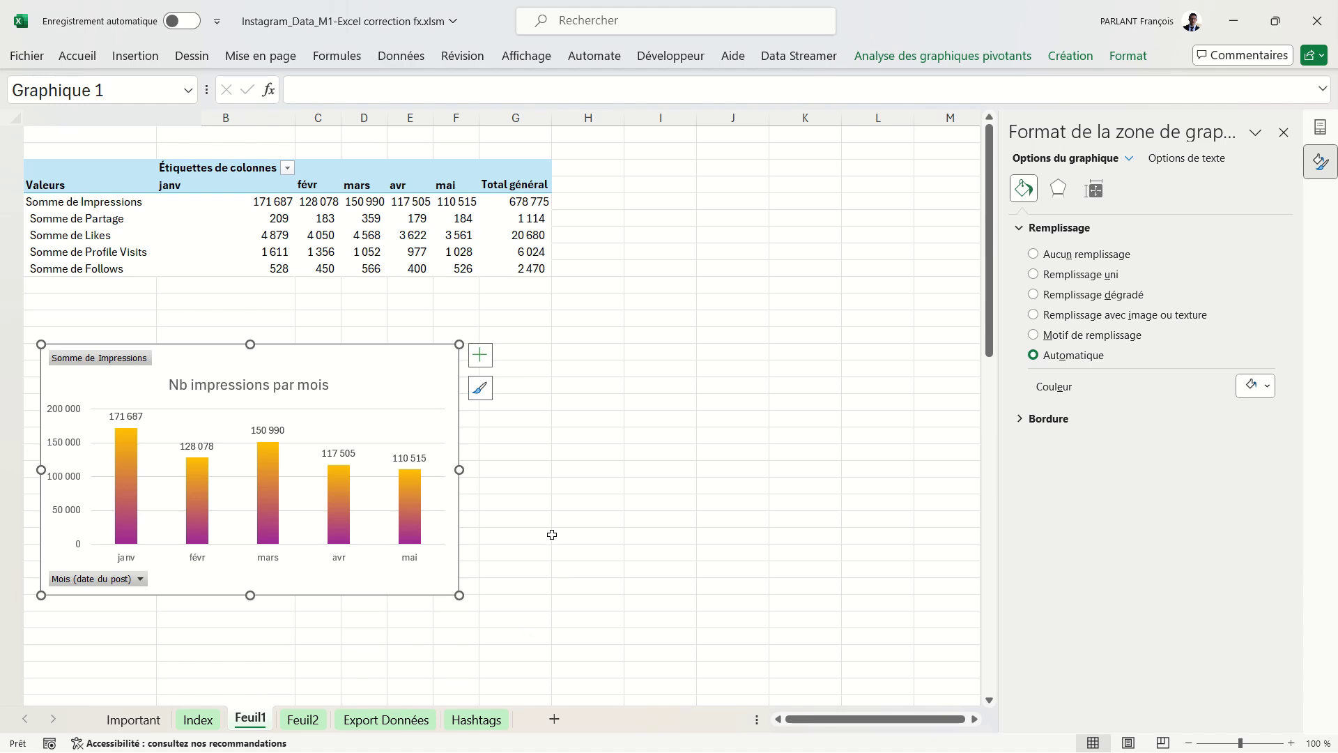
Cut the likes bar chart from the Hashtags sheet and return to Feuil1.
{"action": "left_click", "coordinate": [465, 724]}
{"action": "left_click", "coordinate": [772, 253]}
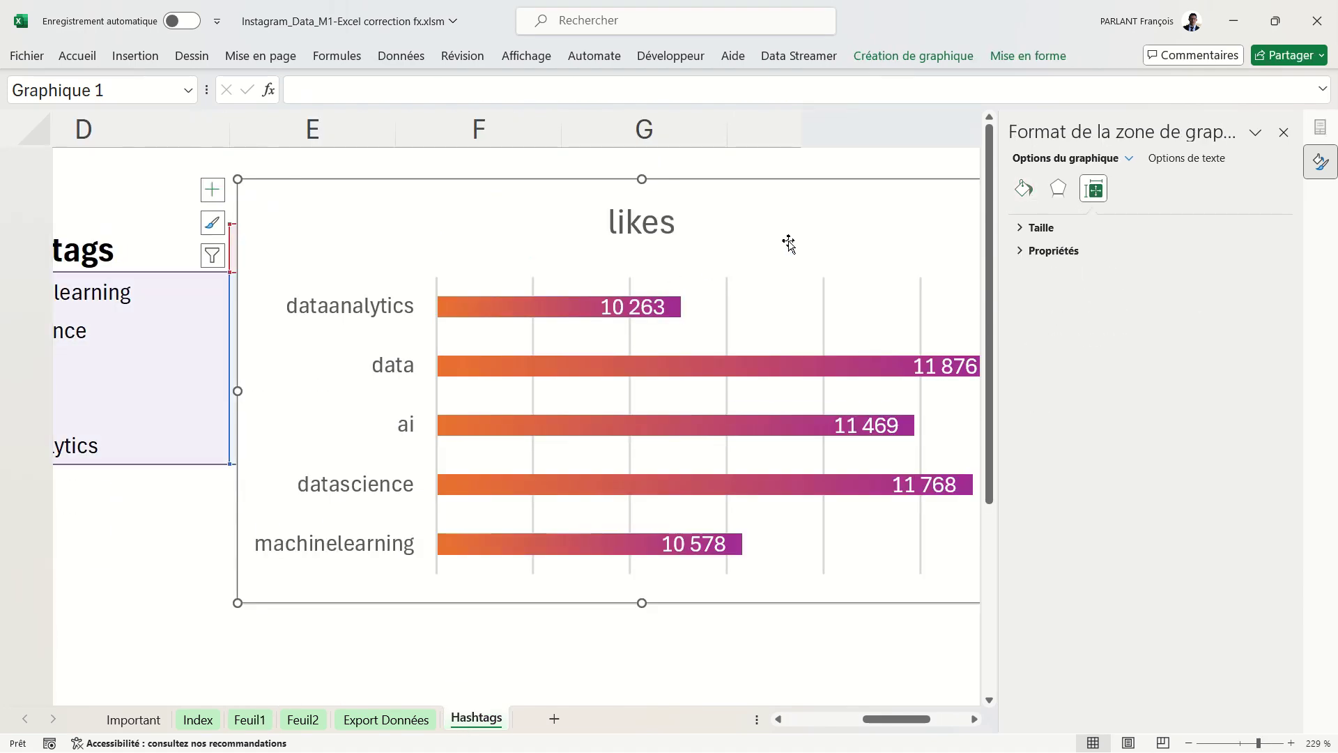
{"action": "key", "text": "Delete"}
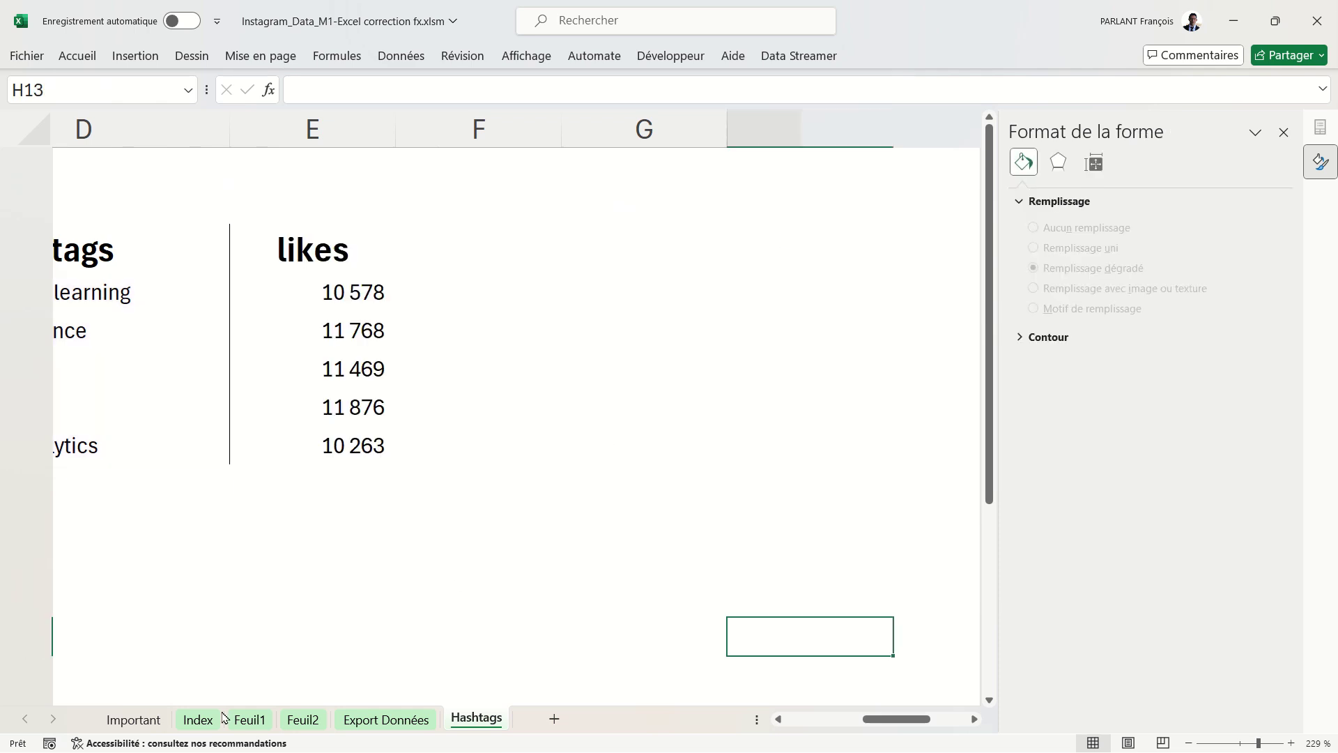
{"action": "left_click", "coordinate": [248, 722]}
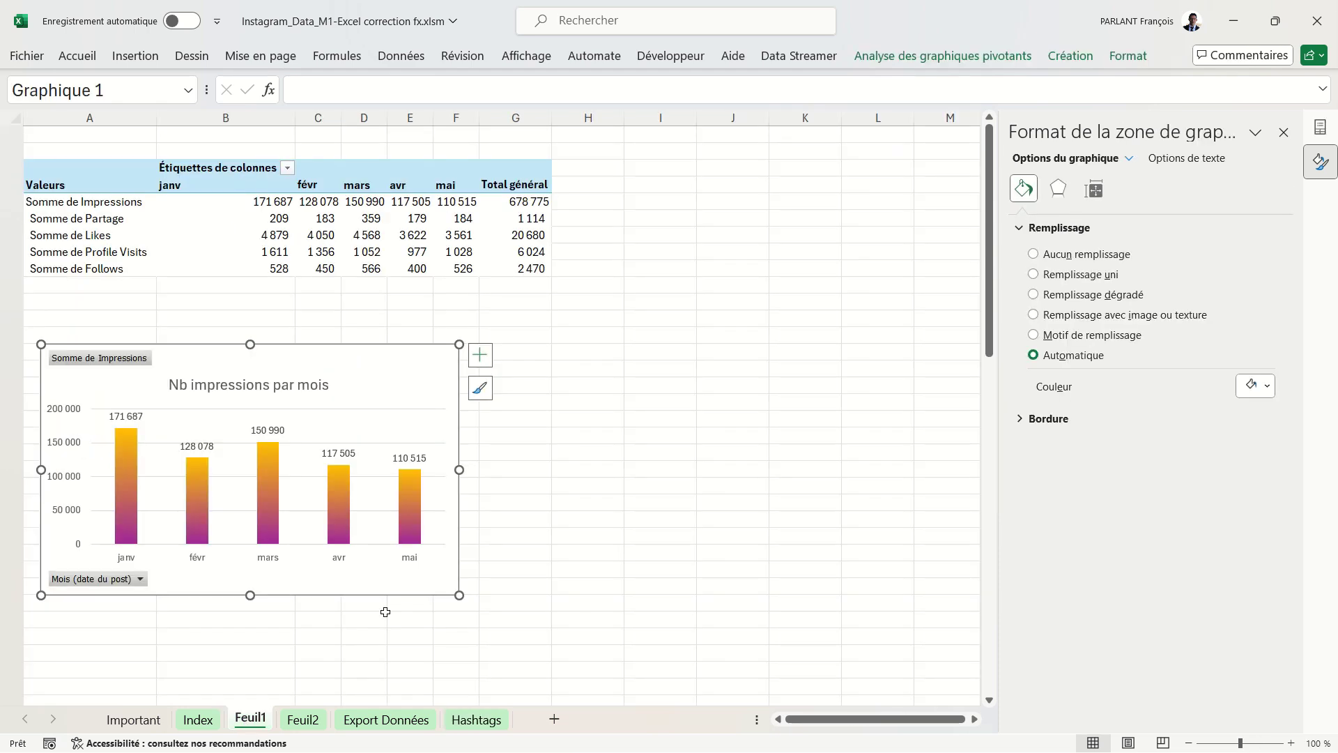
Paste the likes chart at G14, make it taller, and reduce its gap width for thicker bars.
{"action": "left_click", "coordinate": [537, 349]}
{"action": "key", "text": "ctrl+v"}
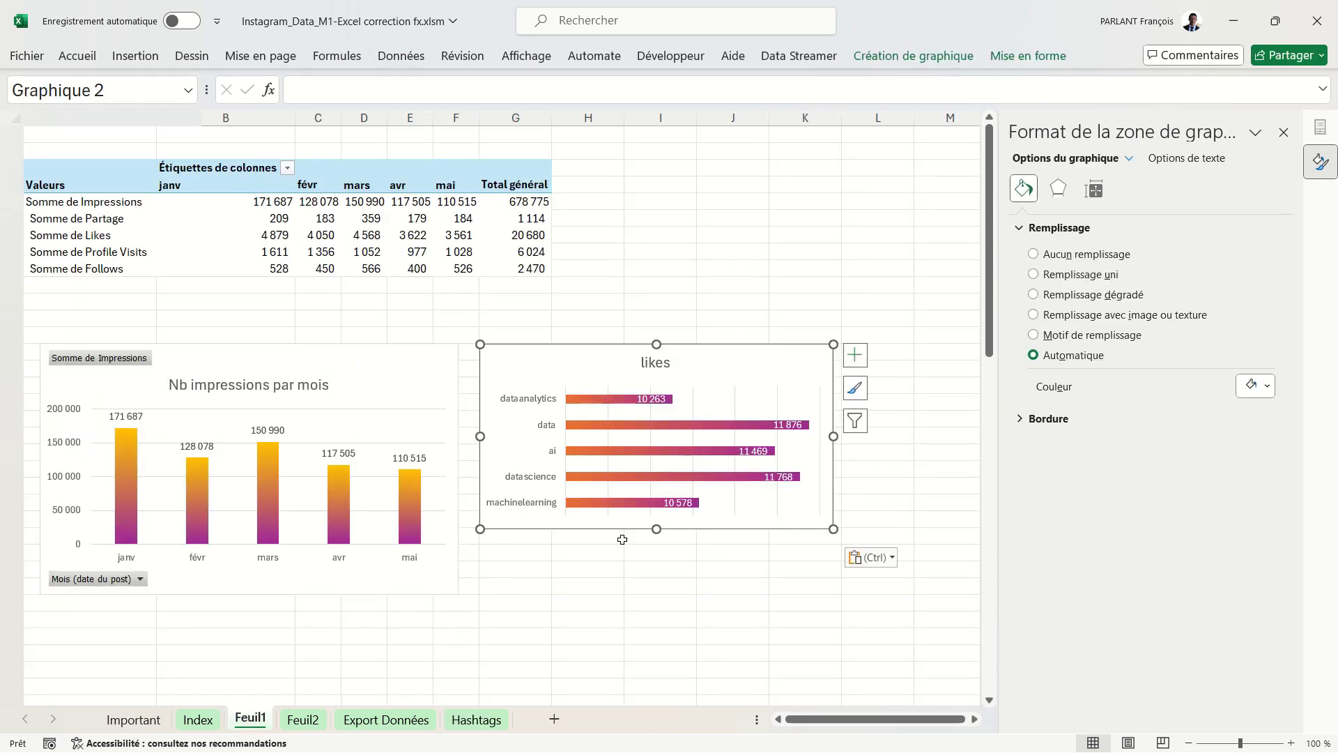
{"action": "left_click_drag", "start_coordinate": [656, 530], "coordinate": [656, 579]}
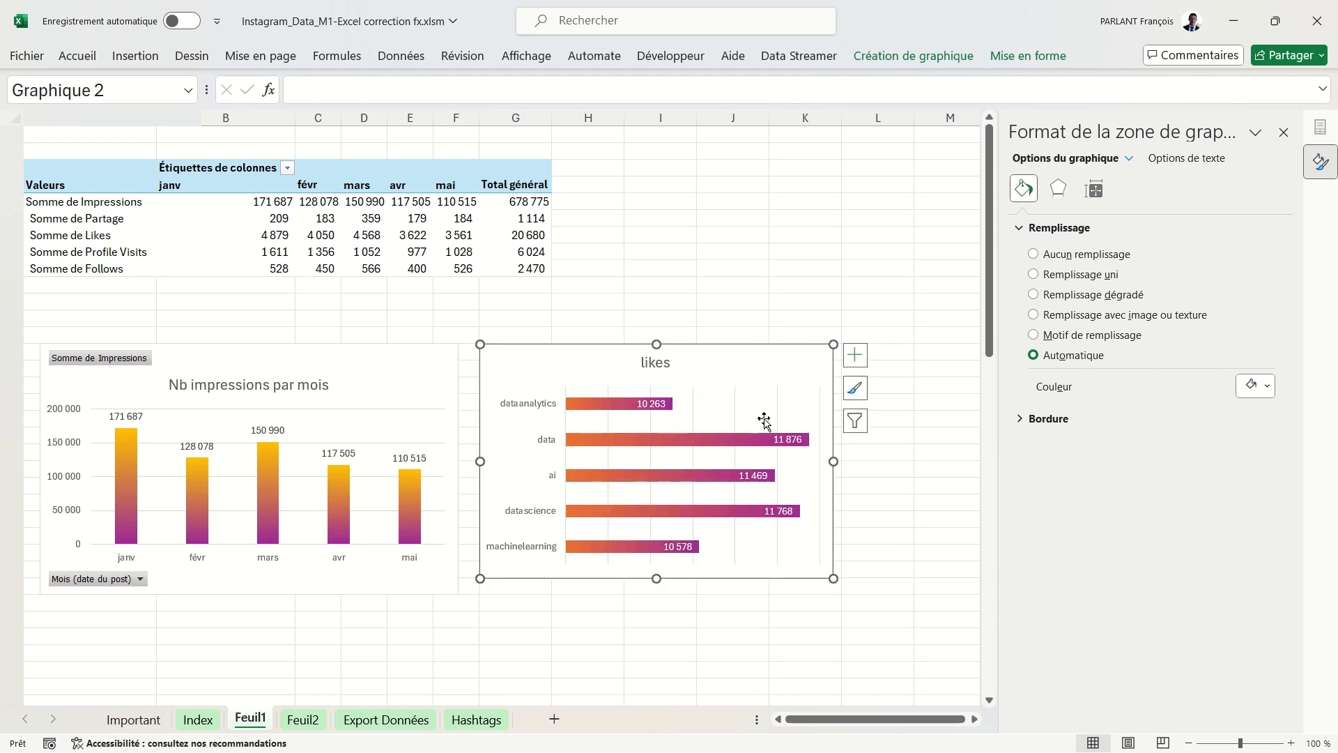
{"action": "left_click", "coordinate": [620, 405]}
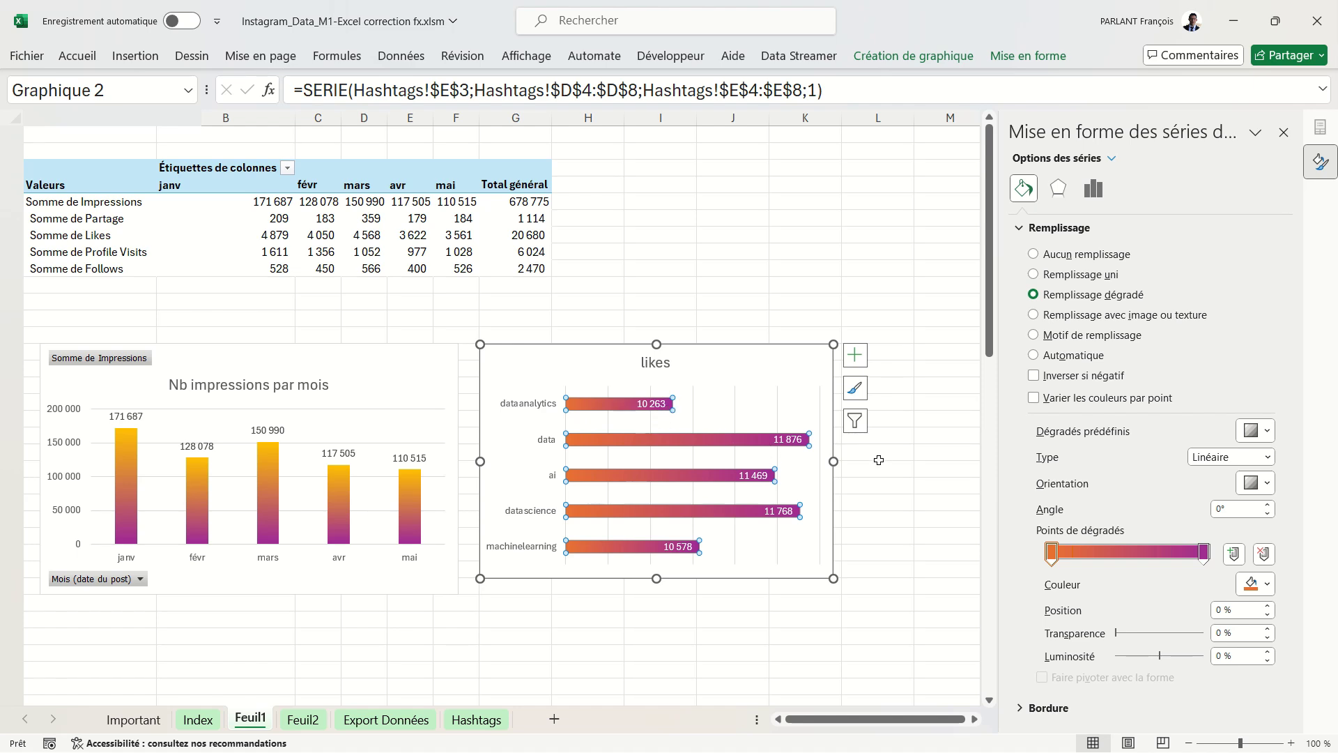
{"action": "left_click", "coordinate": [1079, 192]}
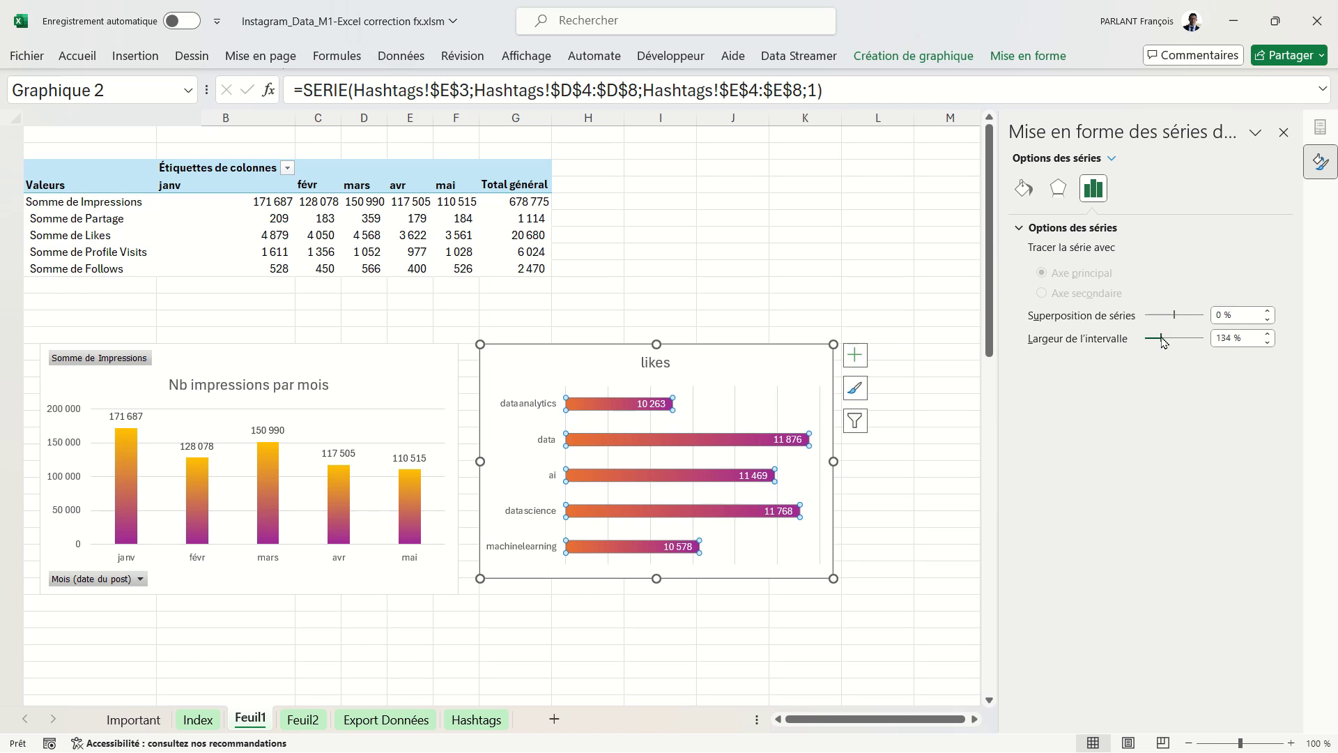
{"action": "left_click_drag", "start_coordinate": [1163, 340], "coordinate": [1157, 342]}
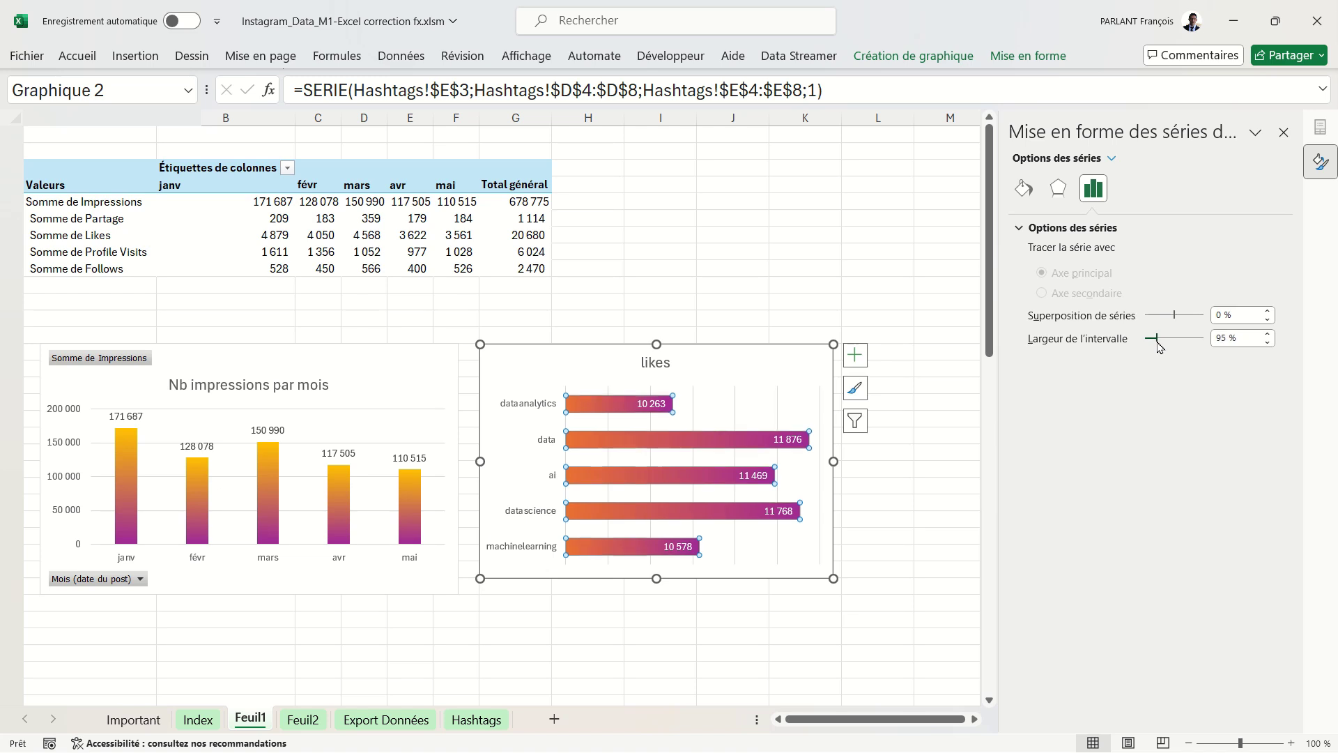
{"action": "left_click", "coordinate": [764, 280]}
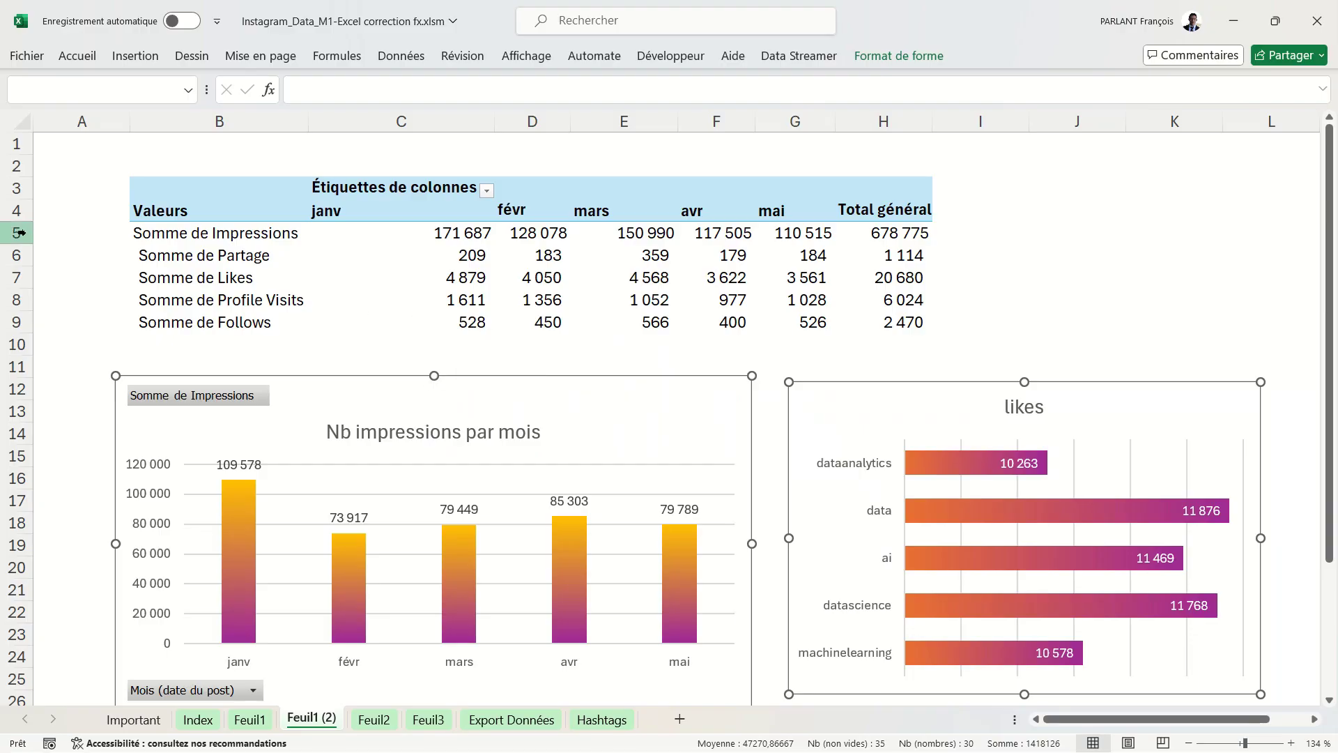
Draw a rectangle shape over cell A5, beside the Somme de Impressions row.
{"action": "left_click_drag", "start_coordinate": [17, 233], "coordinate": [25, 340]}
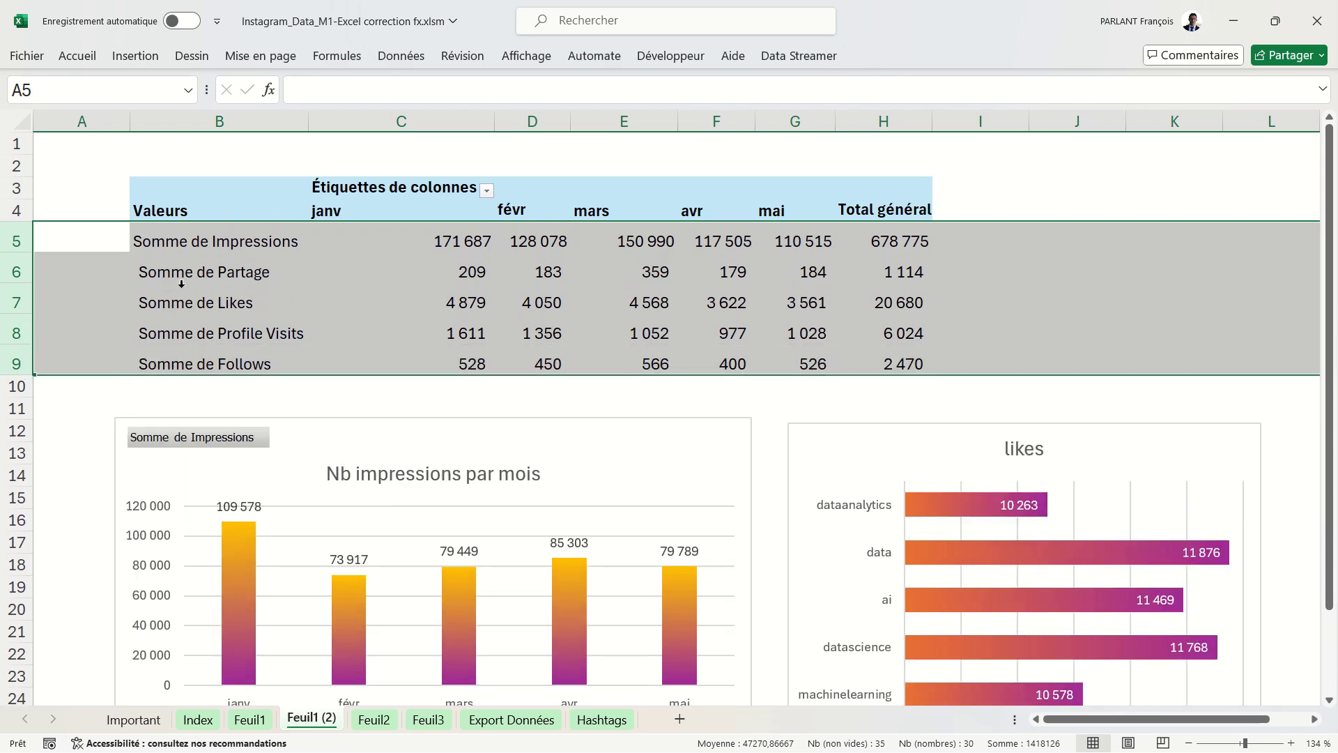
{"action": "left_click", "coordinate": [265, 266]}
{"action": "scroll", "coordinate": [341, 233], "scroll_direction": "up", "scroll_amount": 5, "text": "ctrl"}
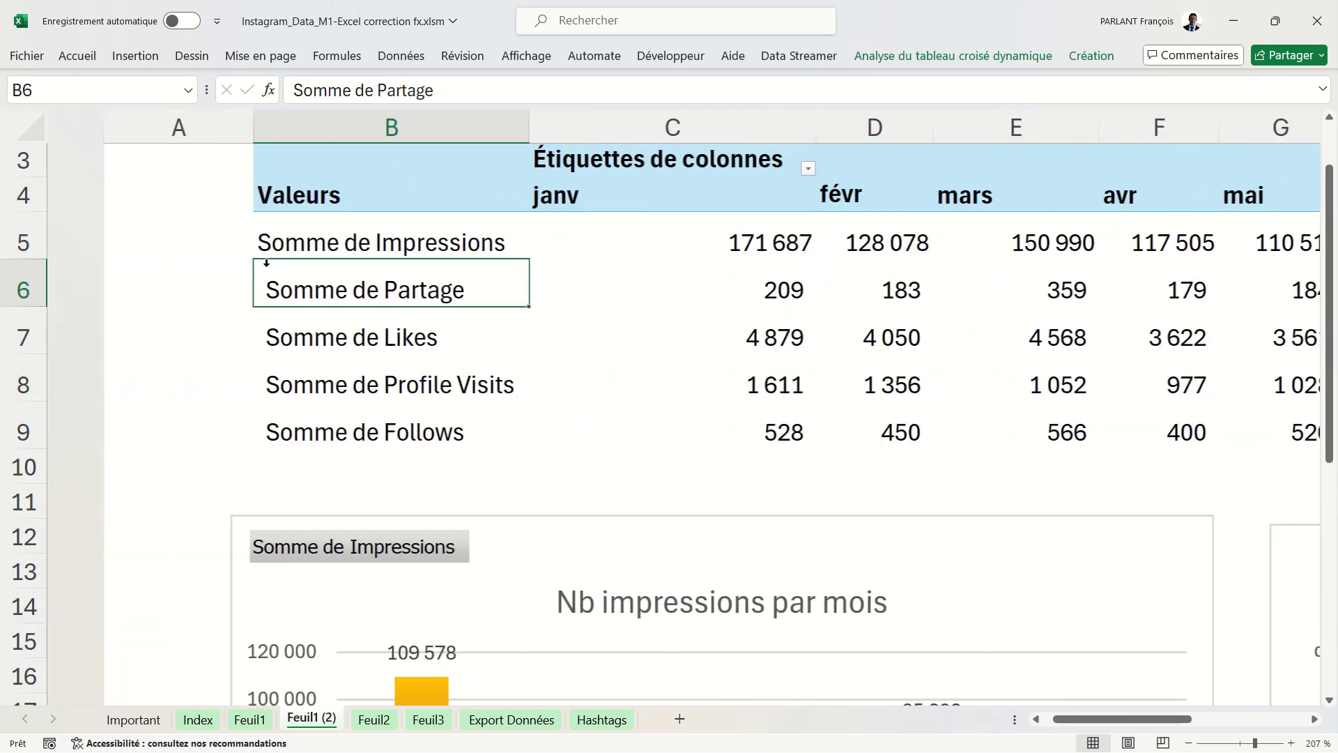
{"action": "mouse_move", "coordinate": [216, 241]}
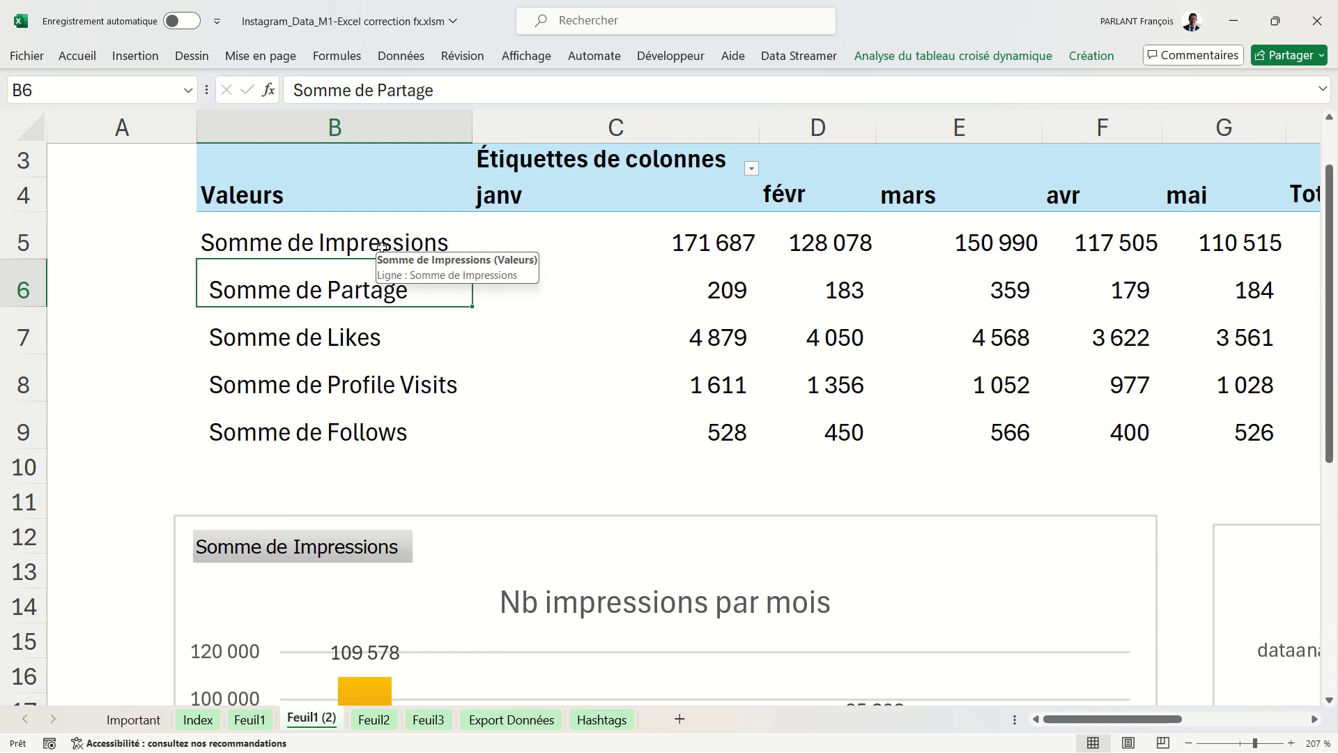
{"action": "left_click", "coordinate": [172, 238]}
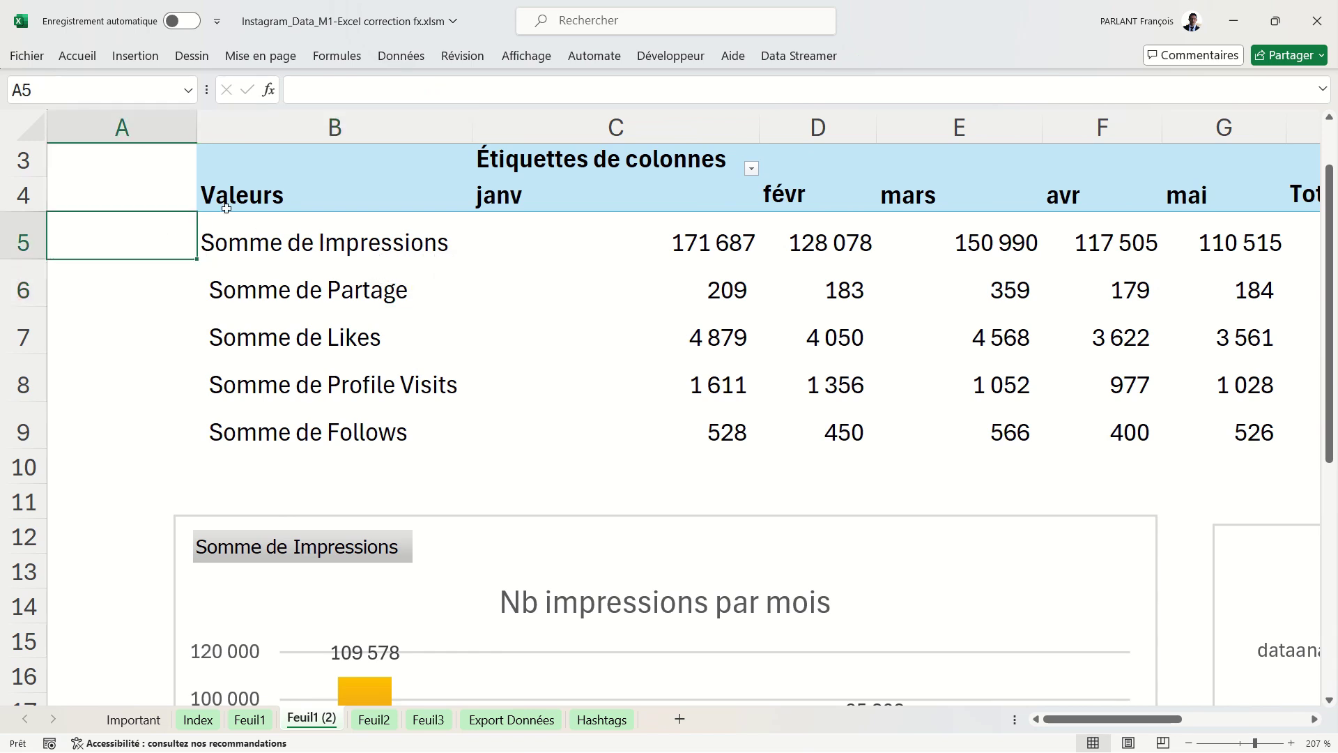
{"action": "left_click", "coordinate": [129, 57]}
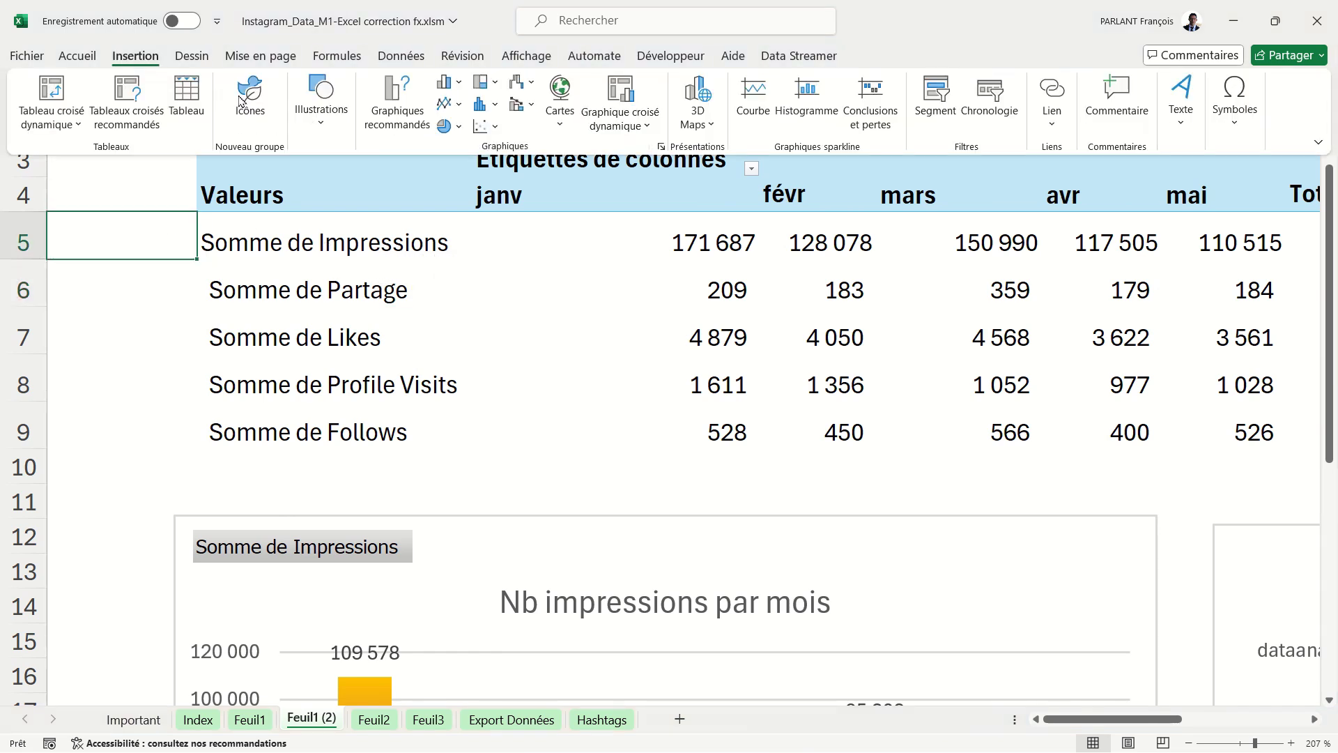
{"action": "left_click", "coordinate": [319, 126]}
{"action": "left_click", "coordinate": [350, 188]}
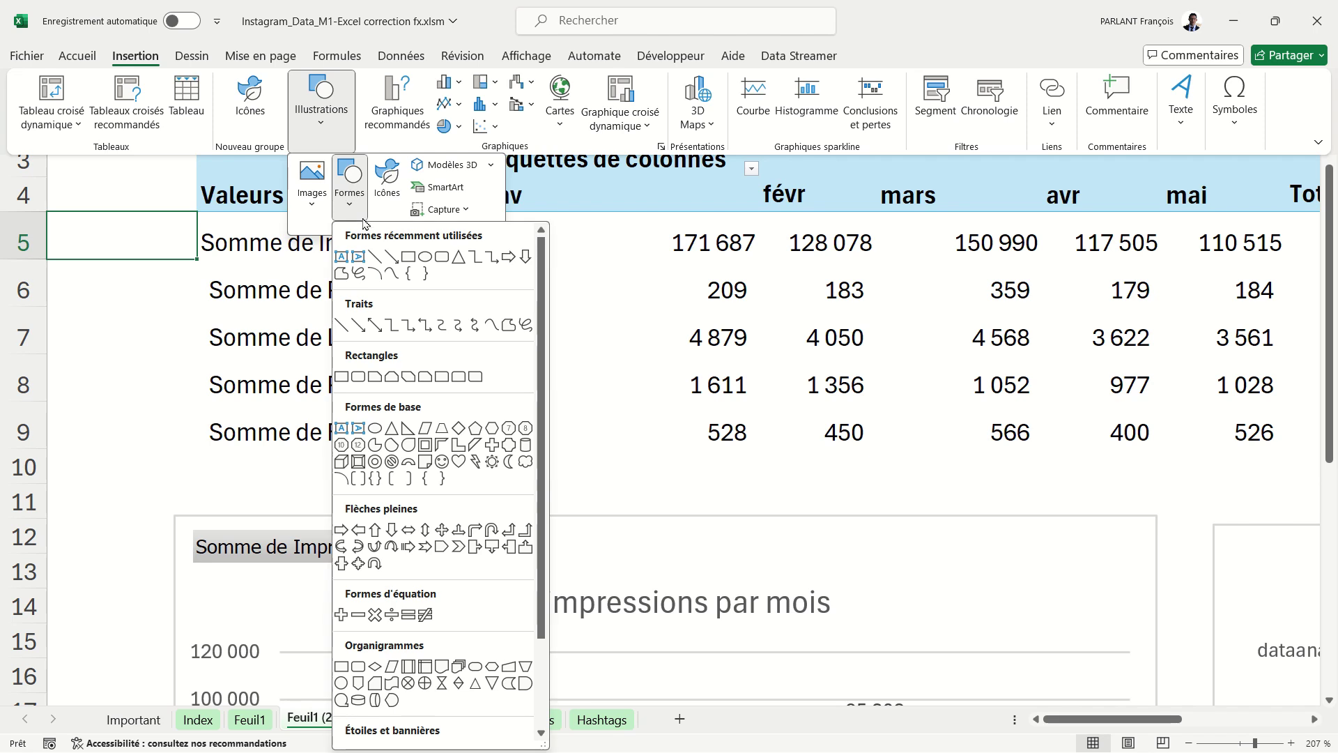
{"action": "left_click", "coordinate": [407, 257]}
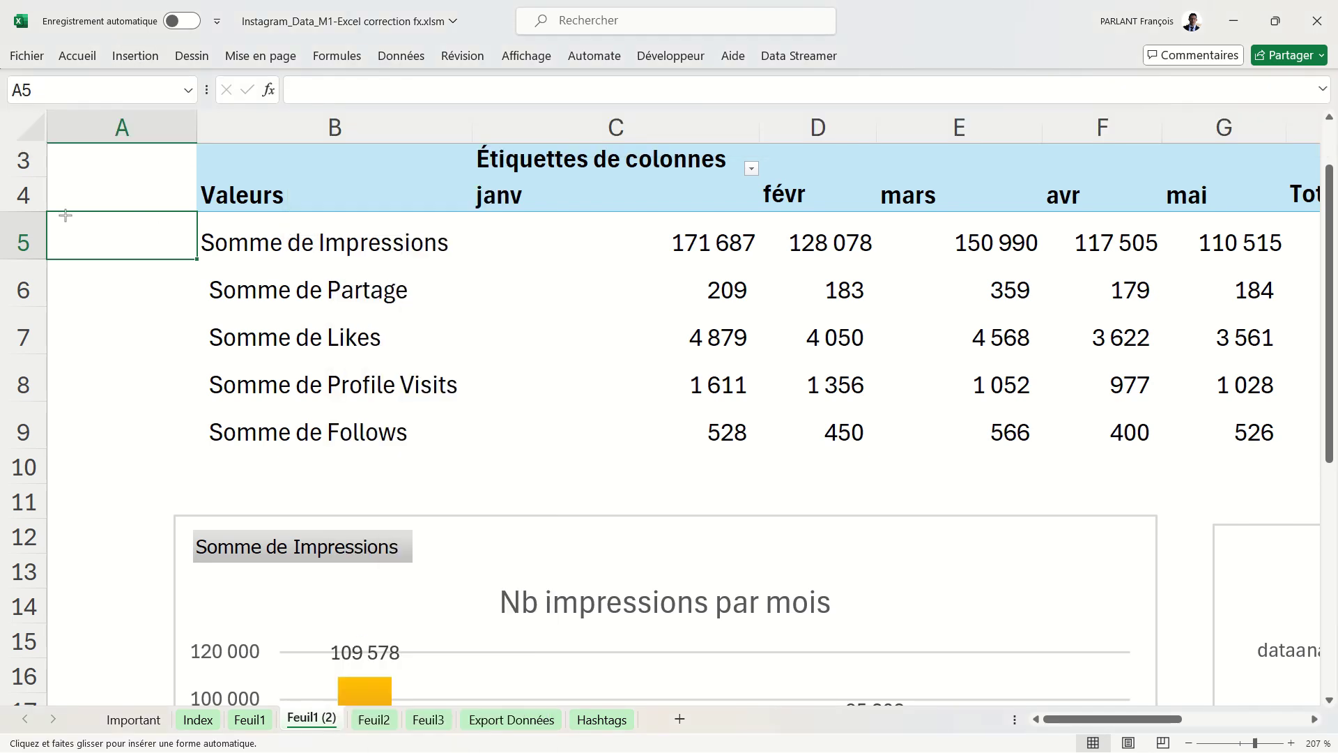
{"action": "left_click_drag", "start_coordinate": [66, 215], "coordinate": [182, 268]}
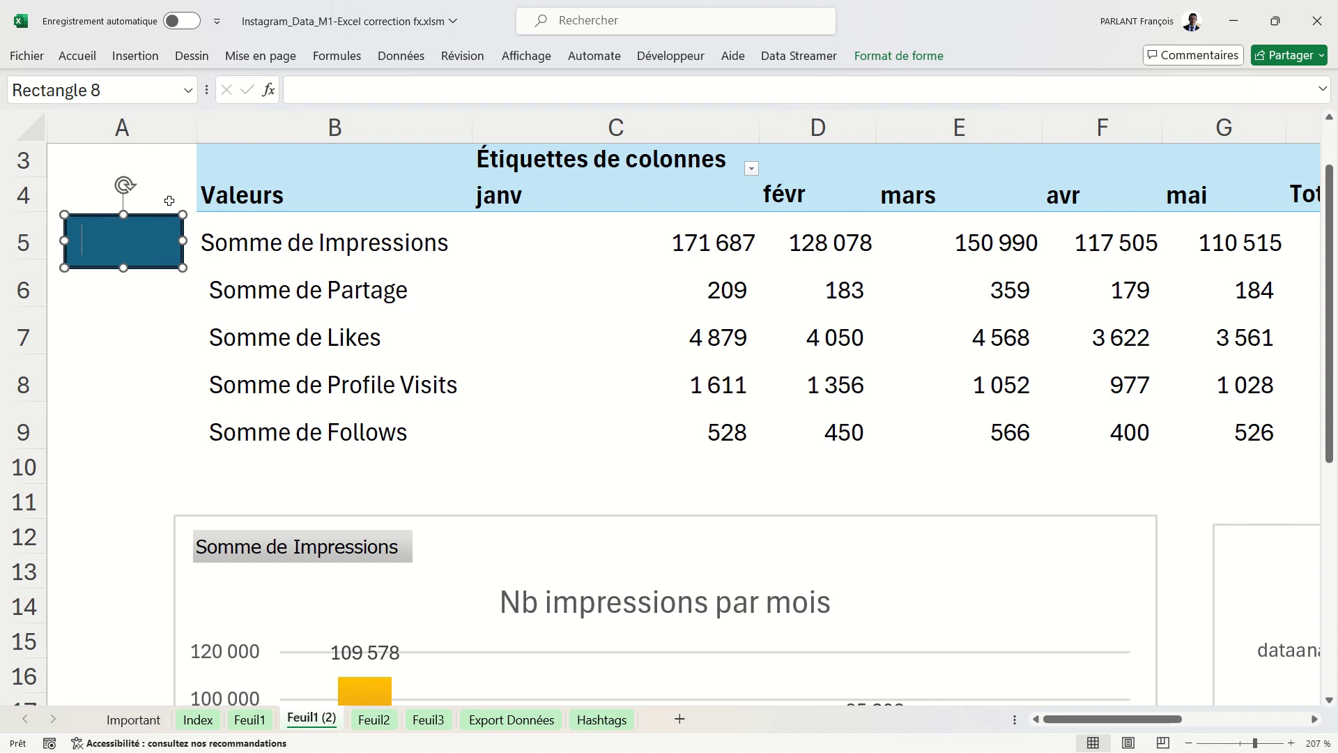
Insert a Segoe MDL2 Assets icon (code EC58) into the blue rectangle.
{"action": "left_click", "coordinate": [144, 57]}
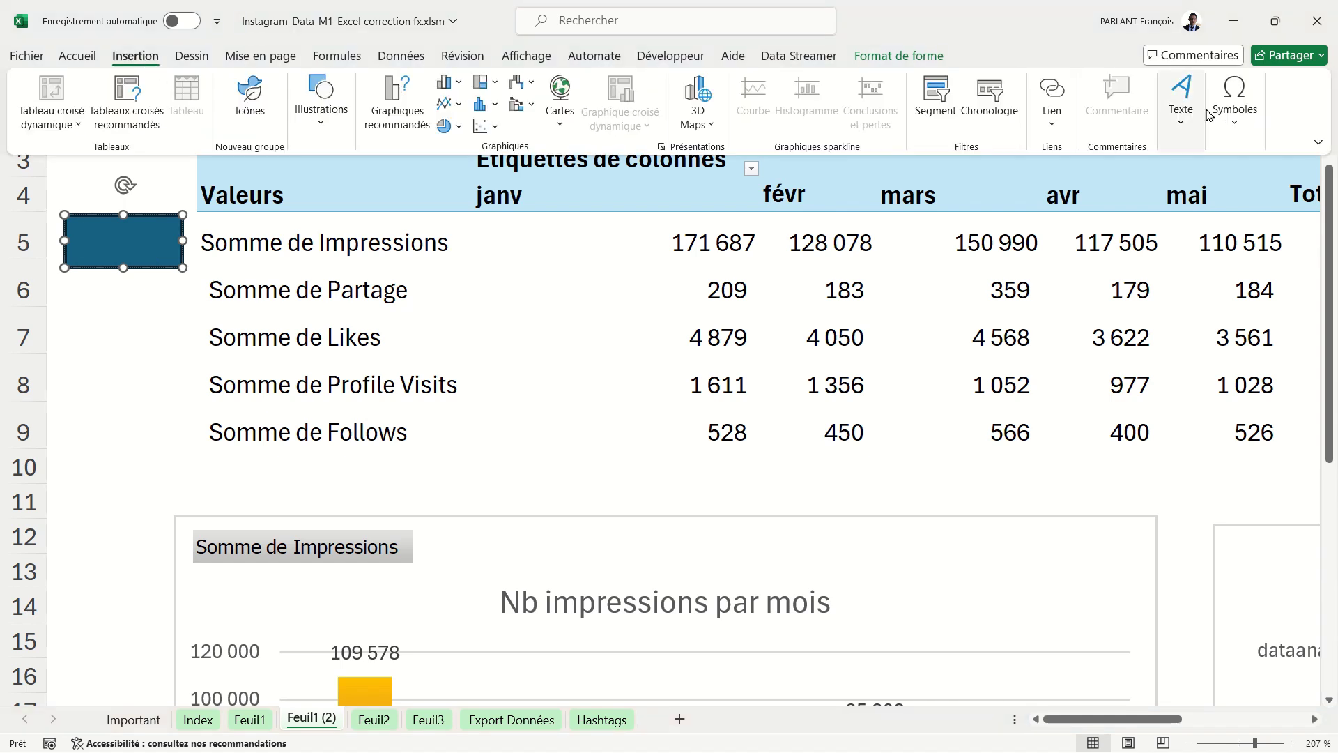
{"action": "left_click", "coordinate": [1239, 126]}
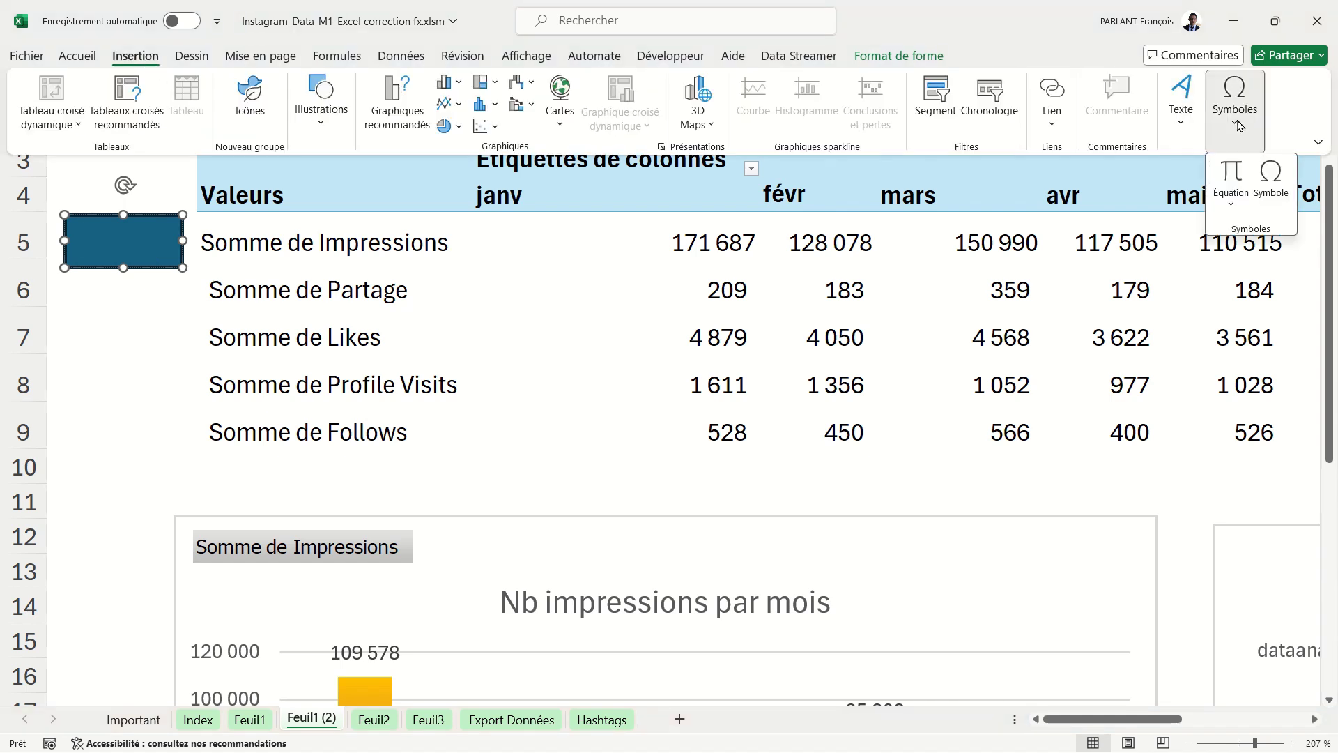
{"action": "left_click", "coordinate": [1272, 184]}
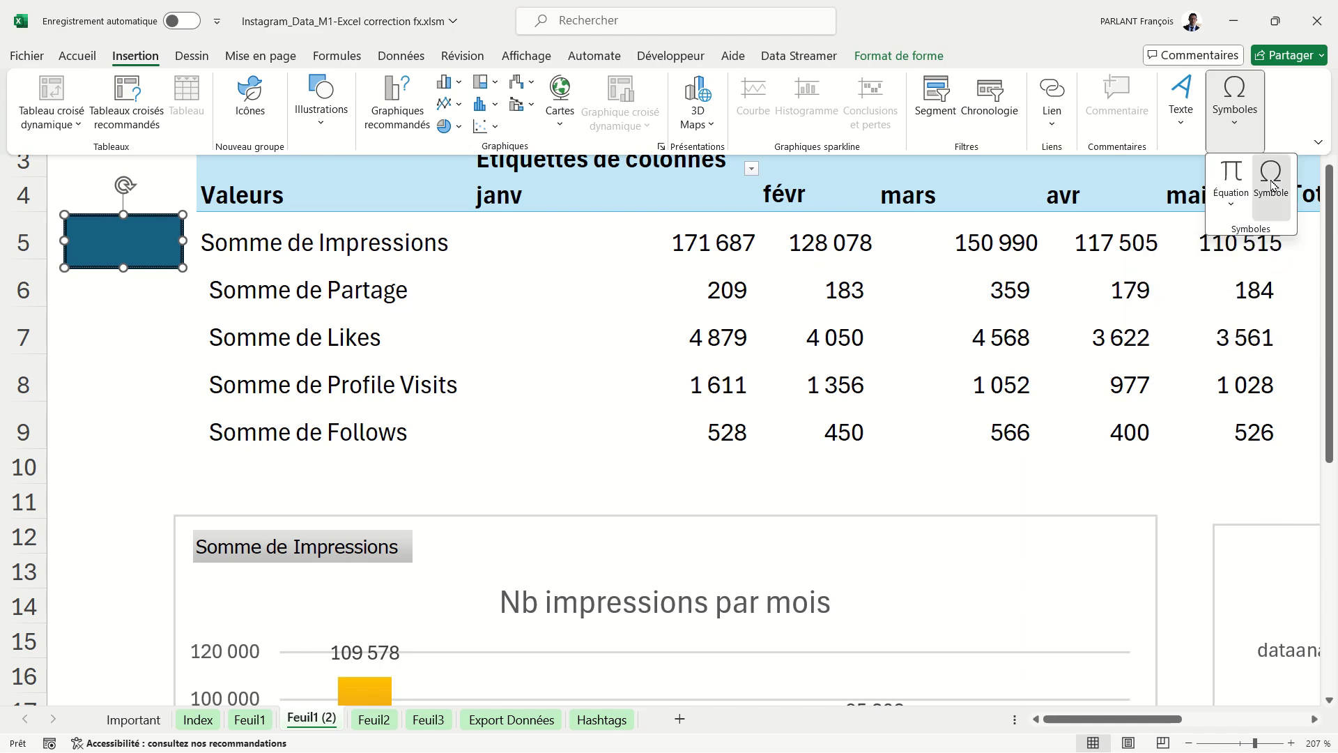
{"action": "left_click", "coordinate": [600, 189]}
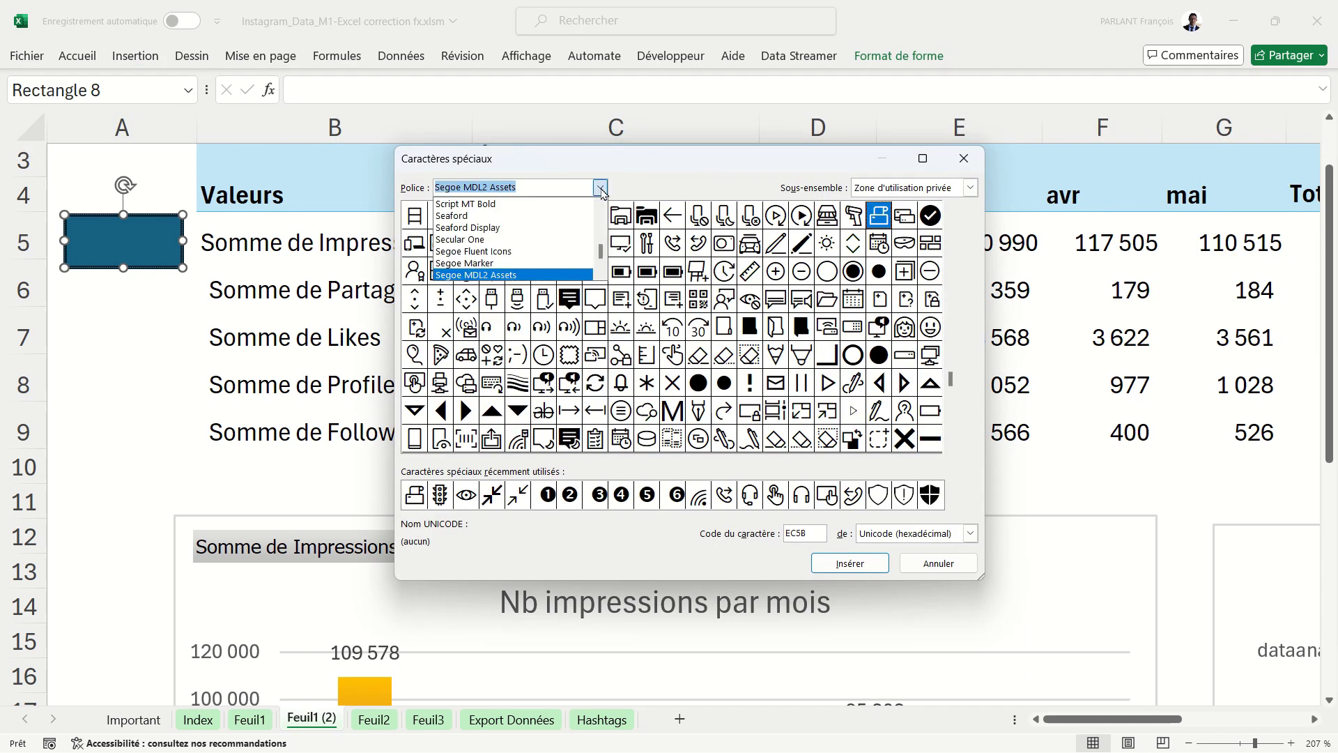
{"action": "left_click", "coordinate": [602, 193]}
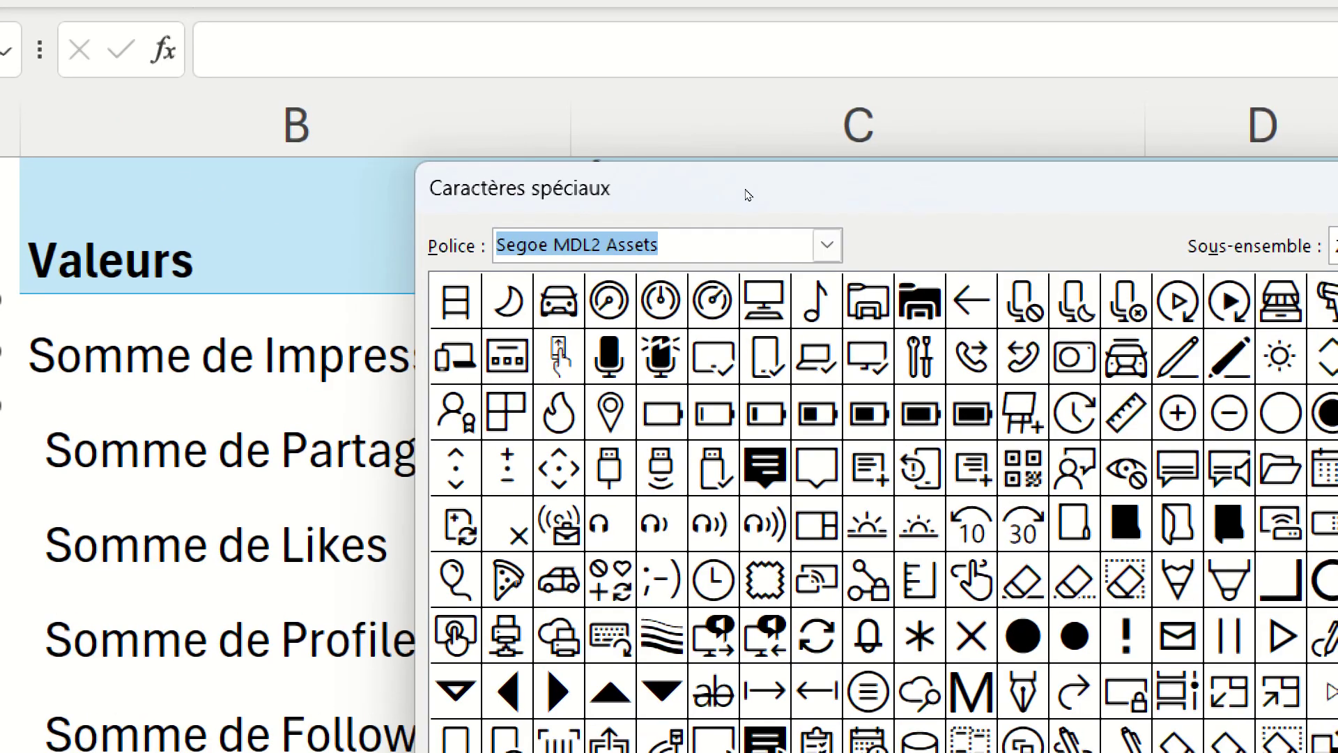
{"action": "left_click_drag", "start_coordinate": [741, 165], "coordinate": [624, 169]}
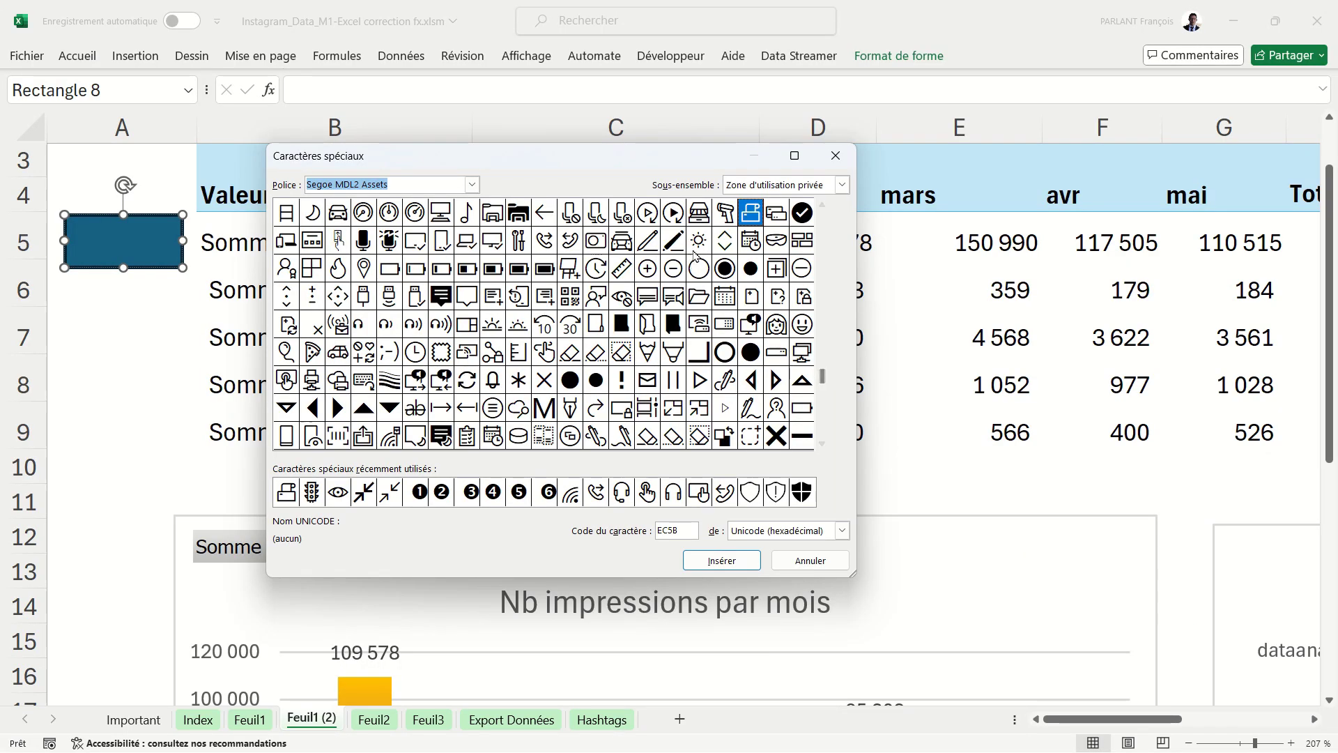
{"action": "double_click", "coordinate": [745, 219]}
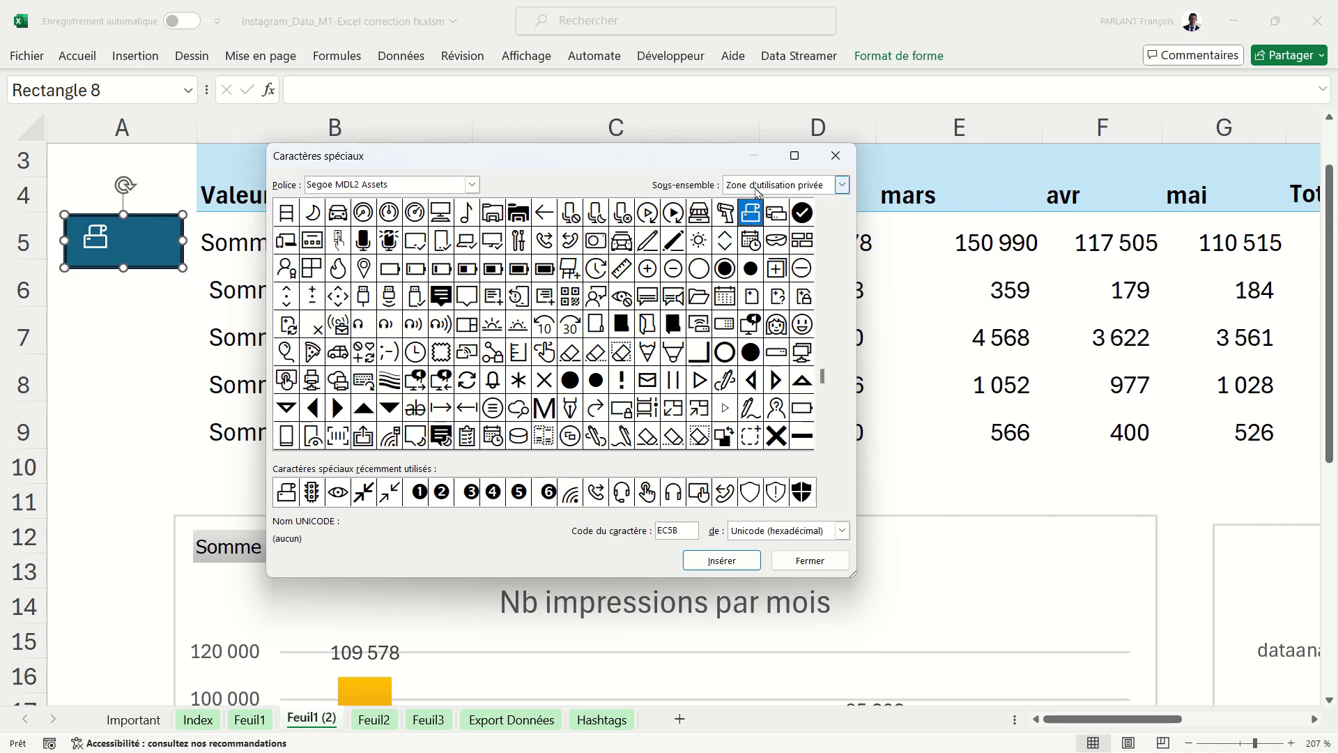
{"action": "left_click", "coordinate": [805, 562]}
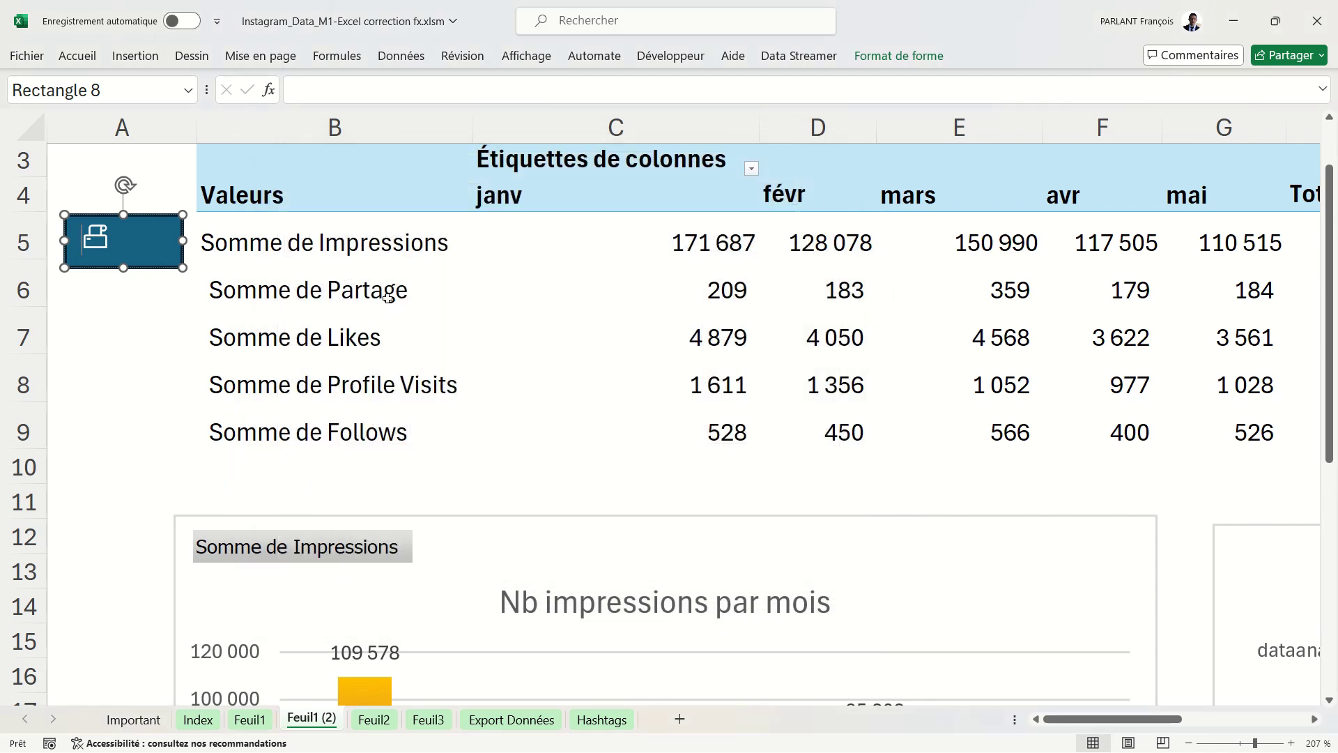
Give the rectangle no fill and no outline, a dark icon colour, and nudge it right.
{"action": "right_click", "coordinate": [144, 223]}
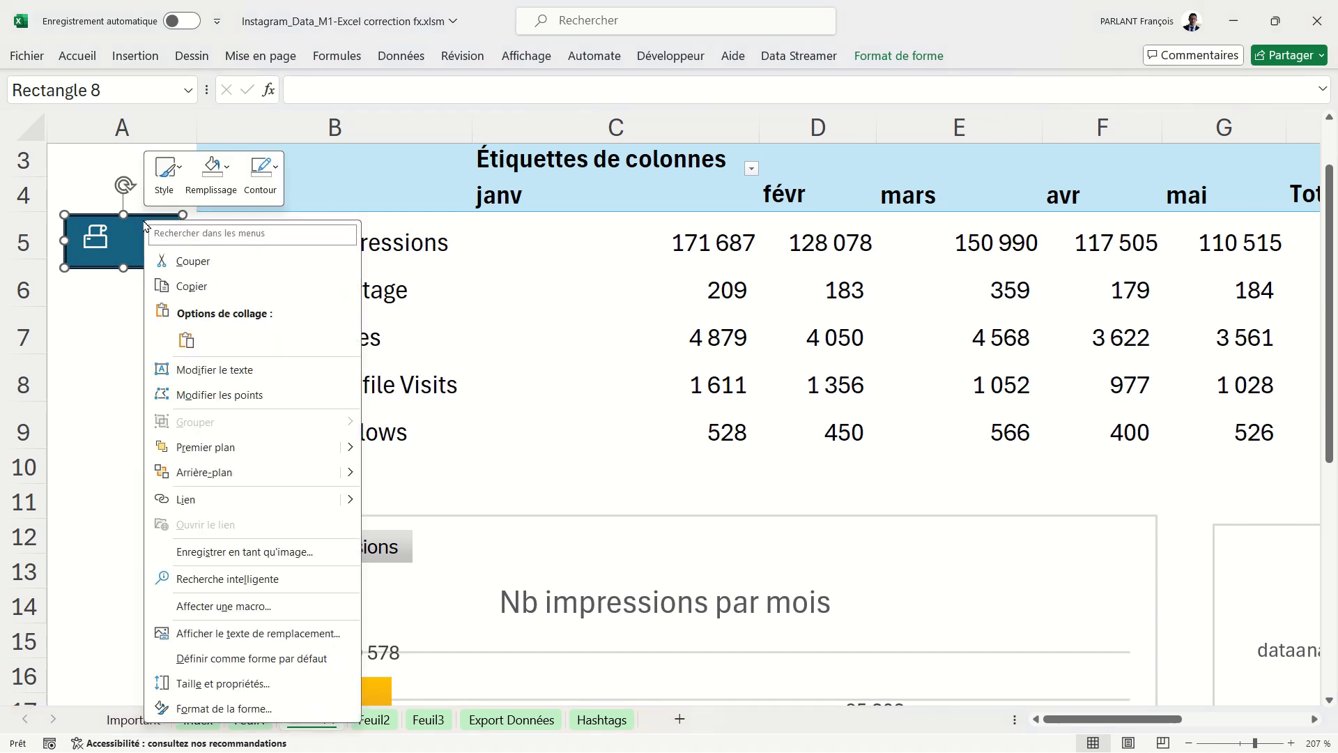
{"action": "left_click", "coordinate": [214, 173]}
{"action": "left_click", "coordinate": [261, 406]}
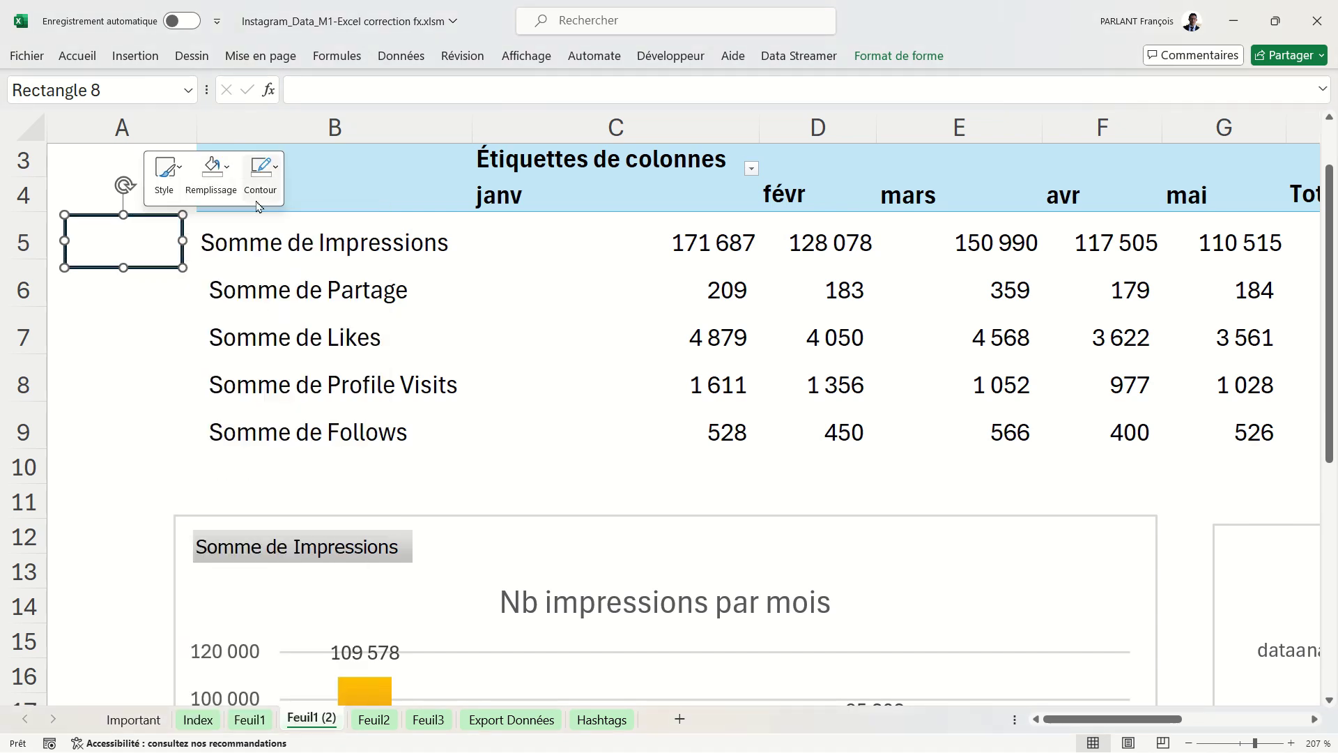
{"action": "left_click", "coordinate": [261, 170]}
{"action": "left_click", "coordinate": [297, 404]}
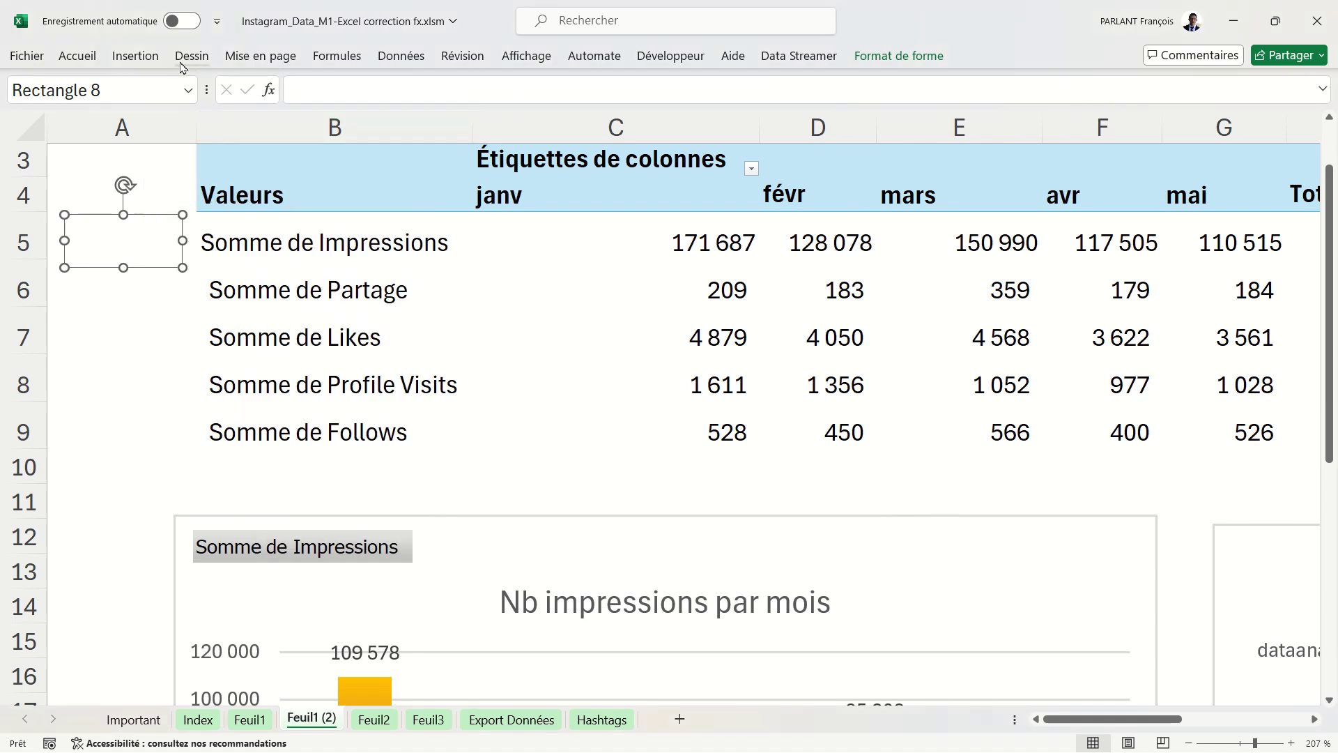
{"action": "left_click", "coordinate": [77, 55]}
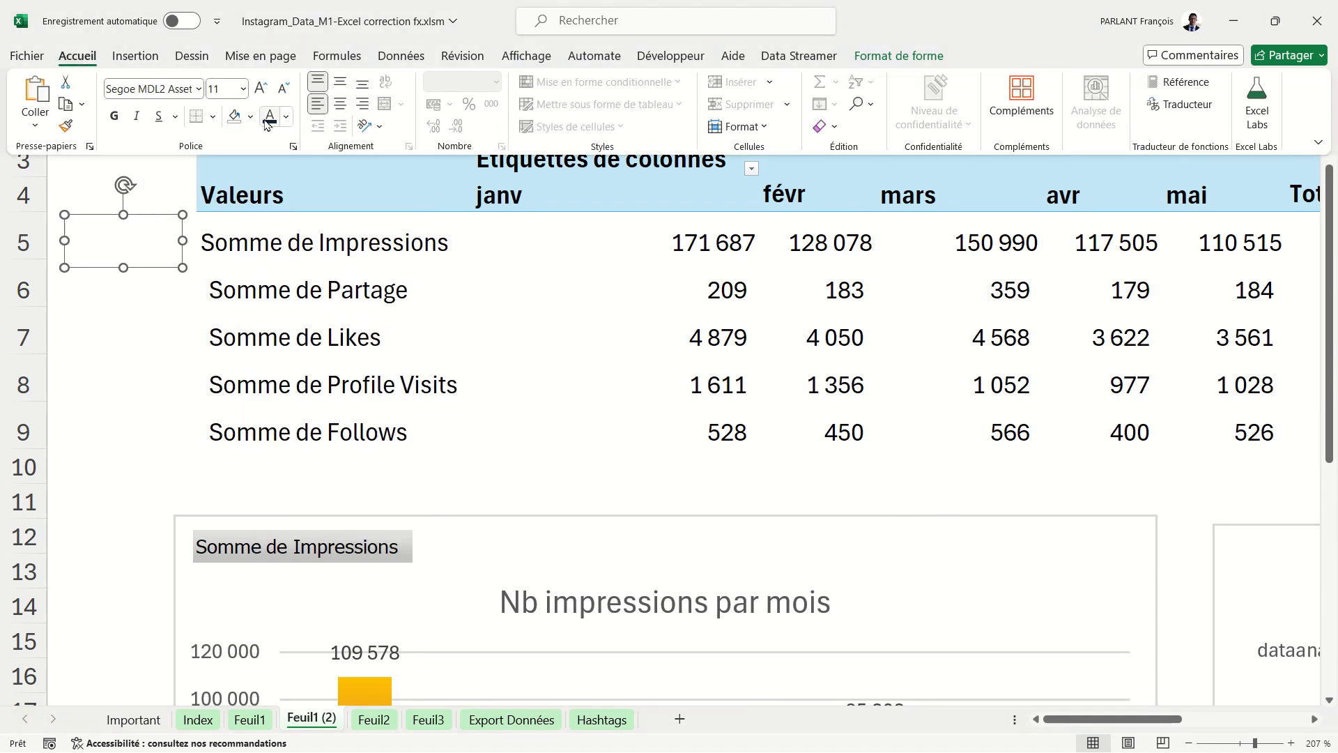
{"action": "left_click", "coordinate": [271, 119]}
{"action": "left_click", "coordinate": [181, 240]}
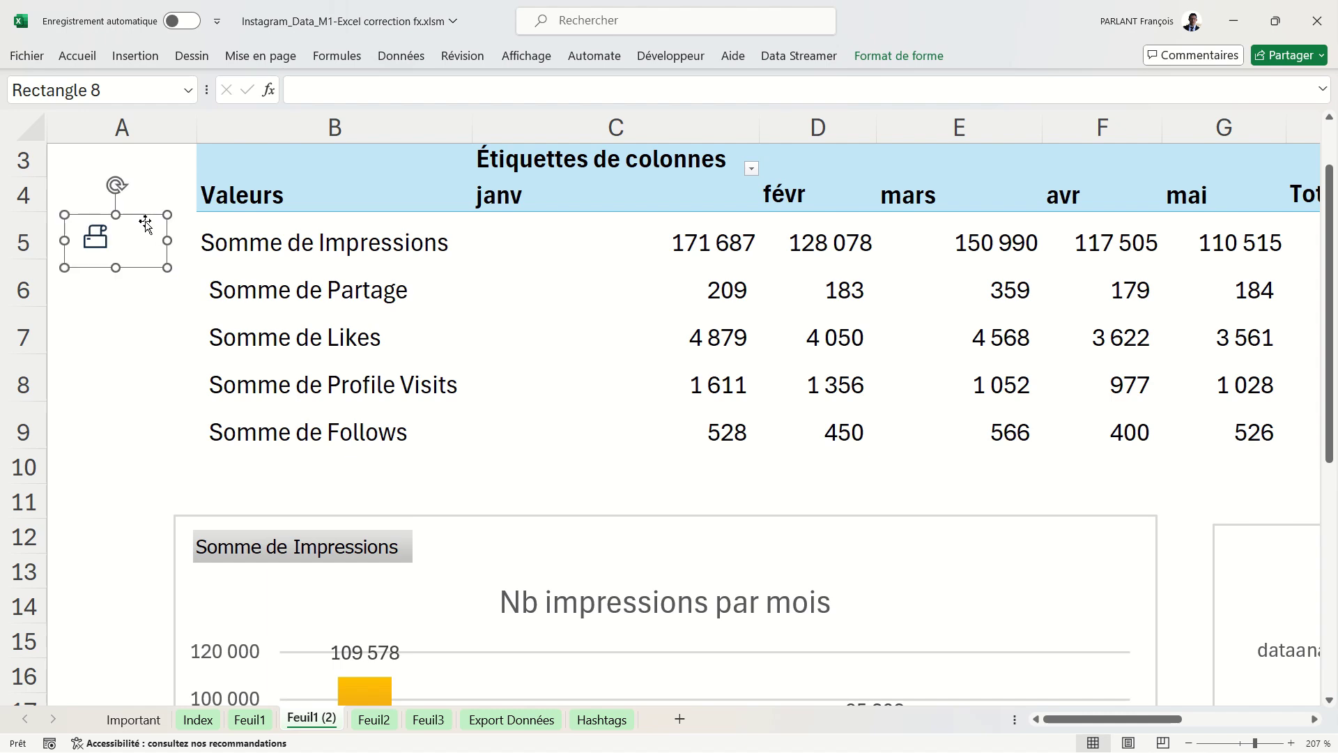
{"action": "left_click_drag", "start_coordinate": [155, 222], "coordinate": [208, 222]}
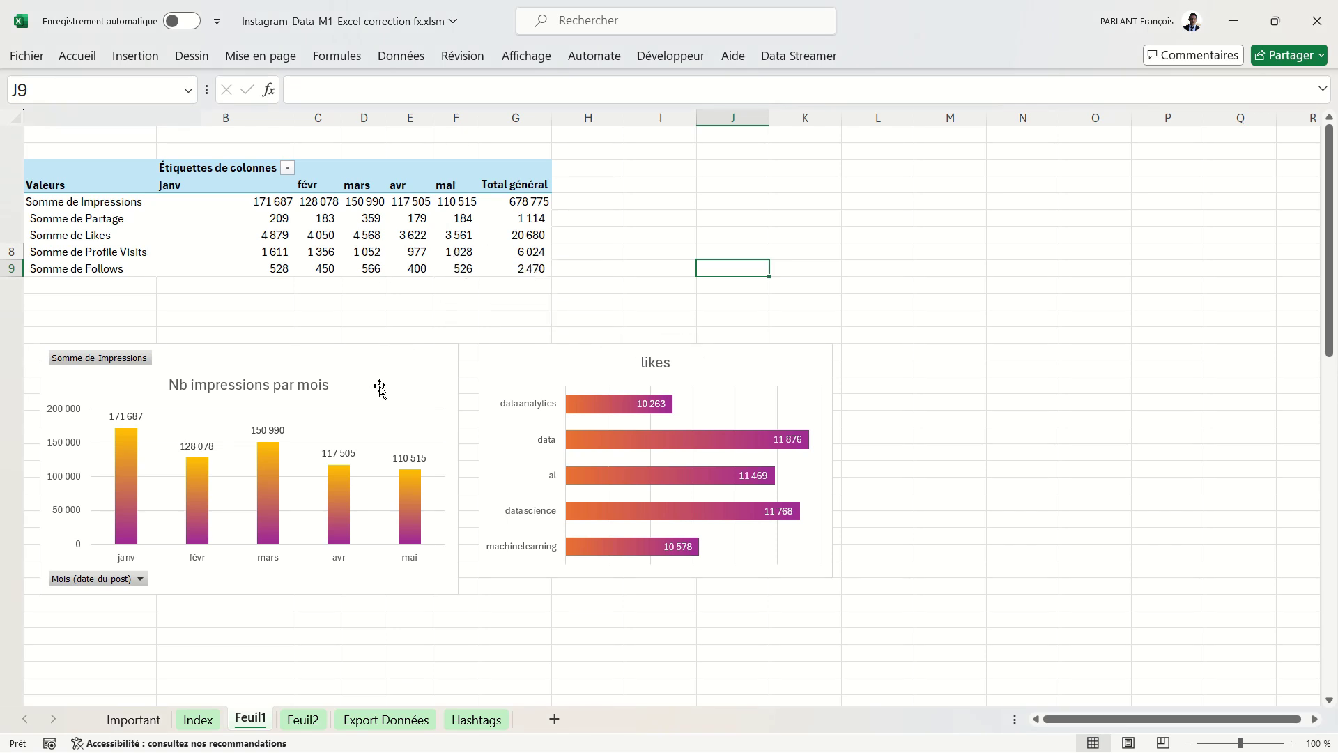
Insert an Eligible slicer for the pivot table and place it beside the pivot.
{"action": "left_click", "coordinate": [469, 233]}
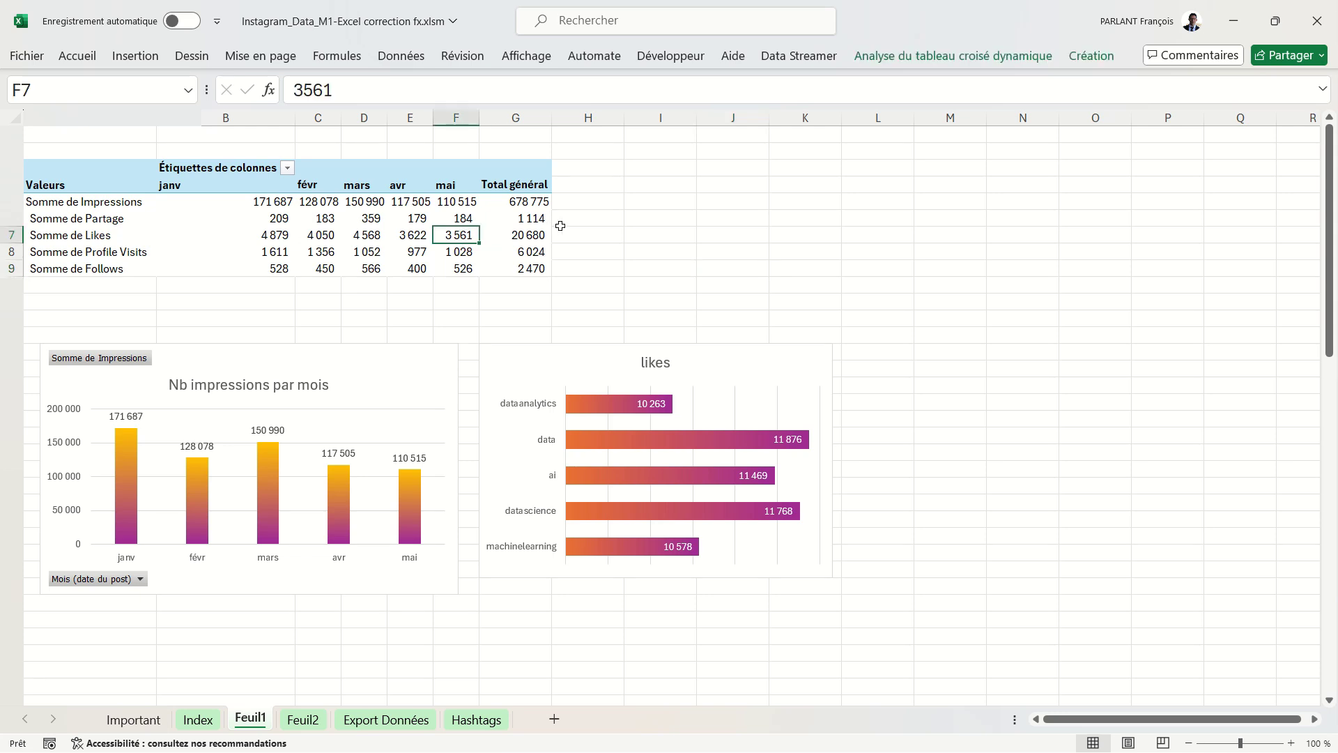
{"action": "left_click", "coordinate": [909, 58]}
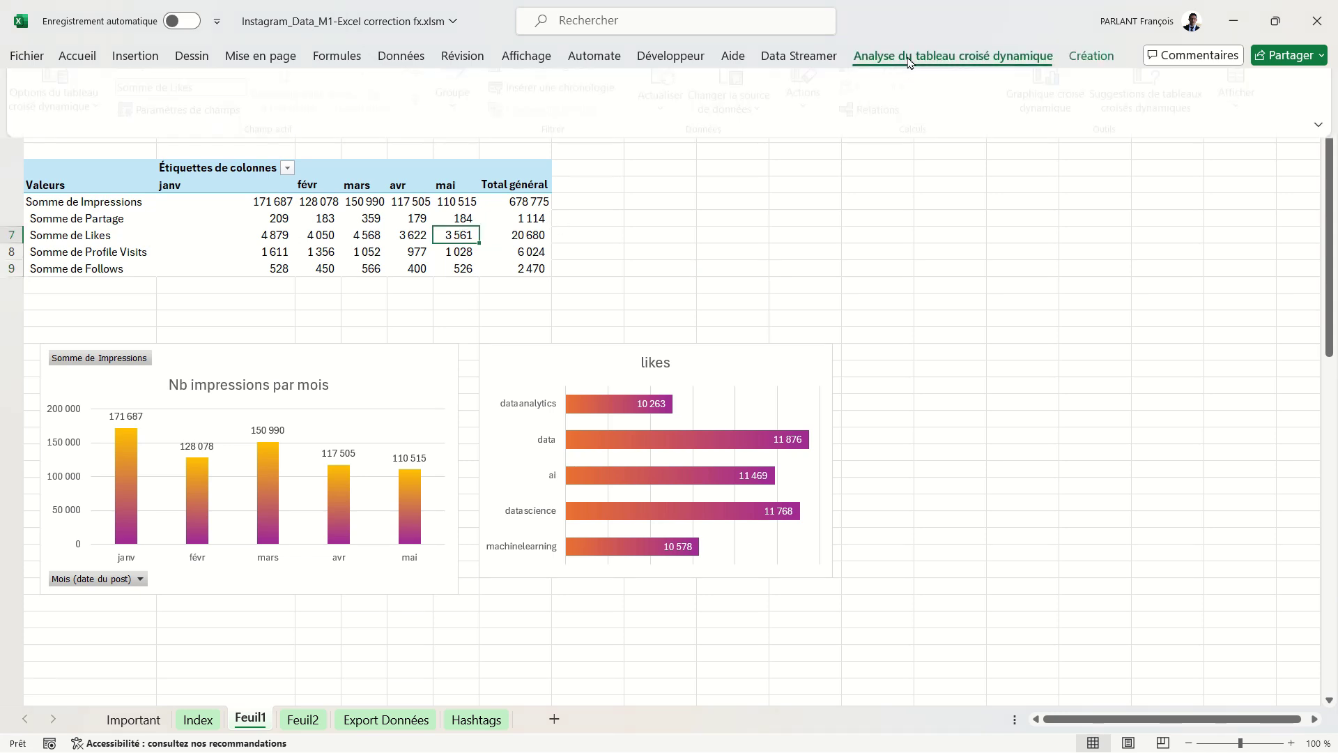
{"action": "left_click", "coordinate": [586, 82]}
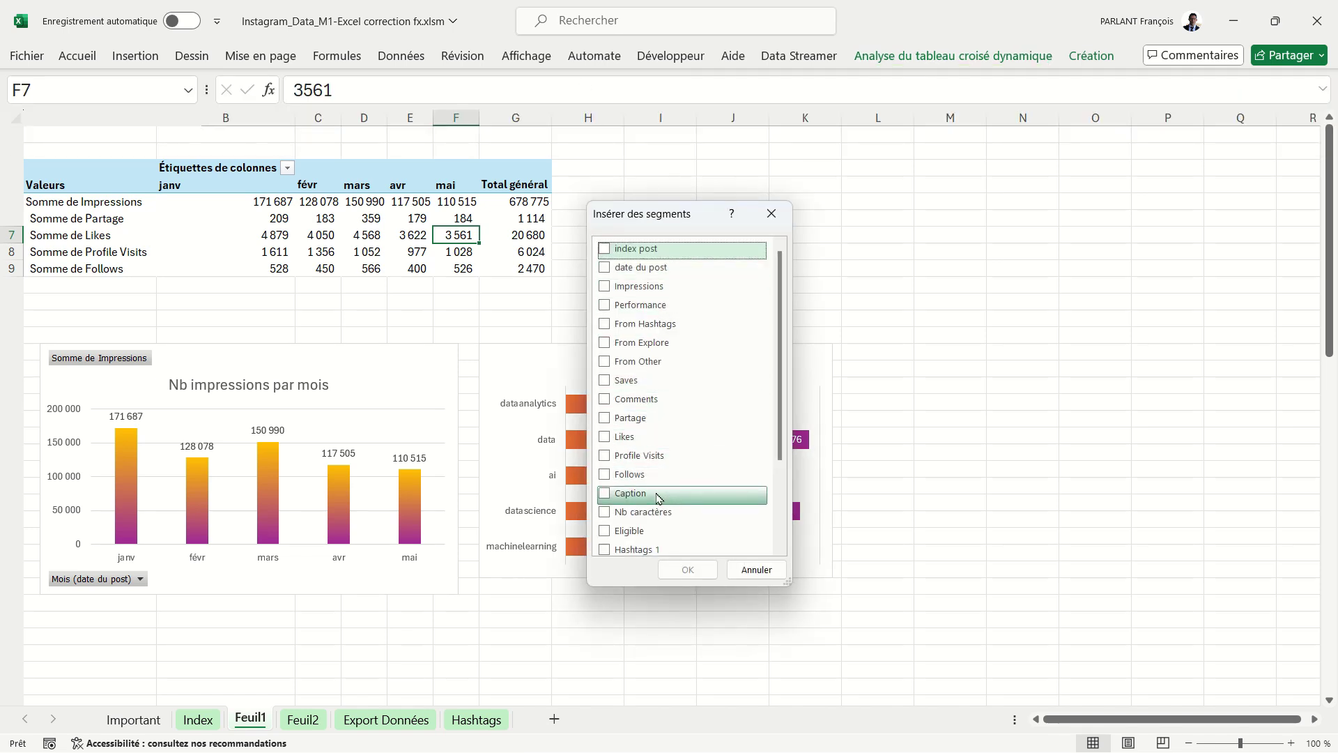
{"action": "left_click", "coordinate": [605, 531]}
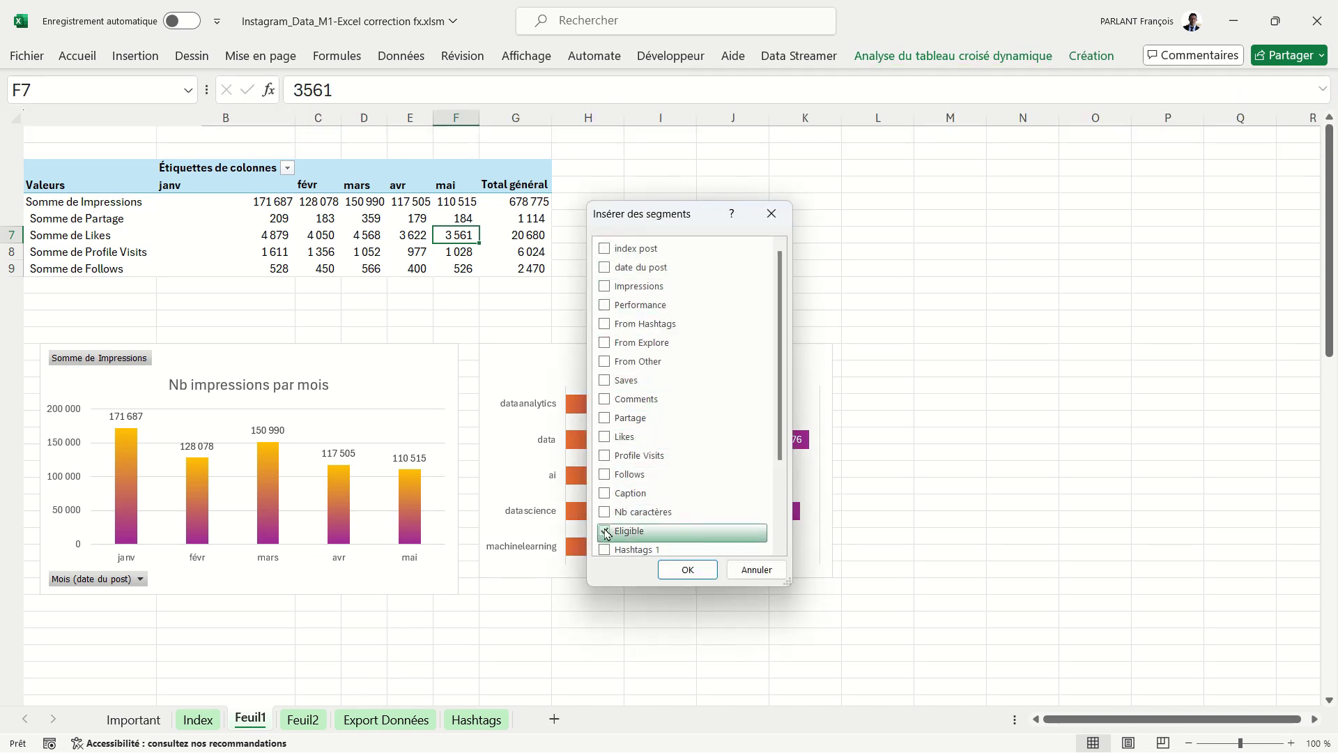
{"action": "left_click", "coordinate": [691, 570]}
{"action": "left_click_drag", "start_coordinate": [645, 319], "coordinate": [678, 190]}
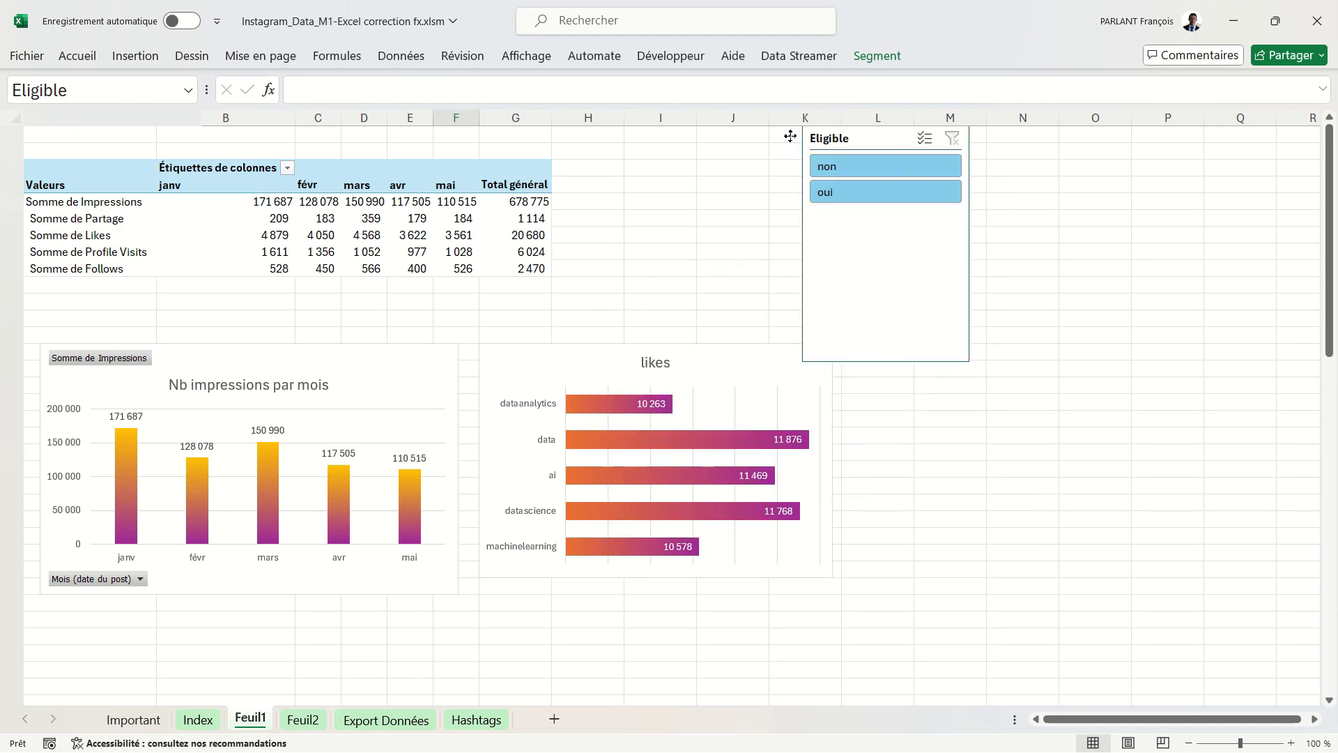
Toggle the Eligible slicer between non and oui, ending on non (428 036 impressions).
{"action": "left_click", "coordinate": [709, 218]}
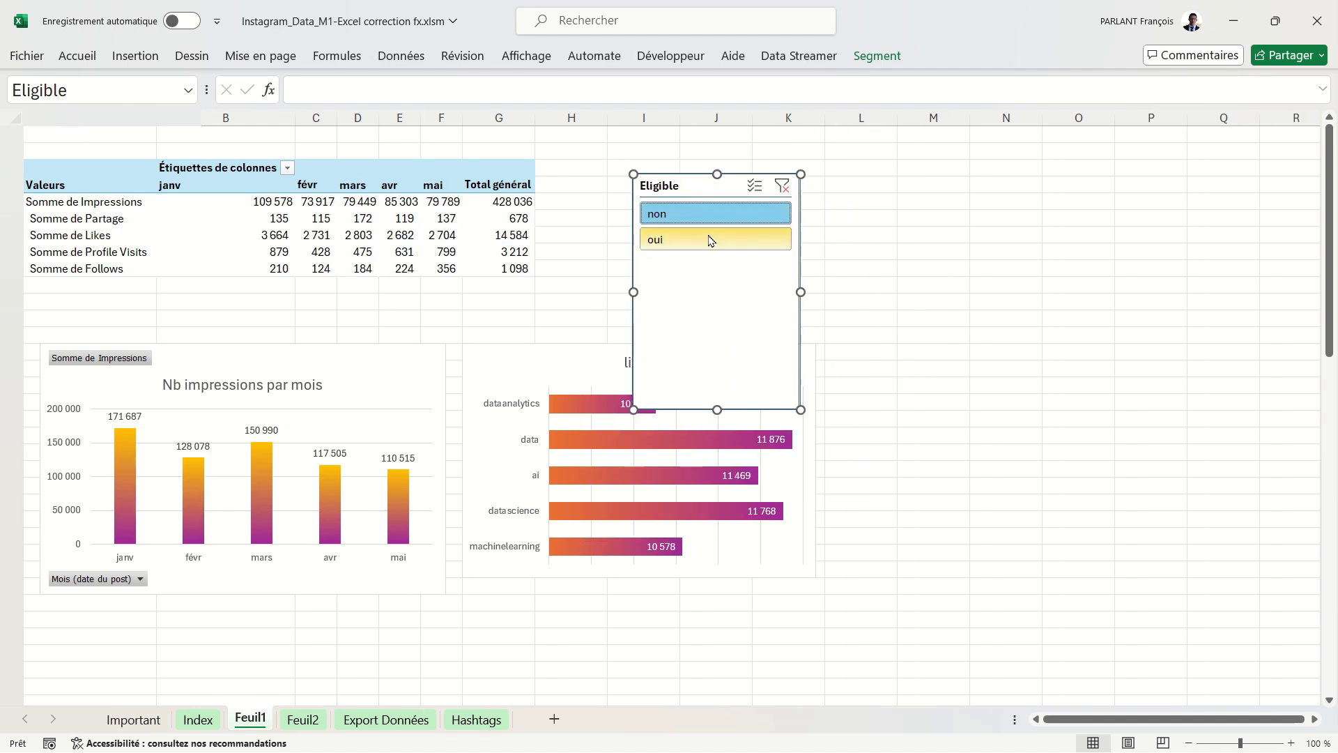
{"action": "left_click", "coordinate": [711, 239]}
{"action": "left_click", "coordinate": [709, 240]}
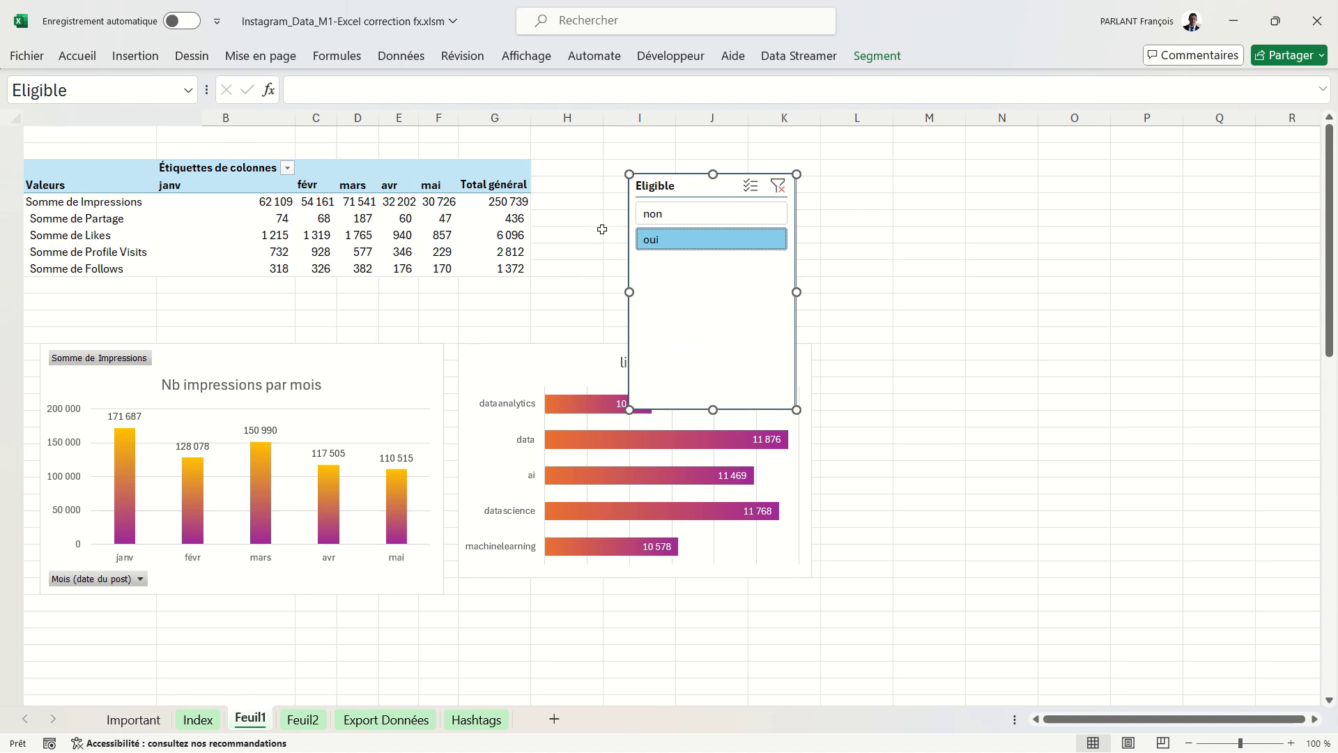
{"action": "left_click", "coordinate": [690, 218]}
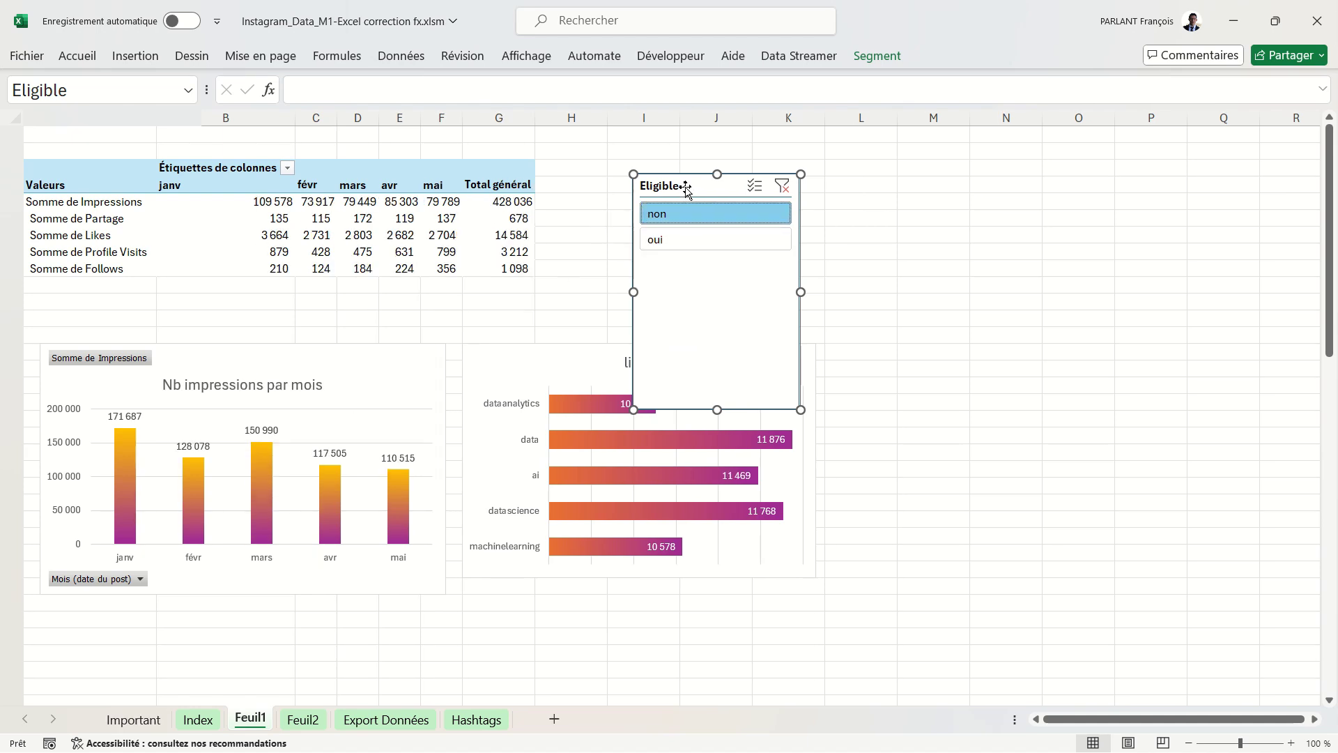
Connect the Eligible slicer to Tableau croisé dynamique2 and test it, leaving it on oui.
{"action": "right_click", "coordinate": [687, 191]}
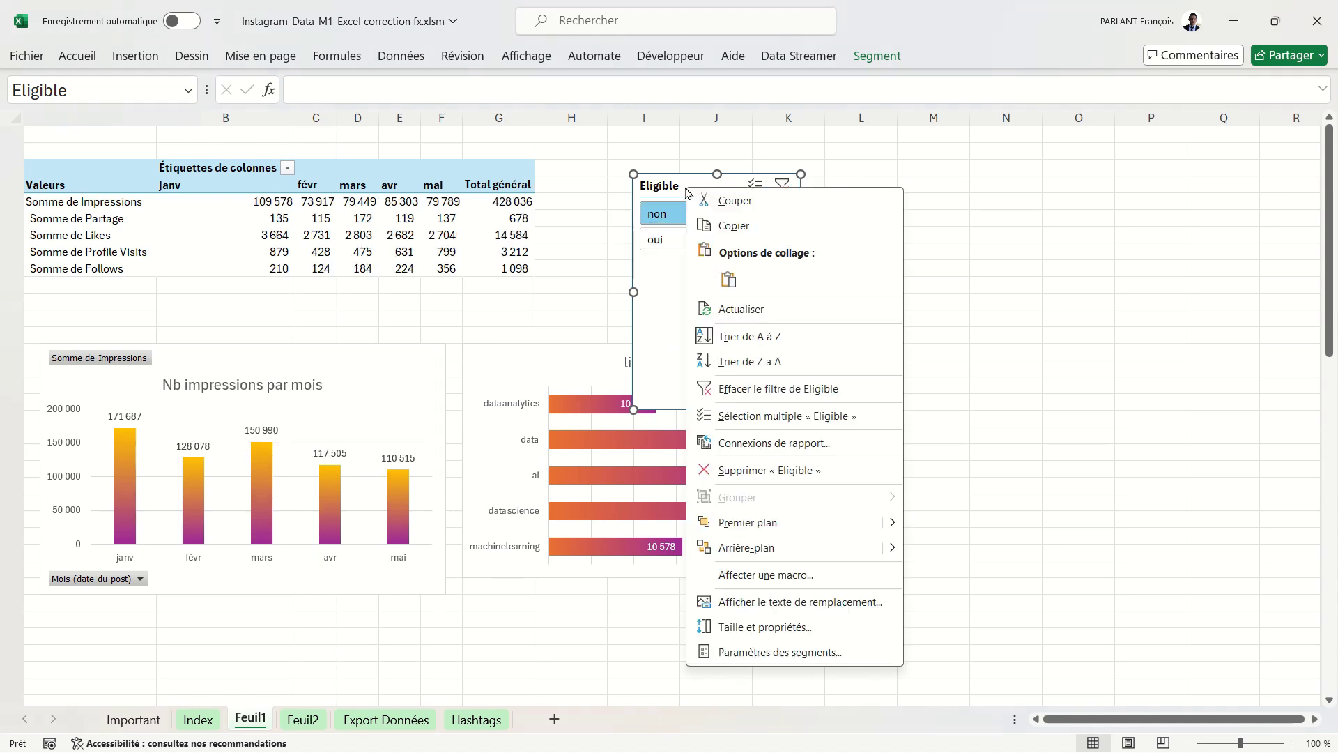
{"action": "left_click", "coordinate": [752, 443]}
{"action": "left_click", "coordinate": [486, 472]}
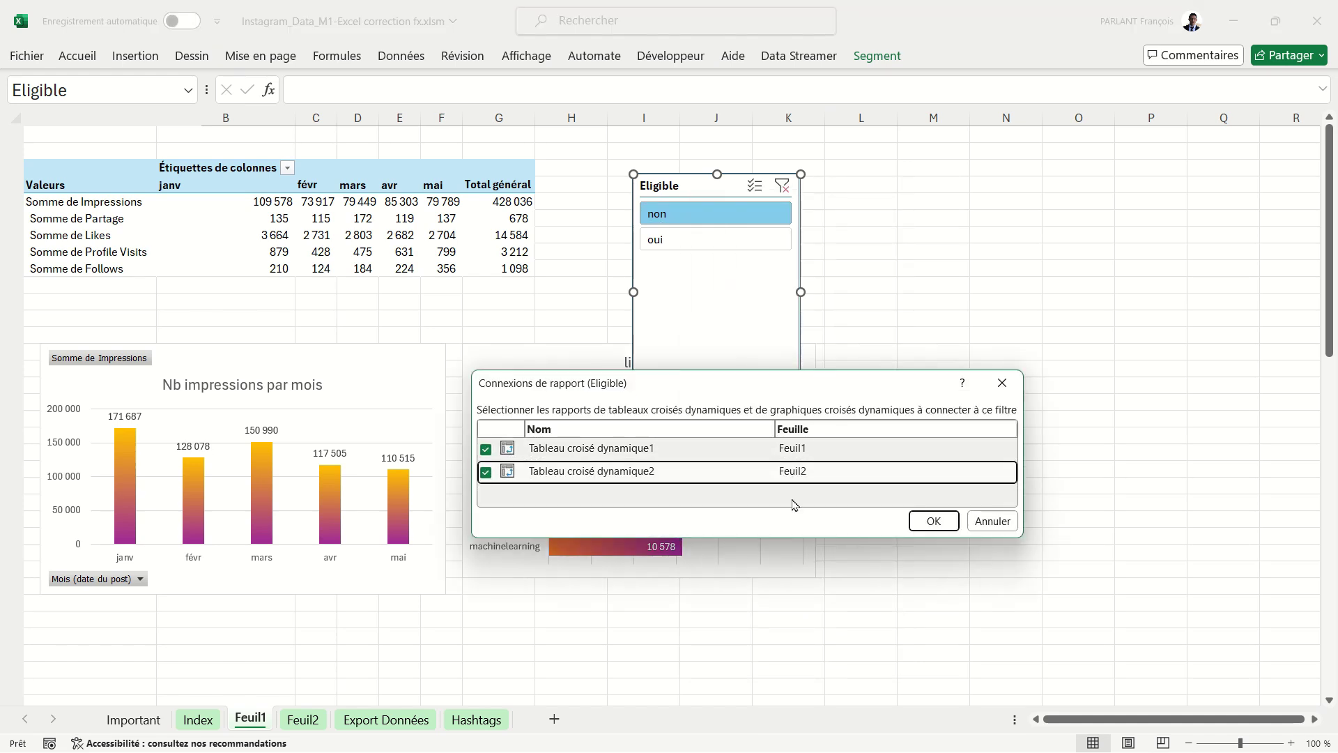
{"action": "left_click", "coordinate": [927, 521]}
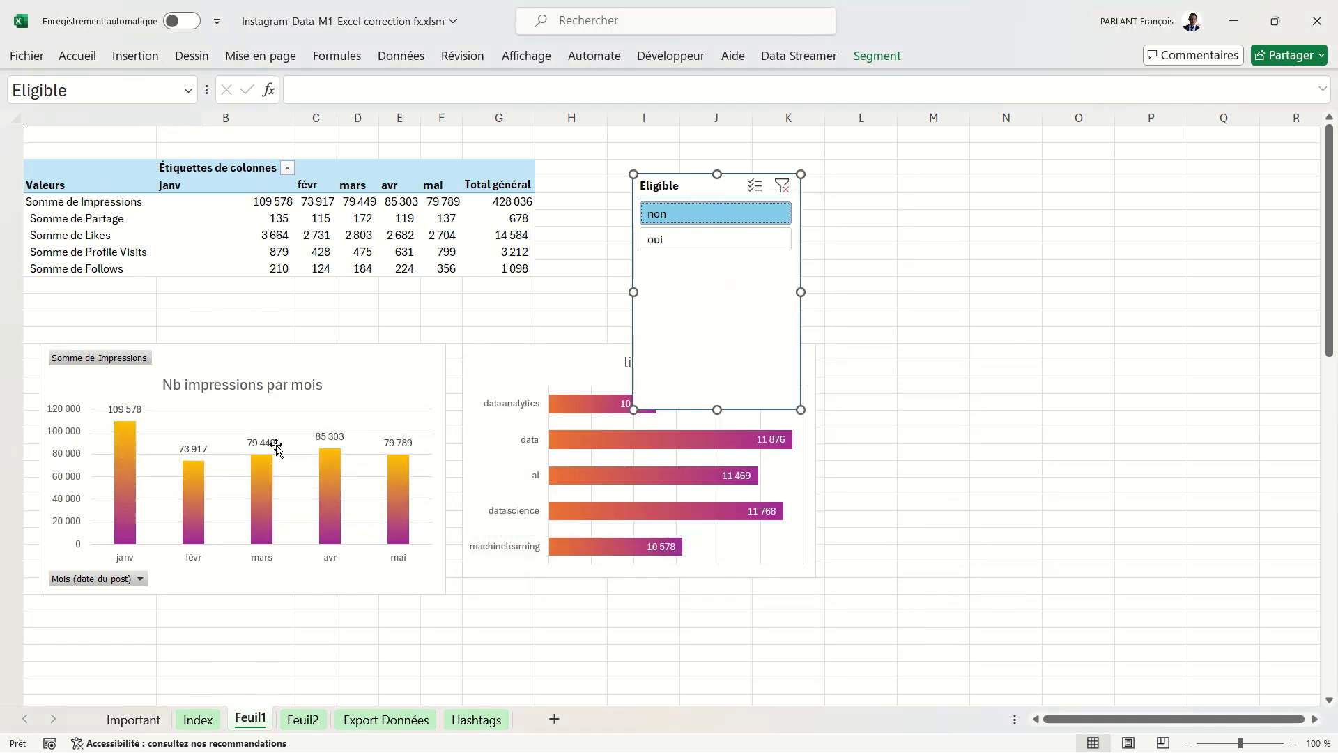
{"action": "left_click", "coordinate": [692, 239]}
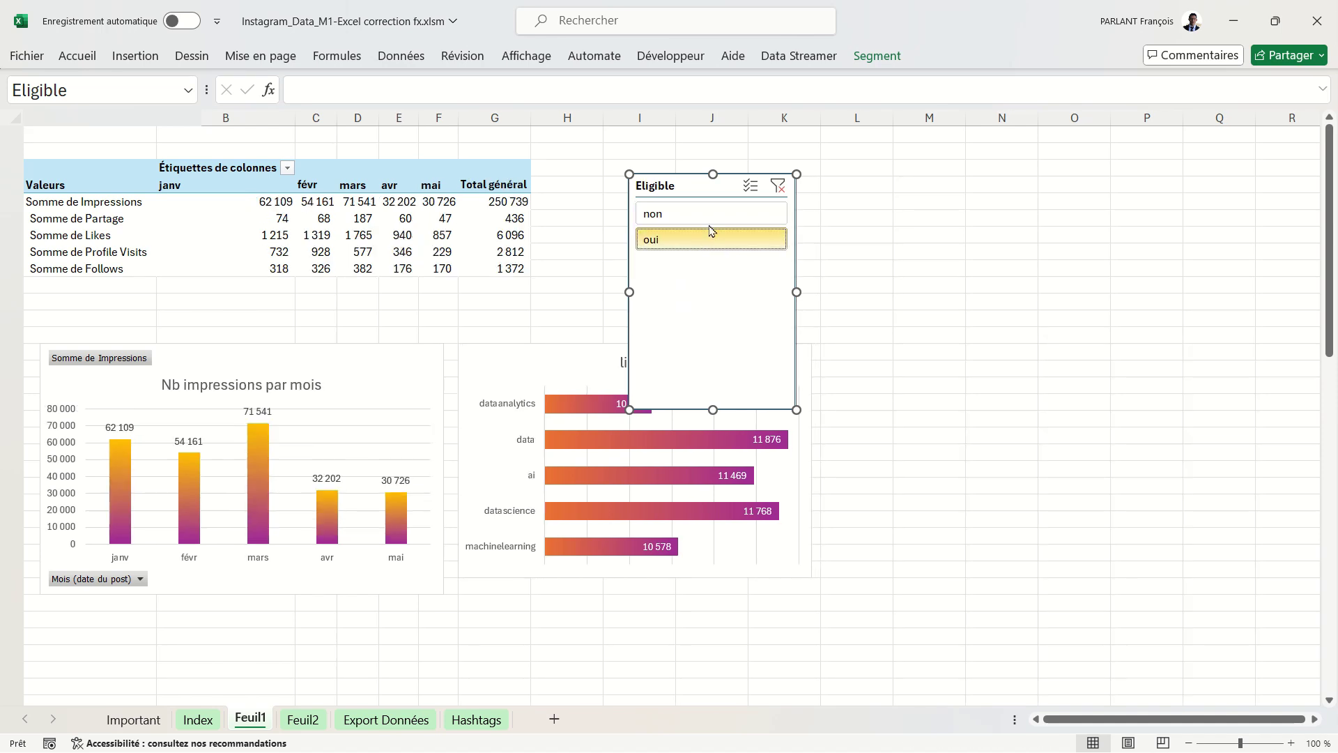
{"action": "left_click", "coordinate": [718, 213]}
{"action": "left_click", "coordinate": [719, 239]}
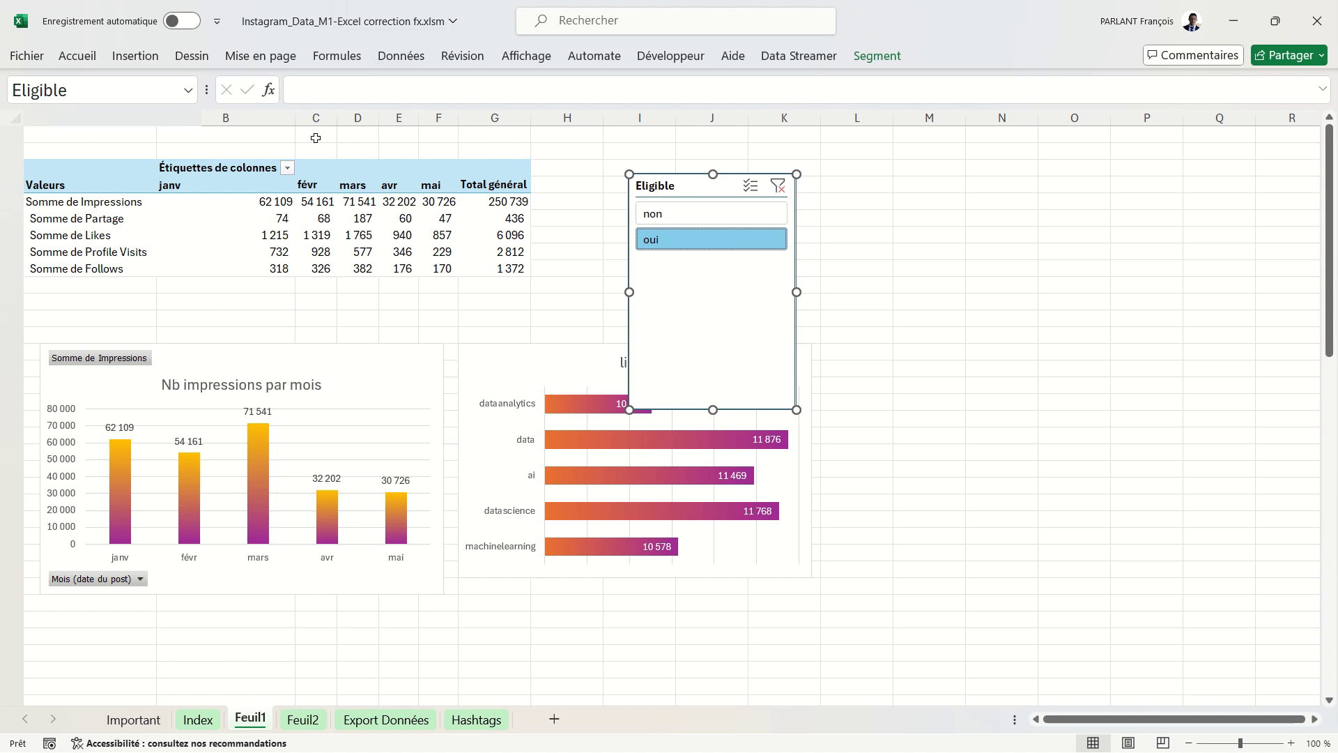
Turn off auto-fit column widths in the pivot table options and widen column C.
{"action": "right_click", "coordinate": [293, 215]}
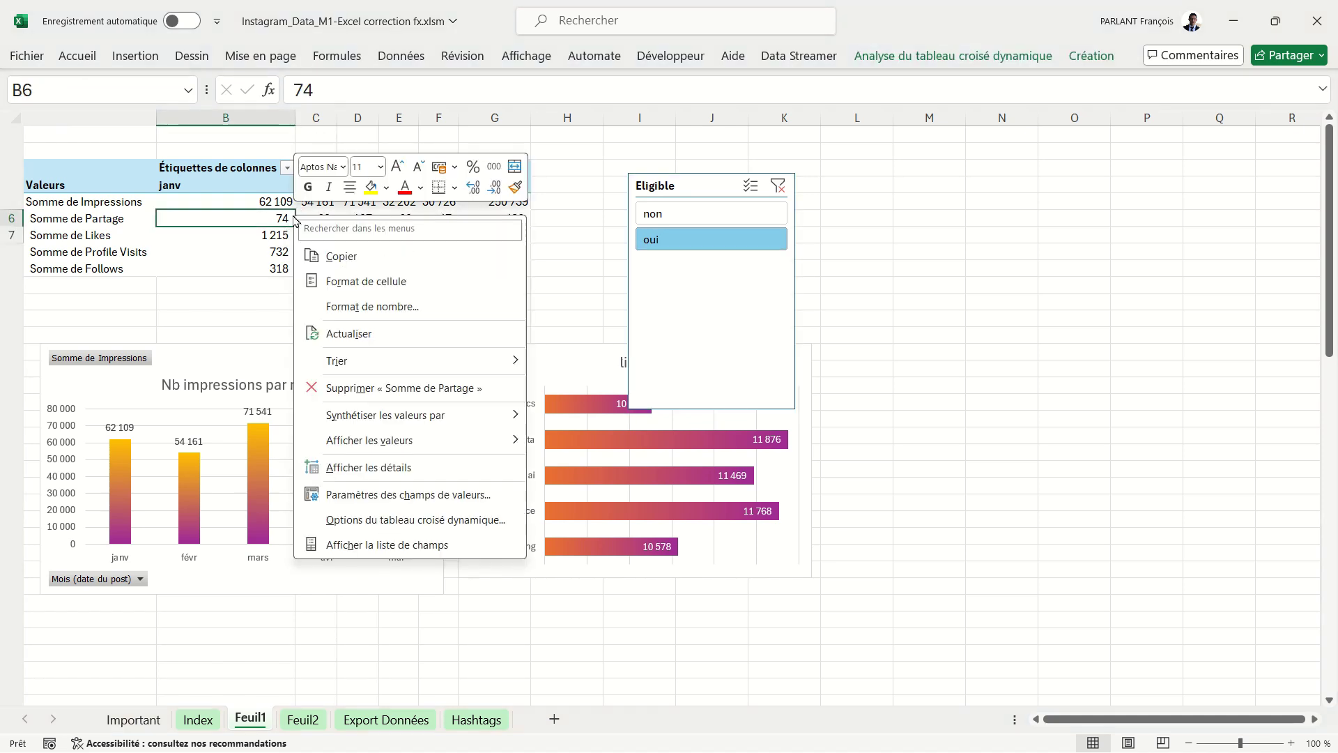
{"action": "left_click", "coordinate": [393, 522]}
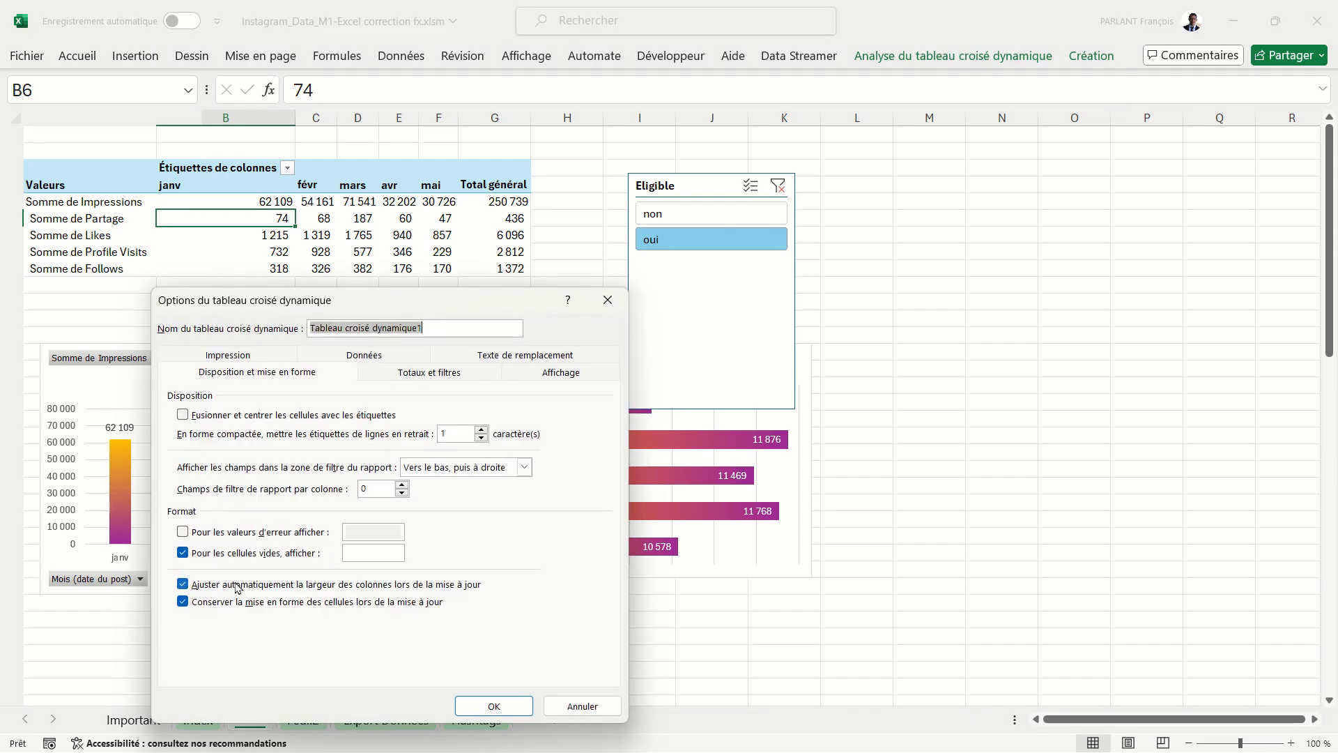
{"action": "left_click", "coordinate": [183, 584]}
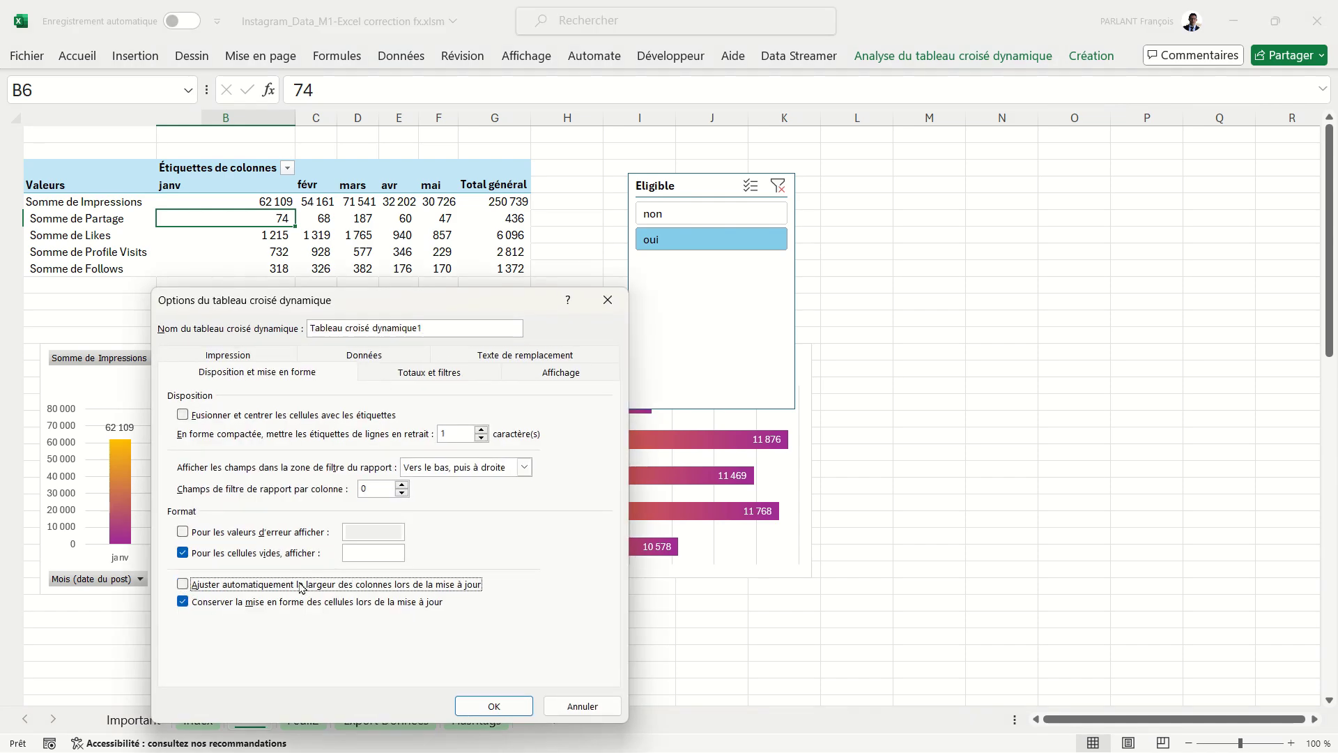
{"action": "left_click", "coordinate": [509, 710]}
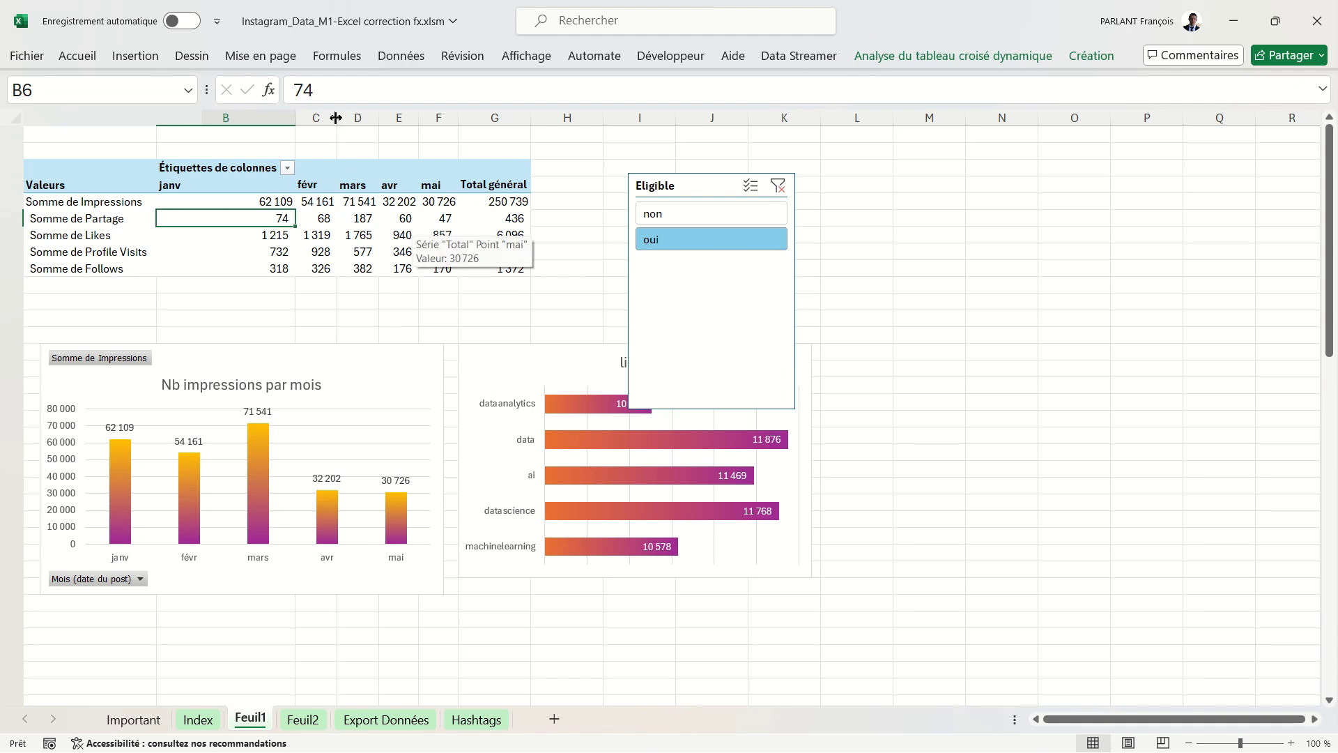
{"action": "left_click_drag", "start_coordinate": [336, 118], "coordinate": [547, 120]}
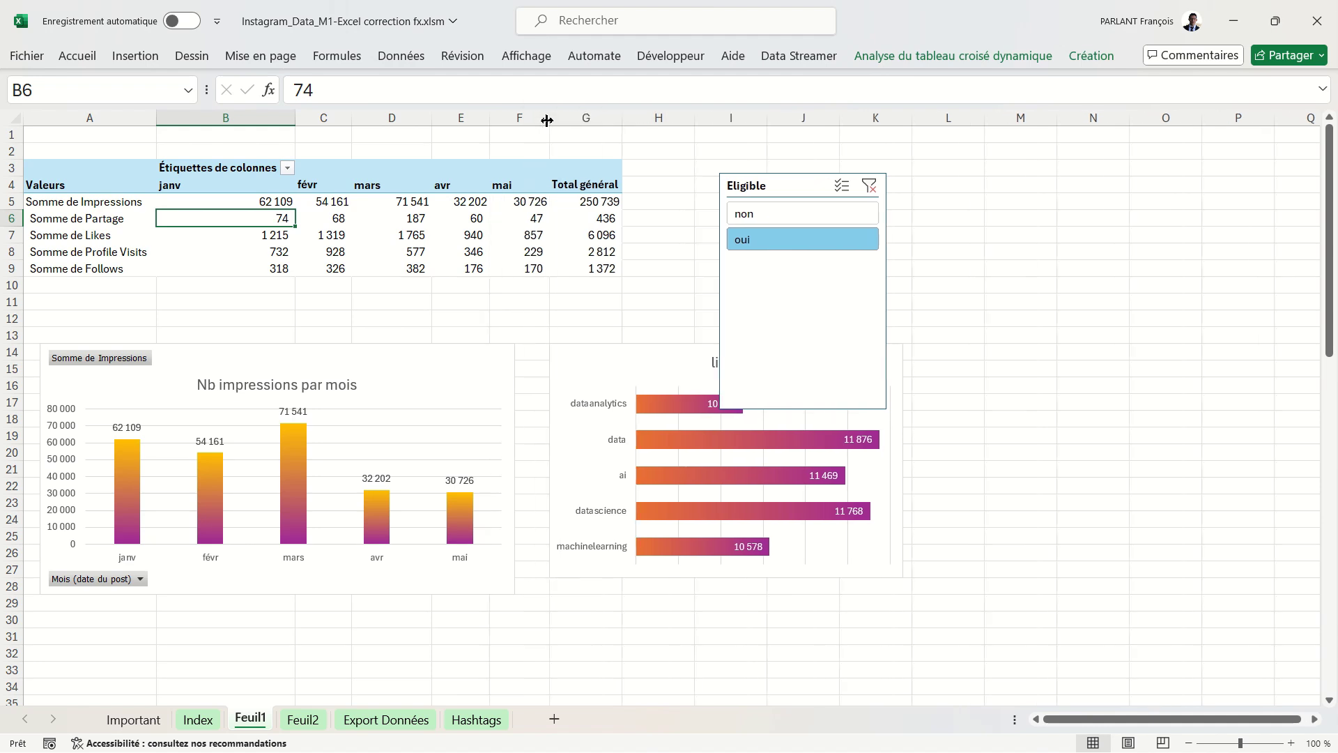
Toggle the Eligible slicer between non and oui to check the columns, ending on non.
{"action": "left_click", "coordinate": [762, 214]}
{"action": "left_click", "coordinate": [767, 239]}
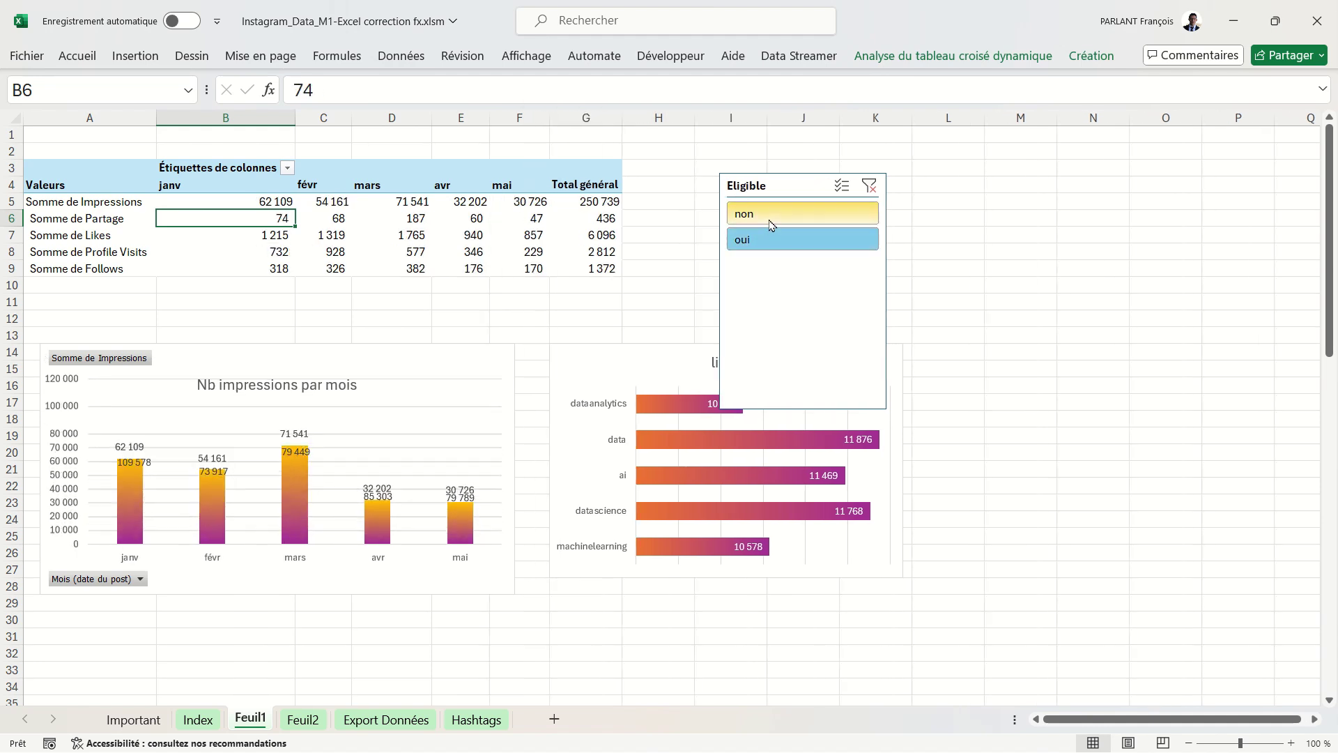
{"action": "left_click", "coordinate": [767, 214]}
{"action": "left_click", "coordinate": [776, 240]}
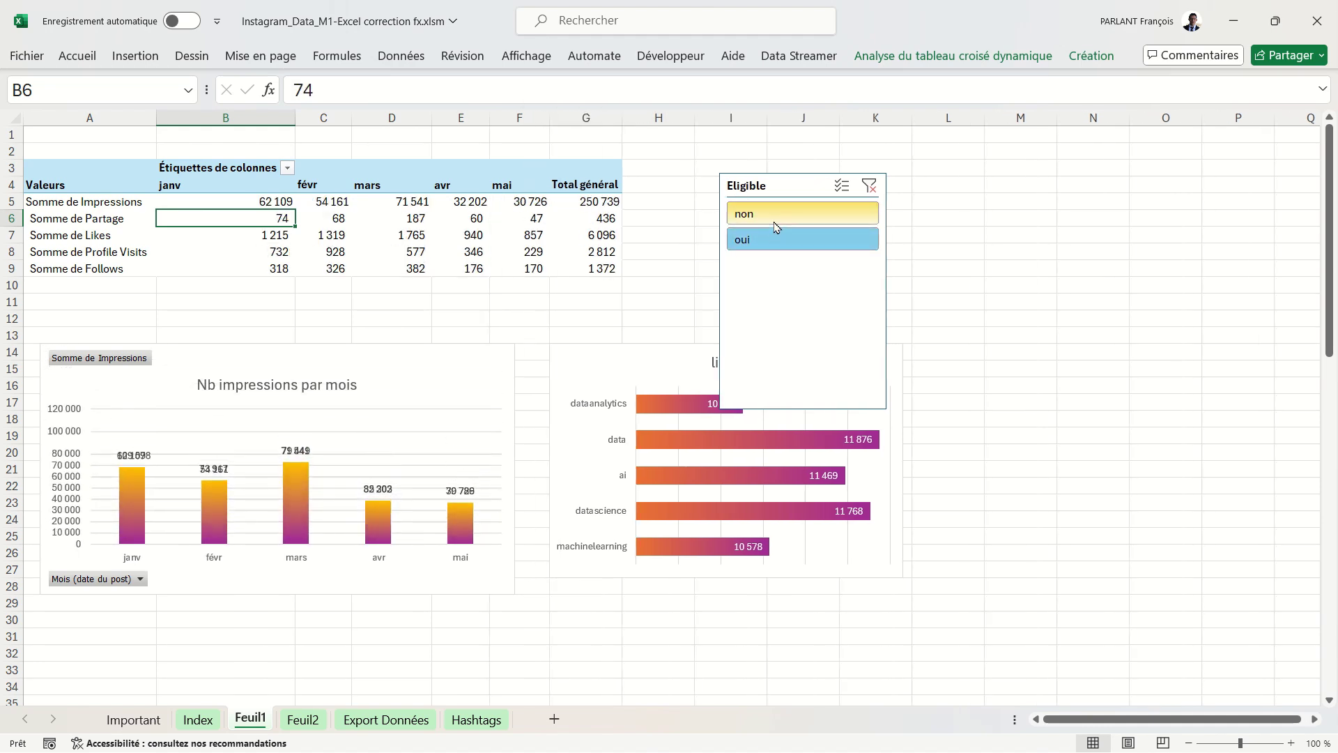
{"action": "left_click", "coordinate": [774, 217]}
Move the likes bar chart to the top right beside the slicer, then go to Export Données.
{"action": "left_click", "coordinate": [618, 363]}
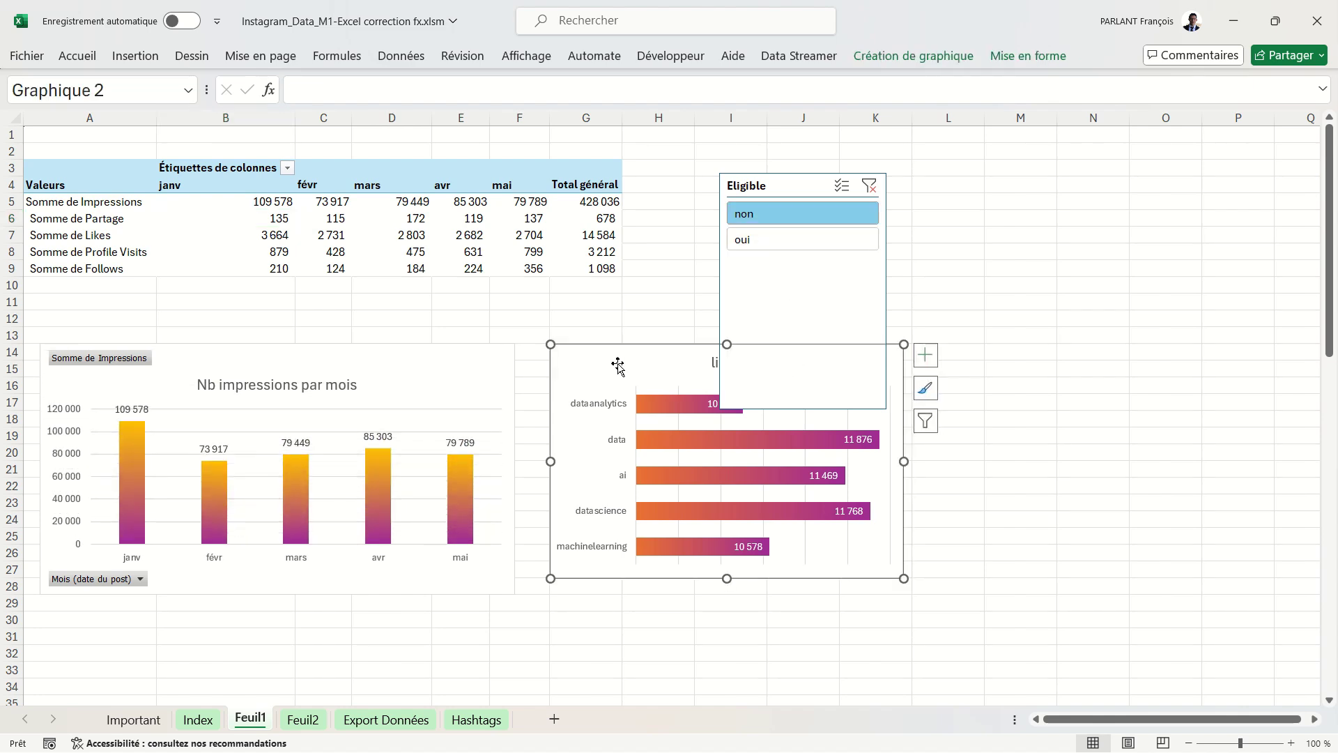
{"action": "left_click_drag", "start_coordinate": [619, 381], "coordinate": [635, 479]}
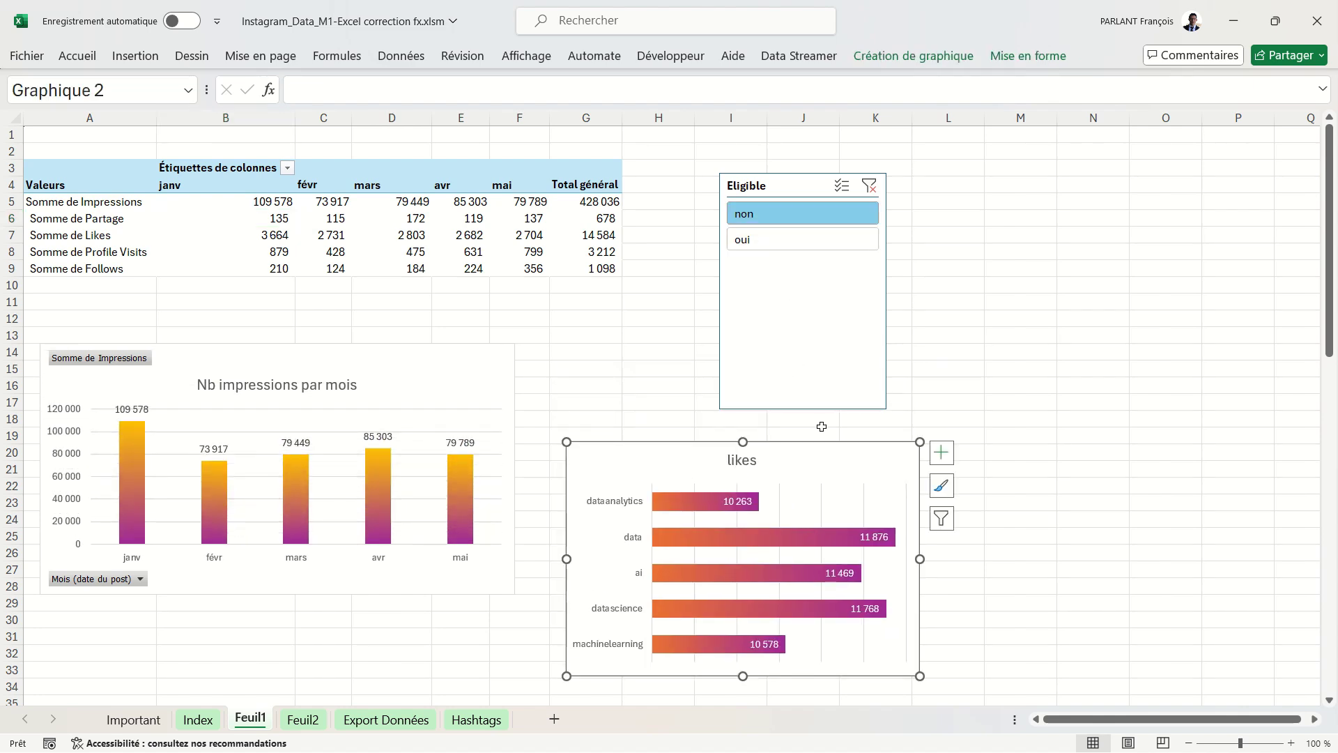
{"action": "mouse_move", "coordinate": [614, 462]}
{"action": "left_mouse_down"}
{"action": "mouse_move", "coordinate": [878, 314]}
{"action": "mouse_move", "coordinate": [948, 179]}
{"action": "left_mouse_up"}
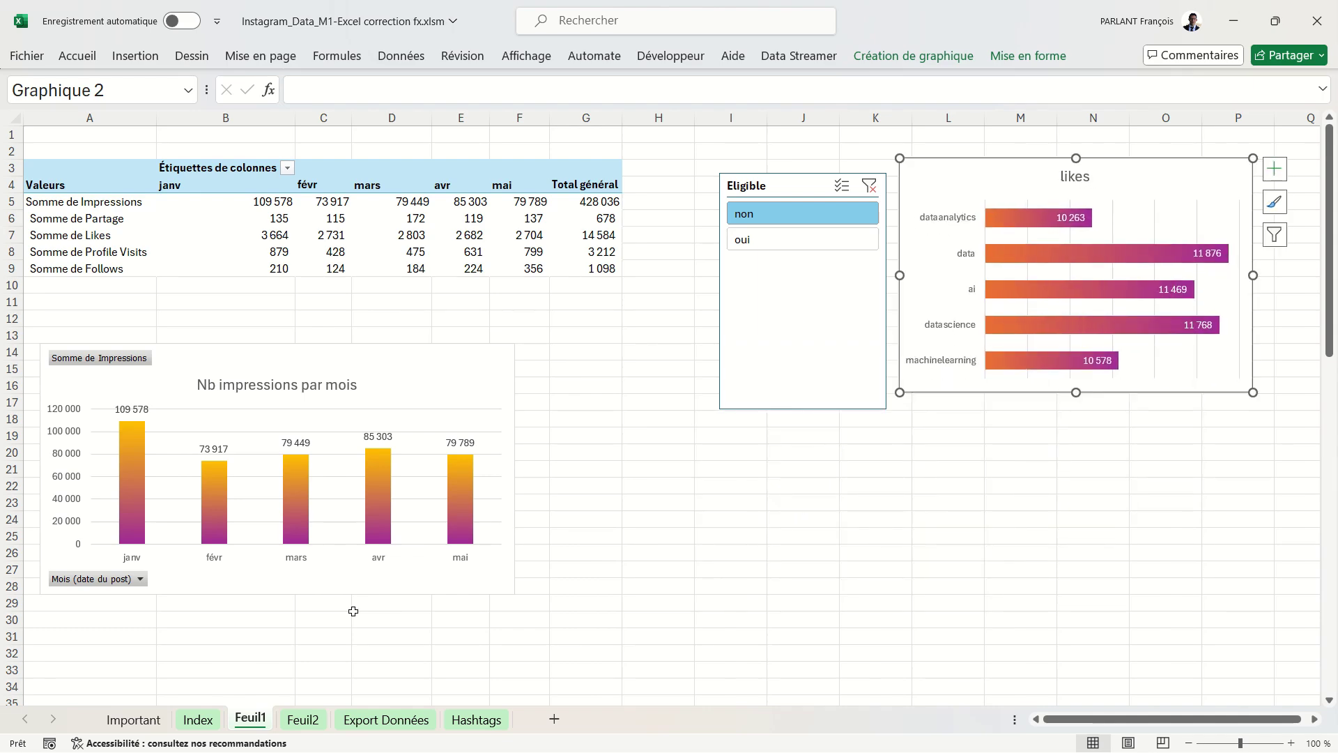
{"action": "left_click", "coordinate": [384, 720]}
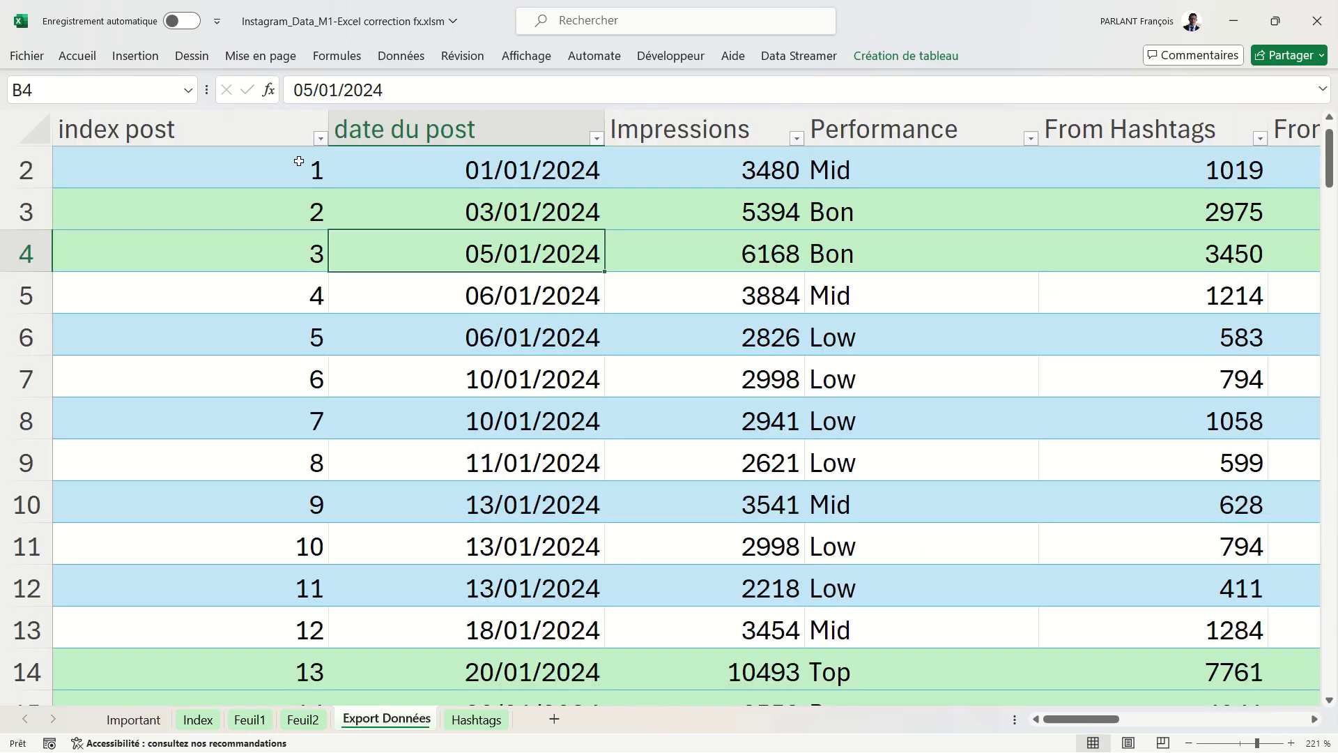
Create a pivot table from Tableau1 on a new sheet counting posts per Performance level.
{"action": "left_click", "coordinate": [135, 57]}
{"action": "left_click", "coordinate": [52, 89]}
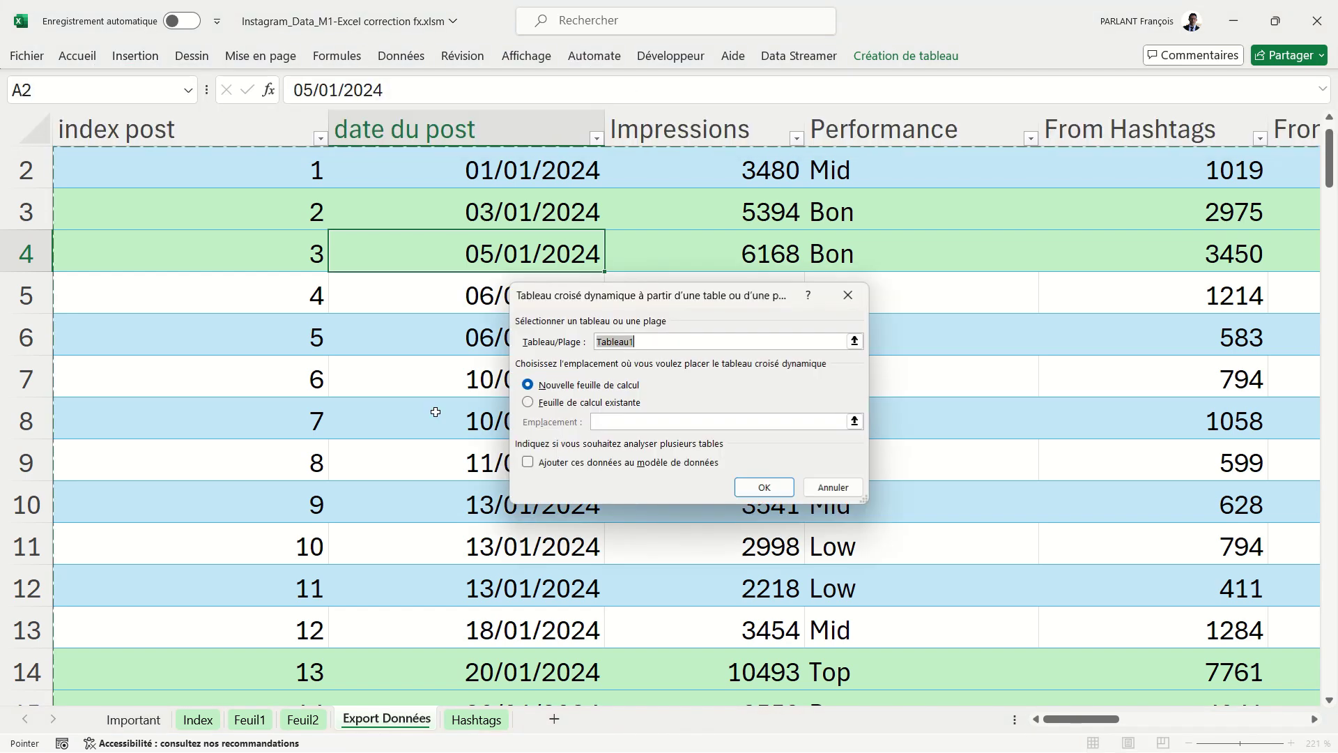
{"action": "left_click", "coordinate": [765, 487]}
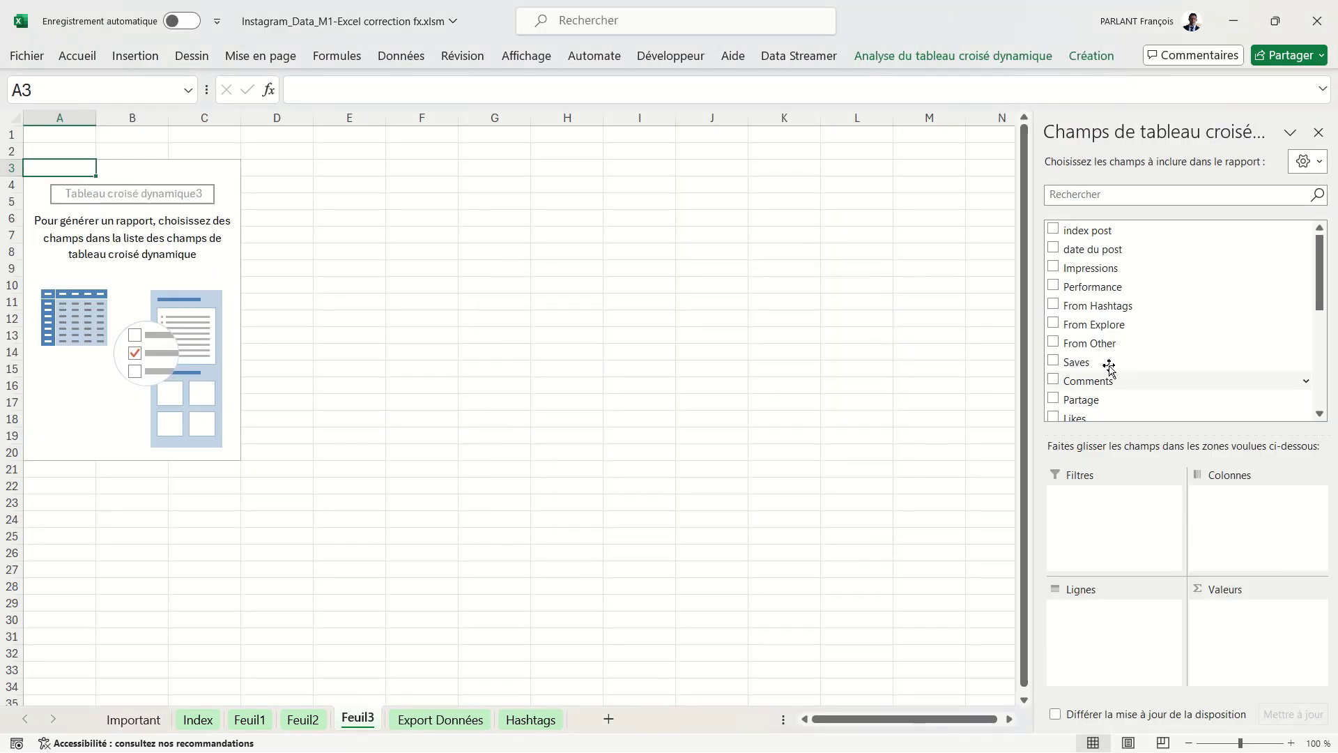
{"action": "scroll", "coordinate": [1122, 360], "scroll_direction": "down", "scroll_amount": 2}
{"action": "scroll", "coordinate": [1122, 360], "scroll_direction": "down", "scroll_amount": 3}
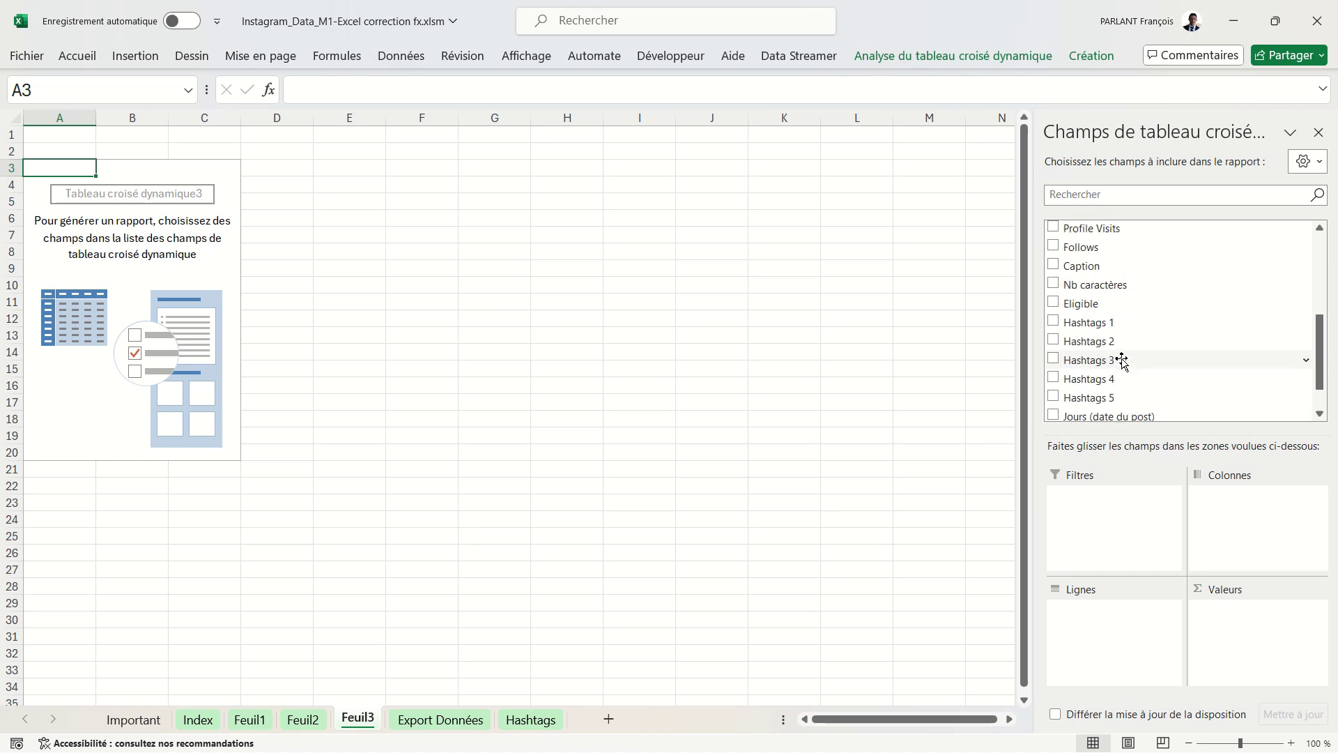
{"action": "scroll", "coordinate": [1123, 361], "scroll_direction": "down", "scroll_amount": 1}
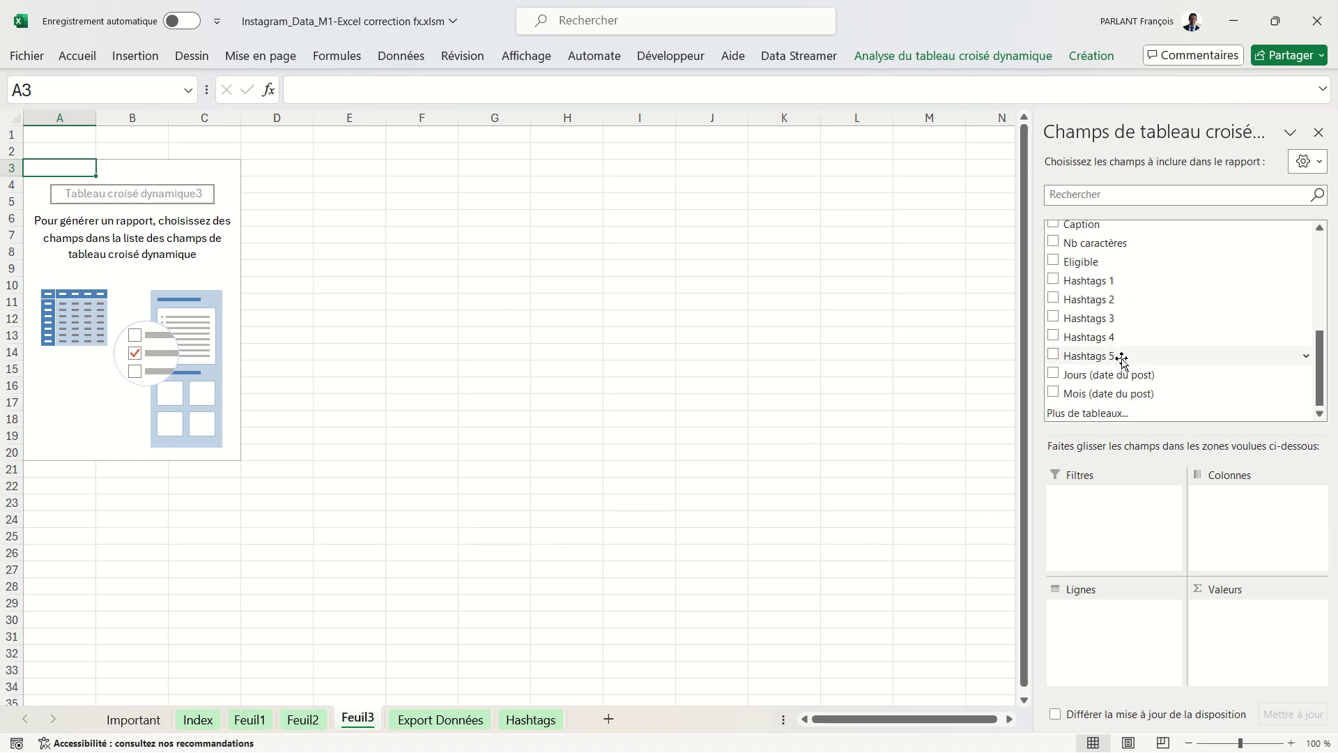
{"action": "scroll", "coordinate": [1176, 332], "scroll_direction": "up", "scroll_amount": 1}
{"action": "scroll", "coordinate": [1176, 332], "scroll_direction": "up", "scroll_amount": 1}
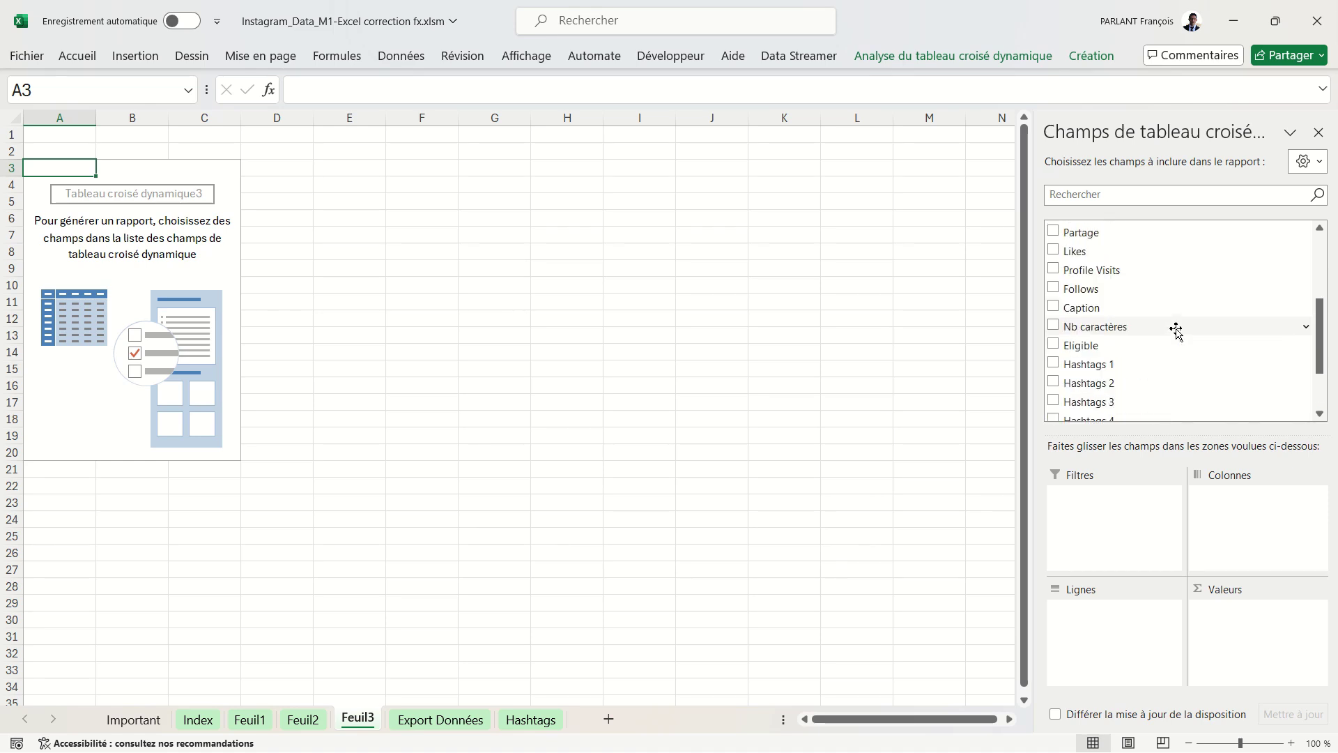
{"action": "scroll", "coordinate": [1176, 332], "scroll_direction": "up", "scroll_amount": 2}
{"action": "scroll", "coordinate": [1176, 332], "scroll_direction": "up", "scroll_amount": 2}
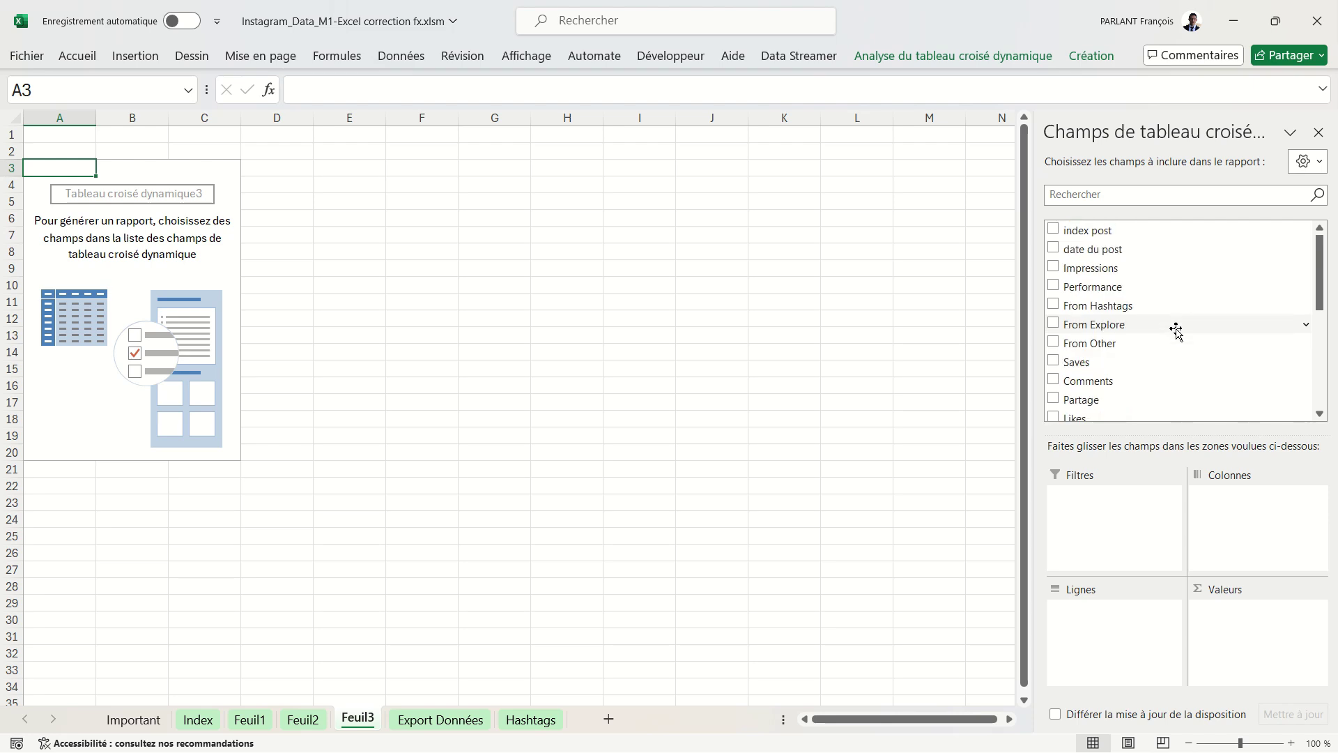
{"action": "left_click_drag", "start_coordinate": [1093, 293], "coordinate": [1114, 612]}
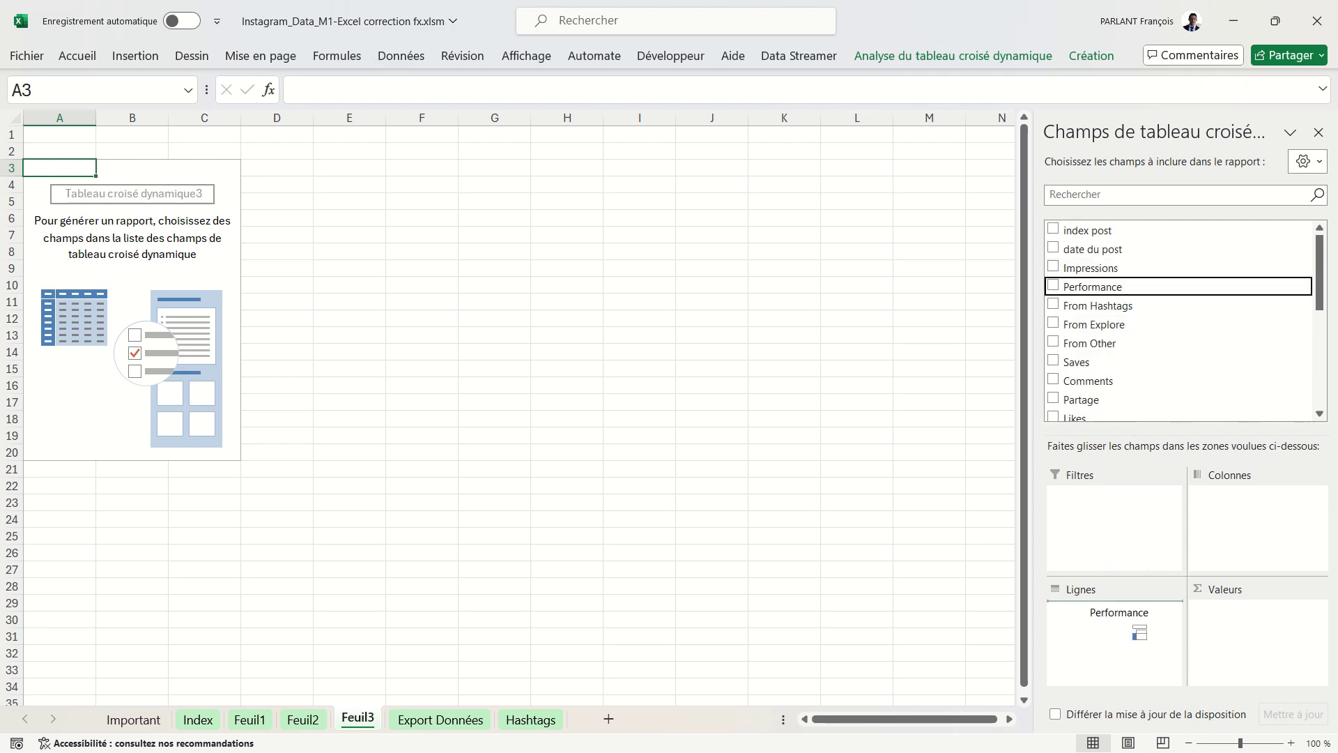
{"action": "mouse_move", "coordinate": [1101, 290]}
{"action": "left_mouse_down"}
{"action": "mouse_move", "coordinate": [1221, 508]}
{"action": "mouse_move", "coordinate": [1238, 635]}
{"action": "left_mouse_up"}
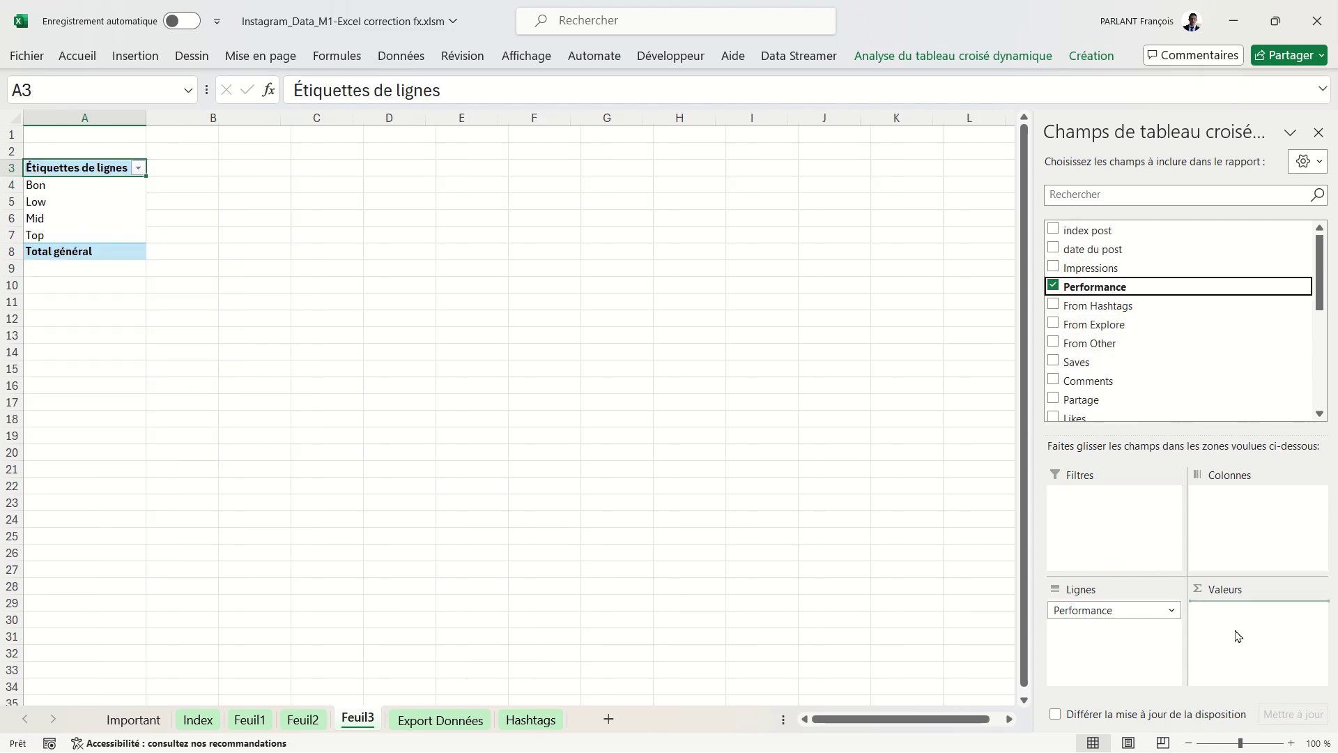
Insert a donut pivot chart with percentage data labels, then cut it.
{"action": "left_click", "coordinate": [251, 218]}
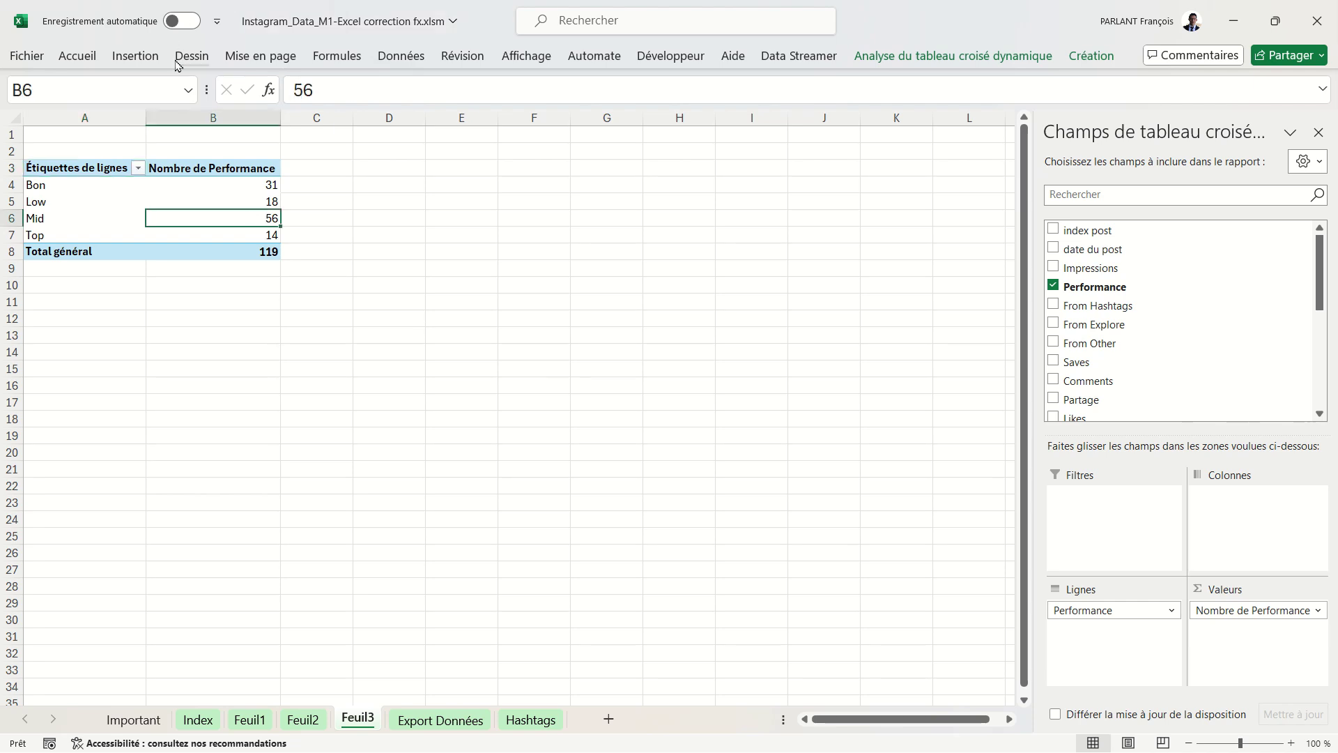
{"action": "left_click", "coordinate": [136, 58]}
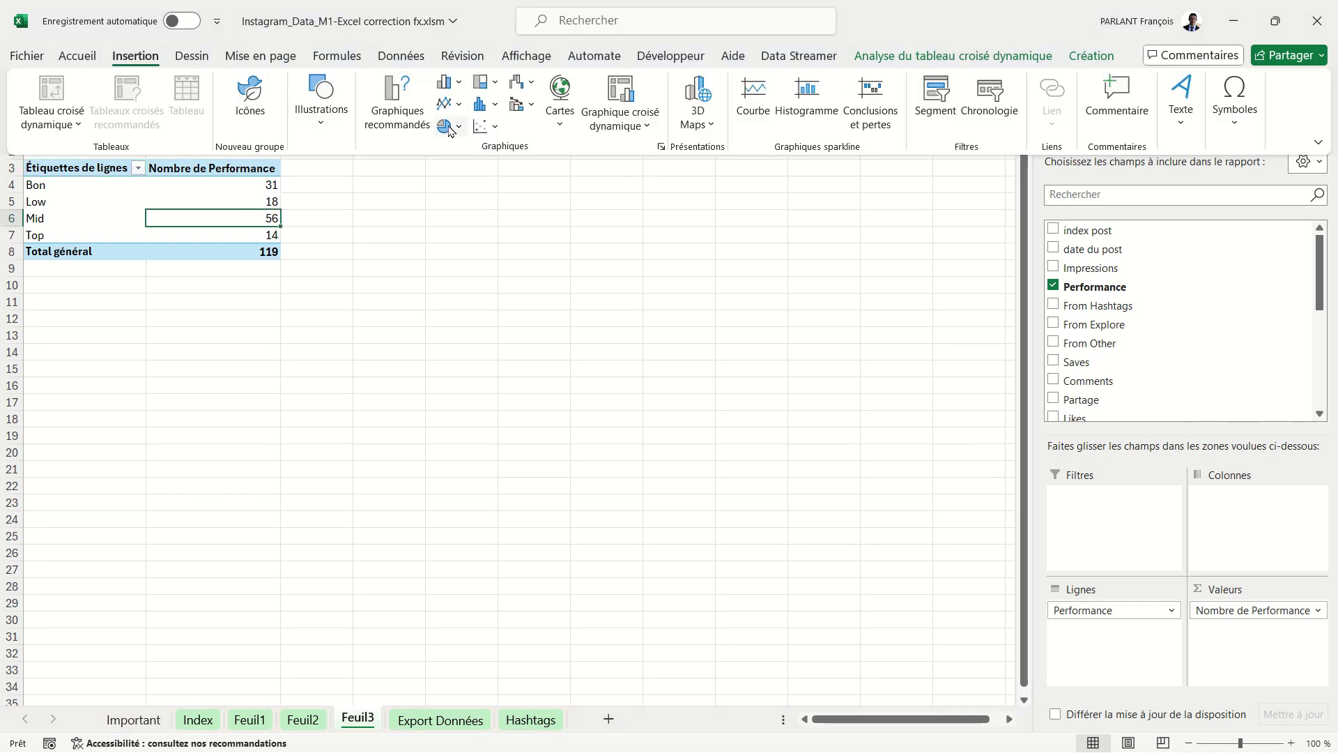
{"action": "left_click", "coordinate": [450, 127]}
{"action": "left_click", "coordinate": [461, 353]}
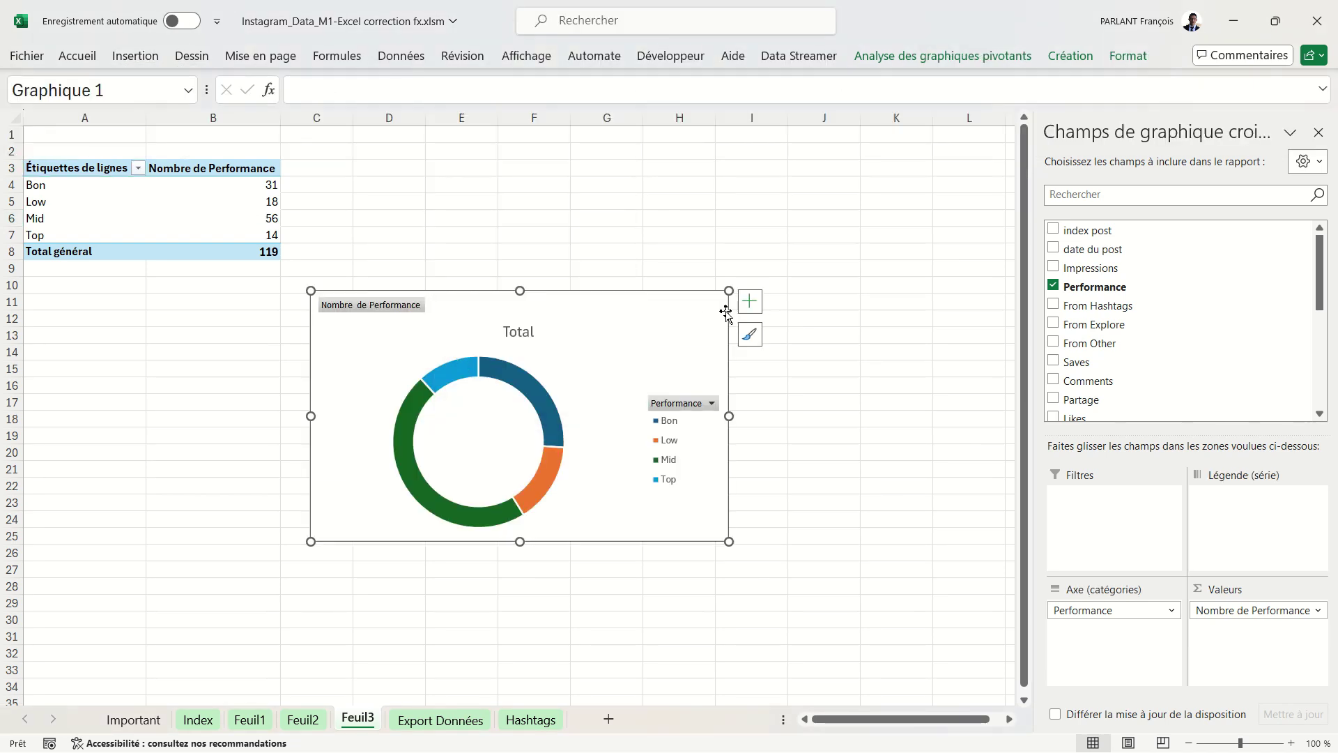
{"action": "left_click", "coordinate": [750, 301]}
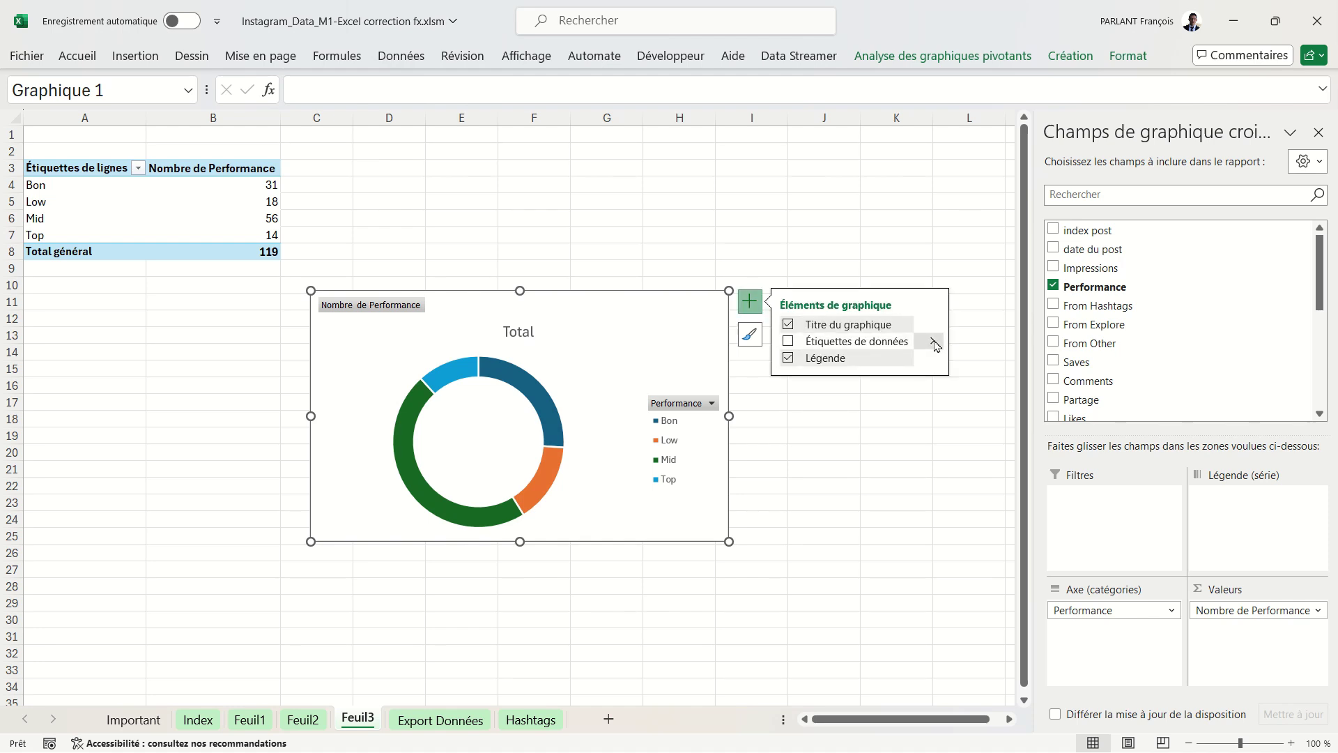
{"action": "left_click", "coordinate": [1007, 369]}
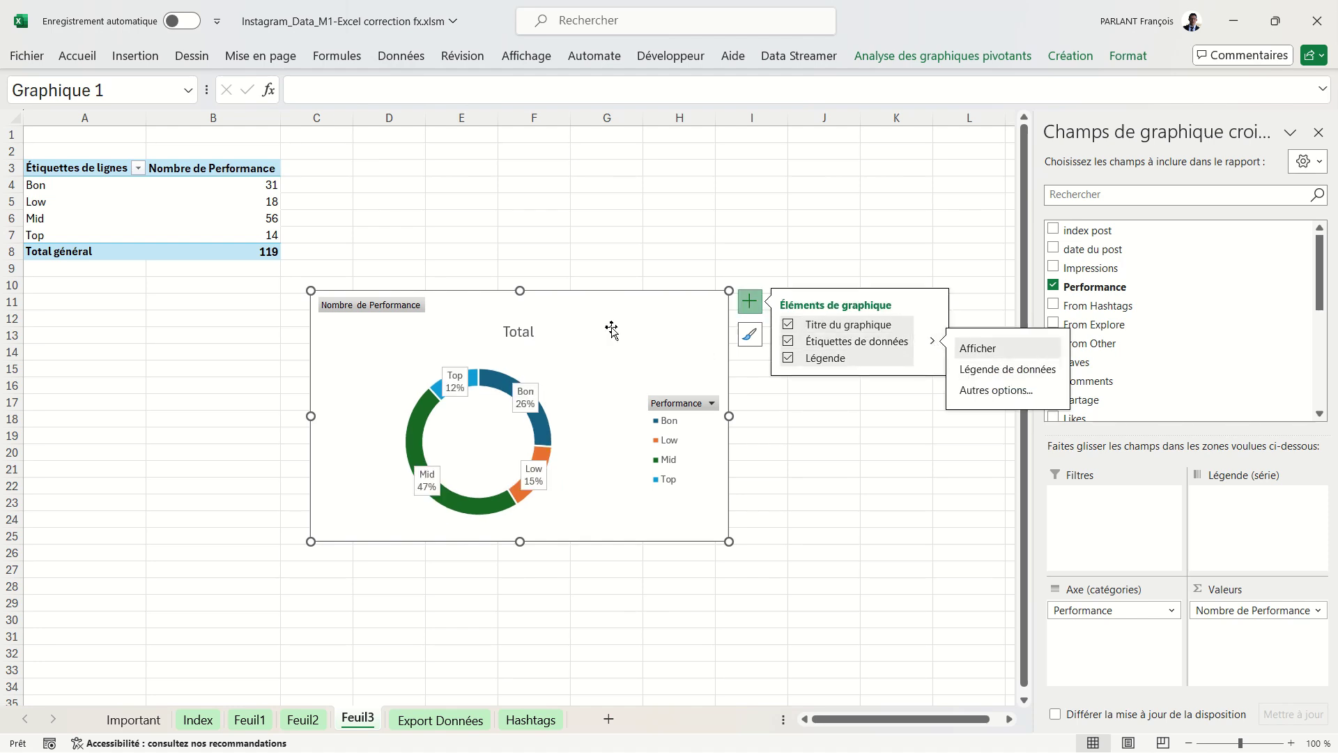
{"action": "key", "text": "Delete"}
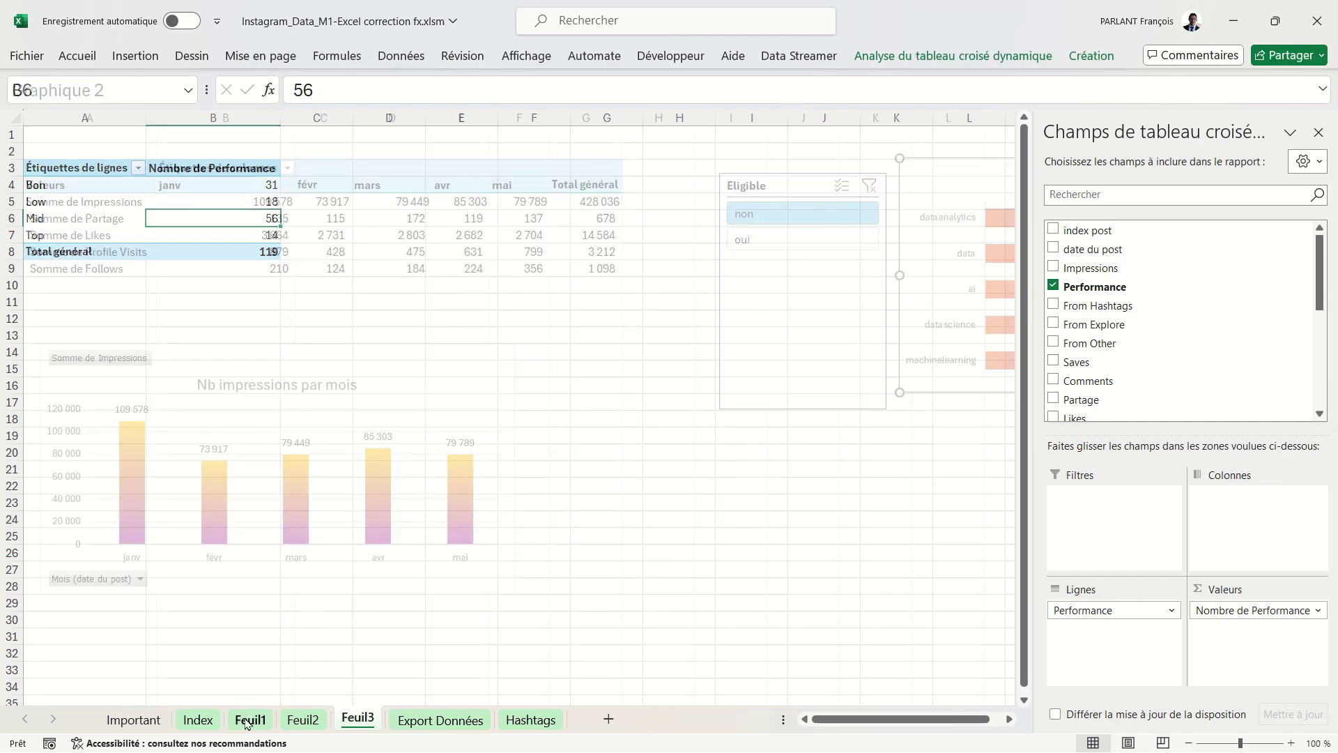
Paste the donut chart onto Feuil1 below the Eligible slicer.
{"action": "left_click", "coordinate": [250, 720]}
{"action": "left_click", "coordinate": [569, 375]}
{"action": "key", "text": "ctrl+v"}
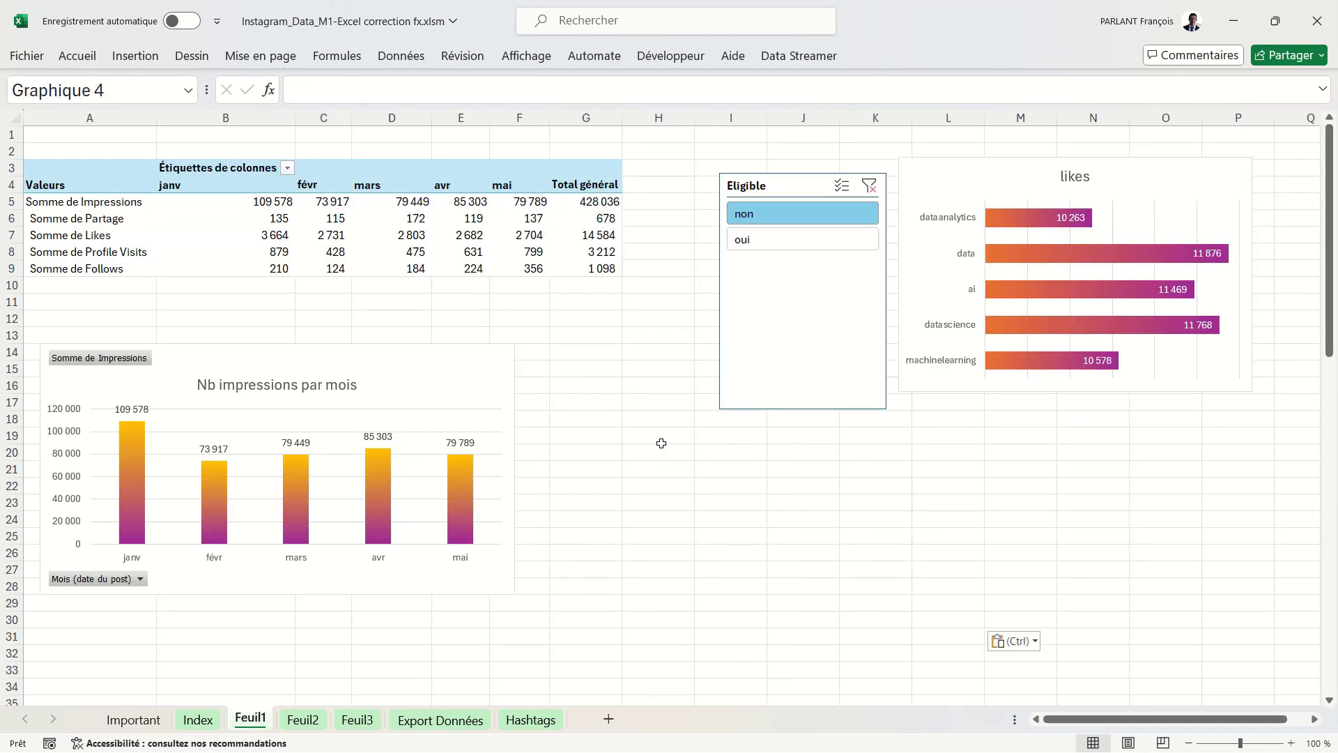
{"action": "left_click_drag", "start_coordinate": [676, 367], "coordinate": [661, 408]}
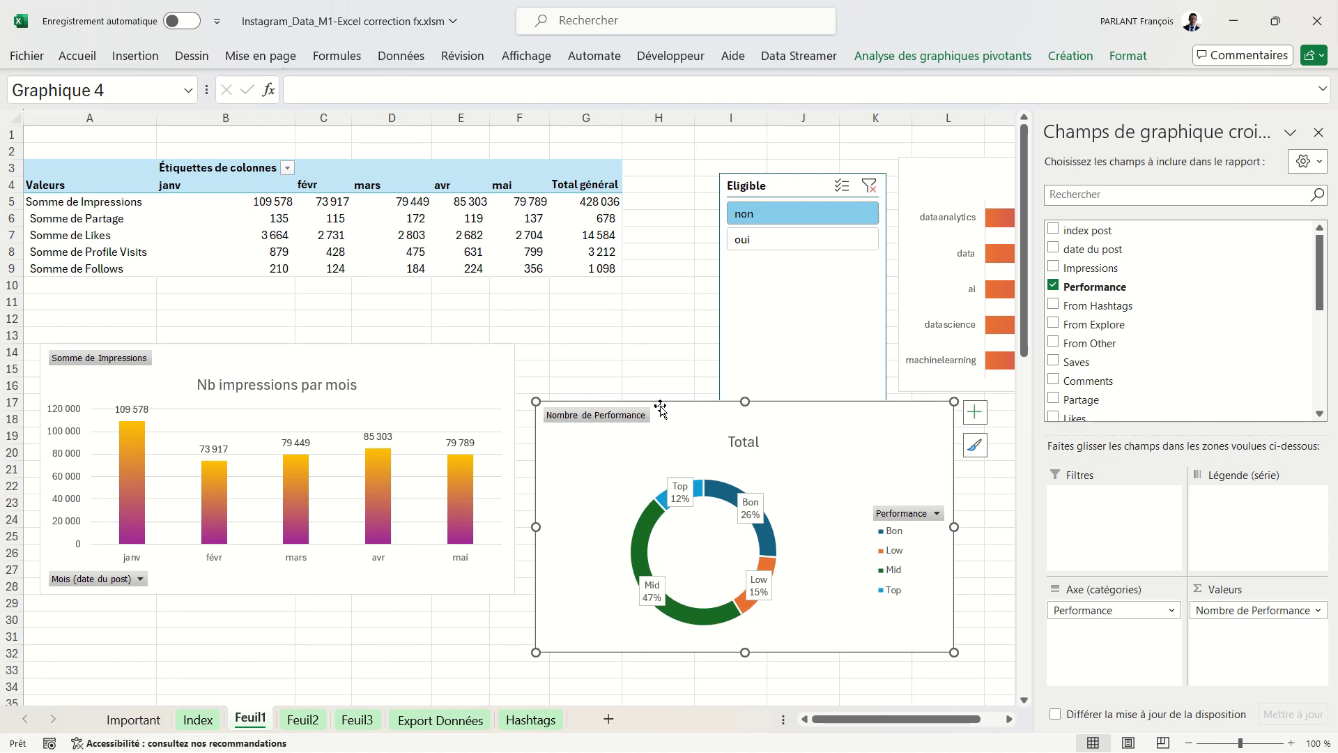
Link the Eligible slicer to Tableau croisé dynamique3, test oui and non, then clear the filter.
{"action": "right_click", "coordinate": [792, 190]}
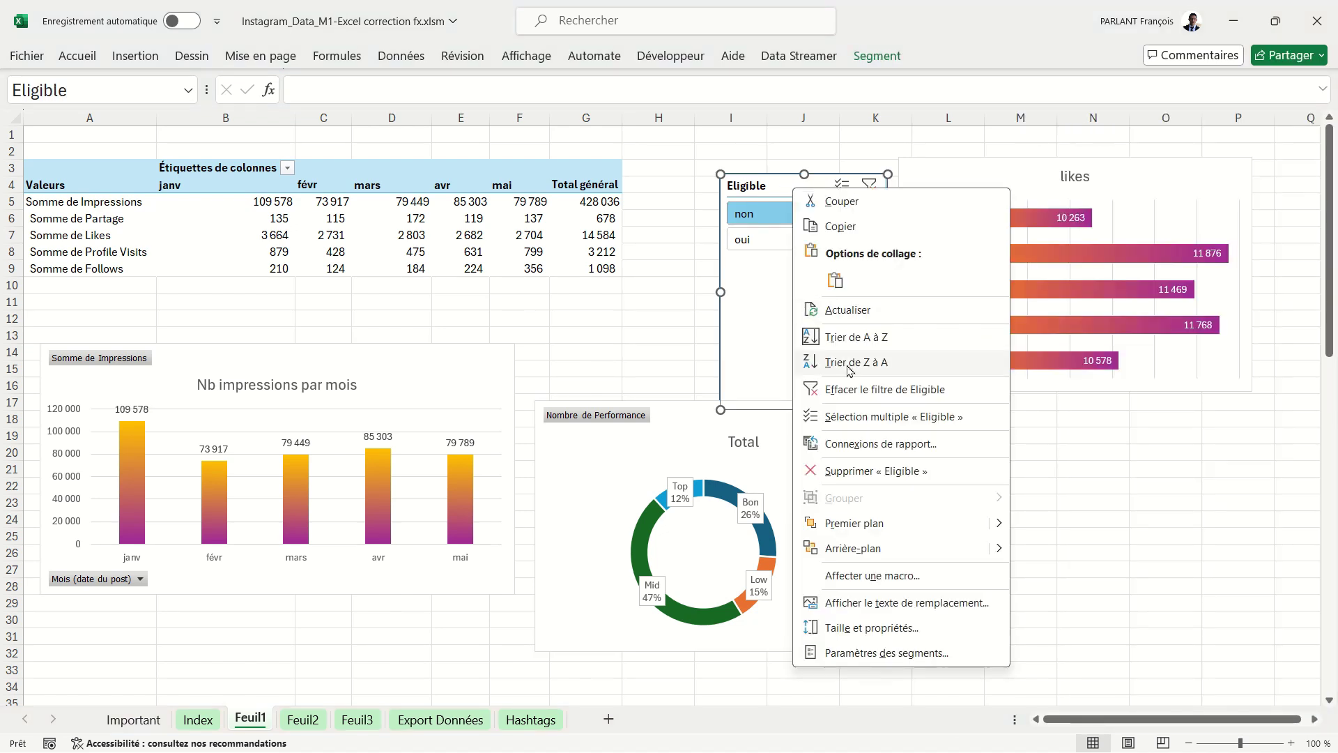
{"action": "left_click", "coordinate": [862, 451]}
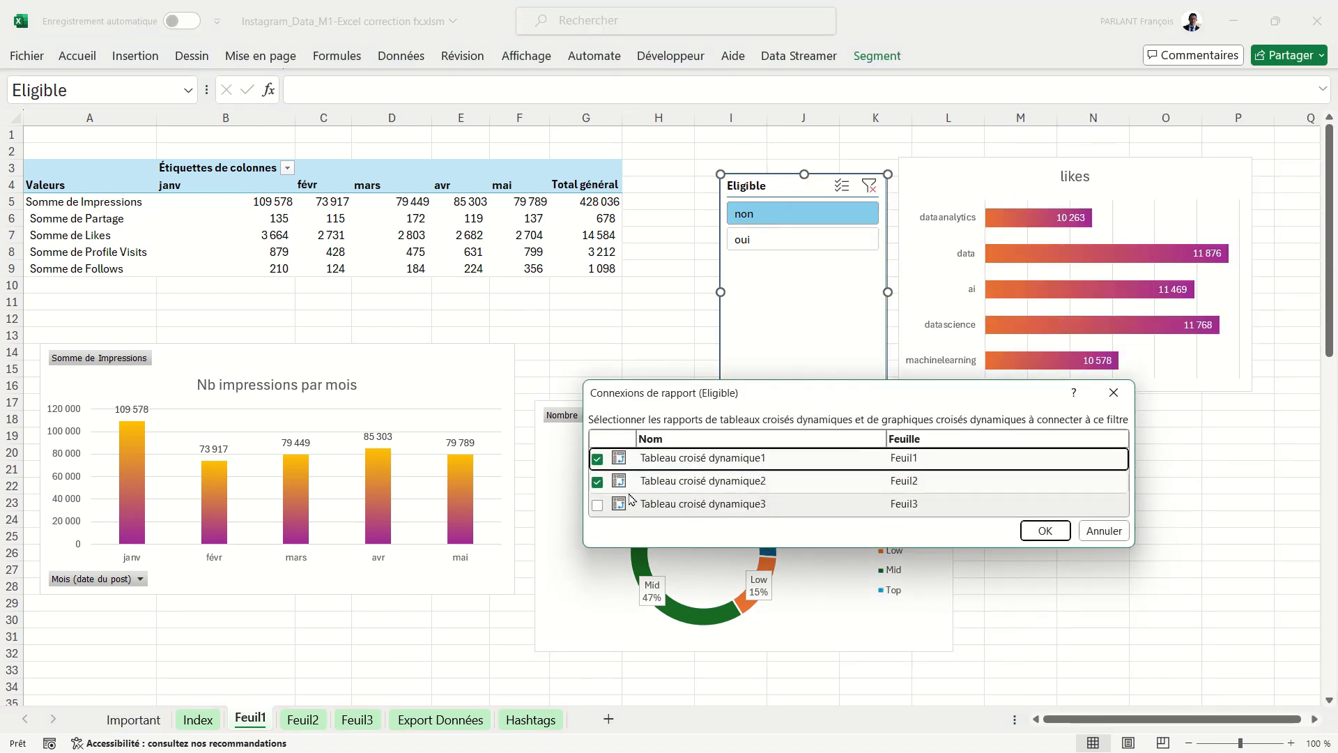
{"action": "double_click", "coordinate": [721, 505]}
{"action": "left_click", "coordinate": [1044, 528]}
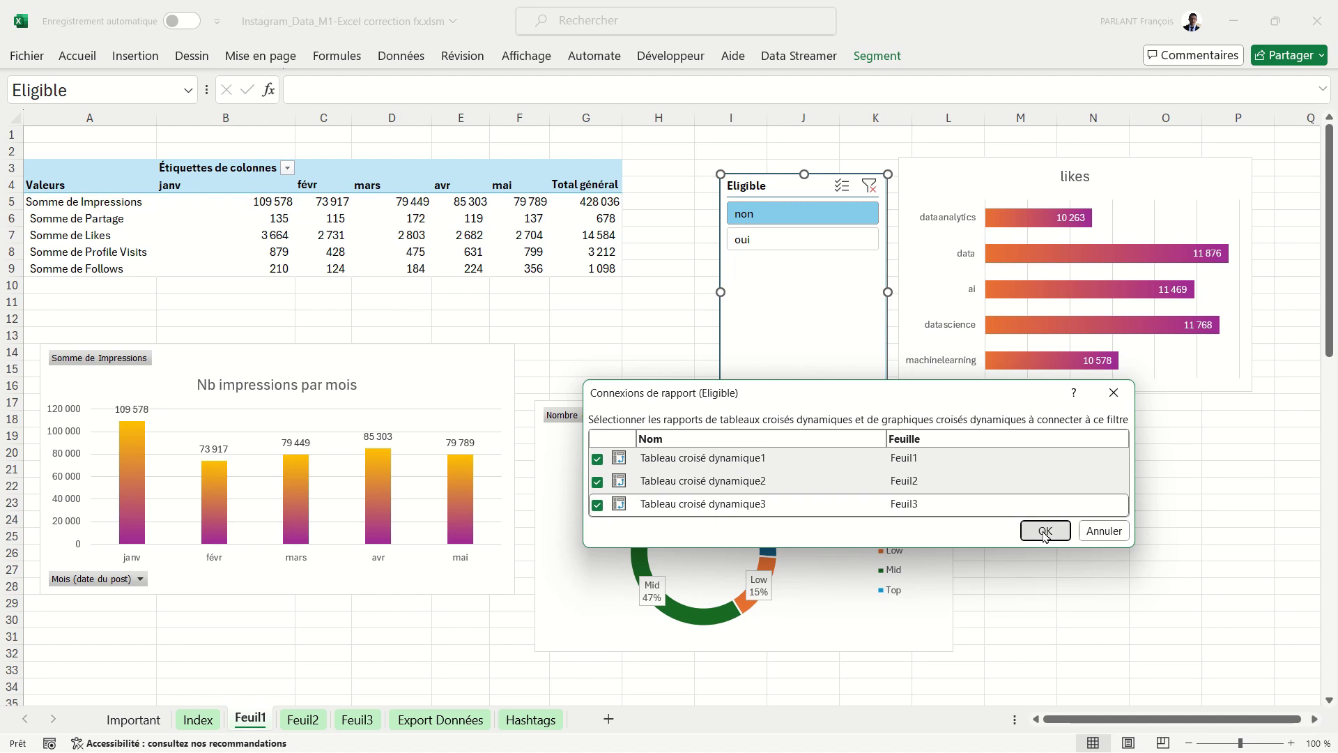
{"action": "left_click", "coordinate": [792, 241]}
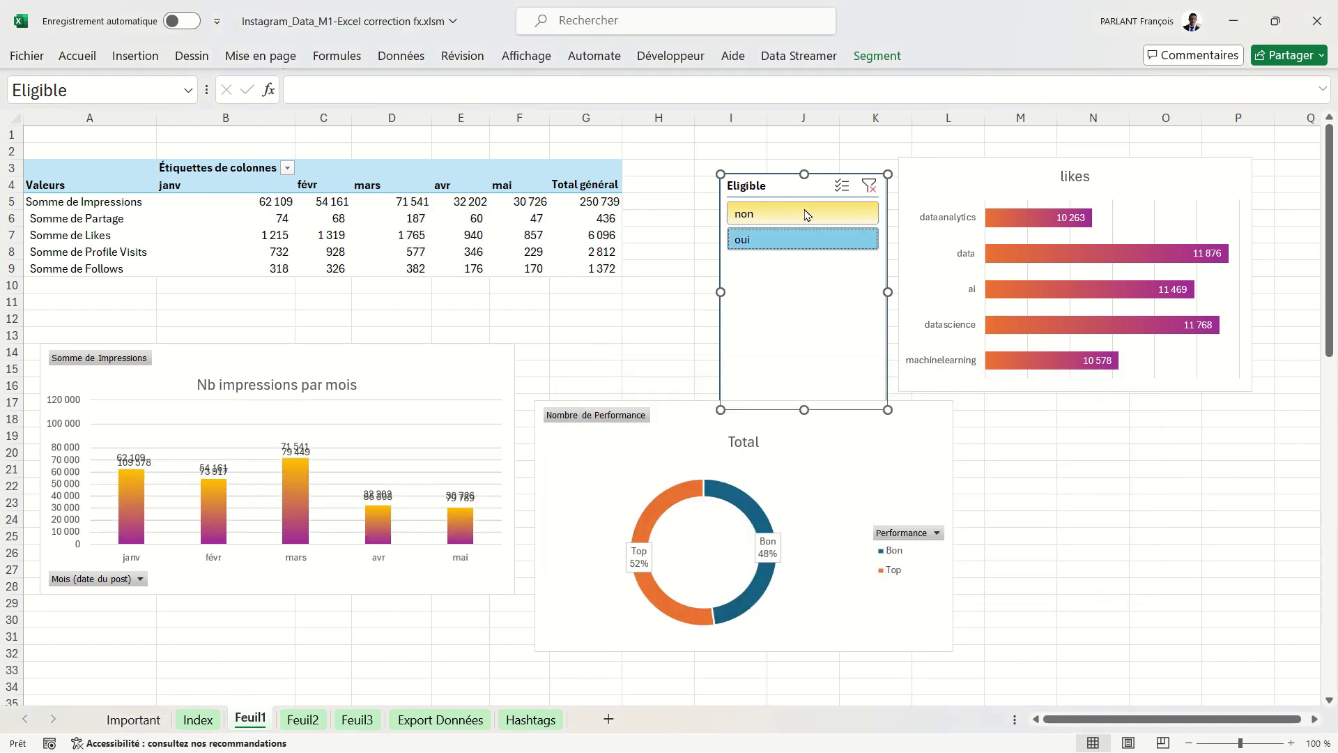
{"action": "left_click", "coordinate": [791, 213], "text": "ctrl"}
{"action": "left_click", "coordinate": [803, 241]}
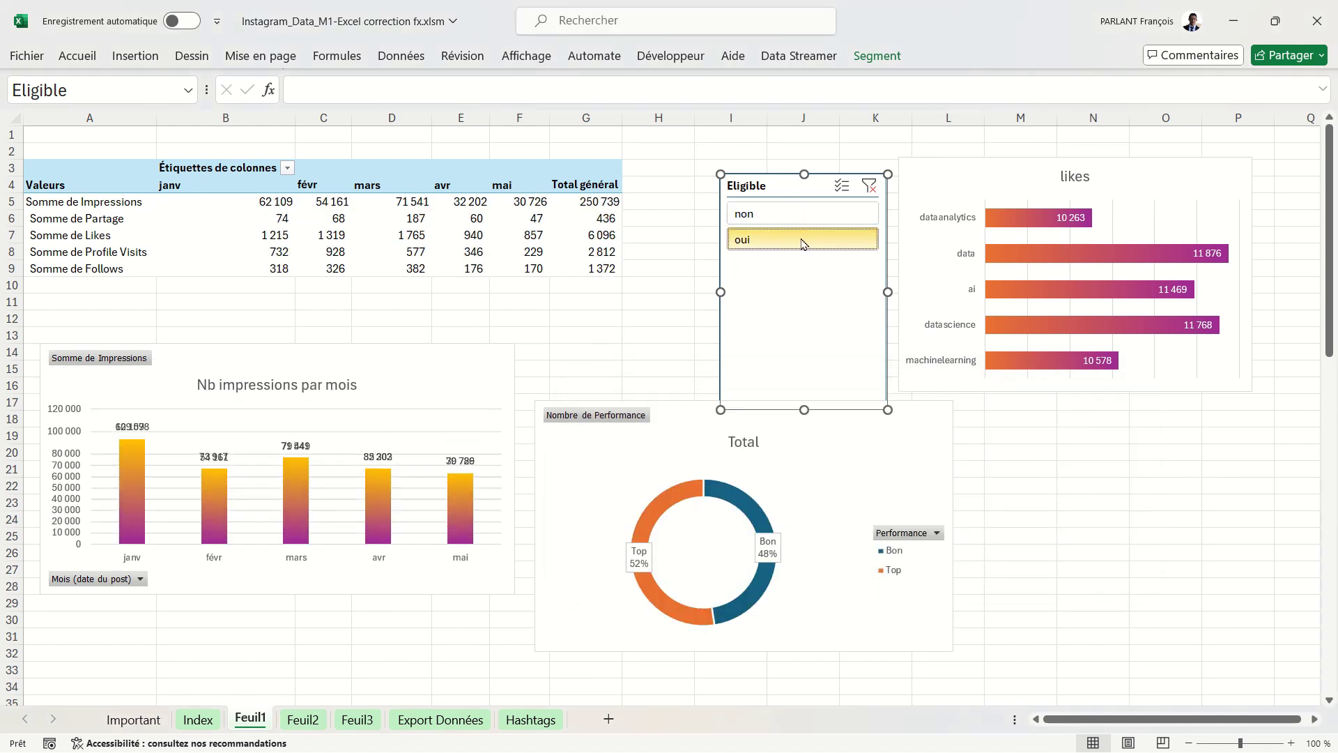
{"action": "left_click", "coordinate": [869, 187]}
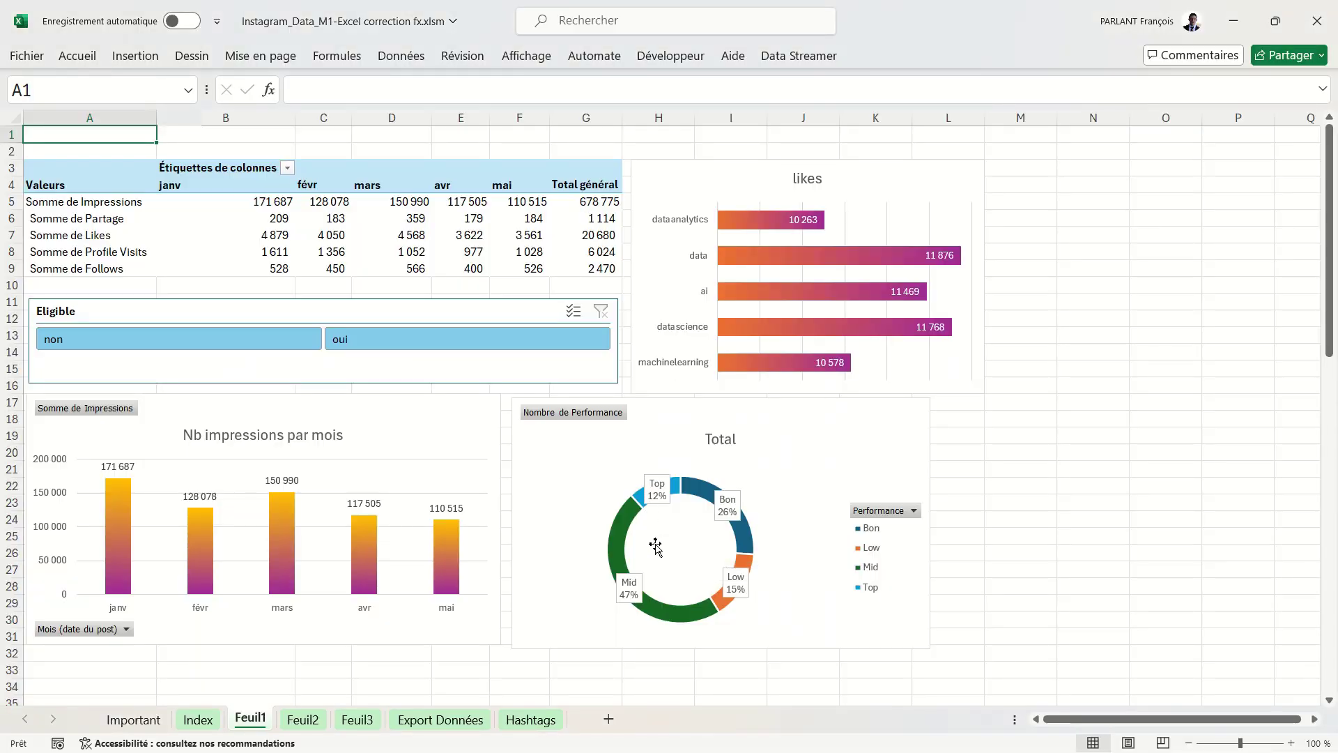
Enter =G5 in cell M19 to pull the total impressions, 678775.
{"action": "left_click", "coordinate": [1038, 434]}
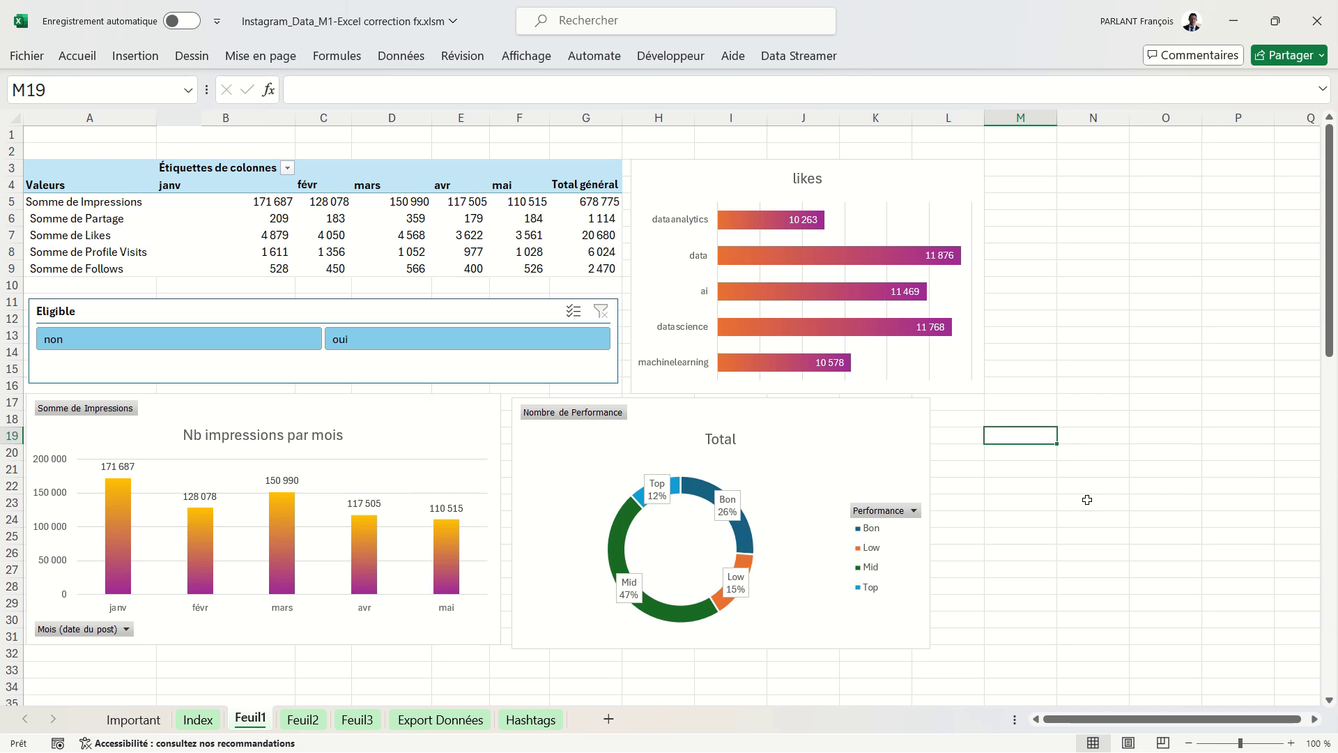
{"action": "type", "text": "="}
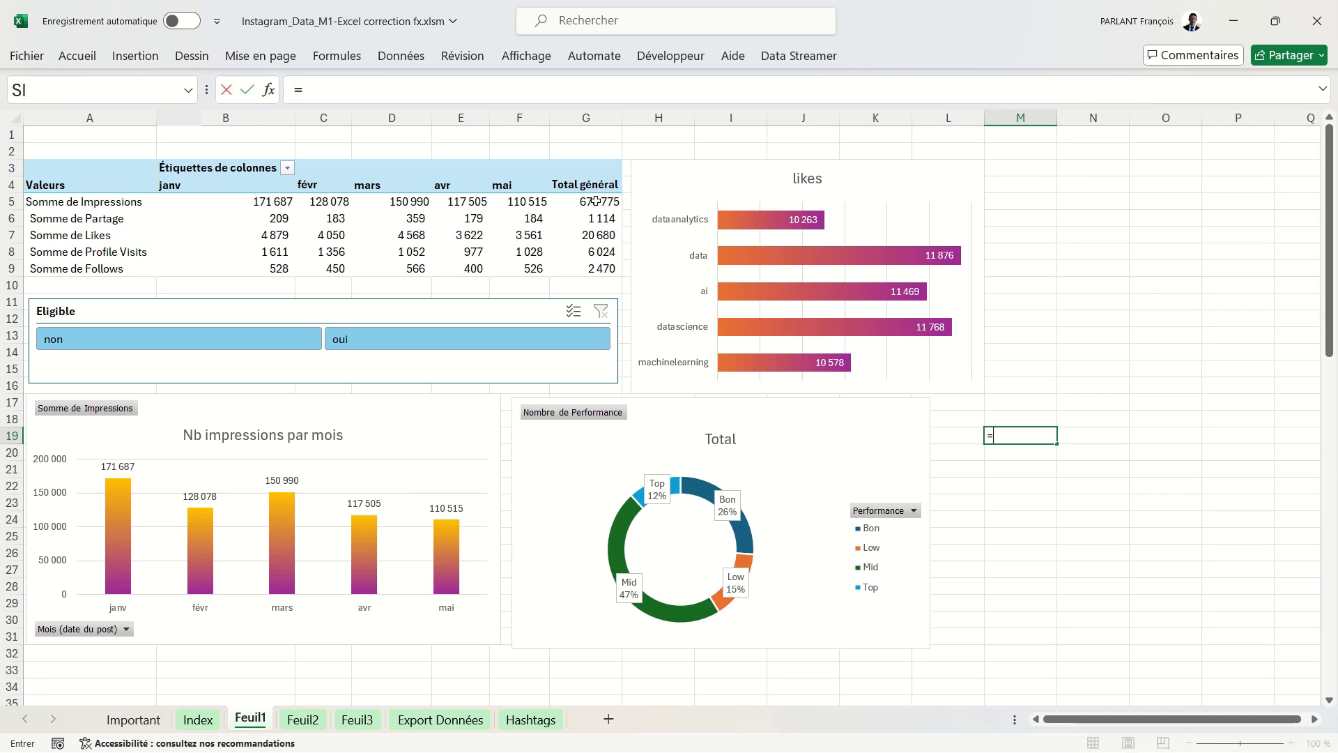
{"action": "left_click", "coordinate": [595, 201]}
{"action": "key", "text": "Return"}
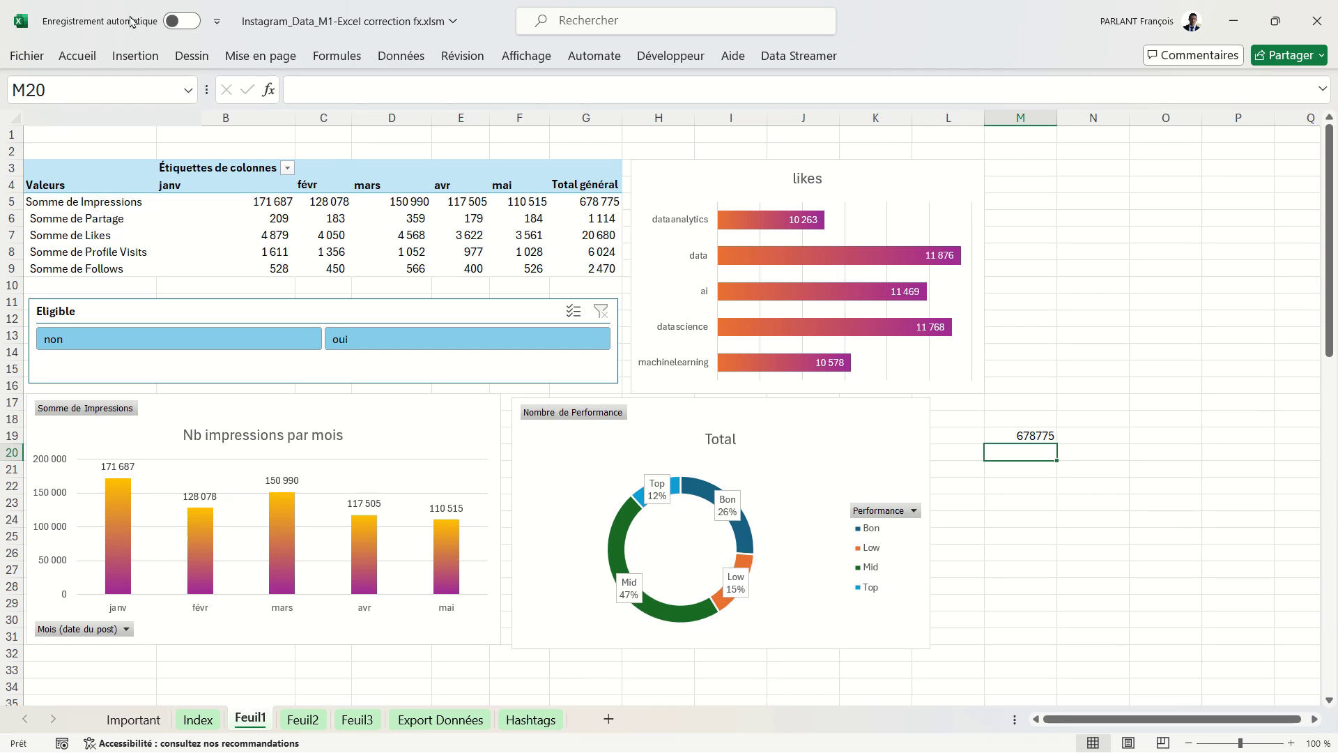
Draw a rectangle in the donut's centre and link its text to cell M19.
{"action": "left_click", "coordinate": [135, 56]}
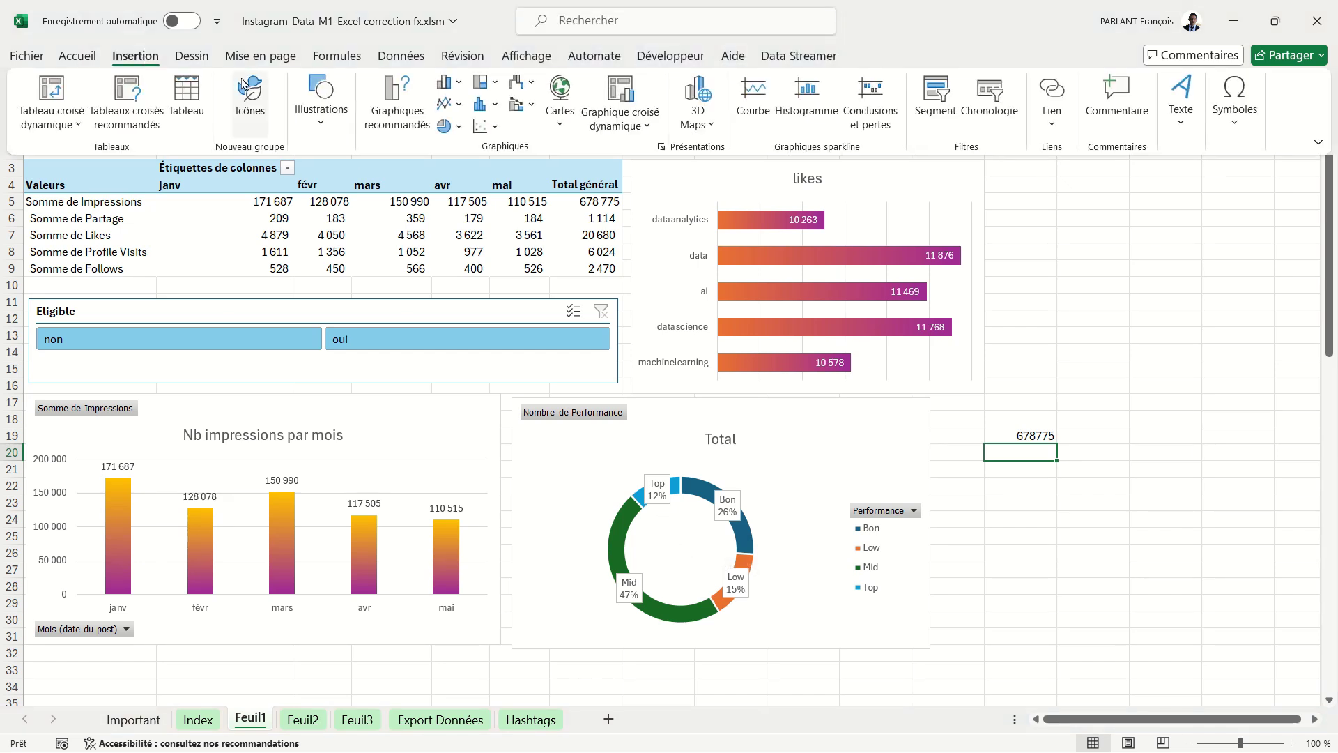
{"action": "left_click", "coordinate": [320, 105]}
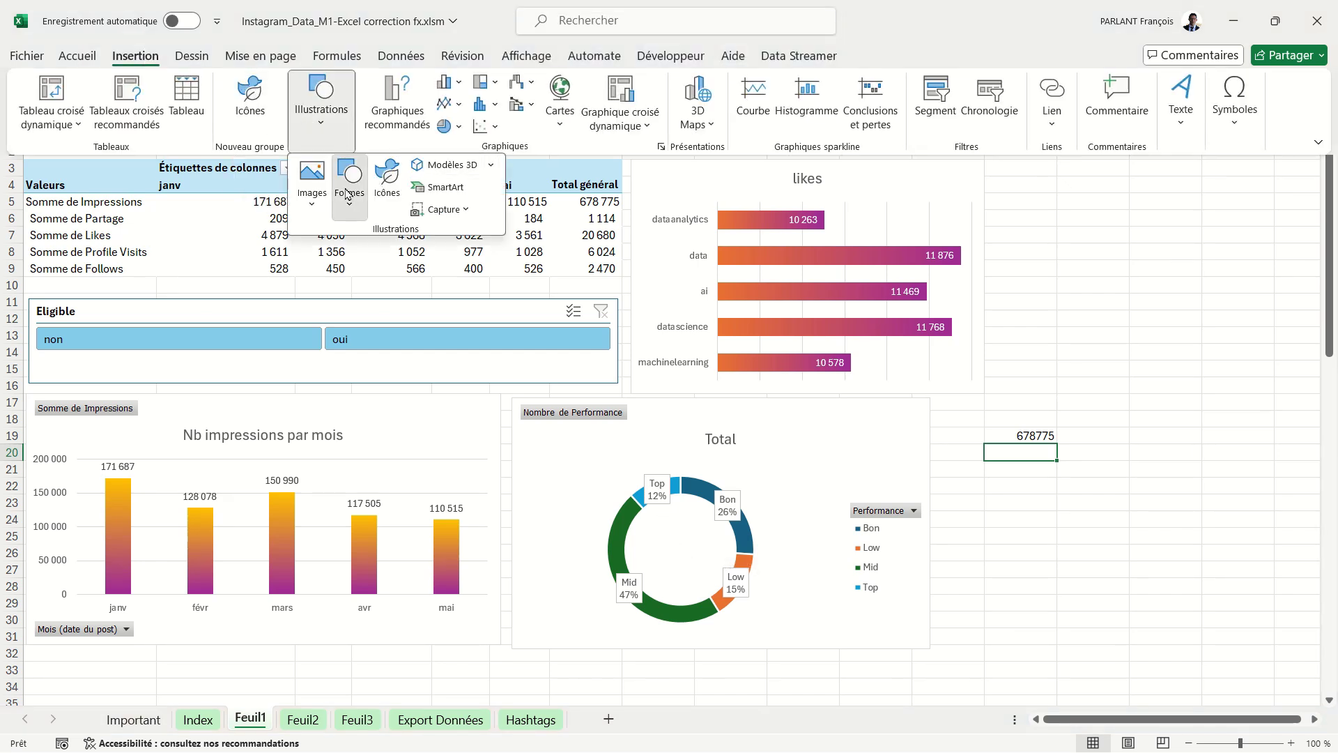
{"action": "left_click", "coordinate": [348, 193]}
{"action": "left_click", "coordinate": [416, 252]}
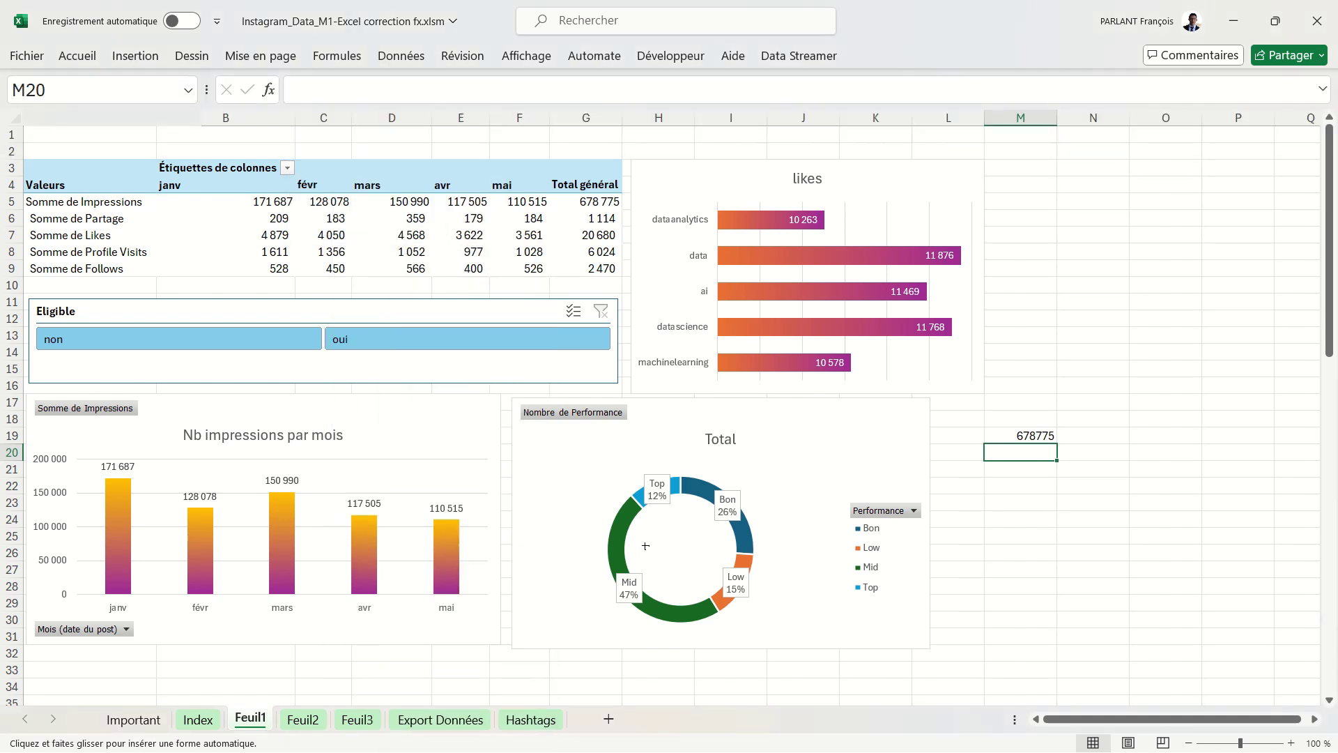
{"action": "left_click_drag", "start_coordinate": [647, 525], "coordinate": [736, 563]}
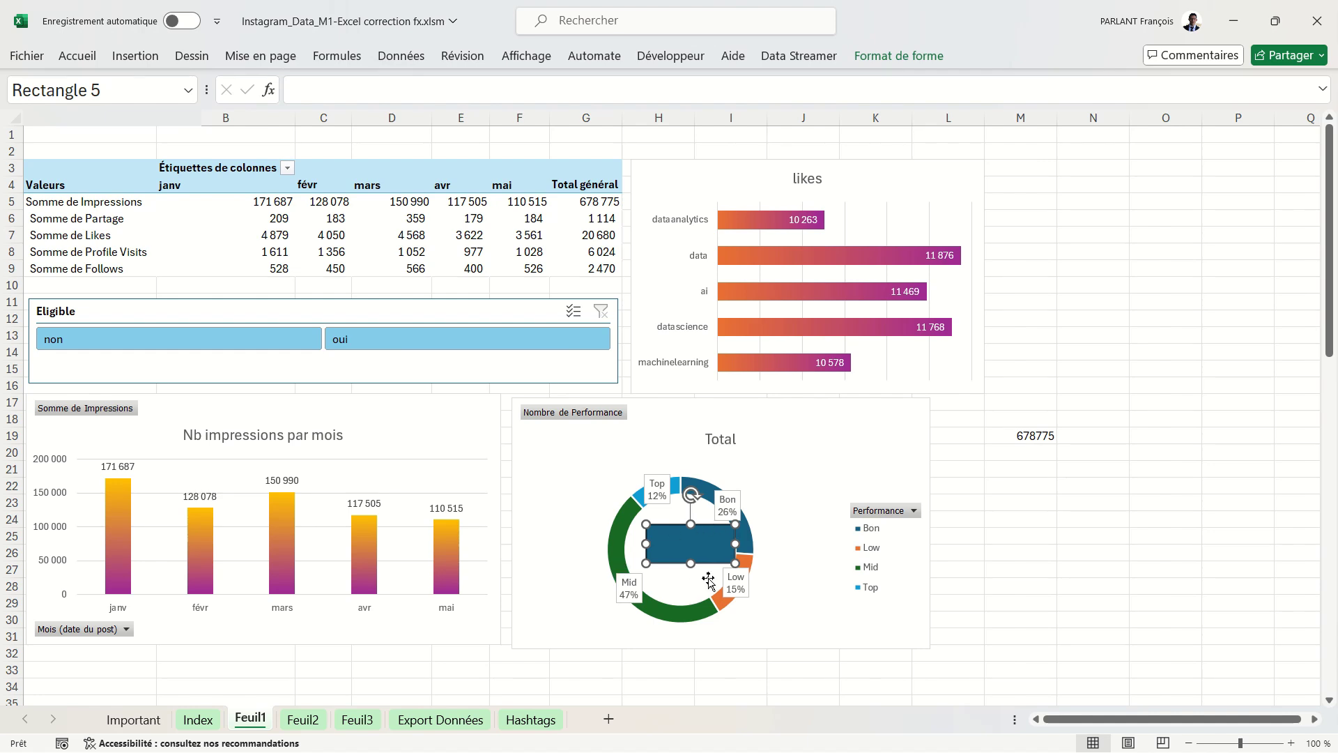
{"action": "left_click", "coordinate": [558, 96]}
{"action": "type", "text": "="}
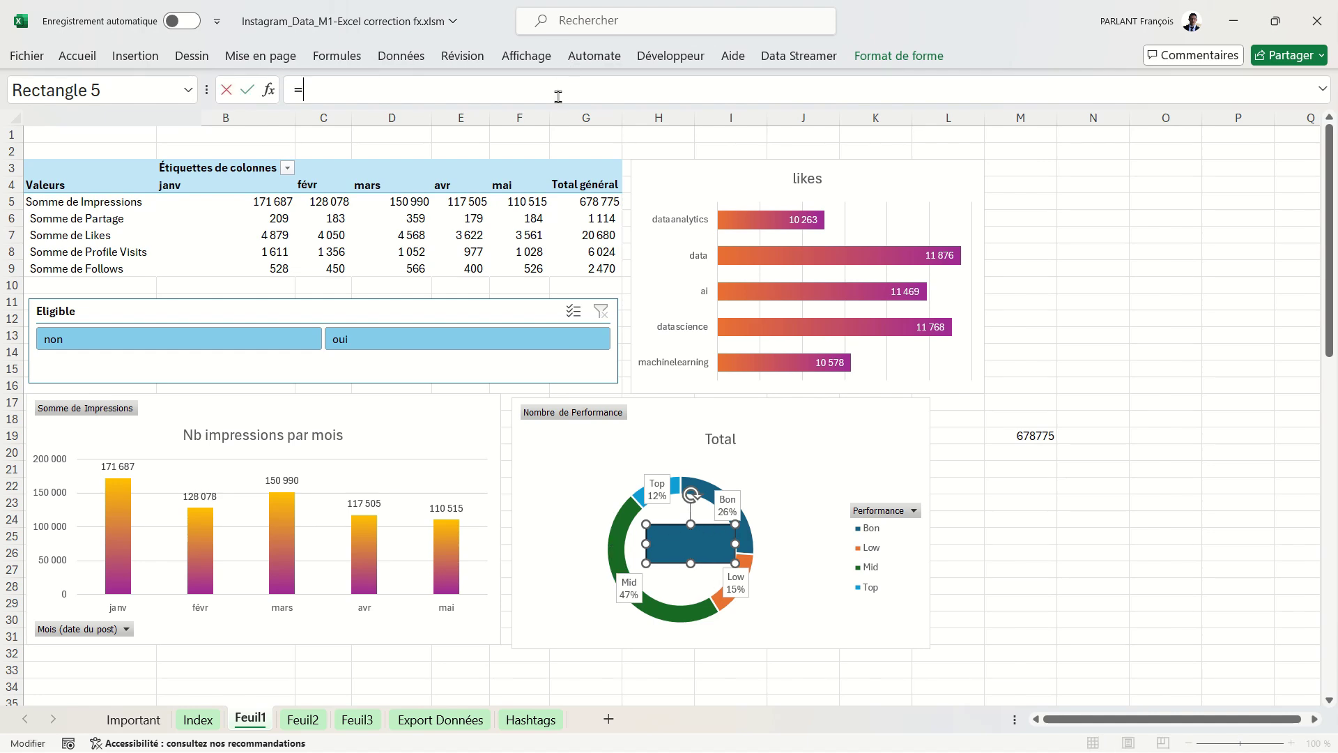
{"action": "left_click", "coordinate": [1022, 436]}
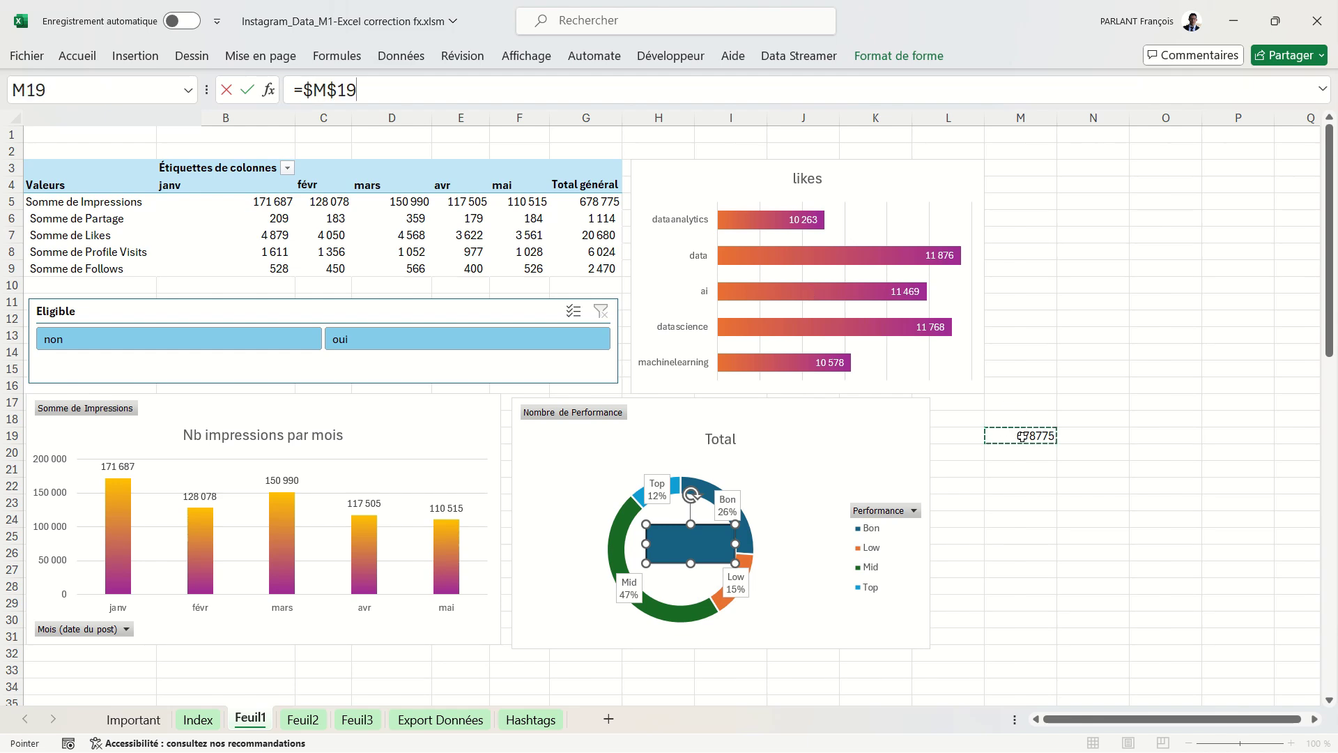
{"action": "key", "text": "Return"}
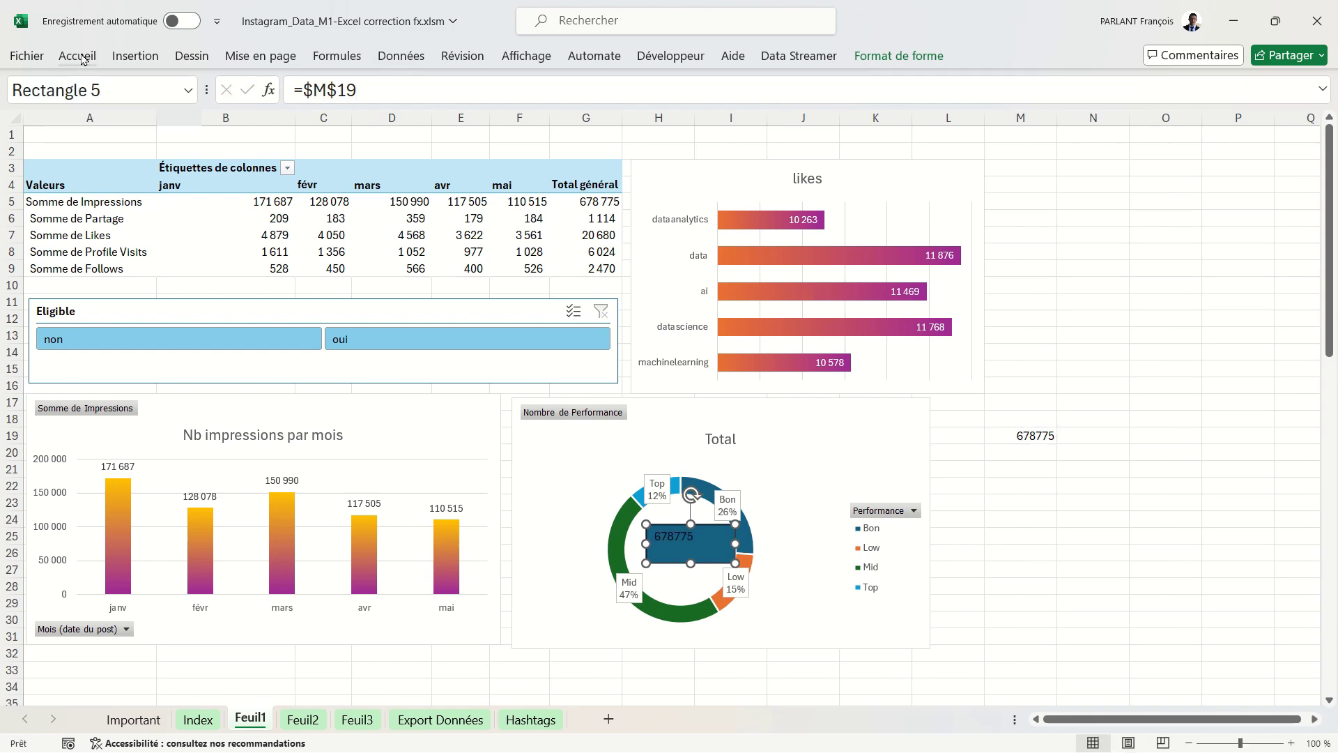
Style the total box with dark navy text, white fill, centred alignment and no outline.
{"action": "left_click", "coordinate": [78, 55]}
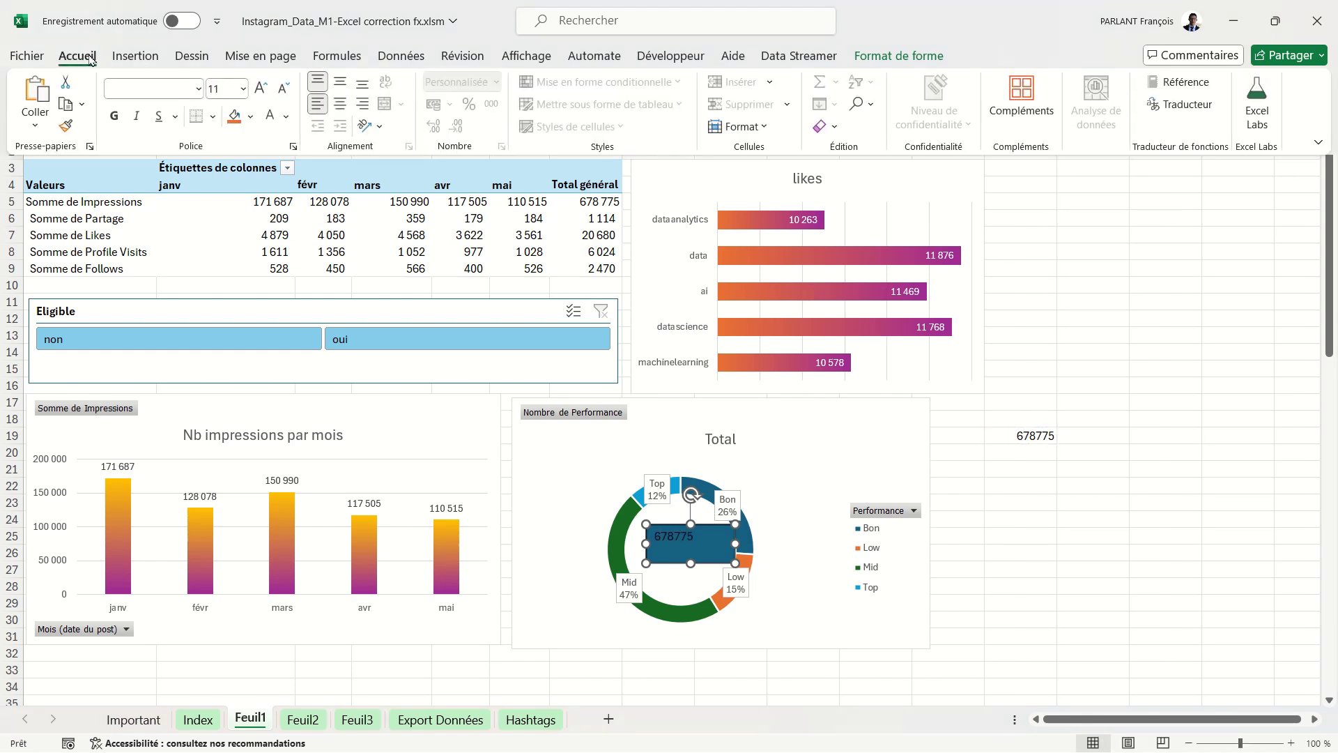
{"action": "left_click", "coordinate": [287, 117]}
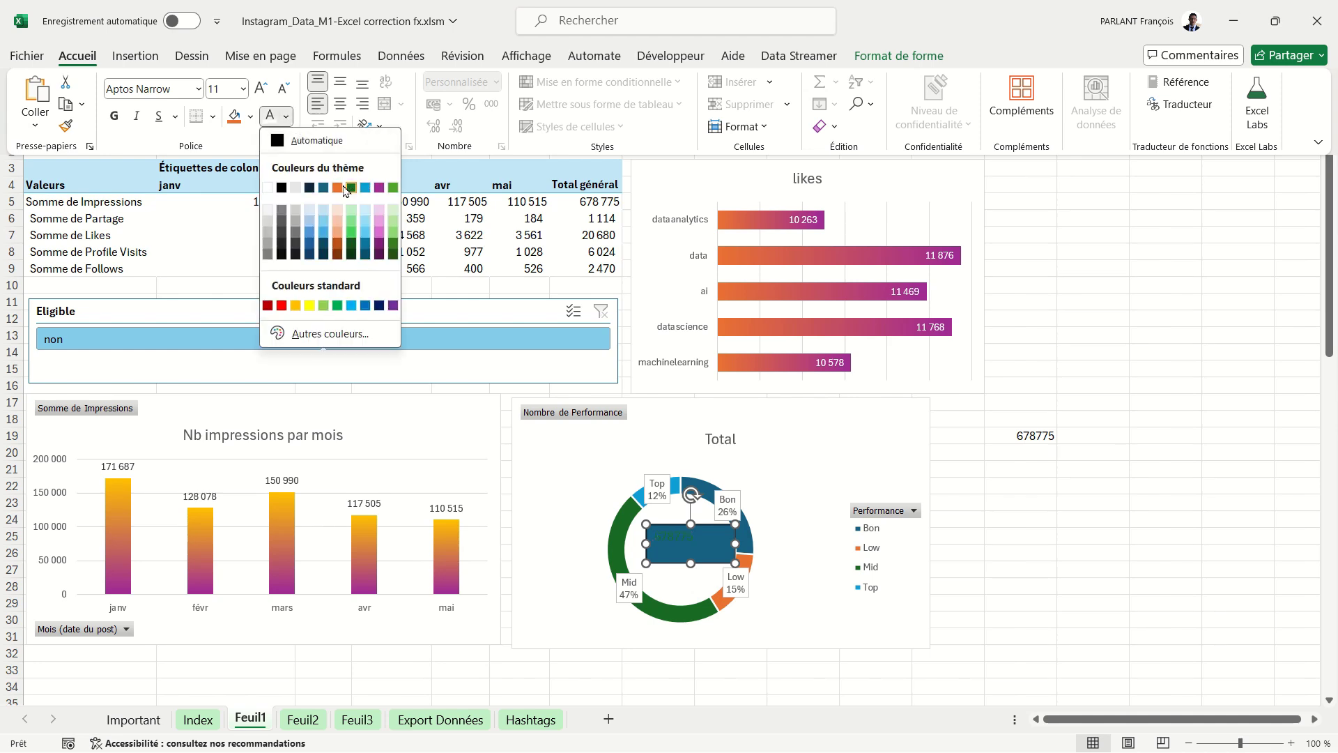
{"action": "left_click", "coordinate": [314, 188]}
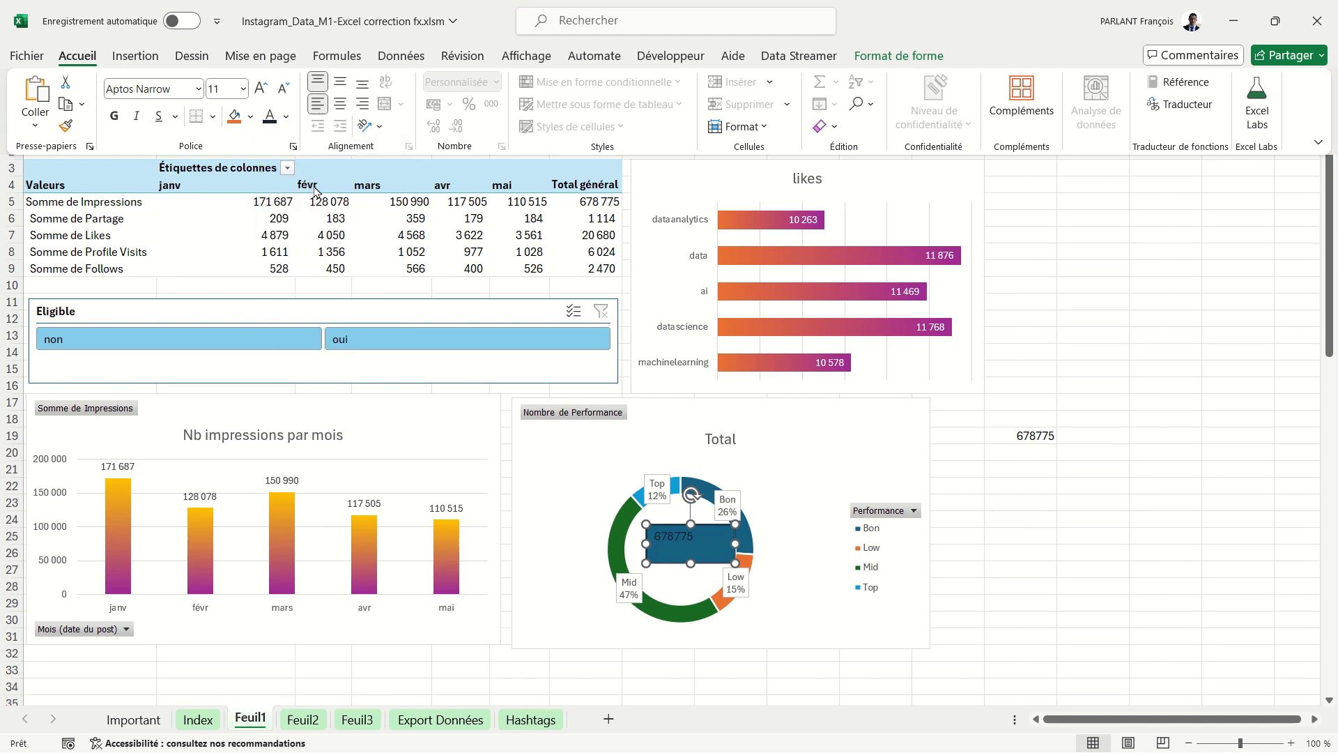
{"action": "left_click", "coordinate": [251, 117]}
{"action": "left_click", "coordinate": [236, 188]}
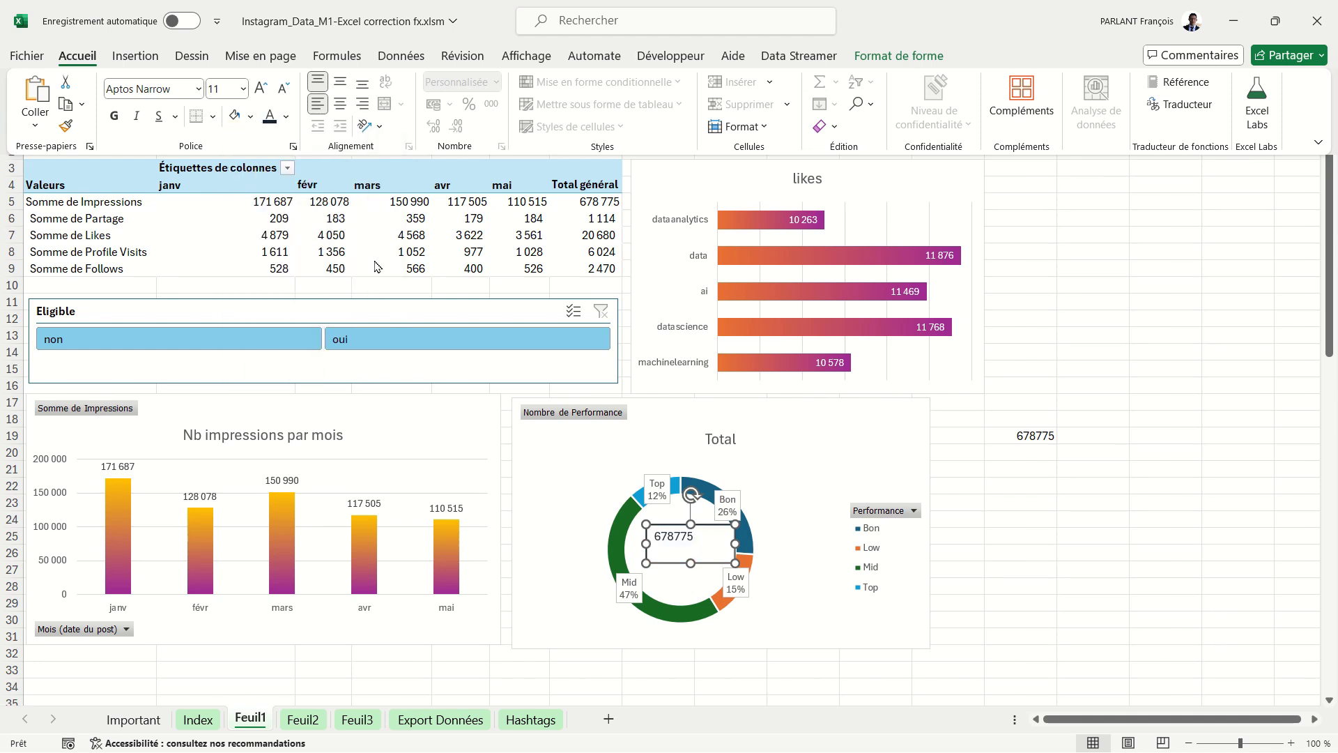
{"action": "left_click", "coordinate": [340, 81]}
{"action": "left_click", "coordinate": [340, 104]}
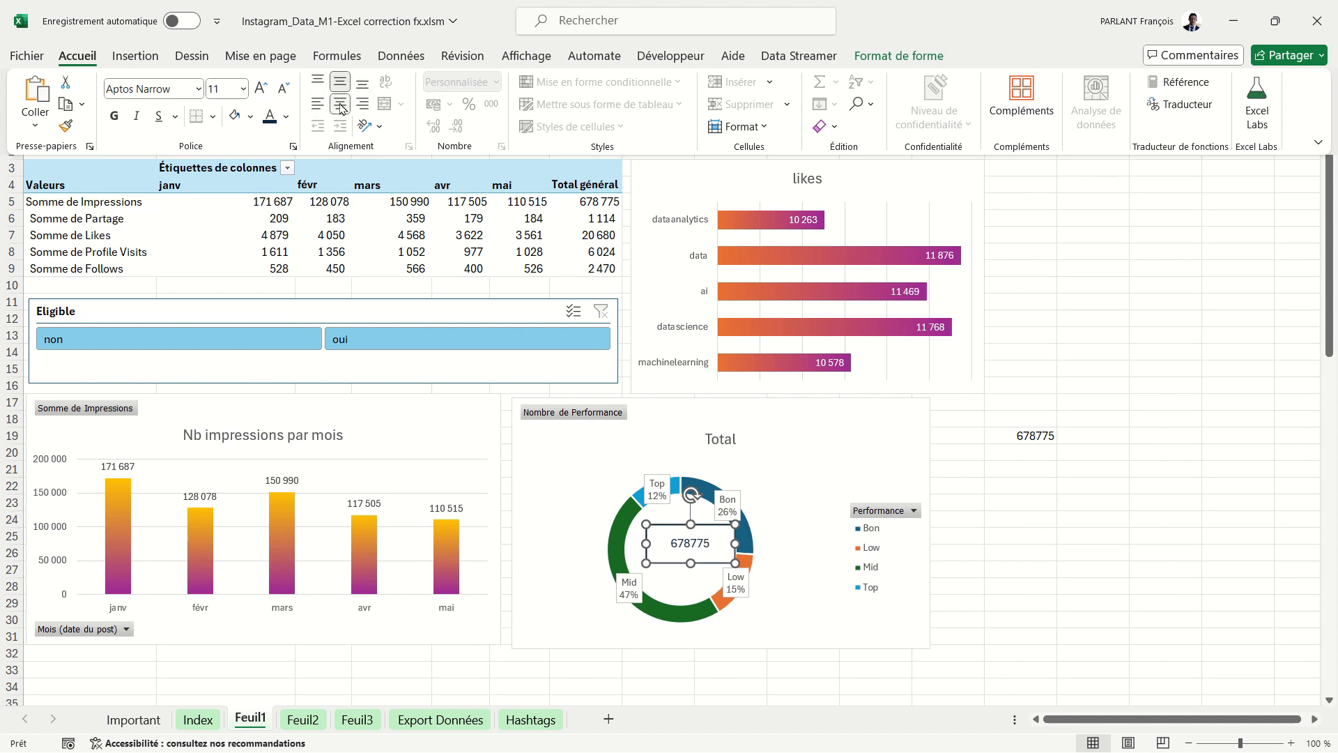
{"action": "right_click", "coordinate": [666, 530]}
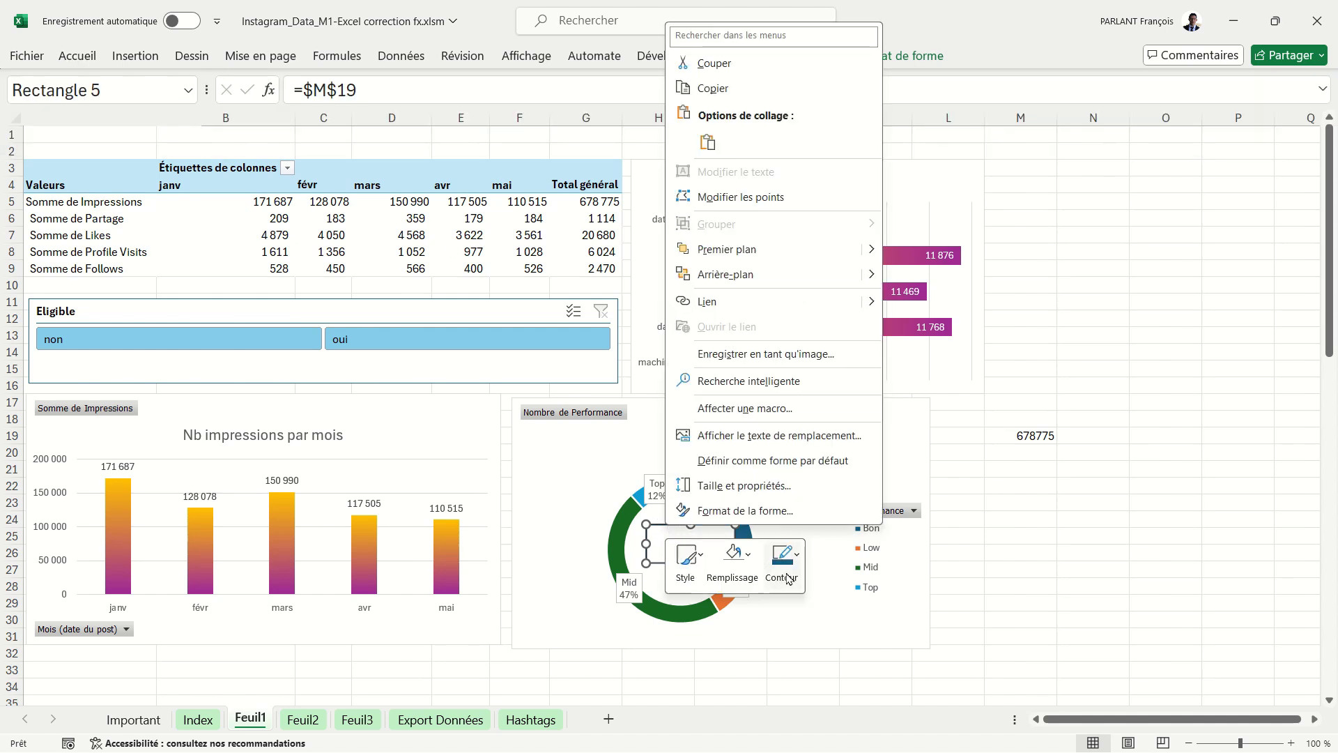
{"action": "left_click", "coordinate": [788, 577]}
{"action": "left_click", "coordinate": [822, 401]}
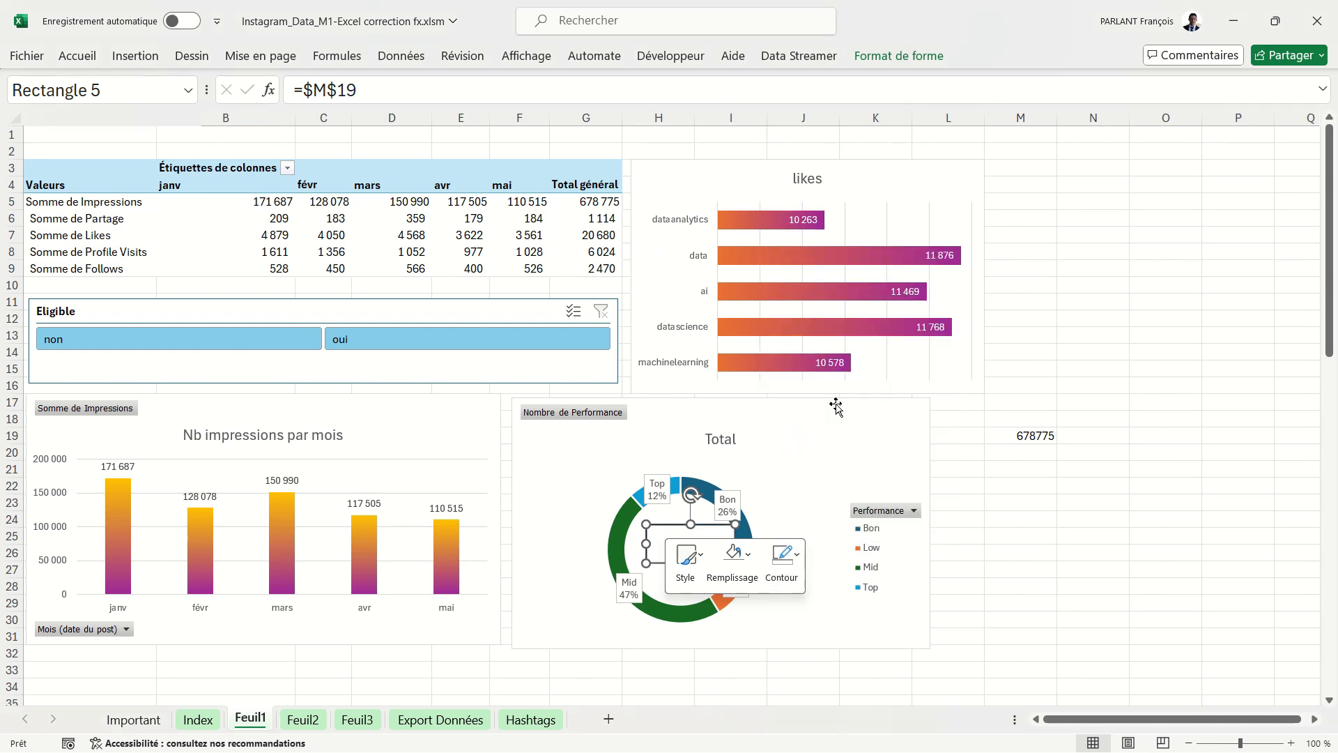
{"action": "left_click", "coordinate": [704, 523]}
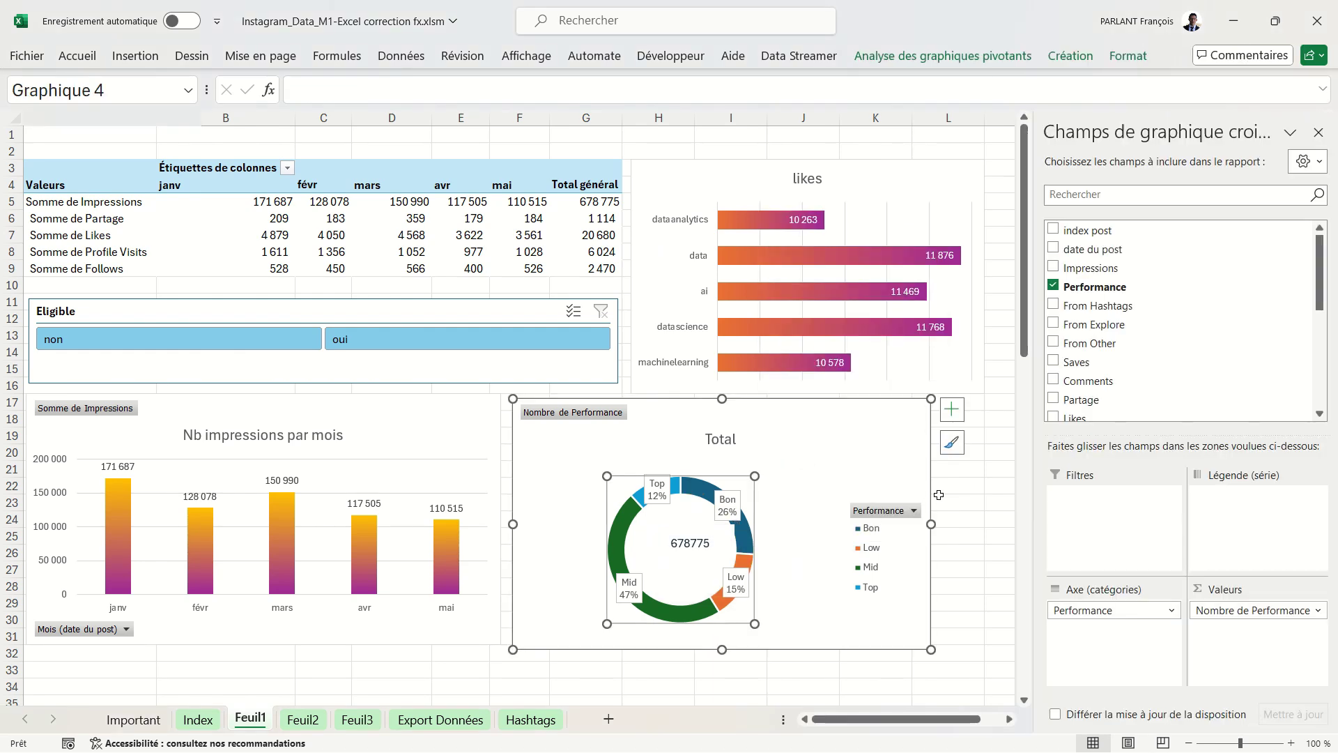
{"action": "left_click", "coordinate": [961, 498]}
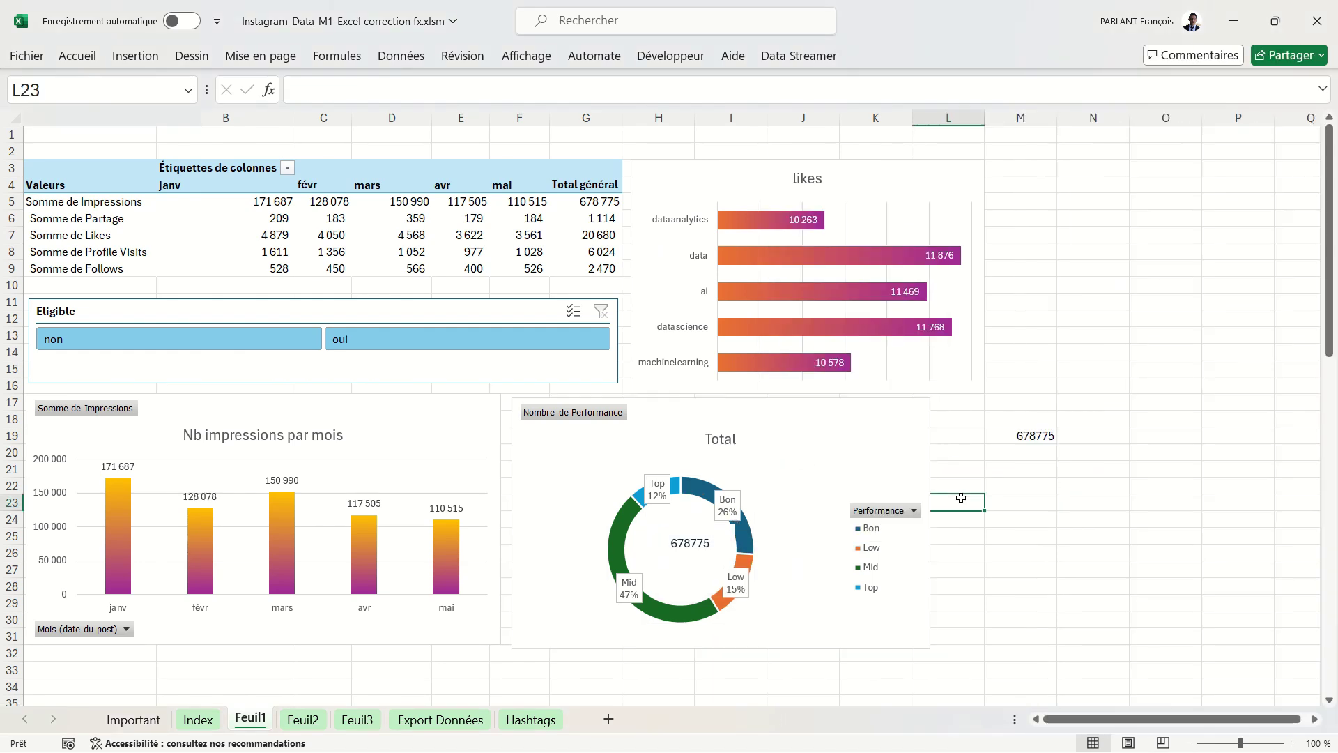
Format M19 as accounting with no decimals and move it to J20 behind the chart.
{"action": "left_click", "coordinate": [1034, 433]}
{"action": "left_click", "coordinate": [77, 55]}
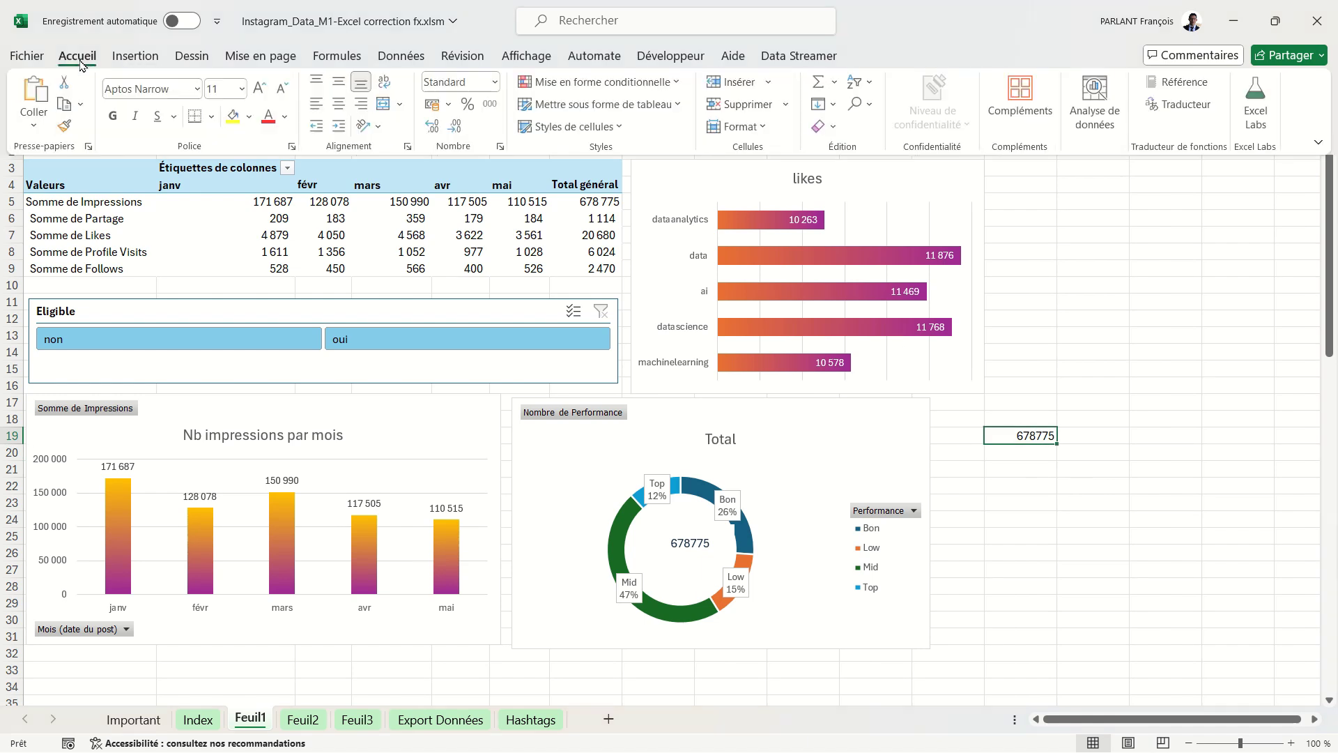
{"action": "left_click", "coordinate": [492, 107]}
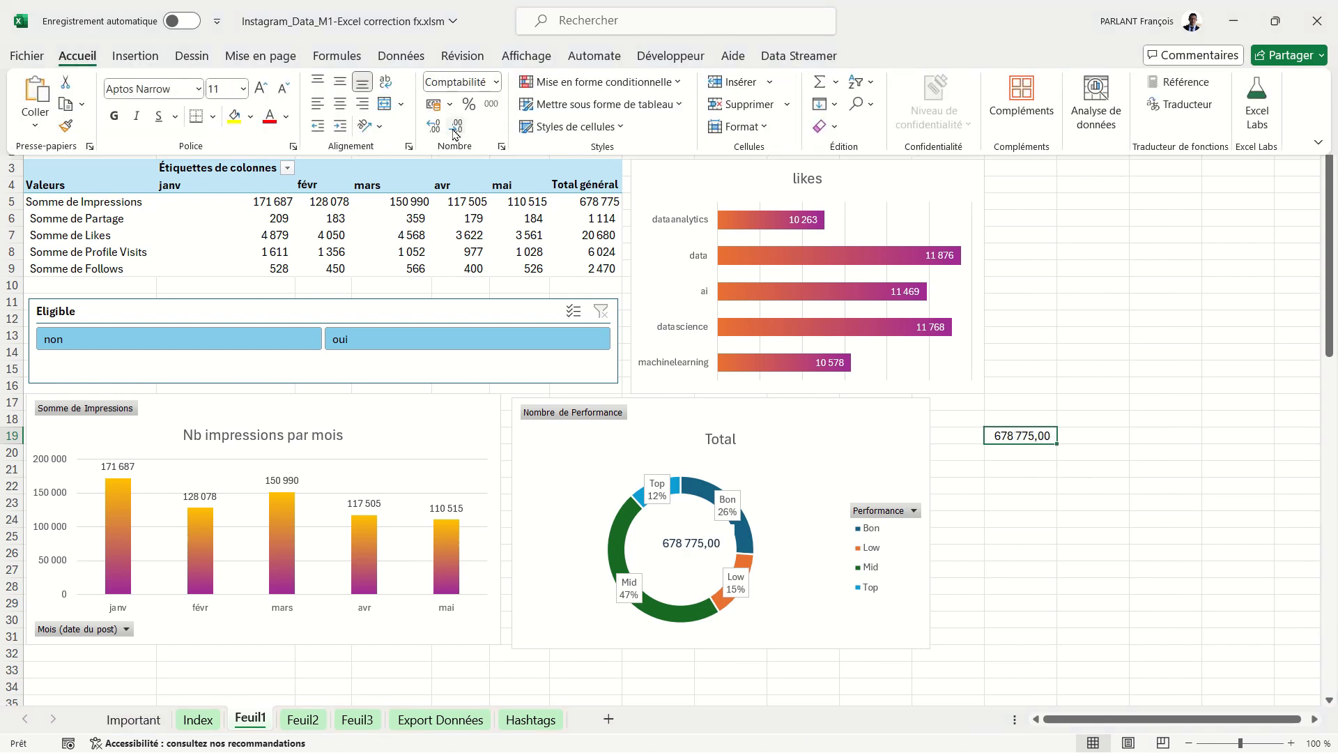
{"action": "double_click", "coordinate": [454, 127]}
{"action": "left_click", "coordinate": [1019, 493]}
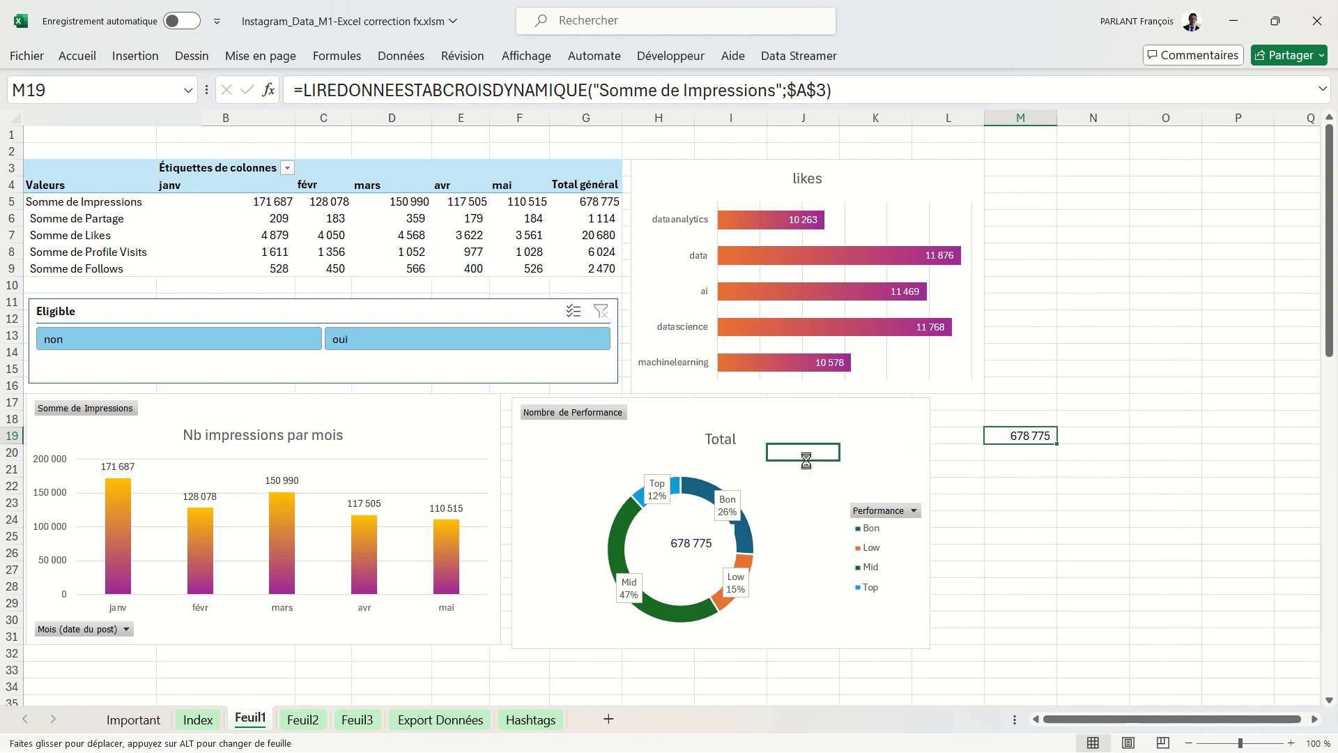
{"action": "left_click_drag", "start_coordinate": [1020, 428], "coordinate": [803, 445]}
{"action": "left_click", "coordinate": [976, 534]}
{"action": "left_click", "coordinate": [730, 446]}
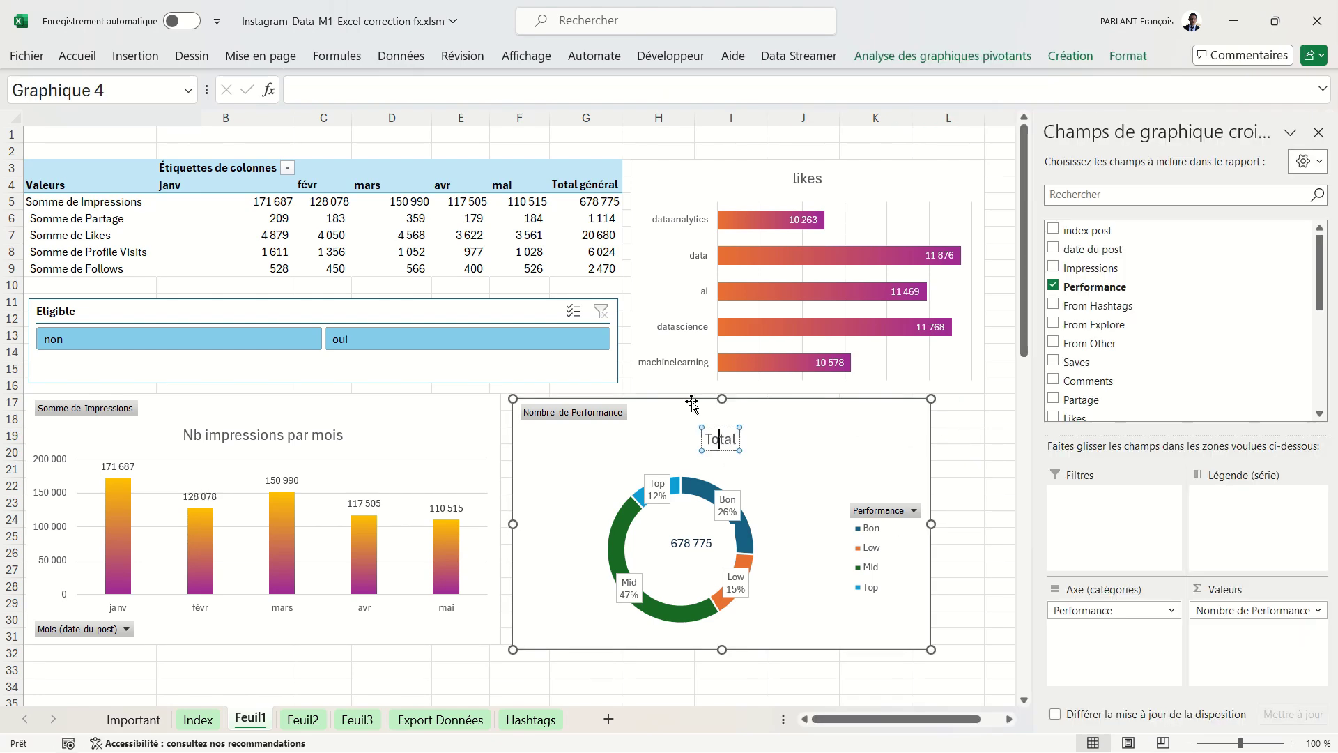
{"action": "left_click", "coordinate": [400, 352]}
{"action": "left_click", "coordinate": [399, 345]}
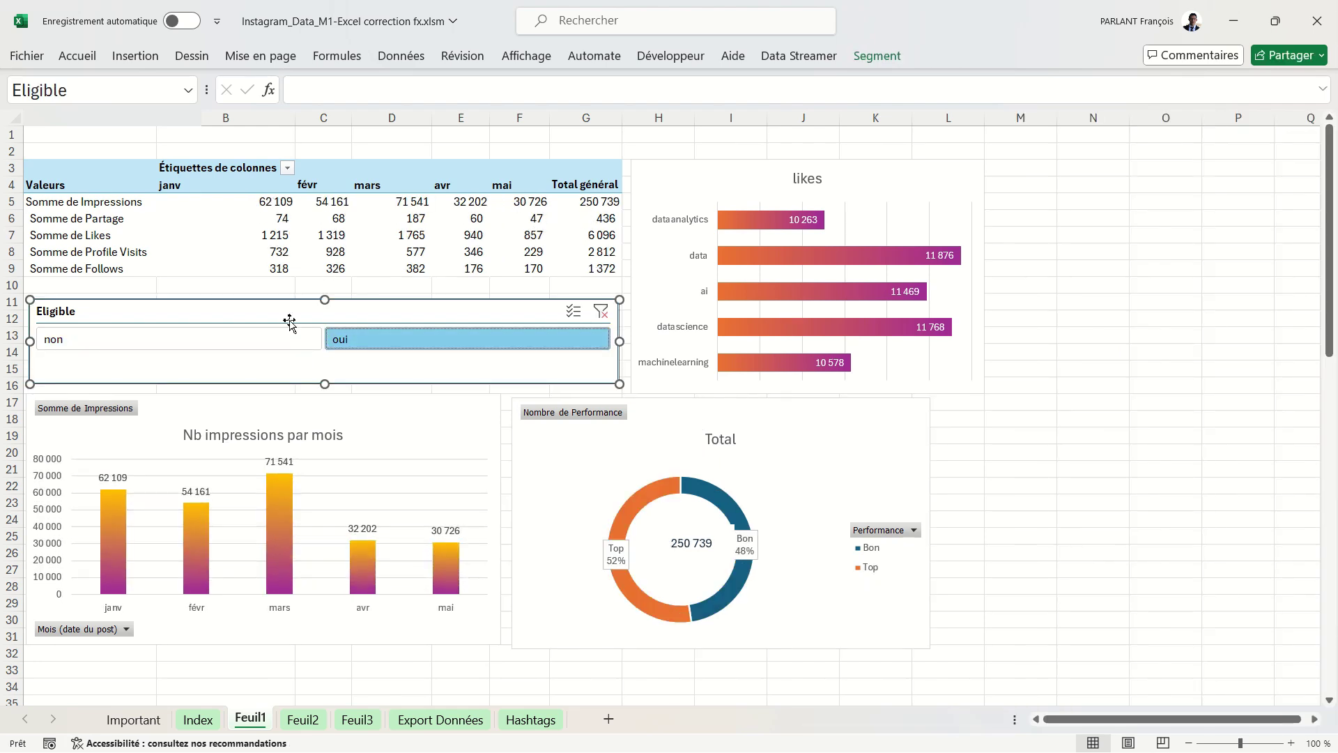
{"action": "left_click", "coordinate": [284, 339]}
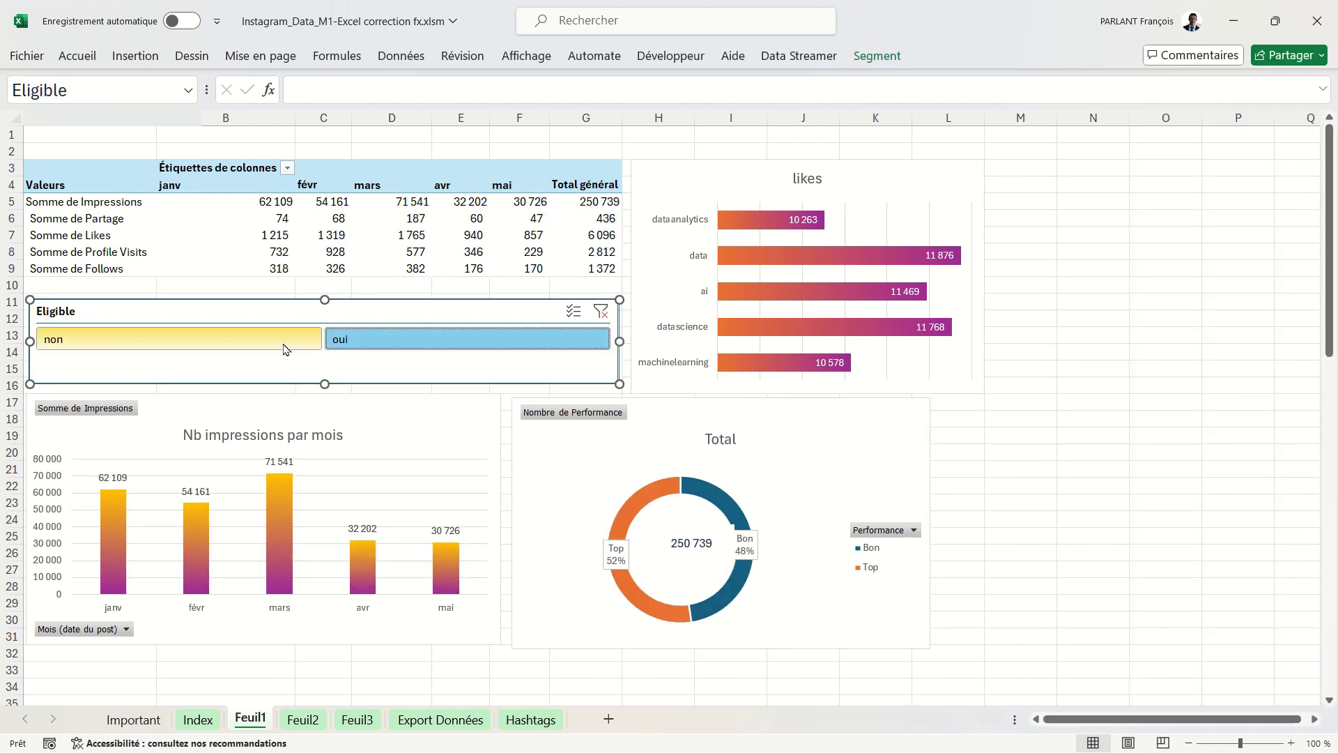
{"action": "left_click", "coordinate": [407, 350]}
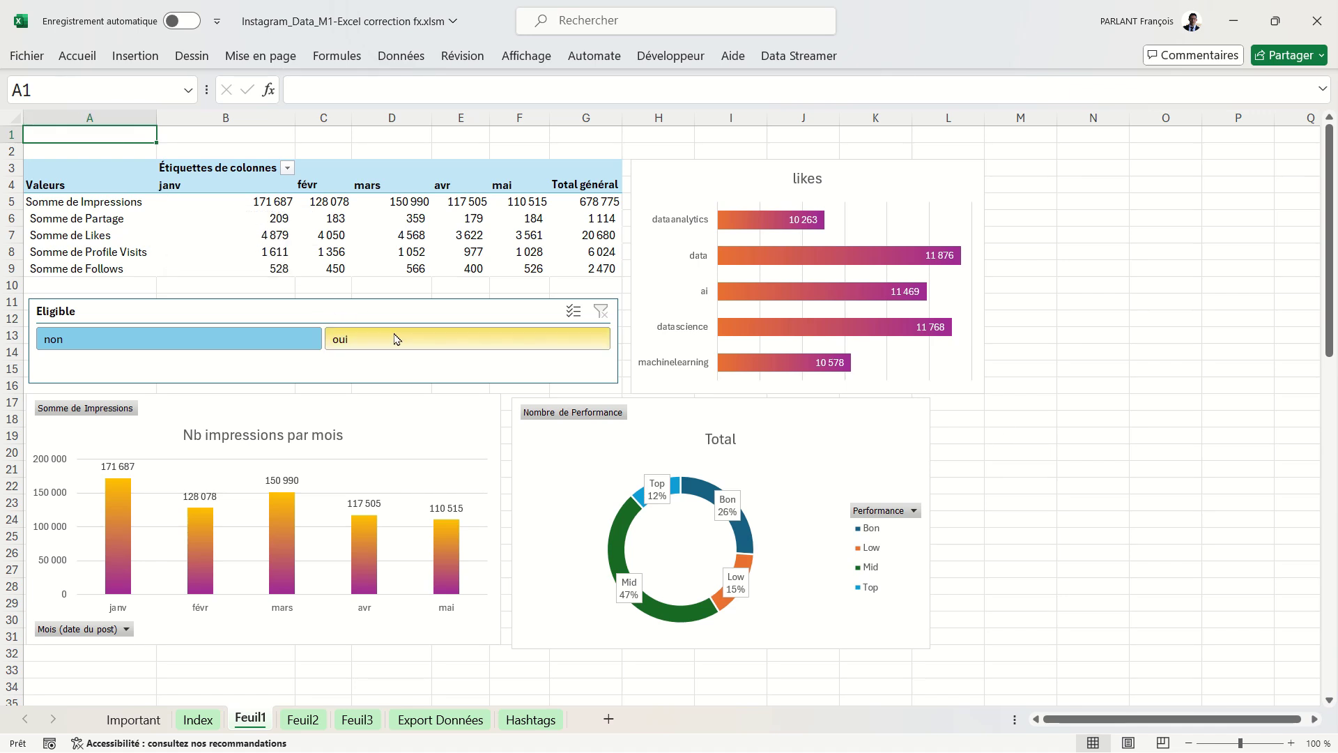
Print the dashboard in landscape, scaled to fit the whole sheet on one page.
{"action": "key", "text": "ctrl+p"}
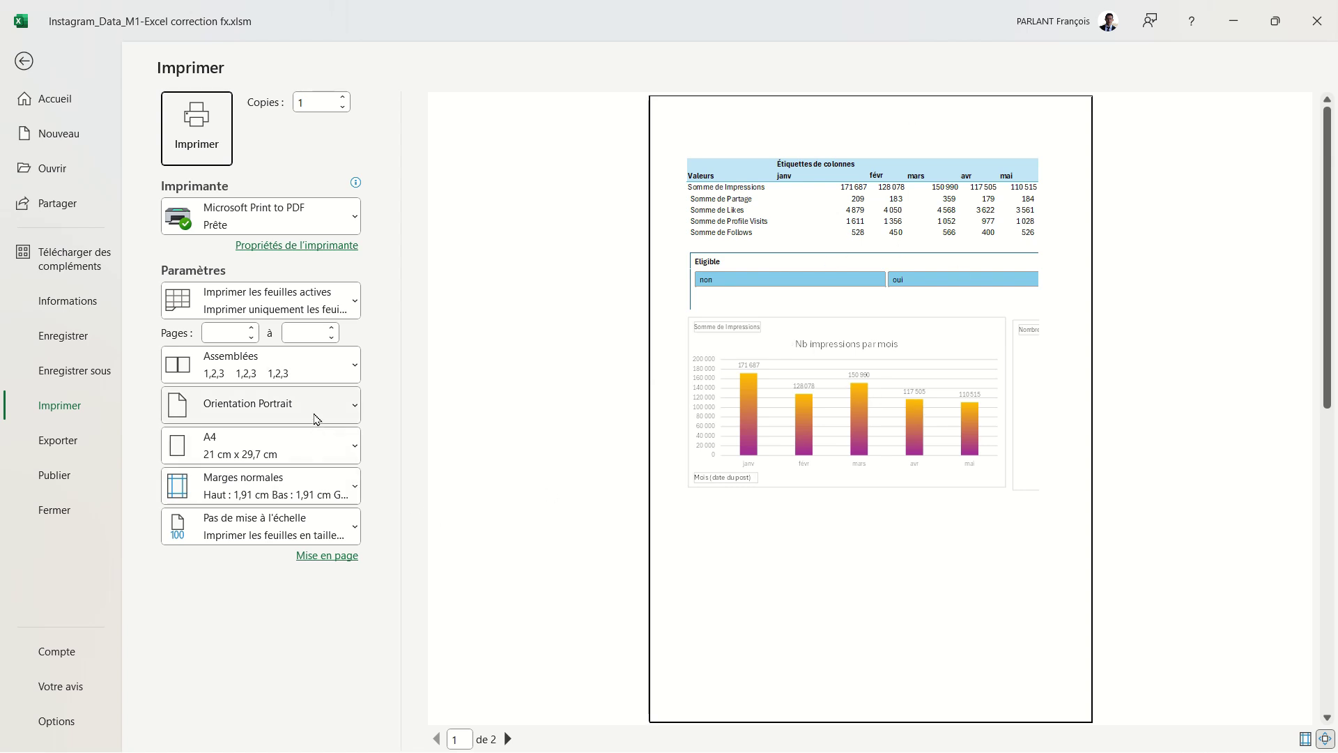
{"action": "left_click", "coordinate": [315, 416]}
{"action": "left_click", "coordinate": [302, 499]}
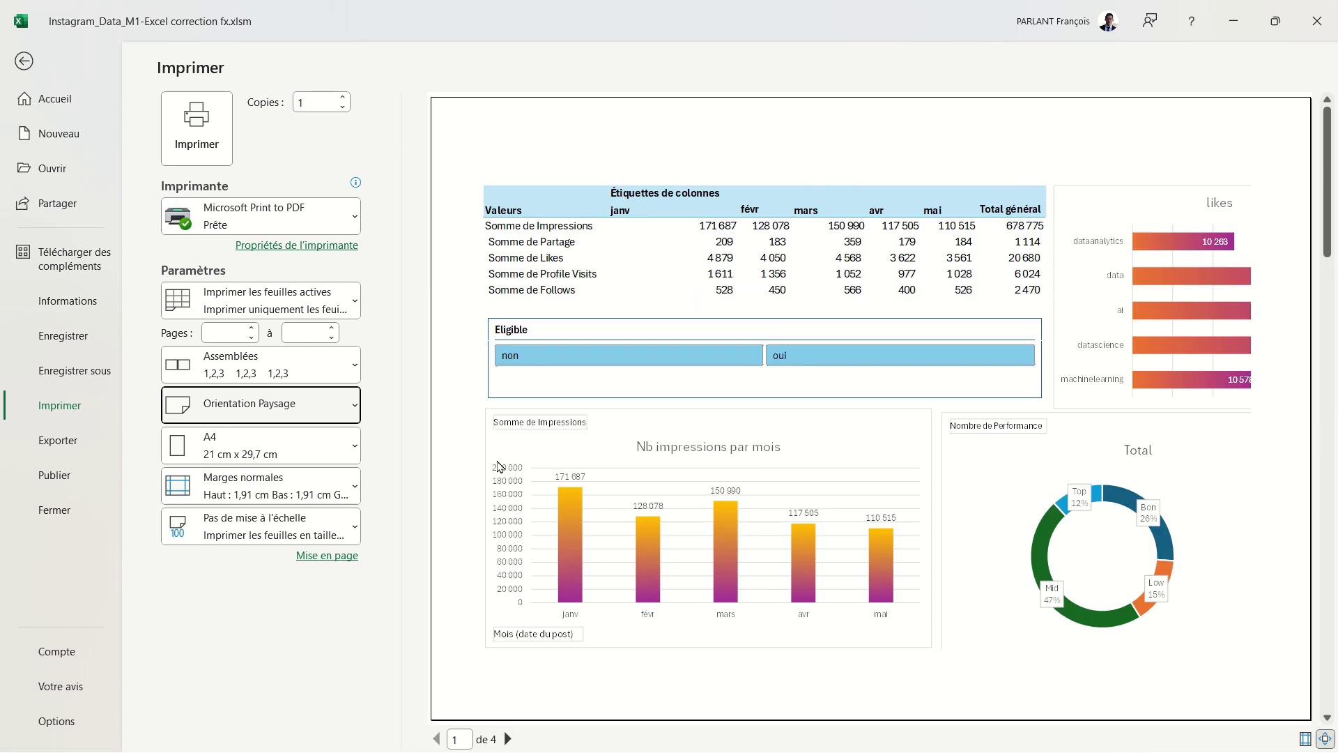
{"action": "left_click", "coordinate": [311, 533]}
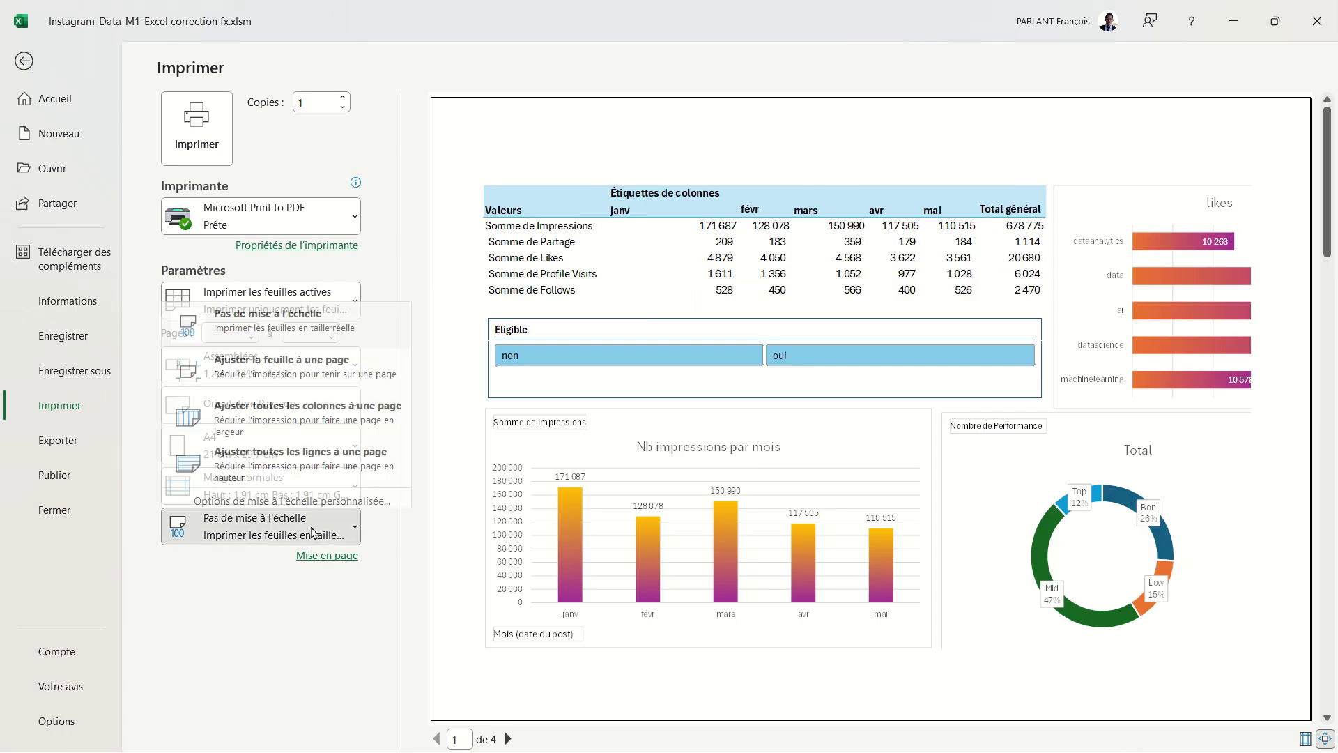
{"action": "left_click", "coordinate": [304, 365]}
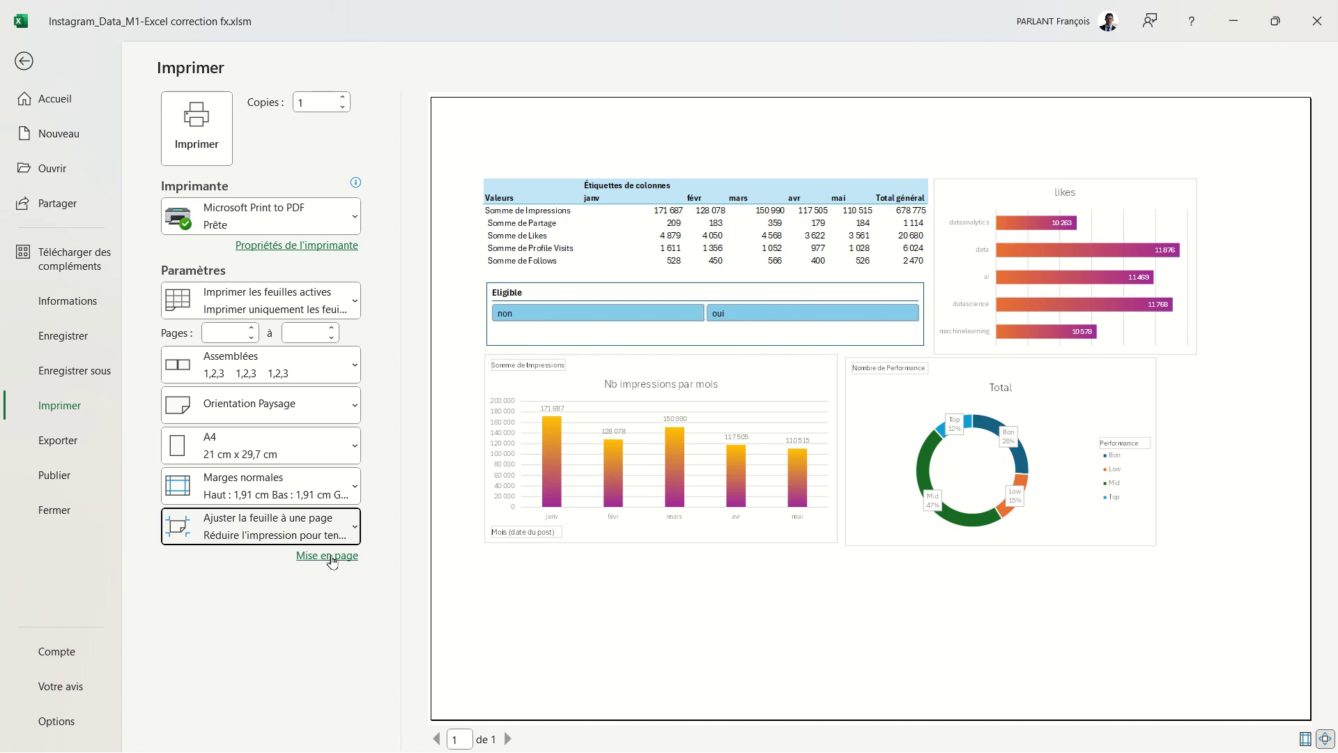
{"action": "left_click", "coordinate": [314, 488]}
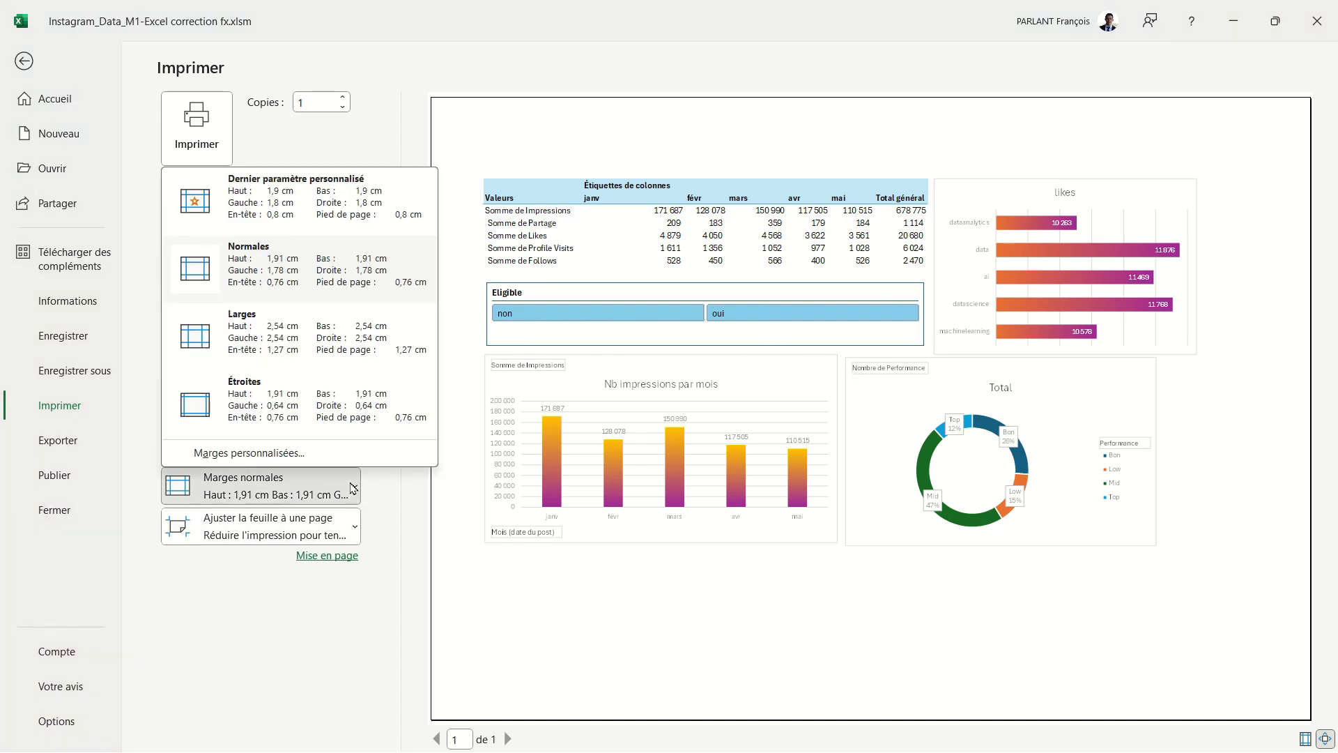
{"action": "left_click", "coordinate": [246, 454]}
Add a custom header with the date on the left and the file name on the right.
{"action": "left_click", "coordinate": [595, 204]}
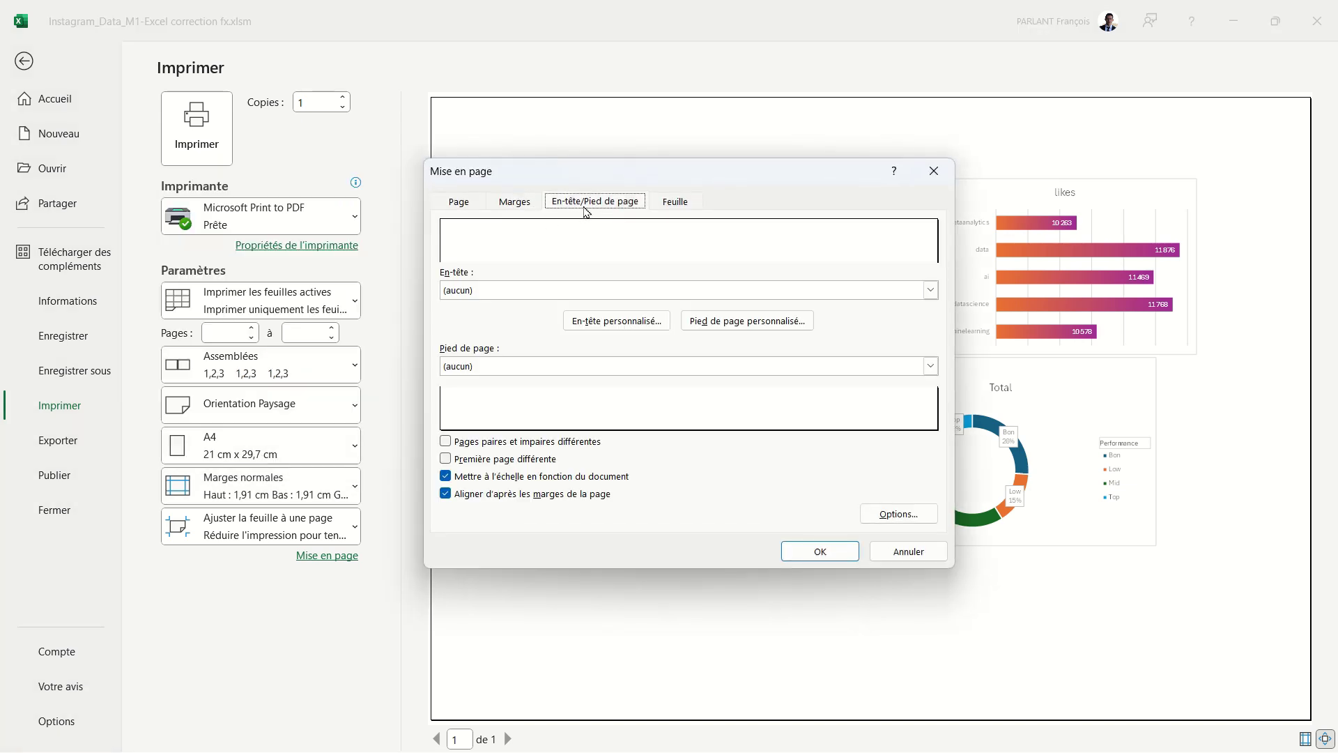
{"action": "left_click", "coordinate": [614, 330]}
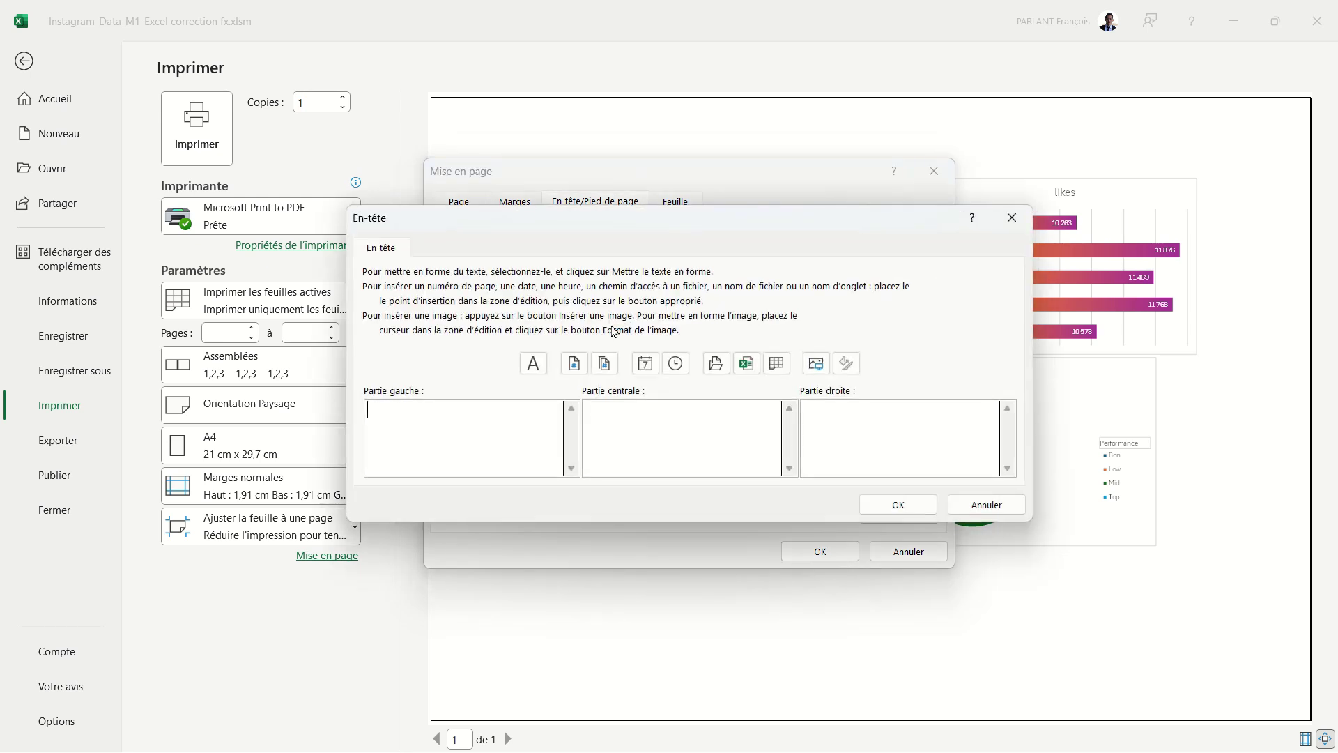
{"action": "left_click", "coordinate": [644, 363]}
{"action": "left_click", "coordinate": [876, 432]}
{"action": "left_click", "coordinate": [746, 363]}
{"action": "left_click", "coordinate": [905, 507]}
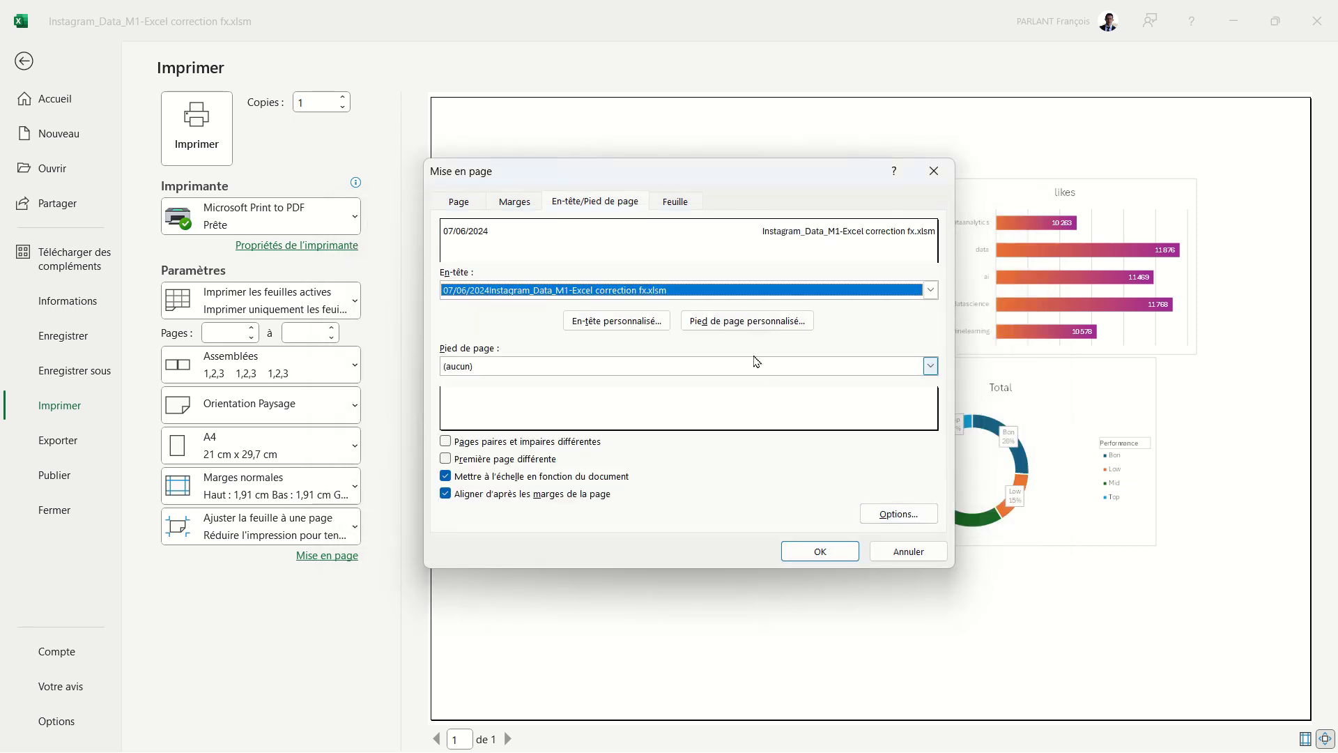
Add a custom footer with the page number and total pages on the right, and apply it.
{"action": "left_click", "coordinate": [750, 322]}
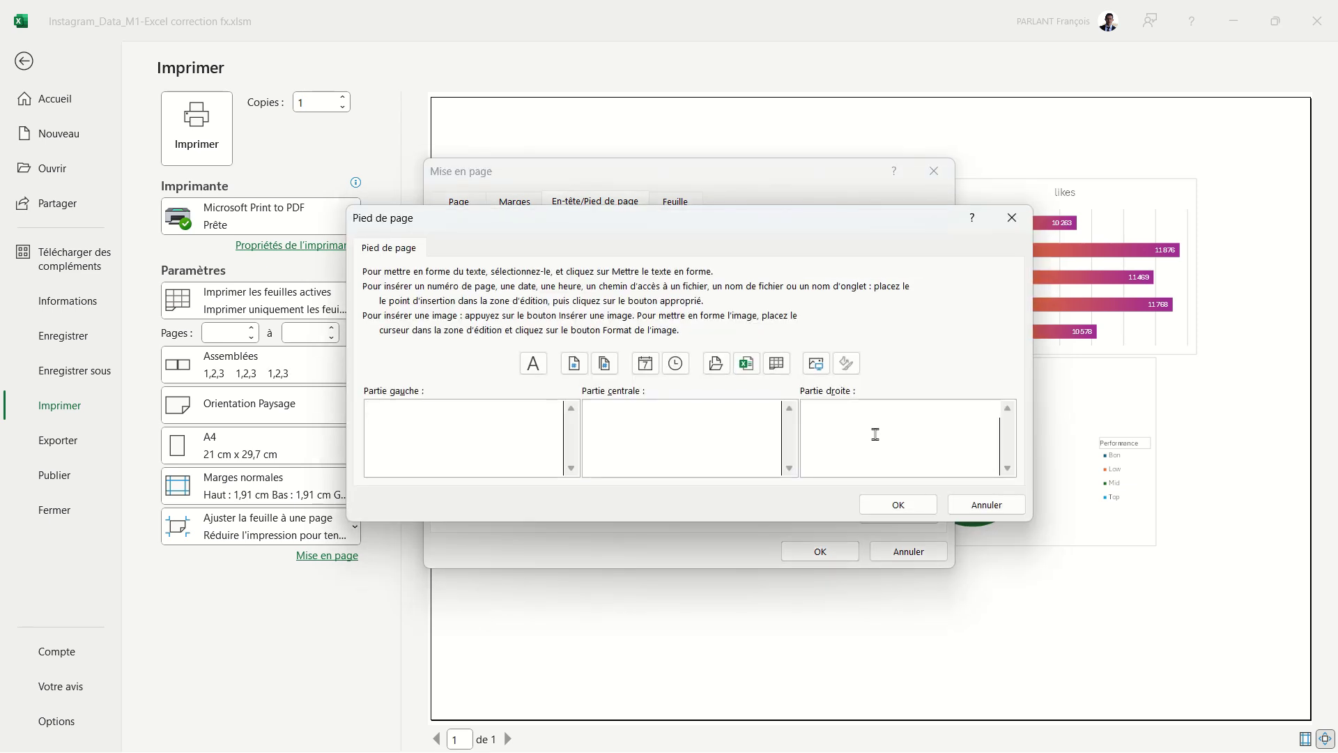
{"action": "left_click", "coordinate": [583, 373]}
{"action": "left_click", "coordinate": [604, 364]}
{"action": "left_click", "coordinate": [928, 501]}
{"action": "left_click", "coordinate": [831, 554]}
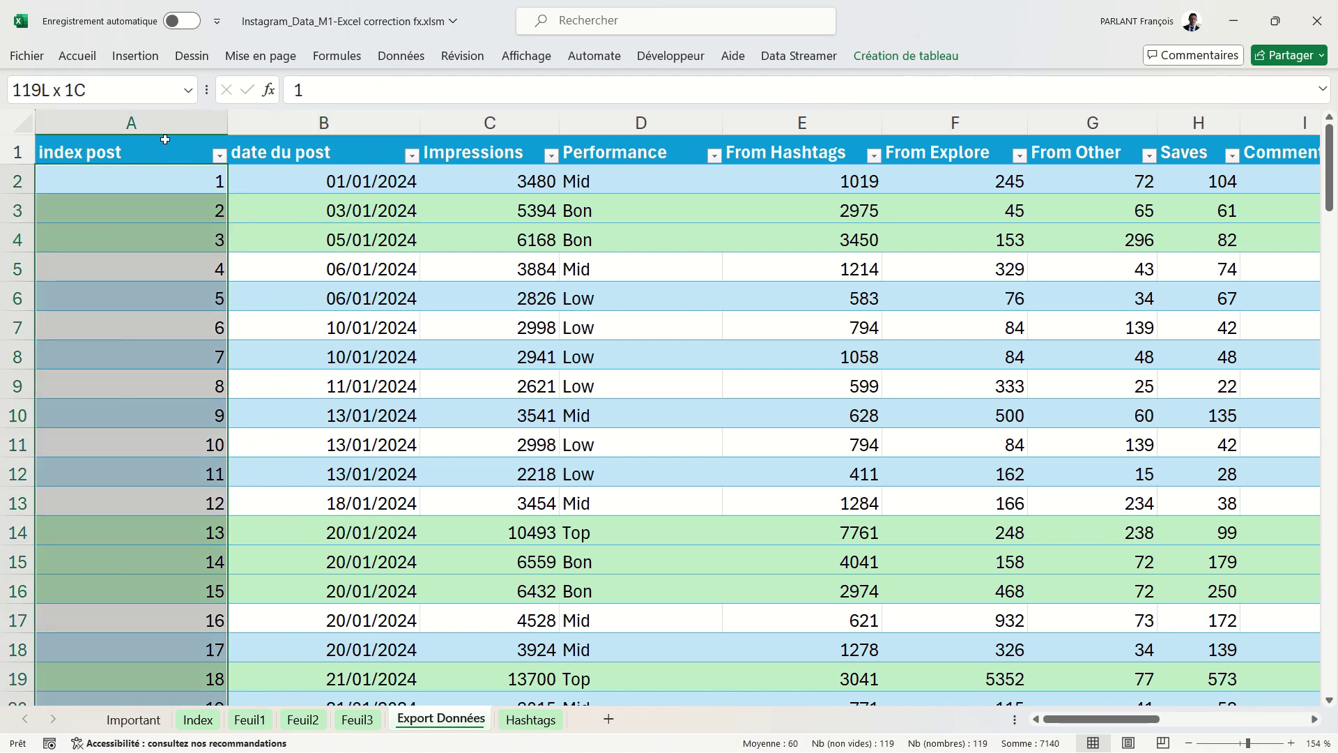
Select the Export Données data columns, from index post and date du post across to the hashtag columns.
{"action": "left_click_drag", "start_coordinate": [166, 136], "coordinate": [486, 153]}
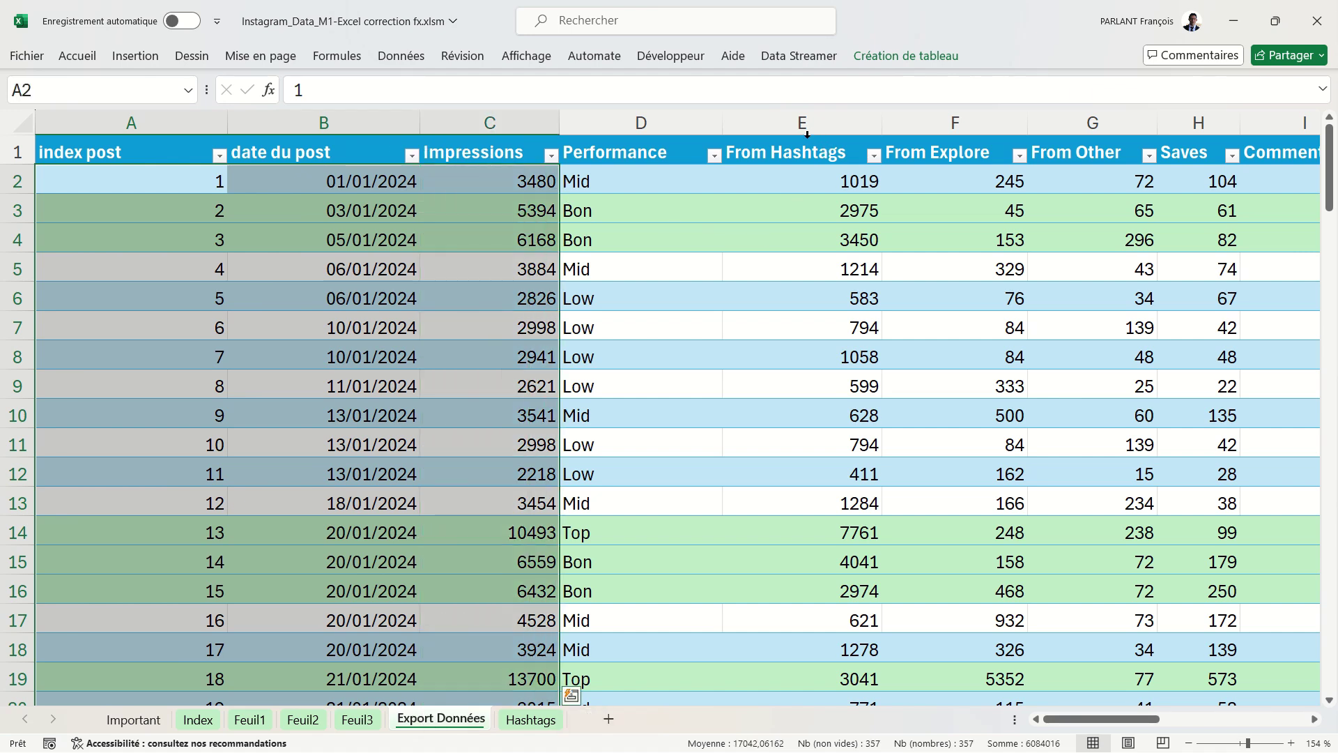
{"action": "left_click_drag", "start_coordinate": [806, 135], "coordinate": [1189, 162]}
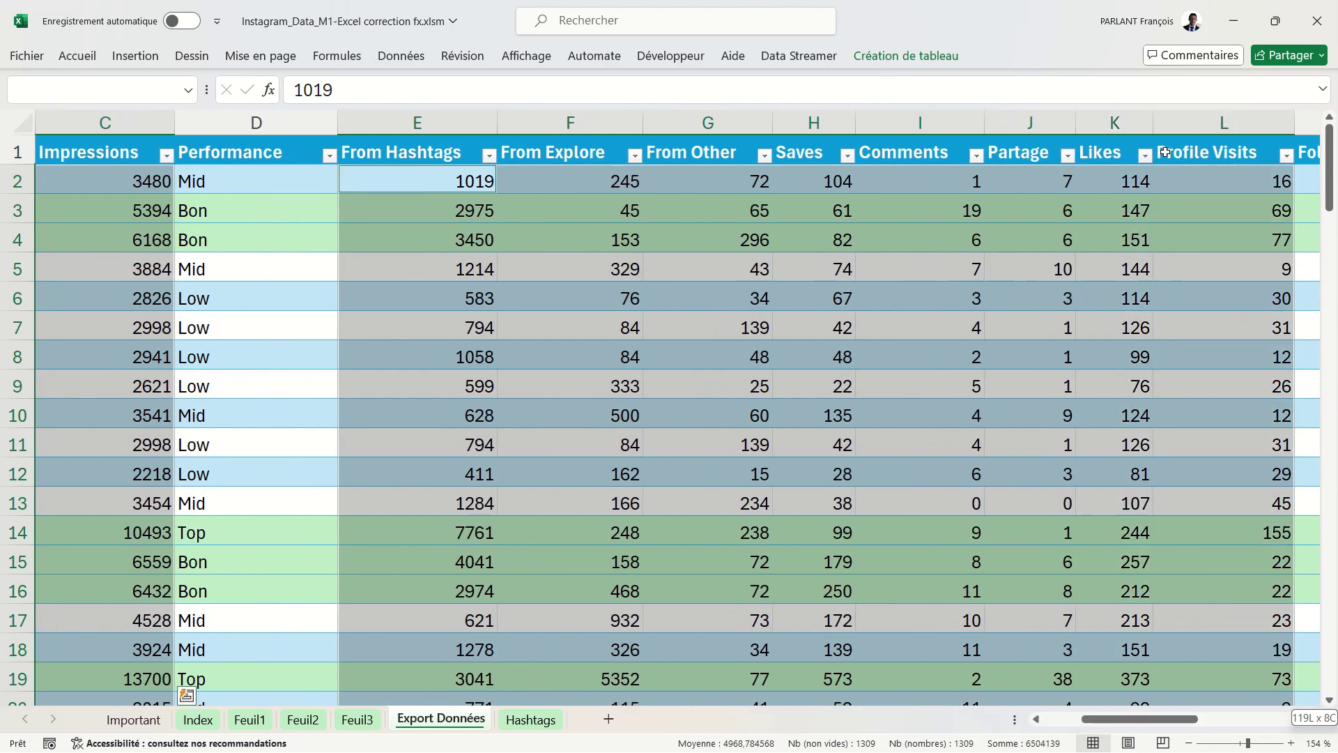
{"action": "mouse_move", "coordinate": [1188, 162]}
{"action": "left_mouse_down"}
{"action": "mouse_move", "coordinate": [1324, 152]}
{"action": "mouse_move", "coordinate": [1136, 175]}
{"action": "left_mouse_up"}
{"action": "scroll", "coordinate": [844, 159], "scroll_direction": "right", "scroll_amount": 3}
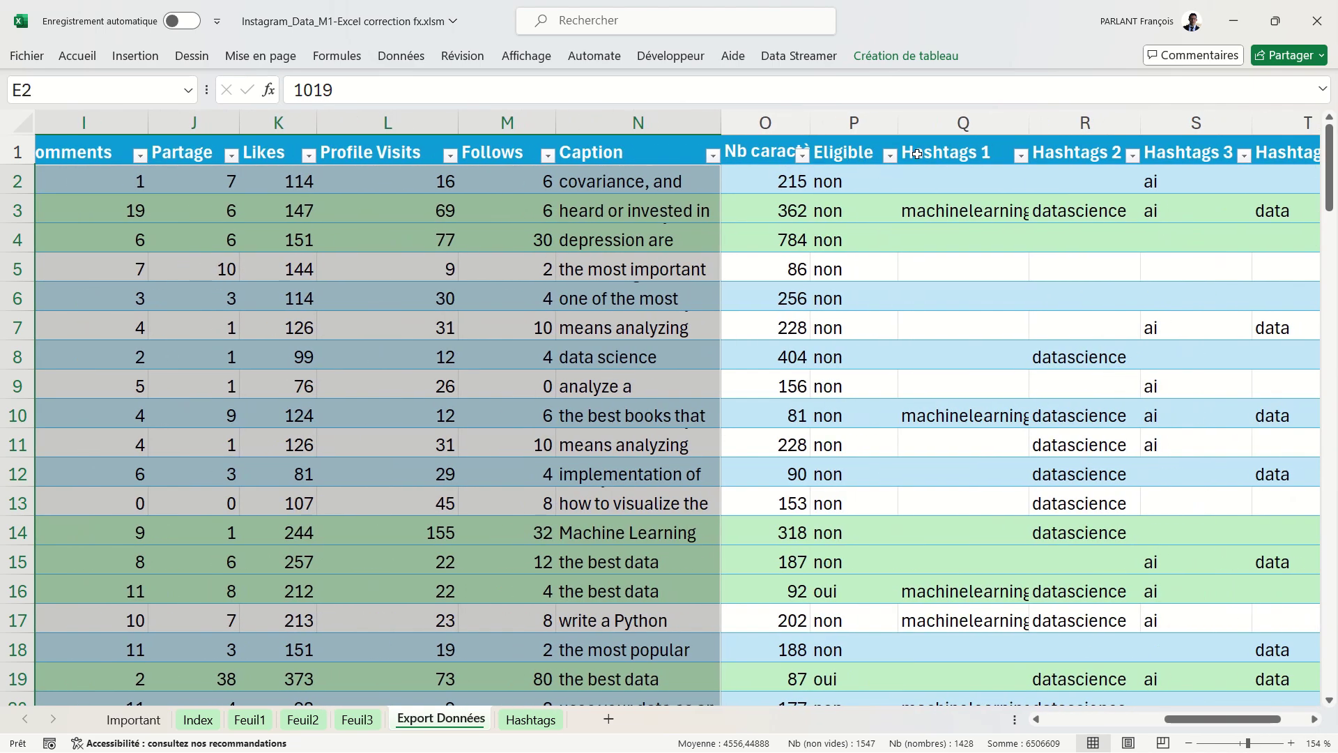
{"action": "left_click_drag", "start_coordinate": [940, 138], "coordinate": [1157, 163]}
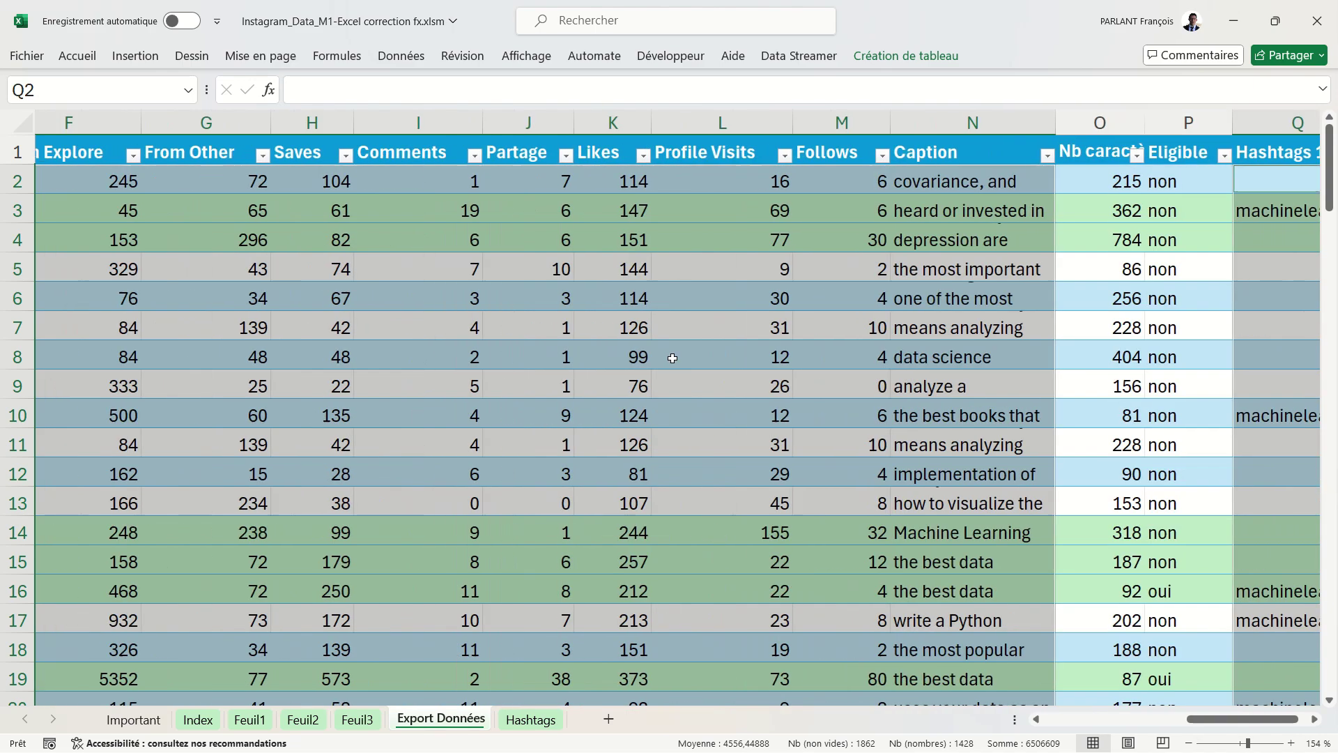
{"action": "scroll", "coordinate": [671, 358], "scroll_direction": "left", "scroll_amount": 10}
{"action": "scroll", "coordinate": [671, 357], "scroll_direction": "right", "scroll_amount": 2}
{"action": "scroll", "coordinate": [672, 358], "scroll_direction": "right", "scroll_amount": 2}
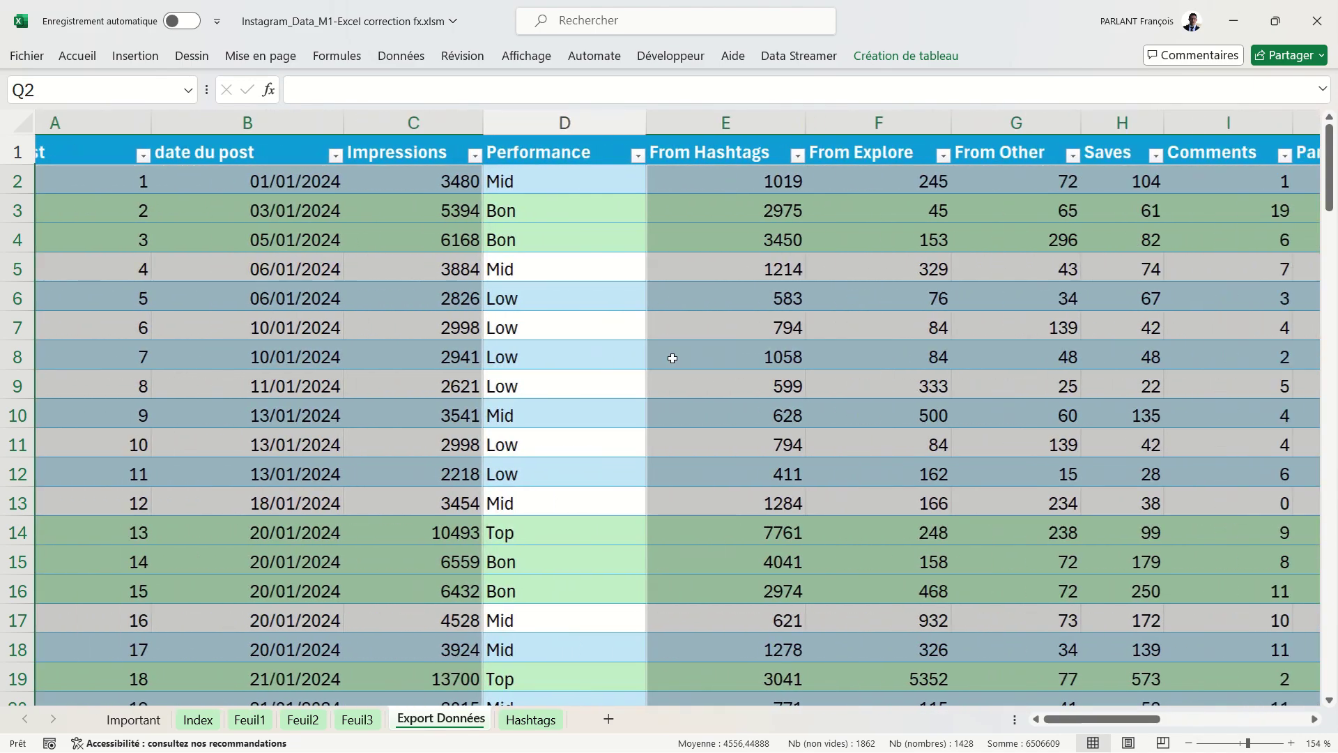
{"action": "scroll", "coordinate": [671, 358], "scroll_direction": "right", "scroll_amount": 2}
{"action": "scroll", "coordinate": [671, 358], "scroll_direction": "right", "scroll_amount": 2}
{"action": "scroll", "coordinate": [672, 358], "scroll_direction": "left", "scroll_amount": 5}
{"action": "scroll", "coordinate": [672, 353], "scroll_direction": "left", "scroll_amount": 3}
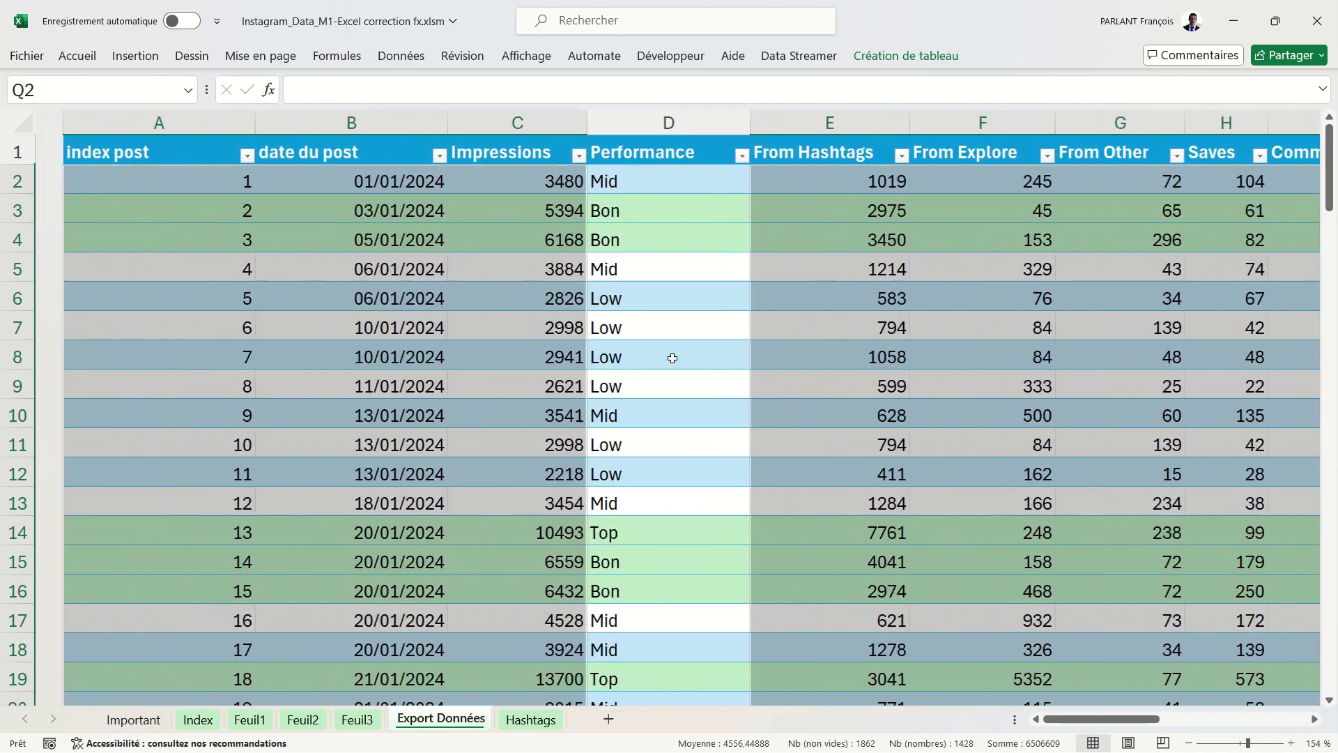
Clear Verrouillée in the Protection settings of the selected cells so they stay editable.
{"action": "right_click", "coordinate": [259, 208]}
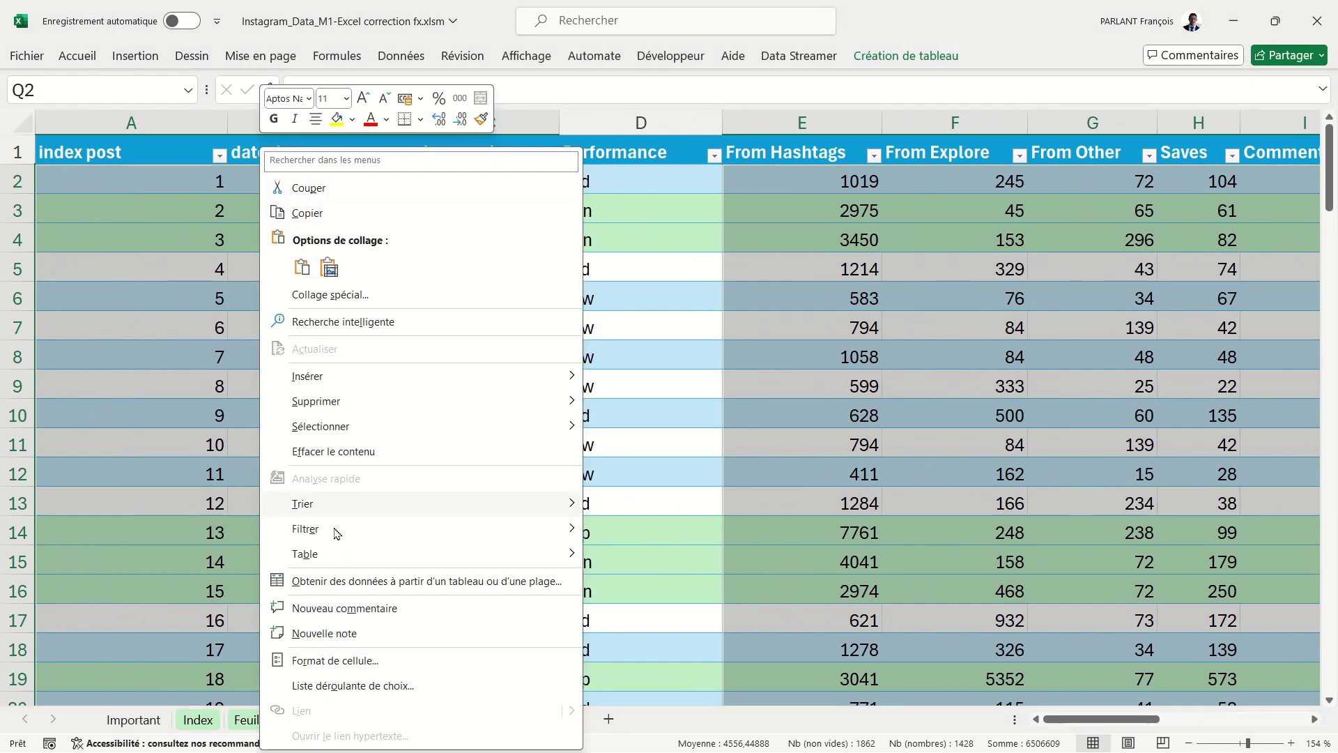
{"action": "scroll", "coordinate": [356, 660], "scroll_direction": "right", "scroll_amount": 4}
{"action": "key", "text": "ctrl+1"}
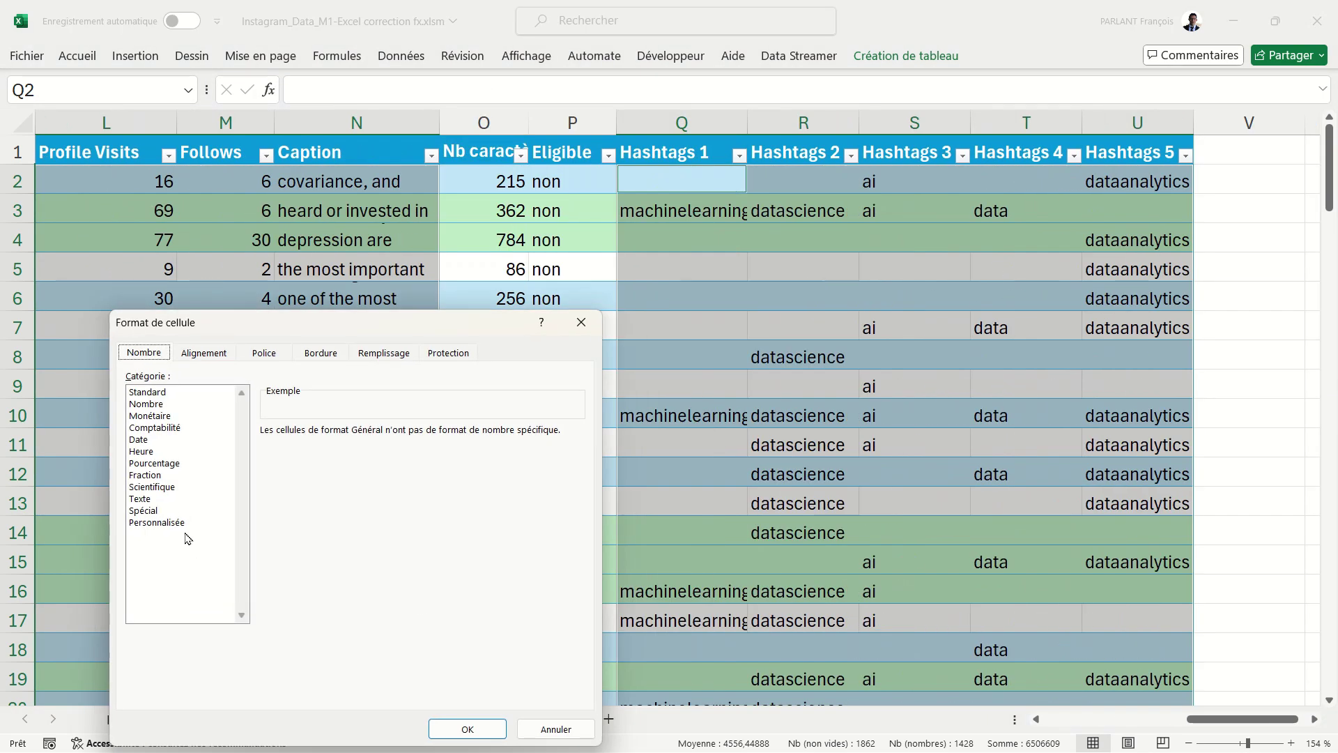
{"action": "left_click", "coordinate": [452, 354]}
{"action": "left_click", "coordinate": [131, 377]}
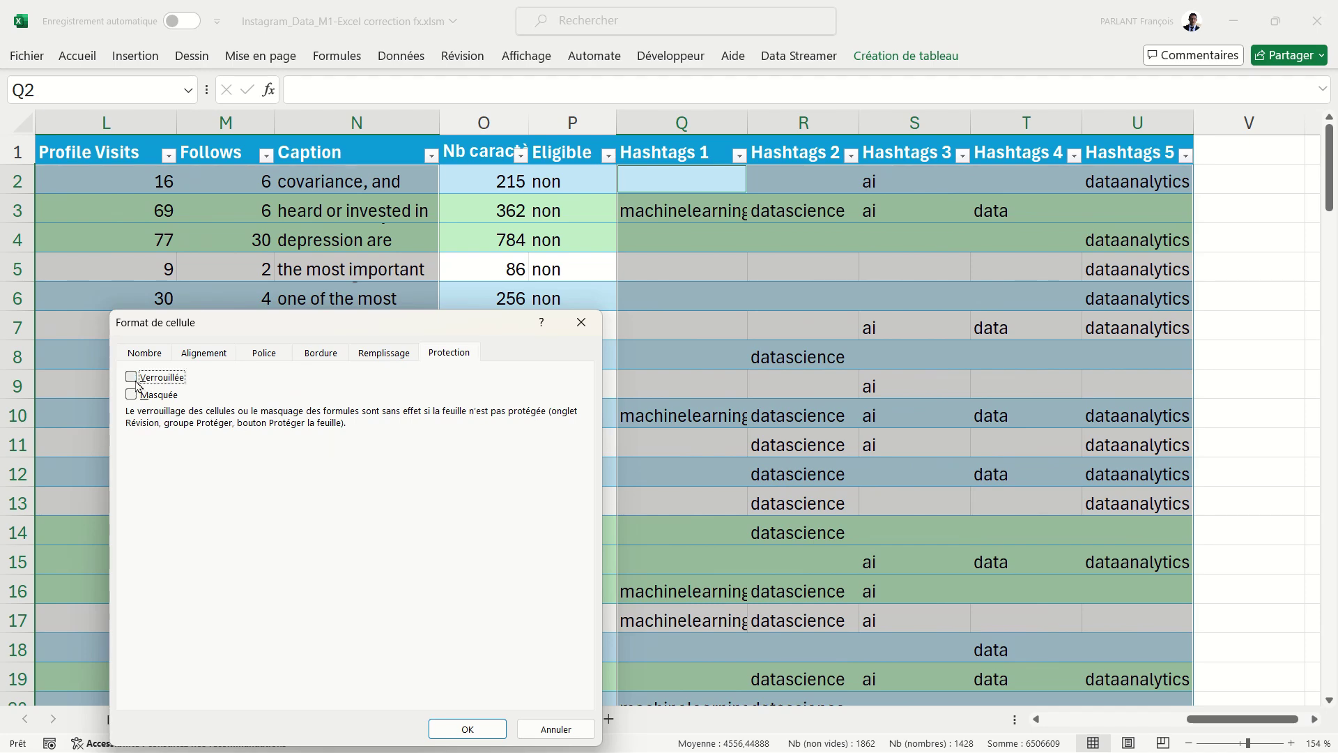
{"action": "left_click", "coordinate": [466, 727]}
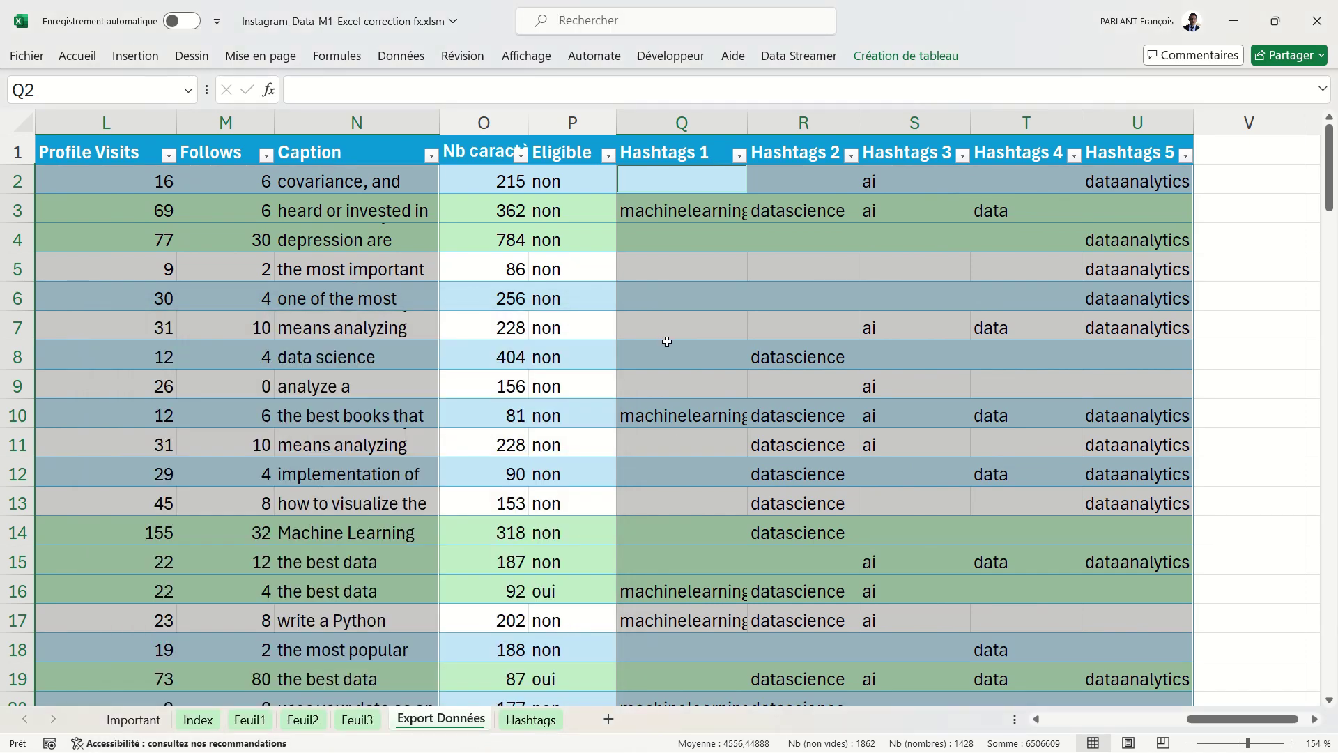
{"action": "left_click", "coordinate": [664, 341]}
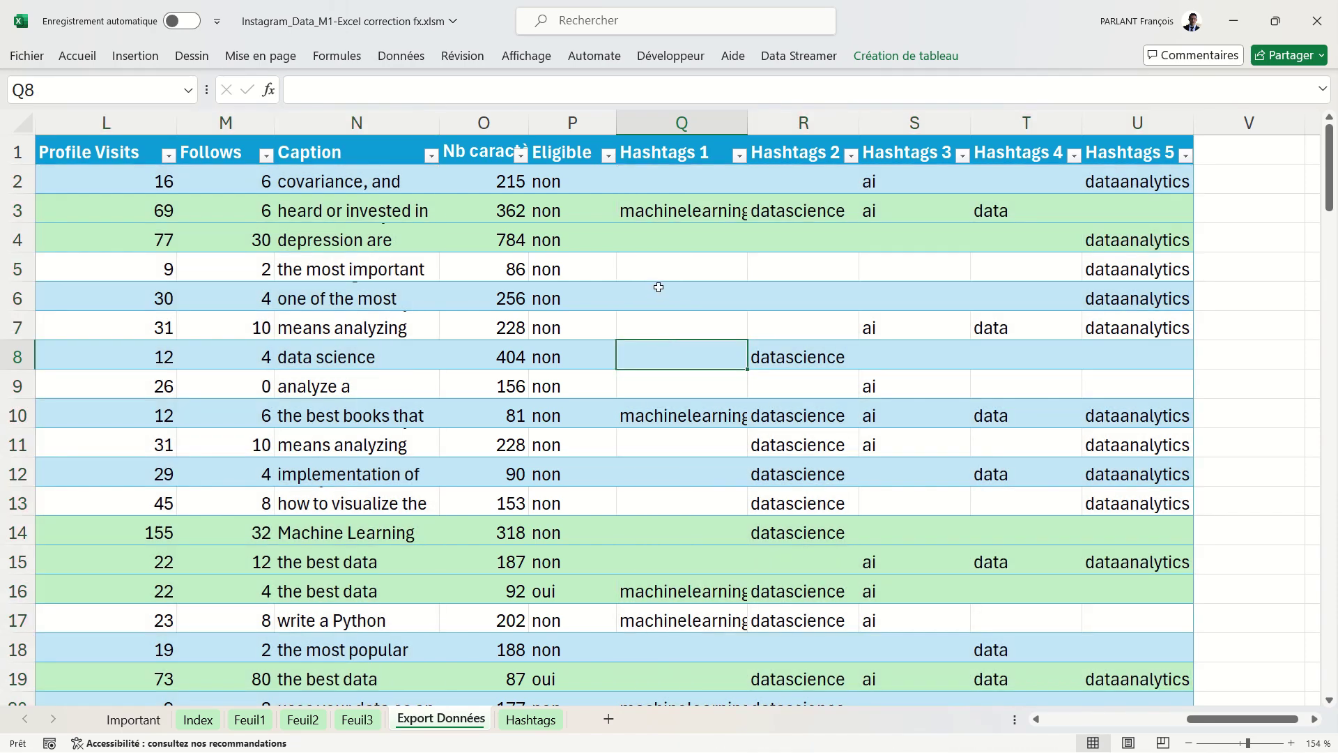
Protect the Export Données sheet with the default permissions.
{"action": "left_click", "coordinate": [462, 56]}
{"action": "left_click", "coordinate": [872, 105]}
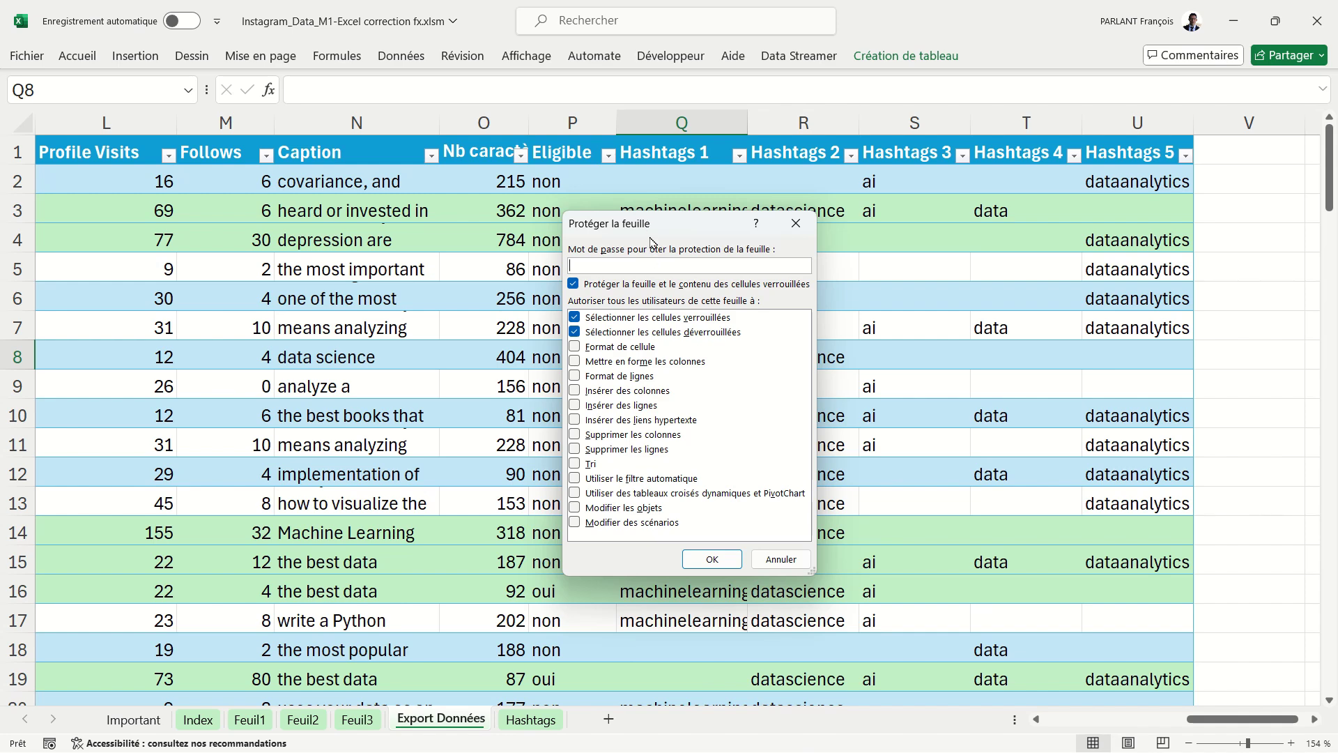
{"action": "left_click", "coordinate": [713, 569]}
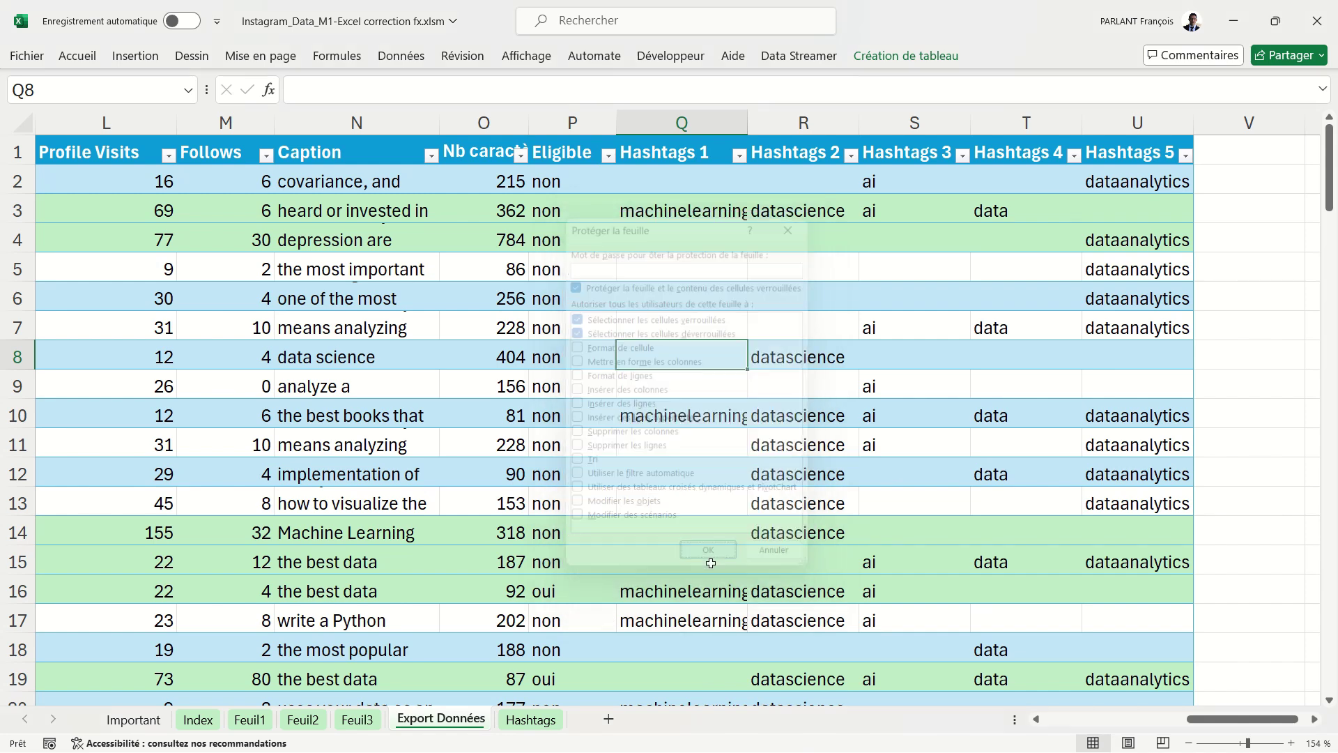
{"action": "scroll", "coordinate": [637, 406], "scroll_direction": "left", "scroll_amount": 3}
{"action": "scroll", "coordinate": [636, 405], "scroll_direction": "left", "scroll_amount": 5}
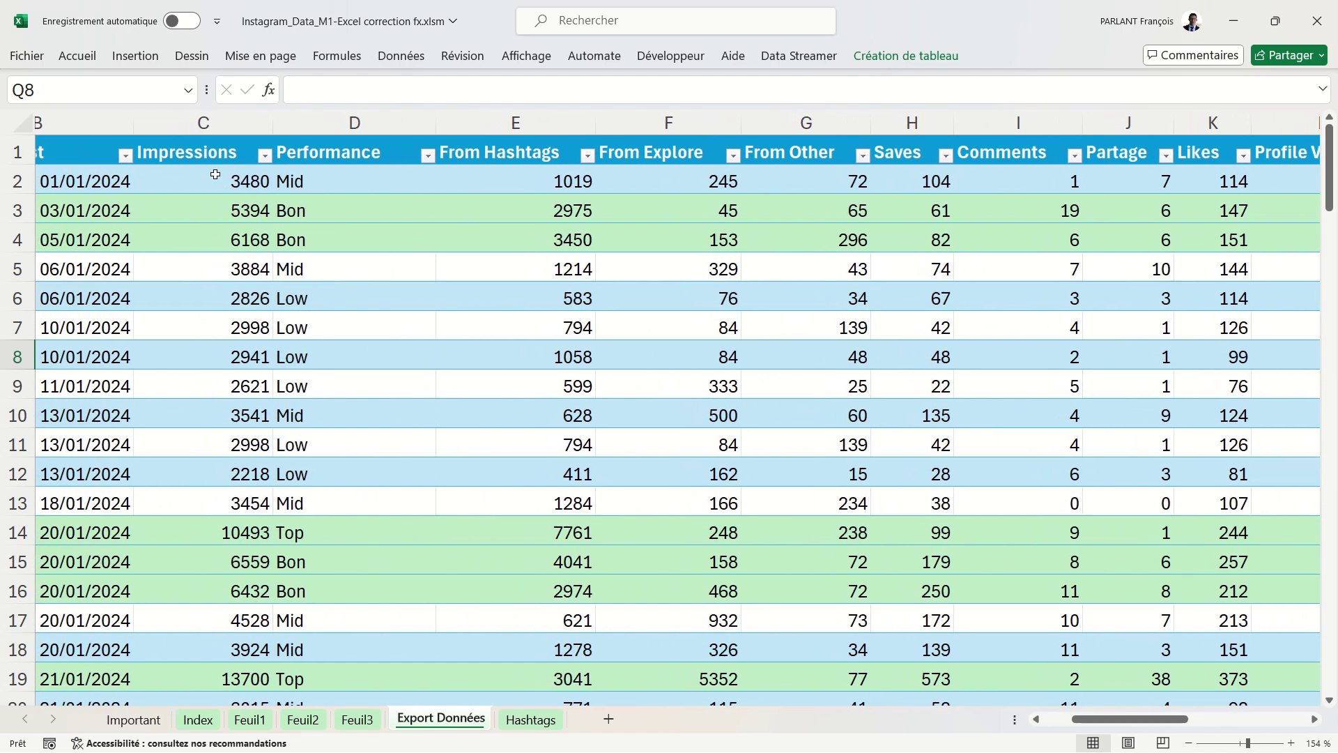
Change the impressions value in C2 from 3480 to 3481.
{"action": "left_click", "coordinate": [215, 175]}
{"action": "left_click", "coordinate": [339, 89]}
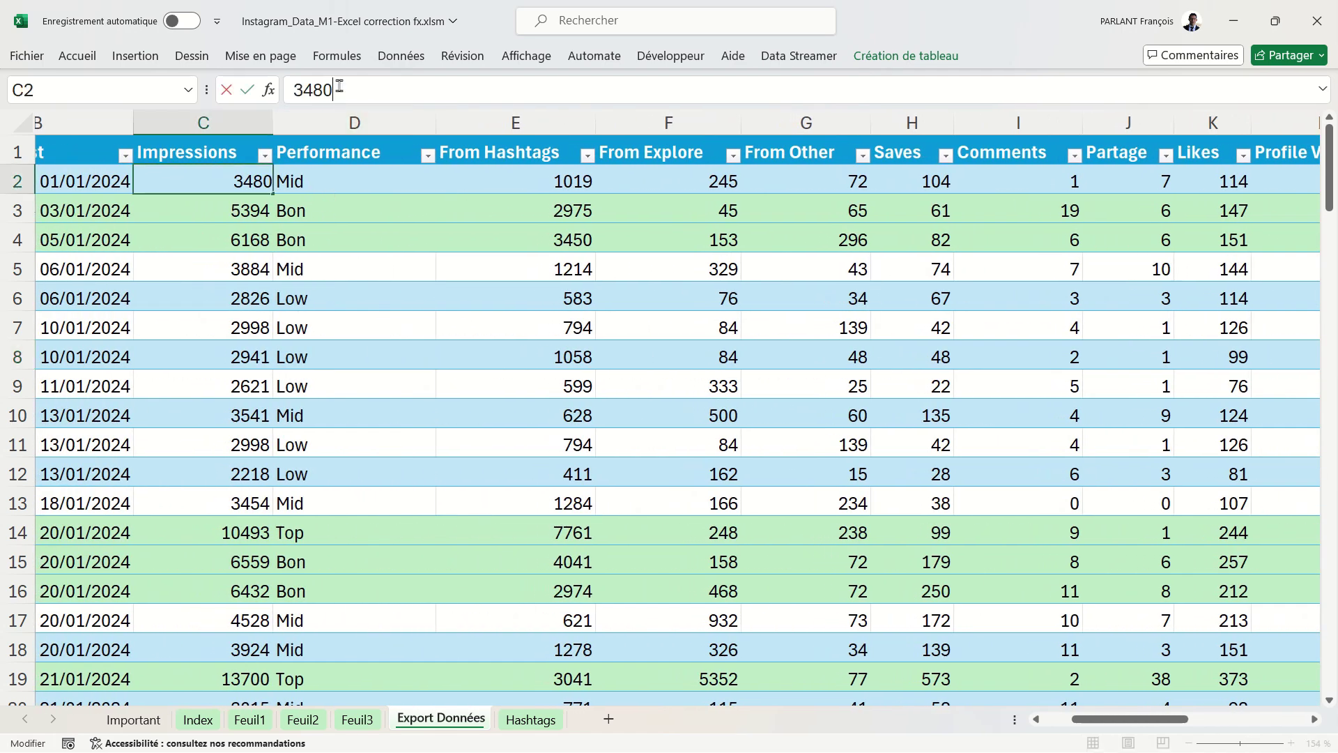
{"action": "key", "text": "BackSpace"}
{"action": "type", "text": "1"}
{"action": "key", "text": "Return"}
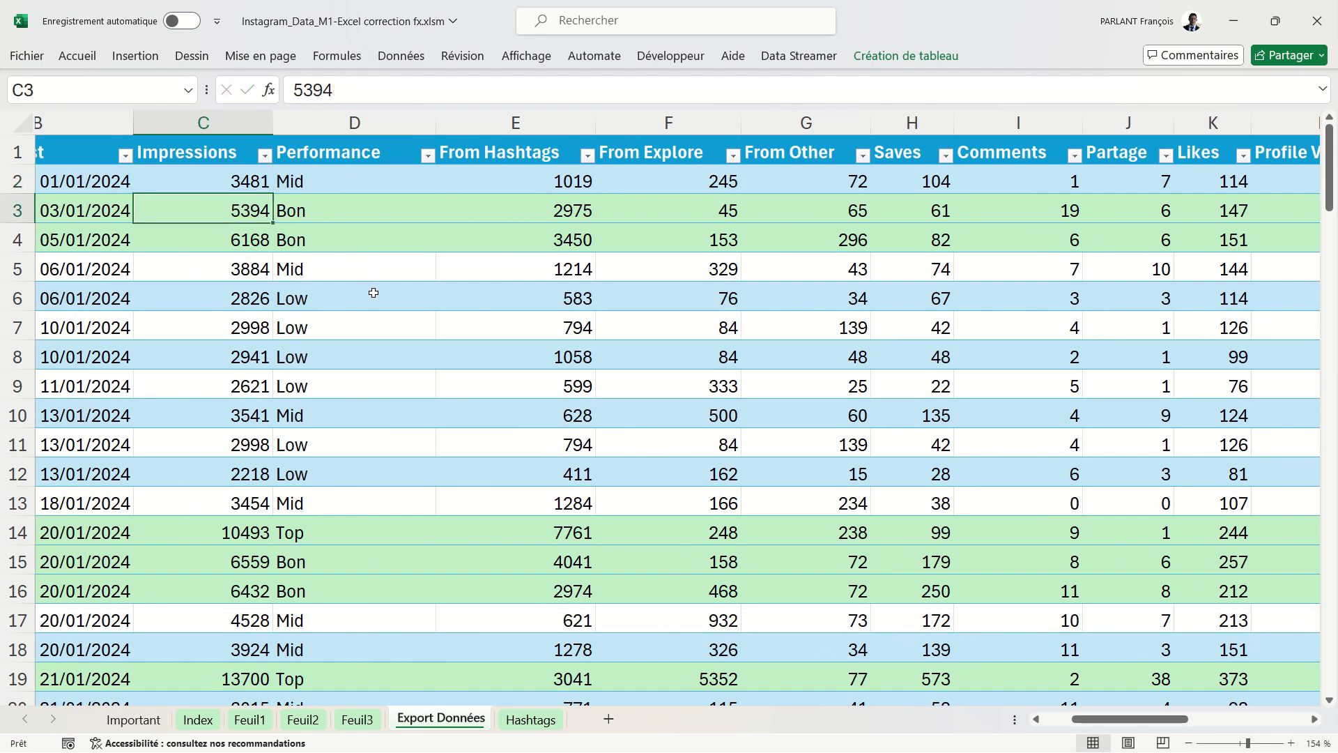
Try editing the Nb caractères formula in O2 and dismiss the protected-sheet warning.
{"action": "scroll", "coordinate": [603, 279], "scroll_direction": "right", "scroll_amount": 3}
{"action": "scroll", "coordinate": [610, 272], "scroll_direction": "right", "scroll_amount": 2}
{"action": "scroll", "coordinate": [600, 271], "scroll_direction": "right", "scroll_amount": 1}
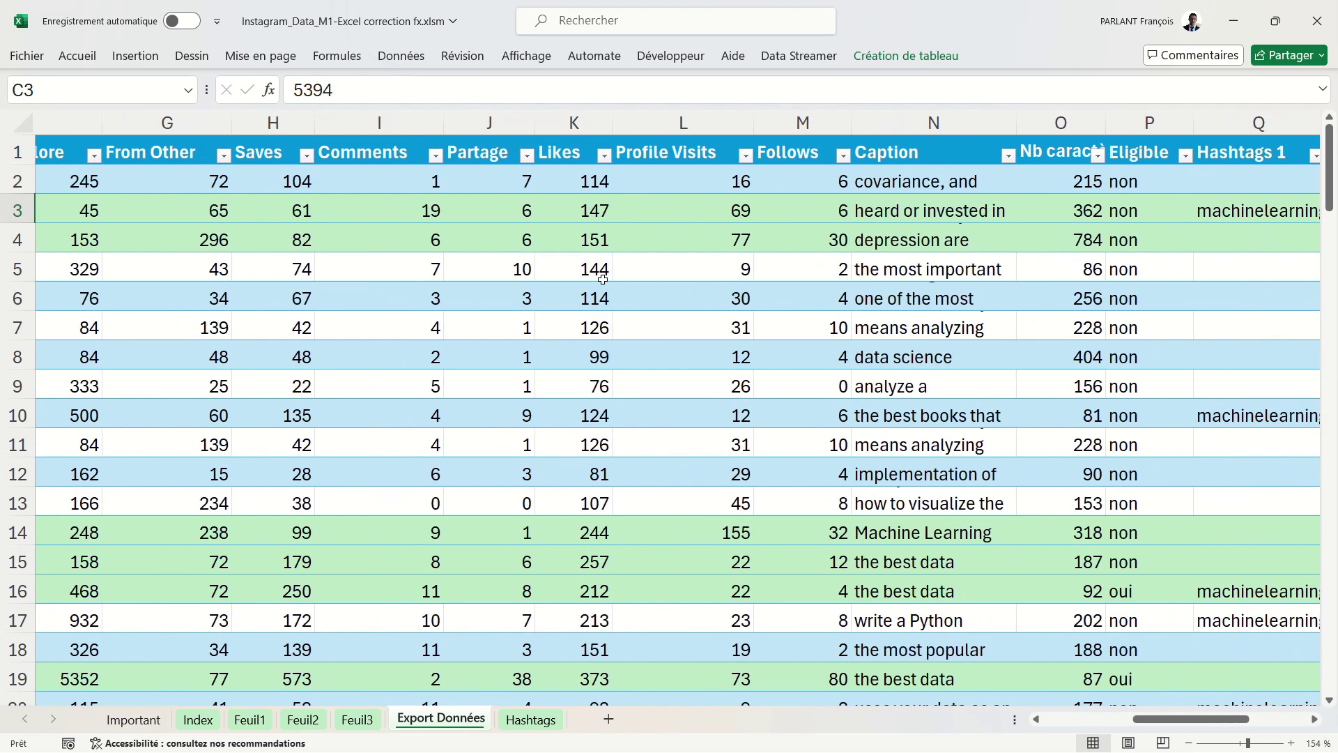
{"action": "left_click", "coordinate": [1072, 189]}
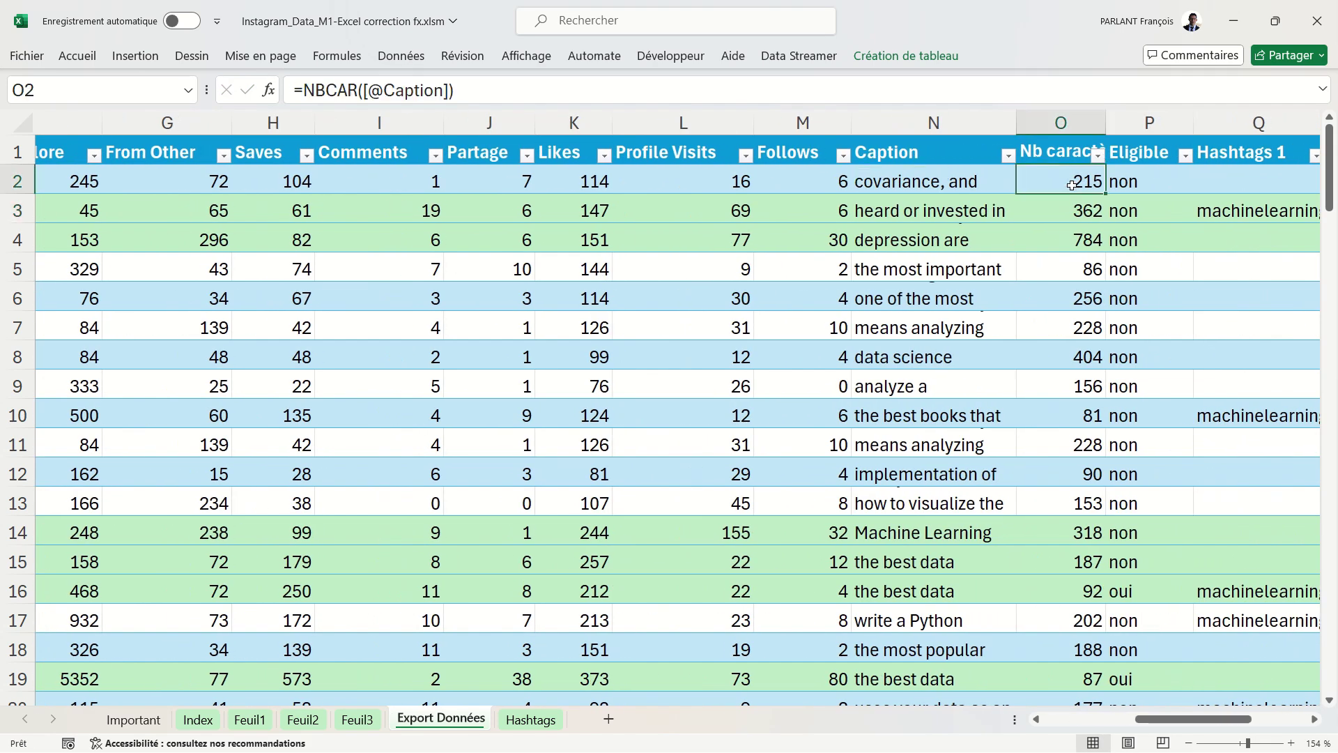
{"action": "double_click", "coordinate": [1073, 190]}
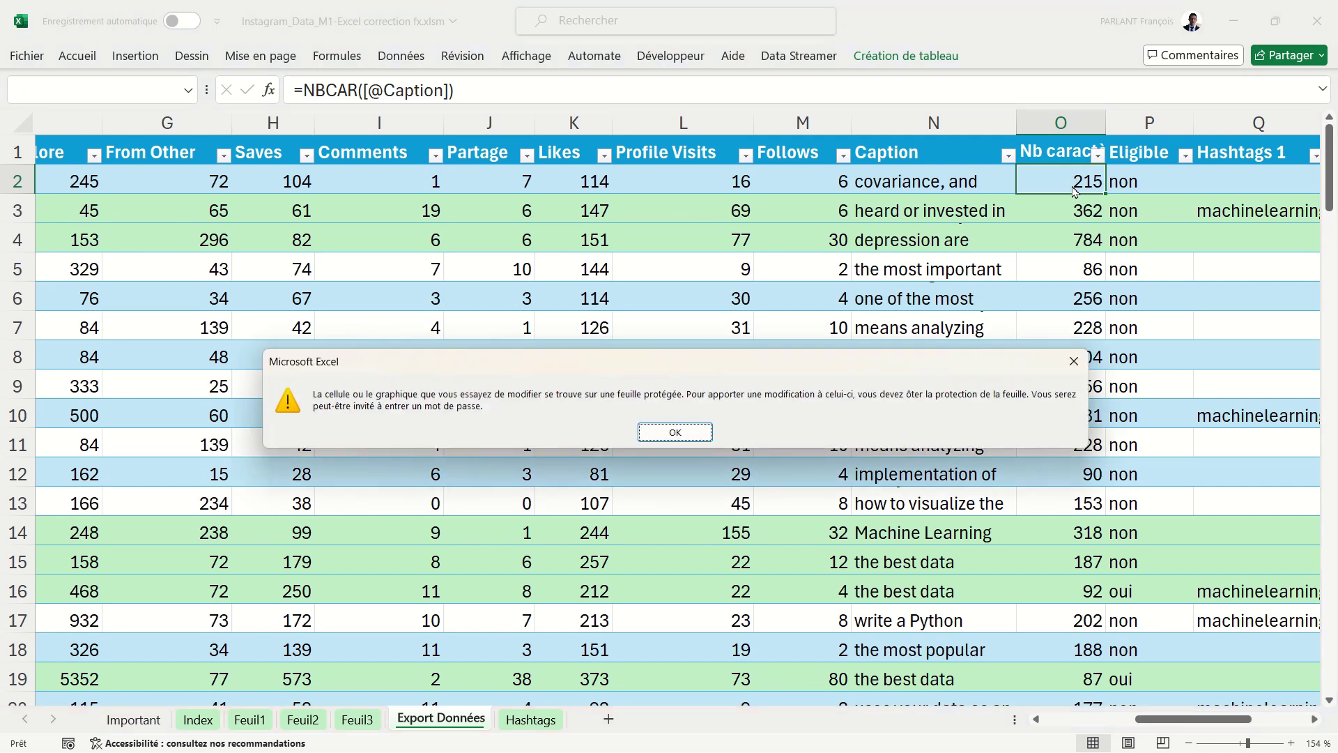
{"action": "key", "text": "Return"}
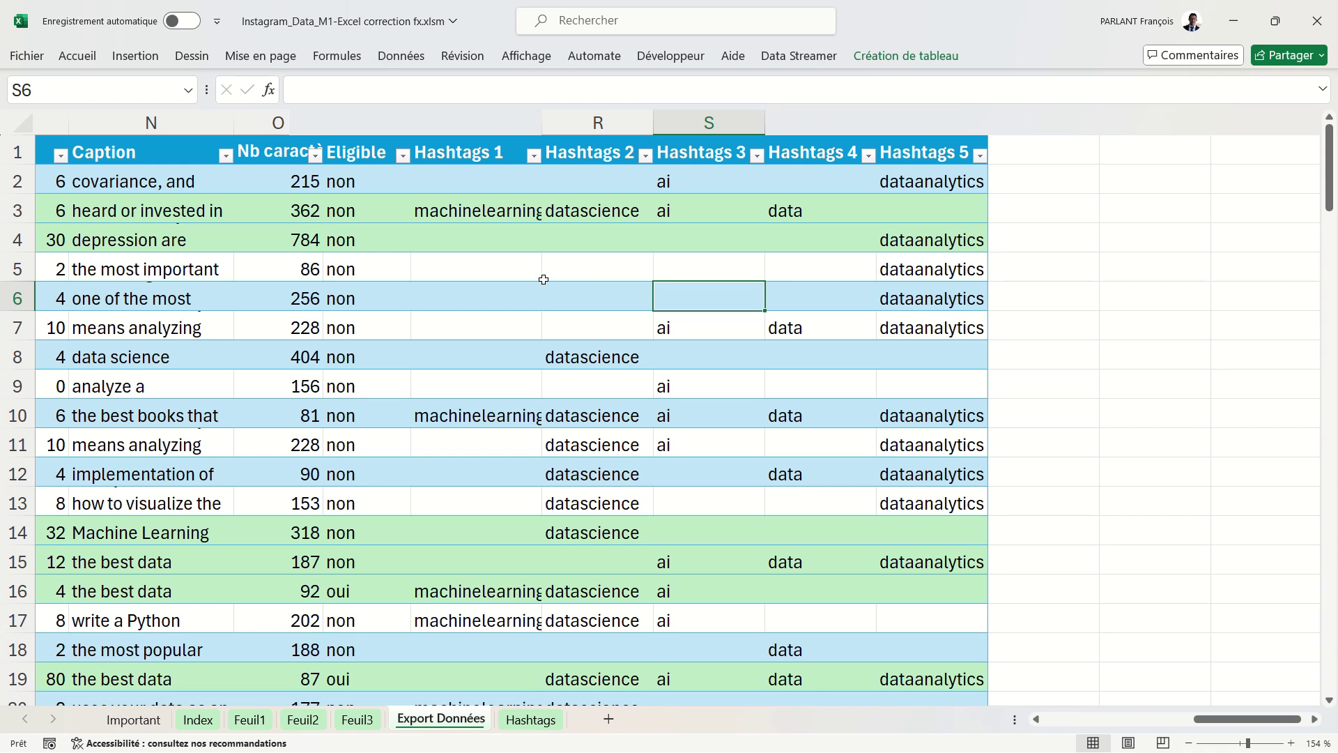
Enter the placeholder 'vide' in hashtag cells Q5 and S6.
{"action": "left_click", "coordinate": [496, 264]}
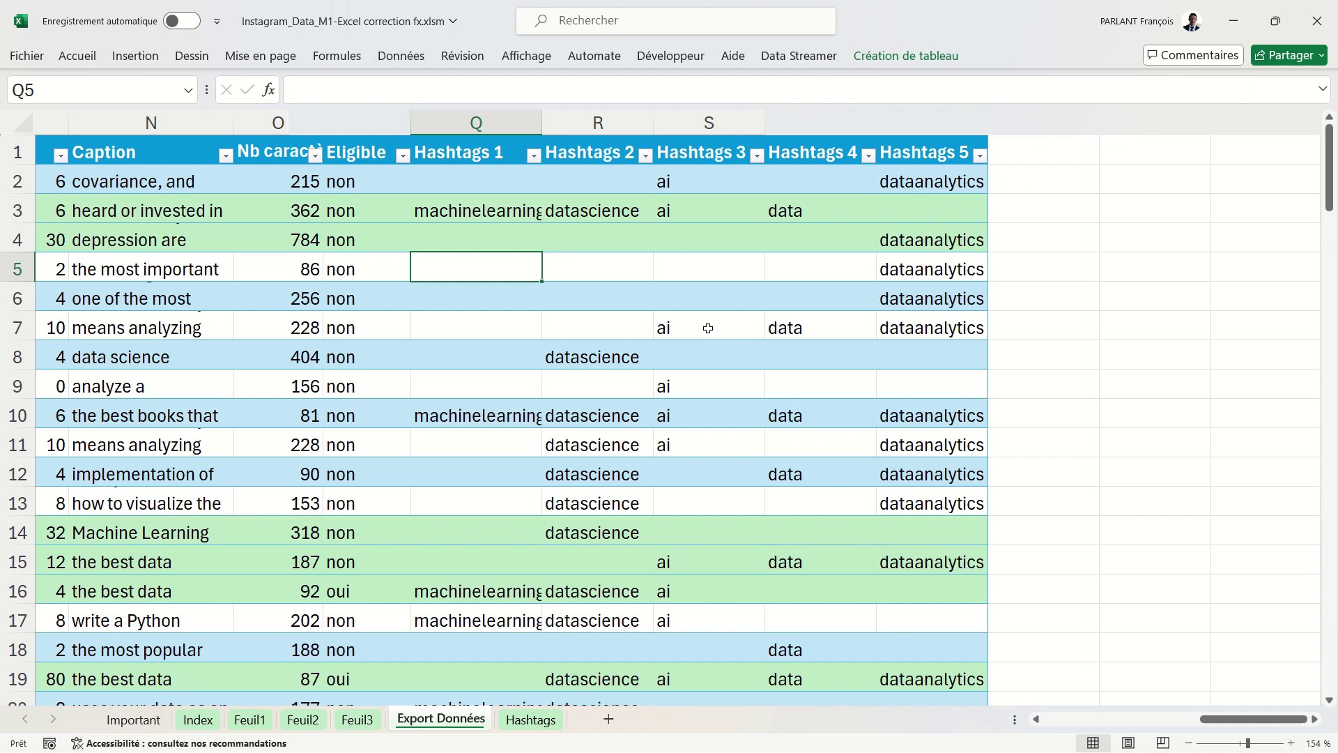
{"action": "type", "text": "vide"}
{"action": "key", "text": "Tab"}
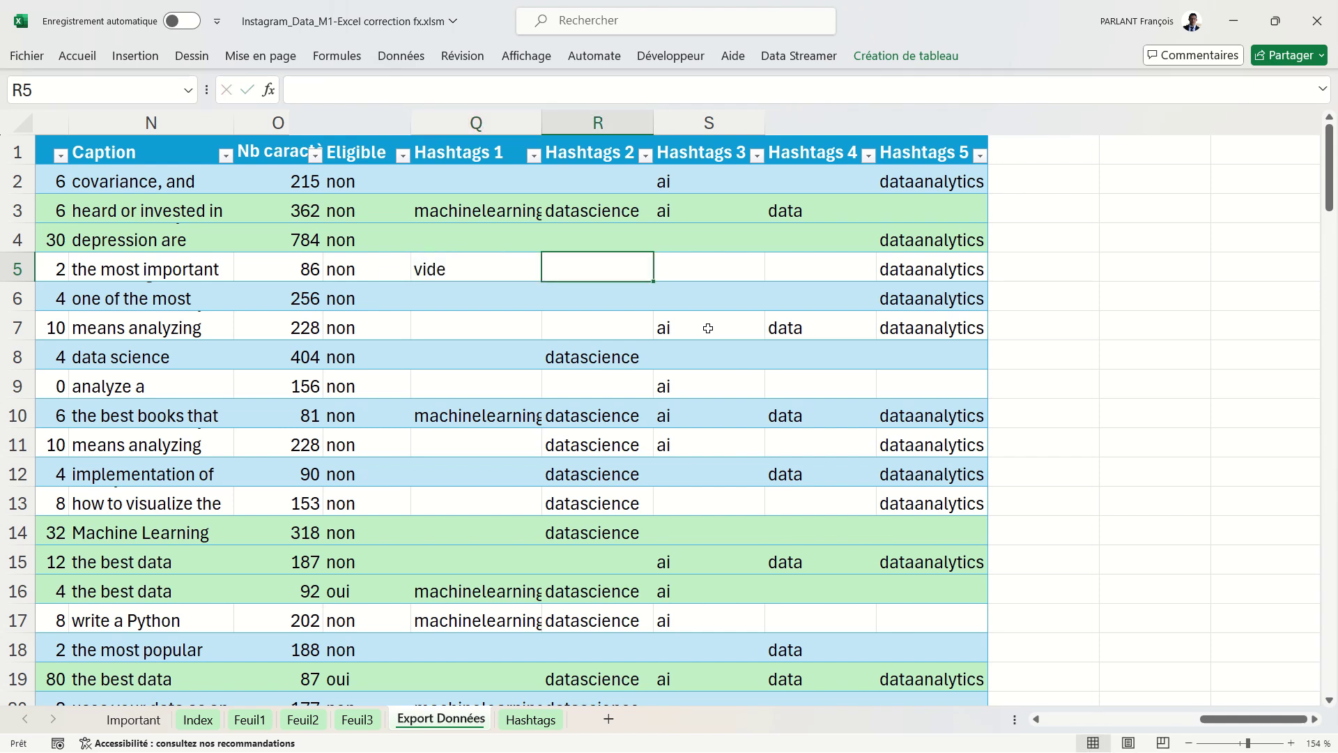
{"action": "left_click", "coordinate": [708, 302]}
{"action": "type", "text": "vide"}
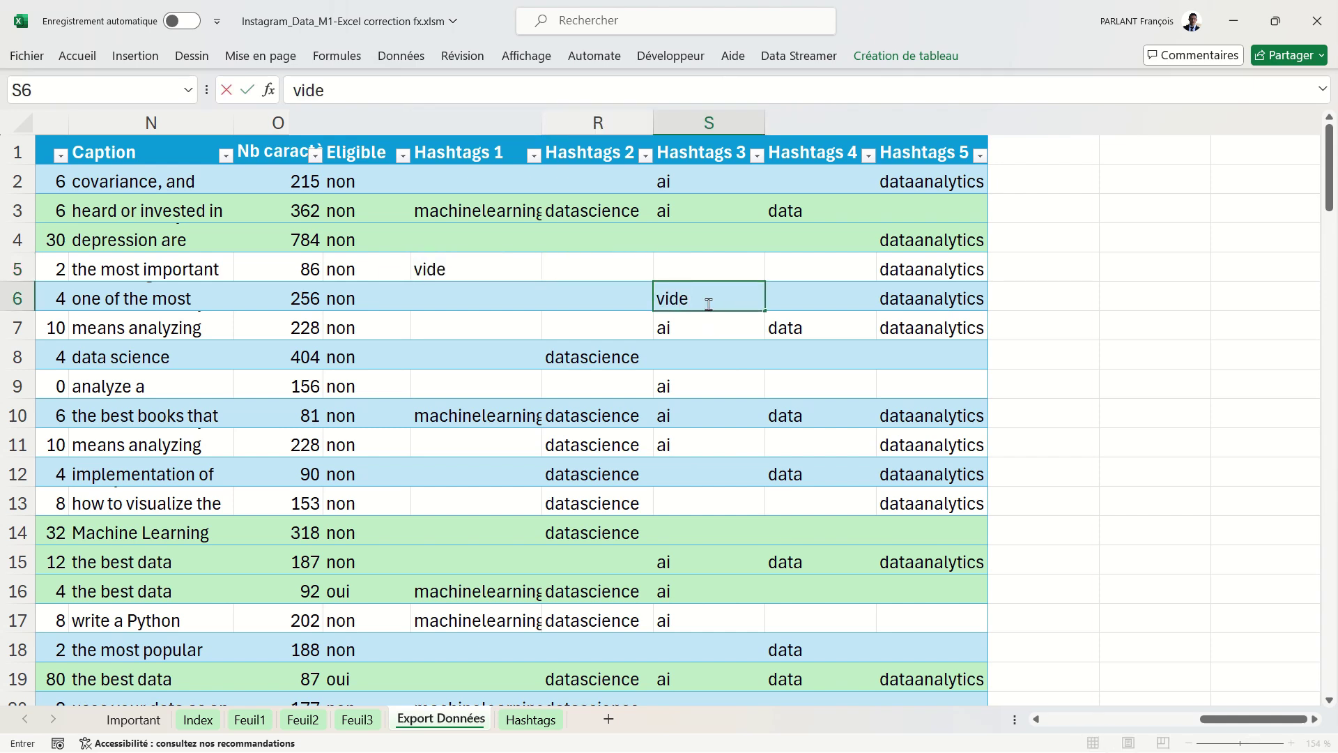
{"action": "key", "text": "Return"}
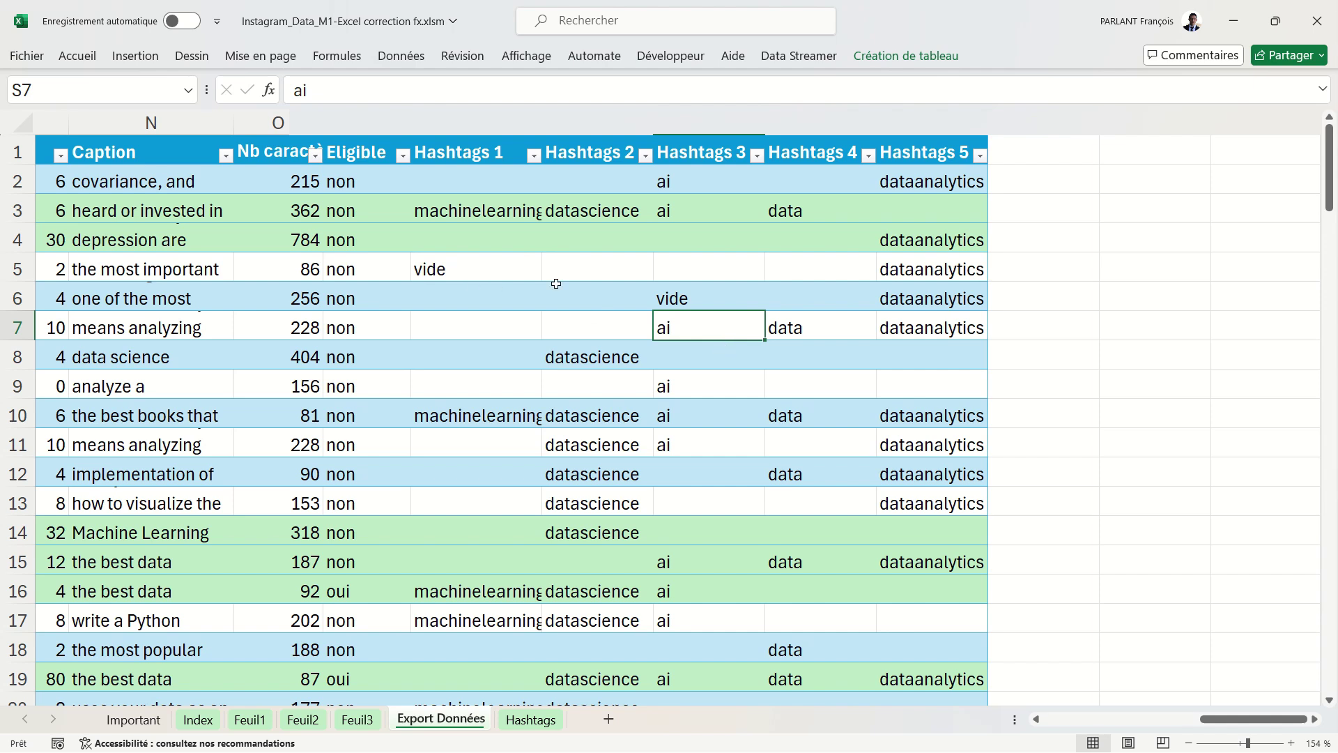
From the Hashtags sheet, begin recording a macro named EffacerVide in this workbook.
{"action": "left_click", "coordinate": [526, 725]}
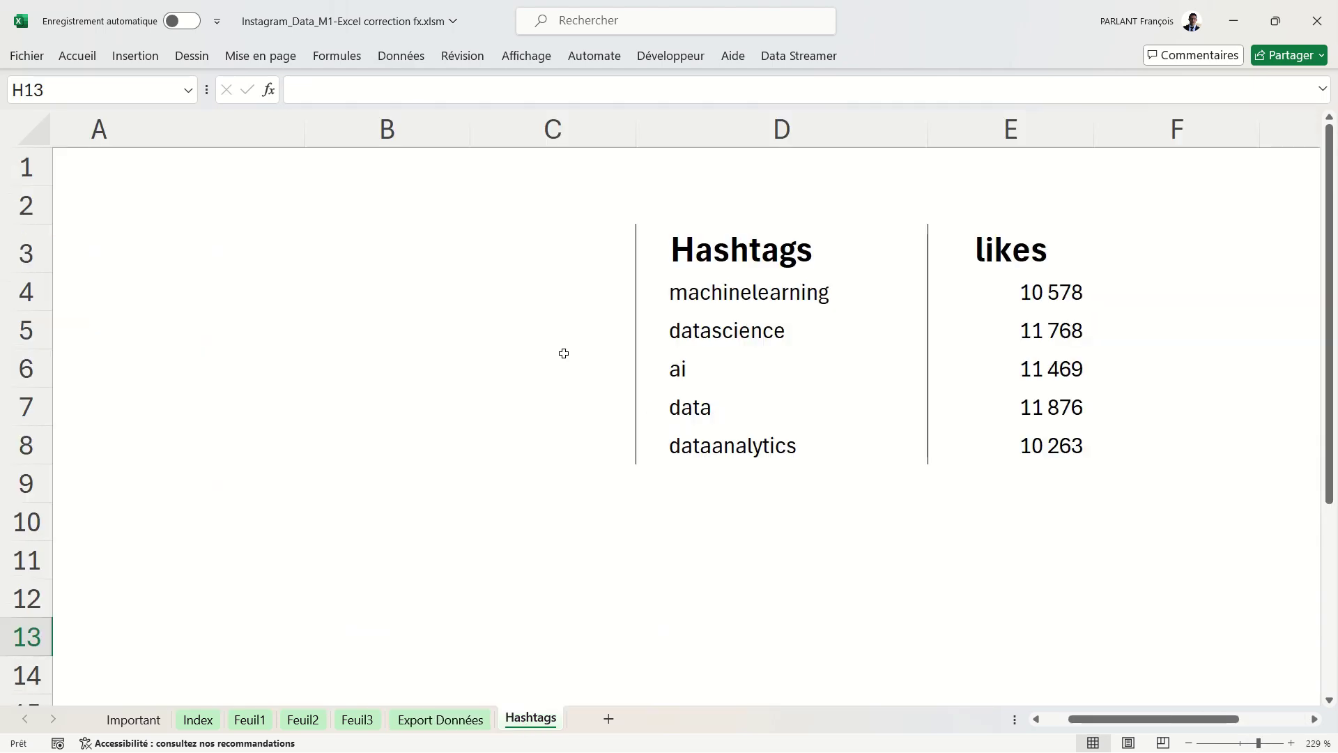
{"action": "left_click", "coordinate": [528, 64]}
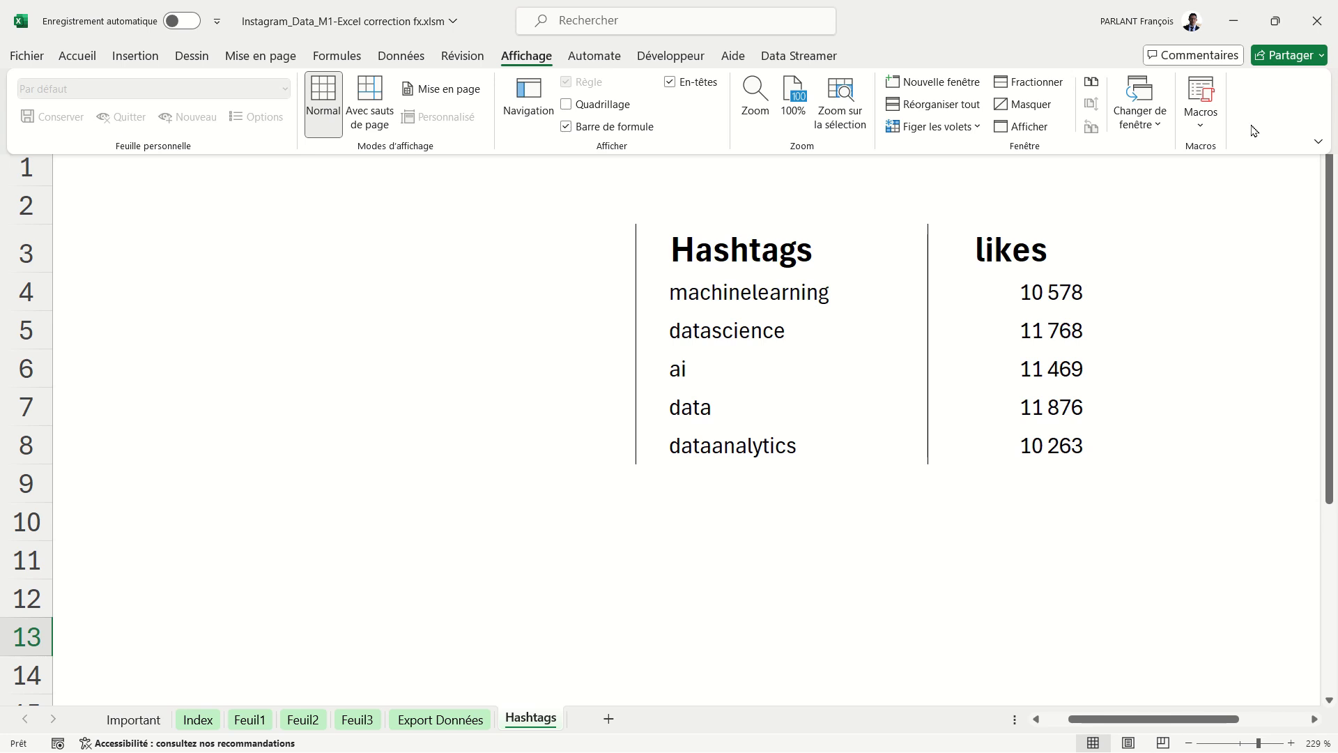
{"action": "left_click", "coordinate": [1213, 130]}
{"action": "left_click", "coordinate": [1199, 178]}
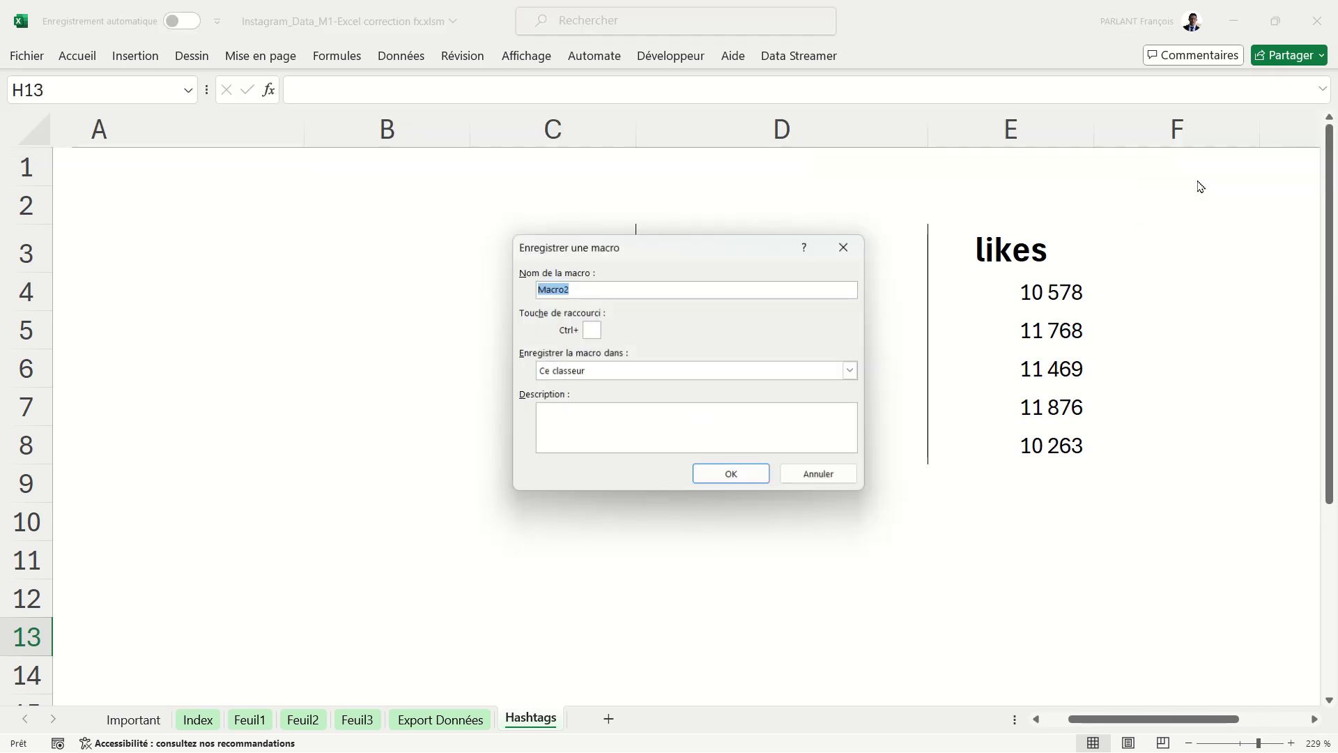
{"action": "type", "text": "EffacerVide"}
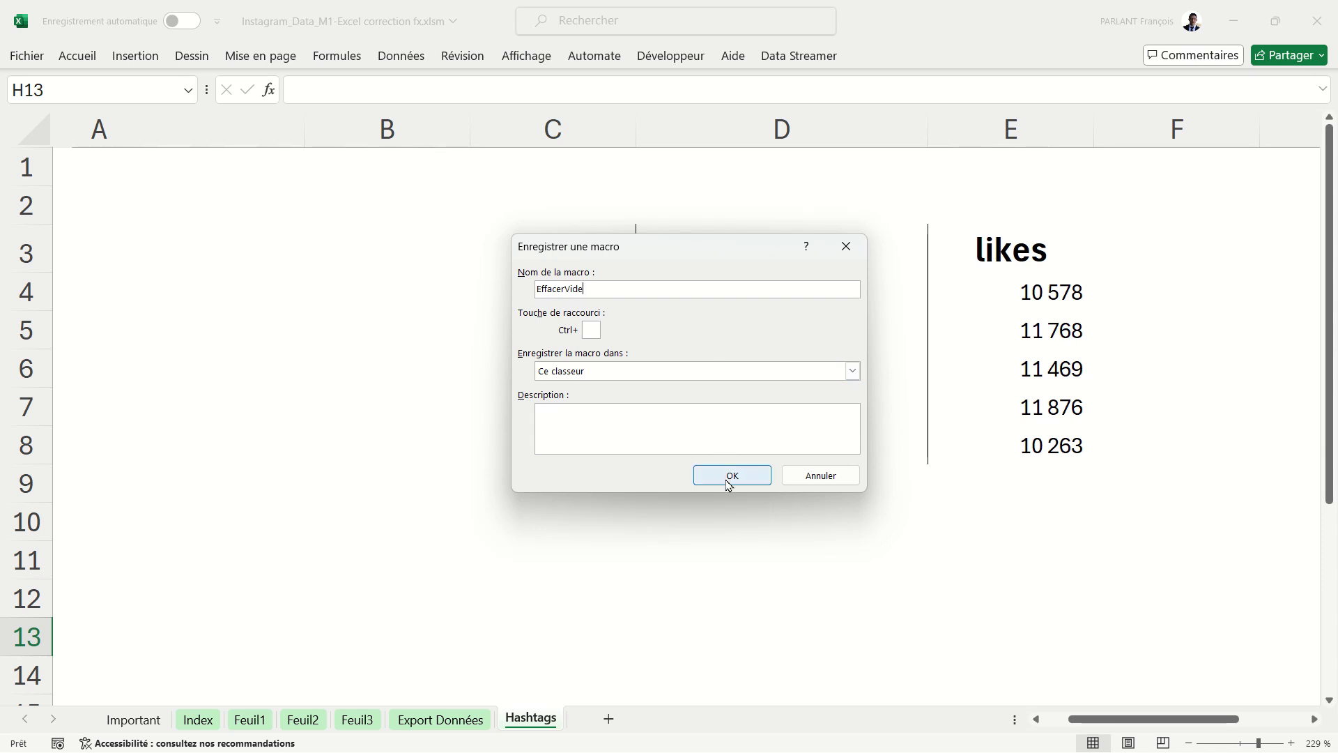
{"action": "left_click", "coordinate": [730, 477]}
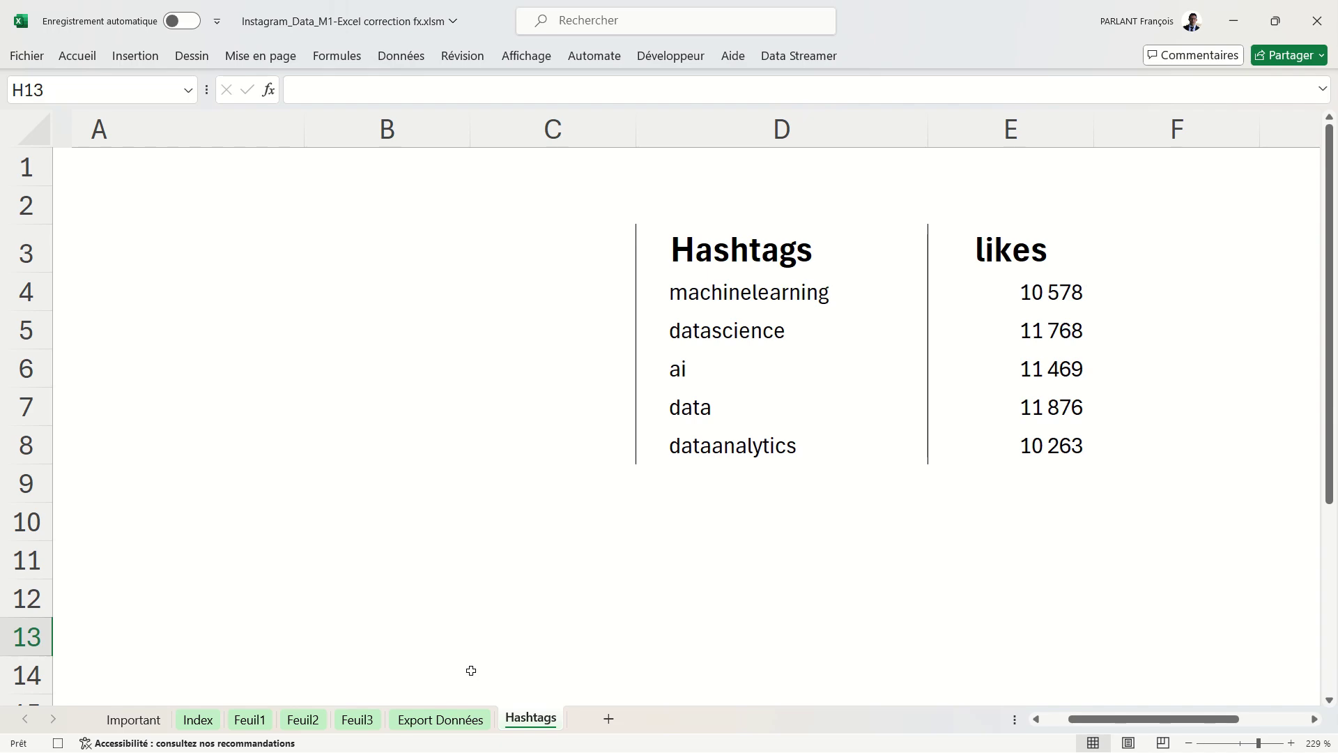
Back on Export Données, unprotect the sheet and select the Hashtags 1–5 columns Q–U.
{"action": "left_click", "coordinate": [446, 722]}
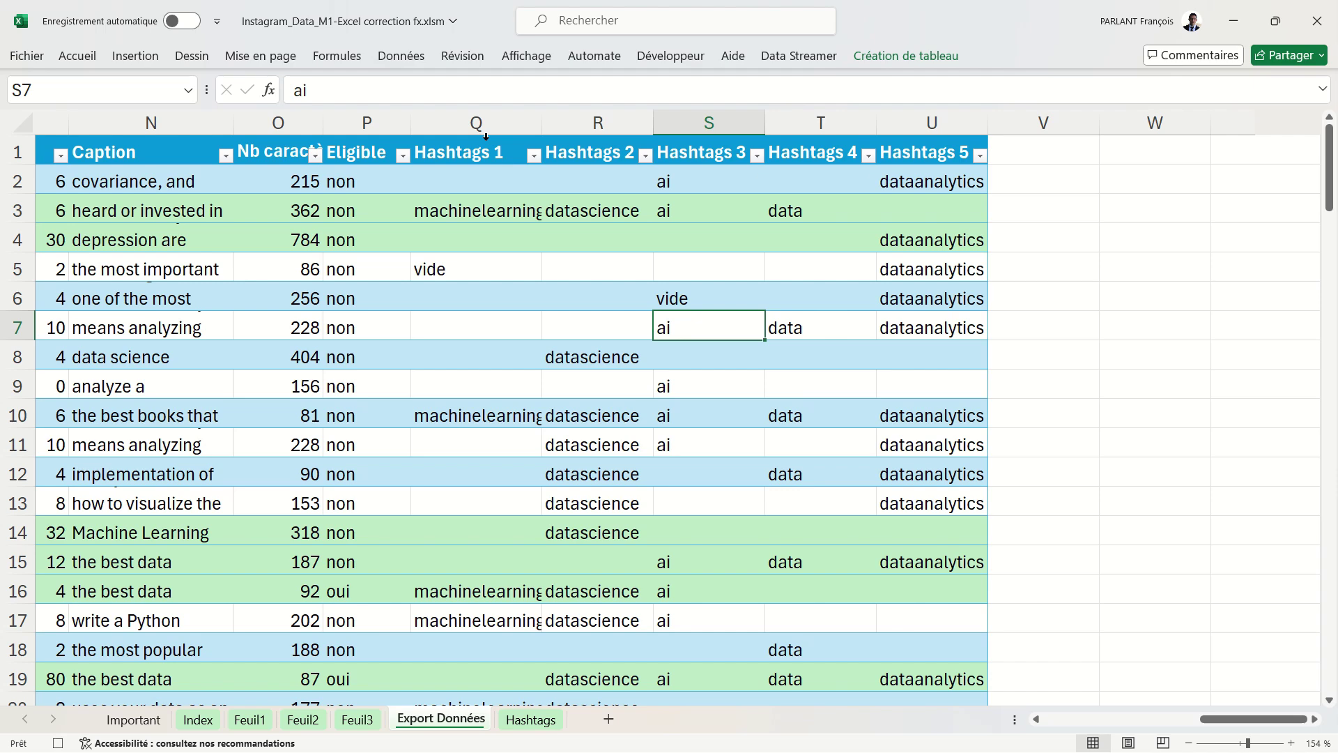
{"action": "left_click", "coordinate": [462, 56]}
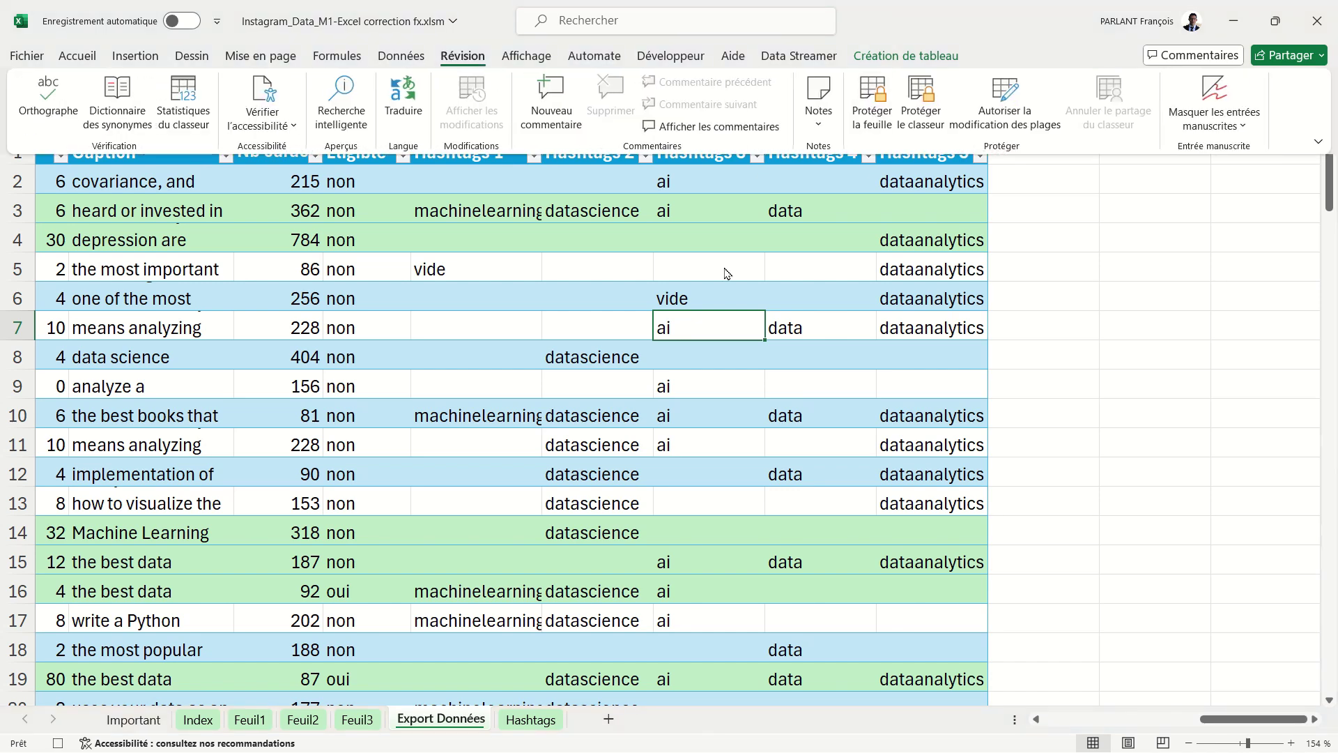
{"action": "left_click", "coordinate": [596, 250]}
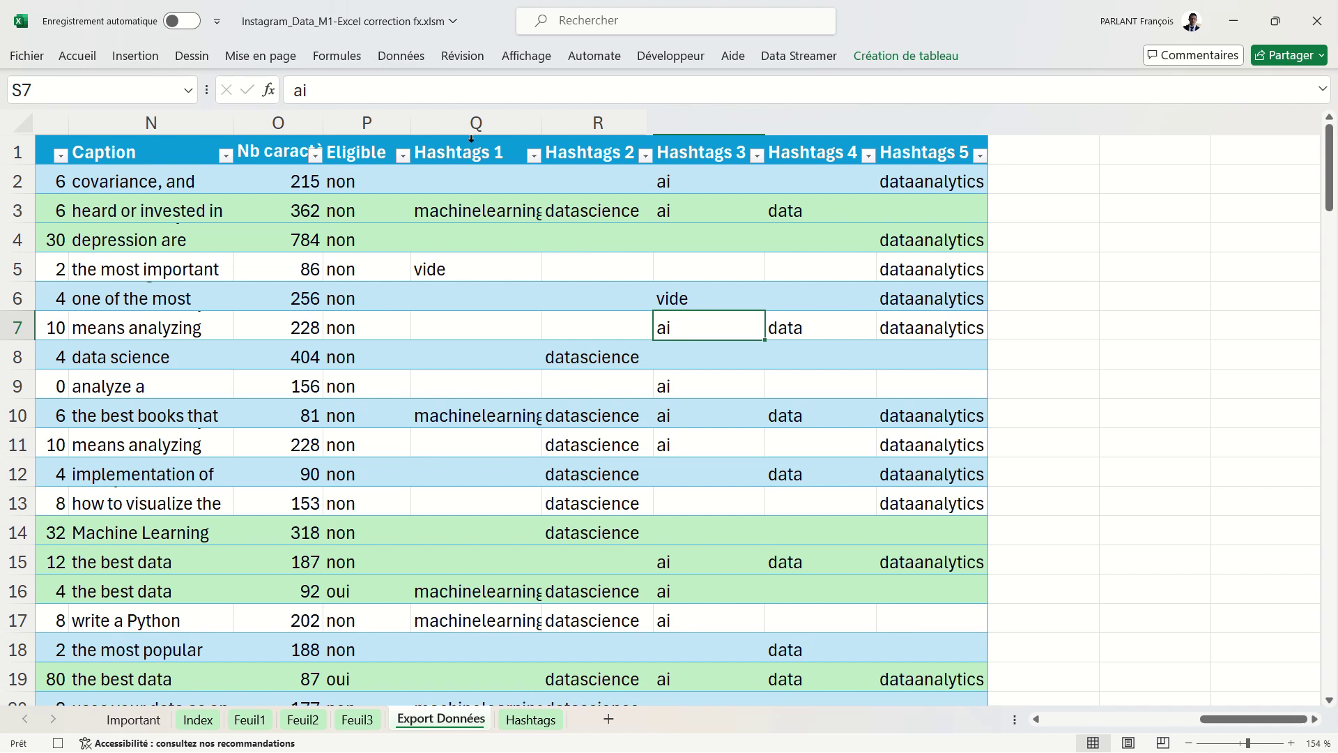
{"action": "left_click_drag", "start_coordinate": [471, 138], "coordinate": [931, 138]}
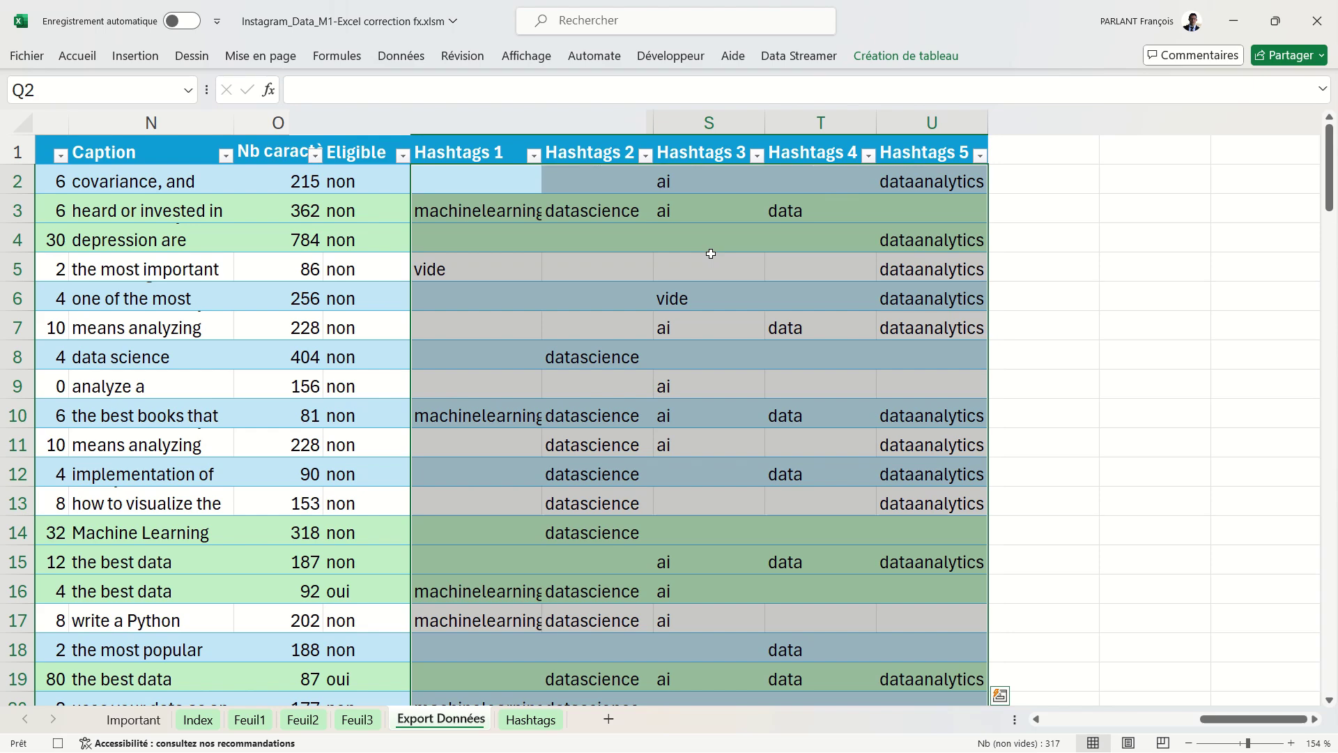
Replace all 'vide' entries in the selected hashtag columns with nothing, then close Rechercher et remplacer.
{"action": "key", "text": "ctrl+h"}
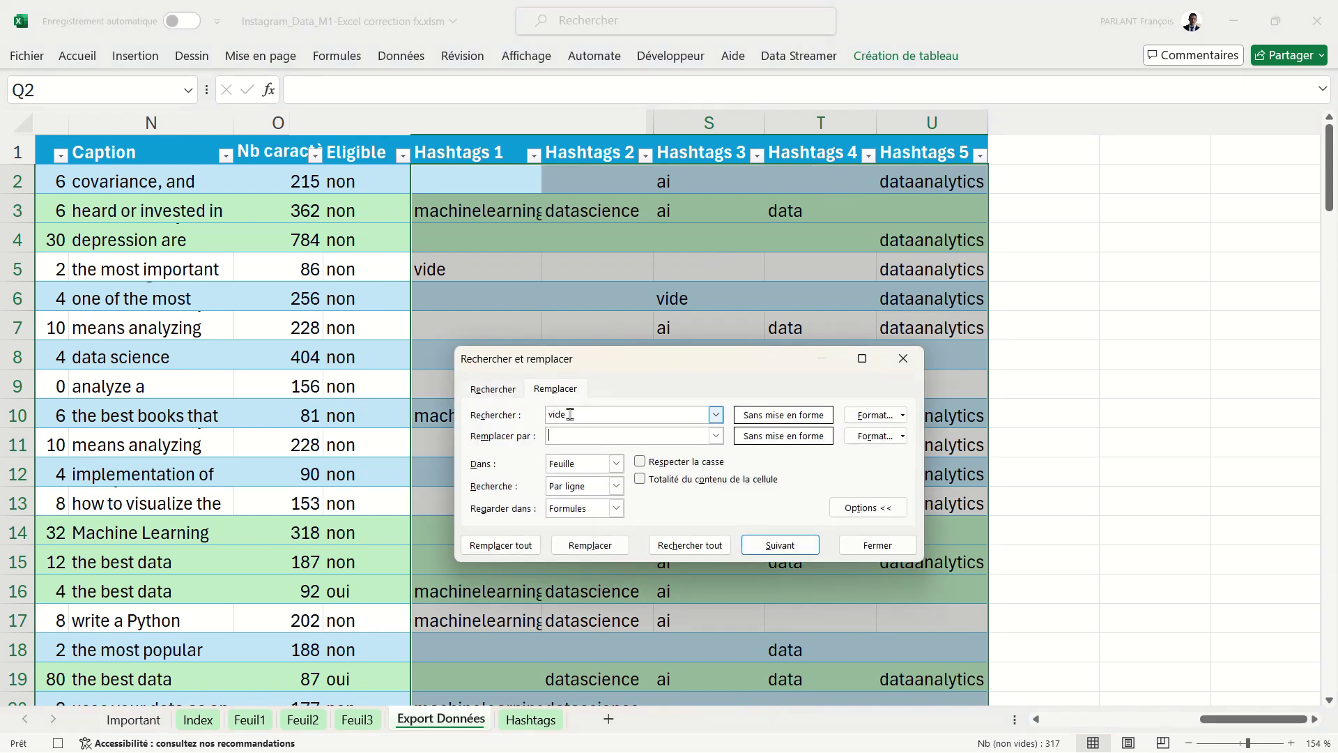
{"action": "left_click", "coordinate": [576, 438]}
{"action": "left_click", "coordinate": [513, 547]}
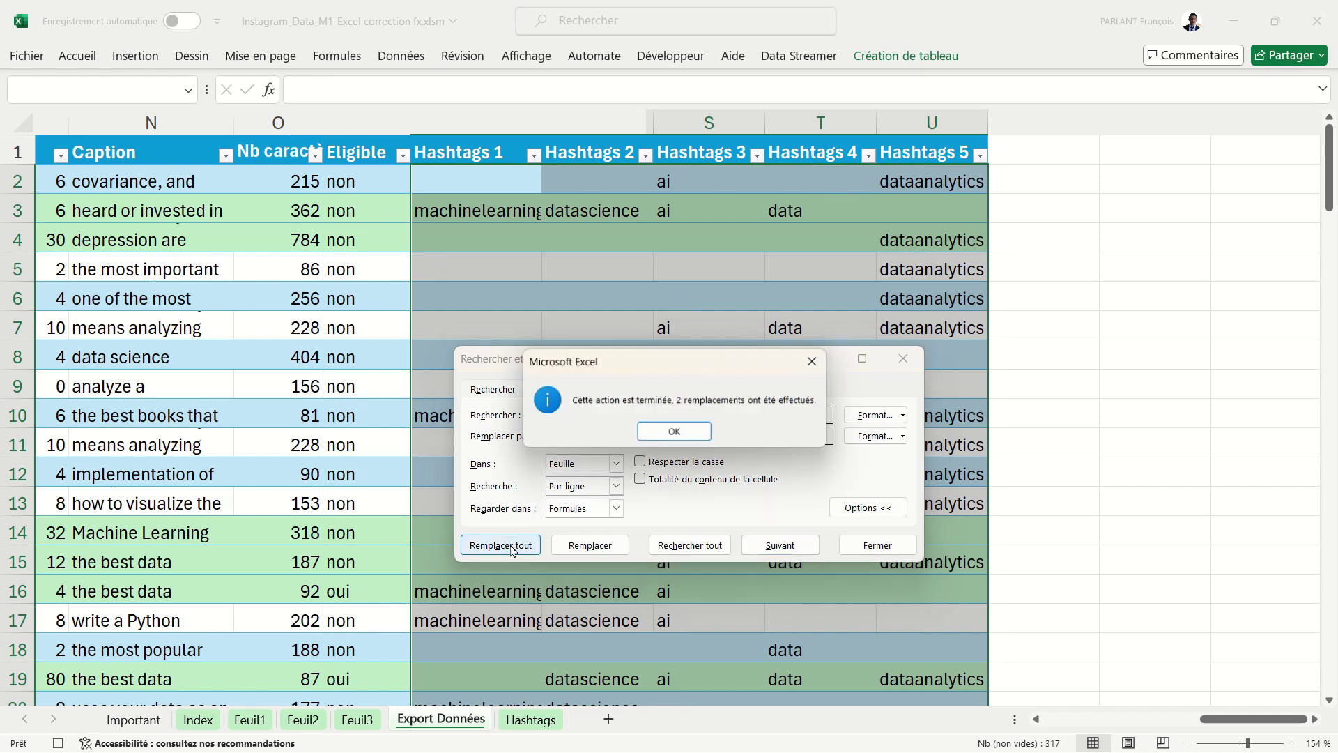
{"action": "left_click", "coordinate": [655, 430]}
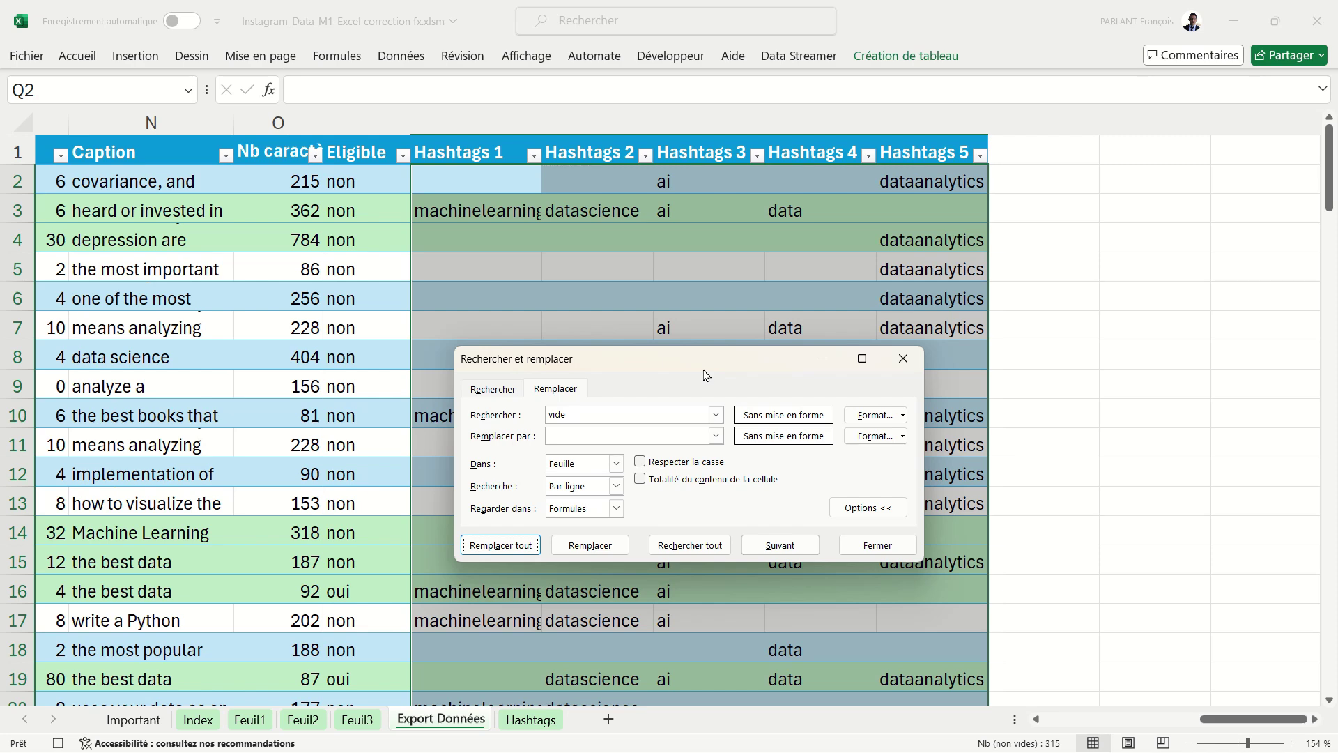
{"action": "left_click", "coordinate": [878, 546]}
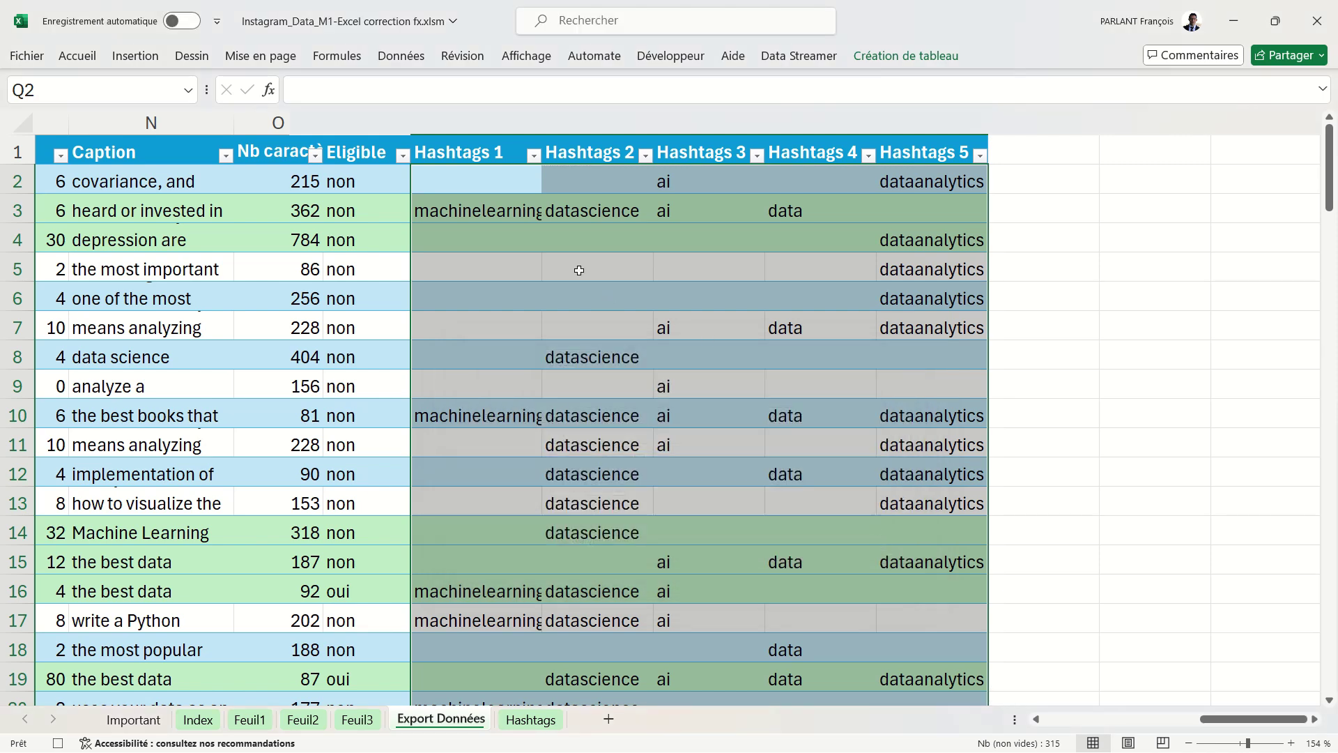
{"action": "left_click", "coordinate": [507, 184]}
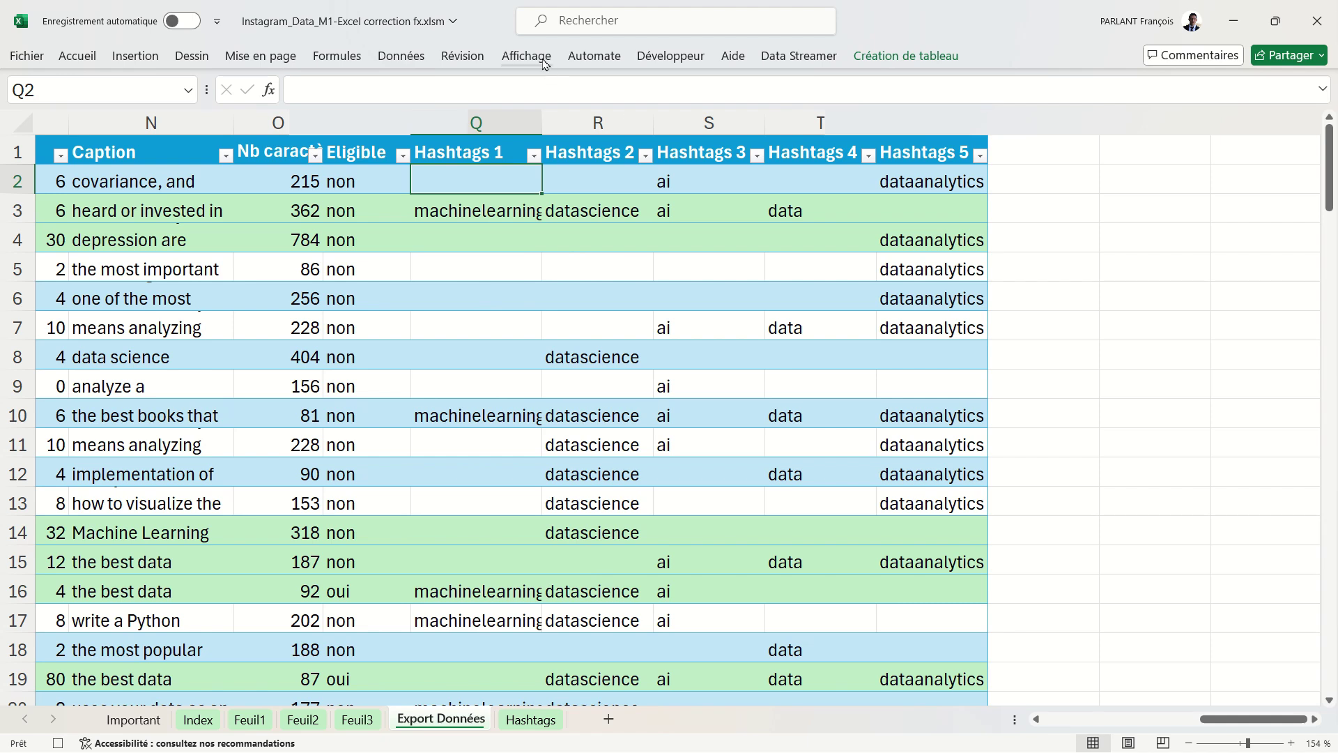
Re-protect the Export Données sheet with the default permissions.
{"action": "left_click", "coordinate": [527, 55]}
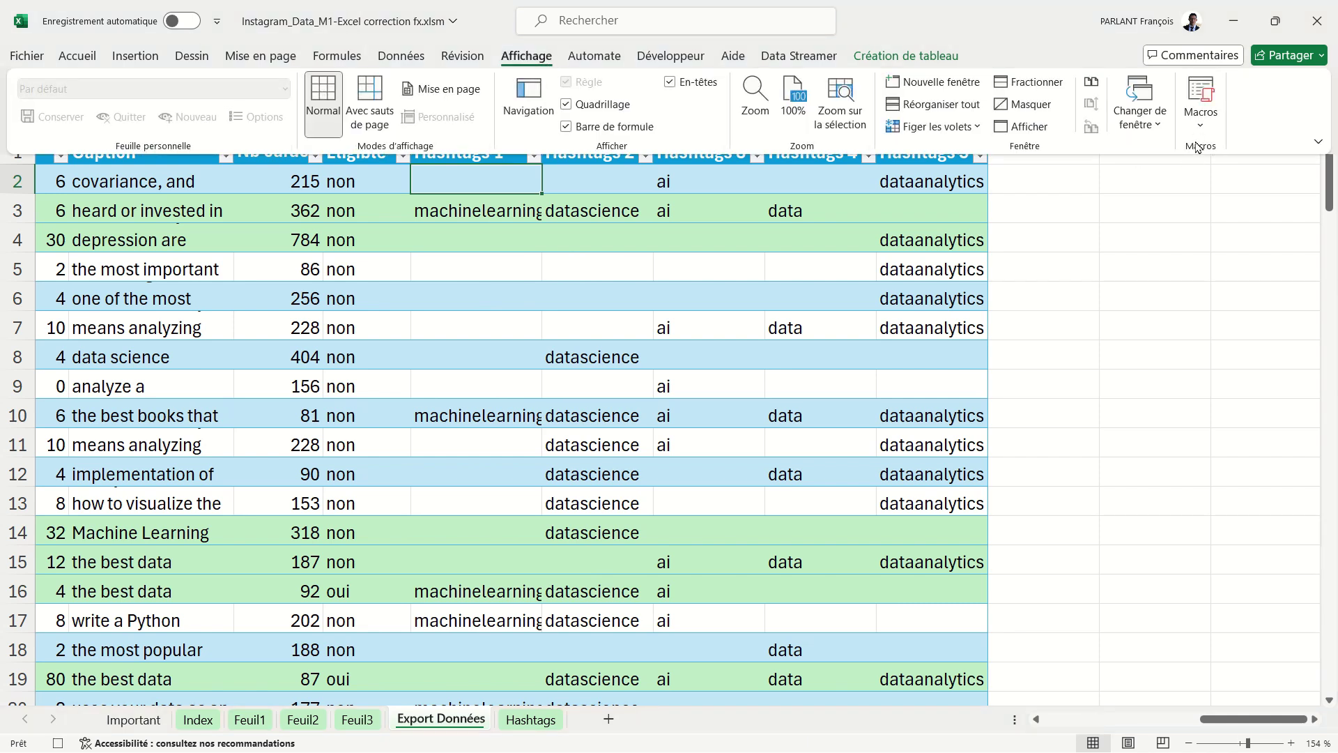
{"action": "left_click", "coordinate": [561, 316]}
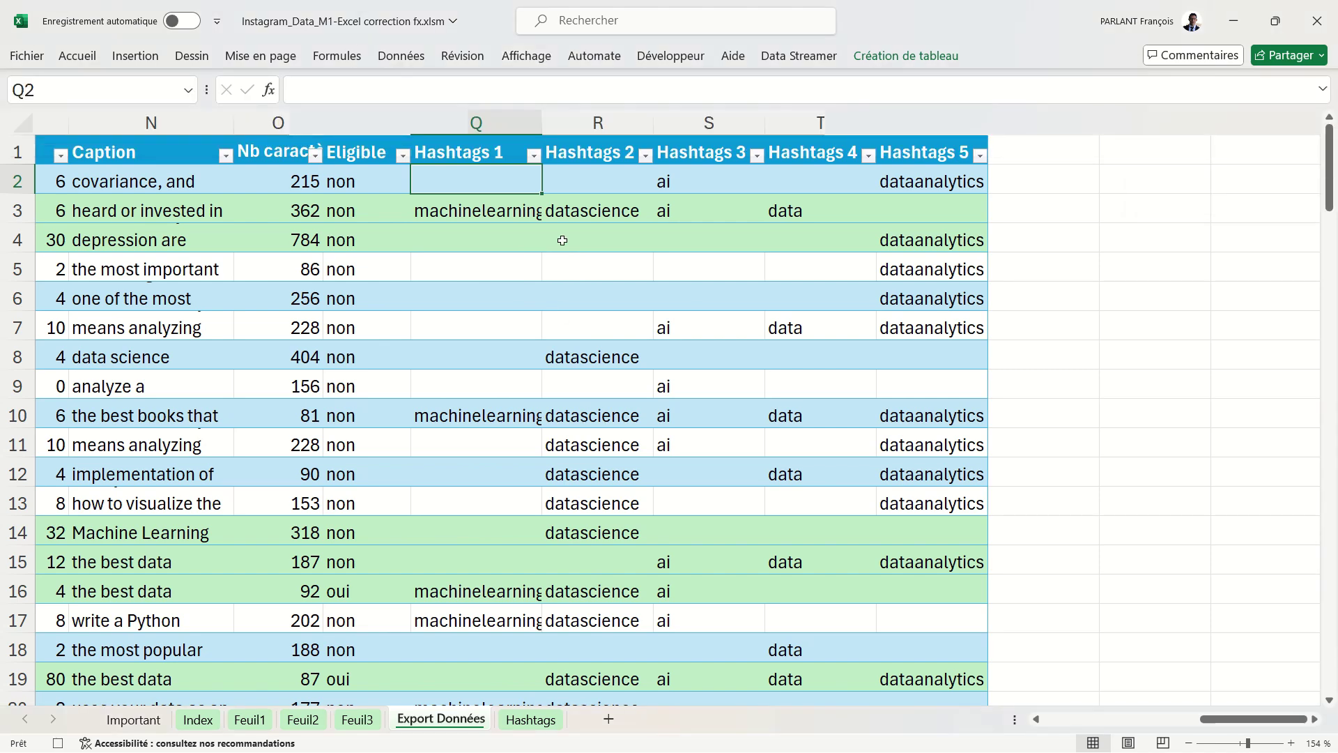
{"action": "left_click", "coordinate": [471, 56]}
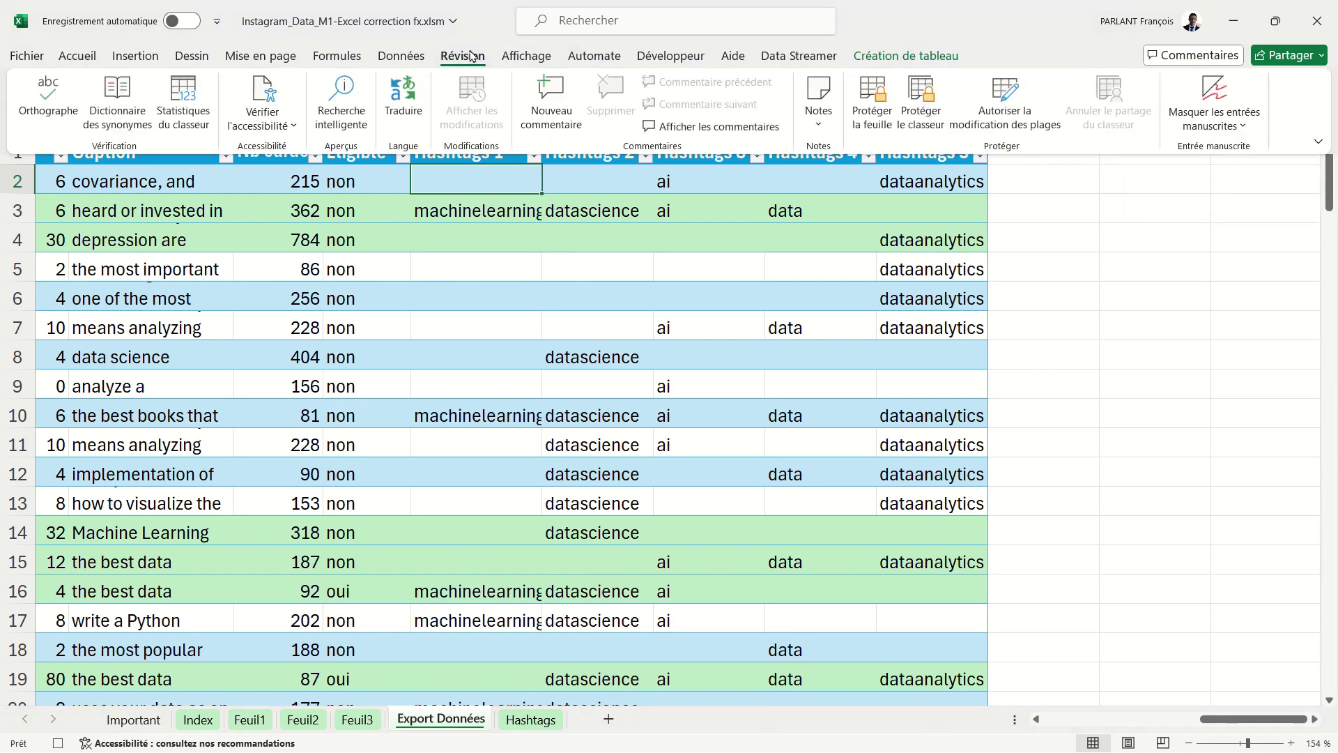
{"action": "left_click", "coordinate": [862, 123]}
{"action": "left_click", "coordinate": [725, 560]}
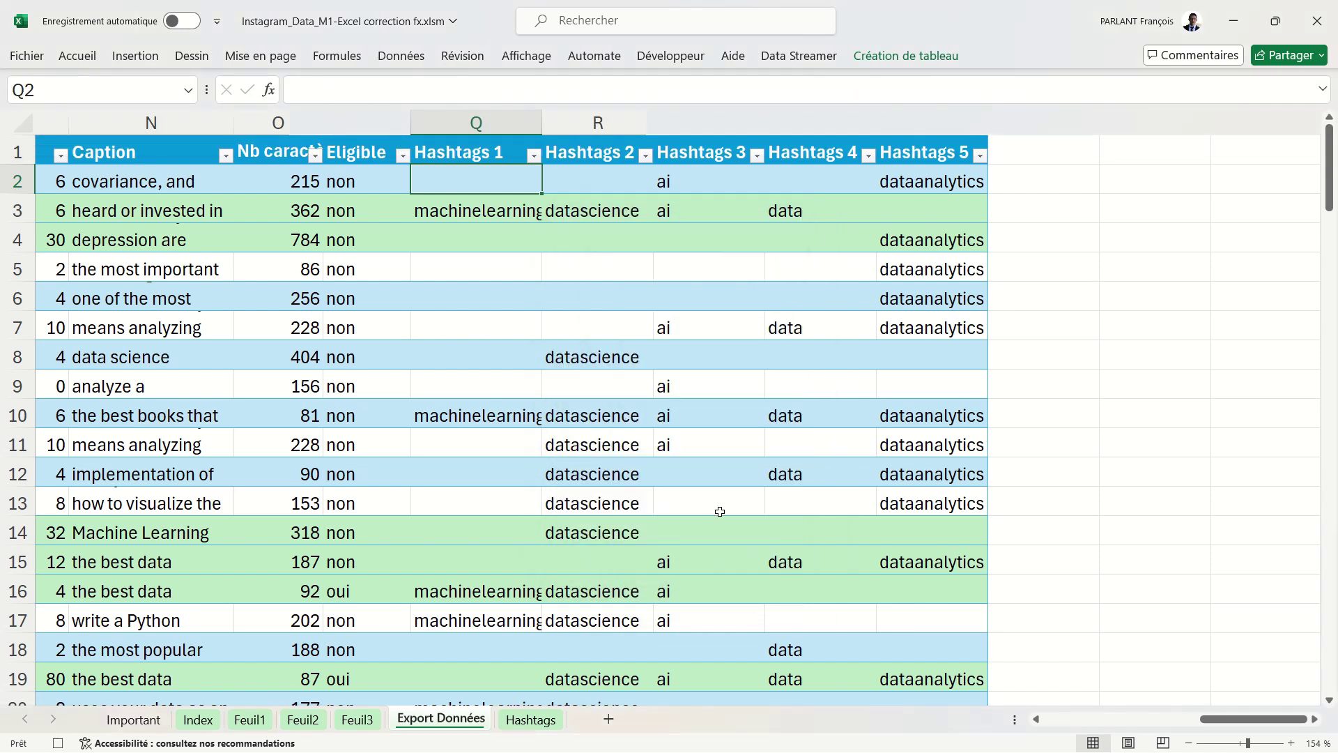
Stop recording the EffacerVide macro and close the macro-saved notice.
{"action": "left_click", "coordinate": [526, 56]}
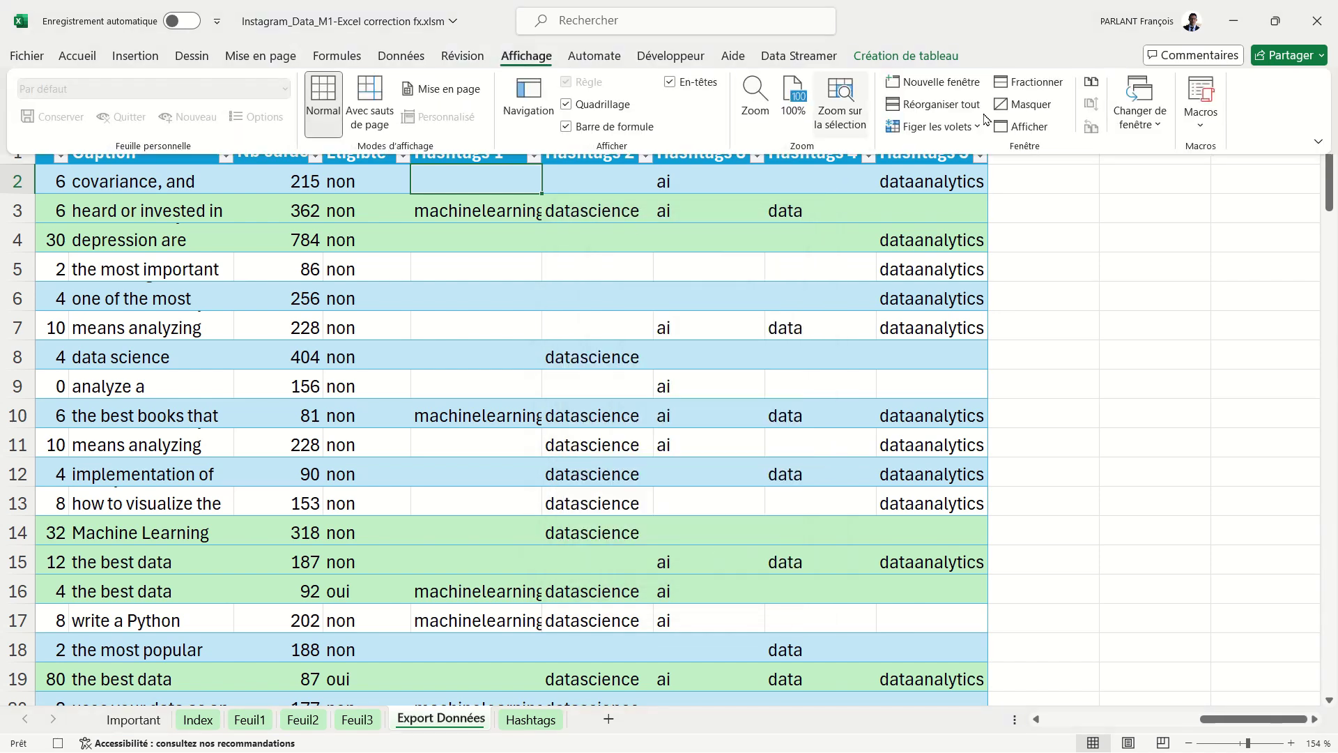
{"action": "left_click", "coordinate": [1205, 125]}
{"action": "left_click", "coordinate": [1211, 182]}
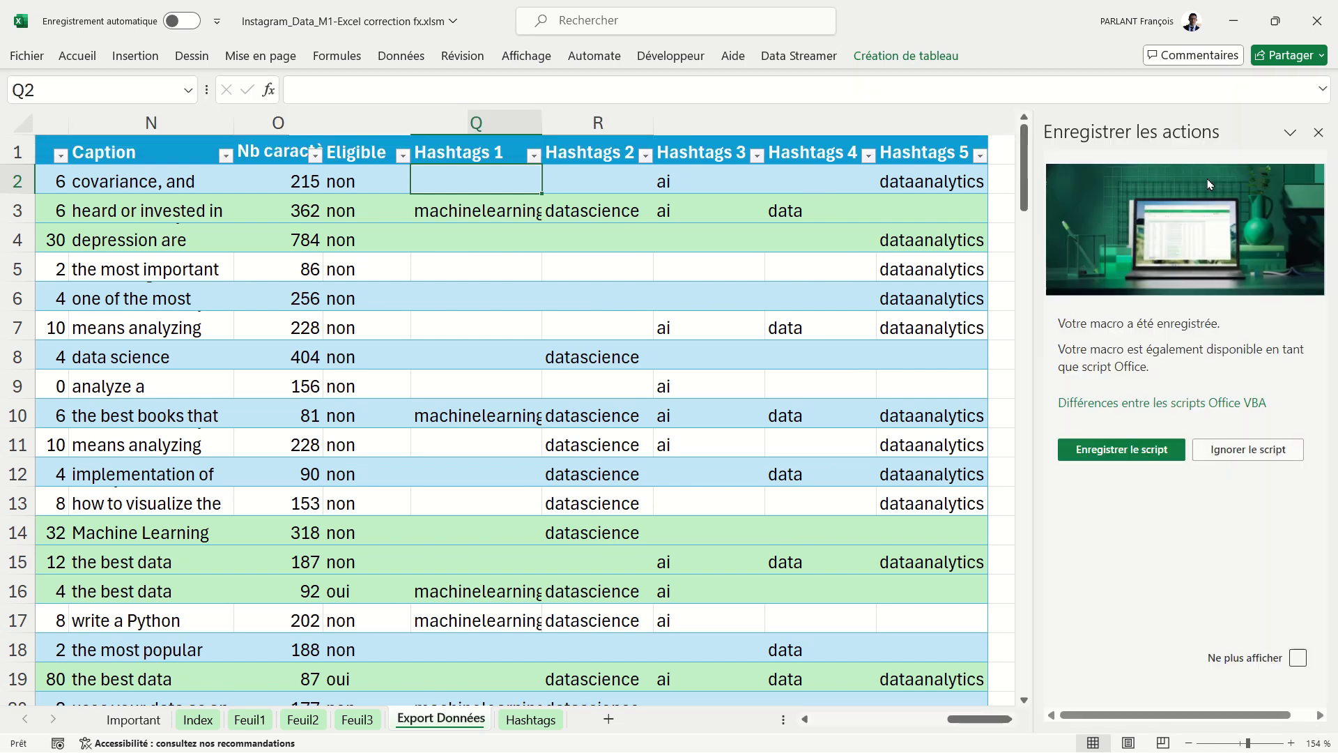
{"action": "left_click", "coordinate": [1318, 132]}
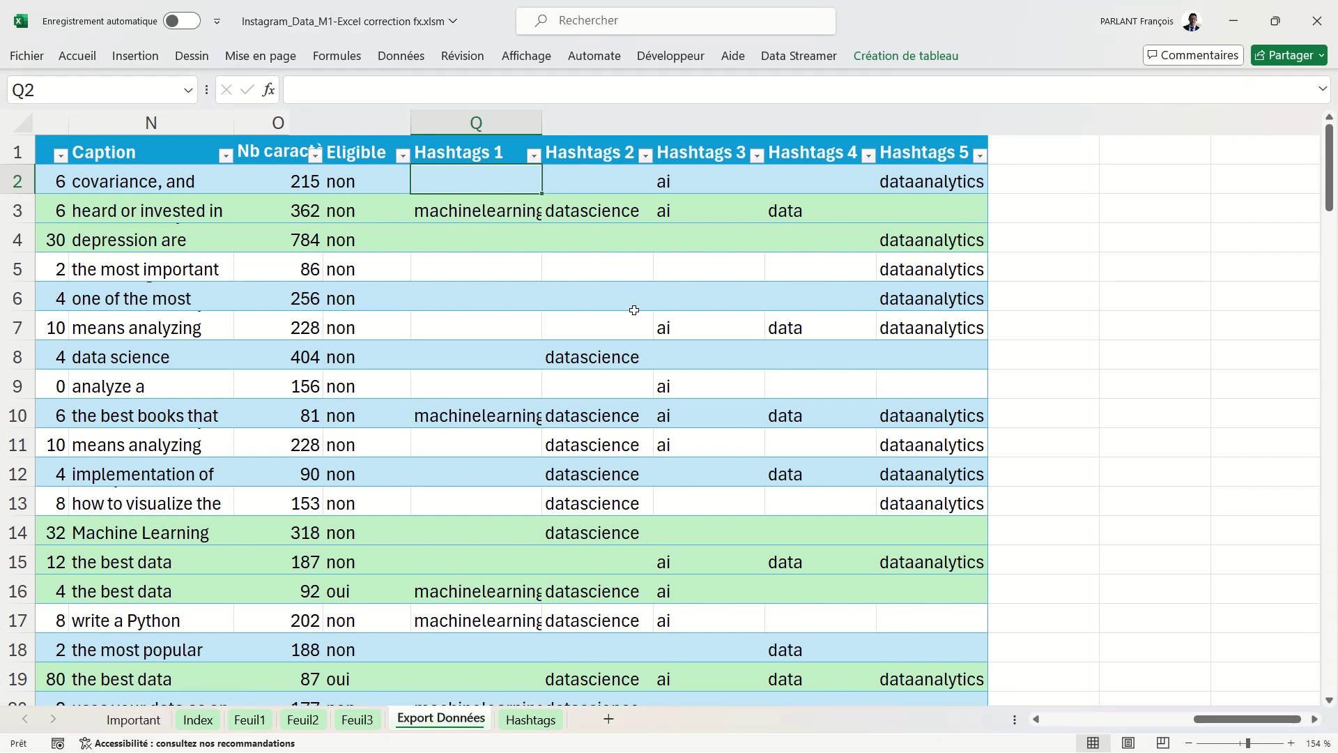
{"action": "left_click", "coordinate": [472, 58]}
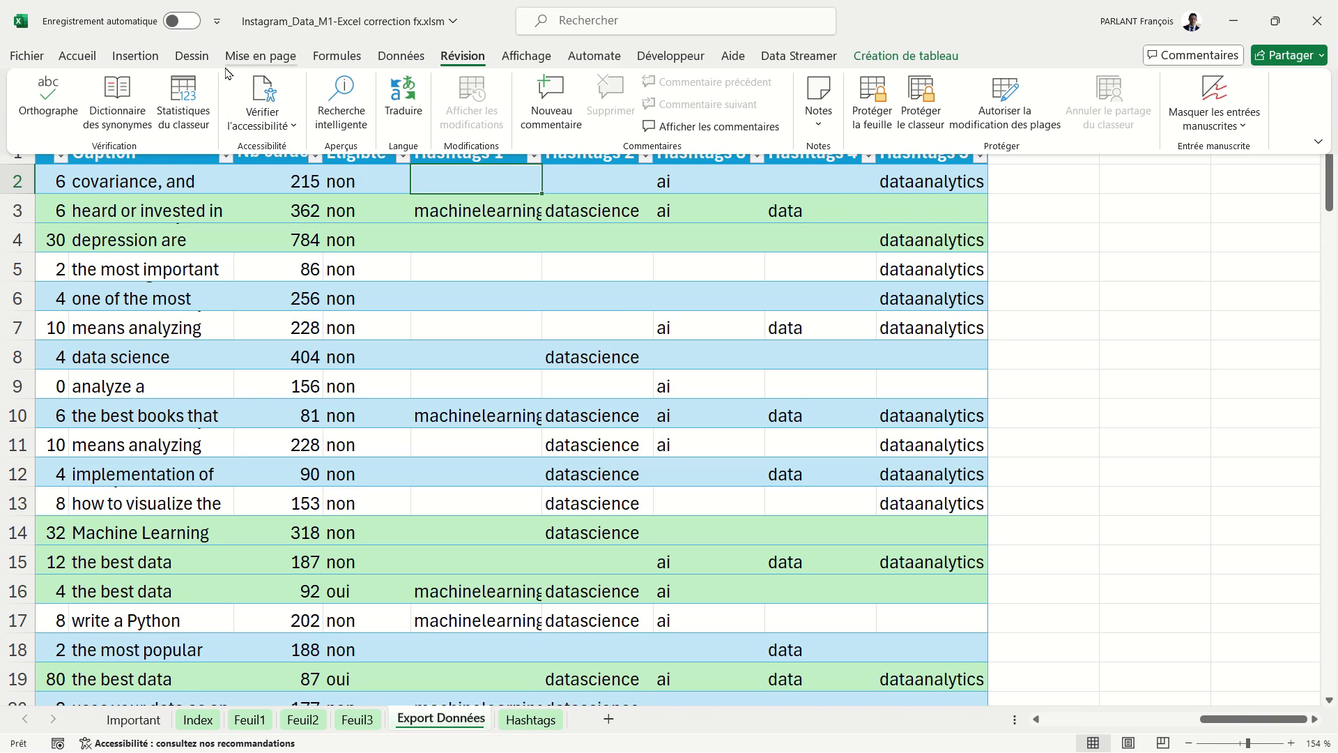
{"action": "left_click", "coordinate": [157, 70]}
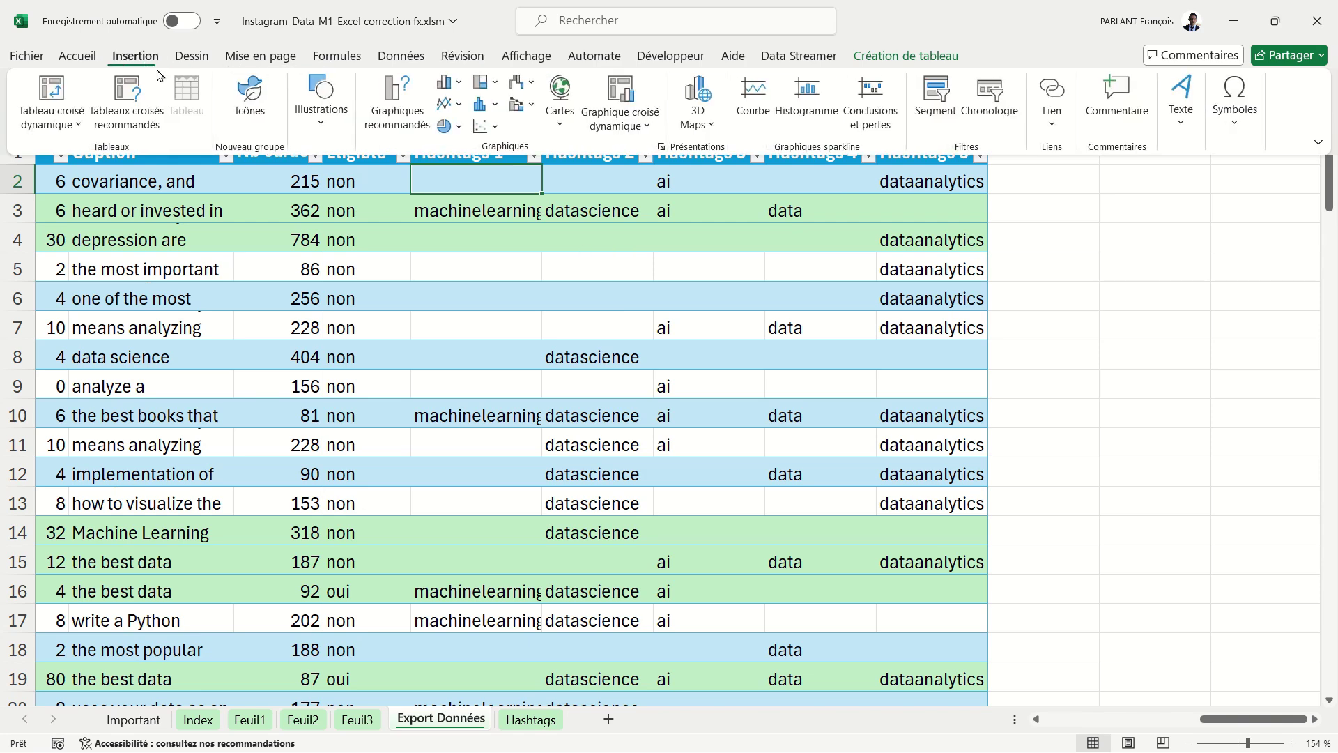
Draw a rounded rectangle right of the table labelled 'Effacer vide', widened to fit its text.
{"action": "left_click", "coordinate": [342, 122]}
{"action": "left_click", "coordinate": [353, 202]}
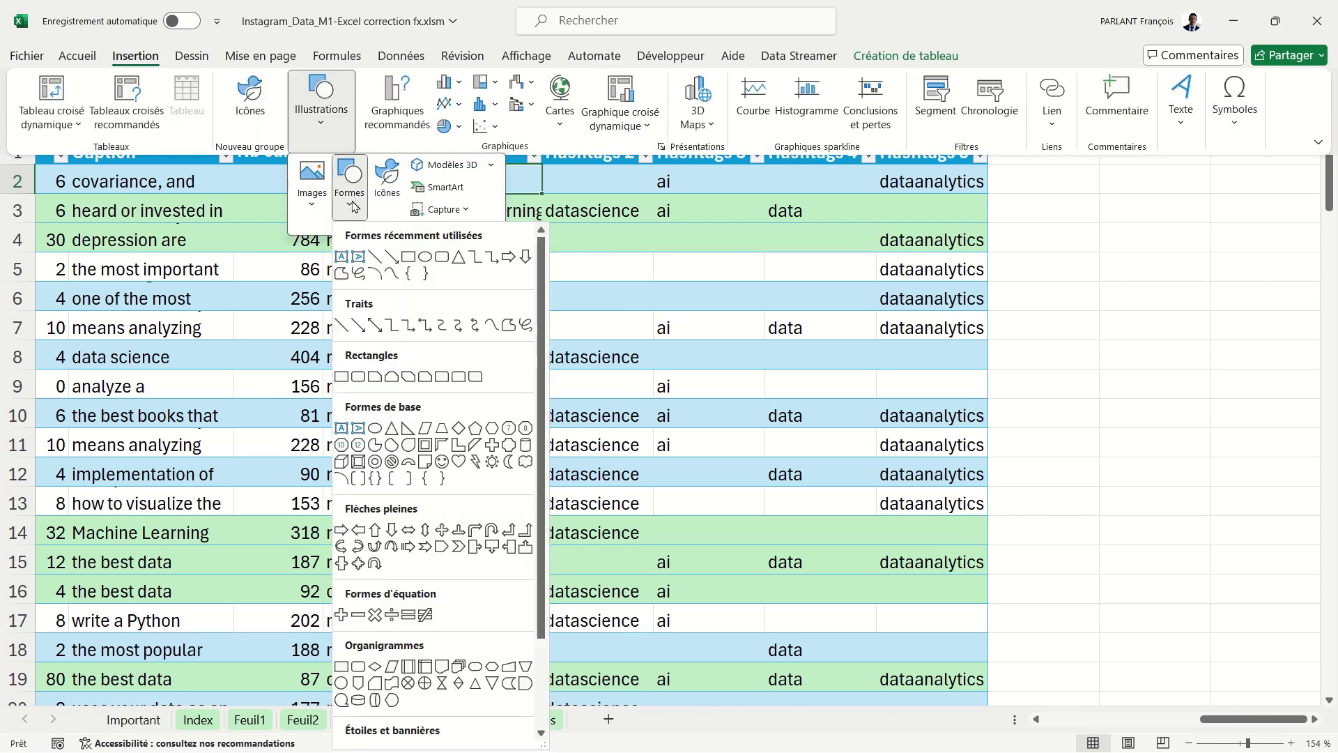
{"action": "left_click", "coordinate": [442, 257]}
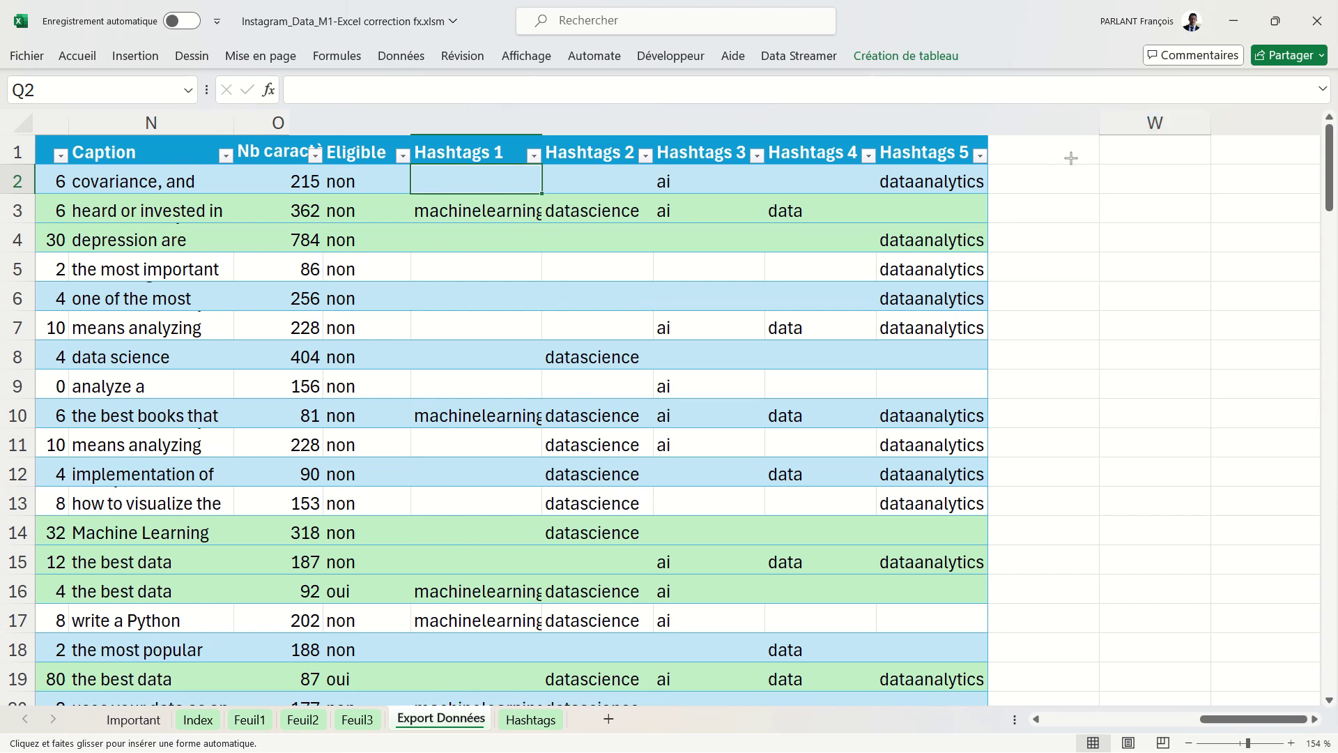
{"action": "left_click_drag", "start_coordinate": [1072, 159], "coordinate": [1181, 198]}
{"action": "type", "text": "E"}
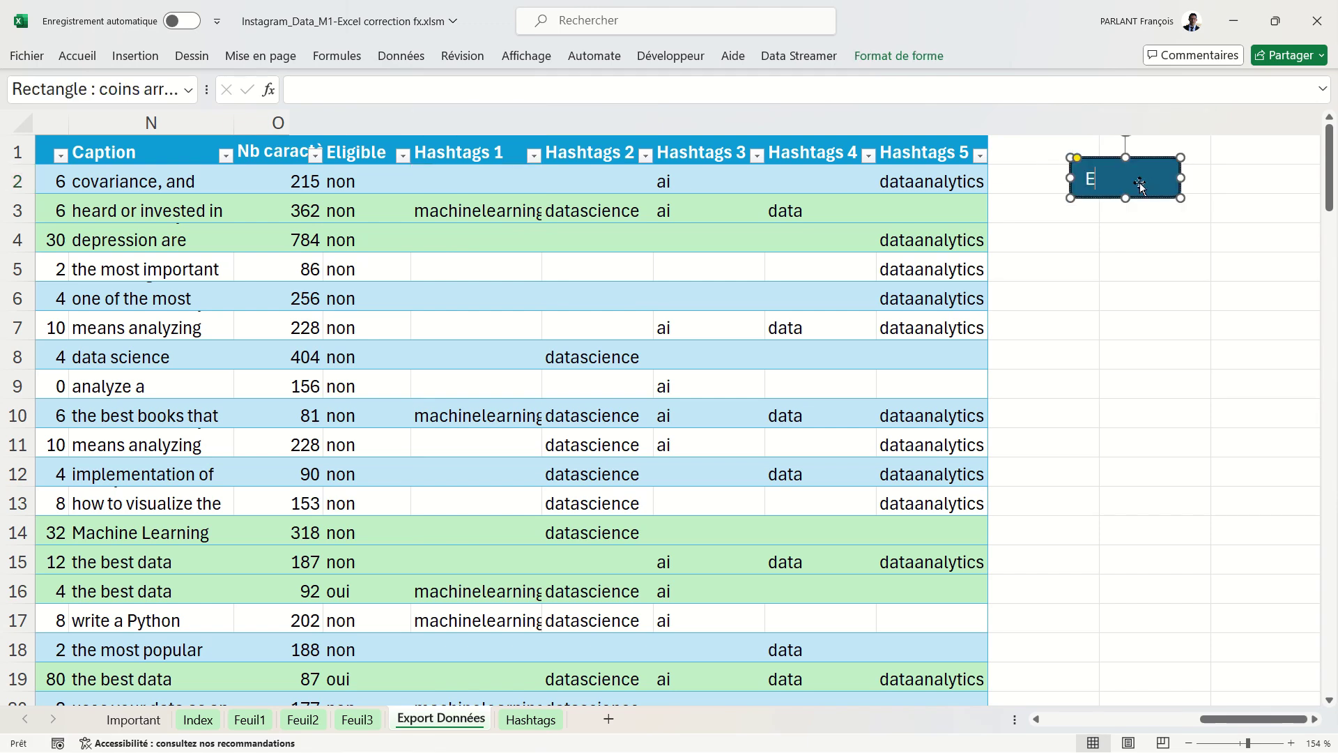
{"action": "type", "text": "ffac"}
{"action": "type", "text": "er bi"}
{"action": "type", "text": "la"}
{"action": "left_click_drag", "start_coordinate": [1181, 178], "coordinate": [1212, 176]}
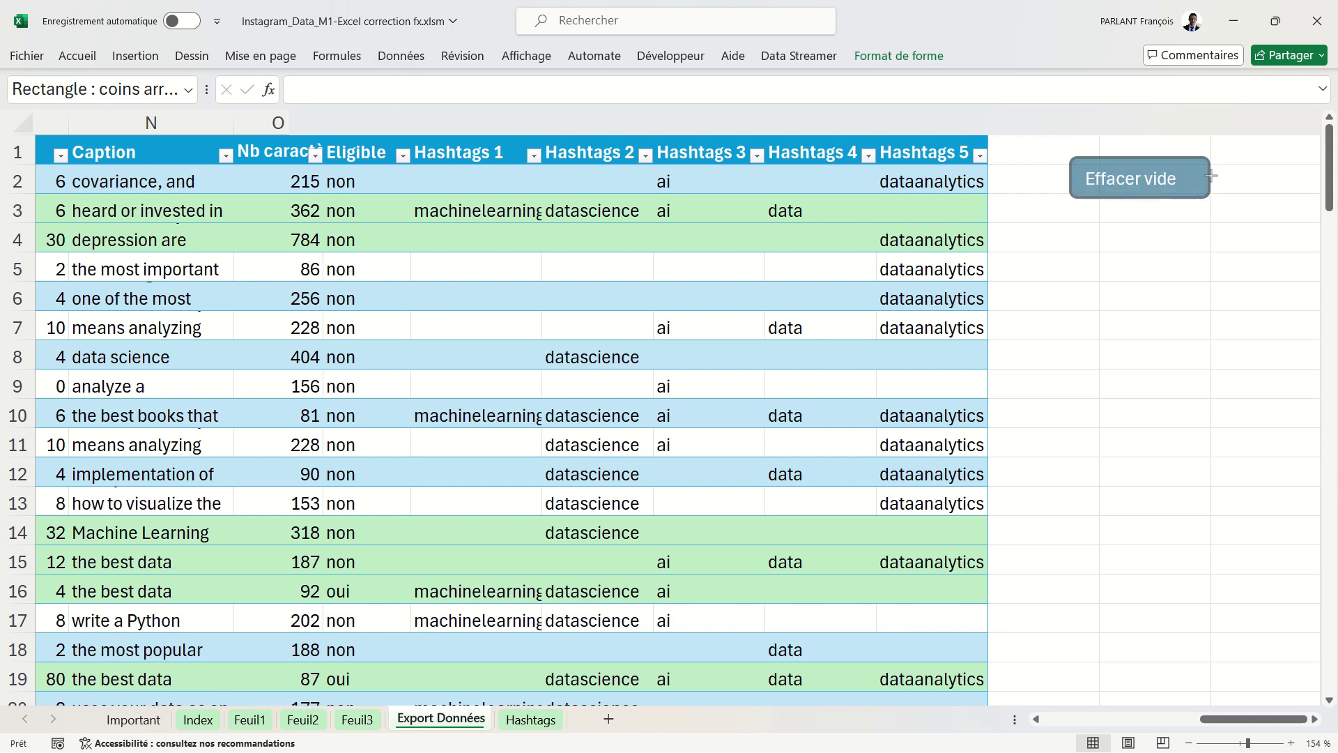
{"action": "left_click", "coordinate": [1172, 252]}
Assign the EffacerVide macro to the 'Effacer vide' button shape.
{"action": "right_click", "coordinate": [1164, 178]}
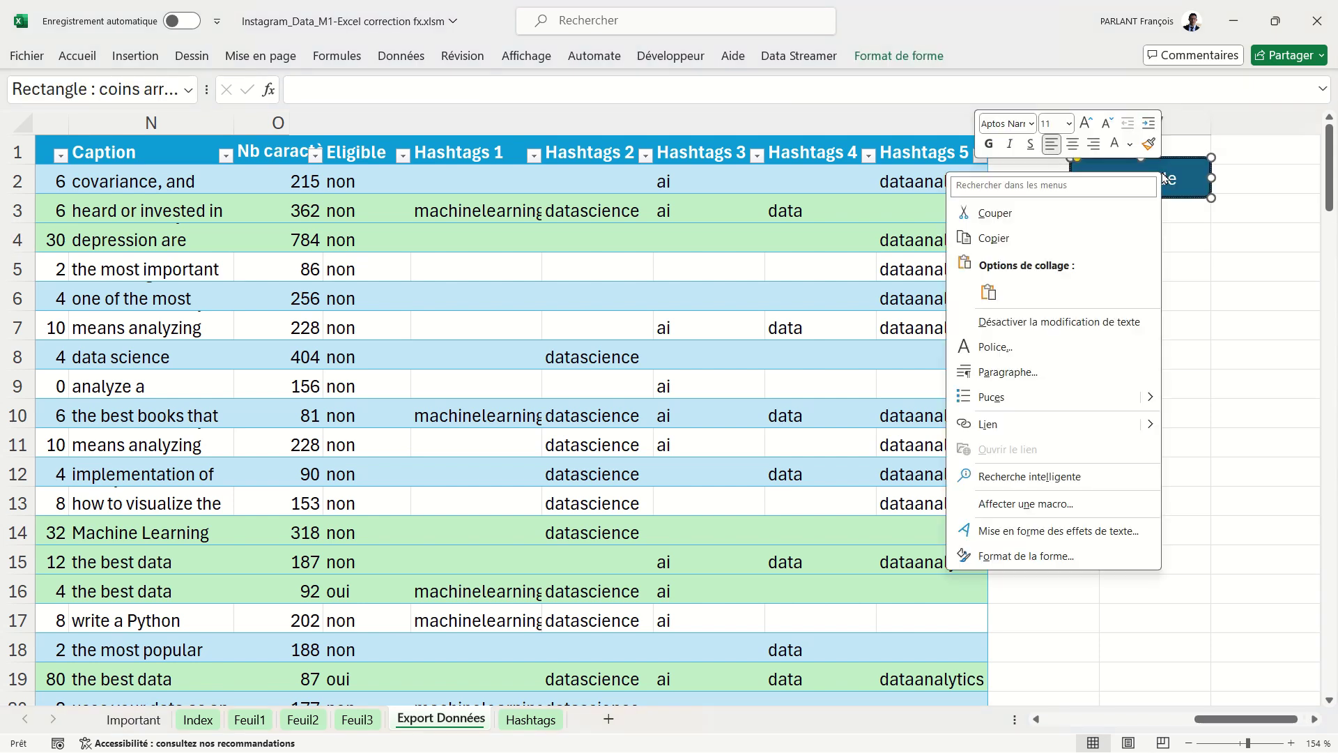
{"action": "left_click", "coordinate": [1074, 503]}
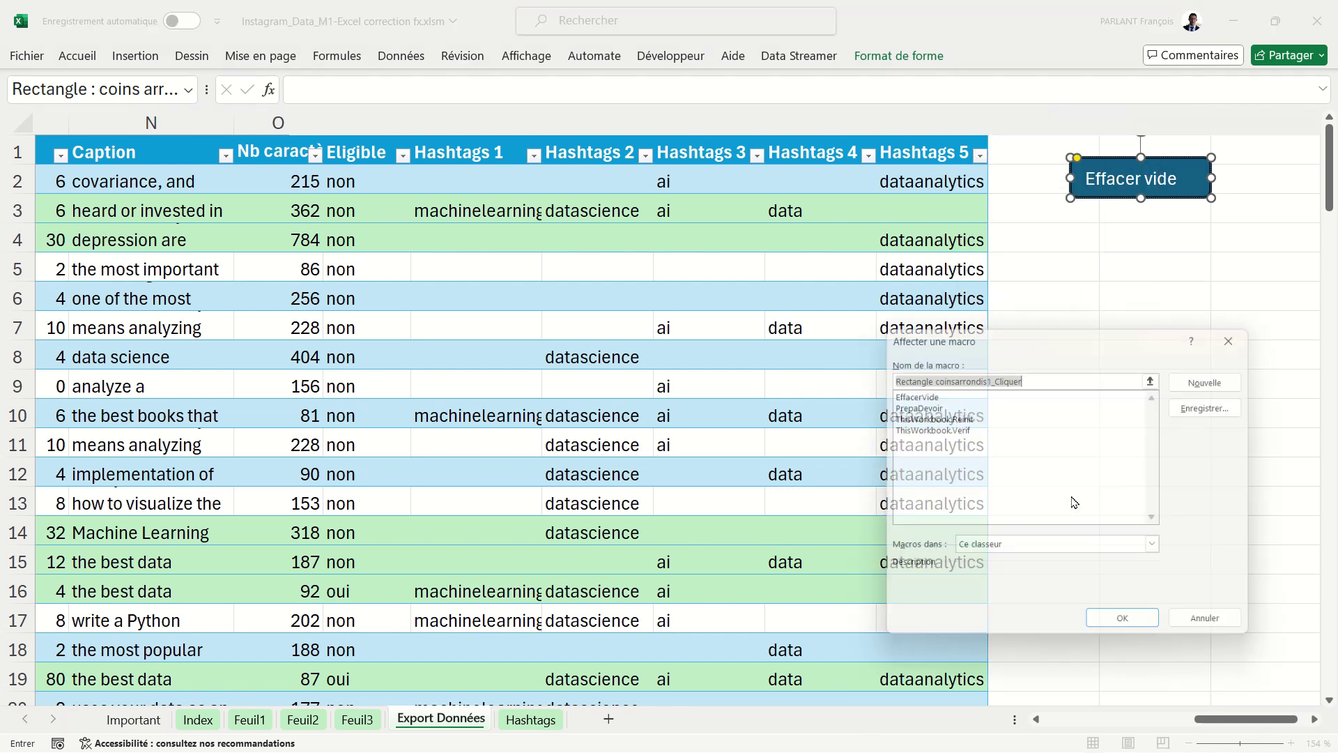
{"action": "left_click", "coordinate": [936, 394]}
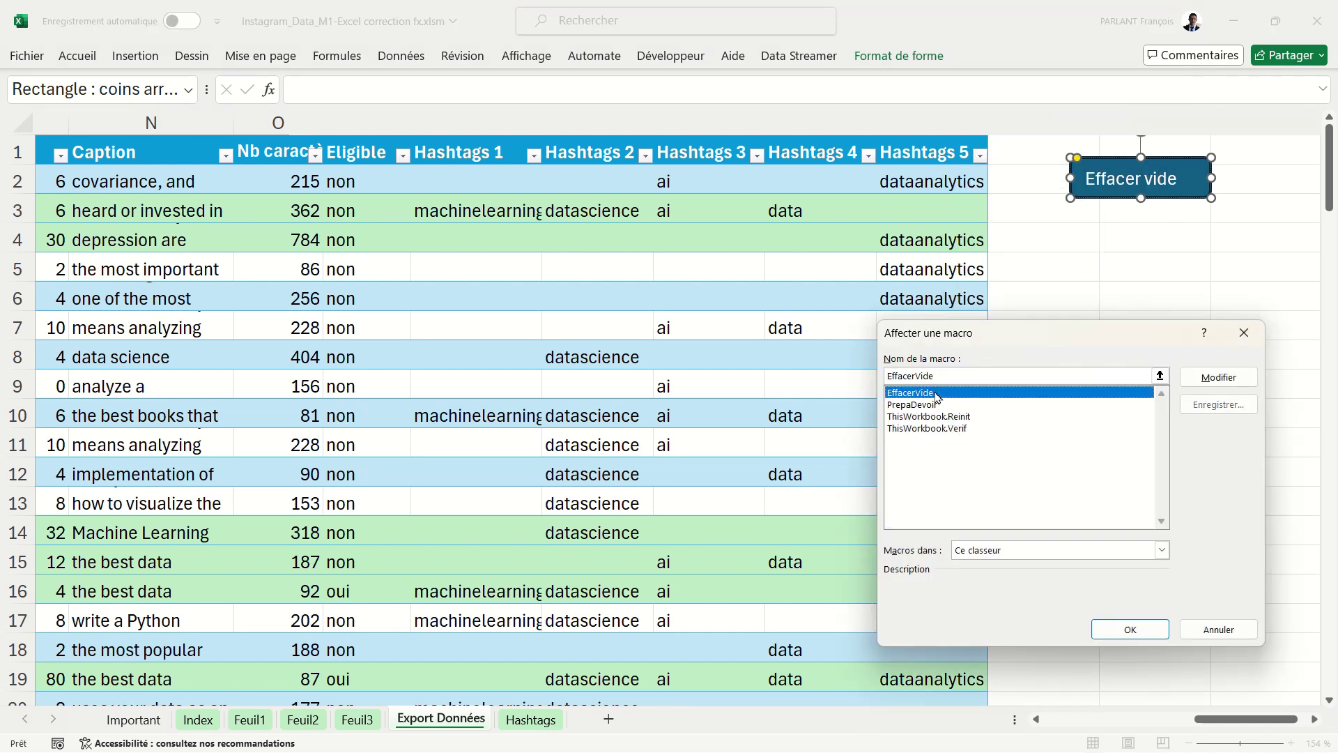
{"action": "left_click", "coordinate": [1130, 629]}
{"action": "left_click", "coordinate": [1082, 376]}
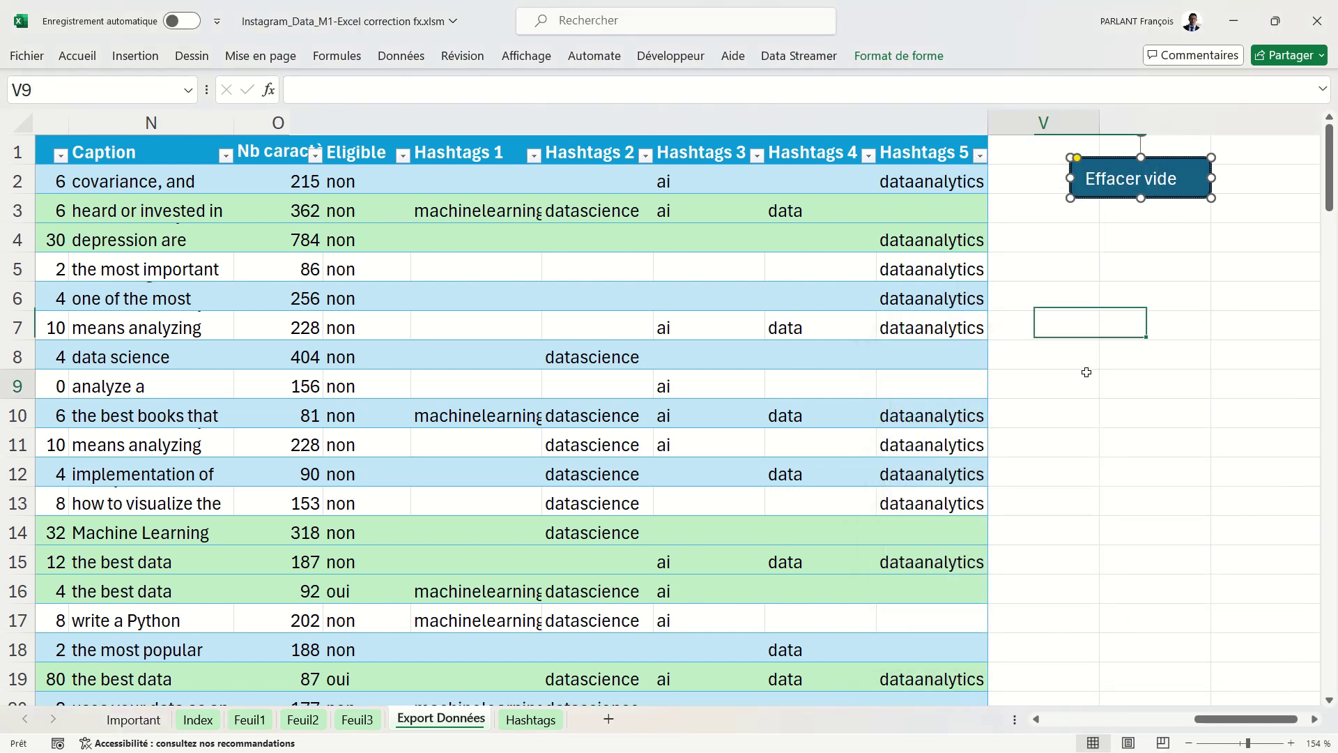
Protect the Export Données sheet again with the default permissions.
{"action": "left_click", "coordinate": [453, 57]}
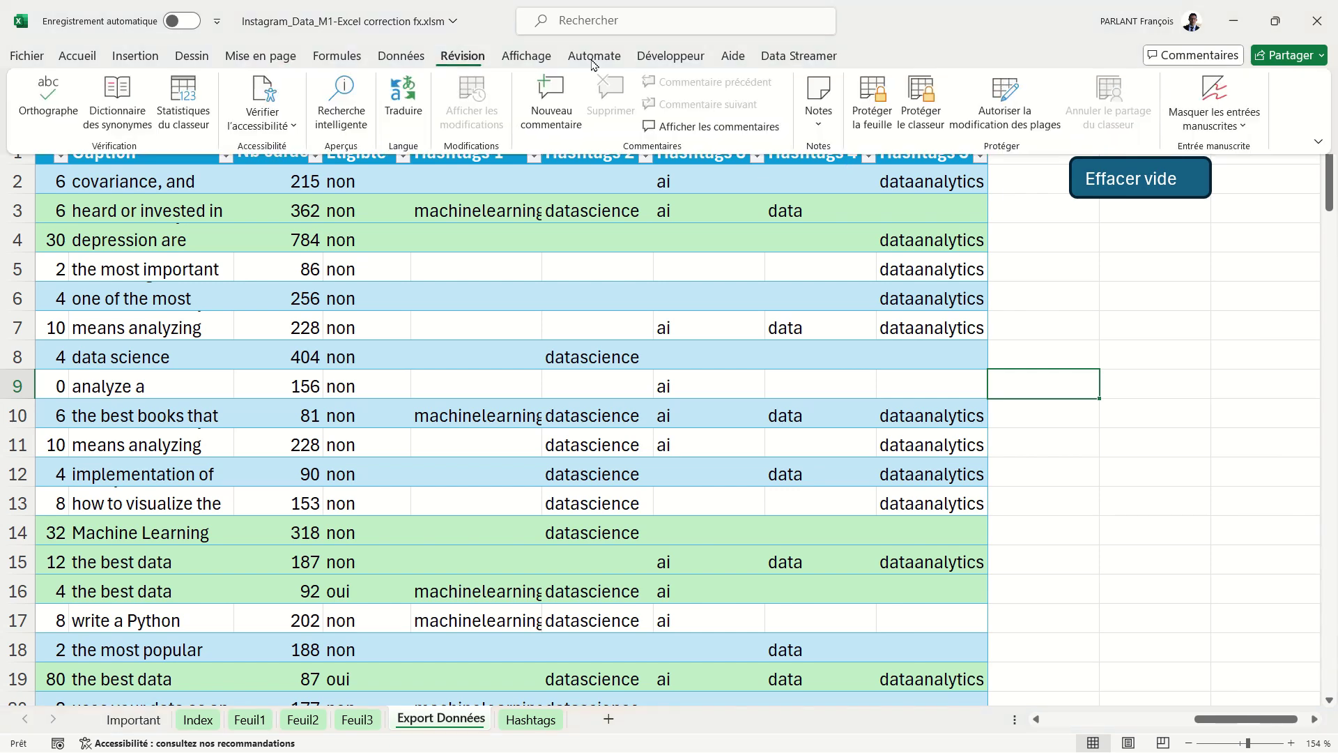
{"action": "left_click", "coordinate": [868, 101]}
{"action": "left_click", "coordinate": [712, 559]}
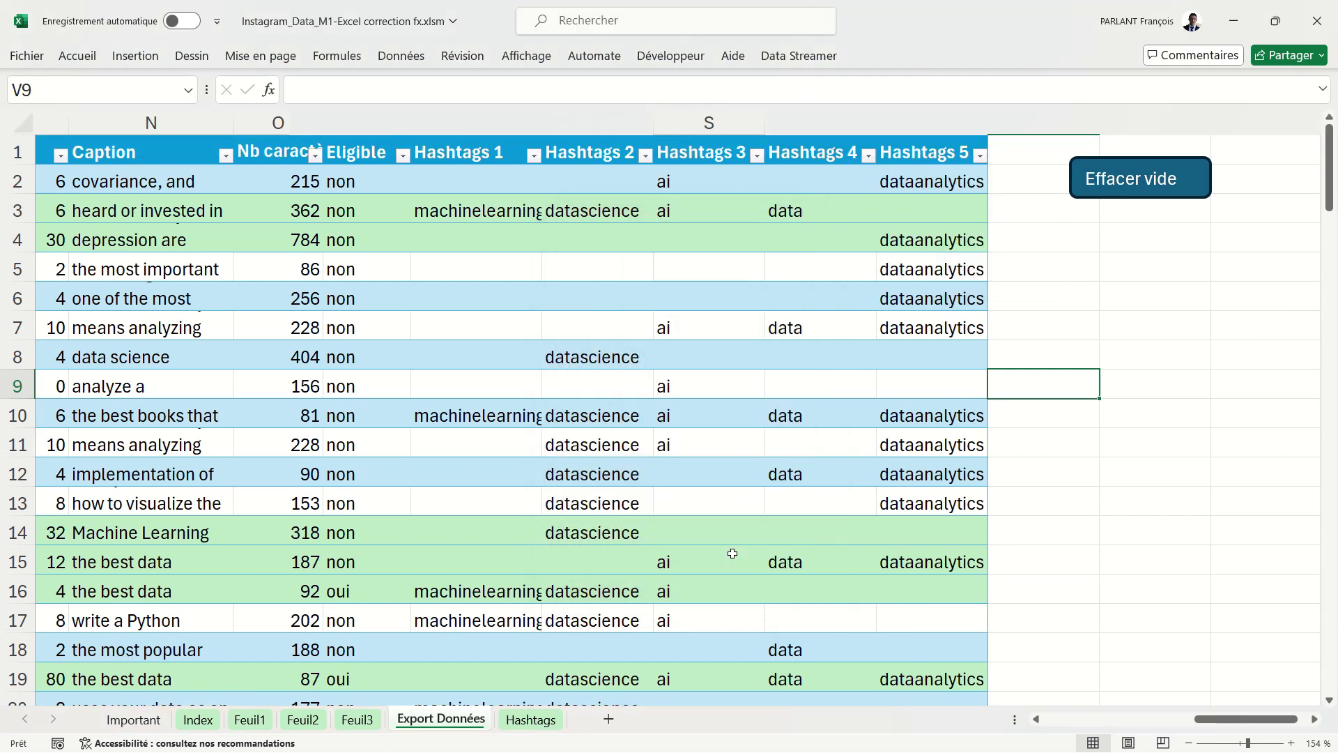
{"action": "left_click", "coordinate": [1057, 306]}
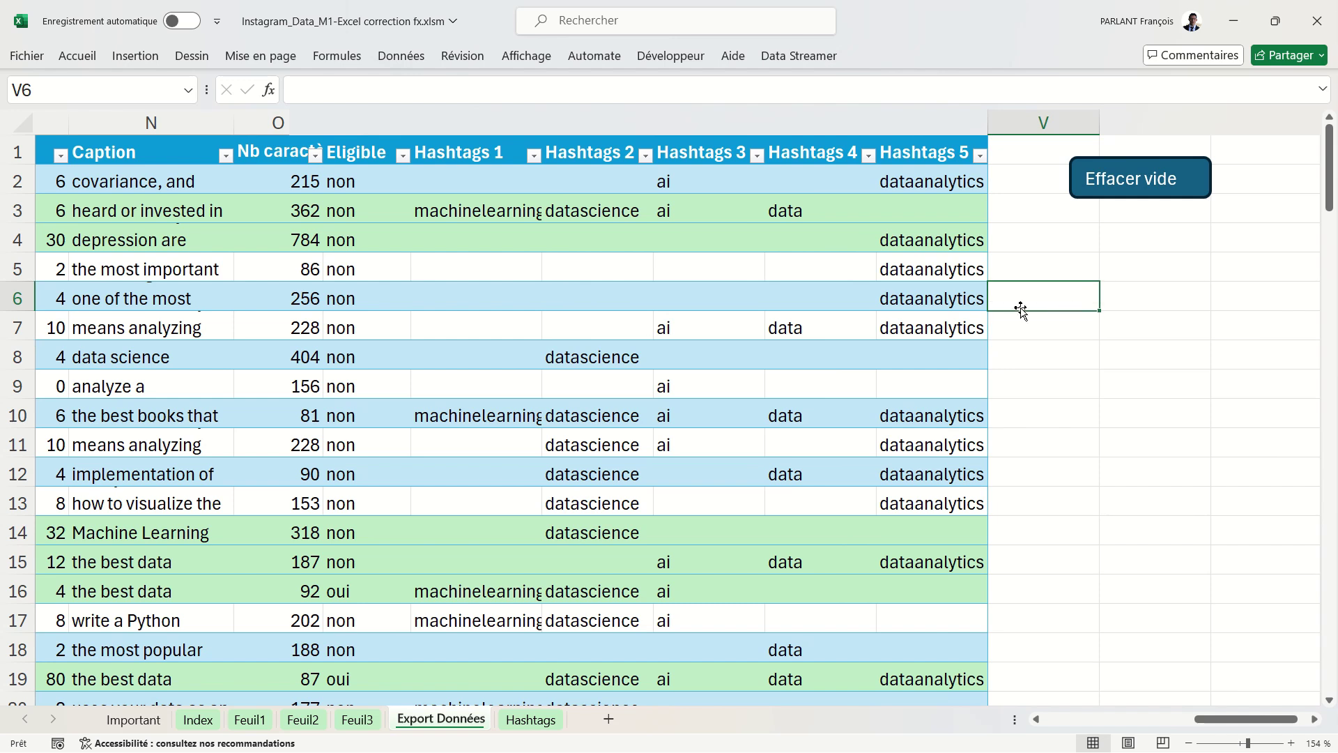
Type test 'vide' entries into hashtag cells R4 and T9.
{"action": "left_click", "coordinate": [573, 241]}
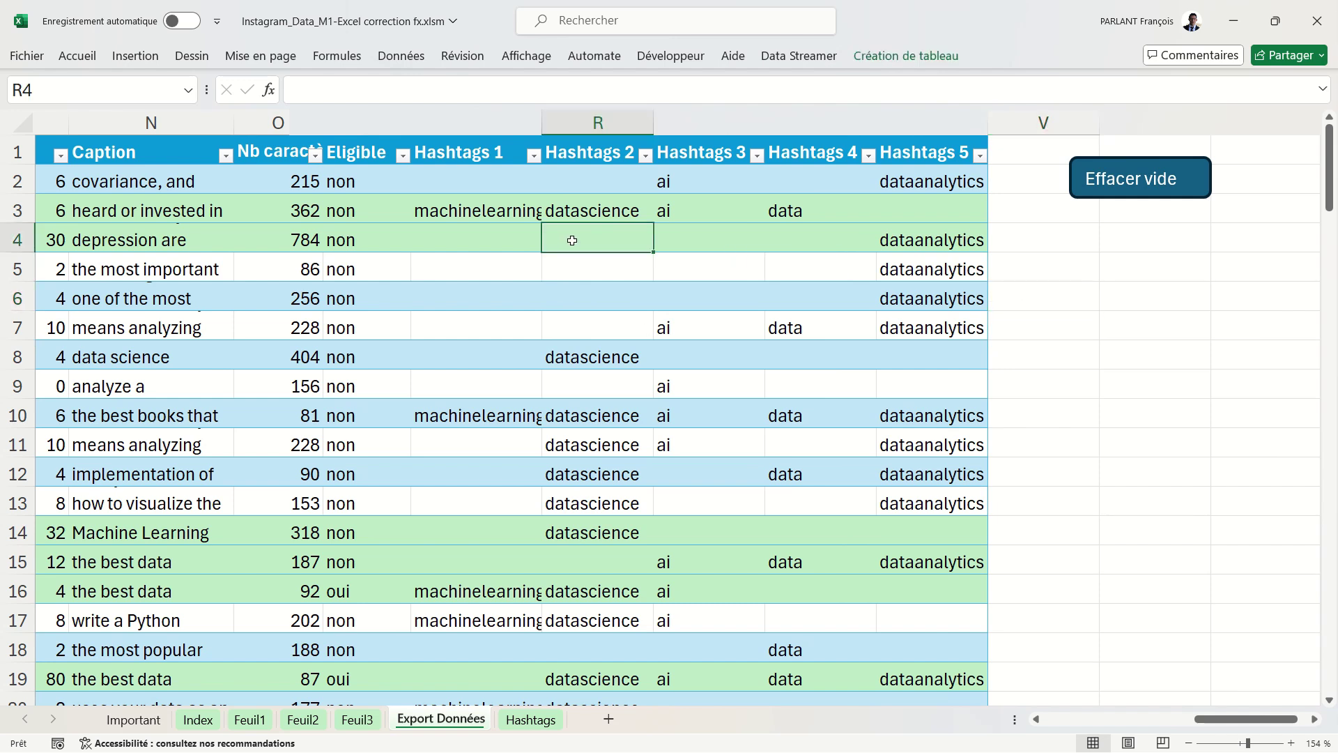
{"action": "type", "text": "vide"}
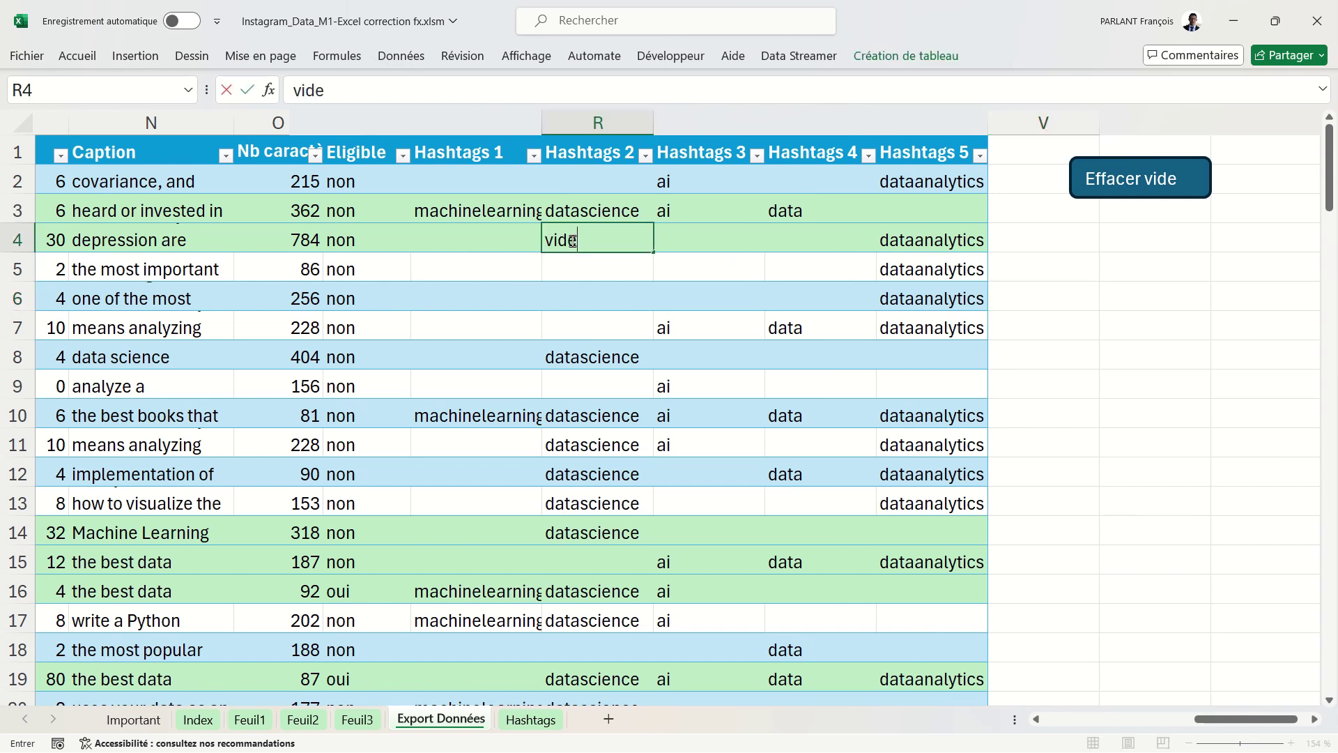
{"action": "left_click", "coordinate": [831, 377]}
{"action": "type", "text": "vide"}
{"action": "key", "text": "Return"}
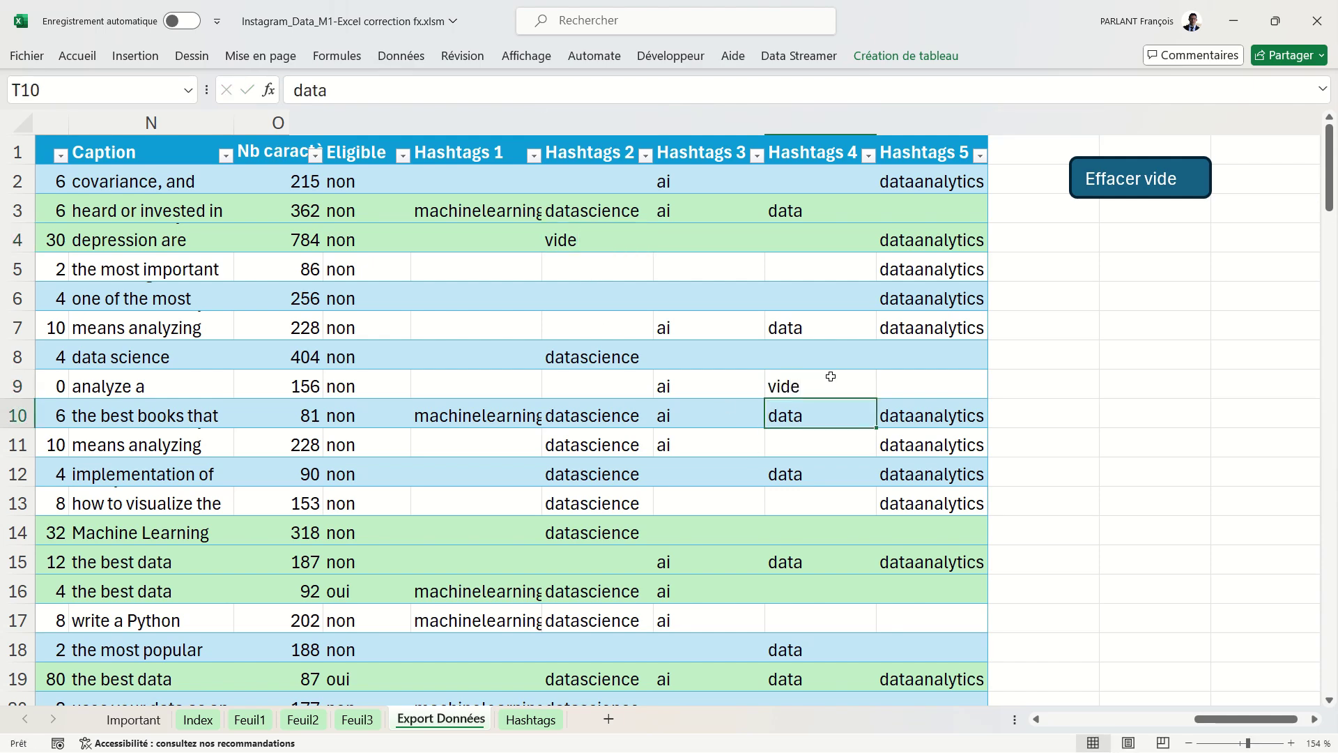
Run the Effacer vide button to clear the test cells, then filter the Feuil1 Eligible slicer to non.
{"action": "left_click", "coordinate": [1101, 181]}
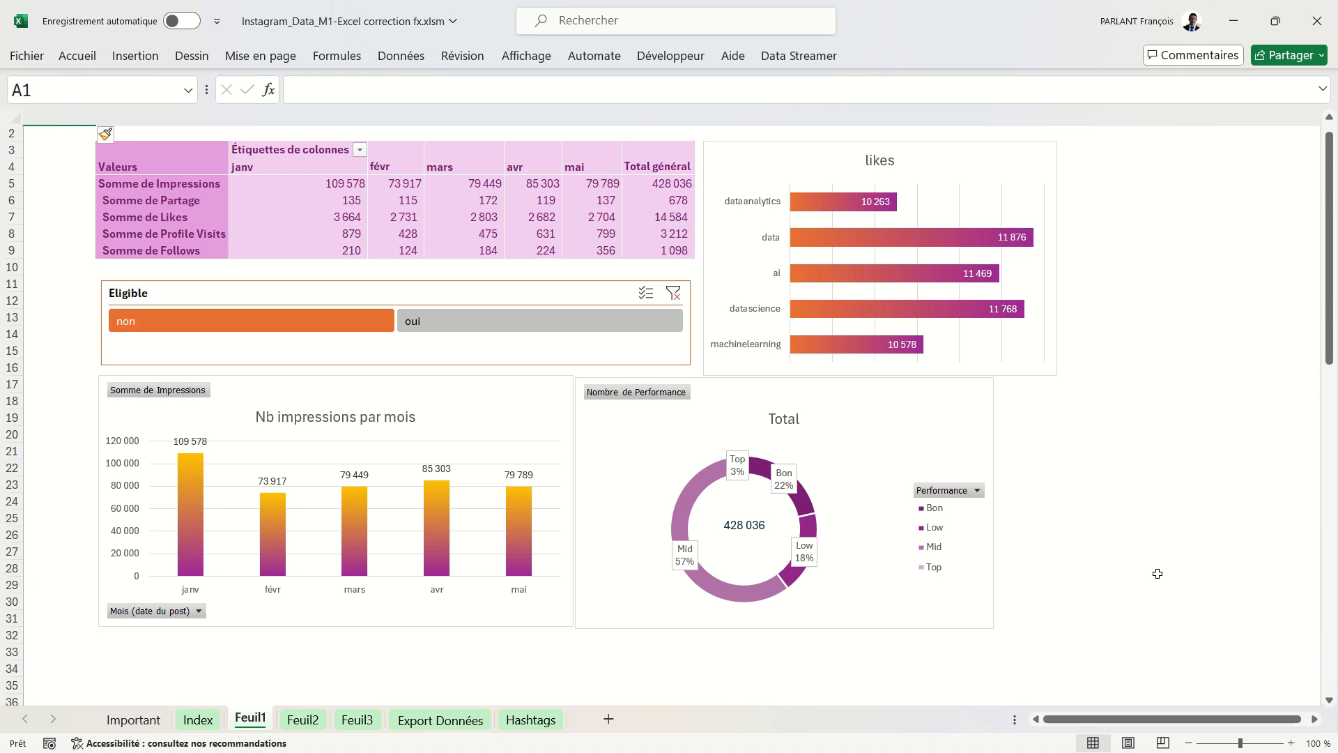
{"action": "left_click", "coordinate": [586, 324]}
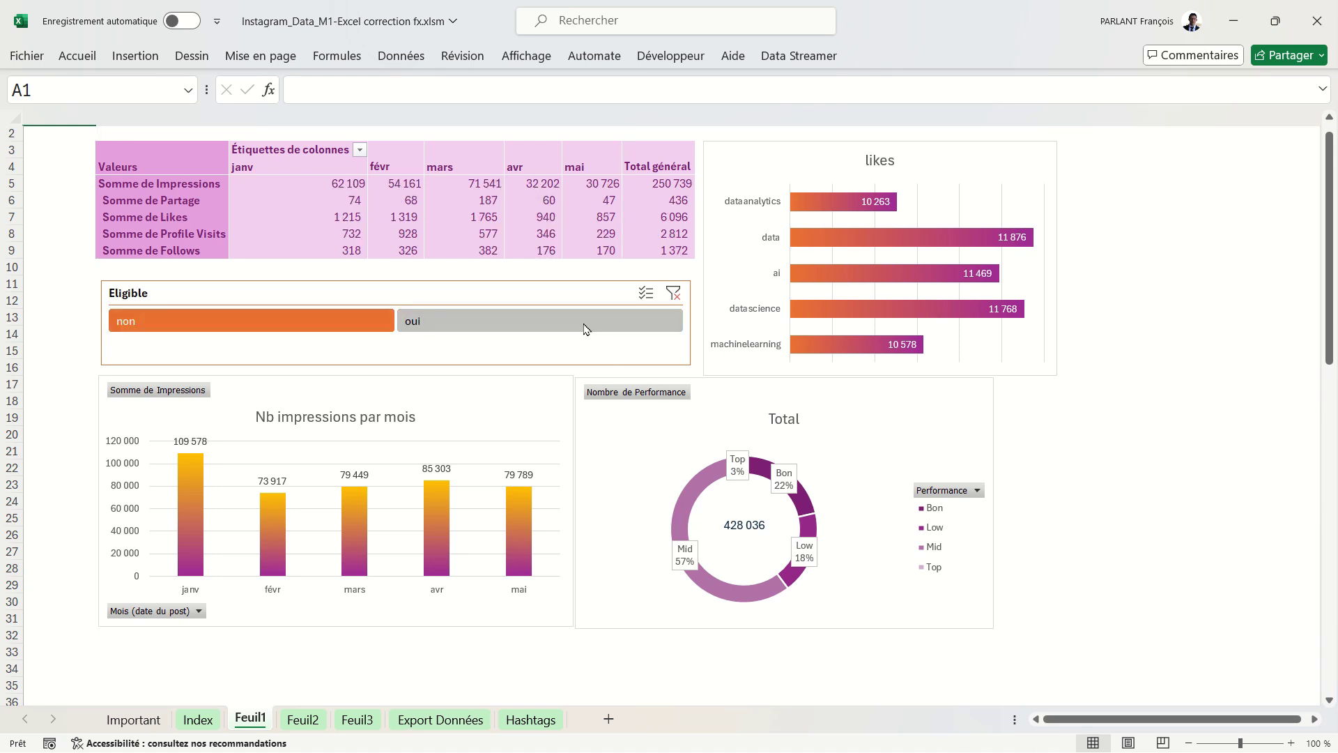
{"action": "left_click", "coordinate": [311, 325]}
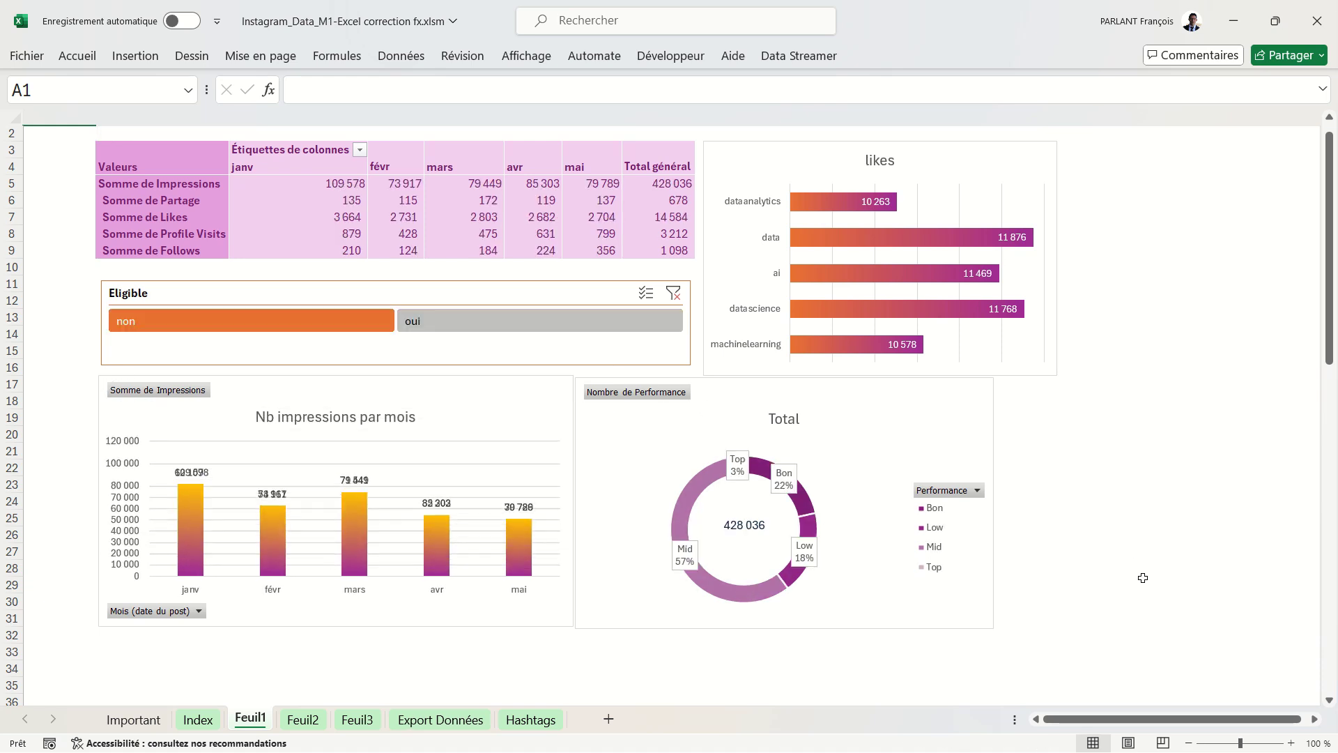